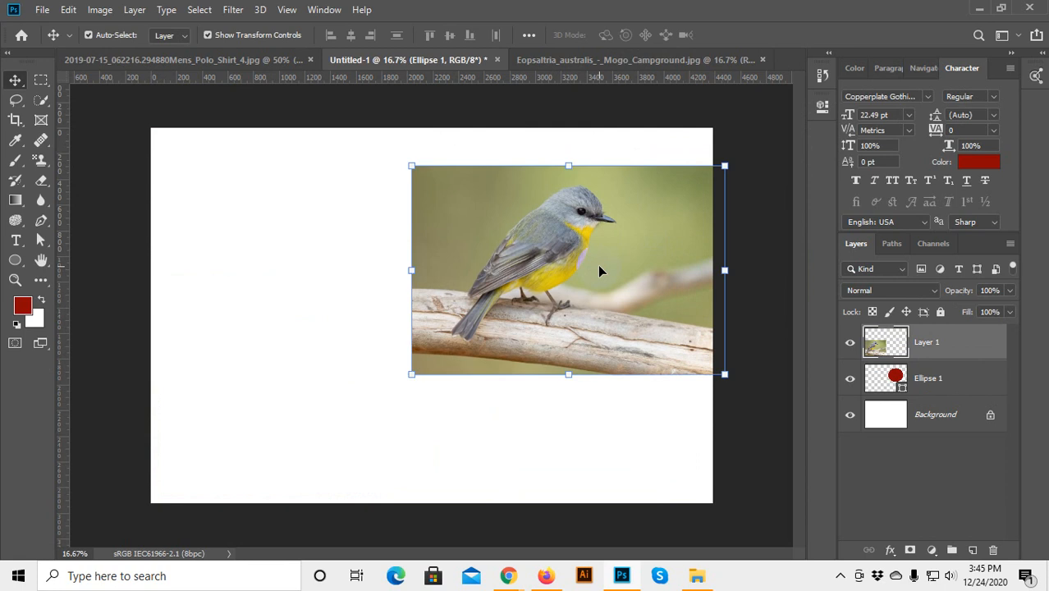
Clip the bird photo on Layer 1 to the Ellipse 1 shape and link the two layers.
right_click(954, 343)
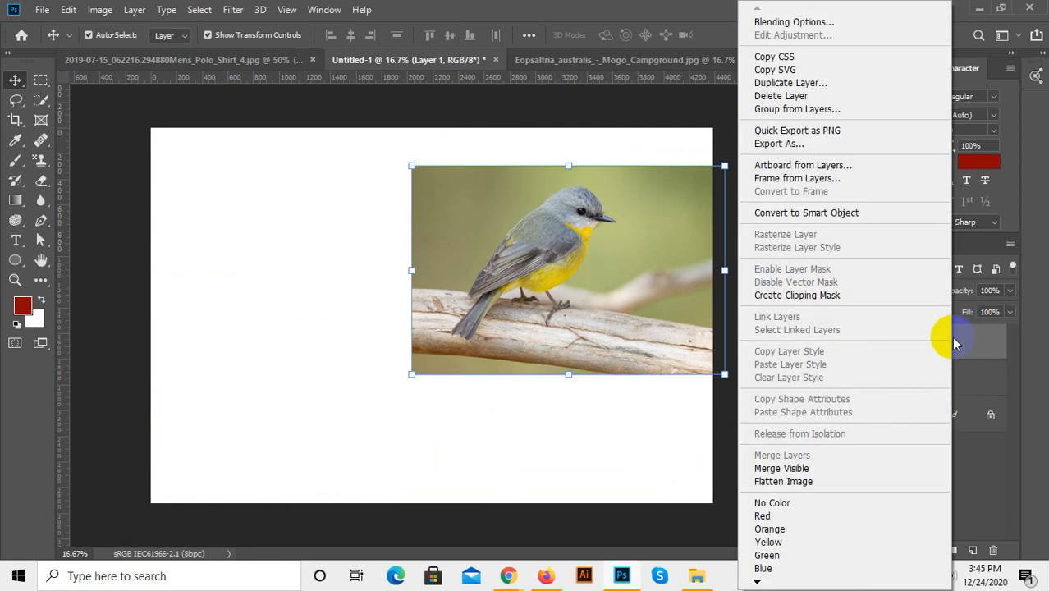
left_click(795, 295)
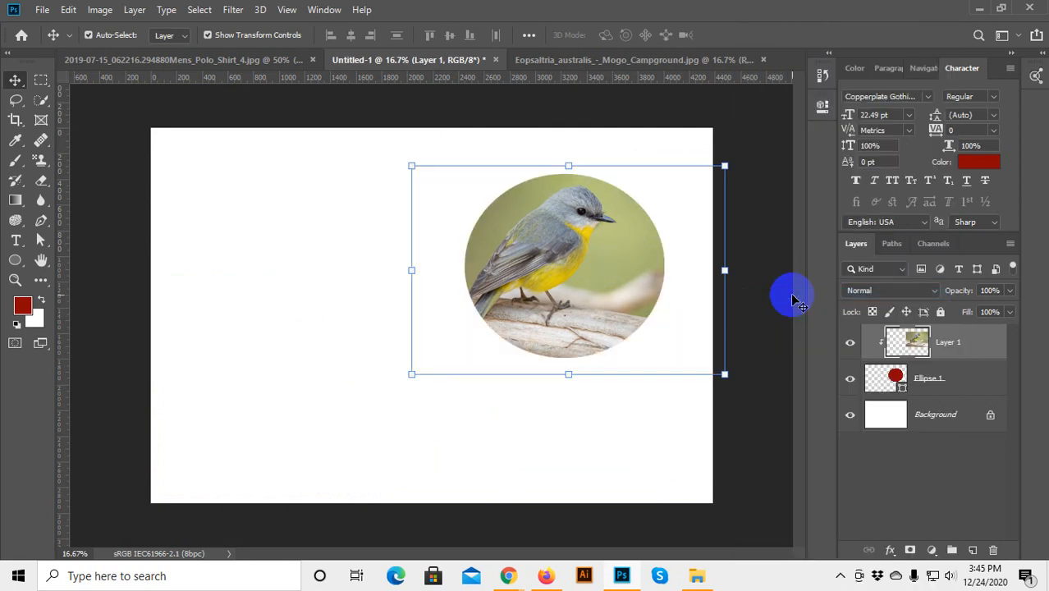
left_click(957, 376)
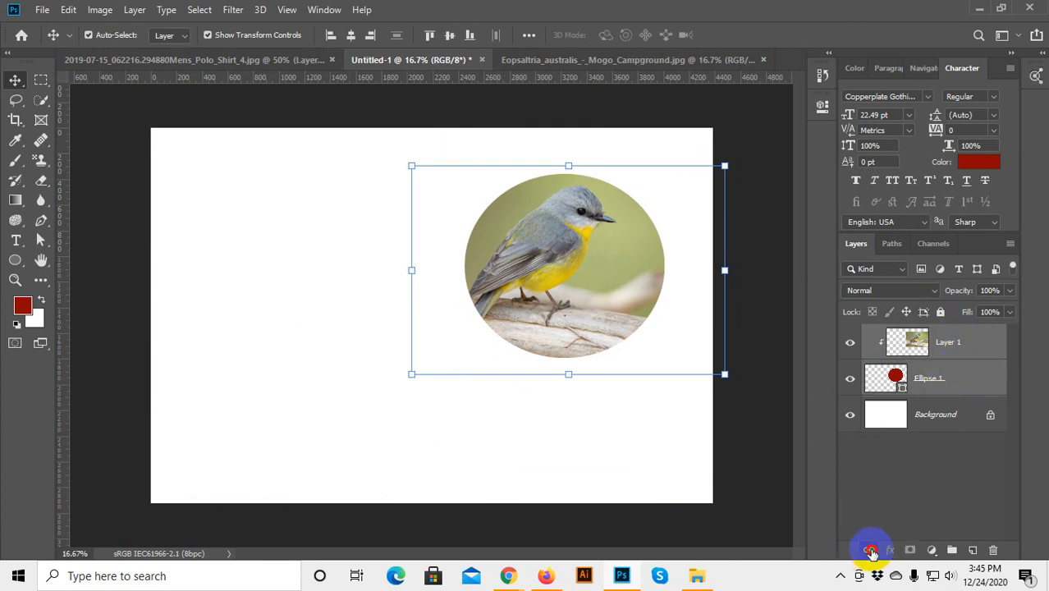
left_click(870, 552)
left_click(657, 400)
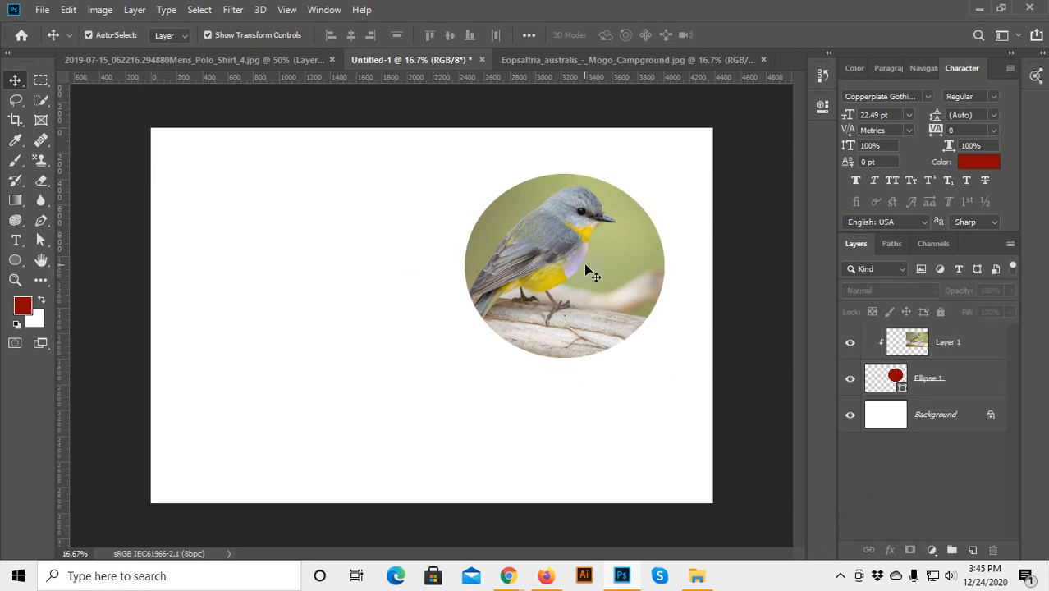
Move the linked bird photo and ellipse slightly to the left on the canvas.
left_click_drag(541, 300, 499, 287)
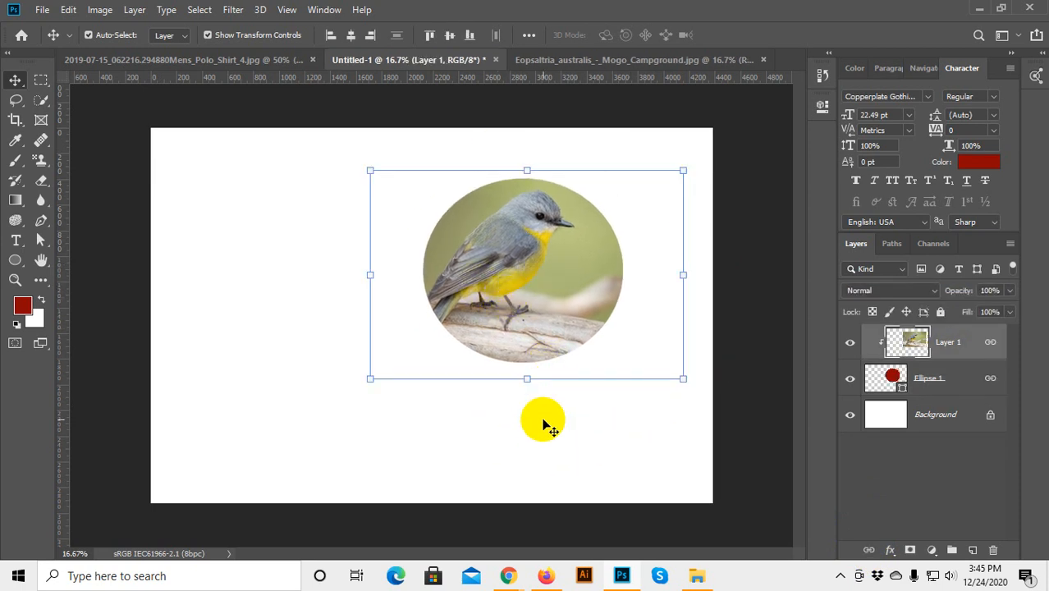
left_click(557, 386)
left_click(513, 307)
Duplicate the Ellipse 1 layer and place the copy above Layer 1 in the layer stack.
left_click(885, 381)
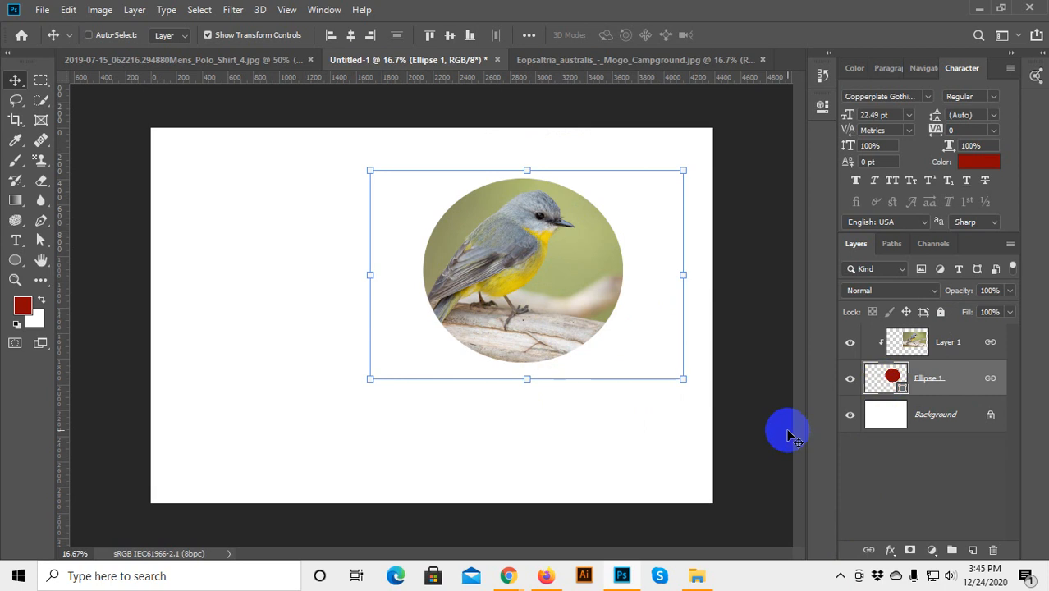
key("ctrl+j")
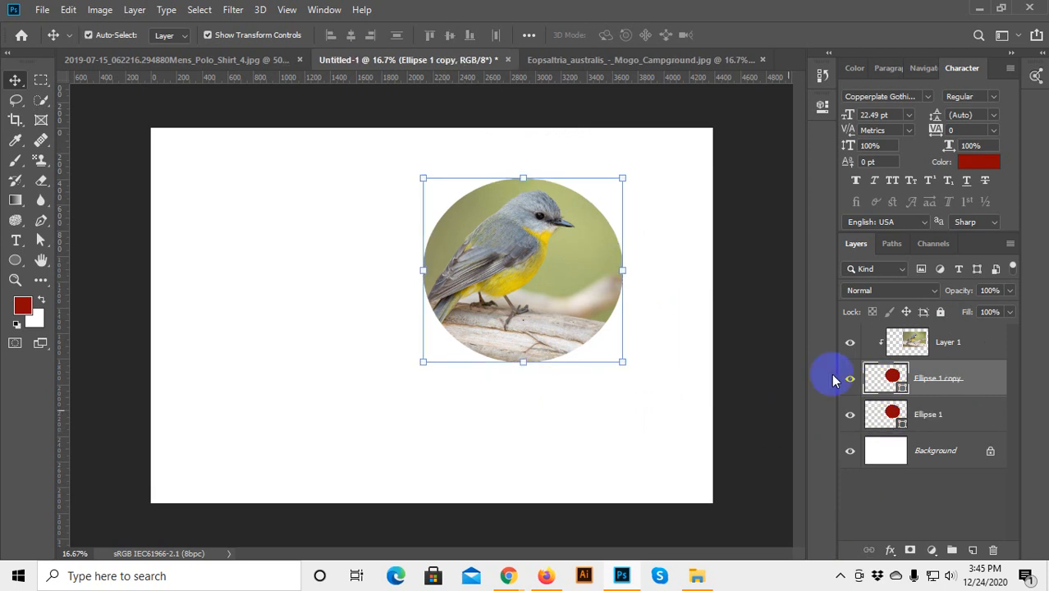
left_click(891, 376)
left_click_drag(891, 376, 880, 333)
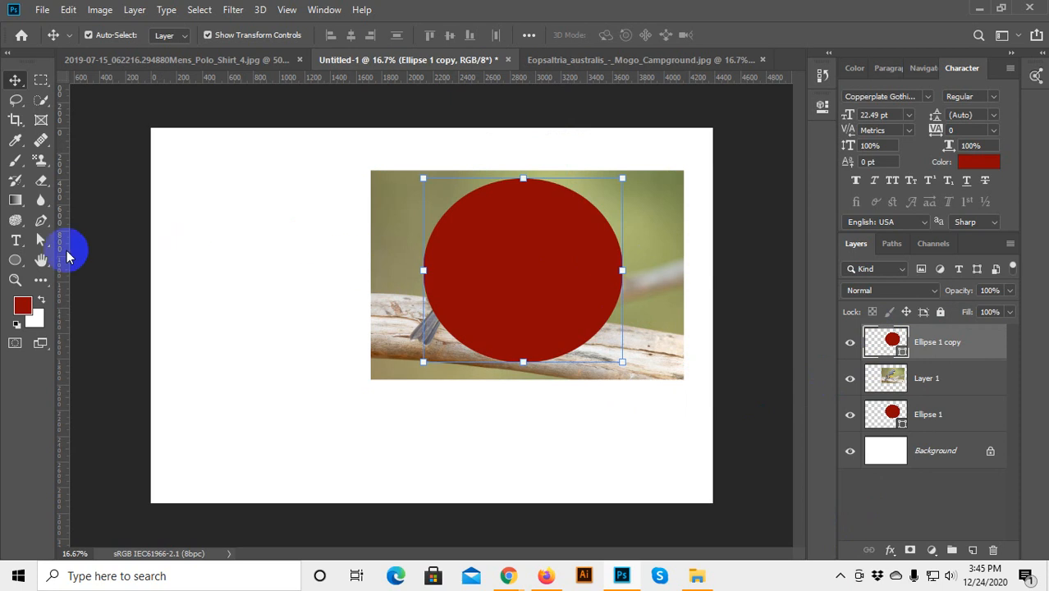
Sample the olive green of the photo's blurred background and fill the Ellipse 1 copy with it.
left_click(15, 140)
left_click_drag(479, 257, 650, 182)
left_click(15, 80)
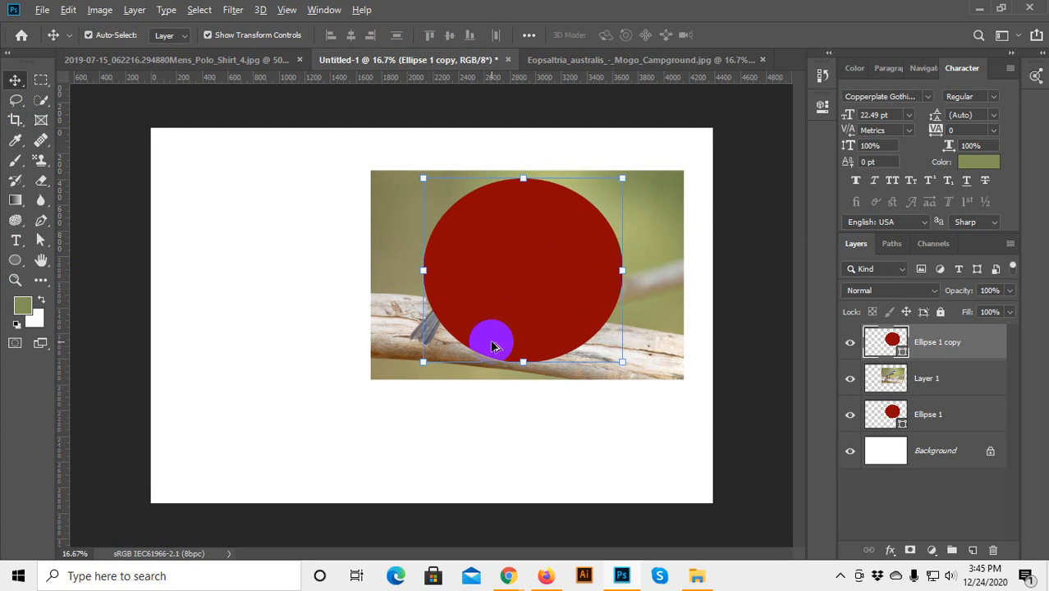
key("alt+BackSpace")
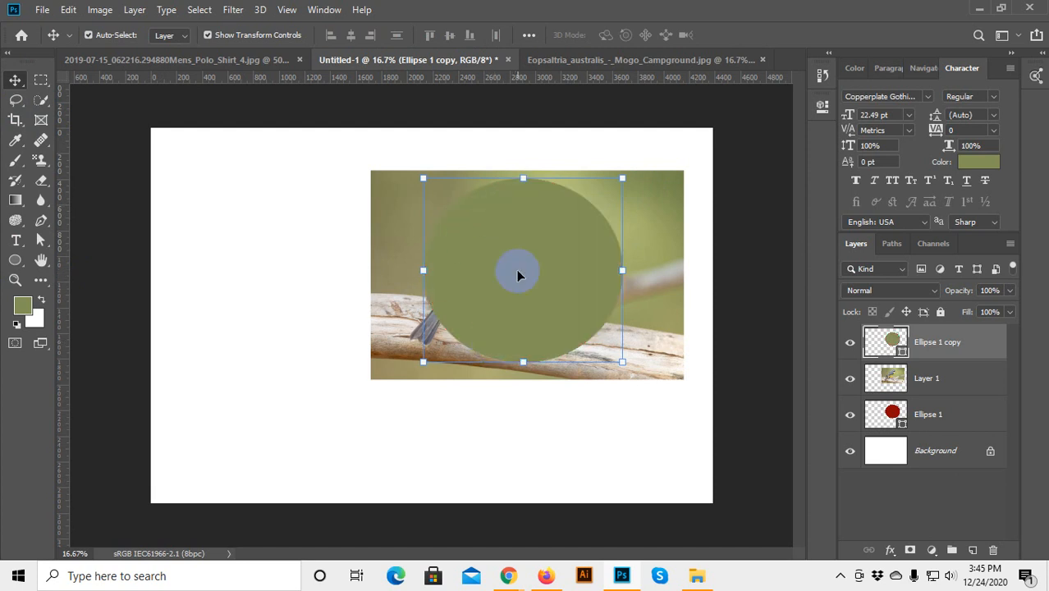
left_click(398, 413)
left_click(532, 253)
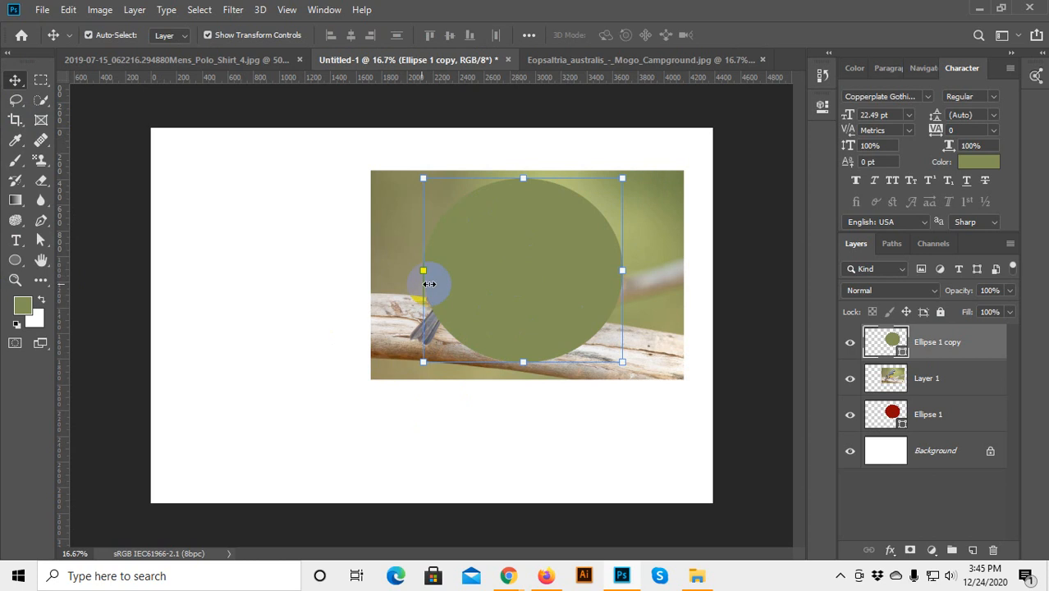
left_click(1011, 293)
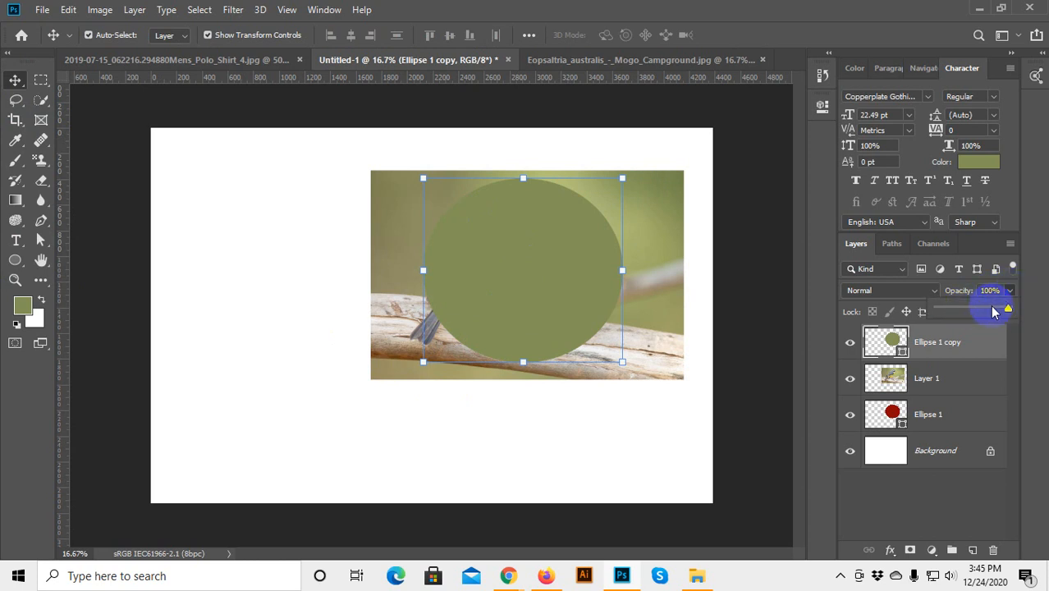
mouse_move(1008, 312)
left_mouse_down()
mouse_move(909, 306)
mouse_move(1010, 305)
left_mouse_up()
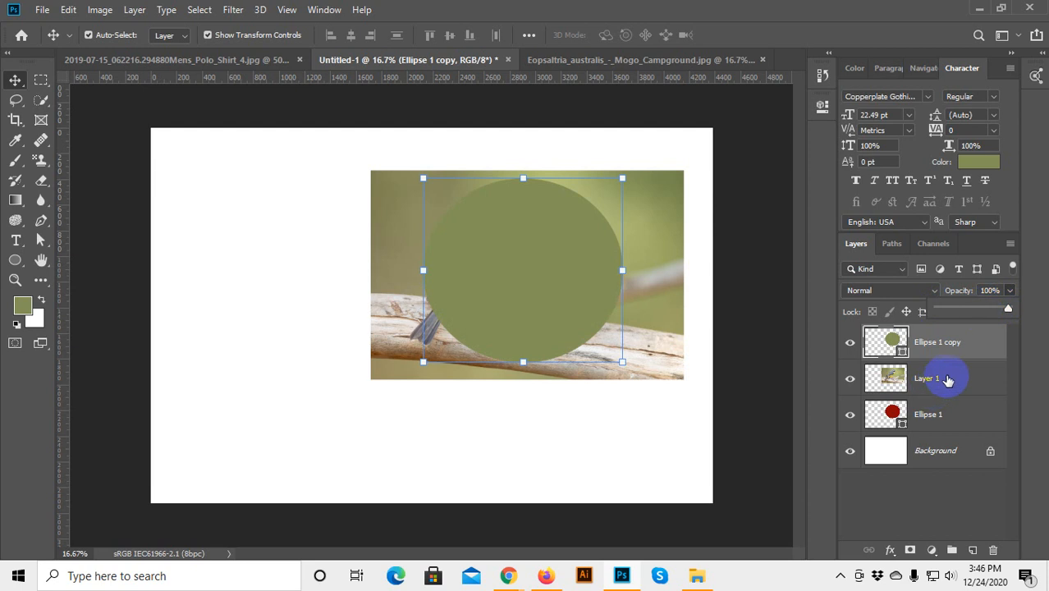
Hide the Ellipse 1 copy and clip the bird photo on Layer 1 to Ellipse 1 again.
left_click(948, 380)
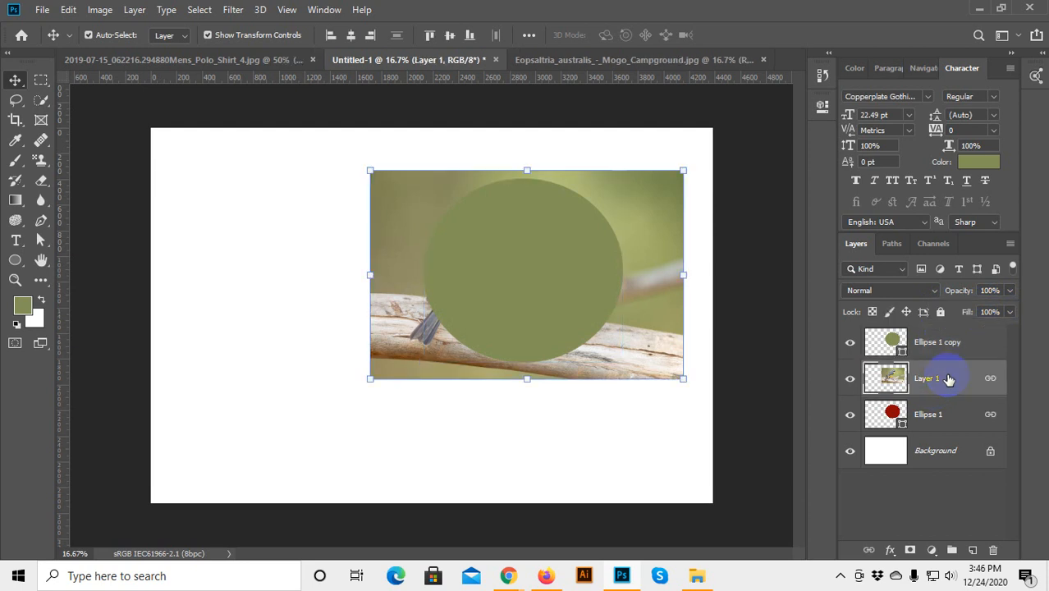
left_click(967, 415)
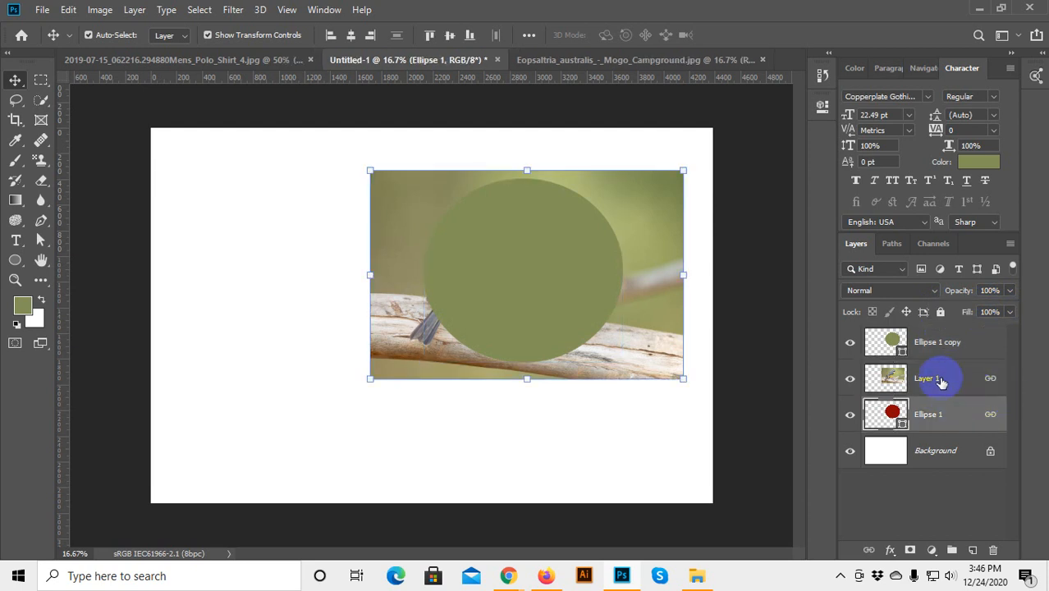
left_click(850, 343)
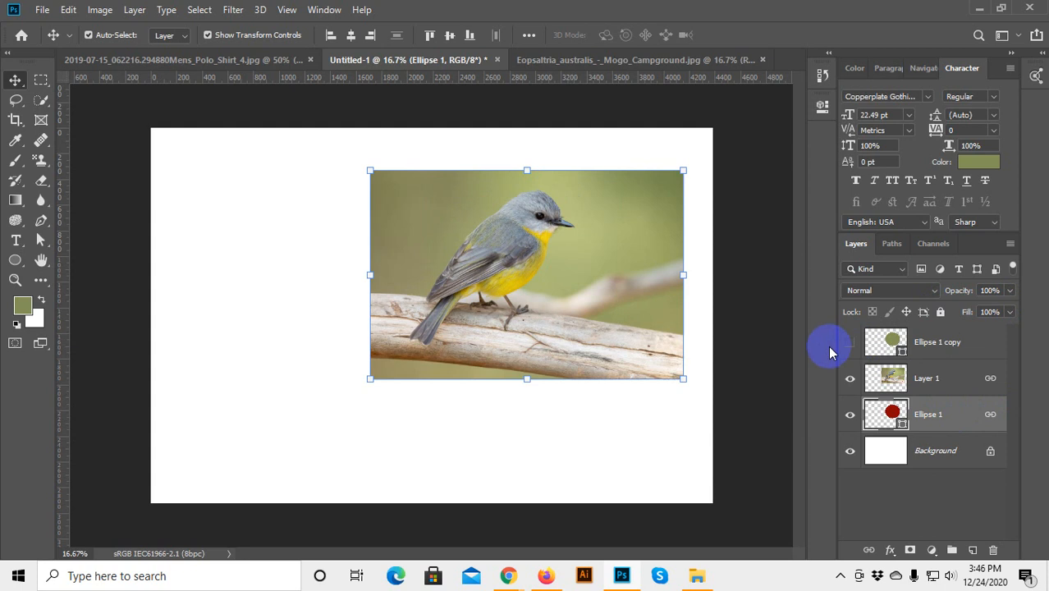
left_click(926, 377)
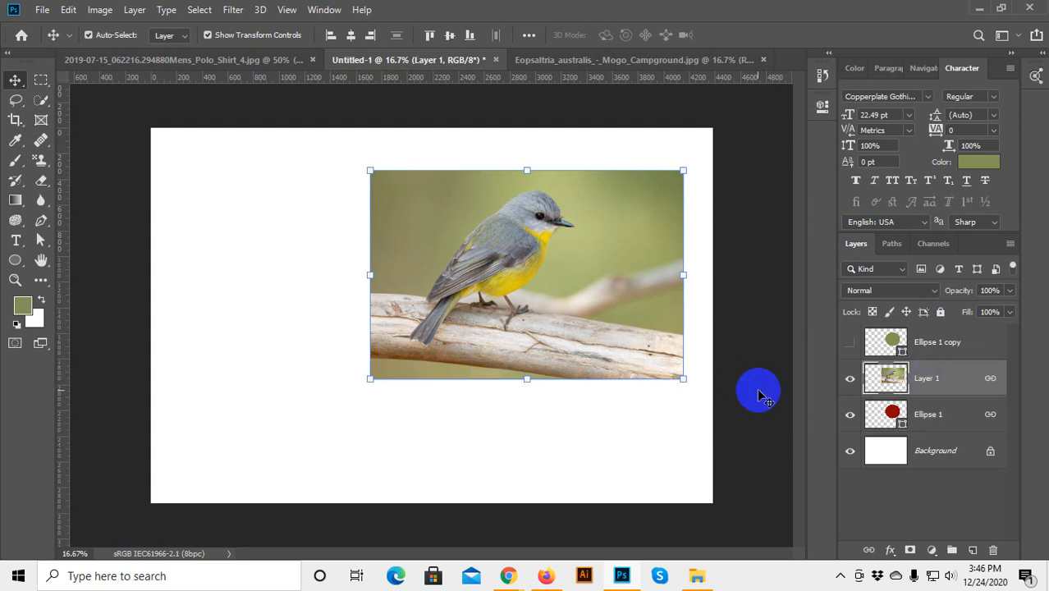
right_click(956, 379)
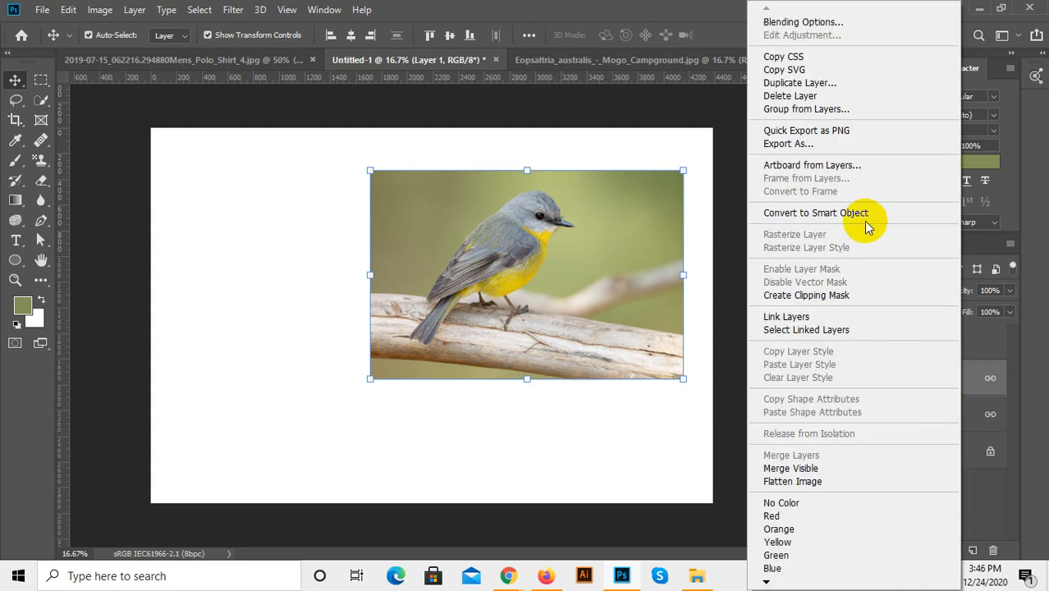
left_click(835, 298)
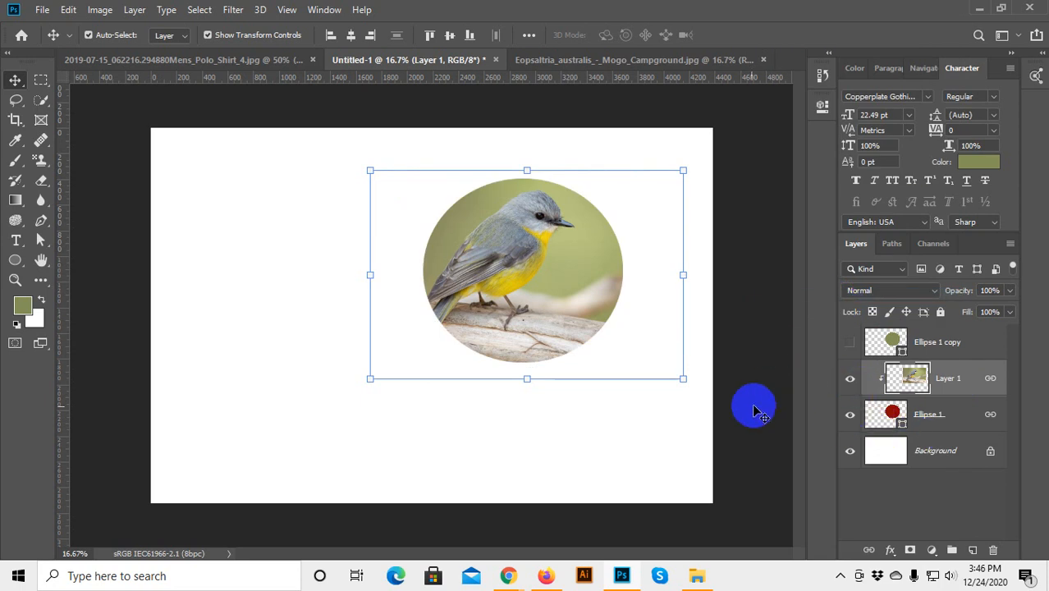
left_click(648, 415)
Show the Ellipse 1 copy over the bird photo and set its opacity to 13%.
left_click(849, 343)
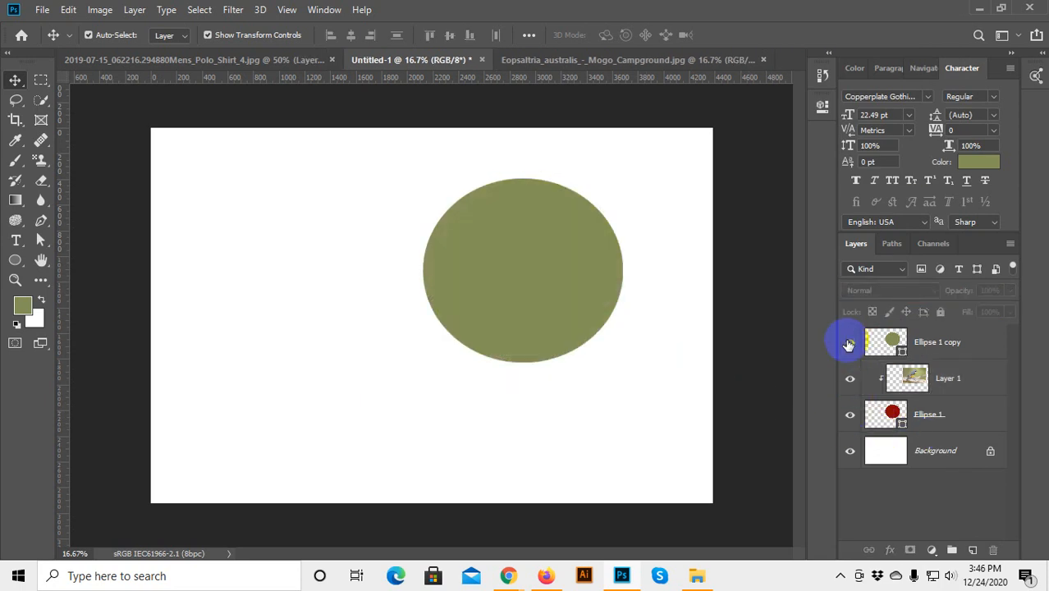
left_click(1004, 337)
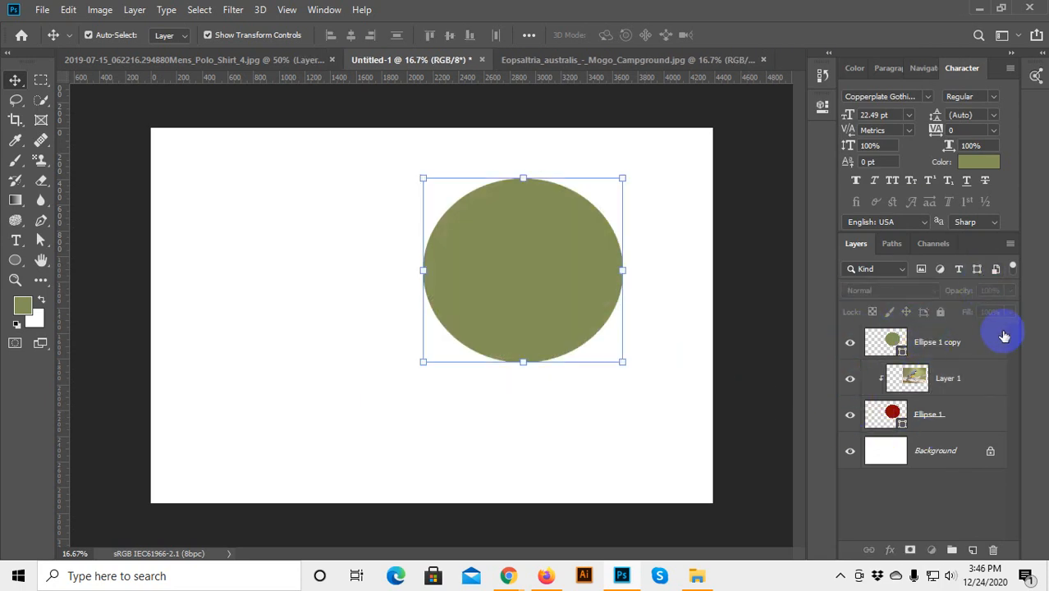
left_click_drag(1009, 290, 947, 309)
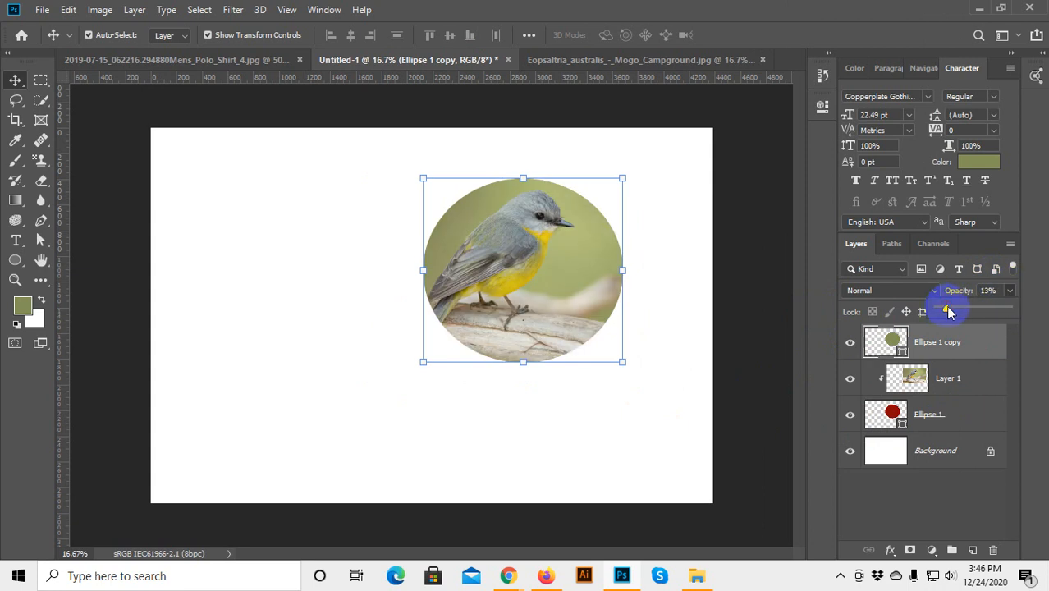
left_click(666, 368)
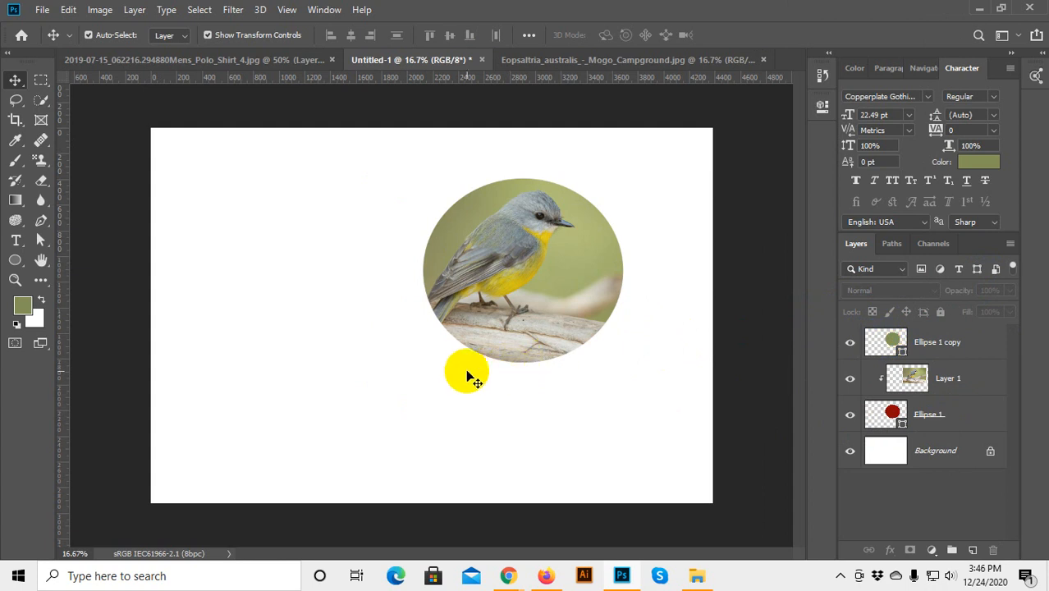
Reset the foreground and background colours to default and fill the Ellipse 1 copy with black.
left_click(588, 266)
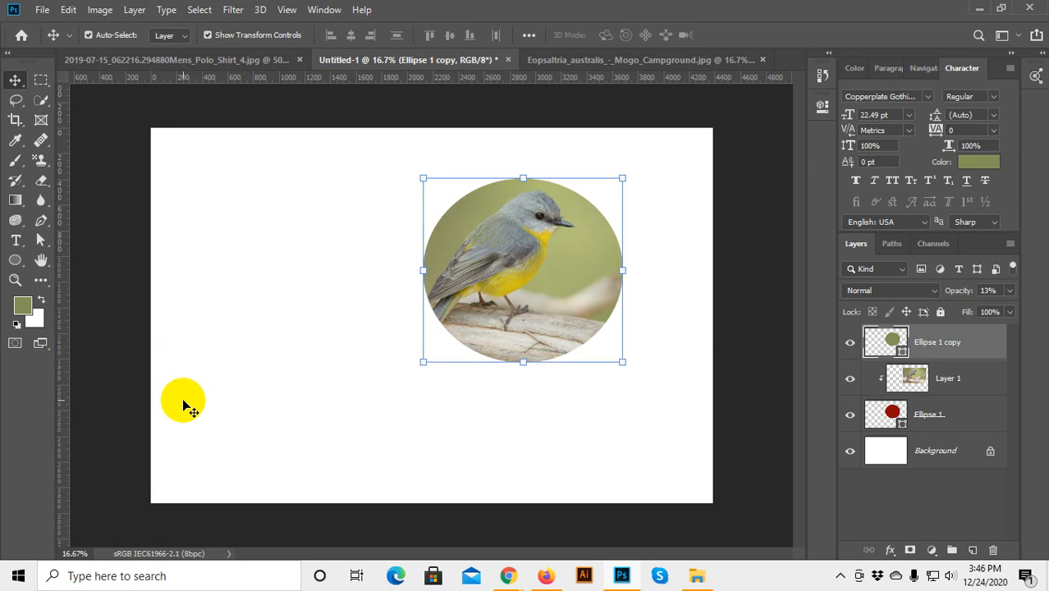
key("d")
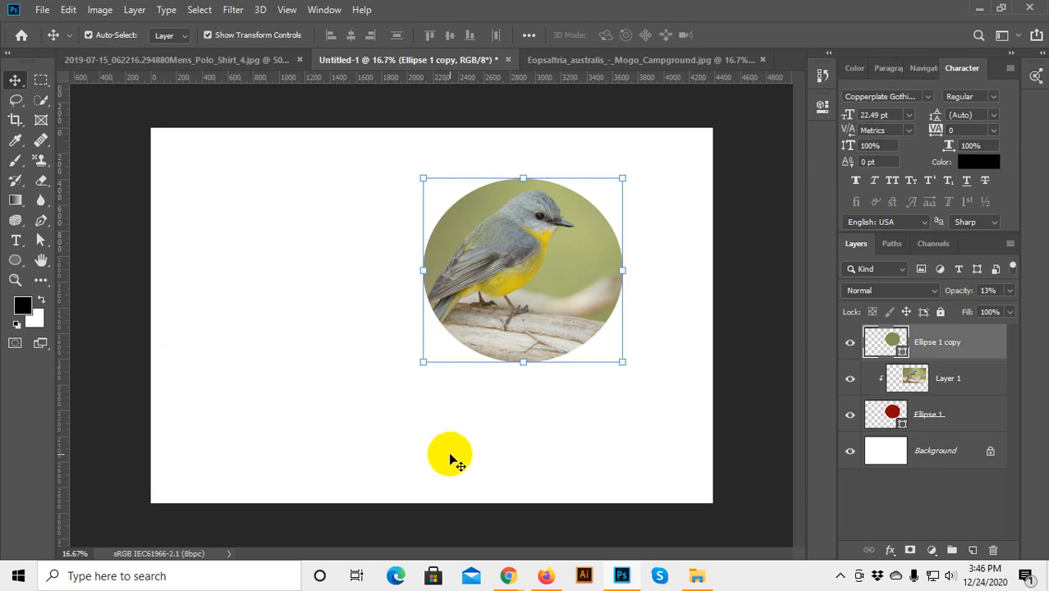
key("alt+BackSpace")
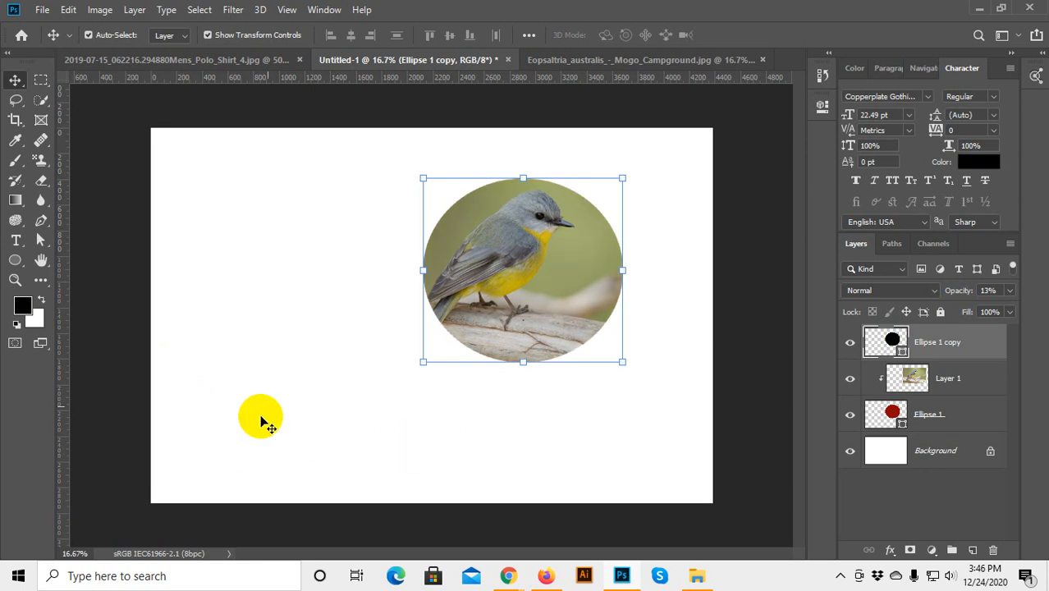
left_click(336, 329)
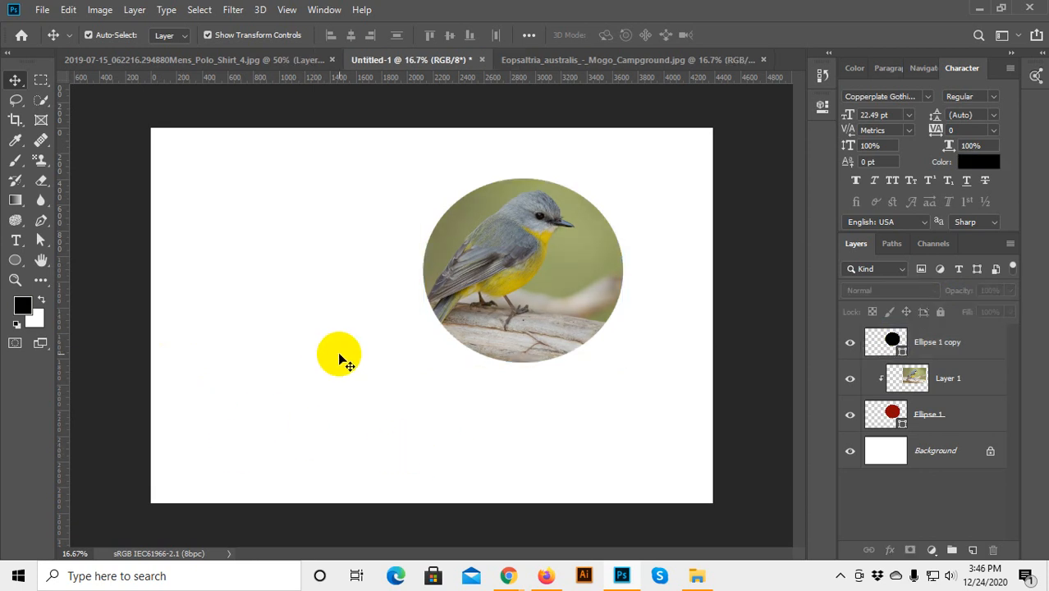
left_click(620, 577)
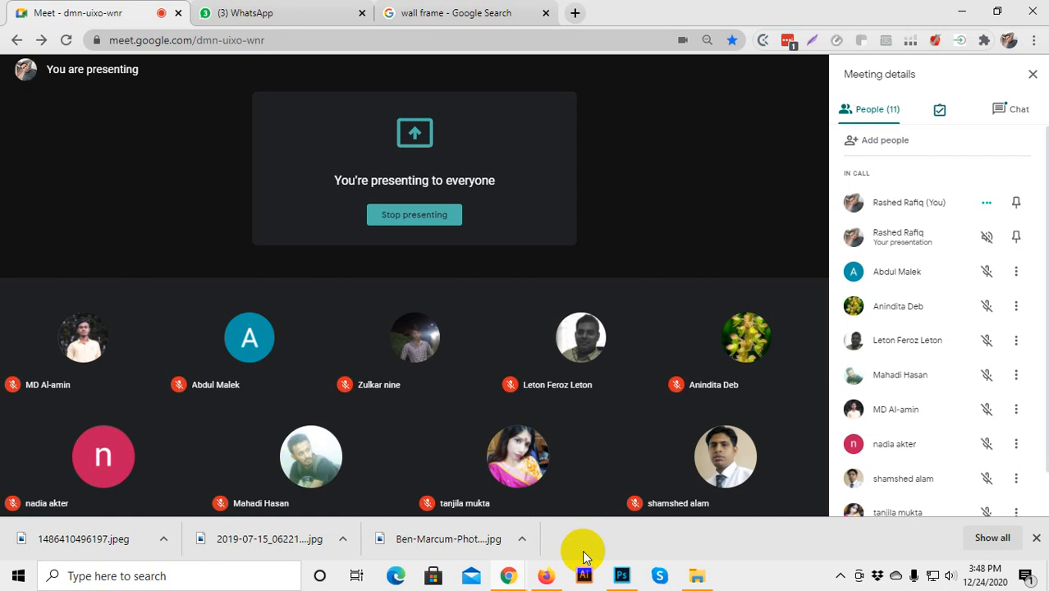
left_click(621, 575)
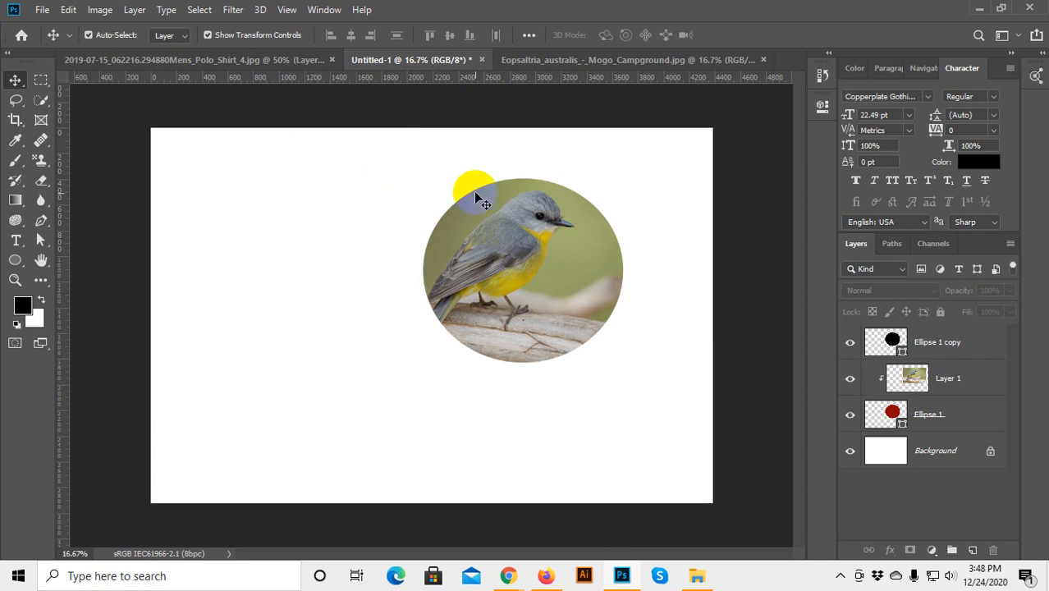
Delete the Ellipse 1 copy, Layer 1 and Ellipse 1 layers together, keeping only the Background.
left_click(484, 201)
left_click(417, 197)
left_click_drag(421, 175, 516, 256)
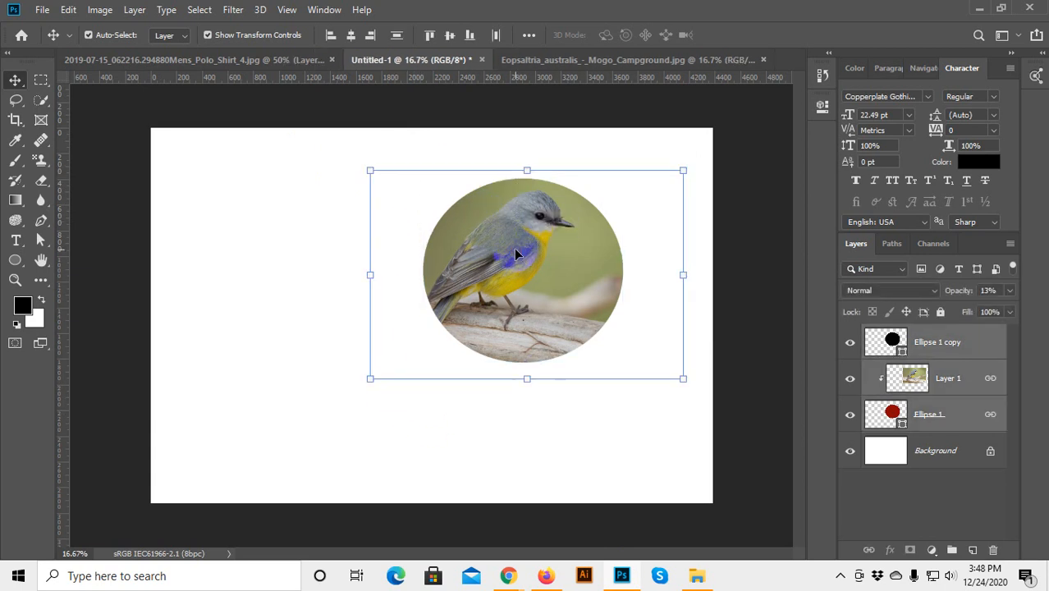
key("Delete")
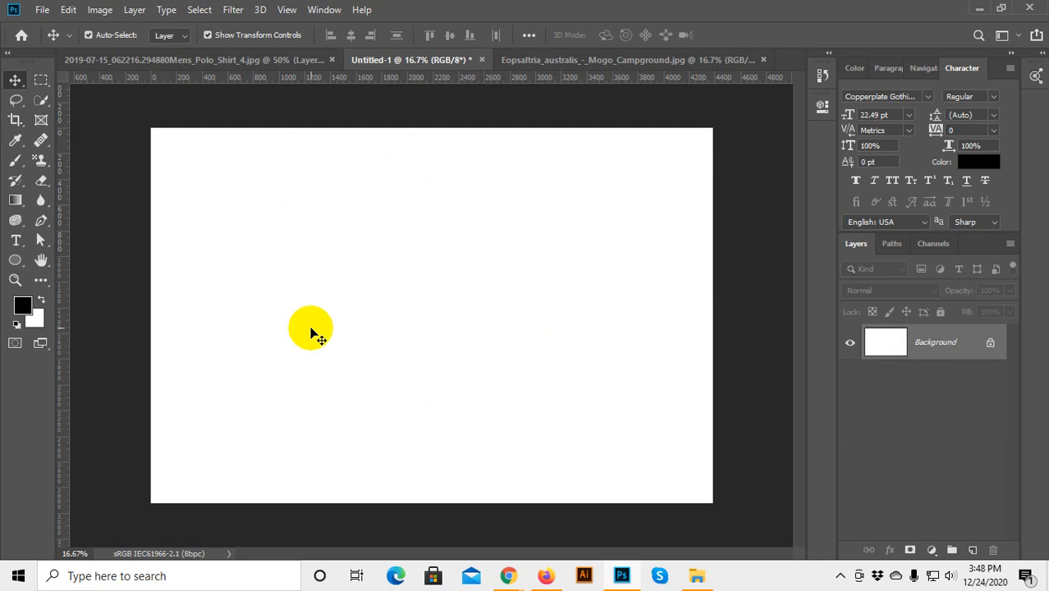
Draw a white rectangle shape of about 1686 × 606 px in the upper middle of the canvas.
left_click(24, 262)
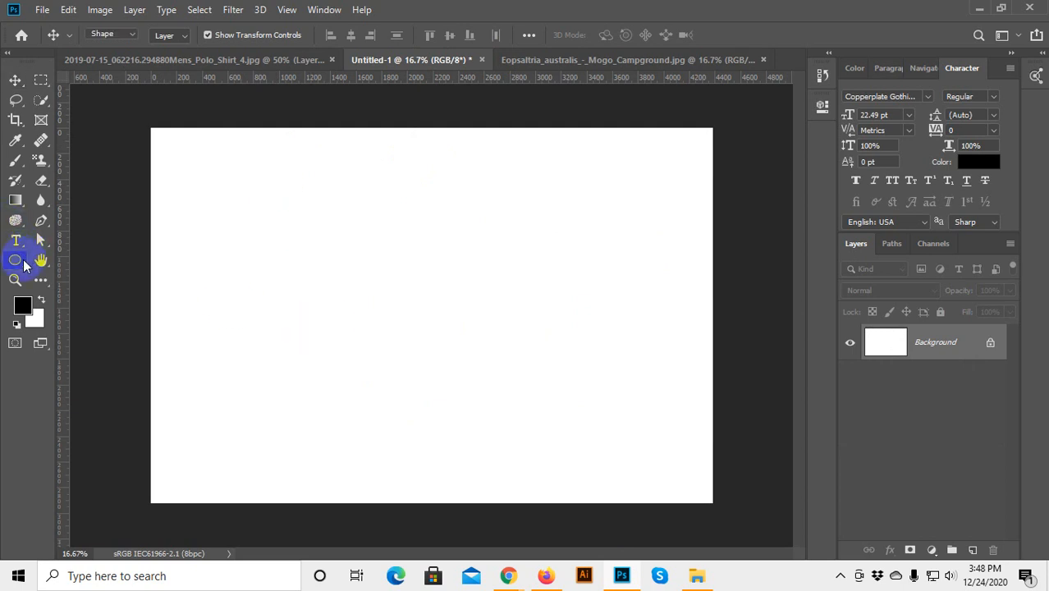
left_click(123, 257)
right_click(15, 262)
left_click(77, 258)
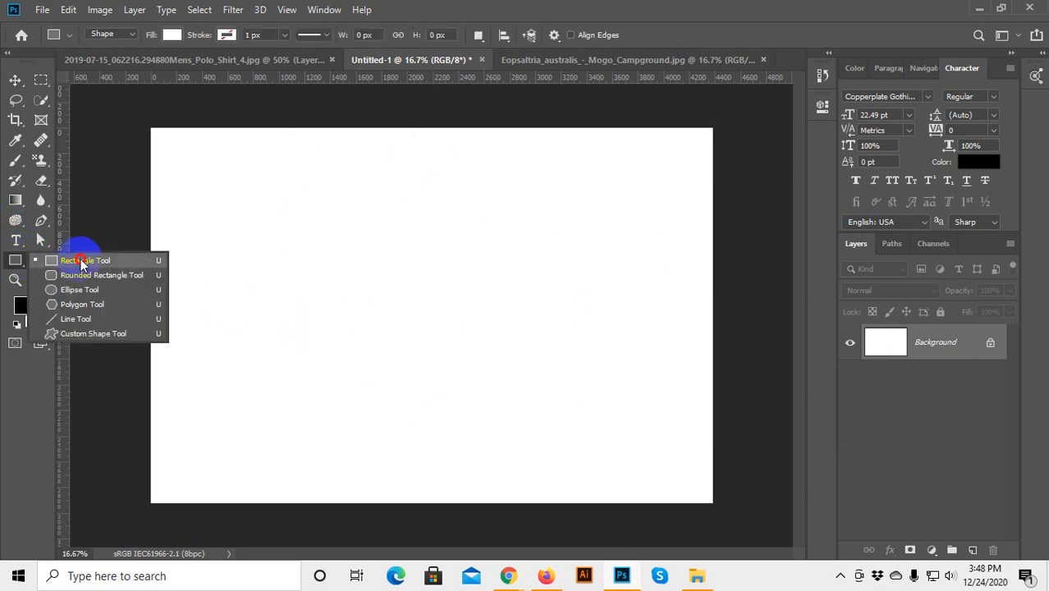
left_click_drag(296, 202, 511, 278)
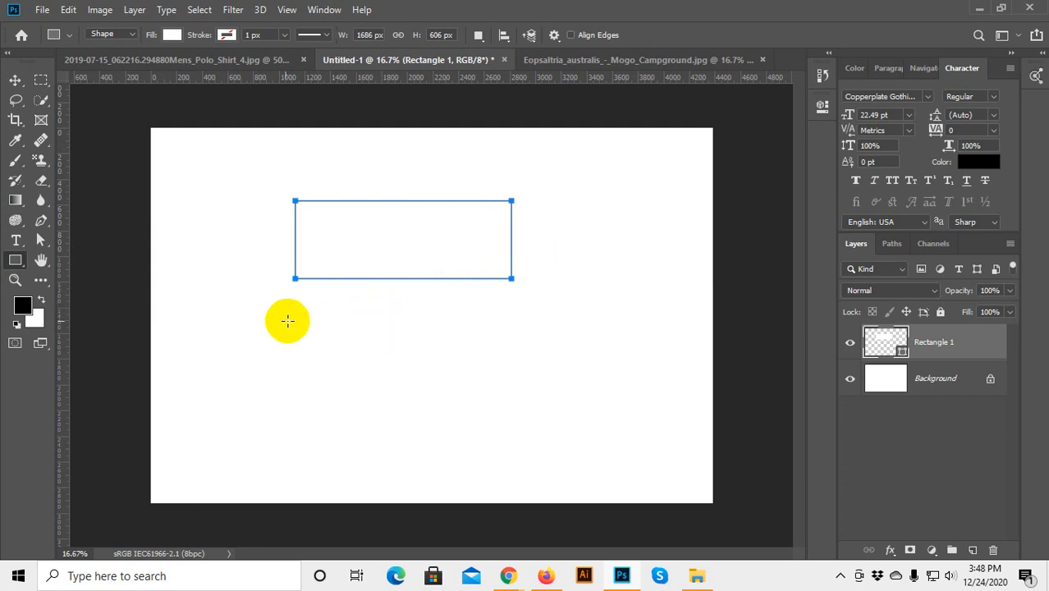
Fill the Rectangle 1 shape with the black foreground colour.
right_click(14, 260)
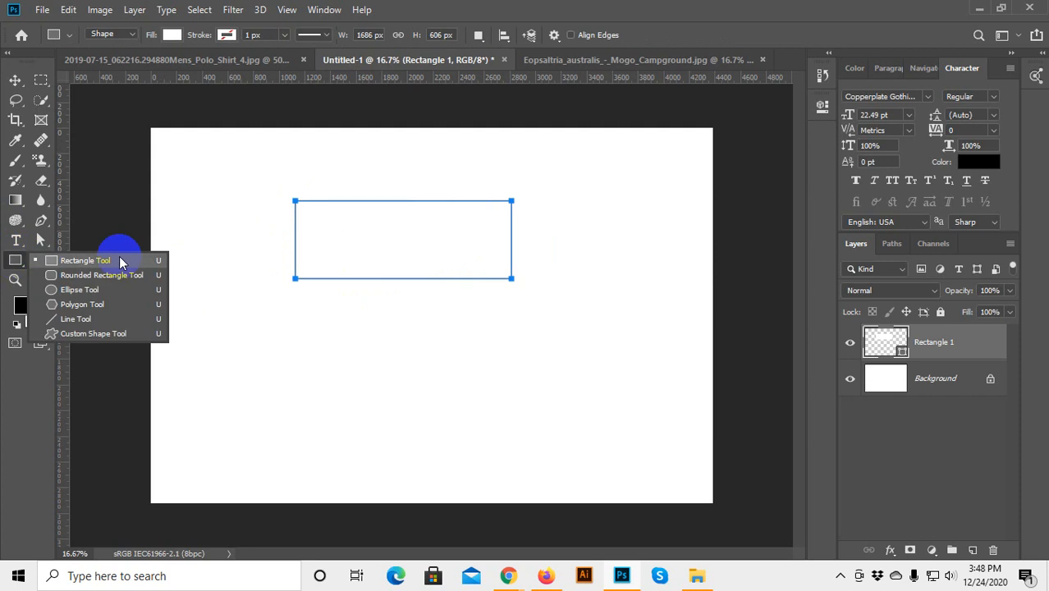
left_click(15, 80)
left_click(354, 241)
left_click(349, 247)
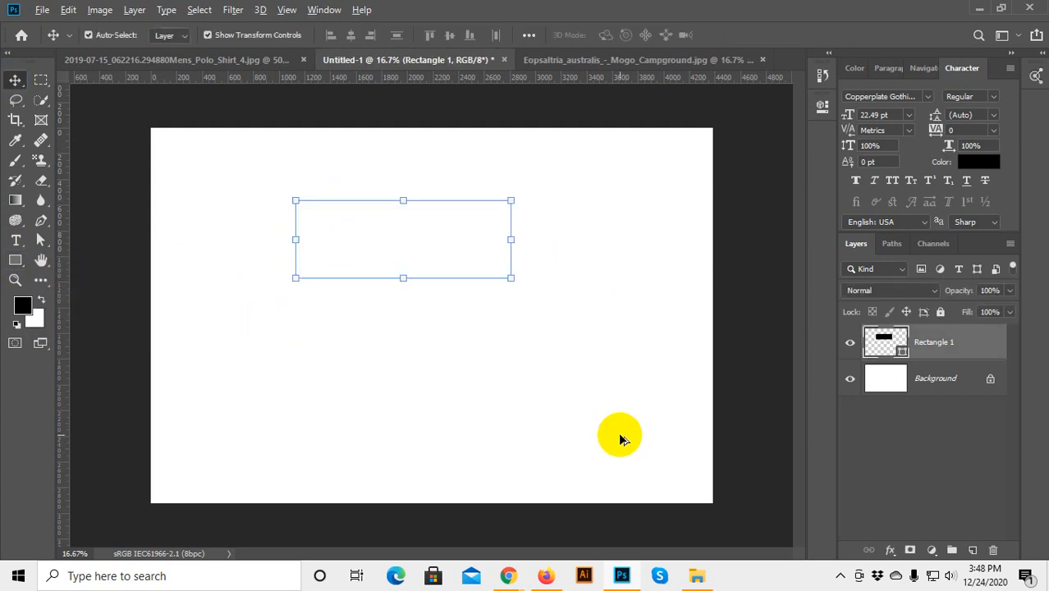
key("alt+BackSpace")
left_click(534, 284)
Duplicate the black rectangle below the original and scale the copy to 71.53% width and 59.41% height.
left_click(409, 243)
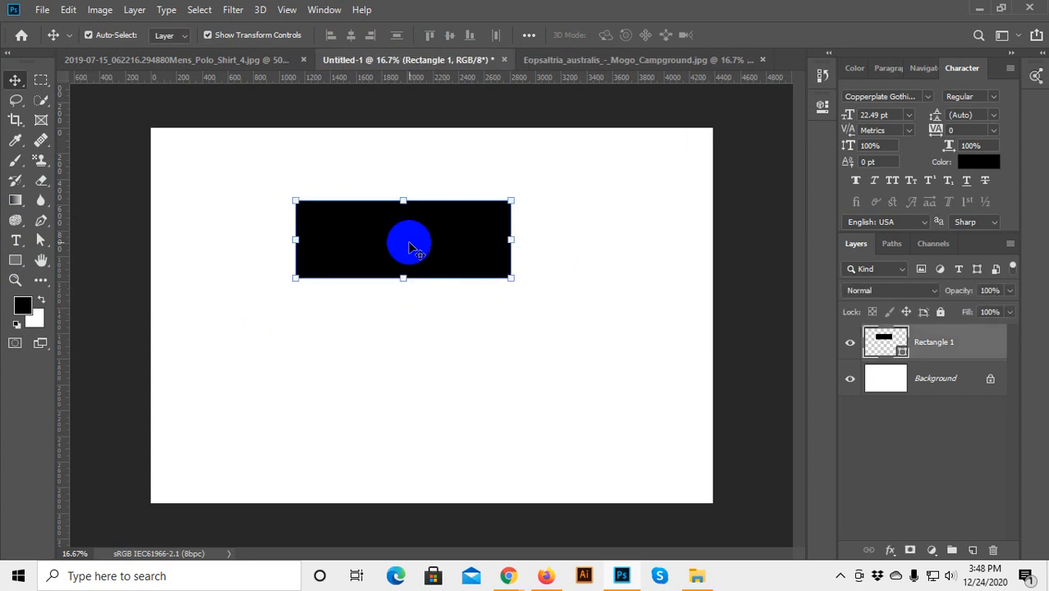
left_click_drag(409, 243, 423, 369)
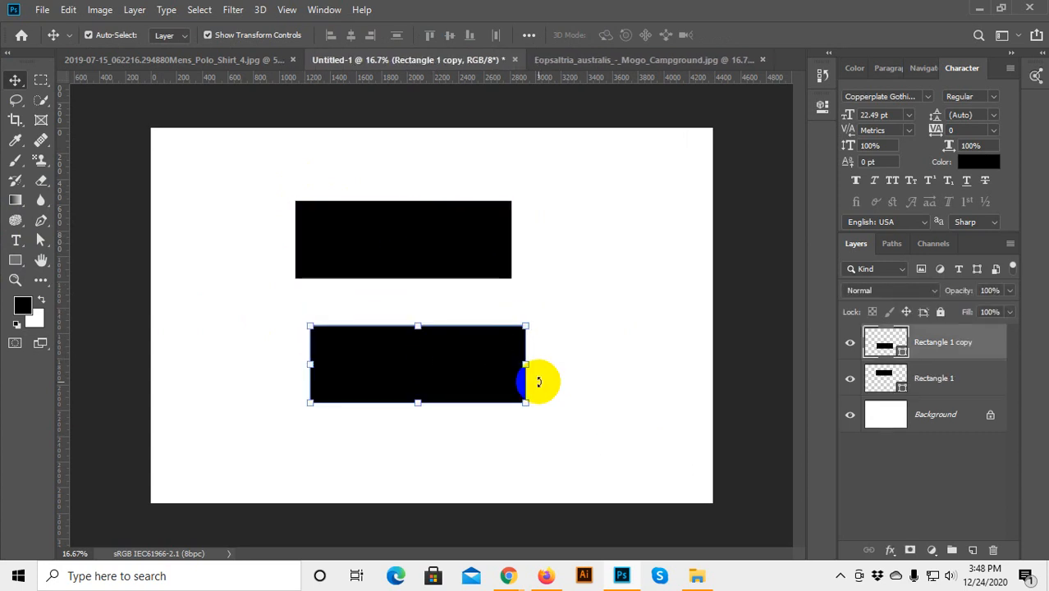
left_click_drag(525, 365, 465, 366)
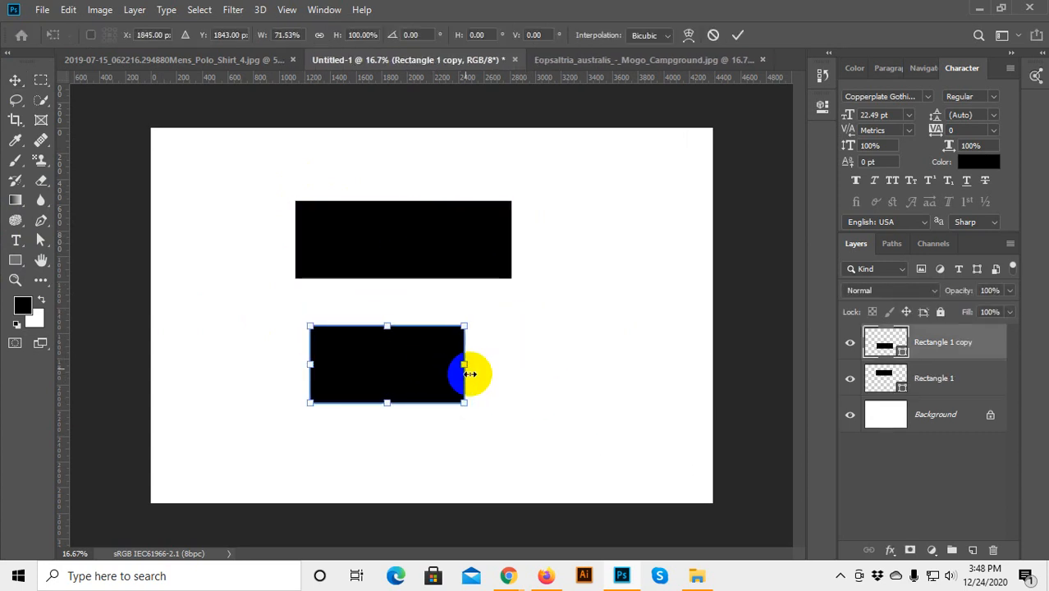
left_click_drag(386, 402, 387, 371)
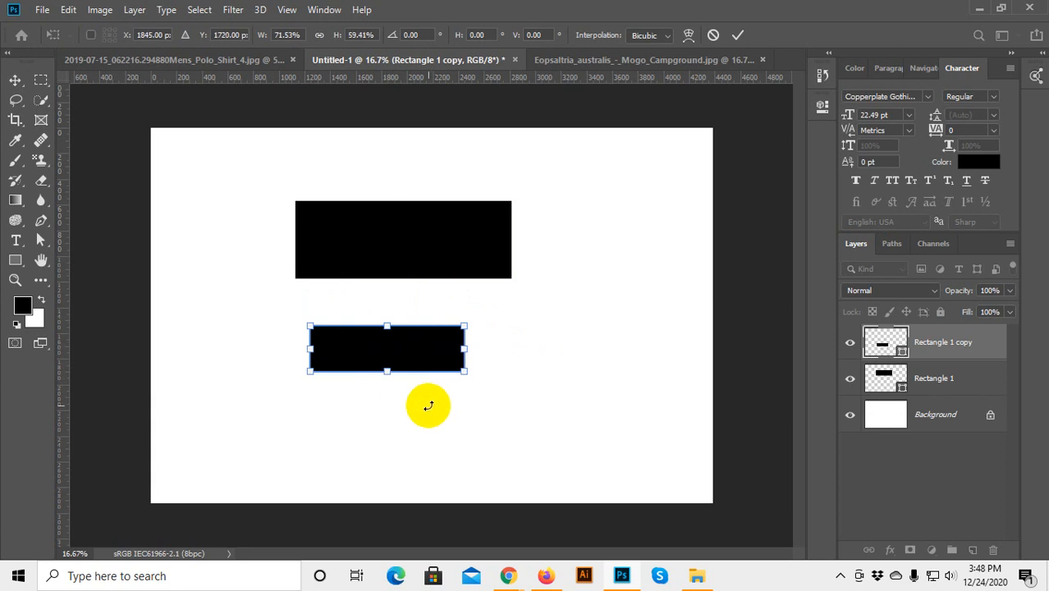
key("Return")
Duplicate the smaller rectangle twice to form a vertical stack of three, and delete the large original rectangle.
left_click_drag(444, 335, 444, 444)
left_click(563, 263)
left_click(409, 241)
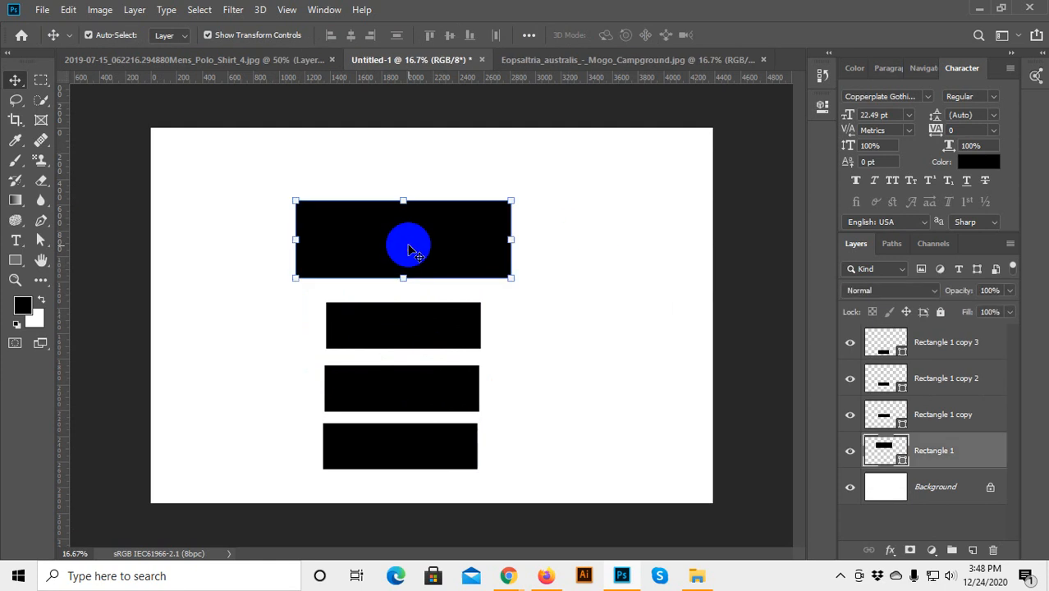
key("Delete")
Place the stack of three bars at the lower left of the canvas and a duplicate of it at the upper right.
left_click_drag(509, 300, 474, 432)
left_click_drag(403, 335, 584, 190)
left_click_drag(419, 253, 424, 473)
left_click_drag(382, 392, 263, 405)
left_click_drag(484, 160, 544, 324)
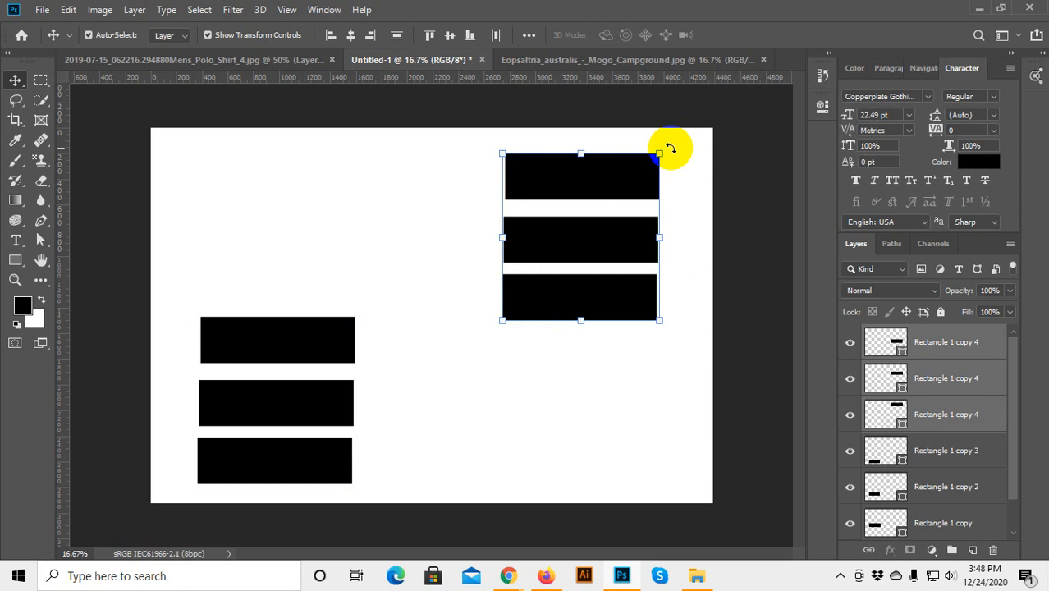
Rotate the three duplicated bars at the canvas's upper right together by 90°.
left_click_drag(670, 148, 659, 307)
left_click(110, 257)
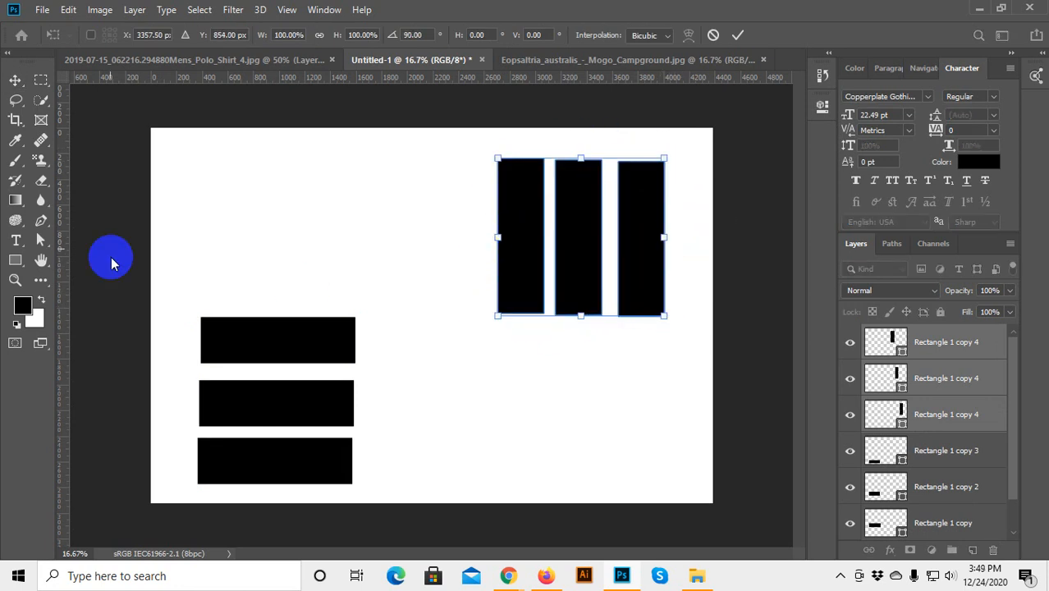
left_click(234, 207)
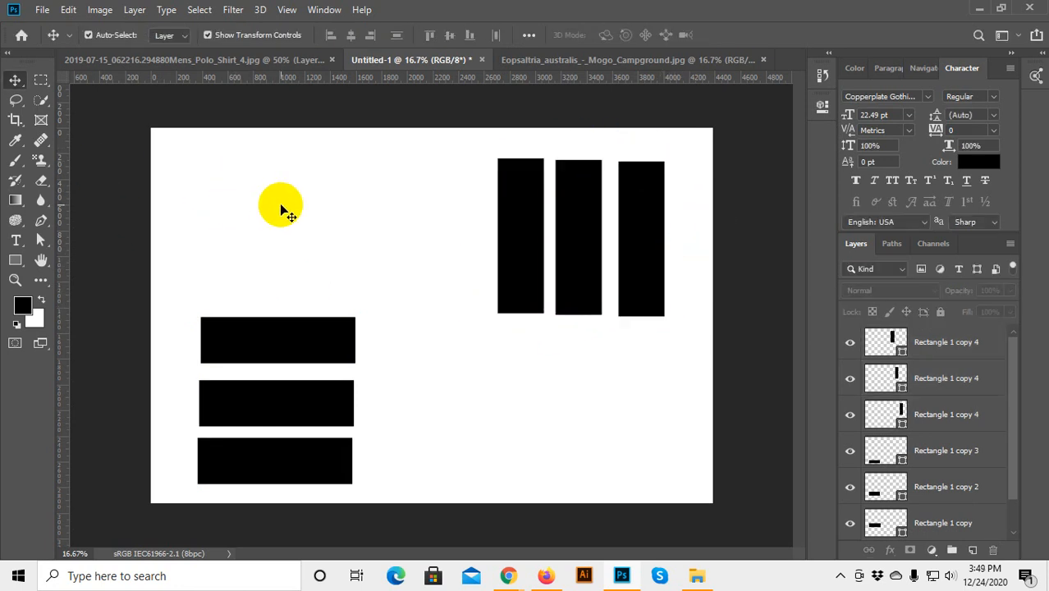
Shift the middle upright bar upward and the right one downward, and align all three by their vertical centres.
left_click_drag(451, 244, 635, 236)
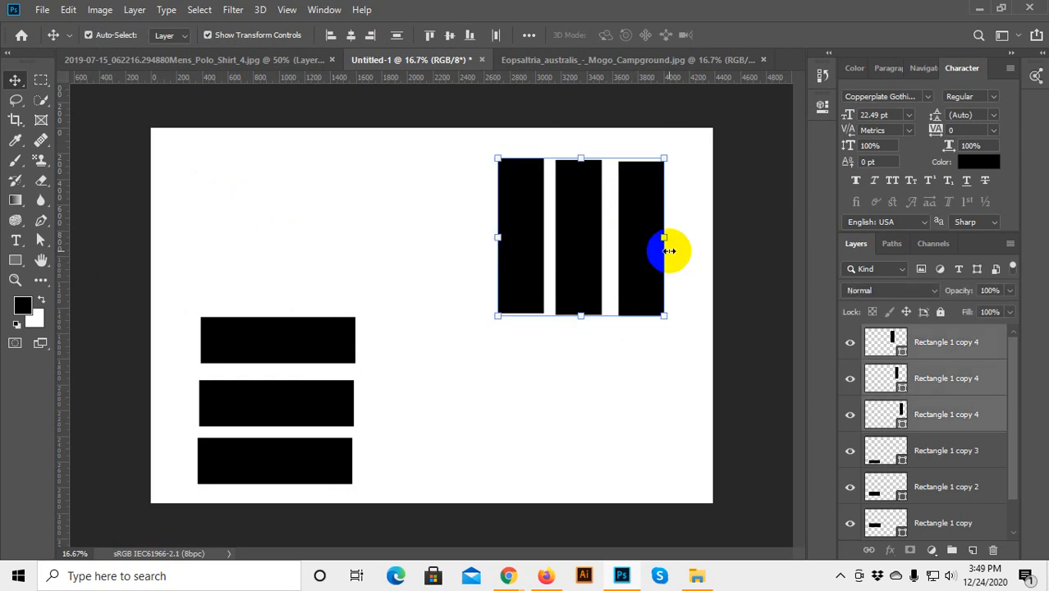
right_click(647, 236)
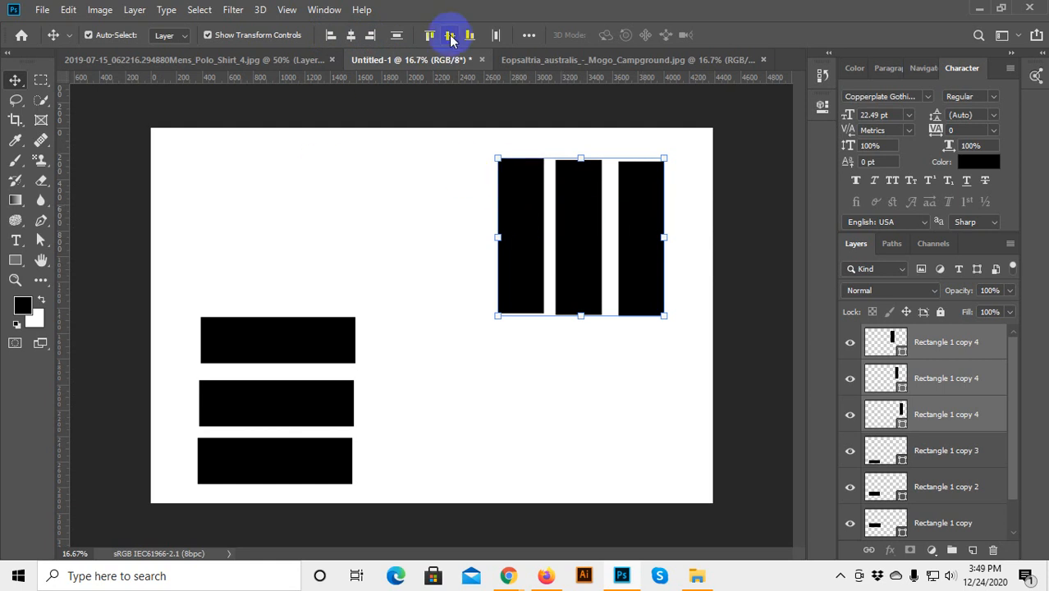
left_click_drag(579, 265, 590, 234)
left_click(652, 255)
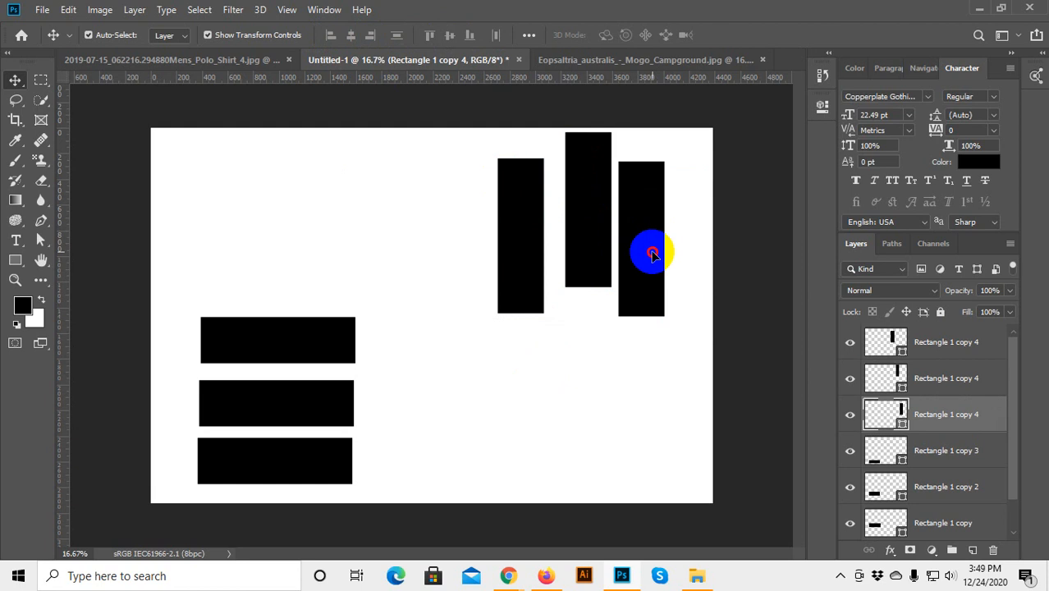
left_click_drag(653, 254, 660, 275)
left_click_drag(455, 240, 644, 258)
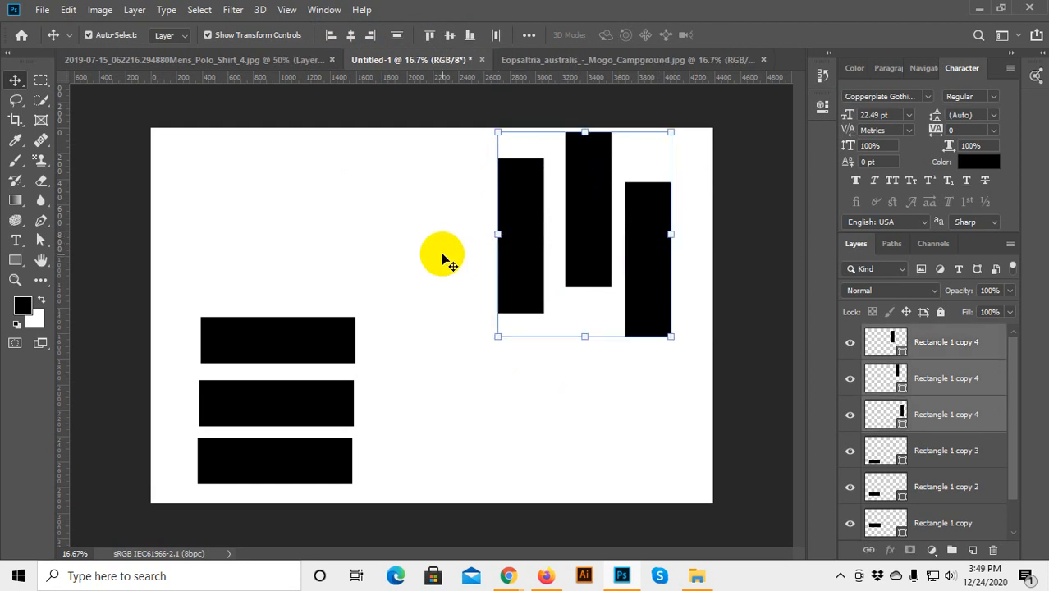
left_click(450, 37)
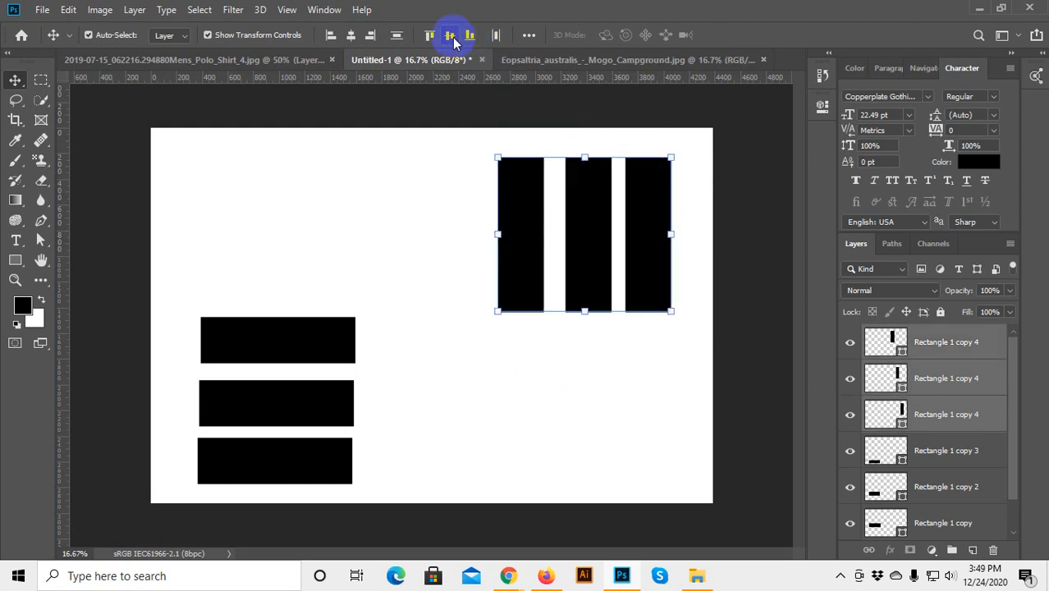
Scale the middle upright bar to 89.05% height and the right one to 119.90%, keeping their top edges in place.
left_click(573, 226)
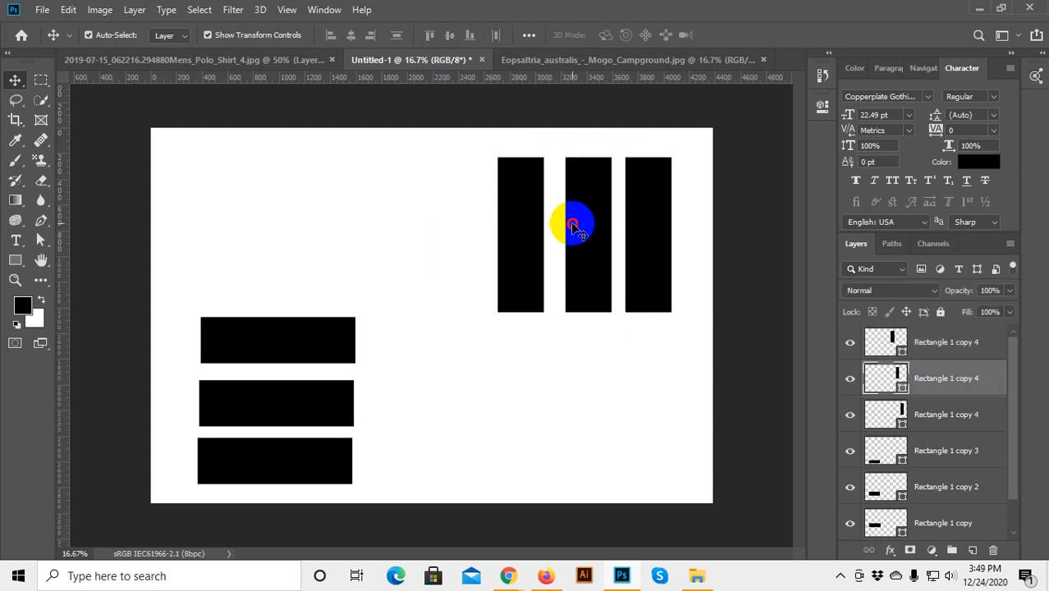
left_click_drag(594, 312, 591, 293)
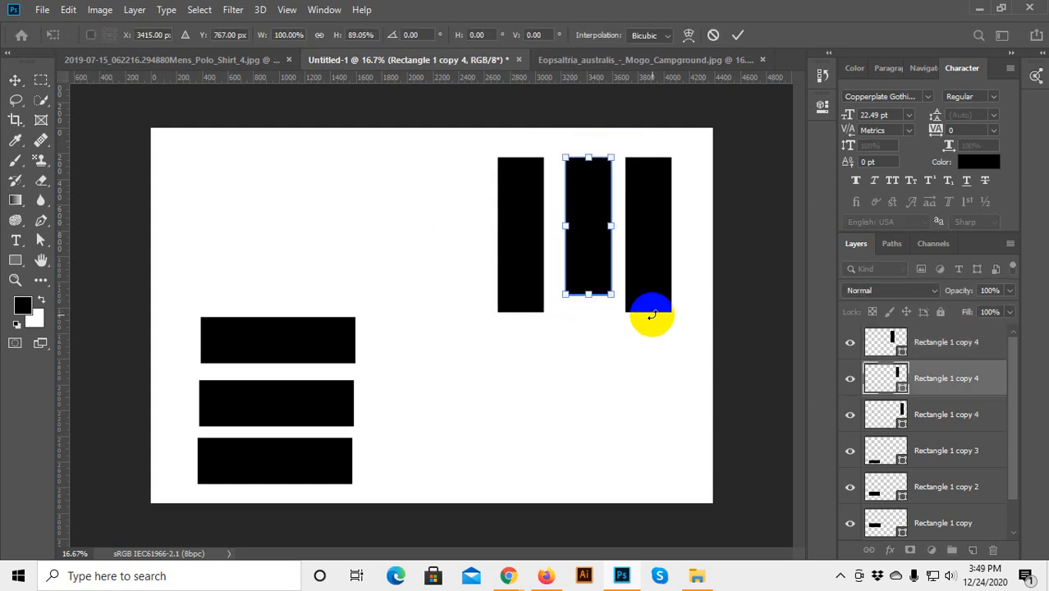
left_click(681, 228)
left_click(644, 237)
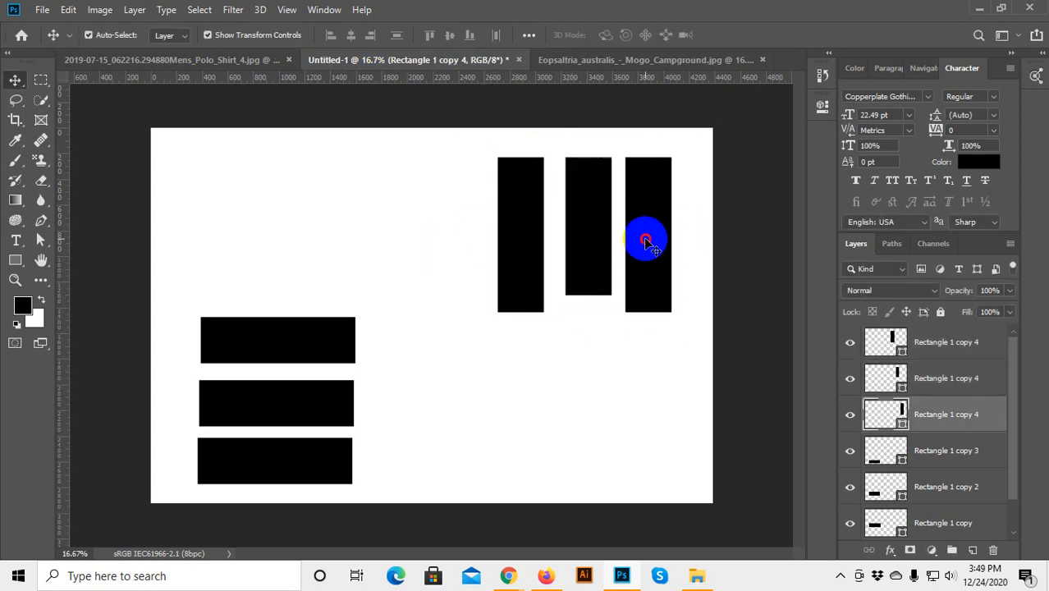
left_click(649, 312)
left_click_drag(649, 312, 648, 340)
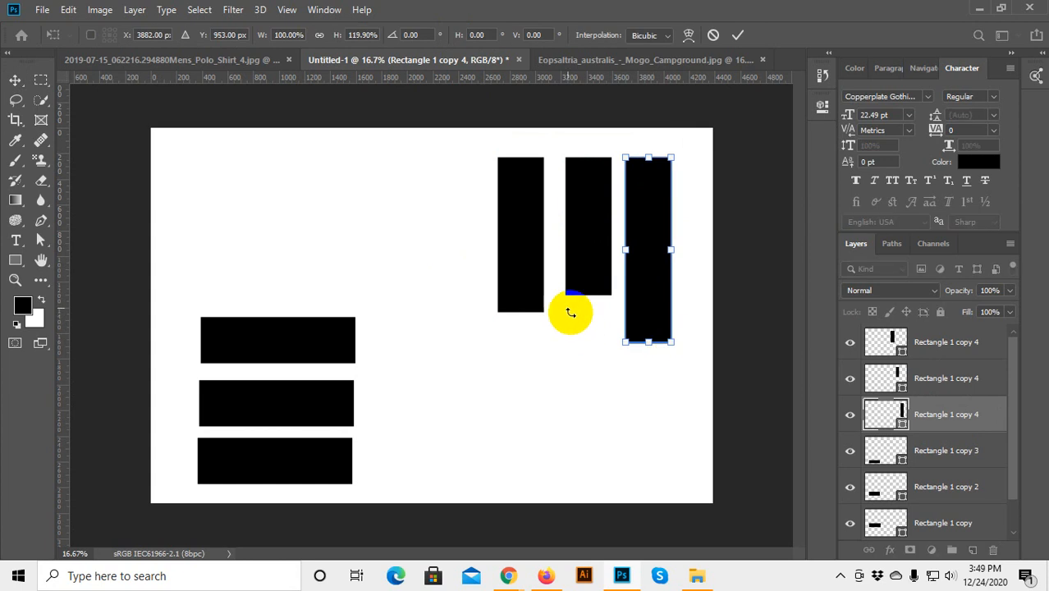
key("Return")
Align the three upright bars by their vertical centres, by their top edges and finally by their bottom edges.
left_click_drag(448, 225, 710, 234)
left_click(710, 234)
left_click_drag(452, 212, 661, 234)
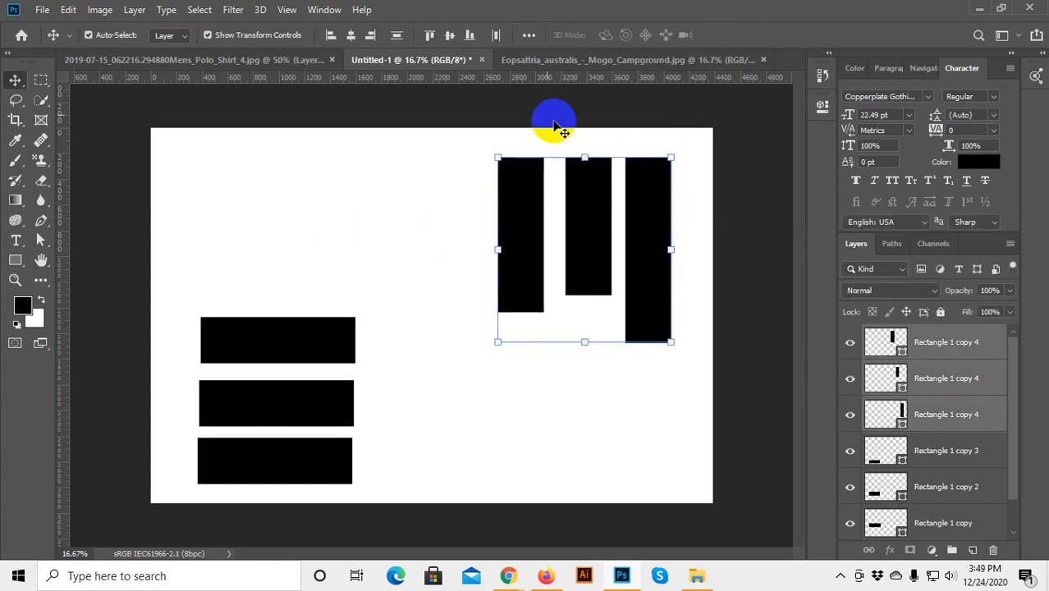
left_click(449, 35)
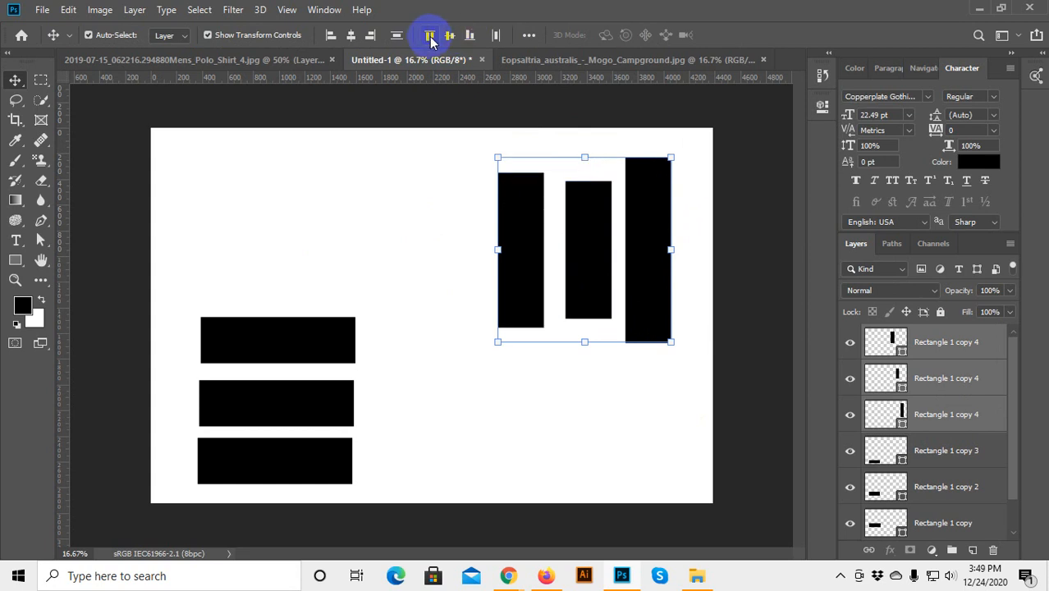
left_click(429, 36)
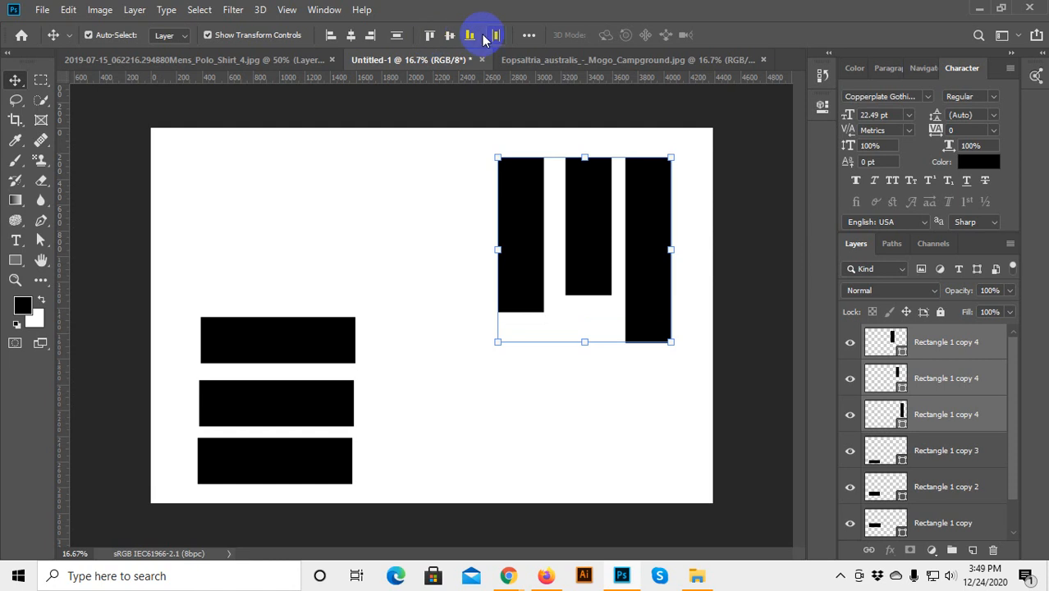
left_click(470, 36)
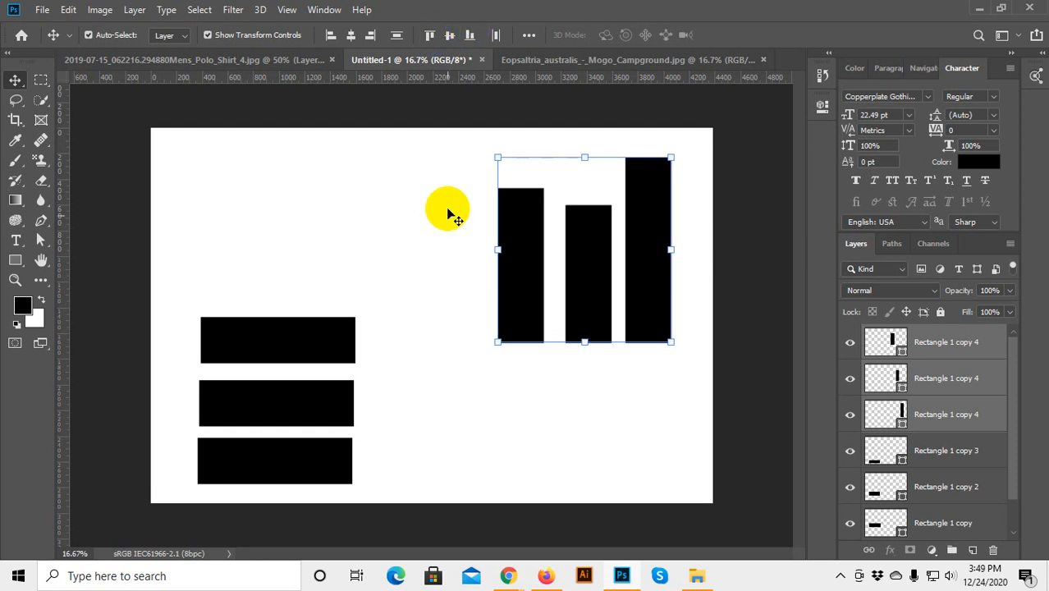
Delete the three horizontal bars at the canvas's lower left.
left_click(381, 314)
left_click_drag(363, 304, 297, 433)
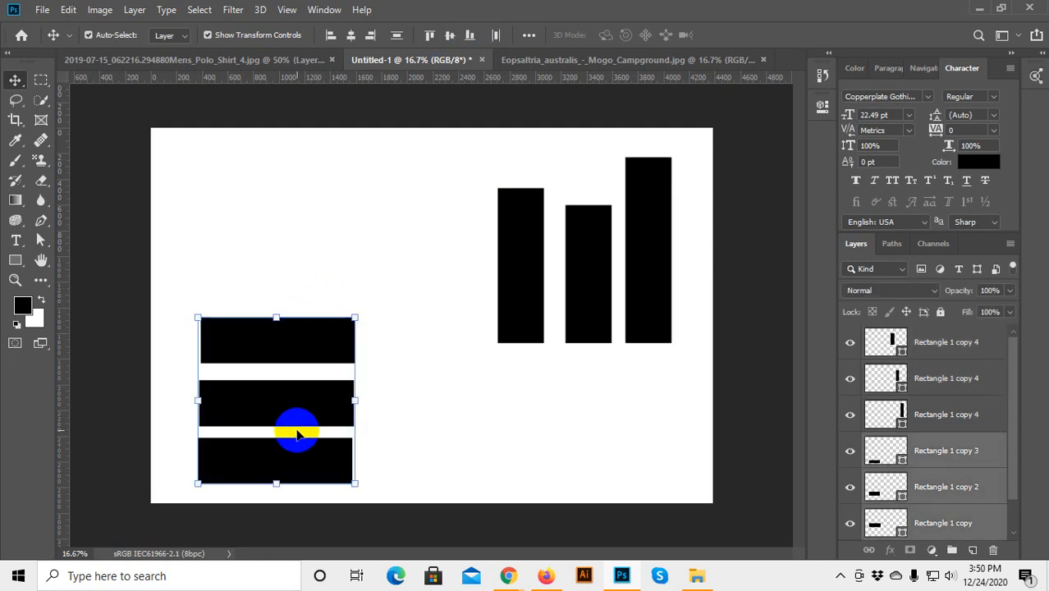
key("Delete")
Duplicate the three upright bars to the canvas's lower left and rotate the copies by 90°.
left_click_drag(452, 258, 379, 391)
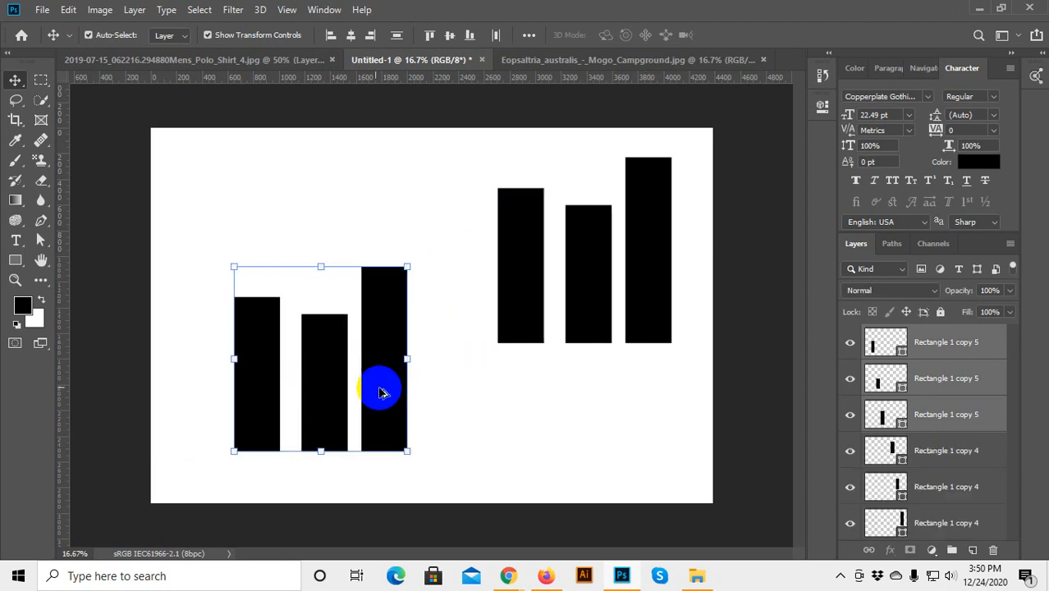
left_click_drag(417, 259, 453, 459)
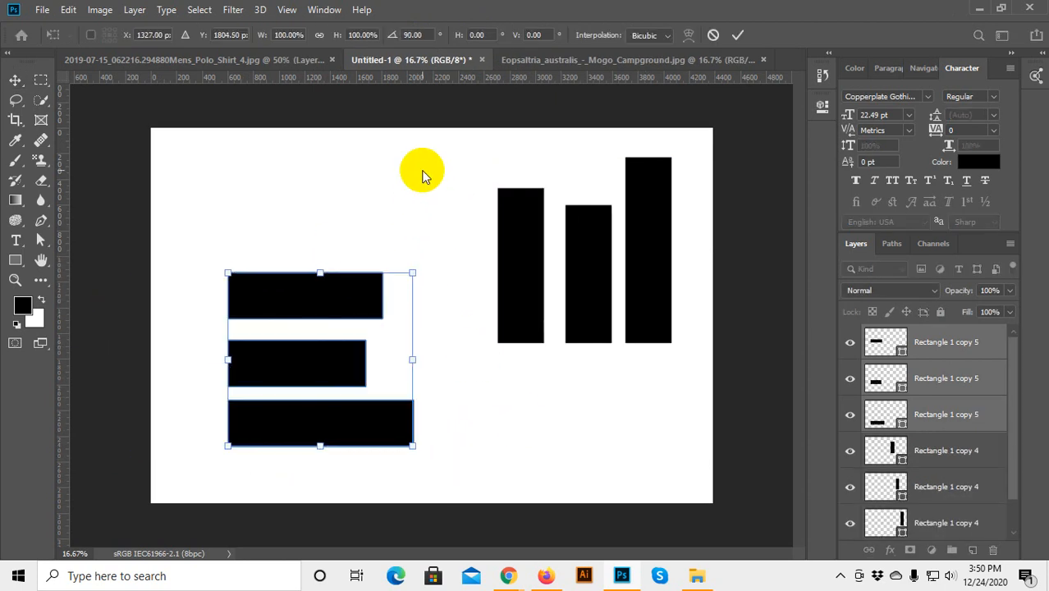
key("Return")
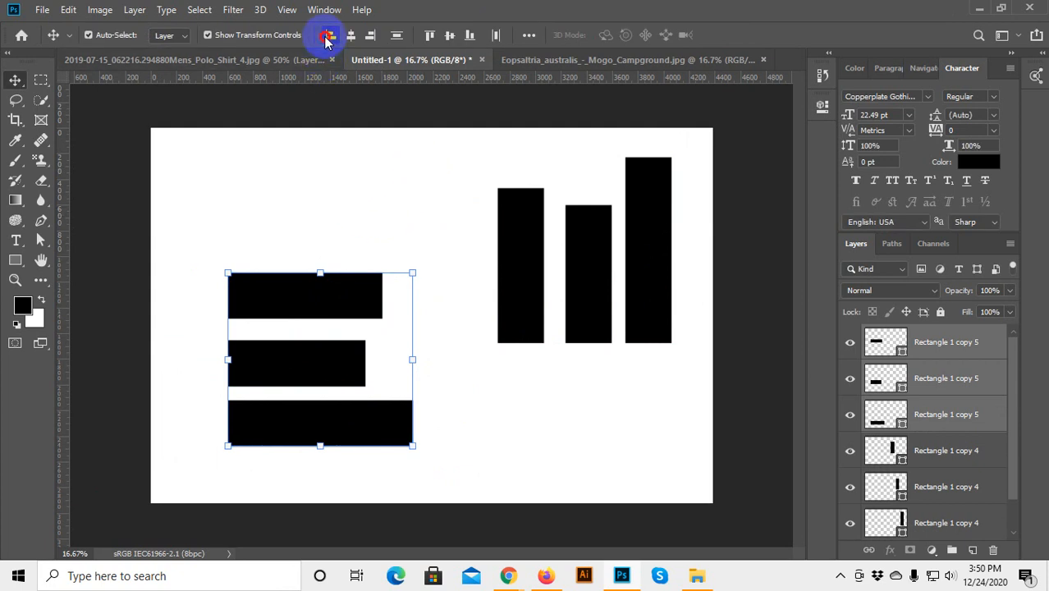
Align the three horizontal bars by their horizontal centres and finally by their right edges.
left_click(349, 36)
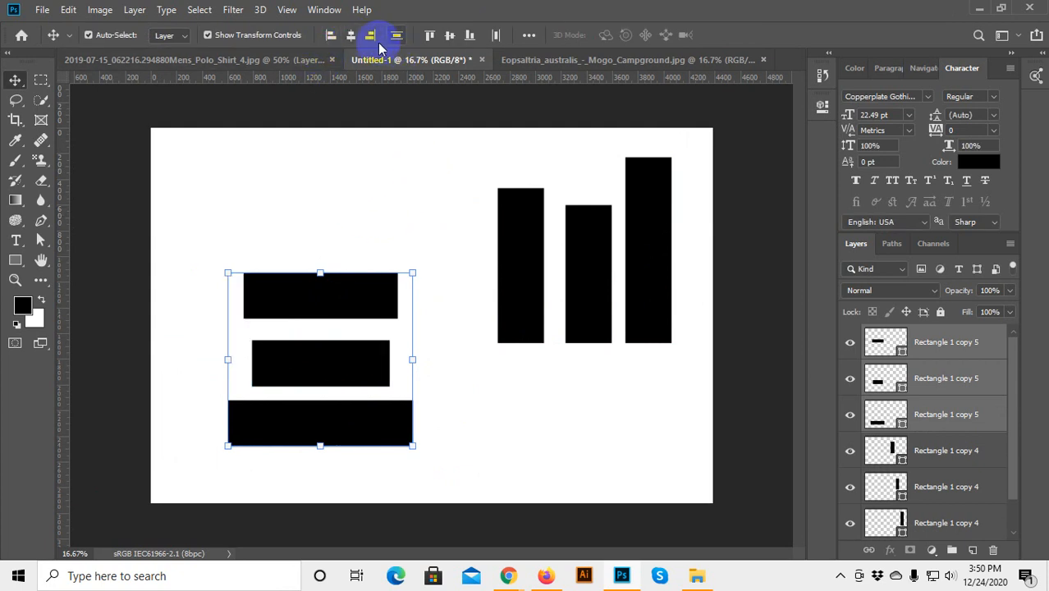
left_click(371, 37)
left_click(357, 205)
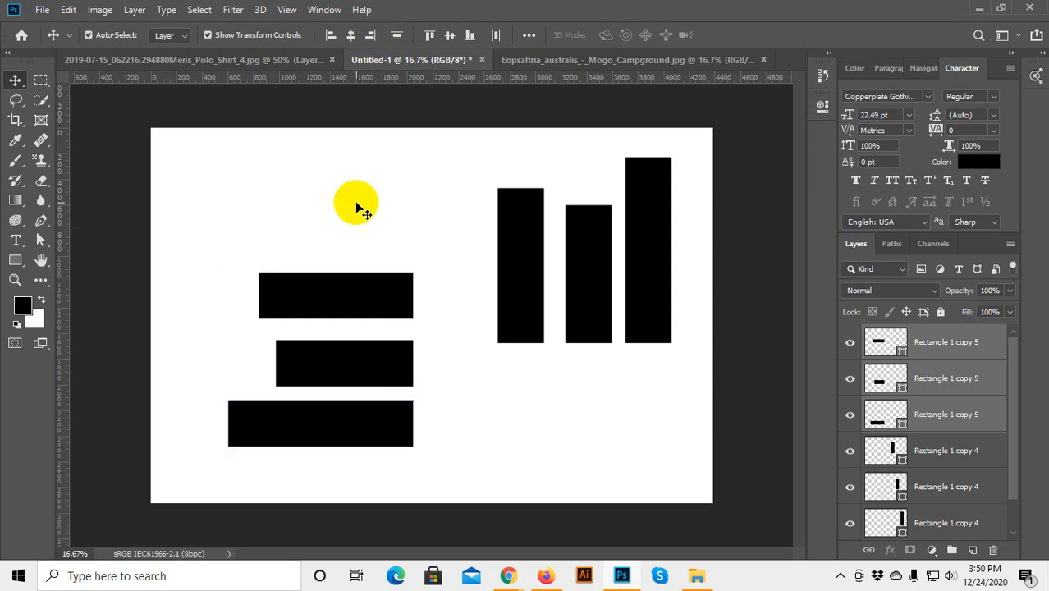
Examine the additional align and distribute options and the Align To choices, Selection and Canvas, keeping Selection.
left_click(527, 34)
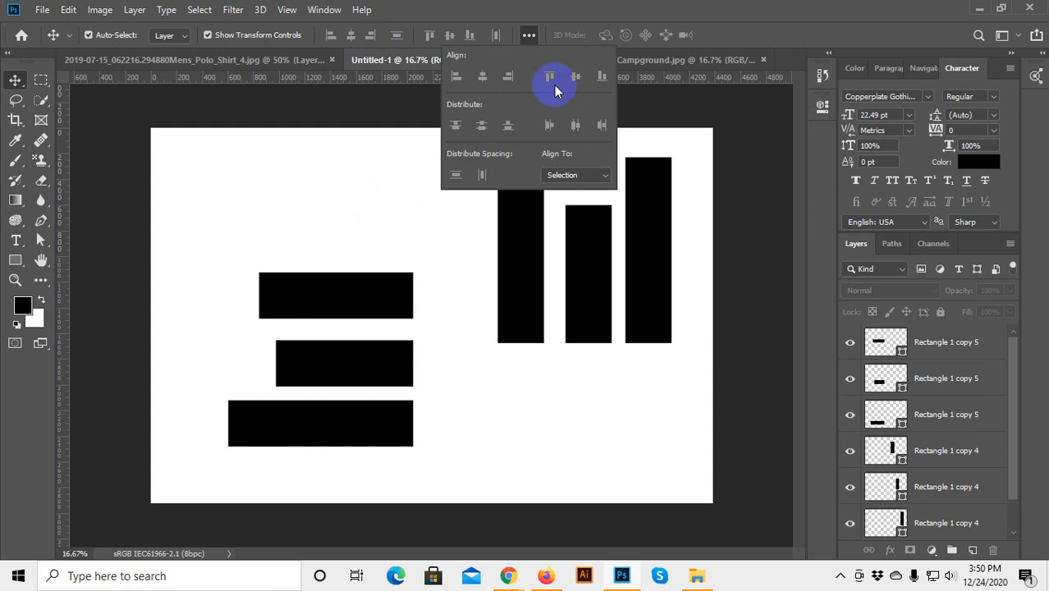
left_click(607, 177)
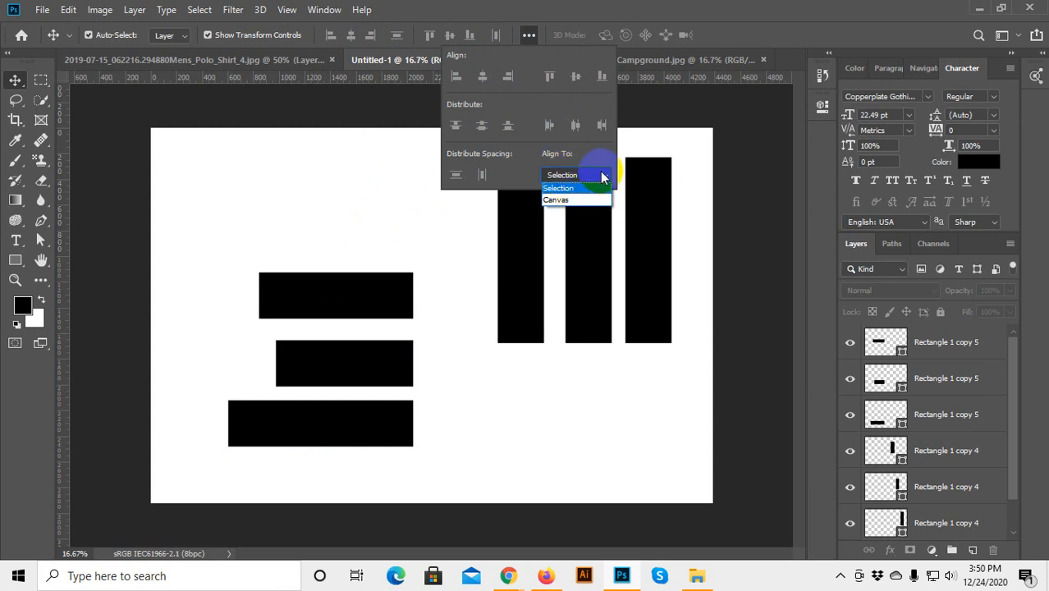
left_click(600, 188)
left_click(384, 231)
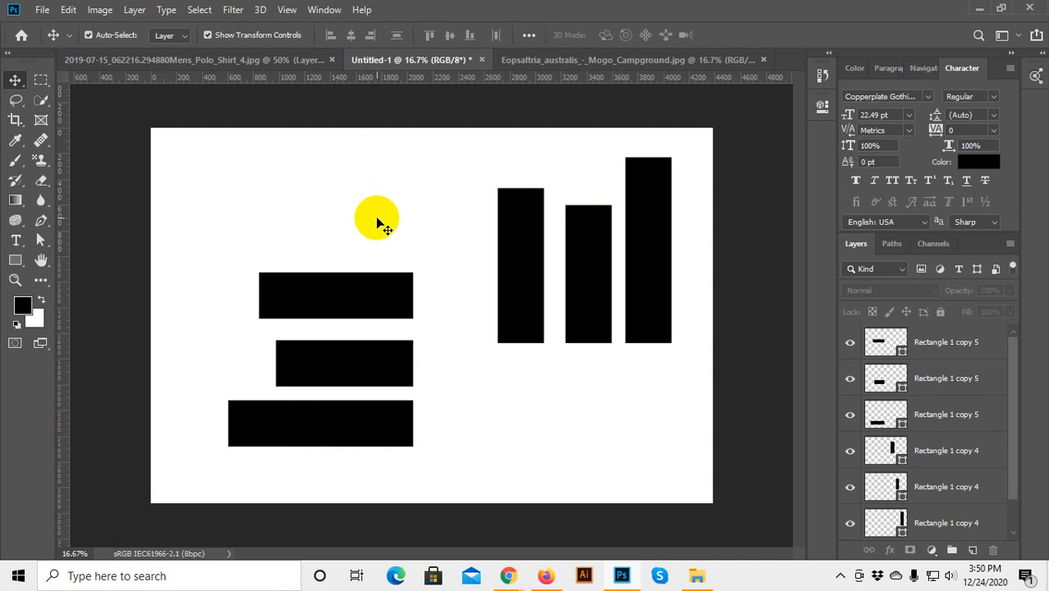
left_click(528, 35)
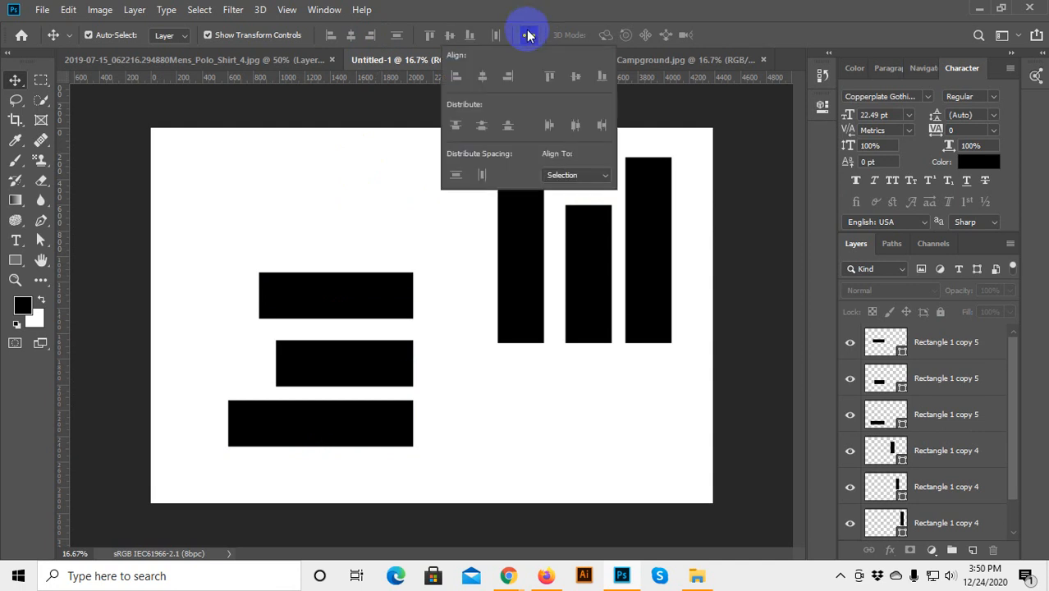
left_click(599, 174)
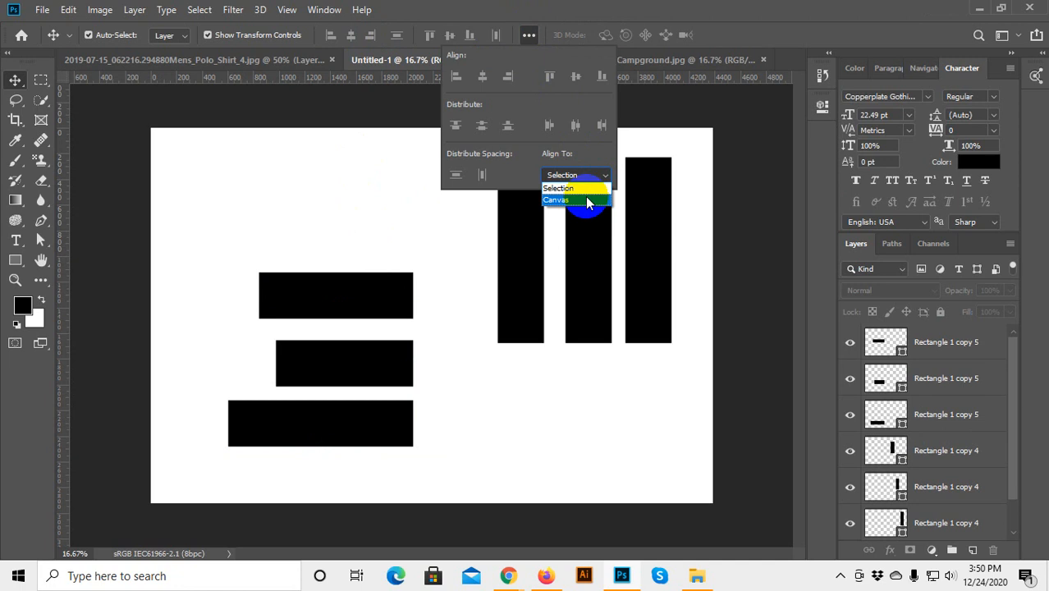
left_click(356, 172)
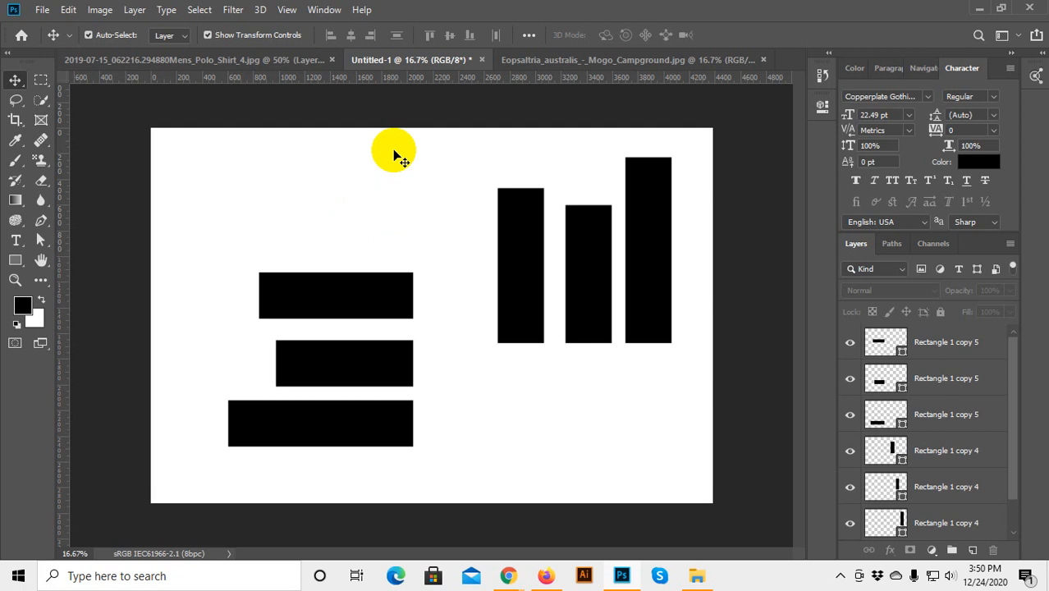
Select the three horizontal bars and examine the Align and Distribute entries among the layer commands.
left_click(386, 57)
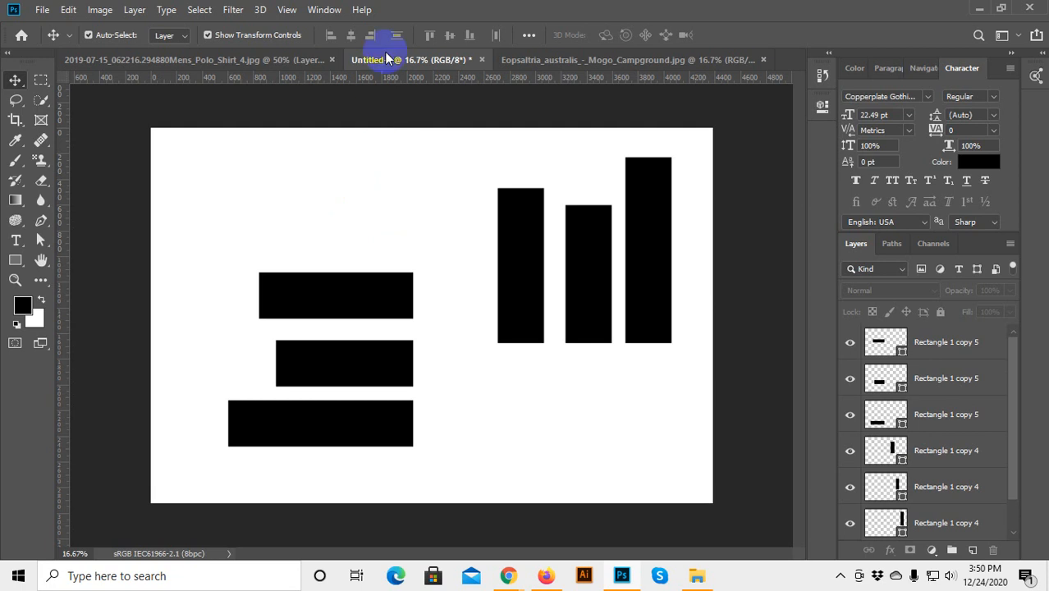
left_click(135, 10)
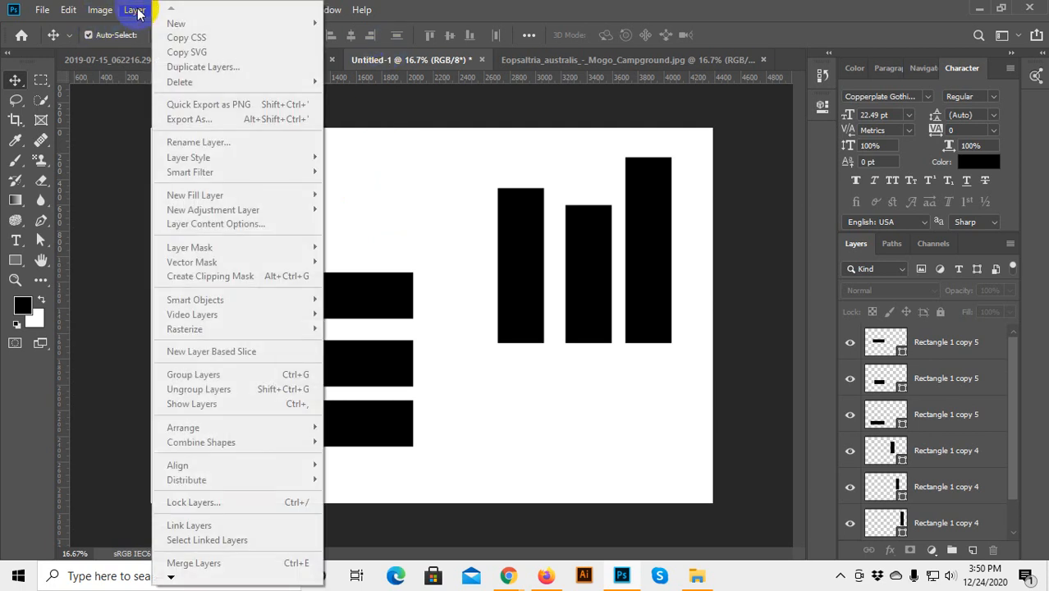
left_click(466, 402)
left_click_drag(399, 250, 367, 484)
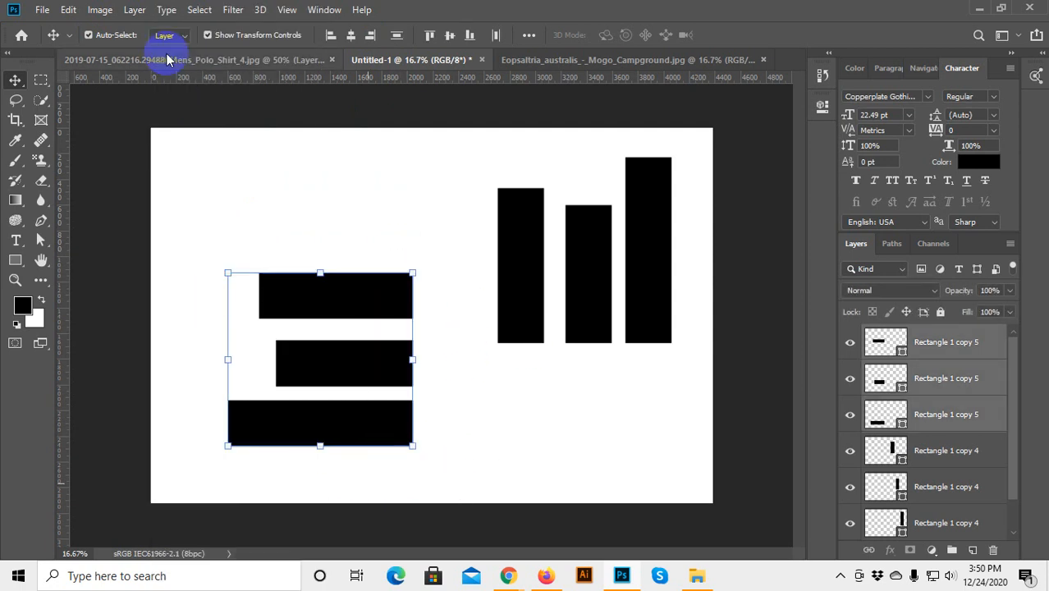
left_click(136, 10)
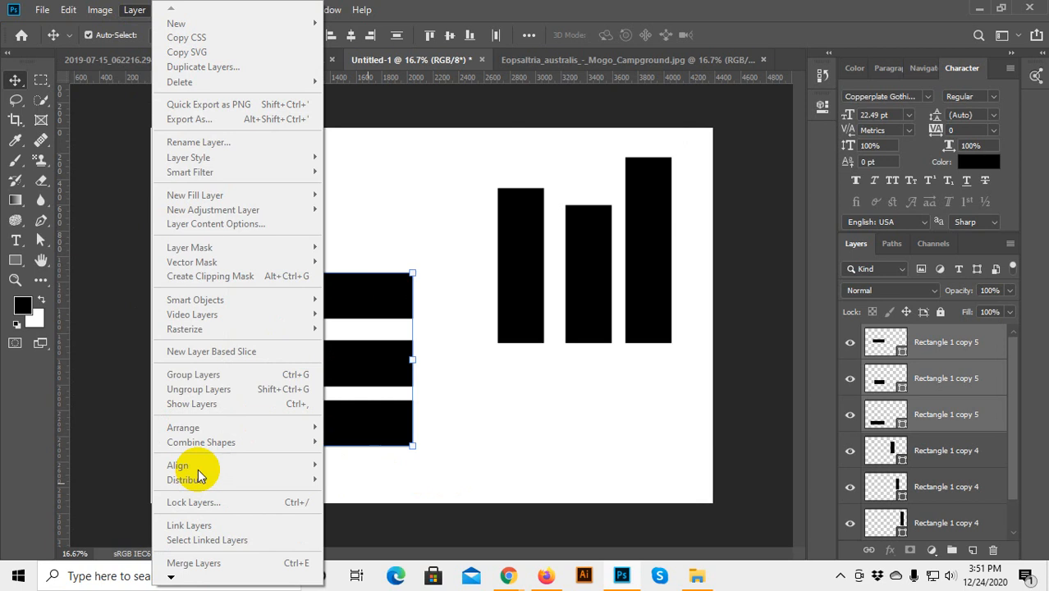
left_click(476, 422)
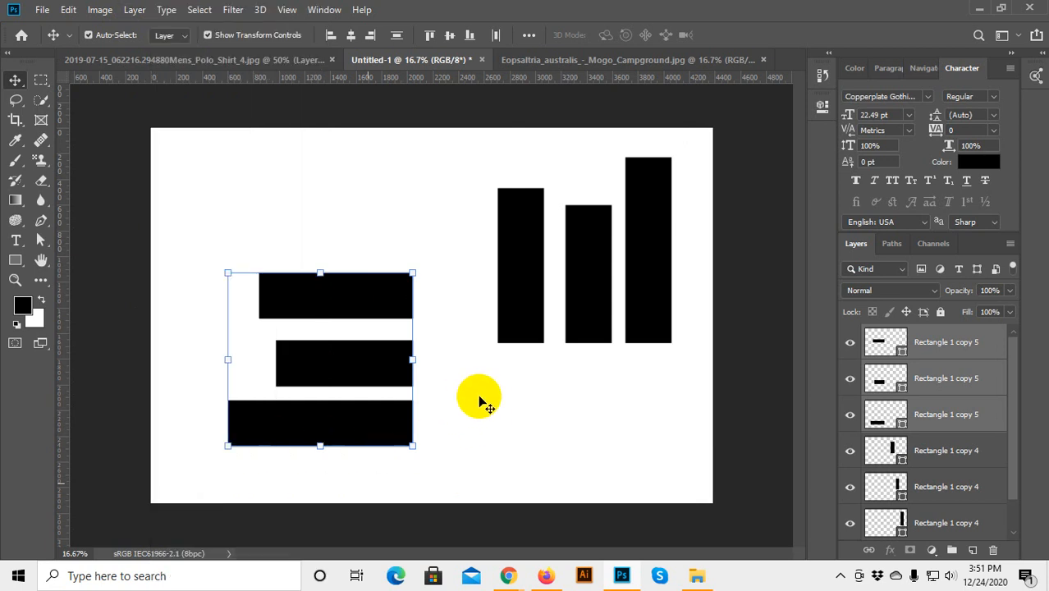
Examine the layer commands available for one upright bar and for all three upright bars selected together.
left_click(481, 402)
left_click_drag(493, 292, 540, 313)
left_click(134, 10)
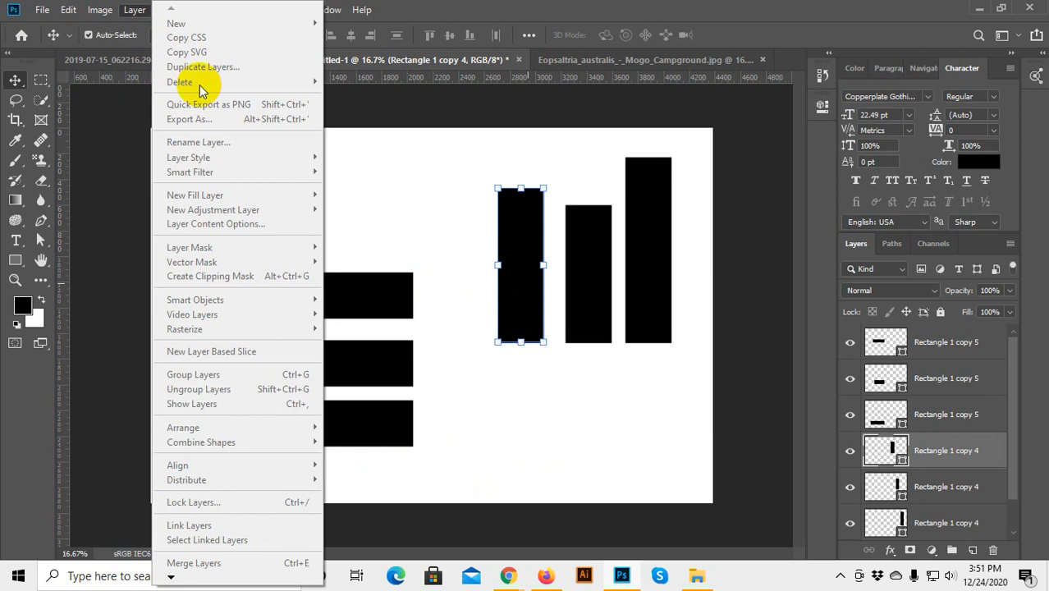
left_click(403, 186)
left_click(406, 193)
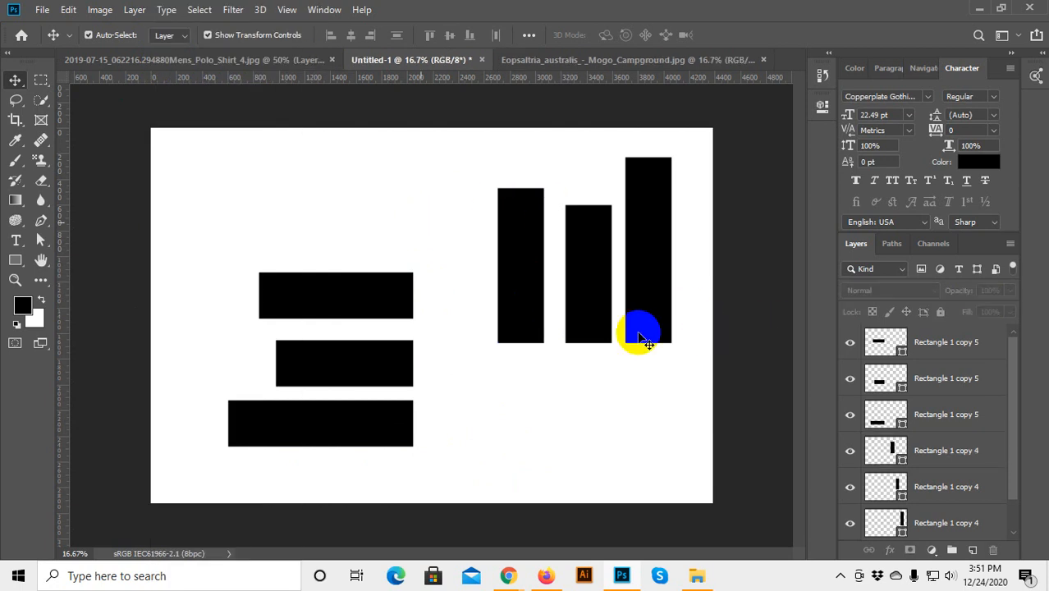
left_click_drag(695, 251, 517, 279)
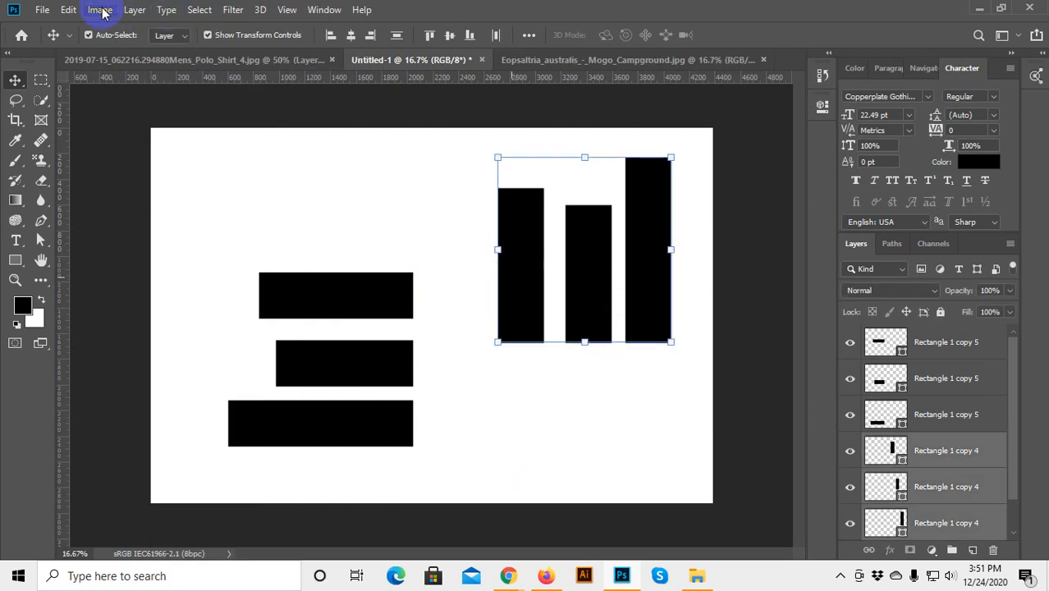
left_click(131, 10)
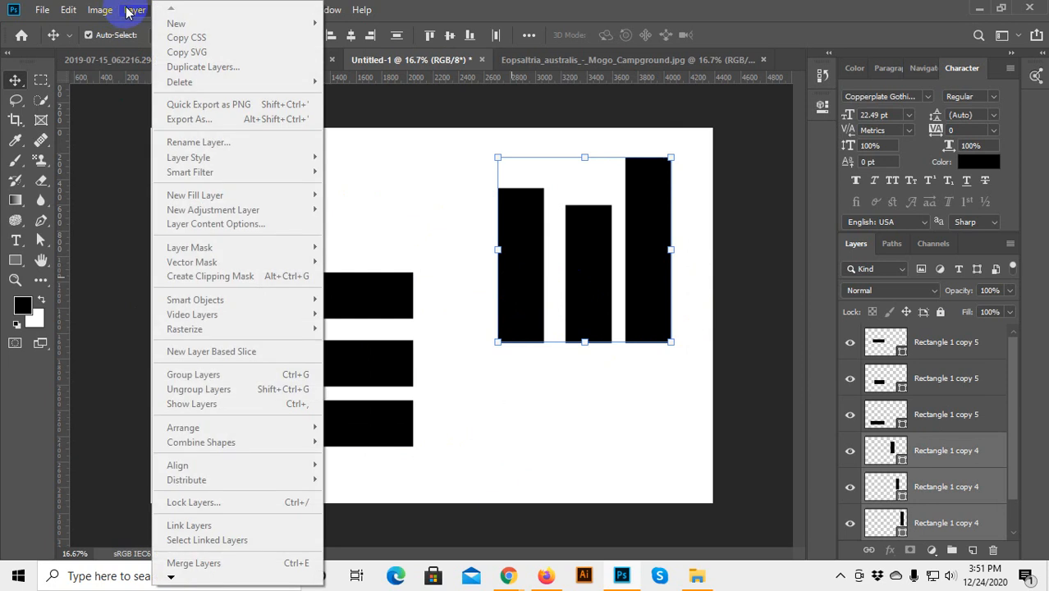
left_click(387, 154)
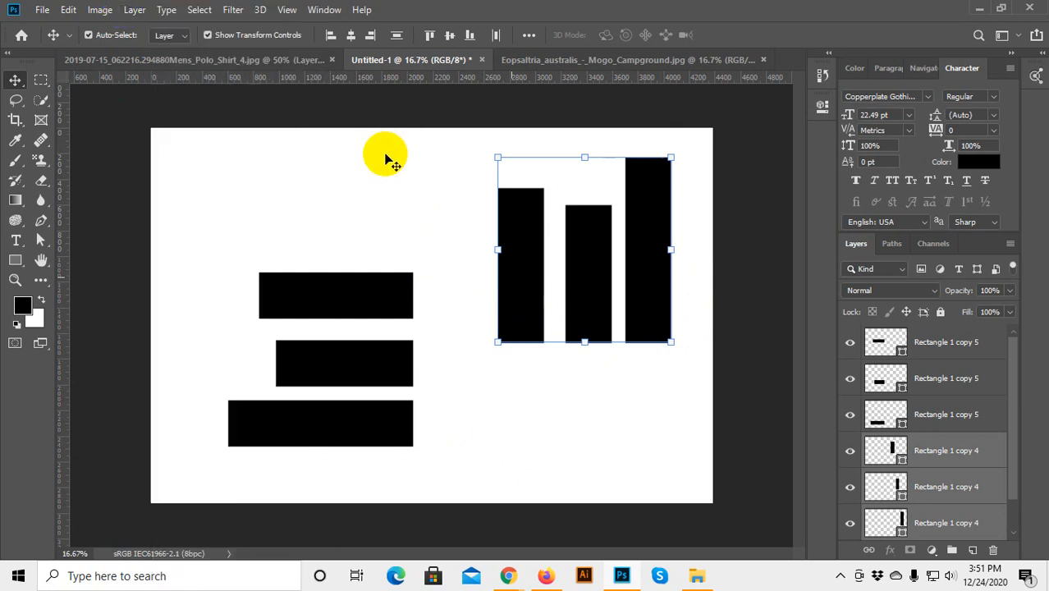
left_click(747, 374)
left_click_drag(480, 236, 646, 249)
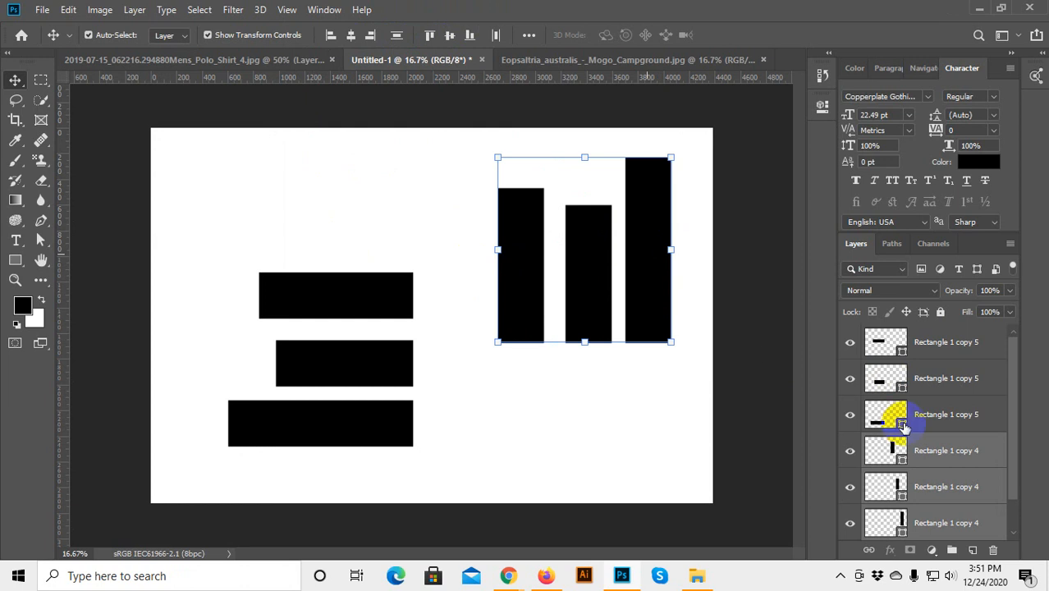
scroll(895, 418, "down", 1)
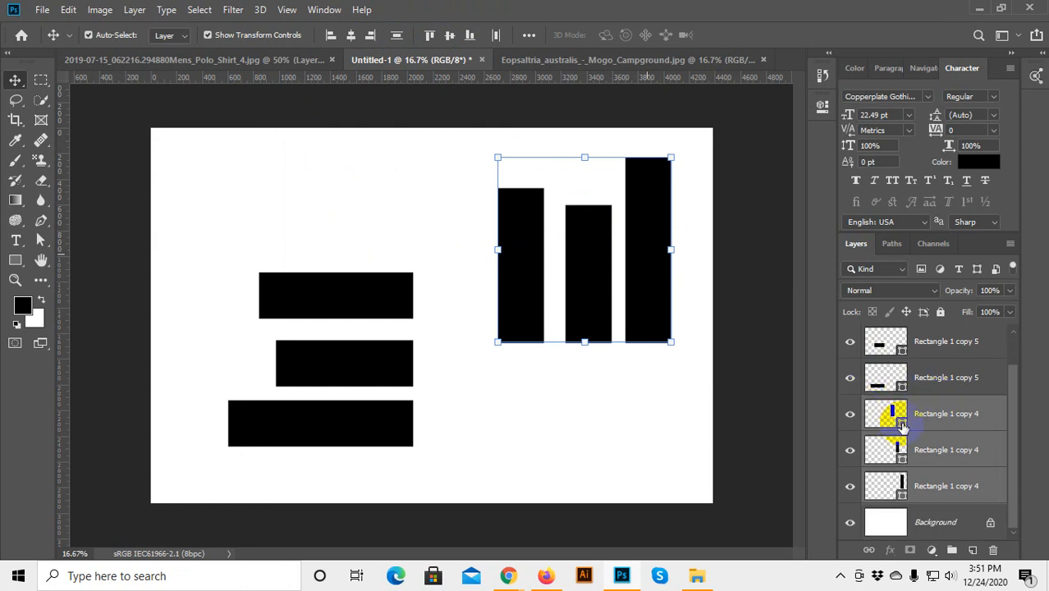
double_click(901, 426)
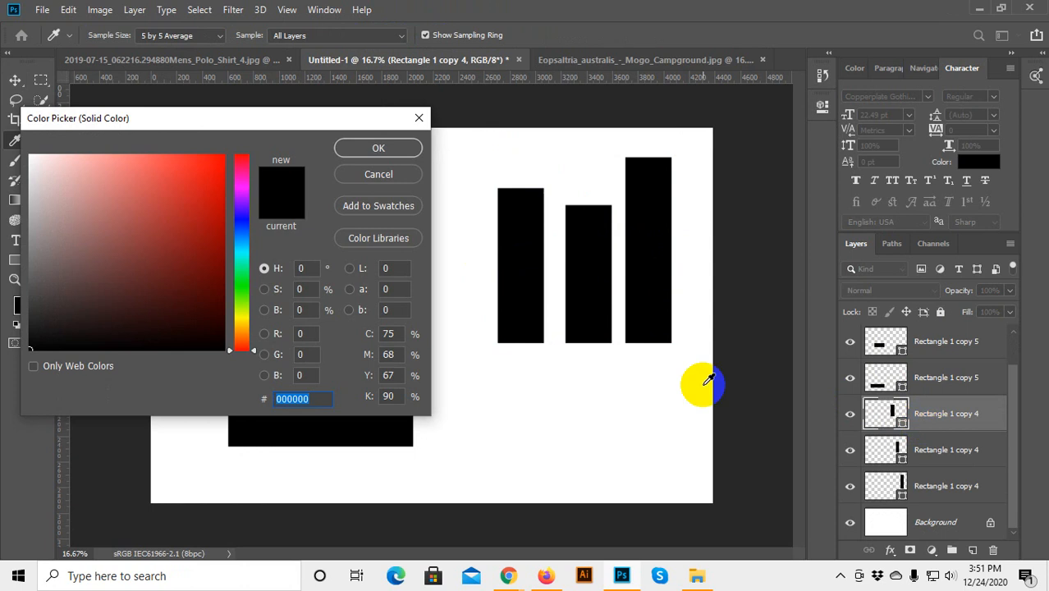
left_click(419, 118)
Rasterize the shape layers of the three upright bars.
right_click(917, 426)
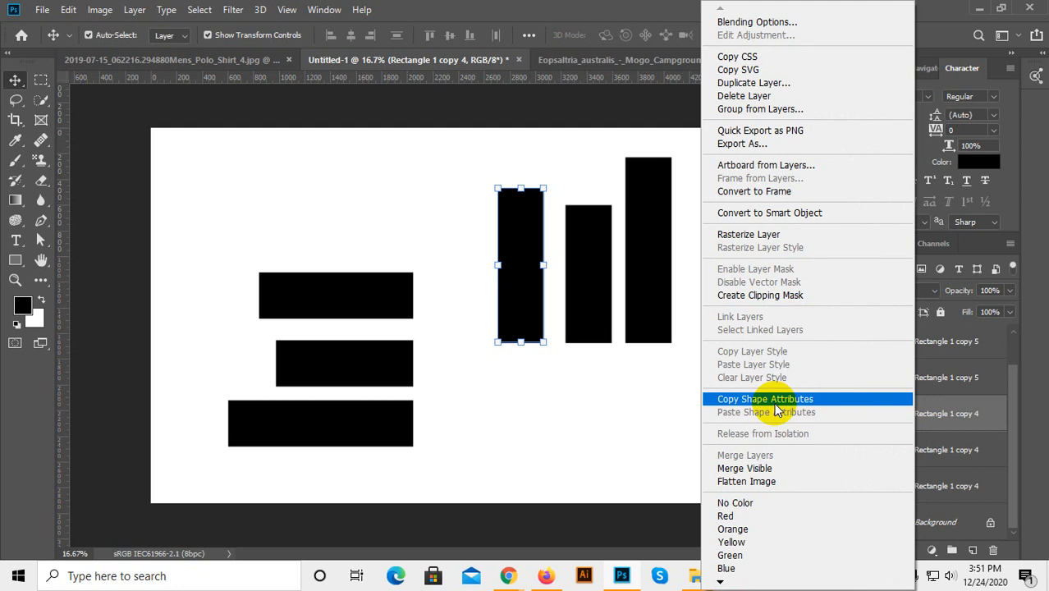
left_click(743, 234)
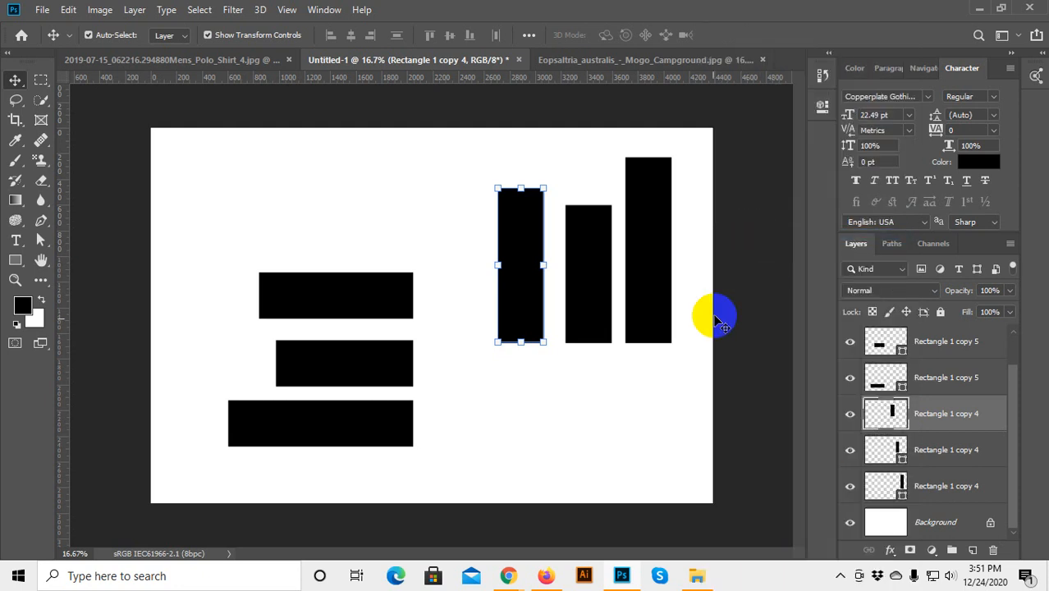
left_click(673, 420)
left_click_drag(453, 250, 669, 273)
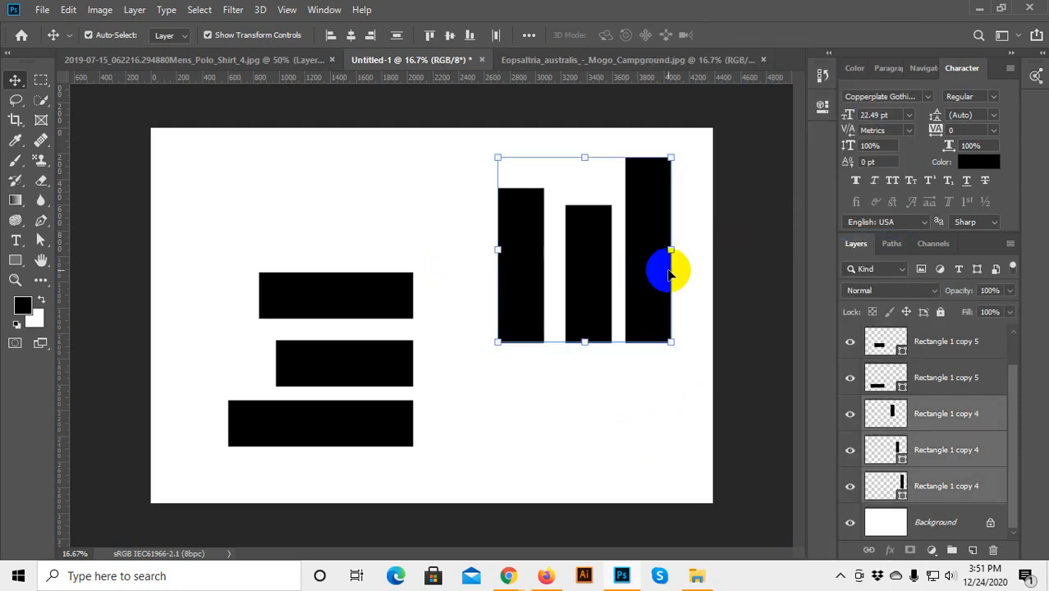
right_click(952, 417)
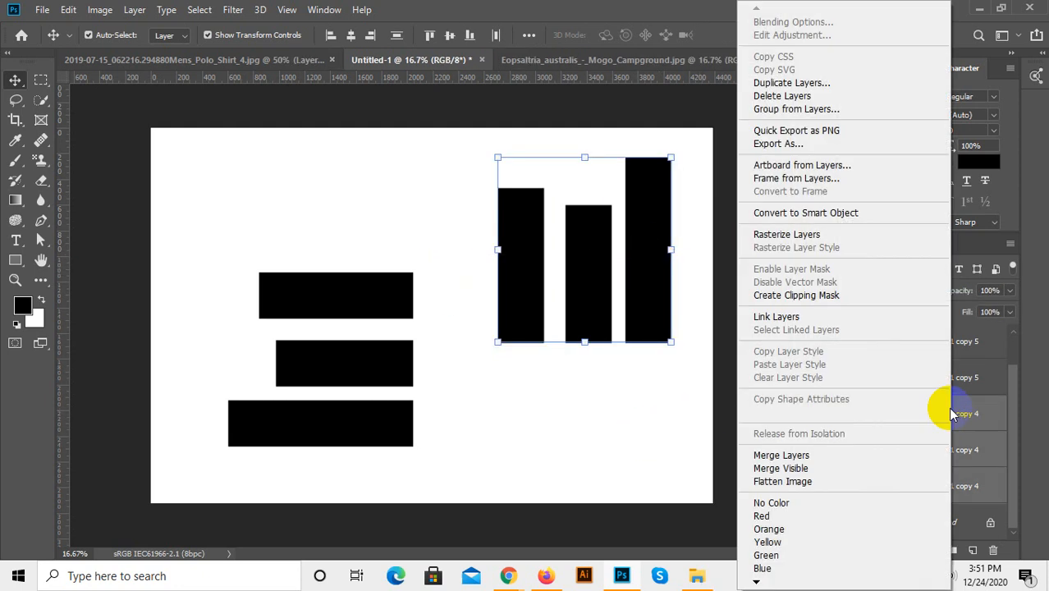
left_click(794, 238)
left_click(606, 415)
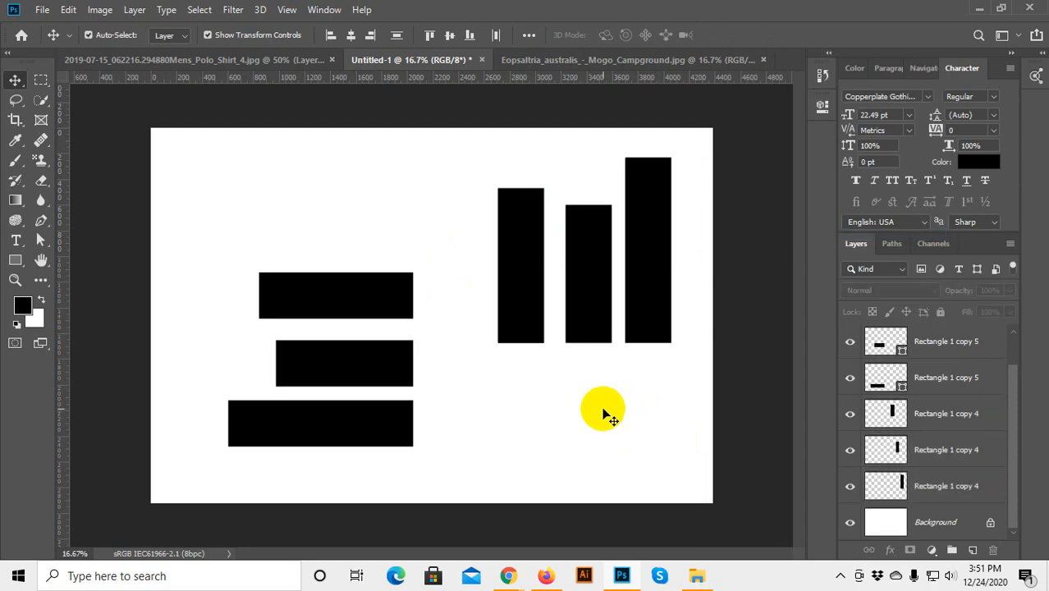
Select the three rasterized upright bars and examine the Distribute options for their layers.
left_click_drag(684, 264, 683, 265)
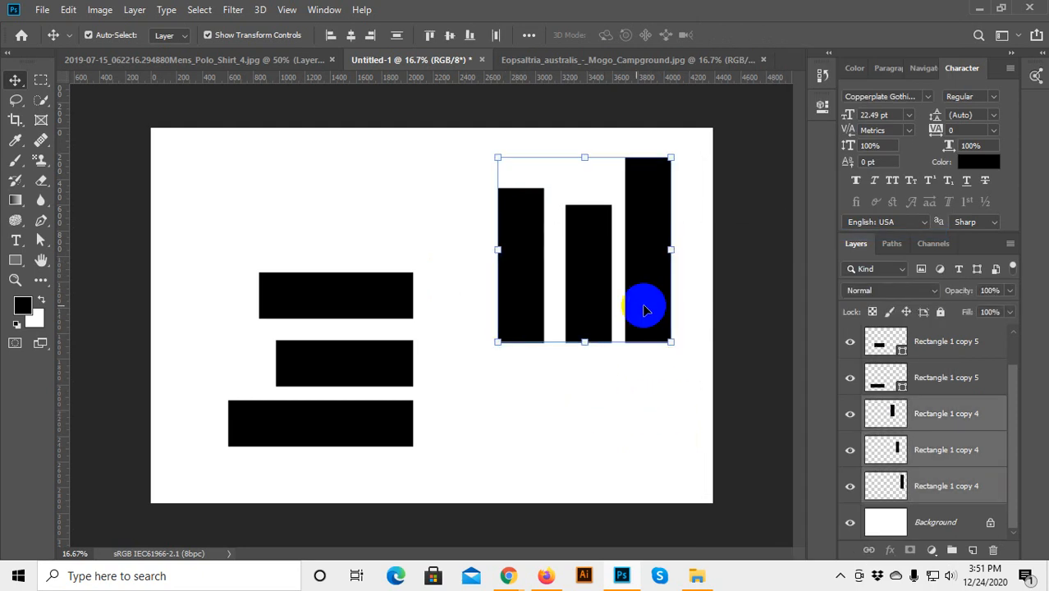
left_click(135, 9)
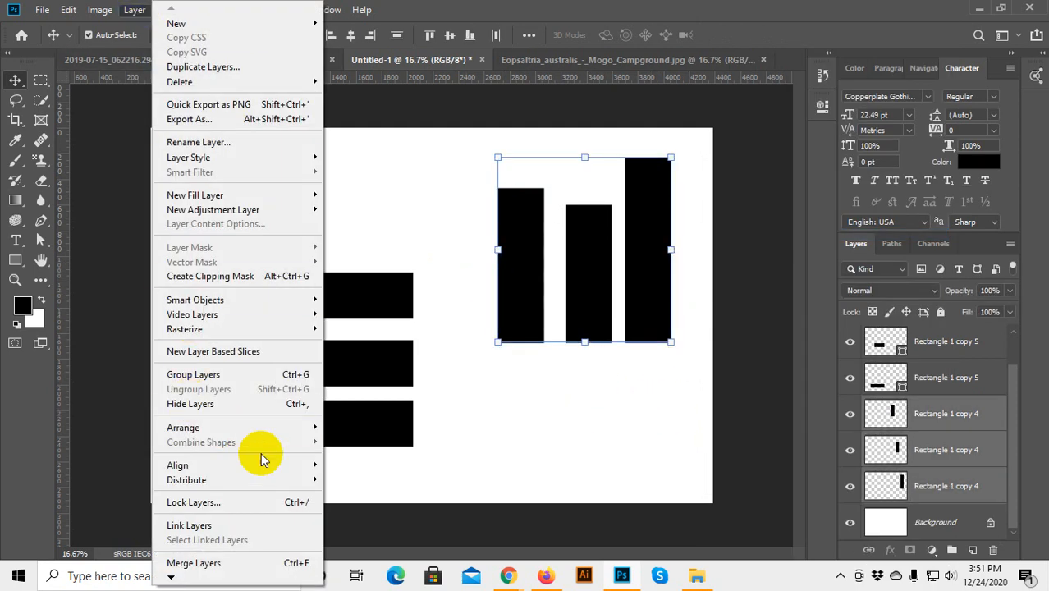
mouse_move(311, 479)
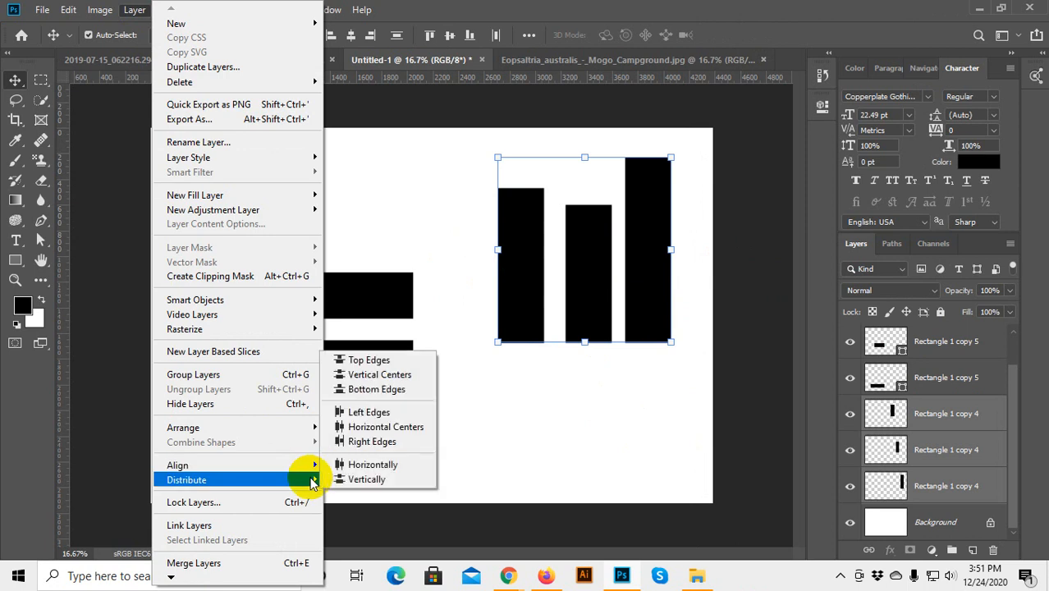
left_click(491, 367)
Move the three horizontal bars up and to the right beside the upright bars, and select bars from both sets.
left_click_drag(392, 220, 393, 370)
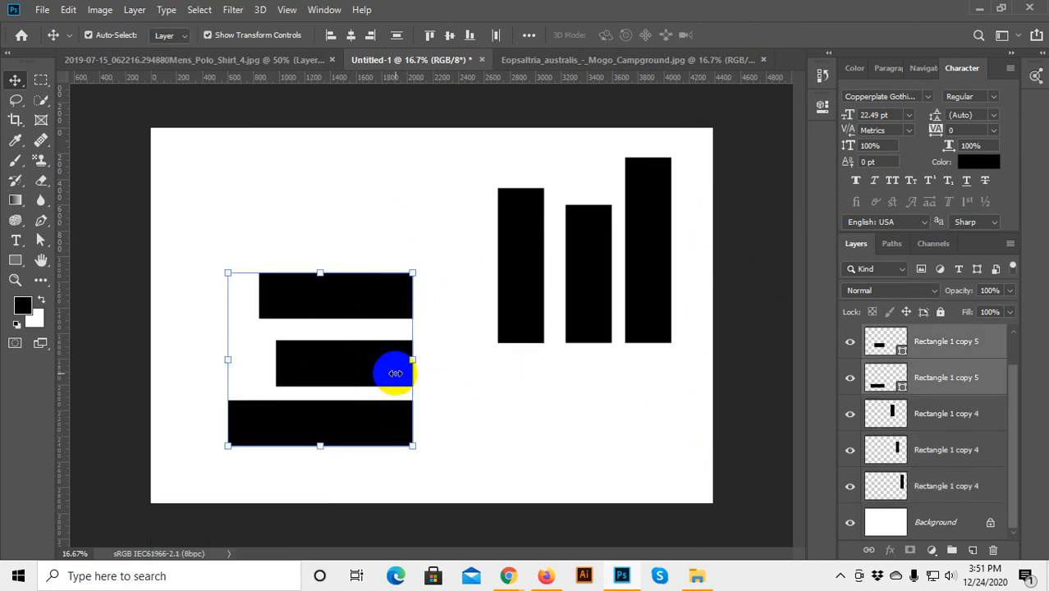
left_click_drag(368, 288, 406, 180)
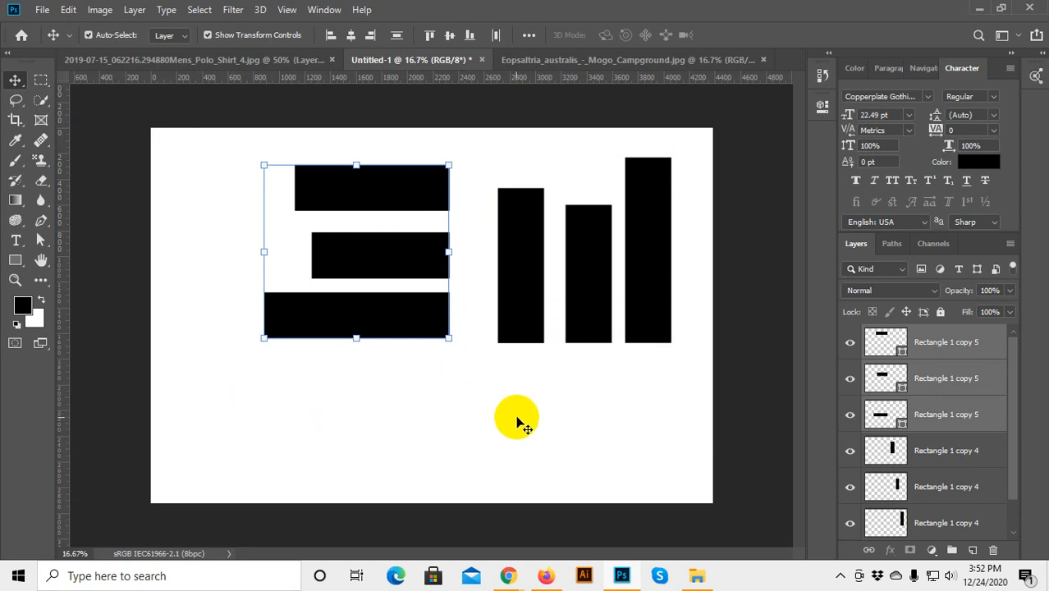
left_click(499, 394)
left_click_drag(694, 345, 346, 293)
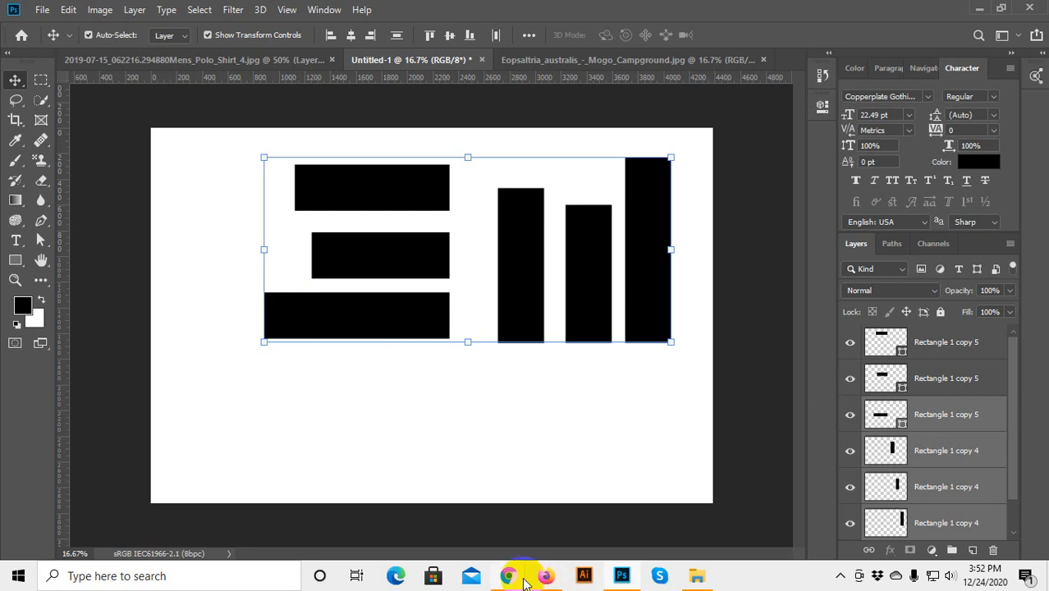
Switch to File Explorer, open New Microsoft Word Document.docx from the Desktop folder and dismiss the Office activation wizard.
mouse_move(508, 576)
left_click(444, 501)
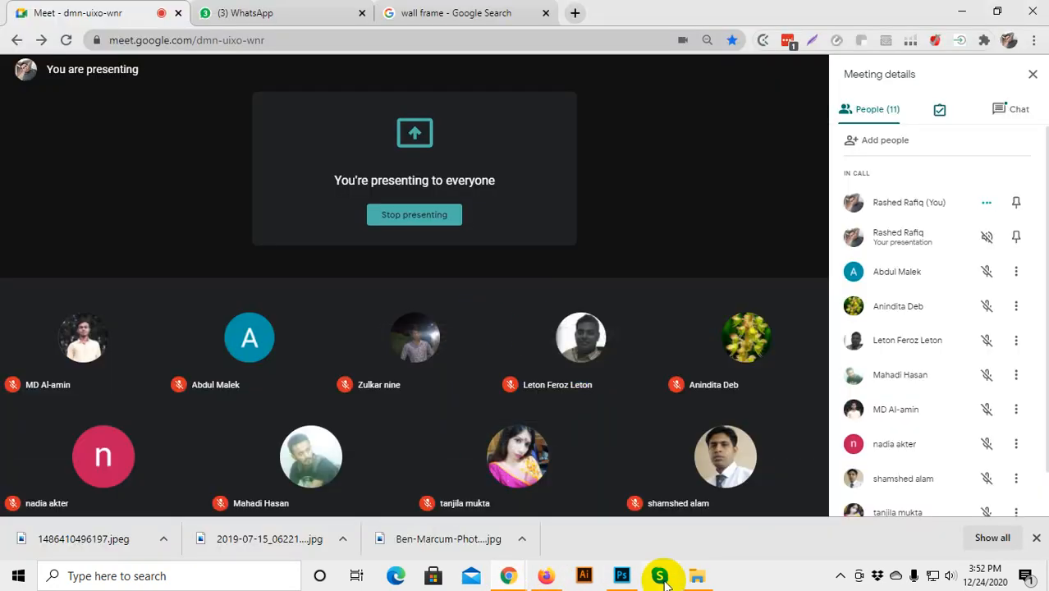
left_click(697, 578)
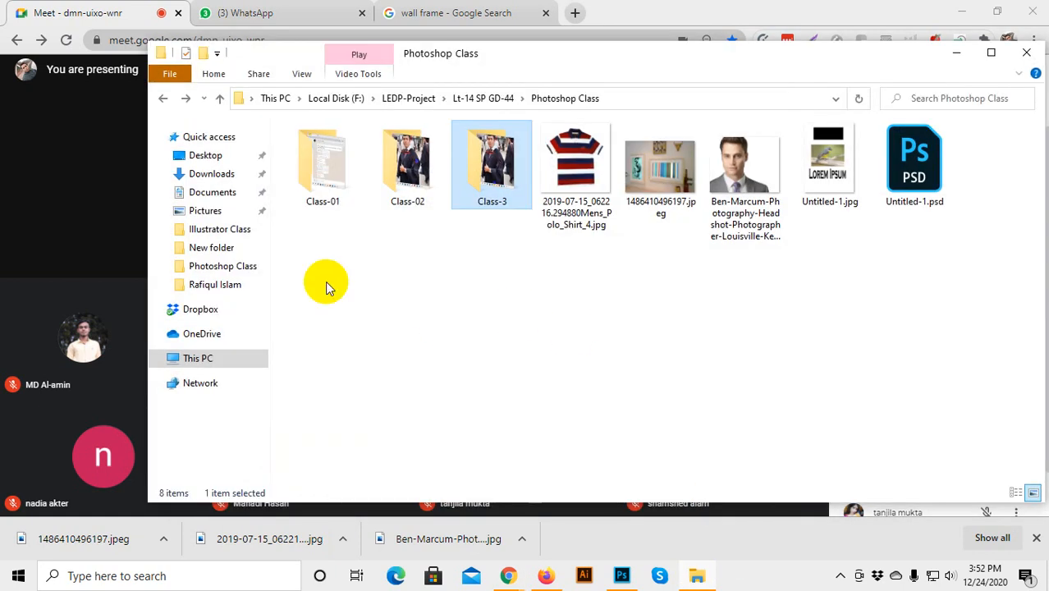
left_click(212, 160)
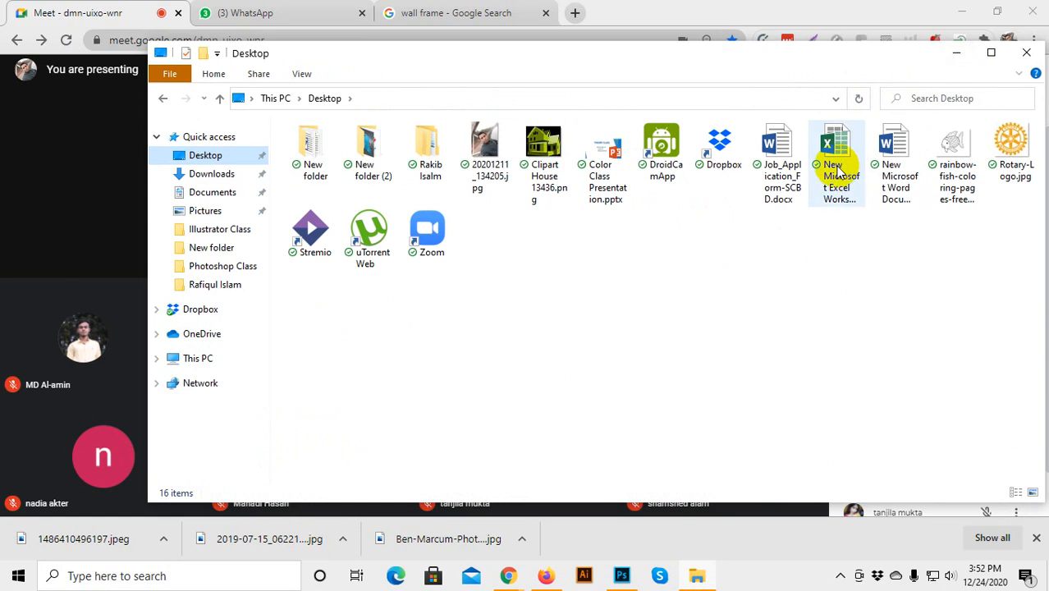
left_click(893, 177)
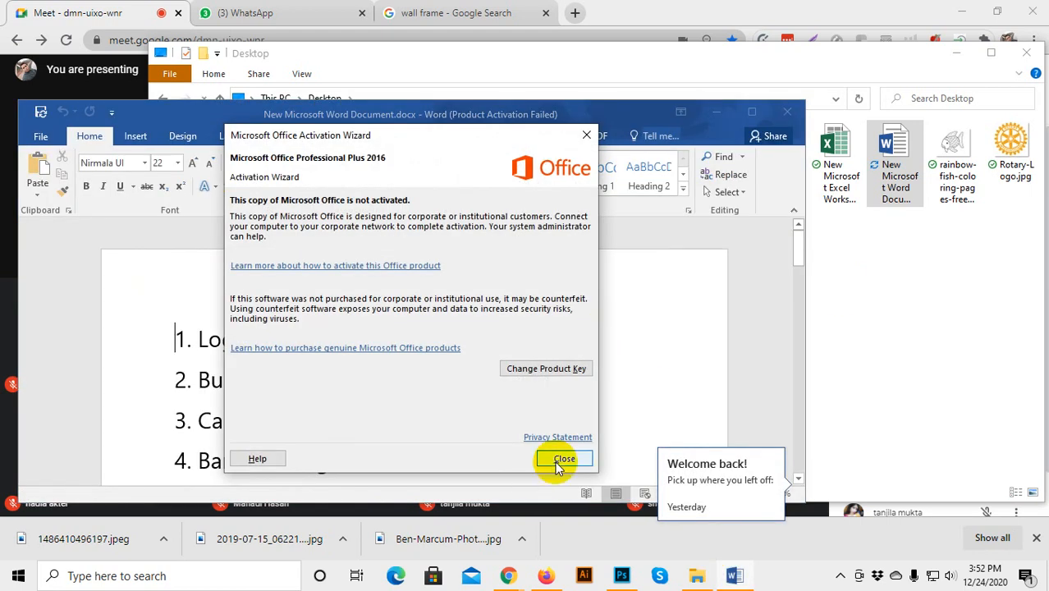
left_click(557, 461)
Set the end time in the Asr prayer break notice to ৪:১৫.
scroll(594, 380, "down", 10)
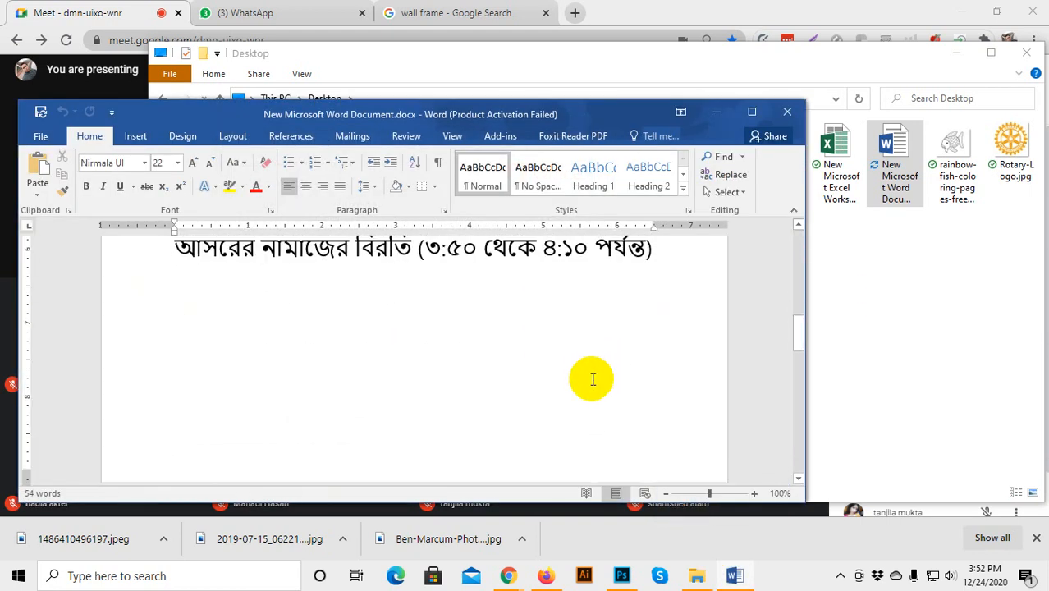
scroll(593, 379, "up", 3)
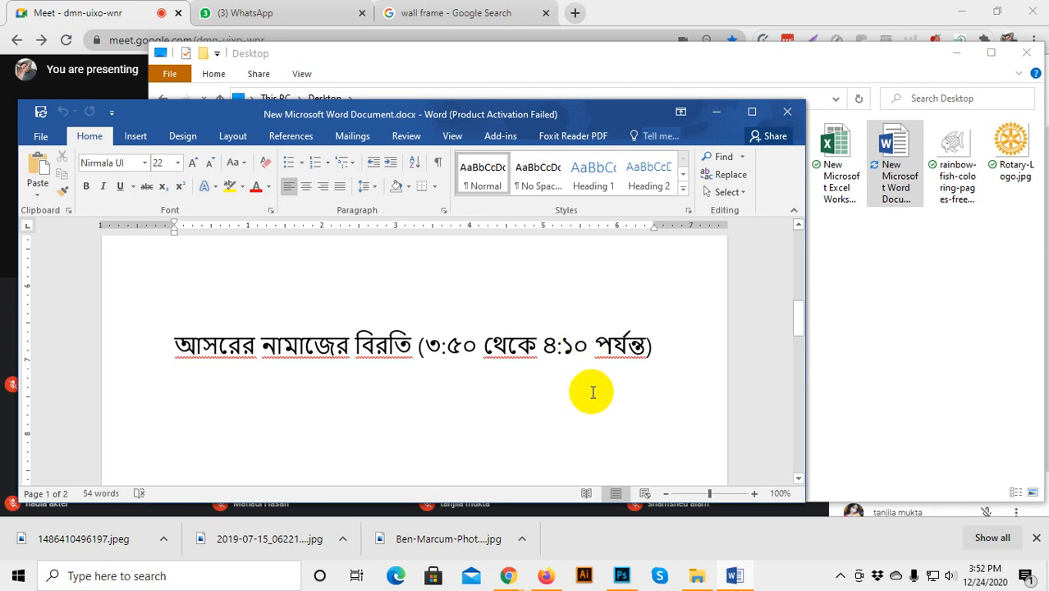
key("BackSpace")
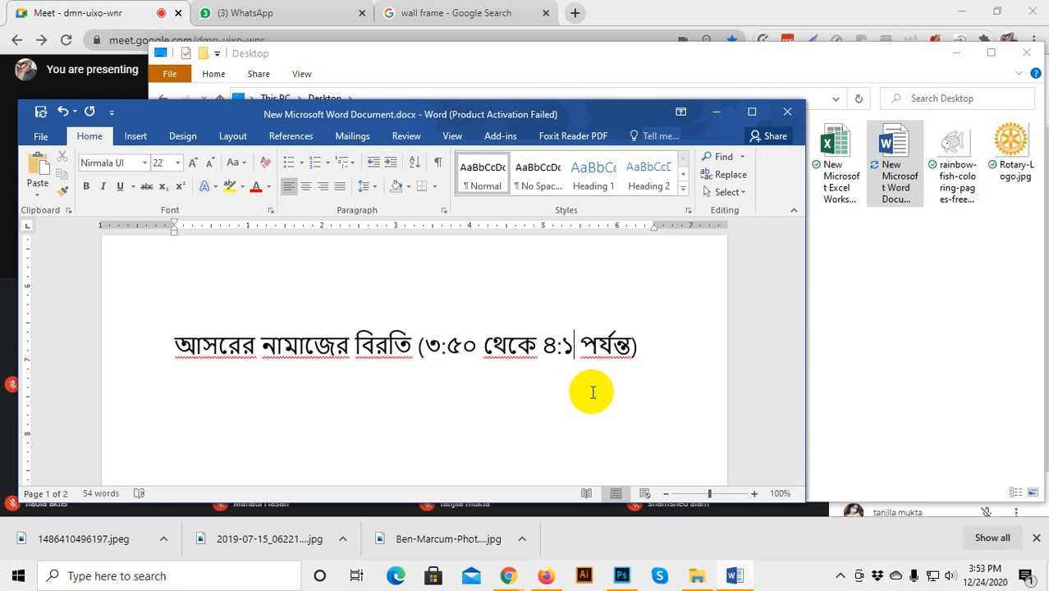
type("৫")
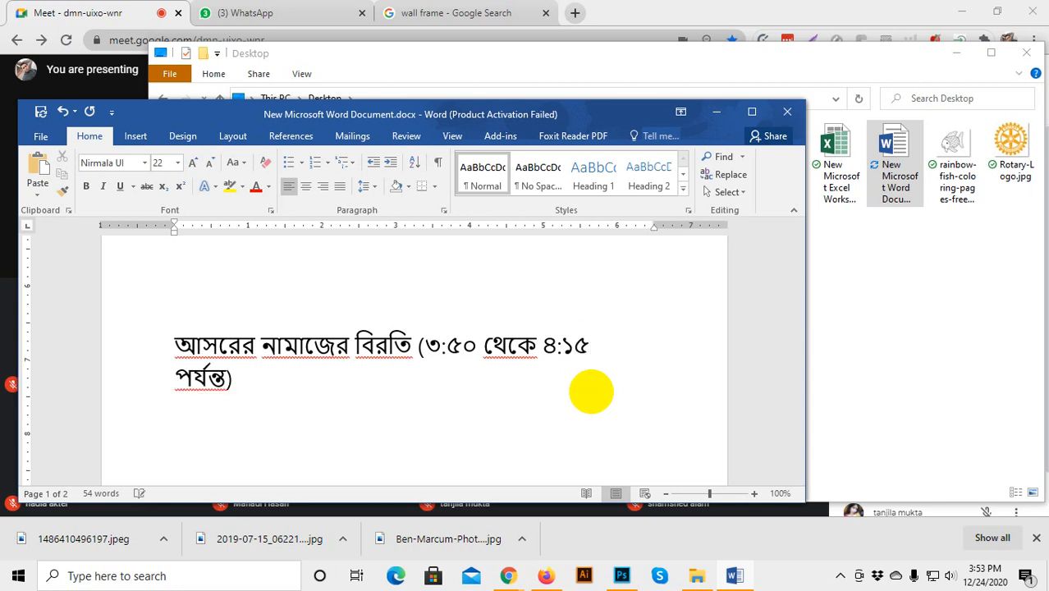
Switch to the Google Meet call in Chrome, mute the microphone for the break and turn it back on.
mouse_move(515, 569)
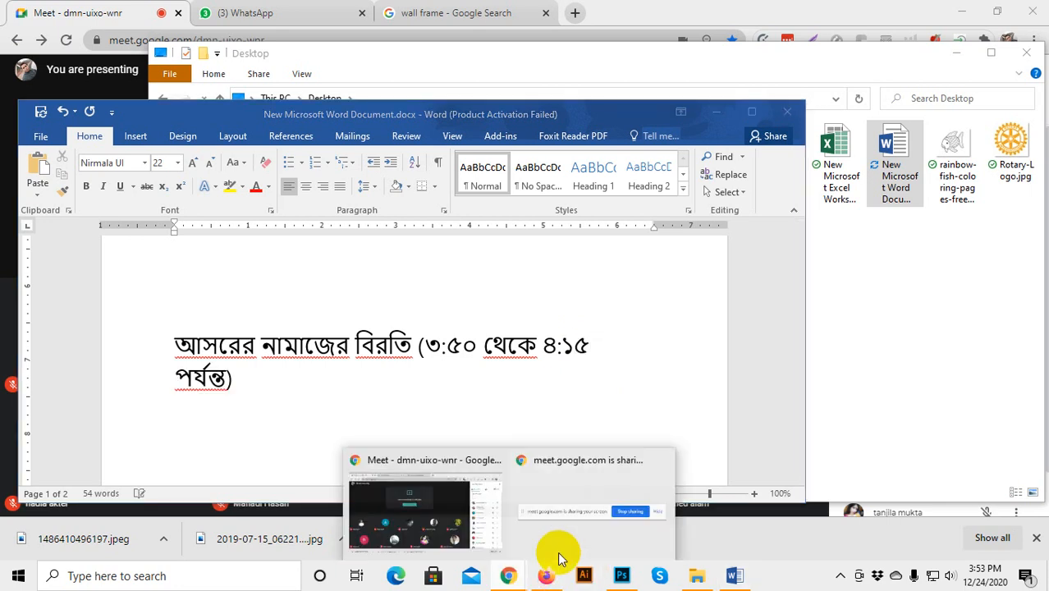
left_click(434, 495)
left_click(372, 489)
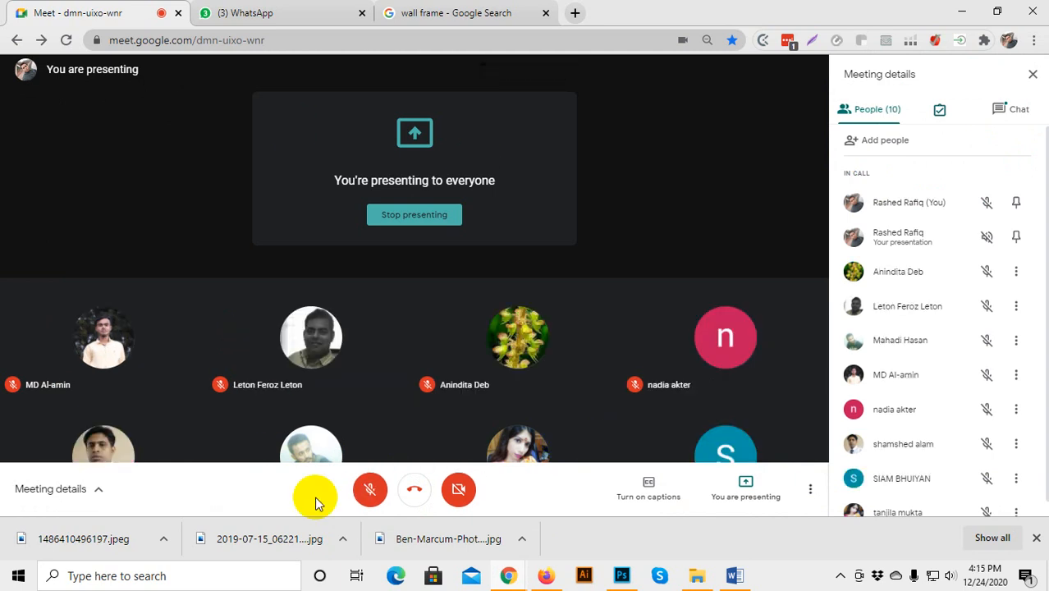
left_click(370, 491)
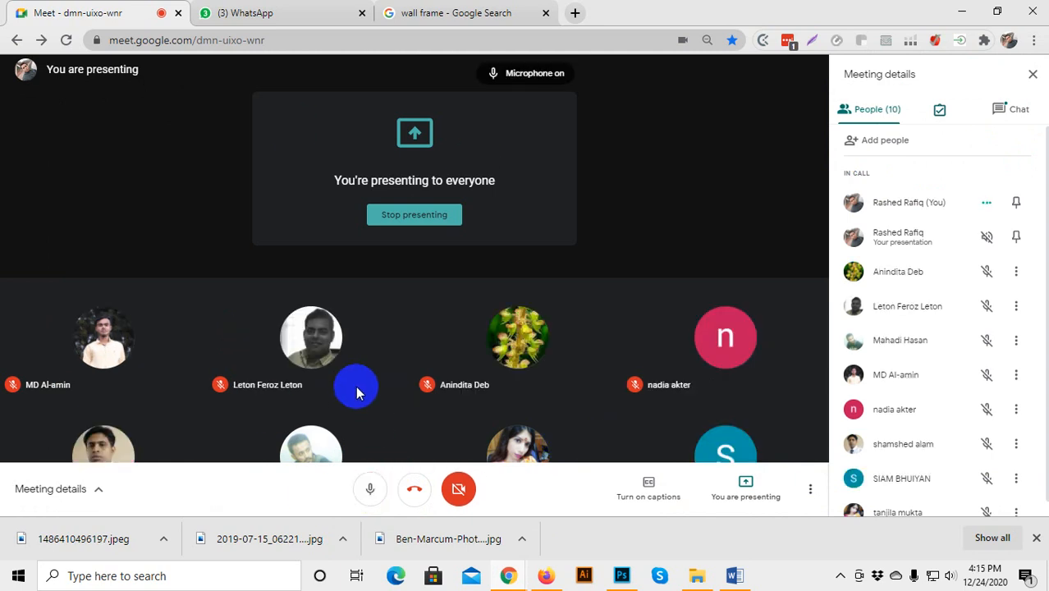
Close the wall frame Google Search tab and return to the Meet call.
left_click(274, 10)
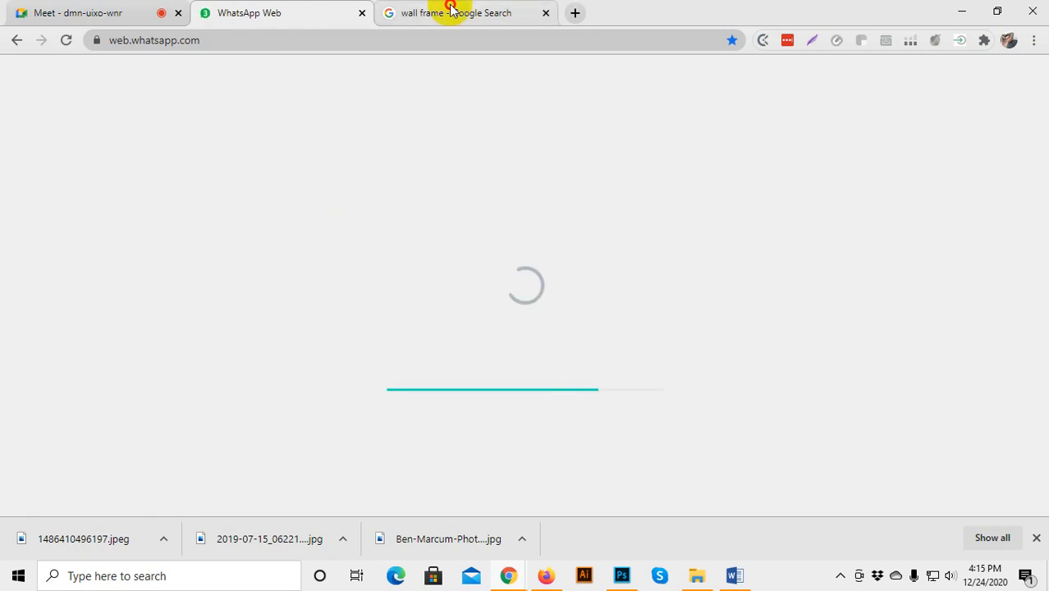
left_click(450, 9)
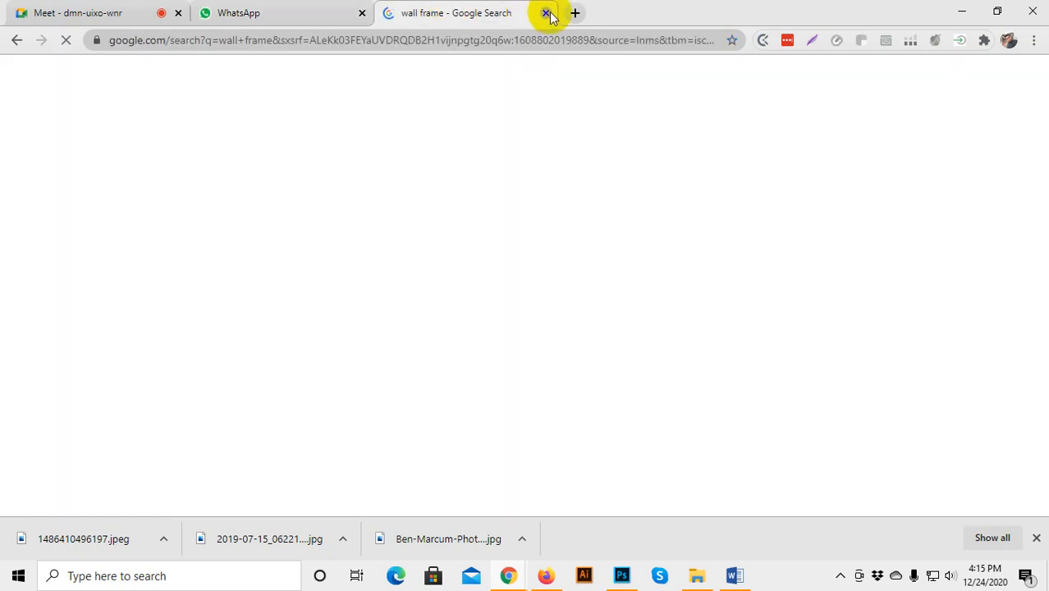
left_click(547, 13)
left_click(130, 17)
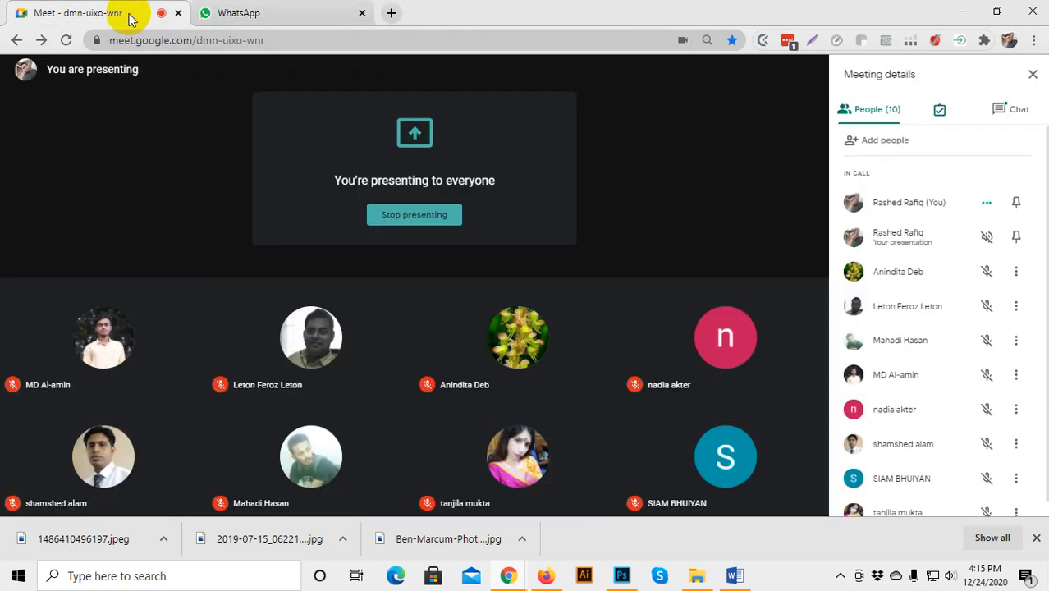
Check WhatsApp and the Meet call's chat messages, and return to the call's participant list.
left_click(308, 12)
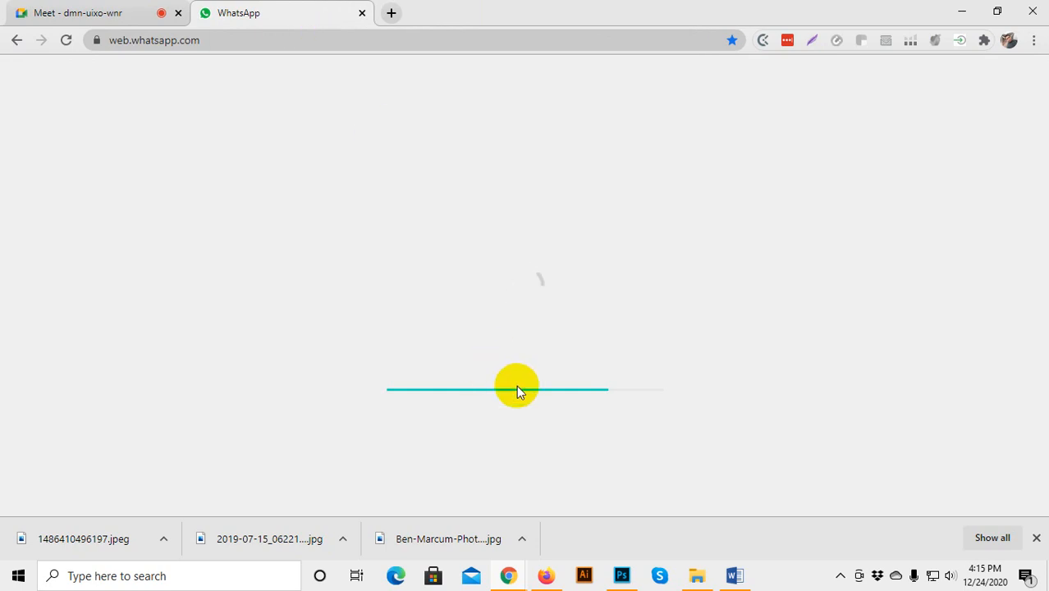
left_click(49, 12)
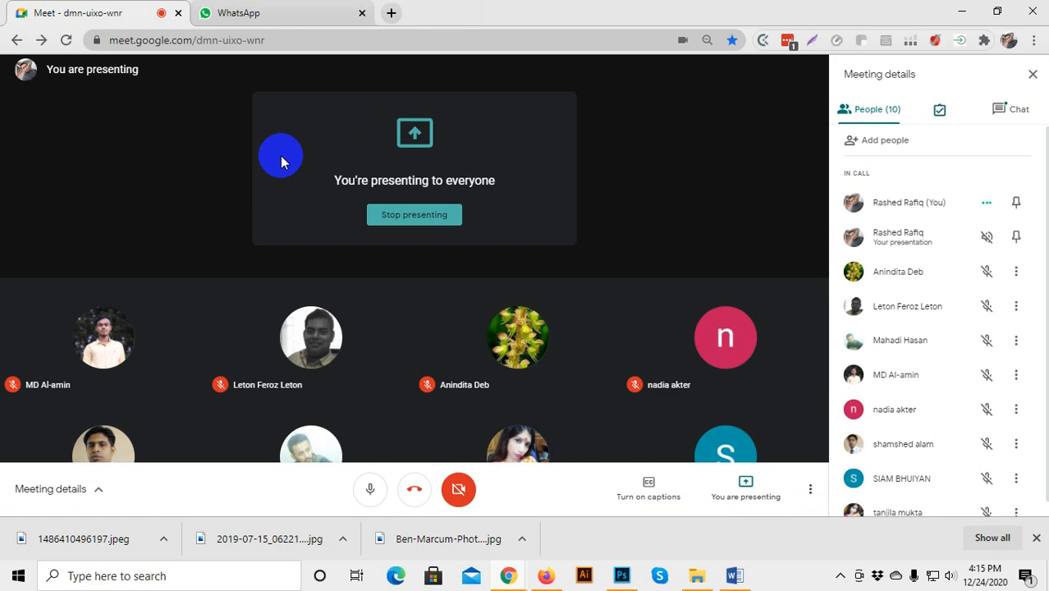
left_click(1010, 108)
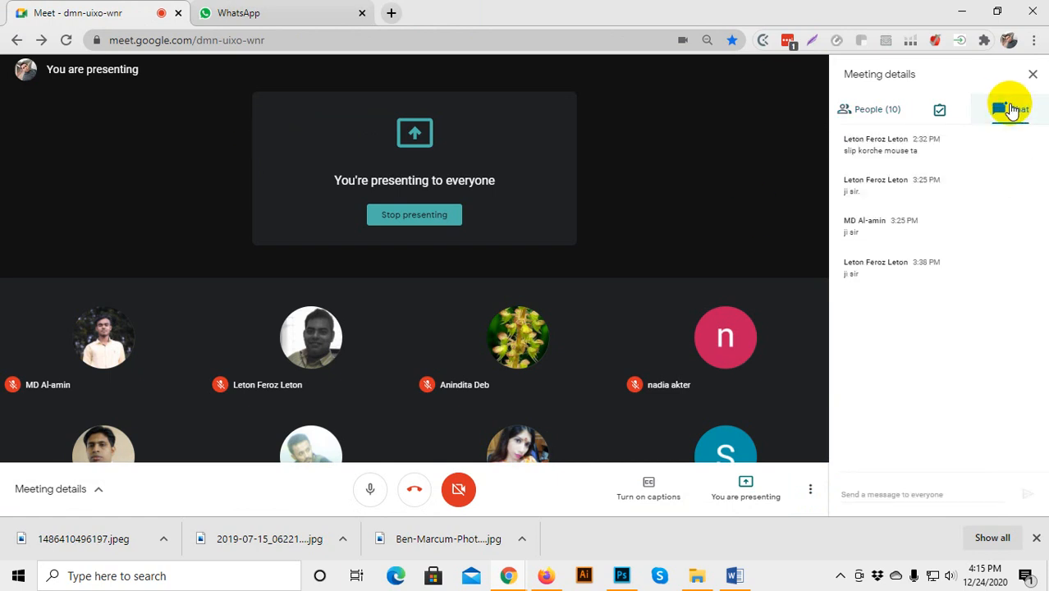
left_click(876, 123)
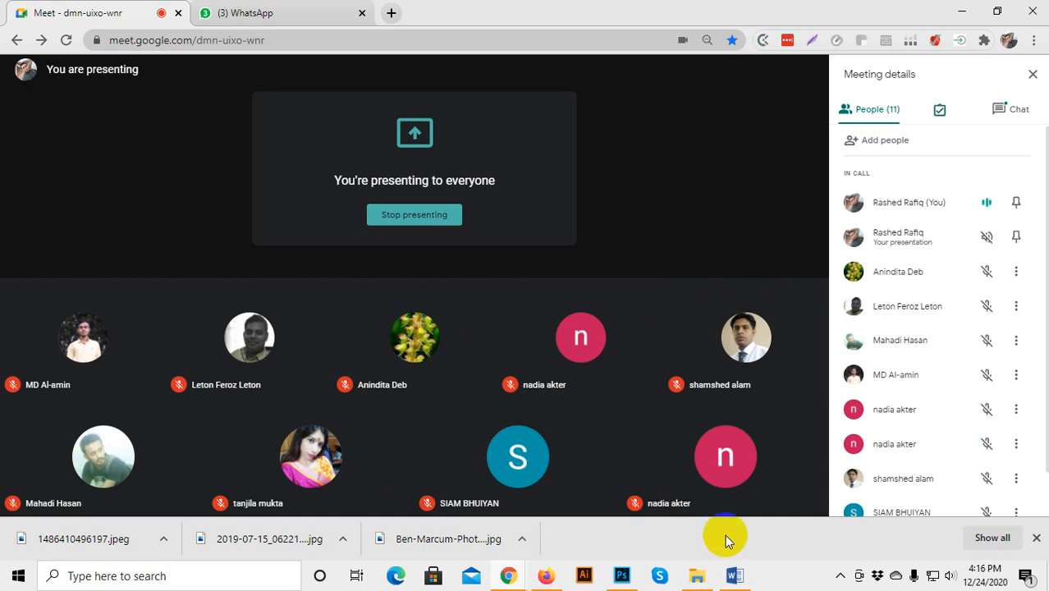
Switch to Photoshop and delete all the horizontal and upright black bars from the Untitled-1 document.
left_click(622, 576)
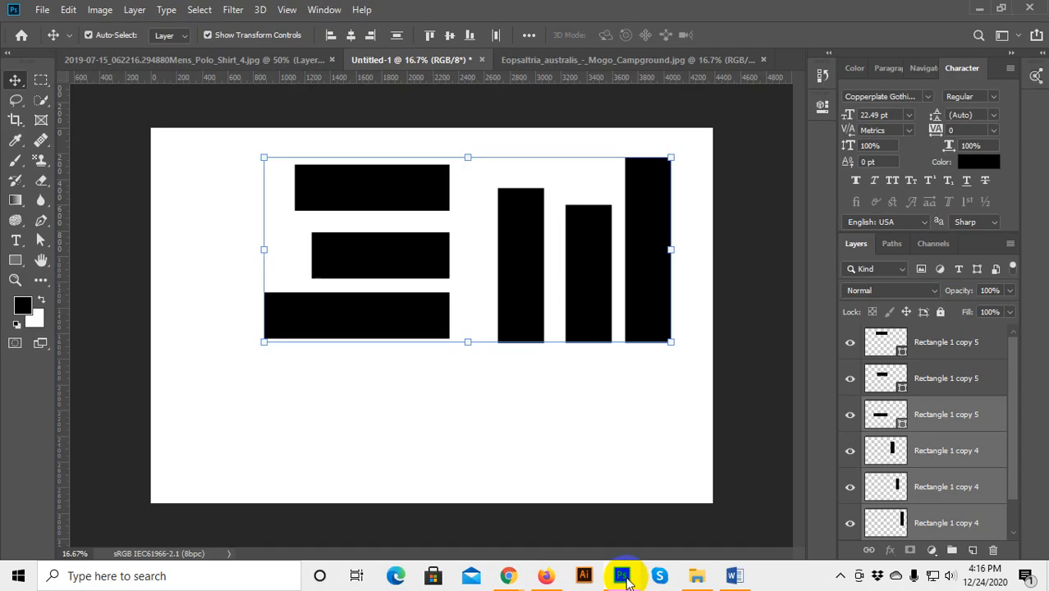
left_click(535, 392)
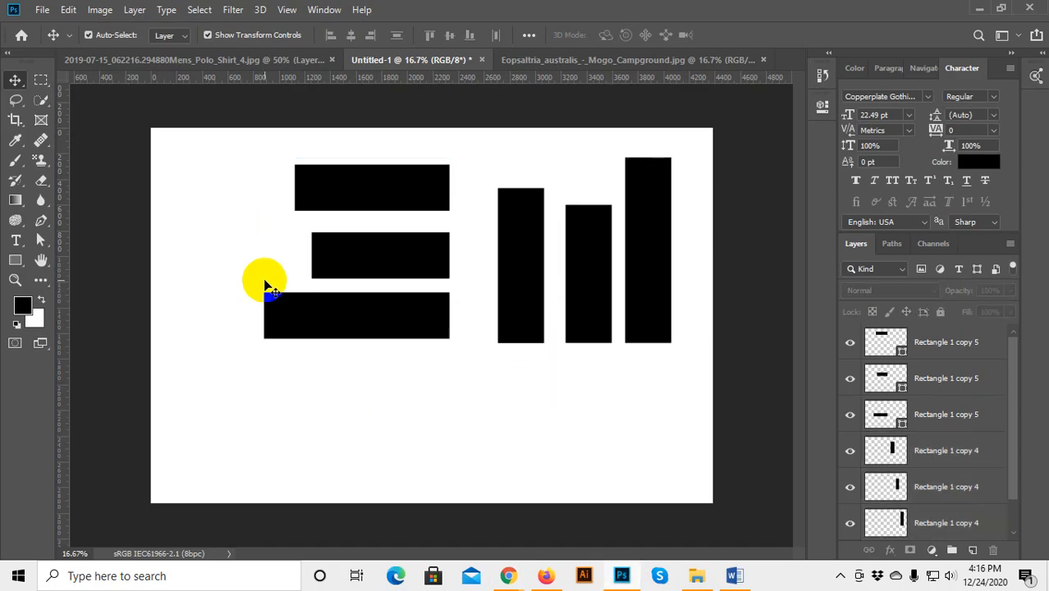
left_click_drag(240, 136, 671, 379)
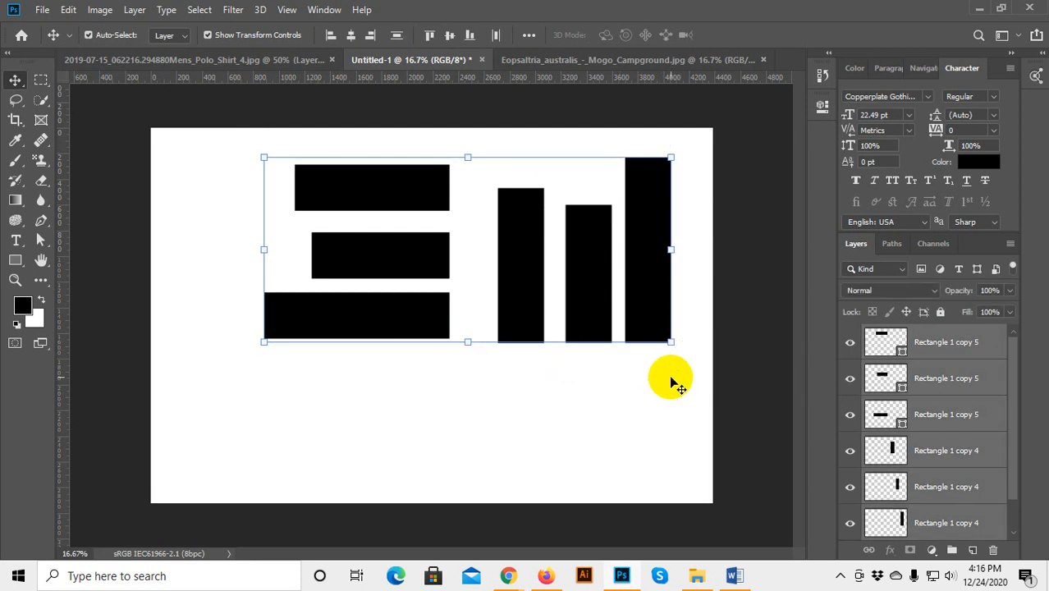
key("Delete")
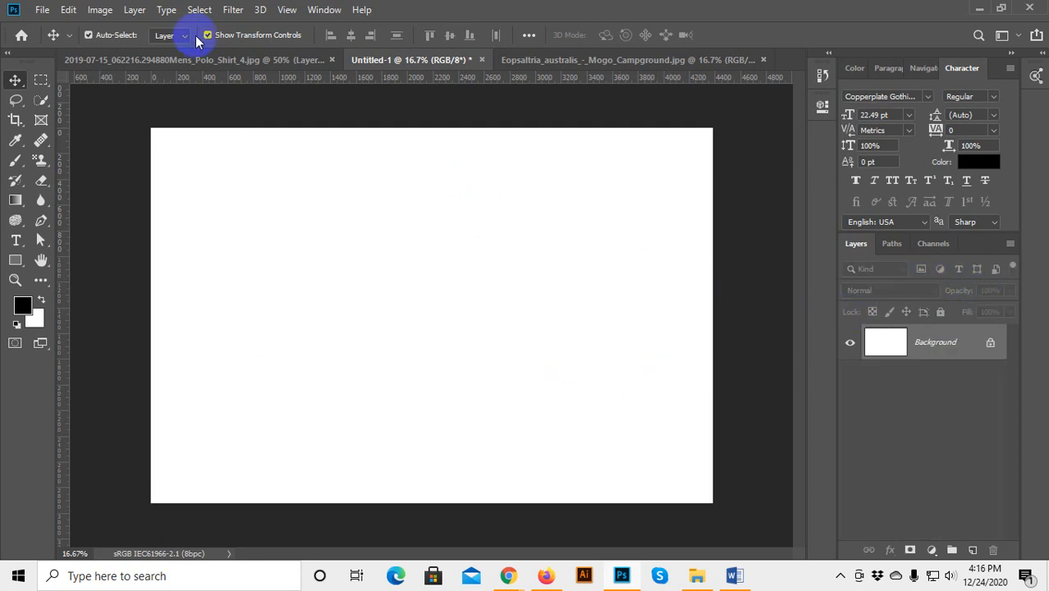
Bring up the Mens_Polo_Shirt_4.jpg document, select Layer 1 and deselect it again.
left_click(206, 59)
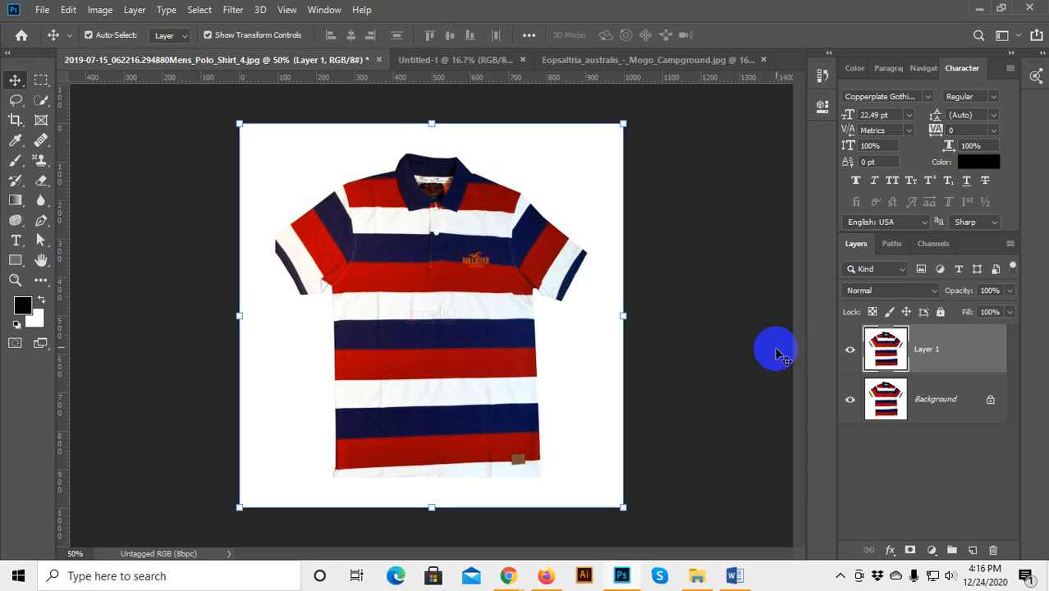
left_click(714, 328)
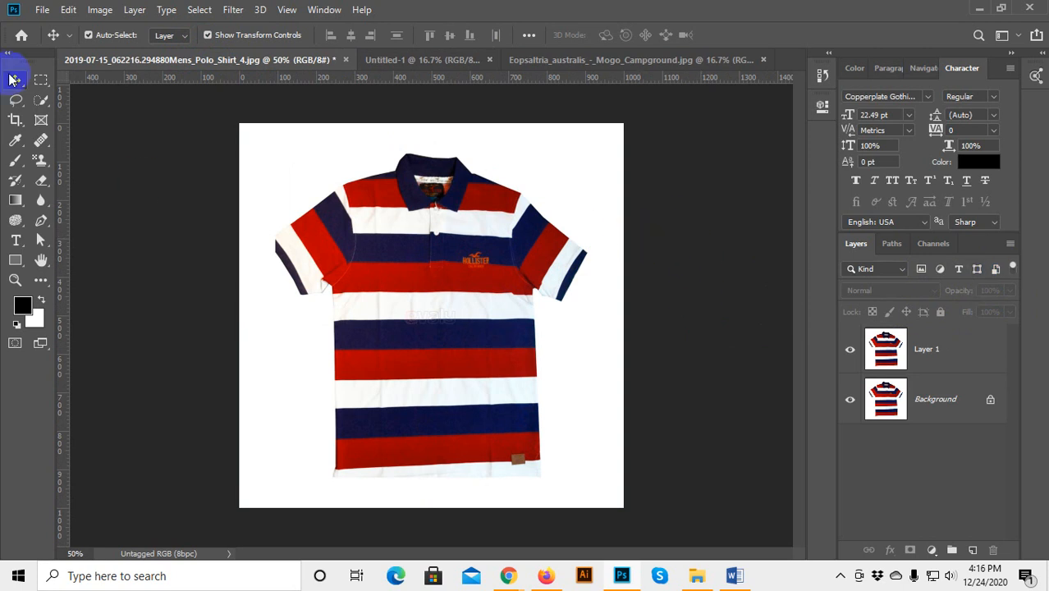
left_click(282, 361)
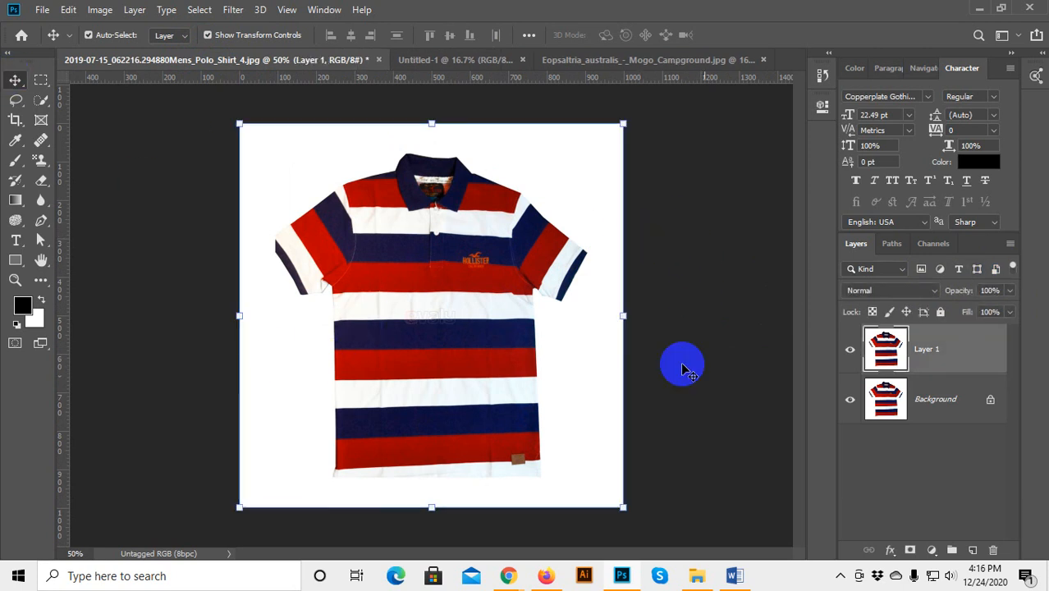
left_click(895, 478)
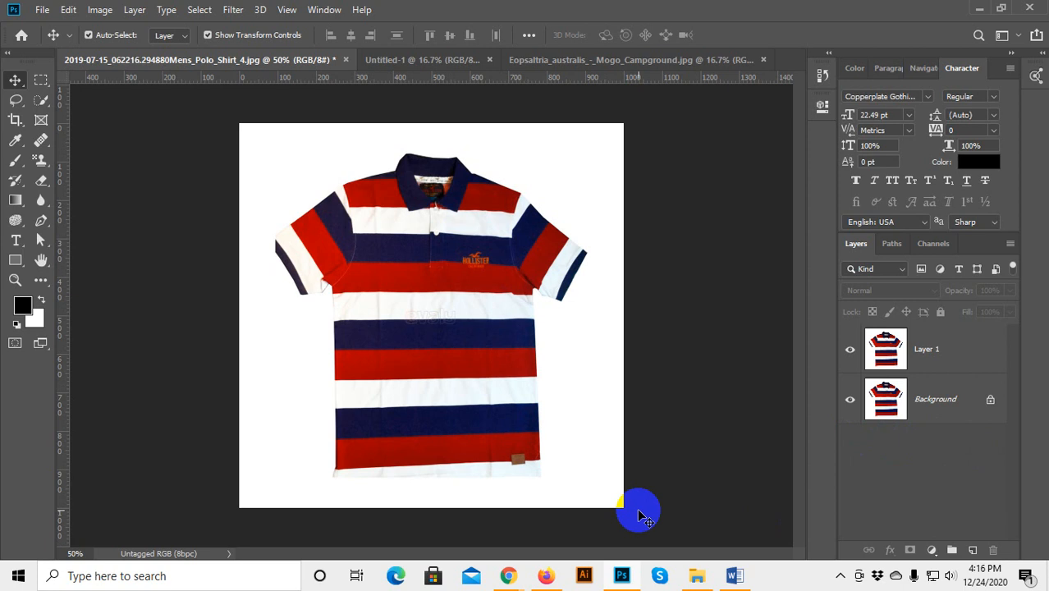
Return from Photoshop to the Chrome window with the Meet call and open a new browser tab.
left_click(621, 577)
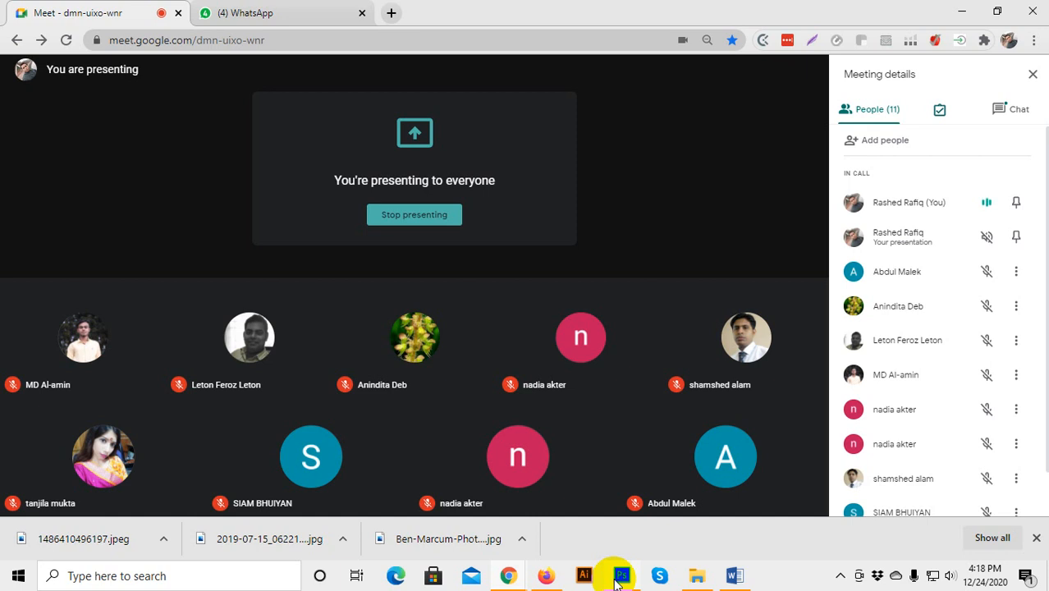
left_click(614, 579)
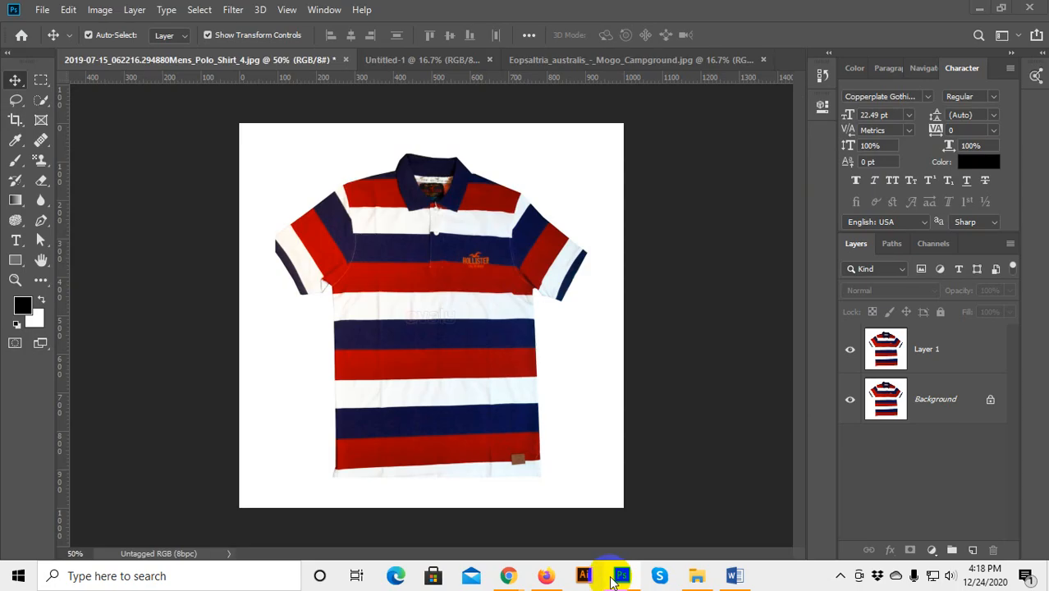
left_click(612, 579)
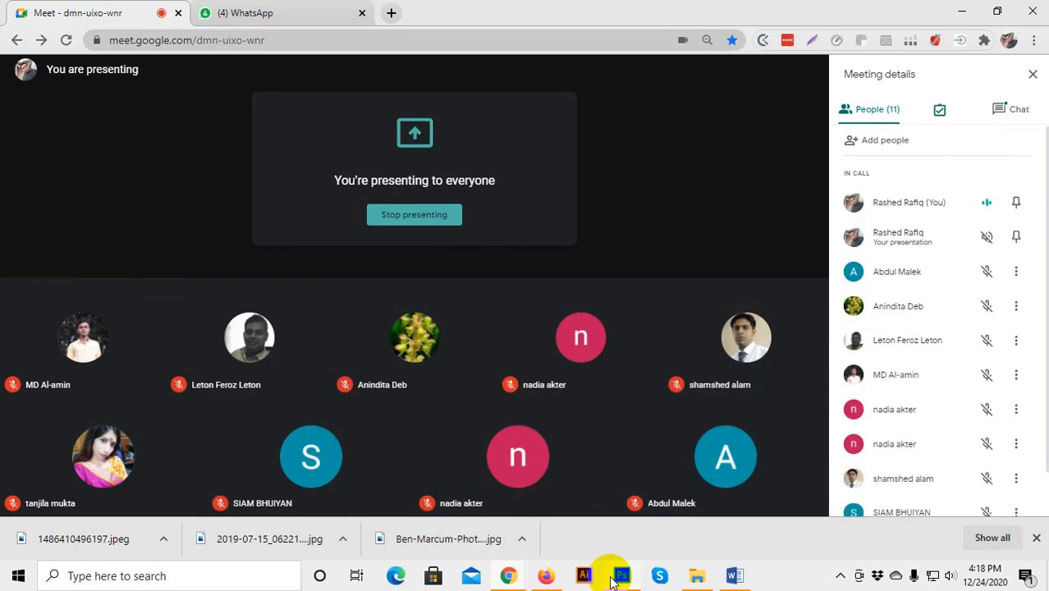
left_click(392, 12)
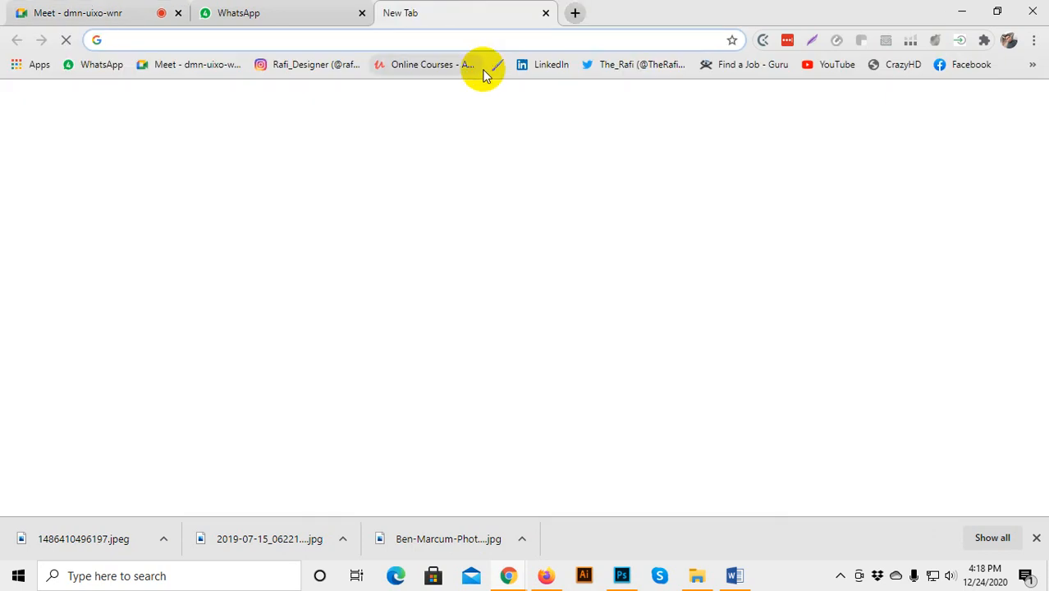
type("জিদদ")
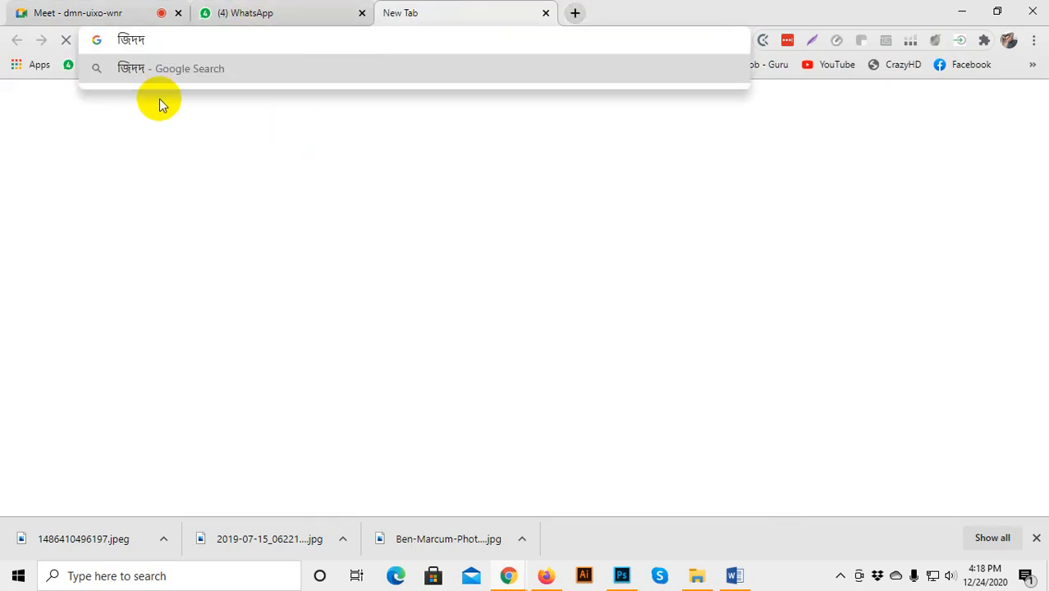
key("BackSpace")
key("BackSpace")
key("BackSpace")
key("BackSpace")
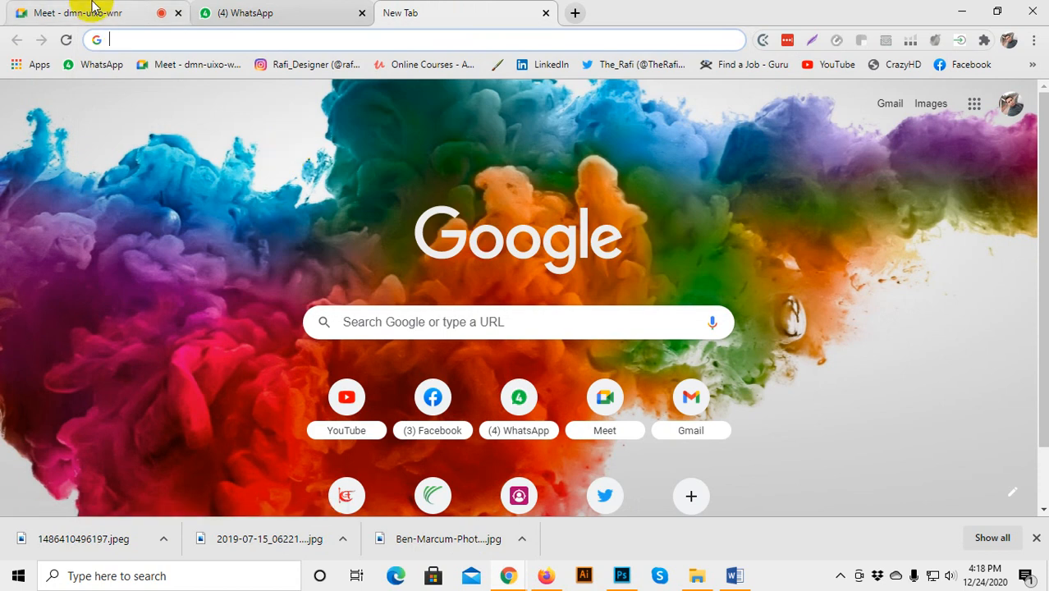
Search Google for "dull images" and show the image results.
type("dull")
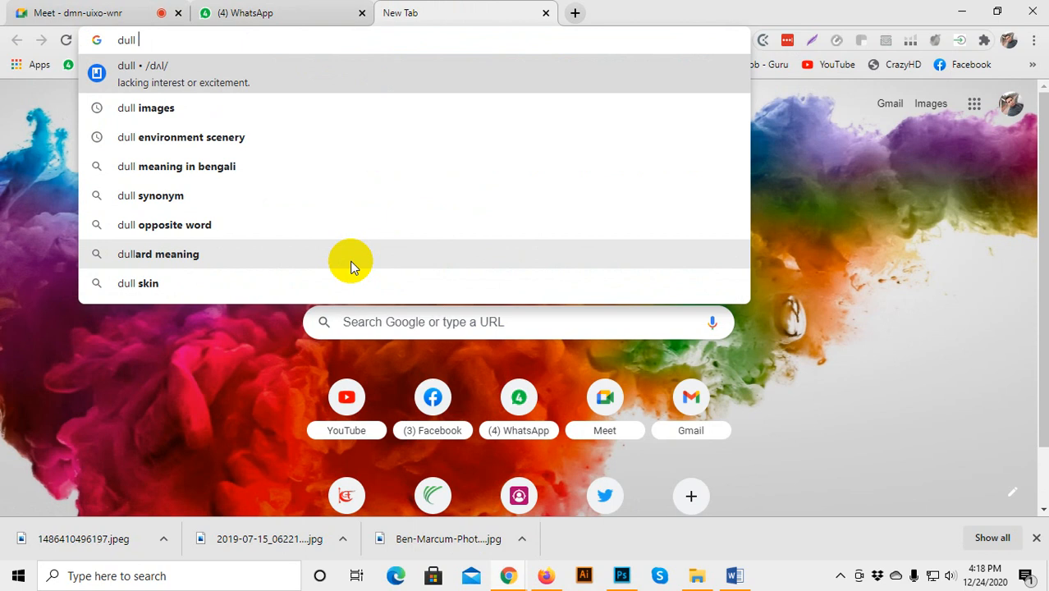
key("Down")
key("Return")
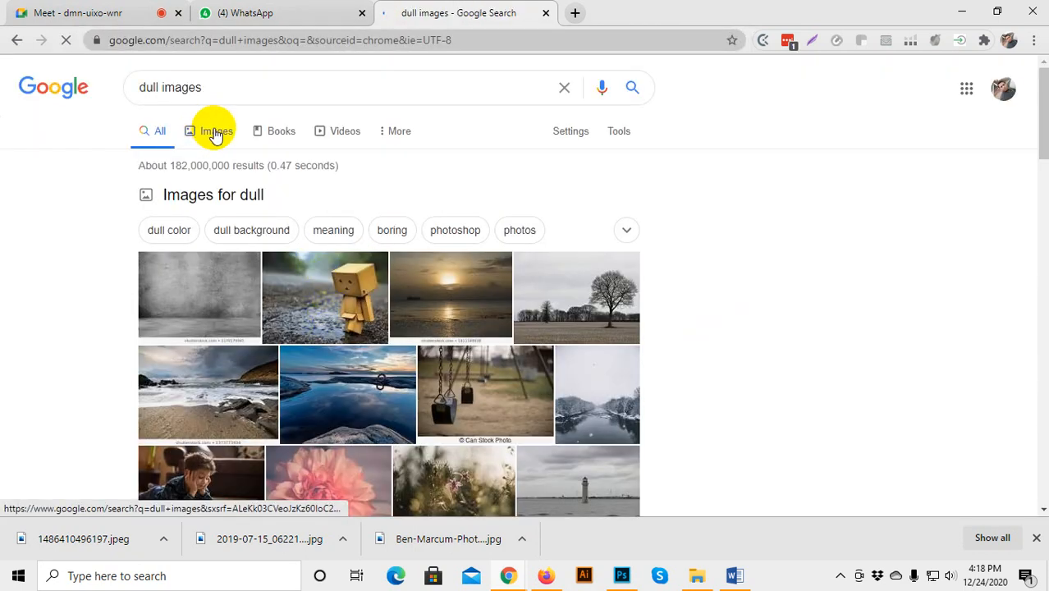
left_click(215, 132)
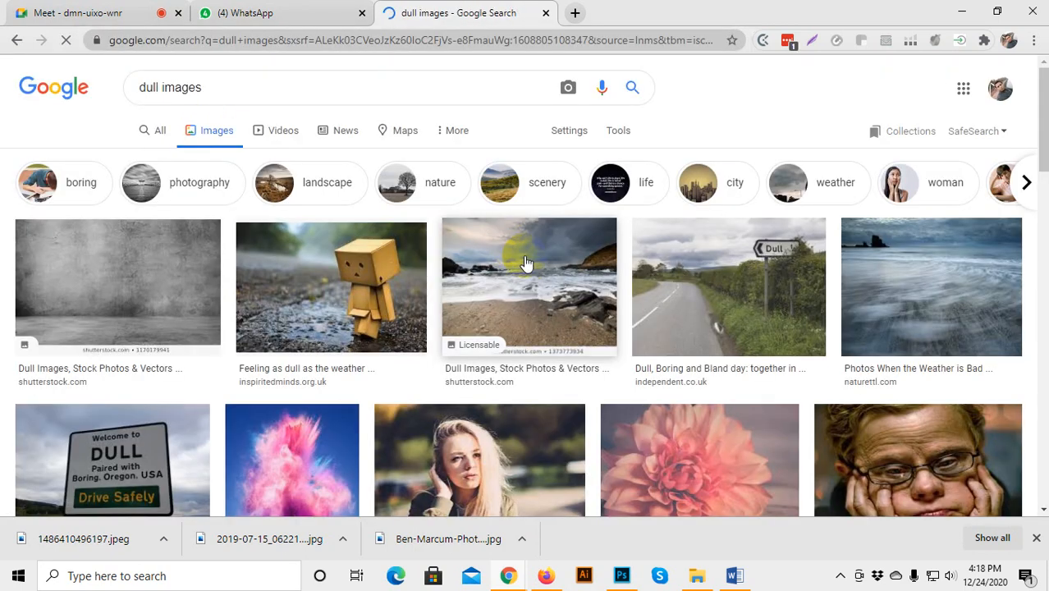
Browse the dull image results and preview the beach portrait of the man in an olive jacket.
scroll(534, 271, "down", 5)
scroll(535, 273, "down", 5)
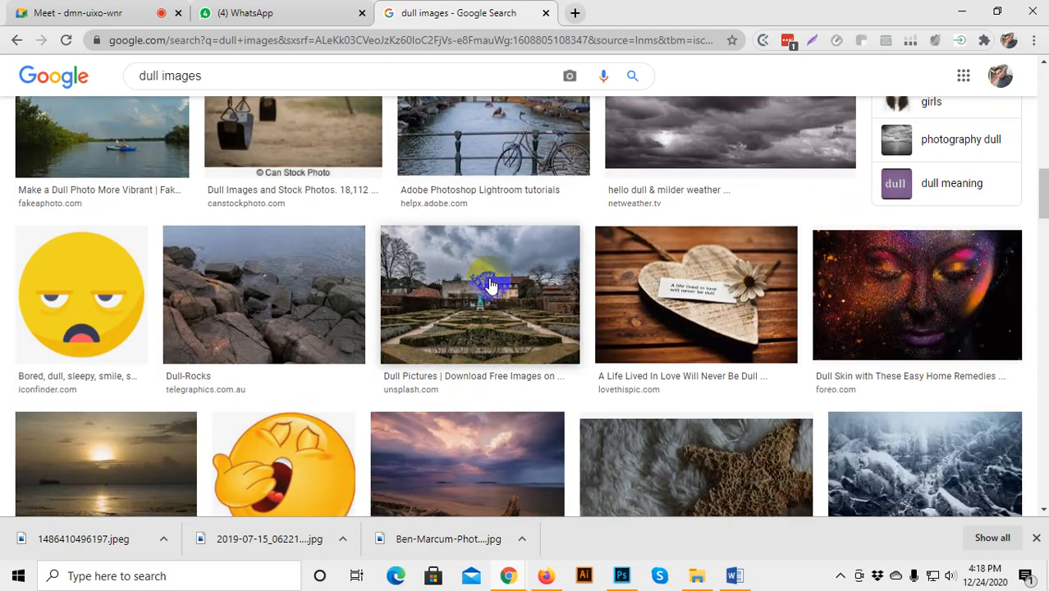
scroll(493, 287, "down", 4)
scroll(504, 303, "down", 3)
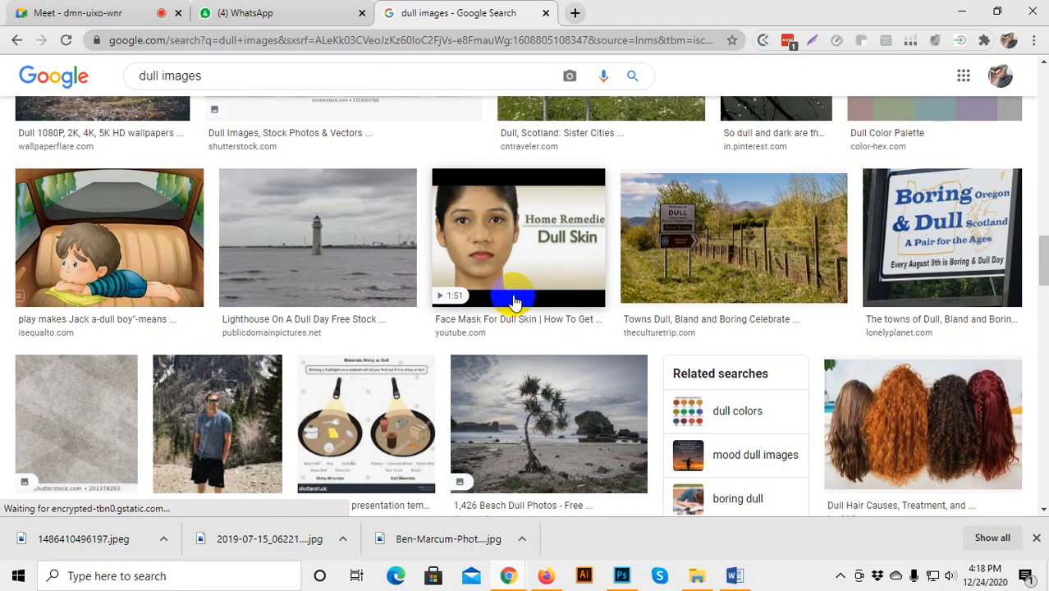
scroll(514, 303, "down", 5)
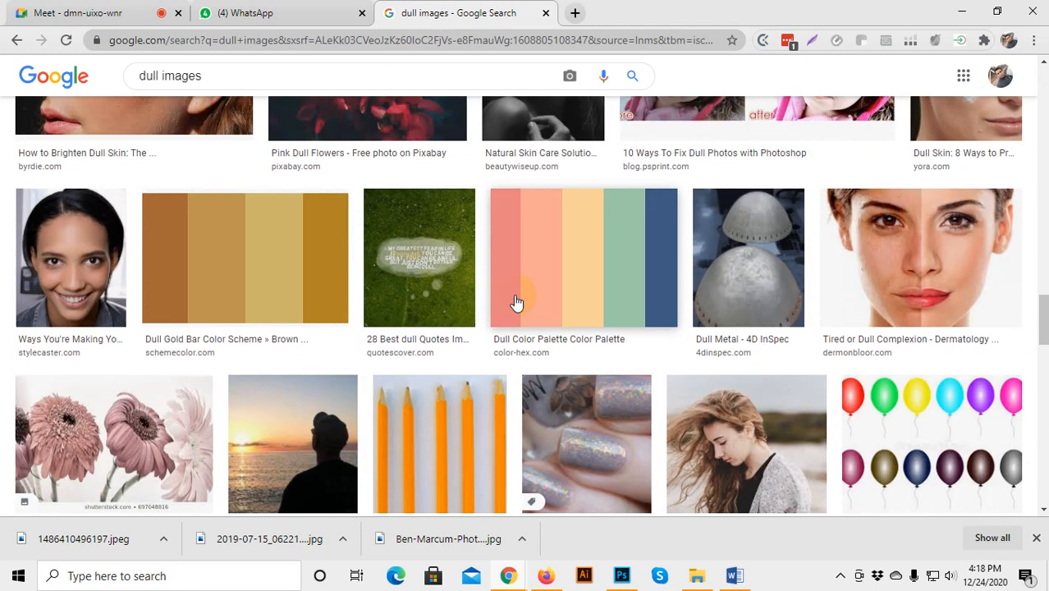
scroll(514, 303, "down", 4)
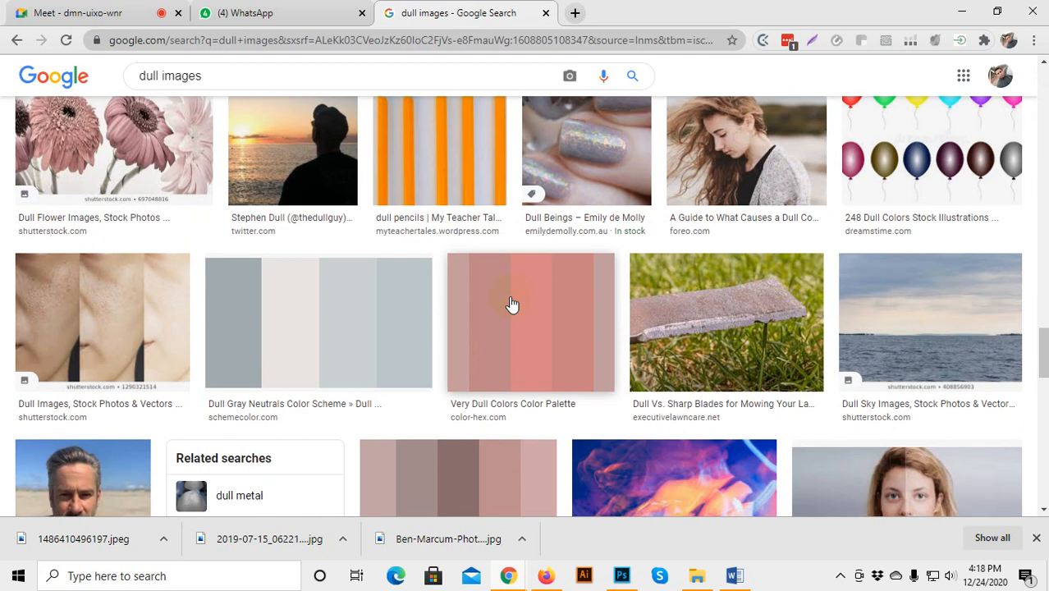
scroll(510, 304, "down", 3)
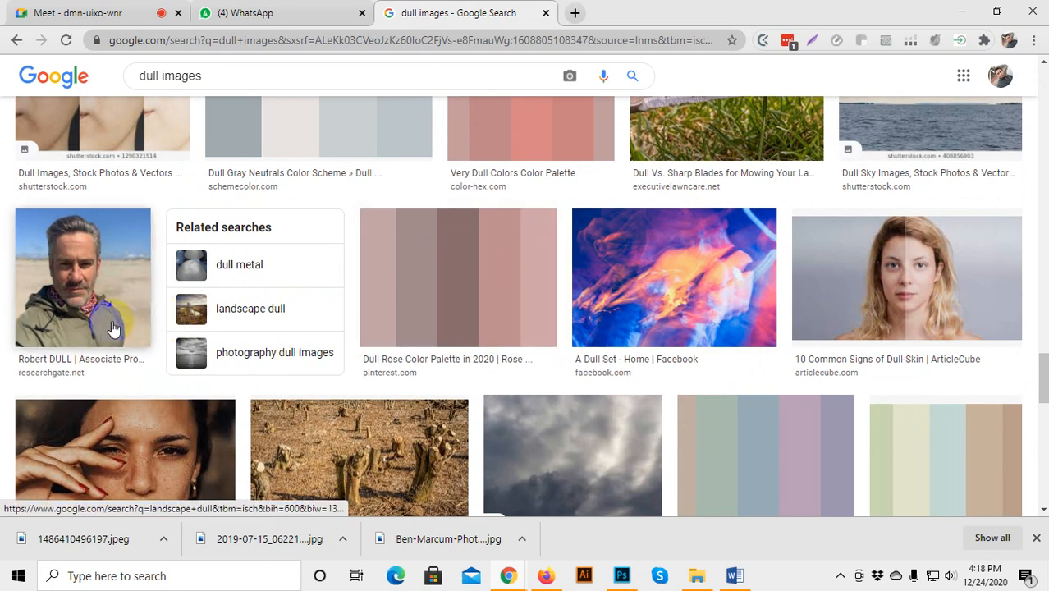
left_click(90, 306)
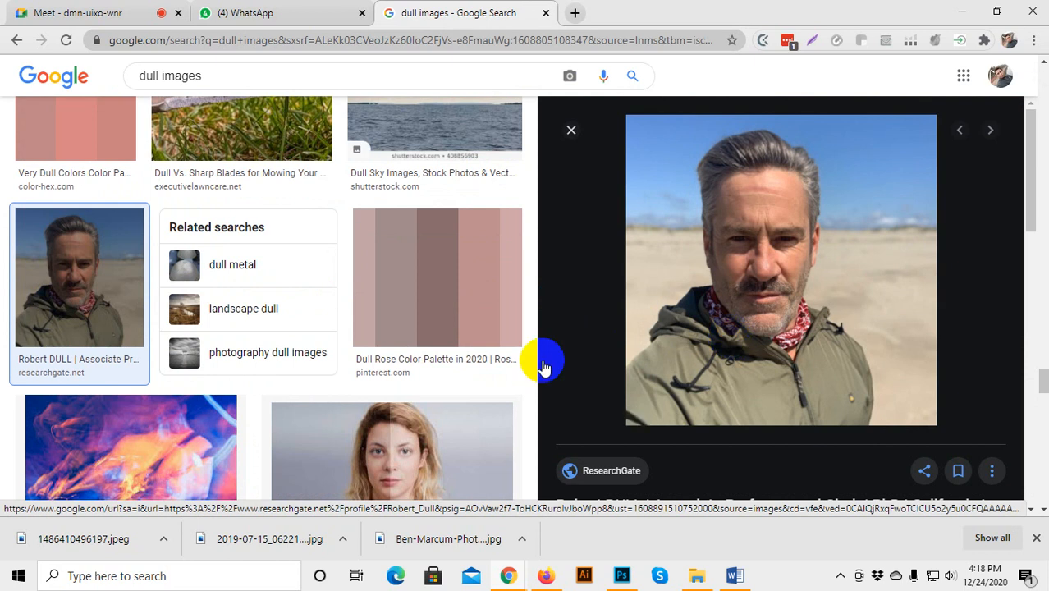
Look through the results for a better example and preview the before/after picture "10 Ways To Fix Dull Photos with Photoshop".
scroll(412, 392, "down", 5)
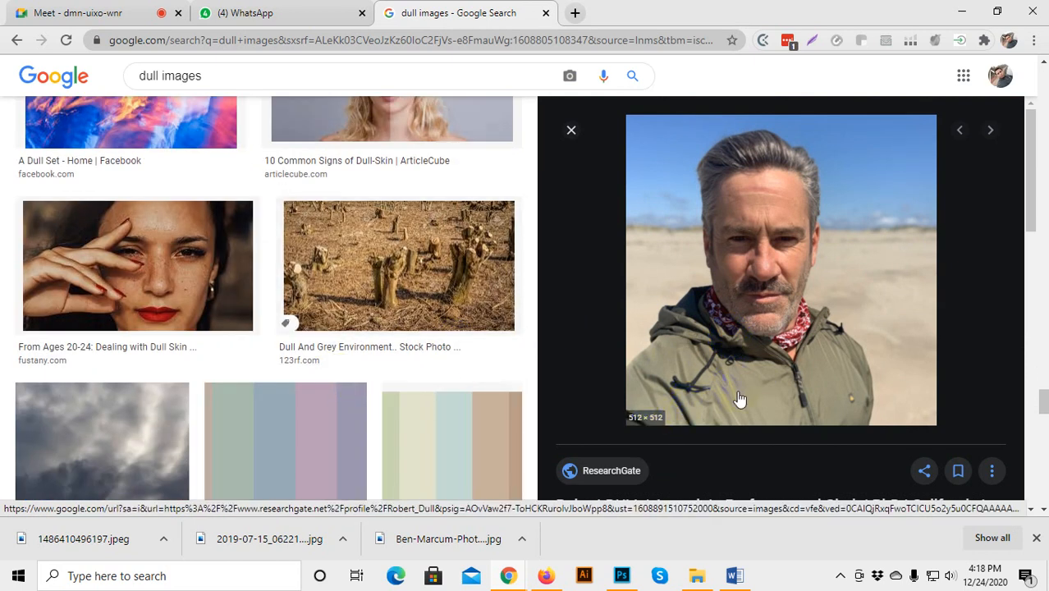
scroll(481, 385, "up", 15)
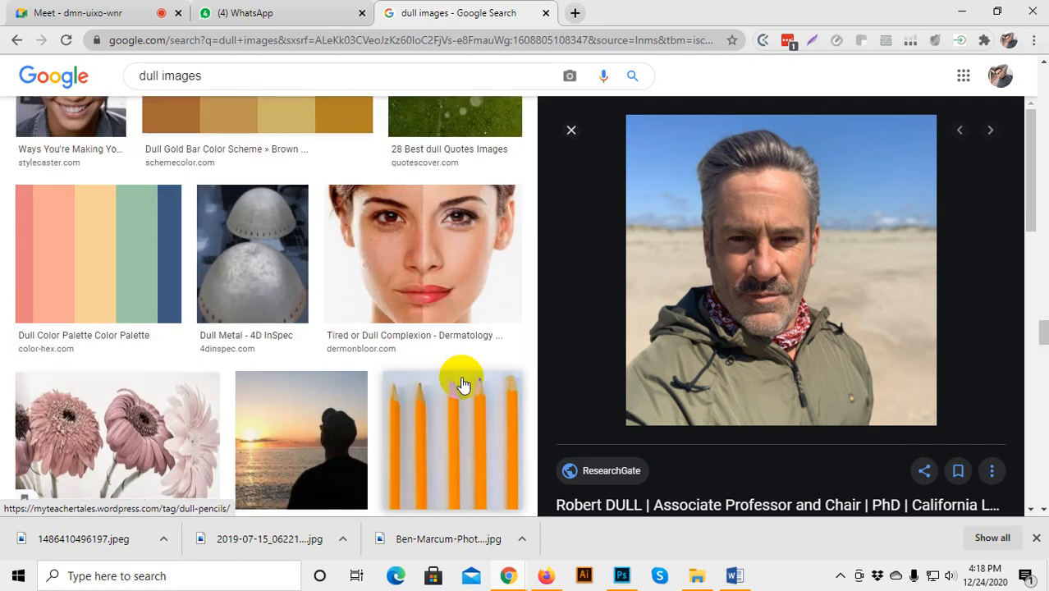
scroll(472, 383, "up", 8)
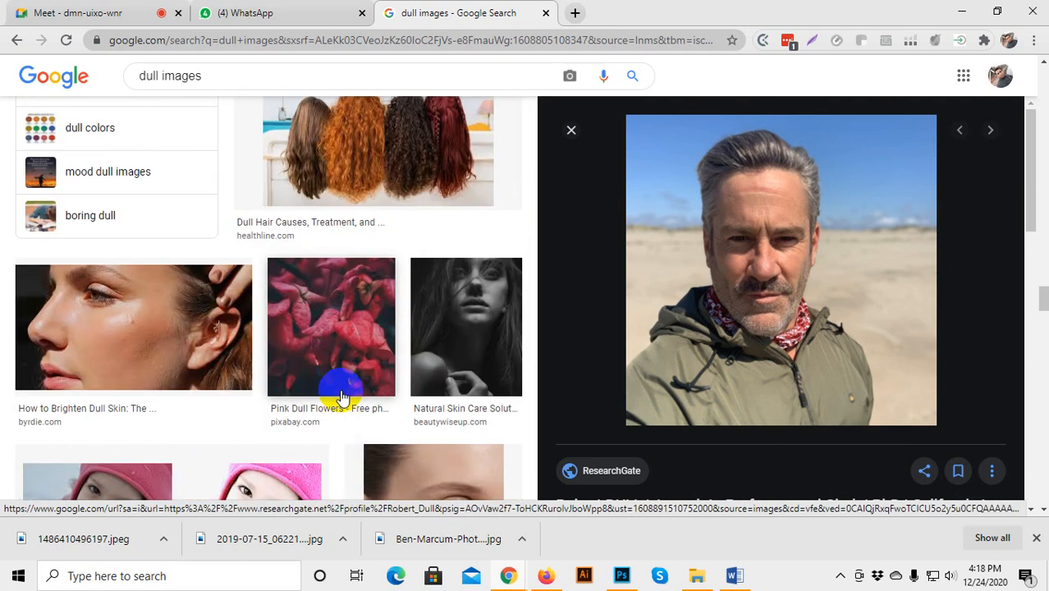
scroll(343, 397, "down", 3)
scroll(335, 402, "up", 3)
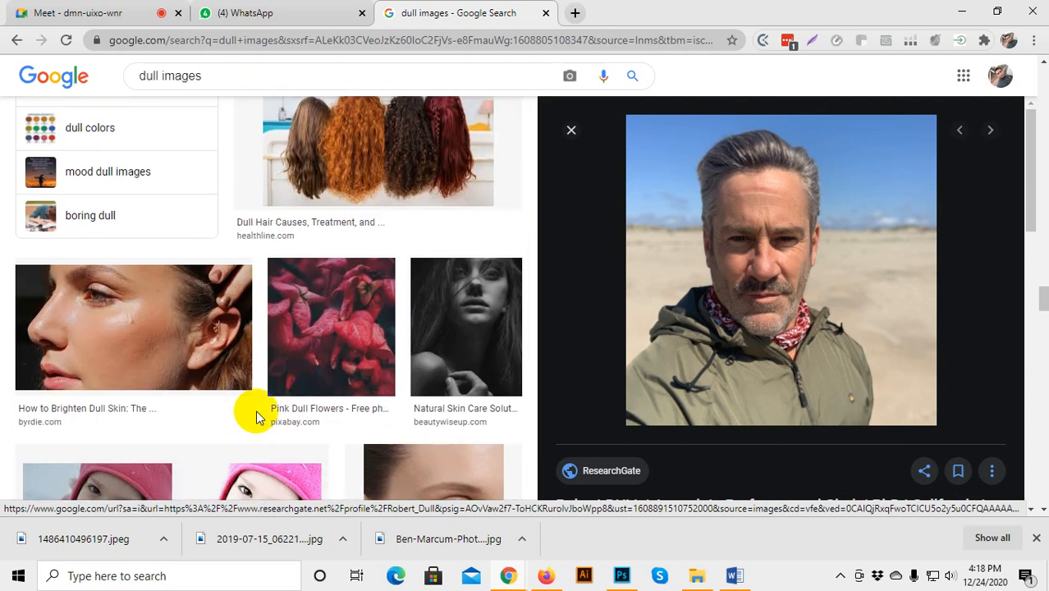
scroll(252, 414, "down", 3)
left_click(90, 234)
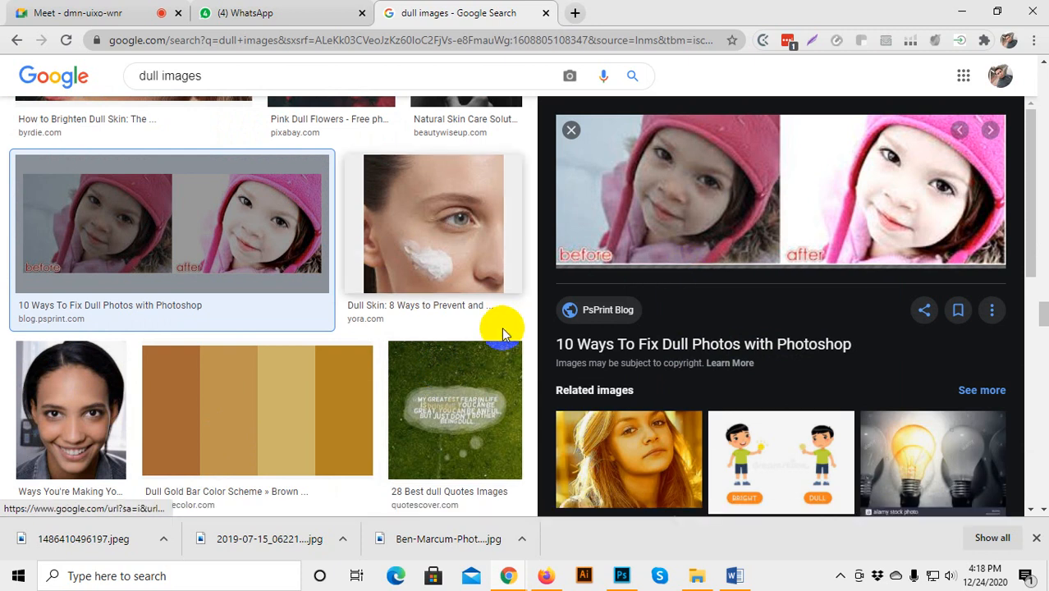
Look further through the dull image results and preview the mountain photo of the man in sunglasses and a blue T-shirt.
scroll(279, 361, "up", 4)
scroll(279, 361, "down", 5)
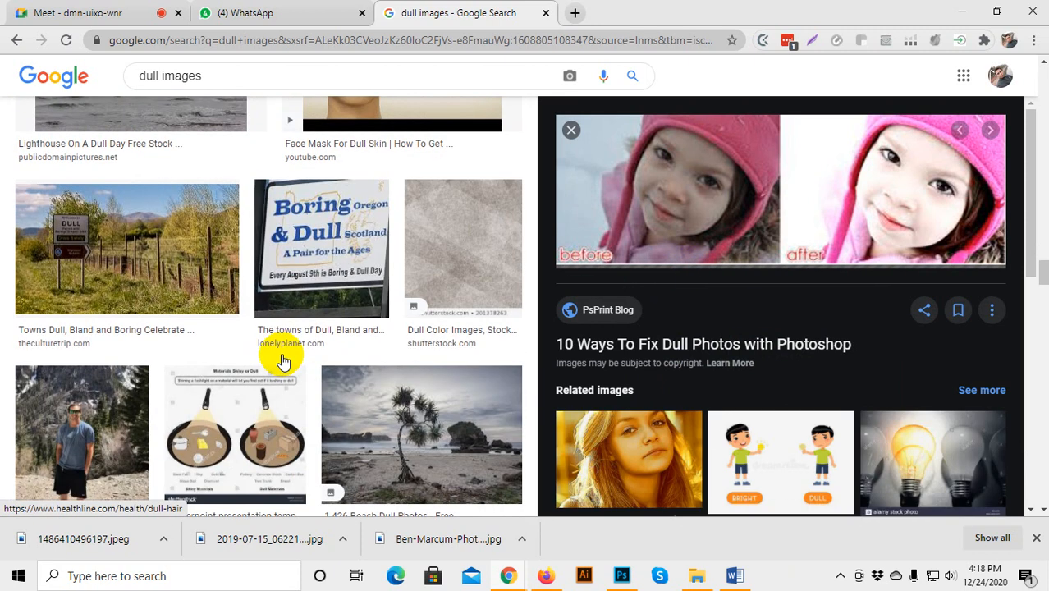
left_click(87, 406)
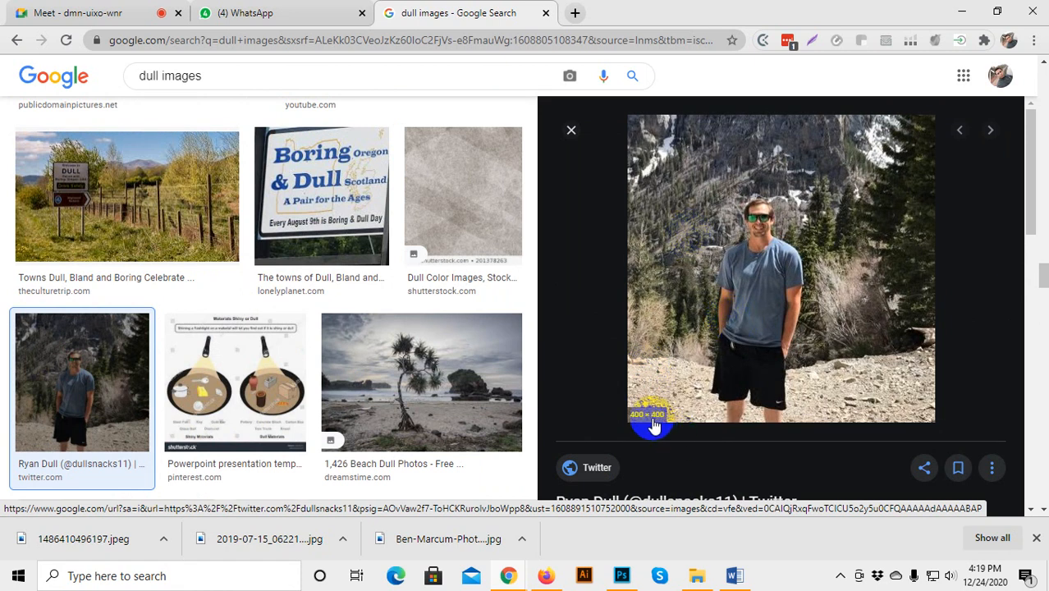
left_click(96, 11)
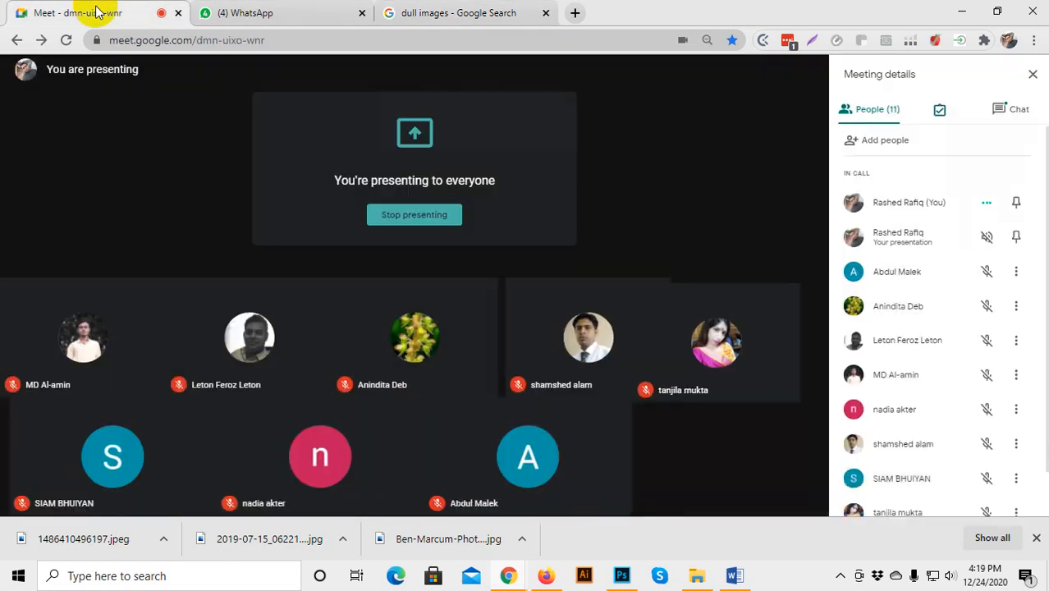
left_click(497, 13)
Open the previewed mountain photo in its own tab and save it as tncBkKGk_400x400.jpg in the Photoshop Class folder.
right_click(712, 215)
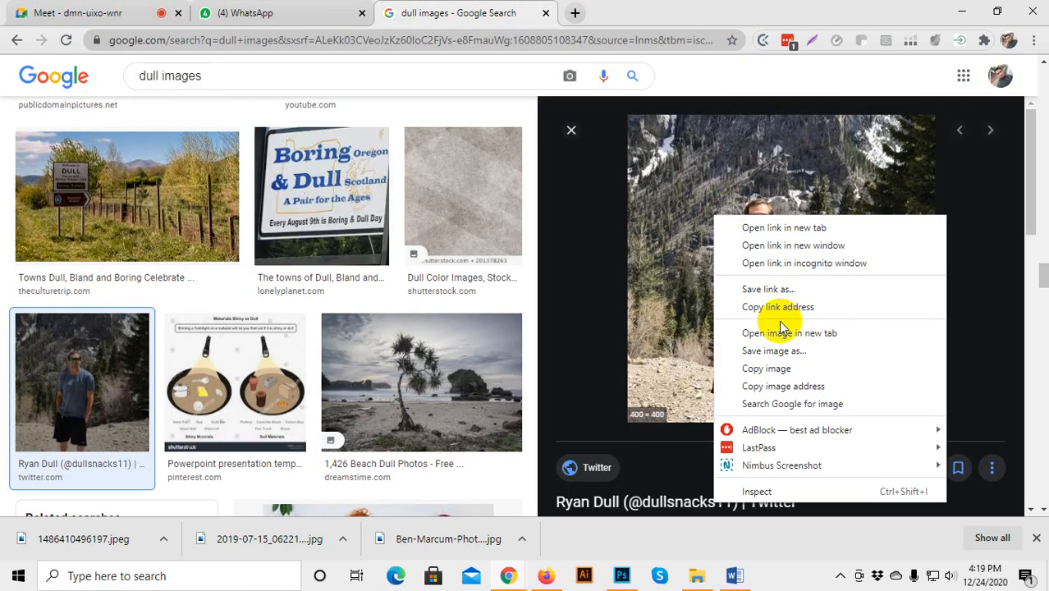
left_click(772, 335)
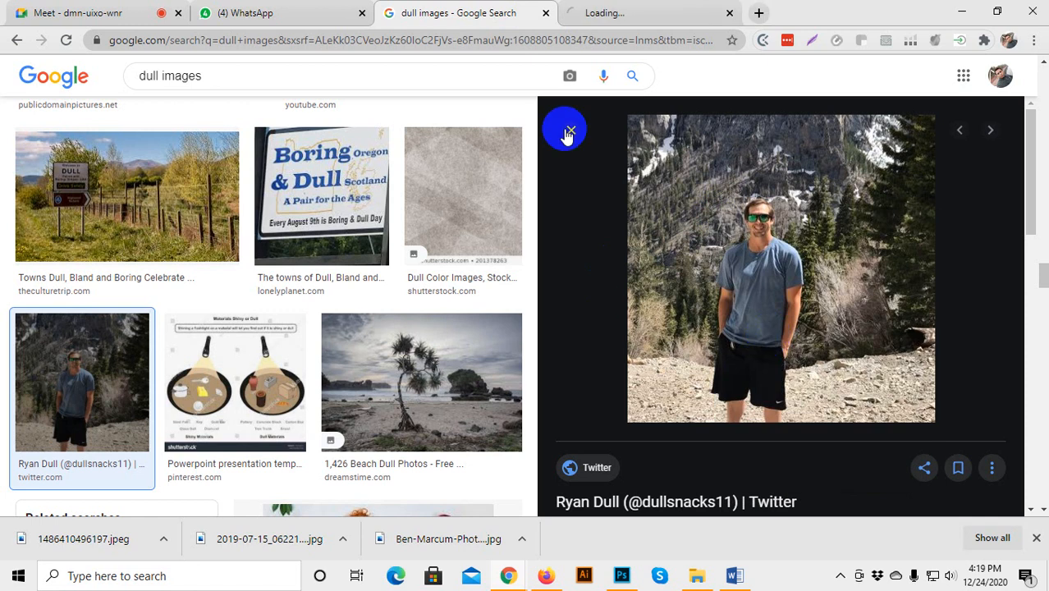
left_click(657, 12)
right_click(522, 211)
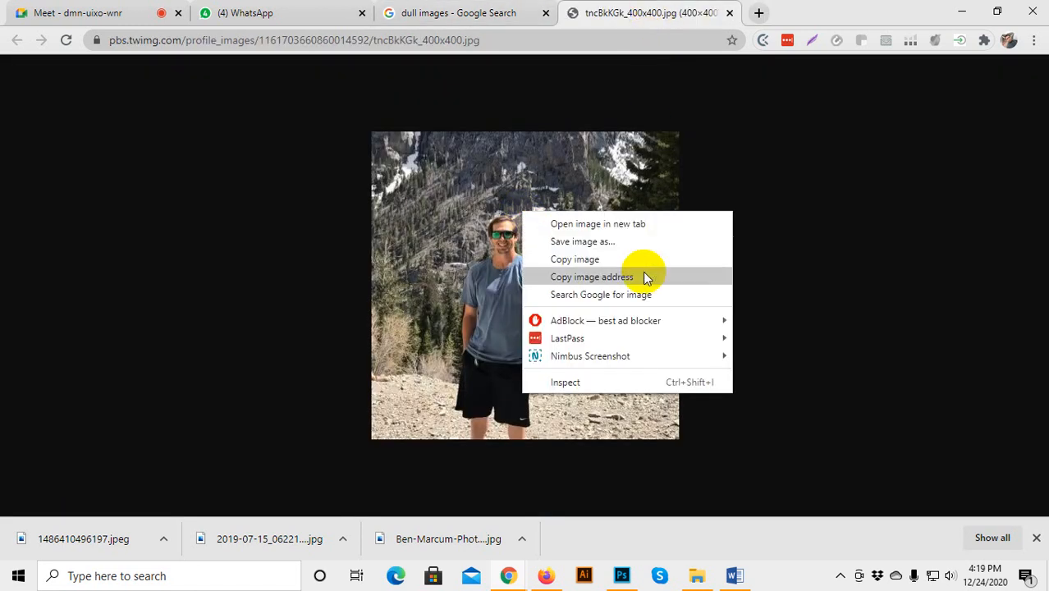
left_click(597, 242)
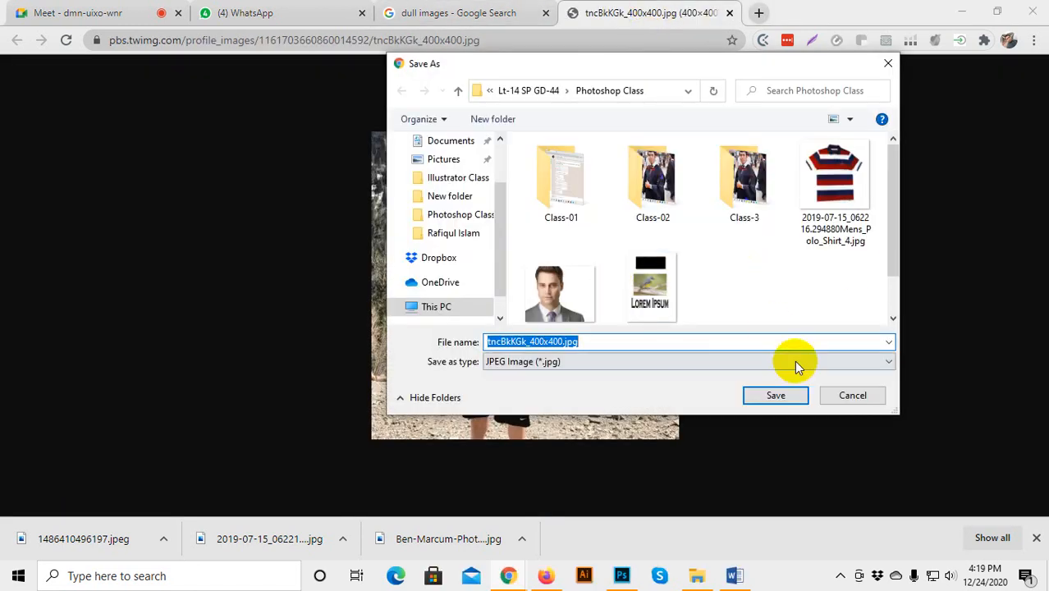
left_click(777, 395)
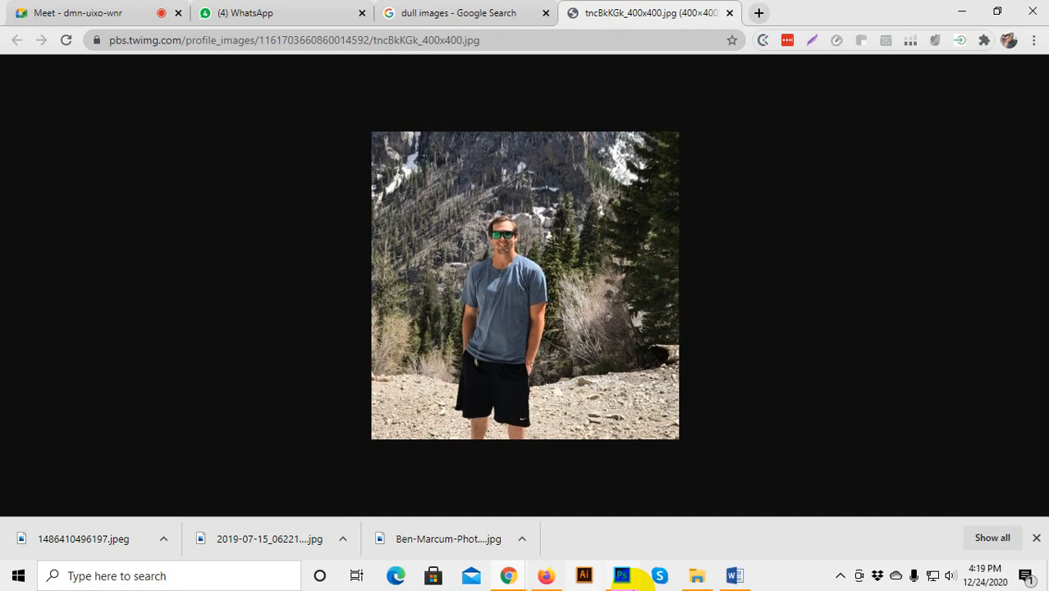
Switch to Photoshop and close the striped polo shirt document without saving its changes.
left_click(621, 576)
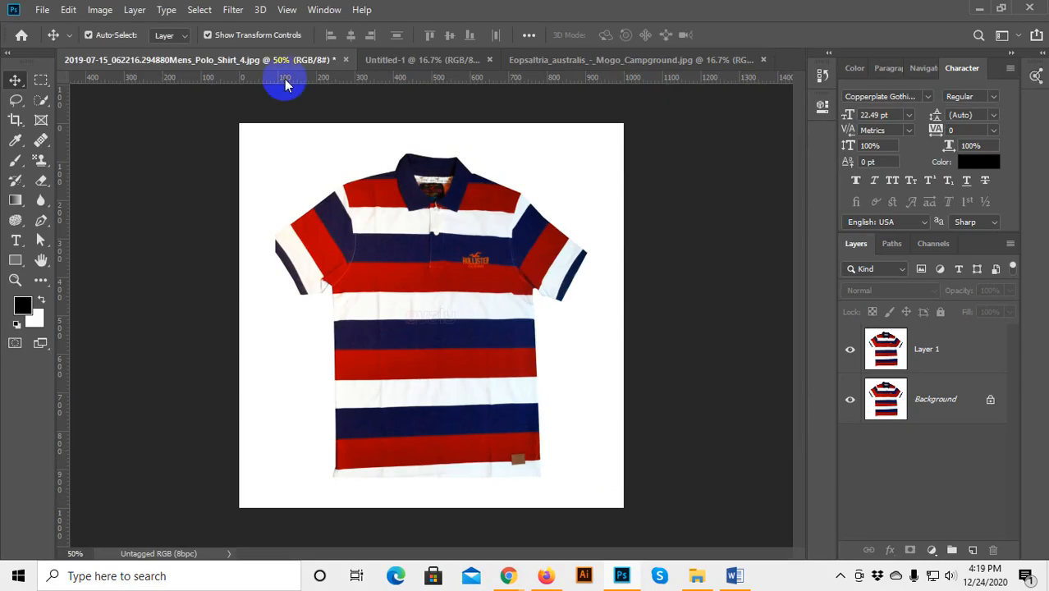
left_click(345, 60)
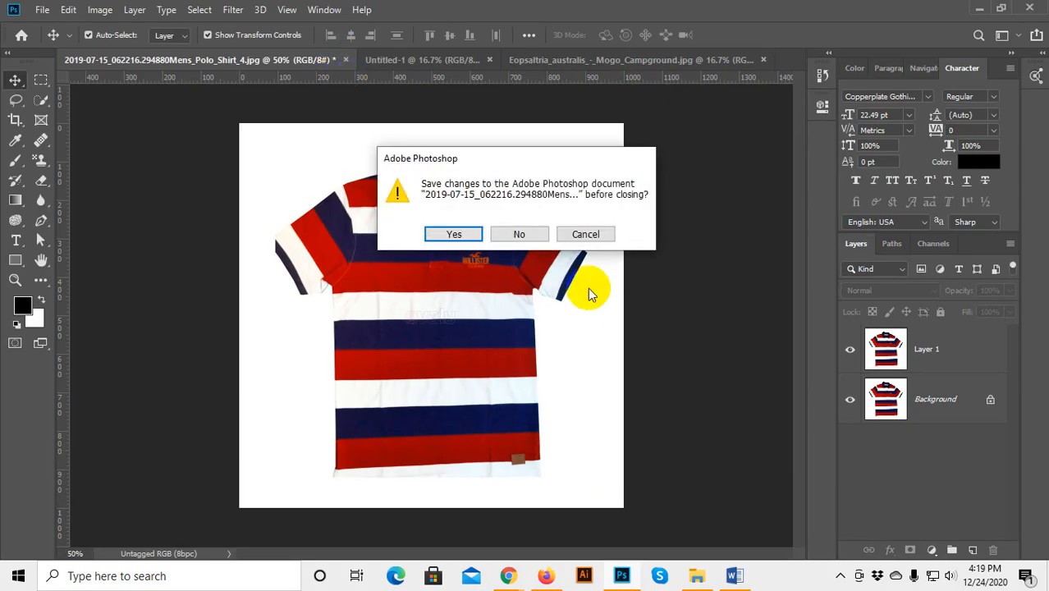
left_click(520, 234)
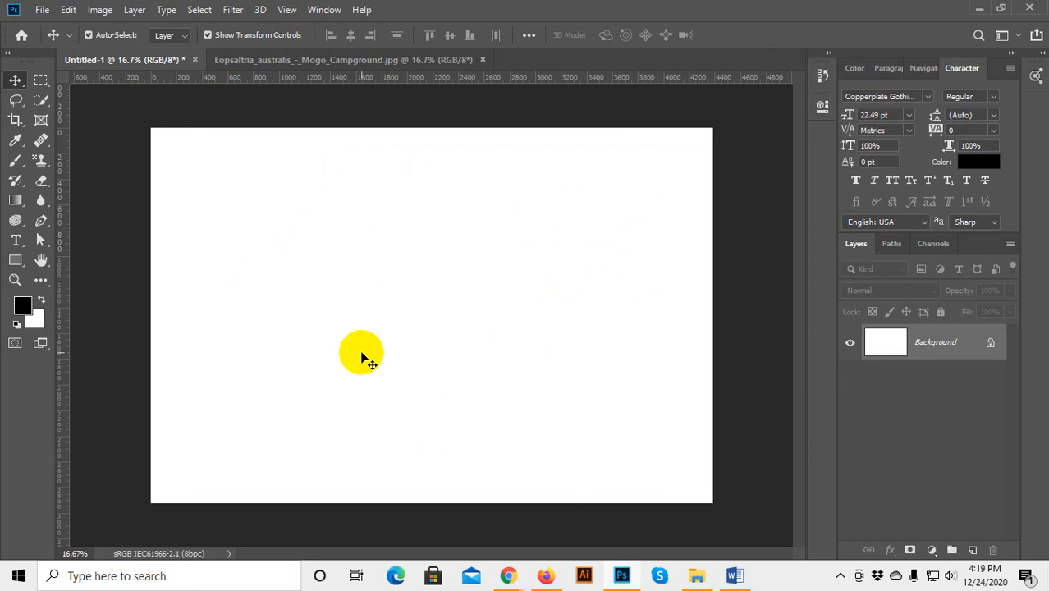
Open tncBkKGk_400x400.jpg from the Photoshop Class folder and duplicate its Background layer.
key("ctrl+o")
scroll(370, 351, "down", 3)
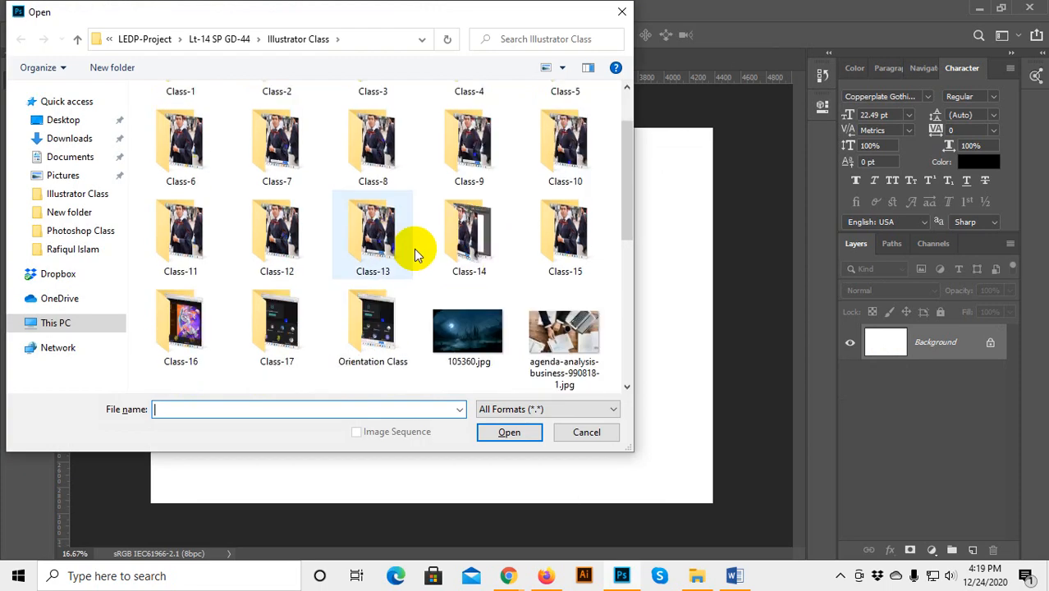
left_click(226, 39)
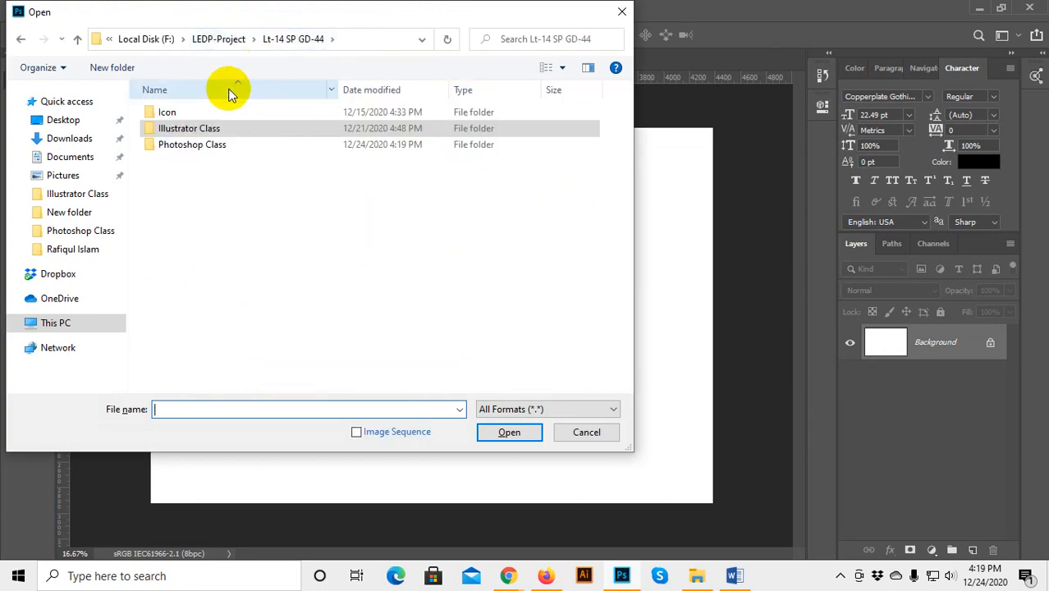
double_click(228, 150)
left_click(178, 234)
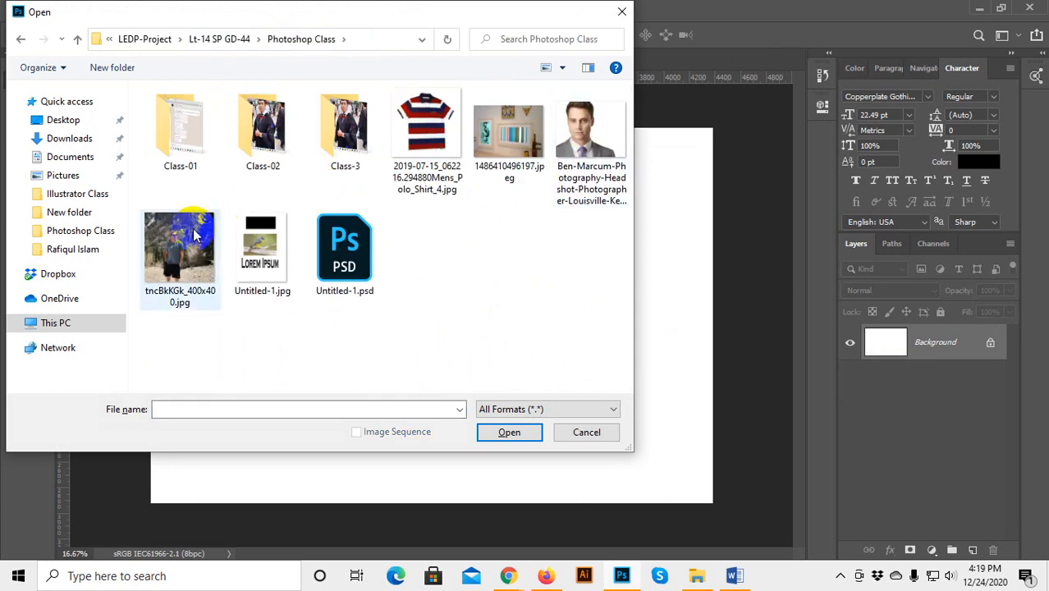
left_click(495, 431)
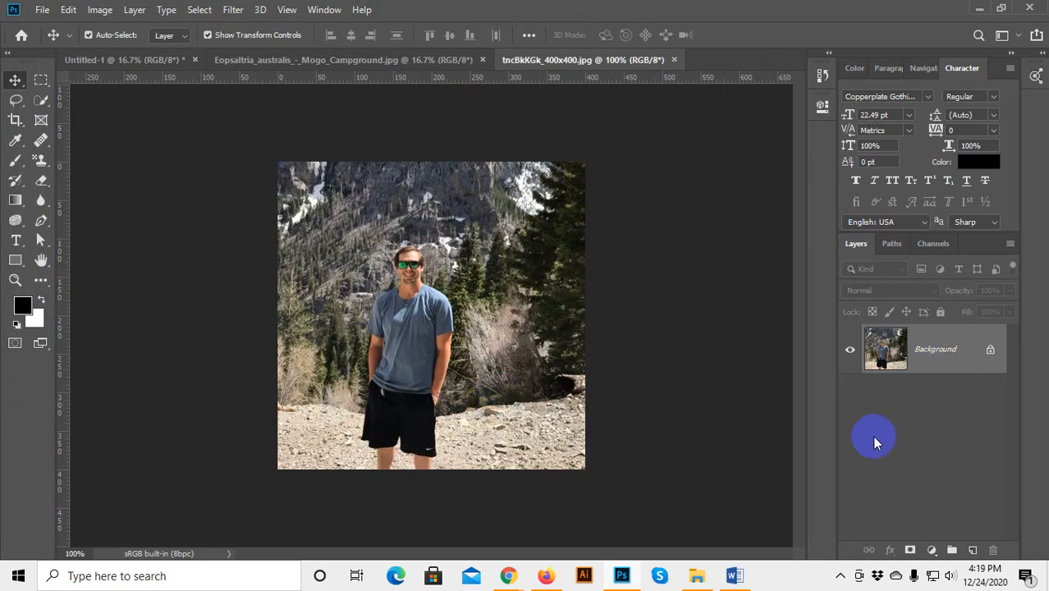
key("ctrl+j")
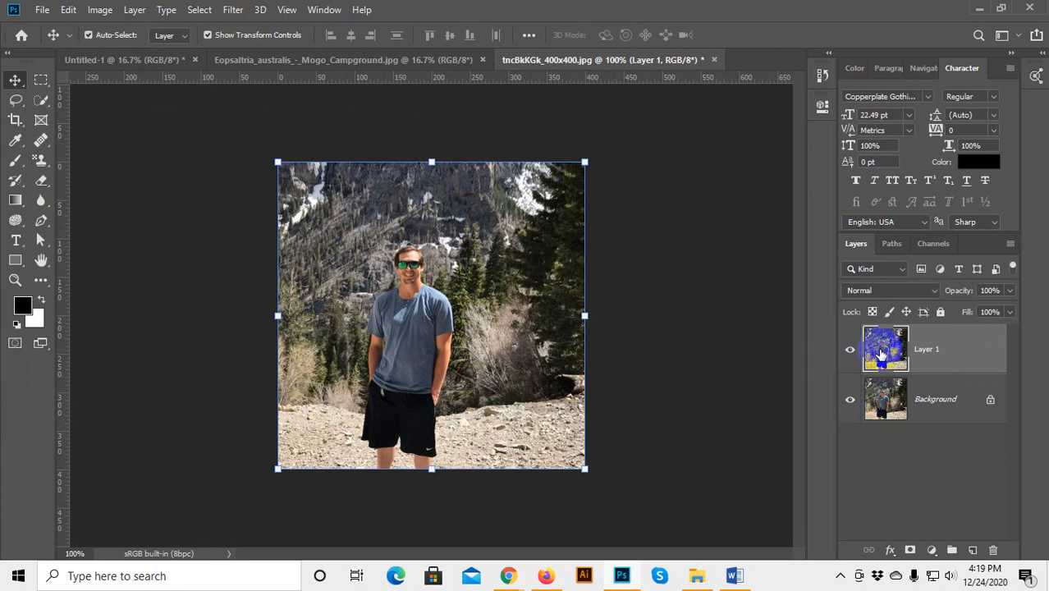
left_click_drag(880, 351, 576, 402)
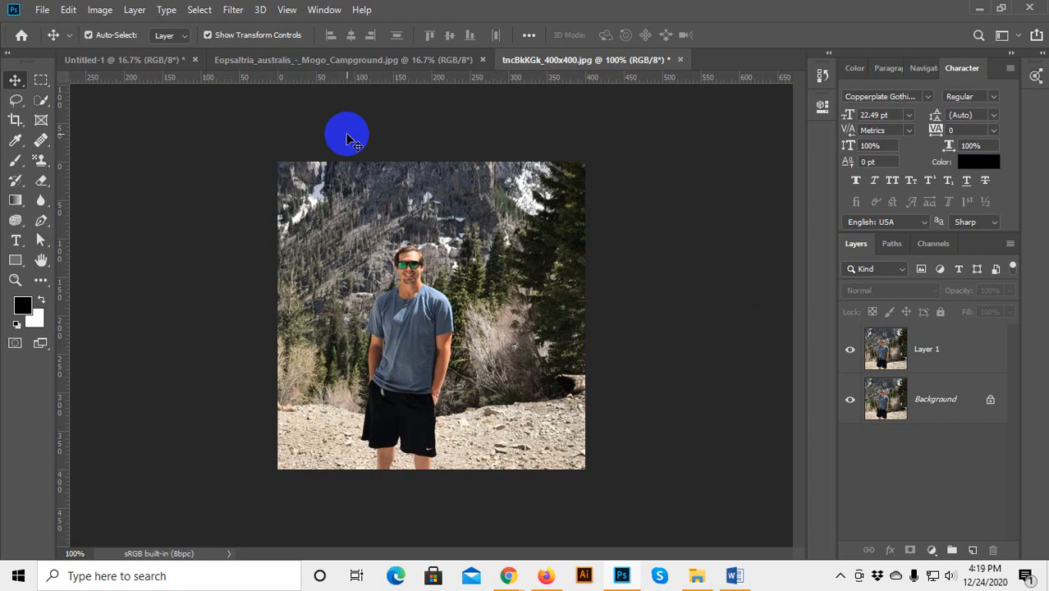
Resize the image to a width of 800 pixels, leaving the height at 400 pixels, with Automatic resampling.
left_click(100, 10)
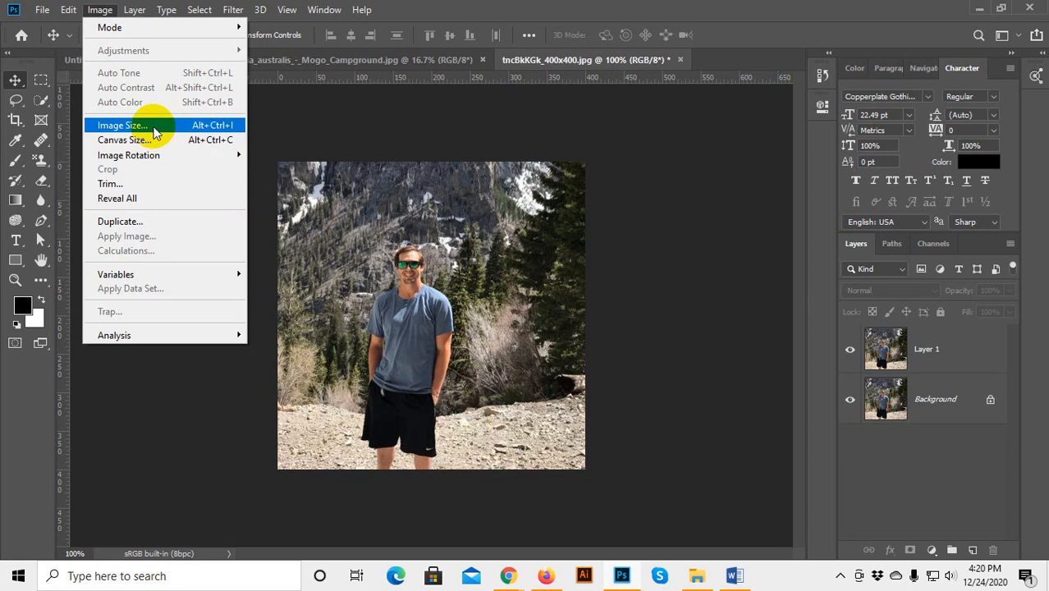
left_click(152, 125)
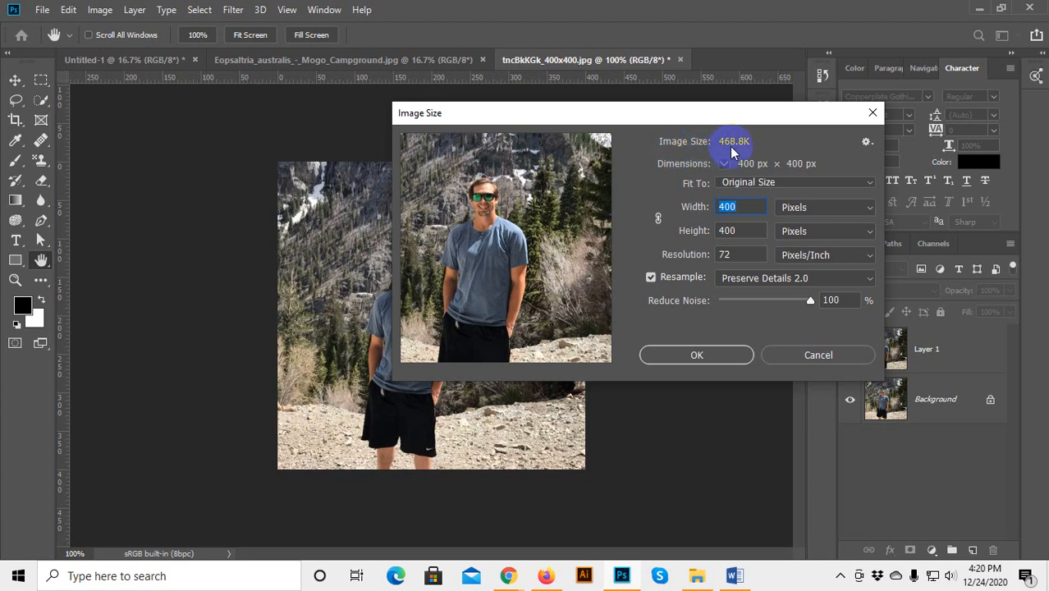
left_click_drag(734, 121, 456, 148)
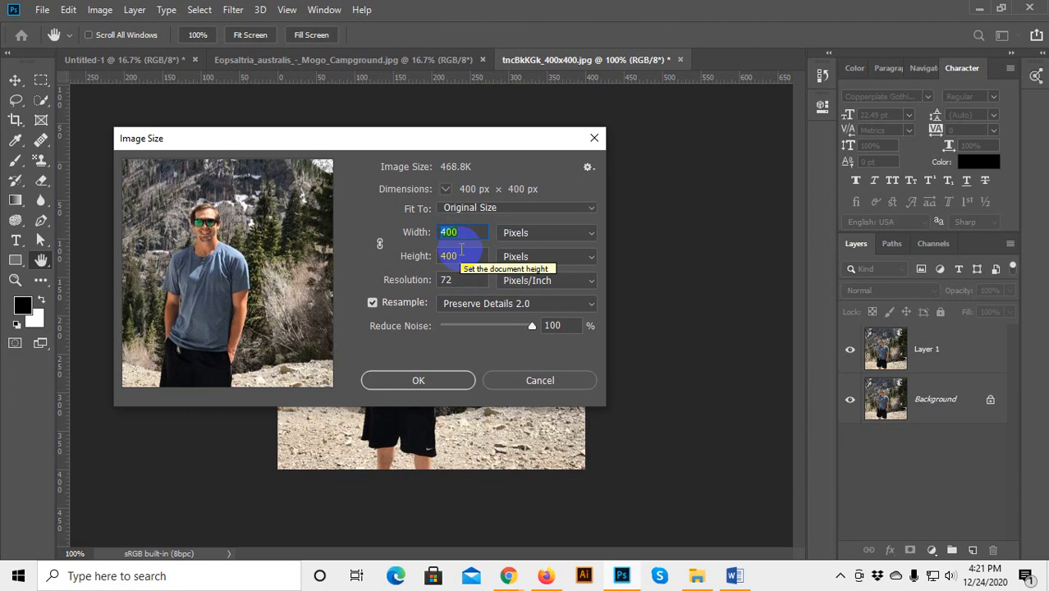
left_click(470, 303)
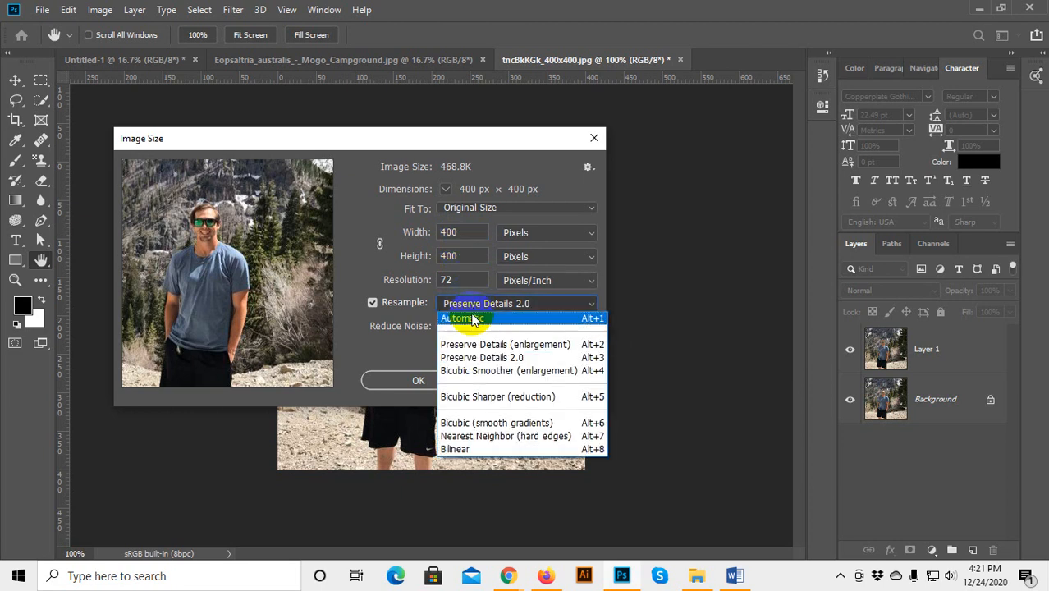
left_click(473, 320)
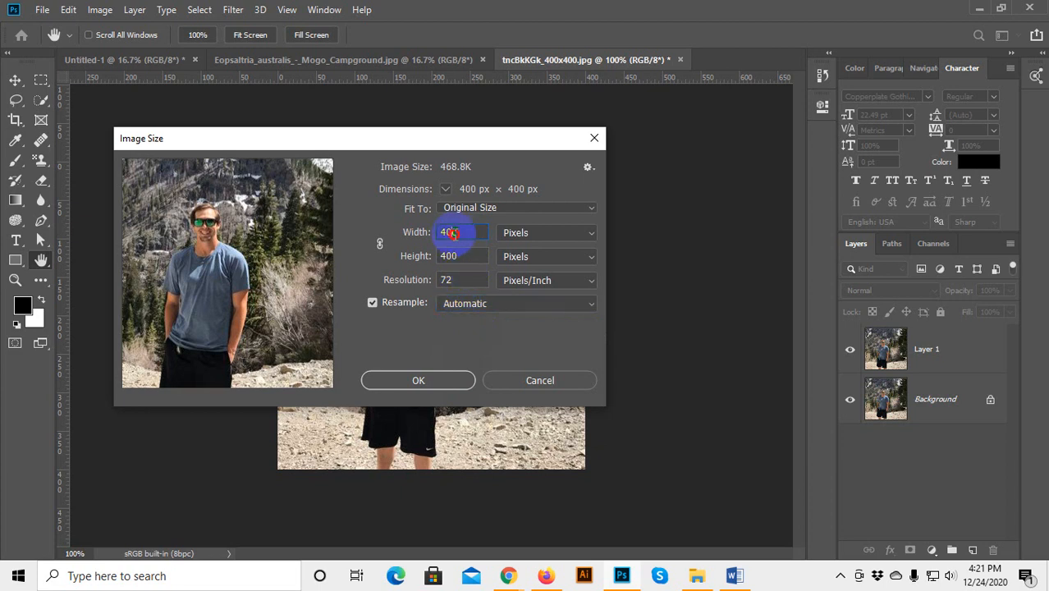
type("800")
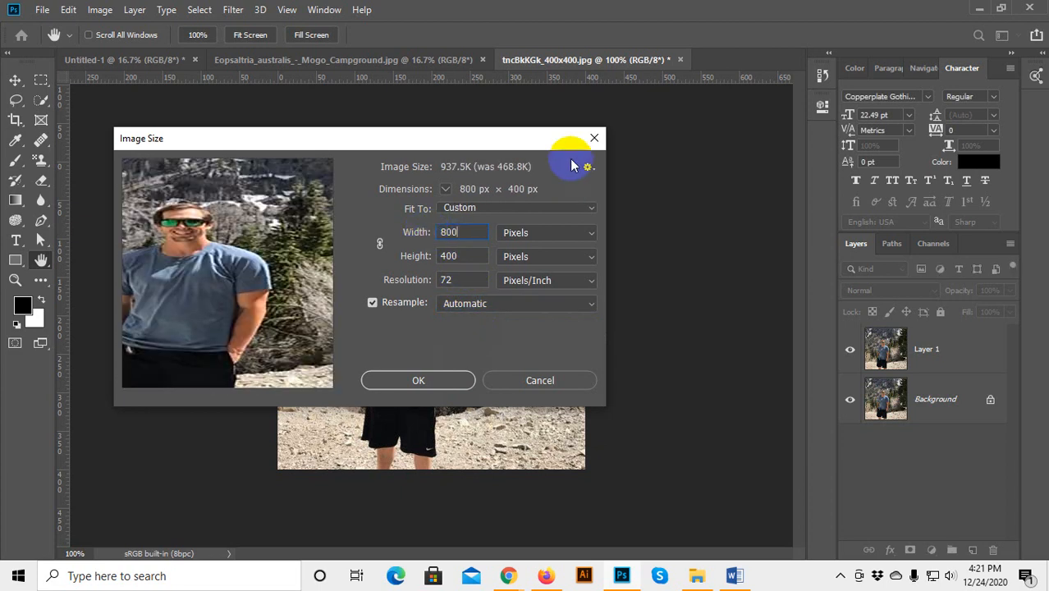
left_click(419, 382)
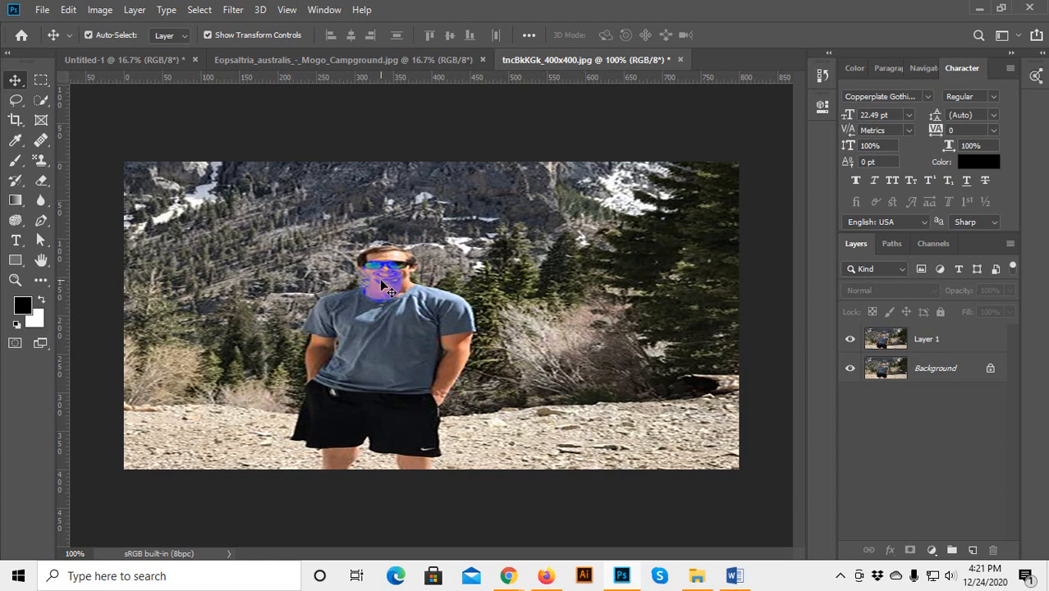
Set the image height to 800 pixels in Image Size and return to the Move tool.
key("ctrl+alt+i")
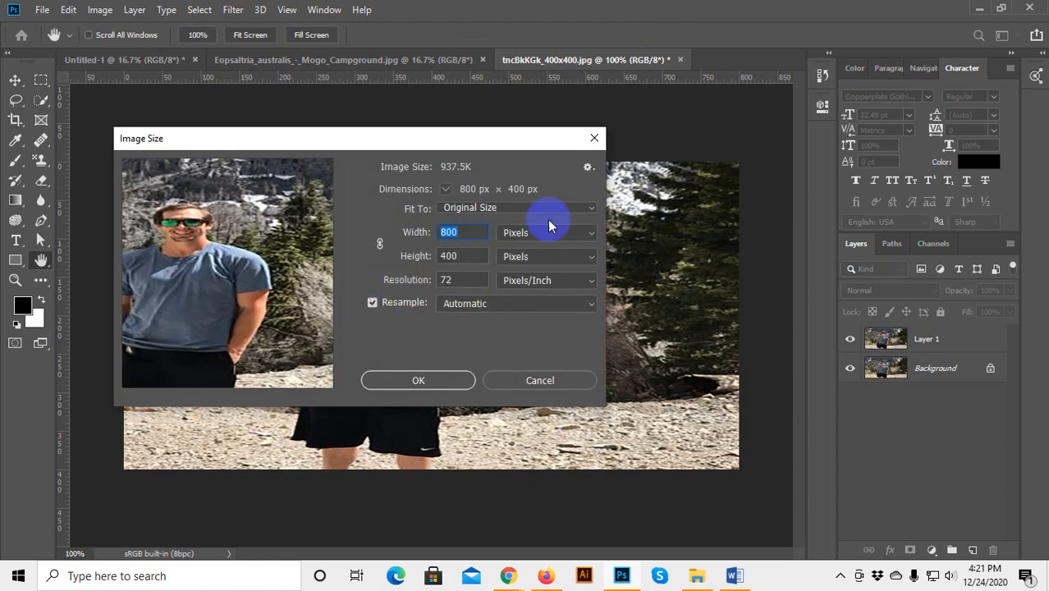
left_click(420, 261)
type("800")
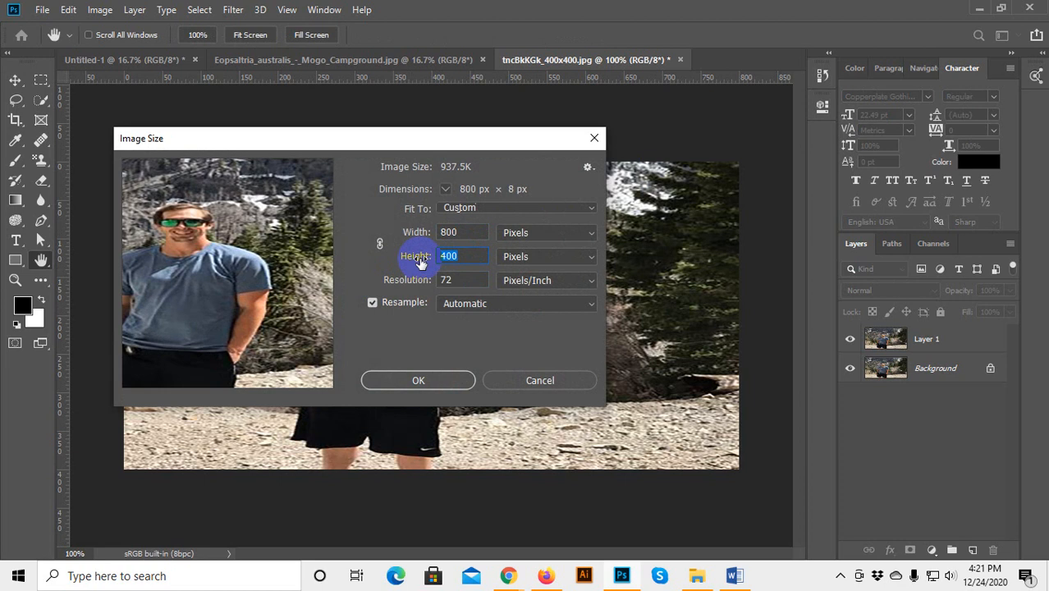
left_click(460, 383)
key("v")
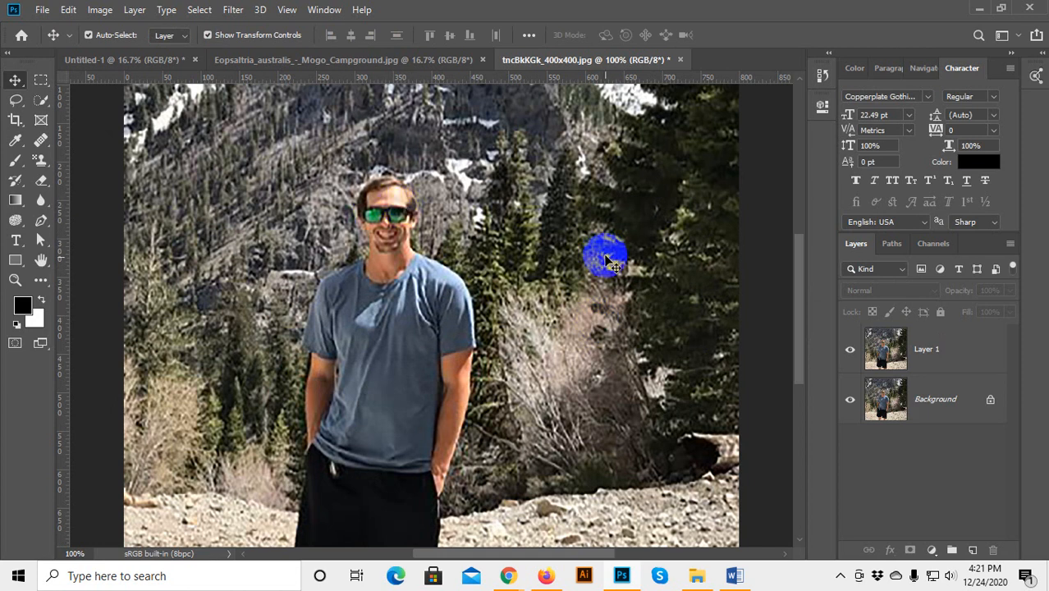
Examine the enlarged photo up close and as a whole at several zoom levels.
left_click_drag(496, 283, 509, 406)
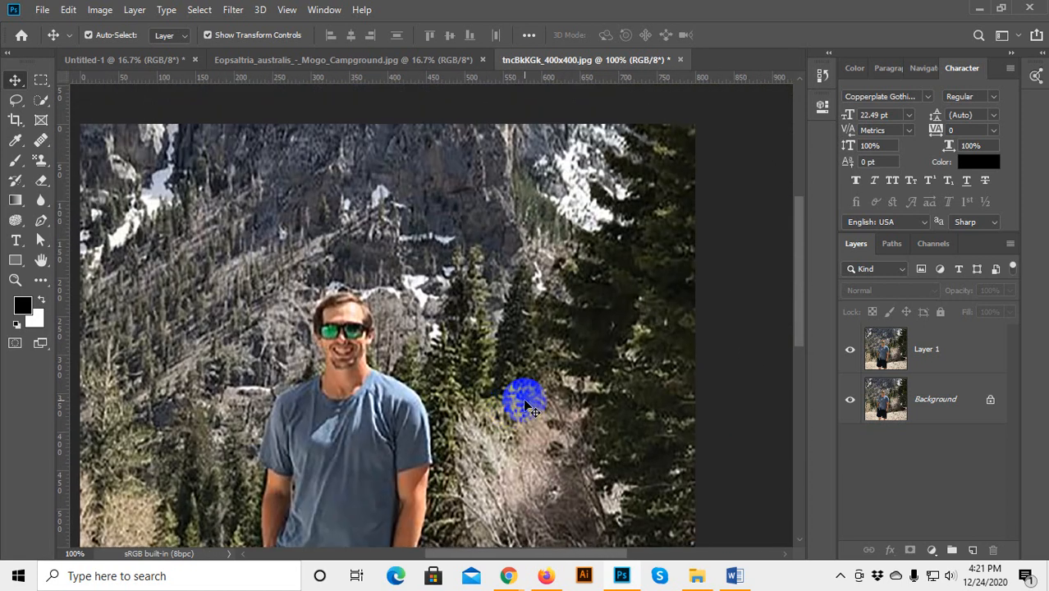
key("ctrl+minus")
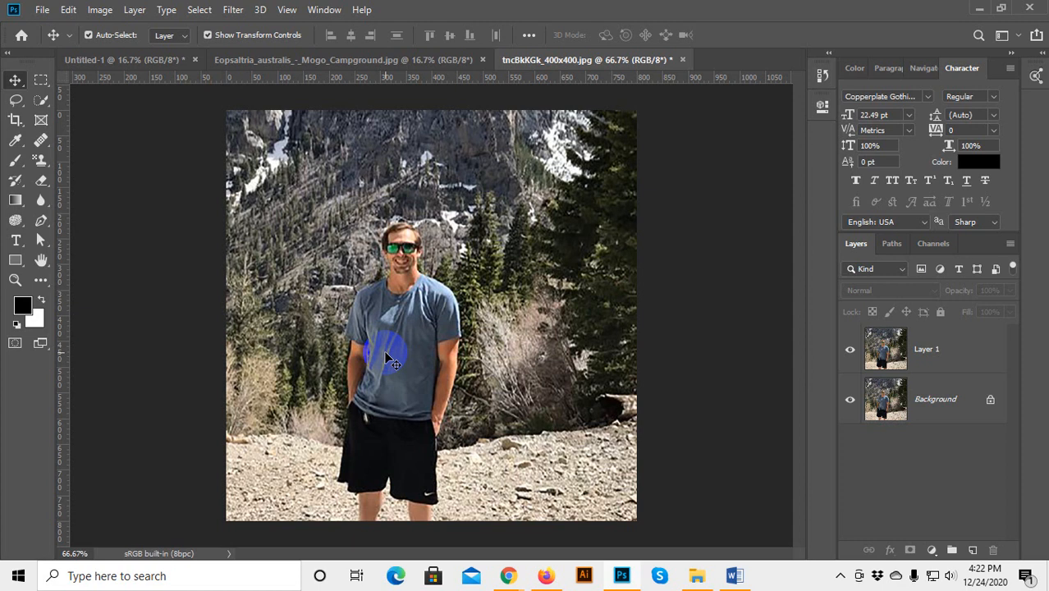
left_click_drag(386, 357, 383, 308)
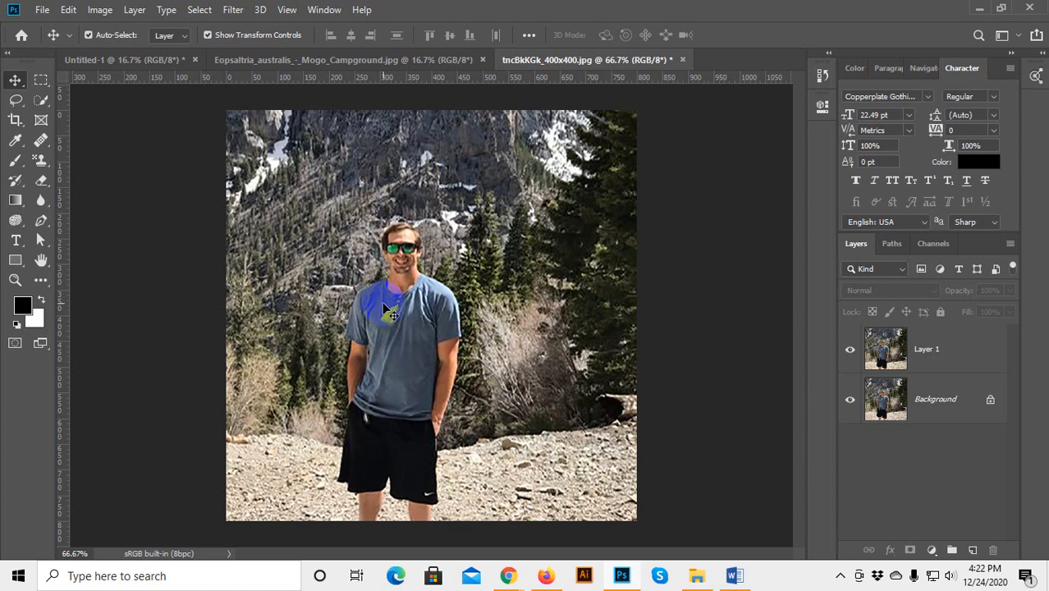
left_click_drag(383, 308, 419, 273)
scroll(552, 320, "up", 1)
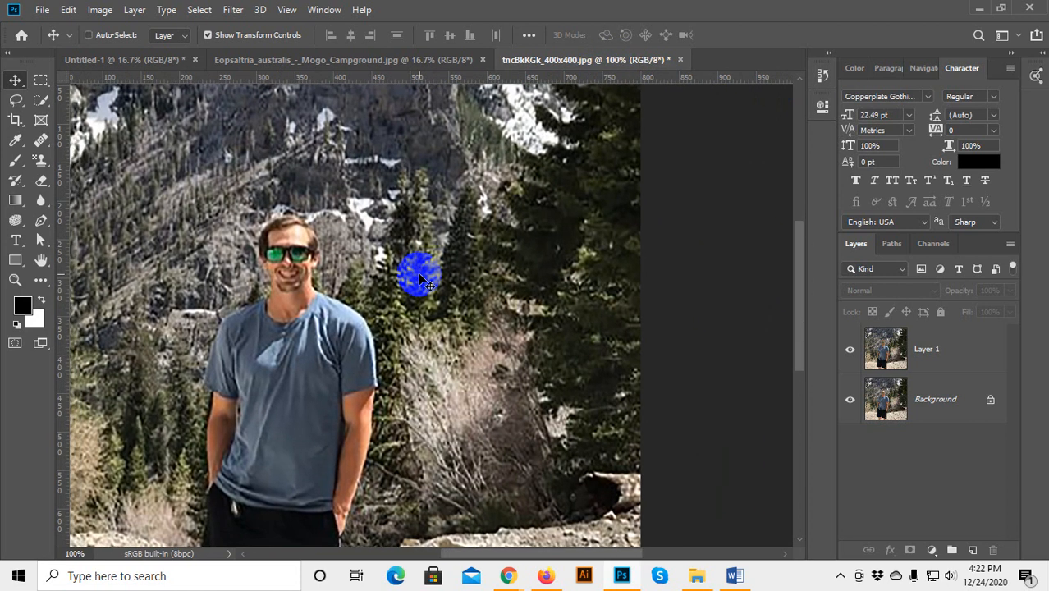
key("ctrl+minus")
key("ctrl+minus")
key("ctrl+minus")
key("ctrl+minus")
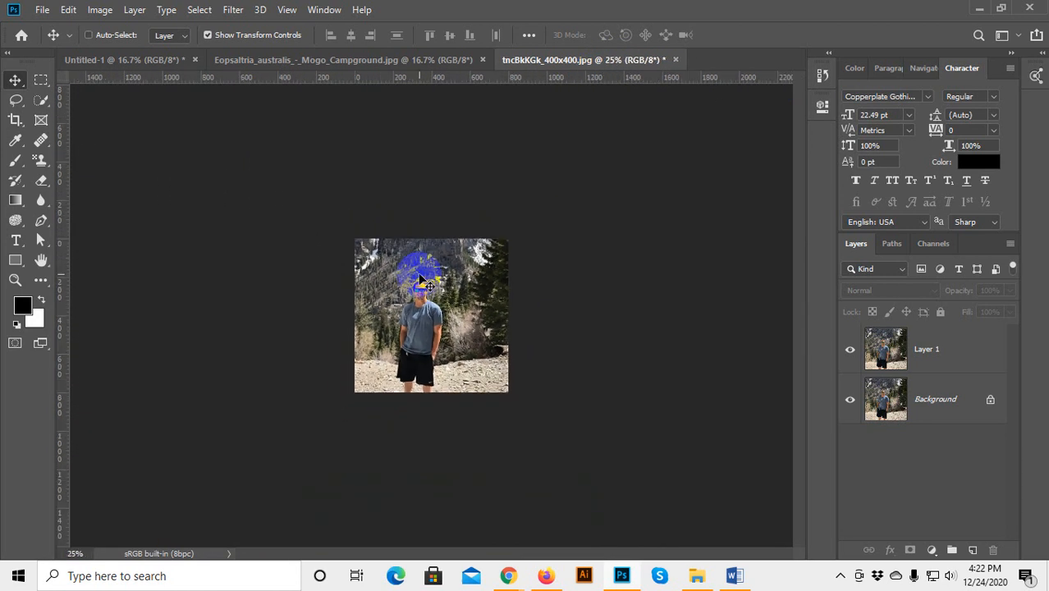
Inspect the upper part of the photo at 100% and toggle Layer 1's visibility to compare it with the Background.
left_click(680, 220)
key("ctrl+plus")
key("ctrl+plus")
key("ctrl+plus")
key("ctrl+plus")
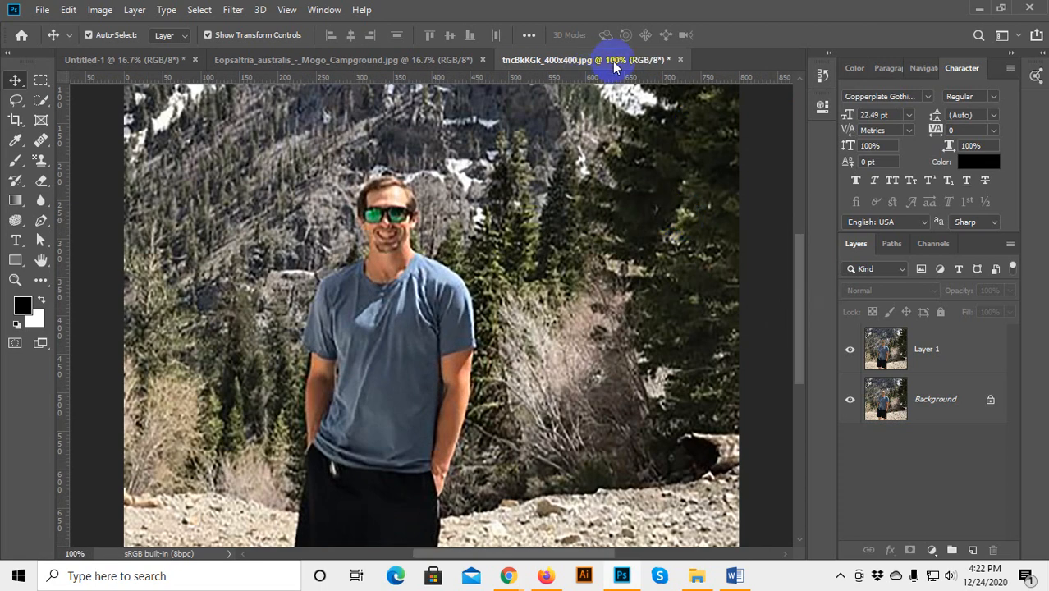
key("space")
left_click_drag(462, 190, 480, 312)
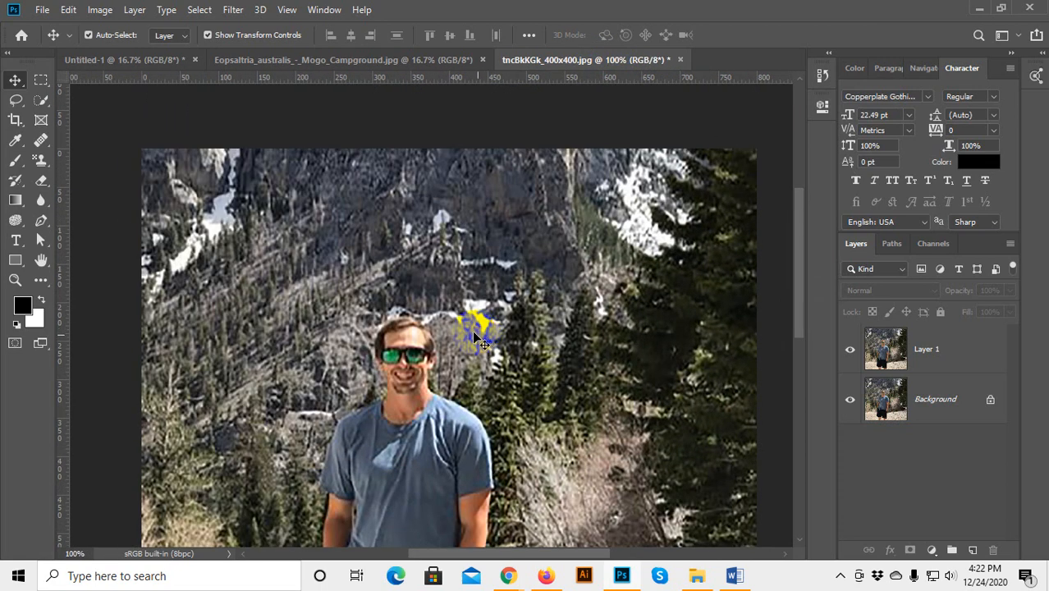
left_click(850, 351)
left_click(851, 351)
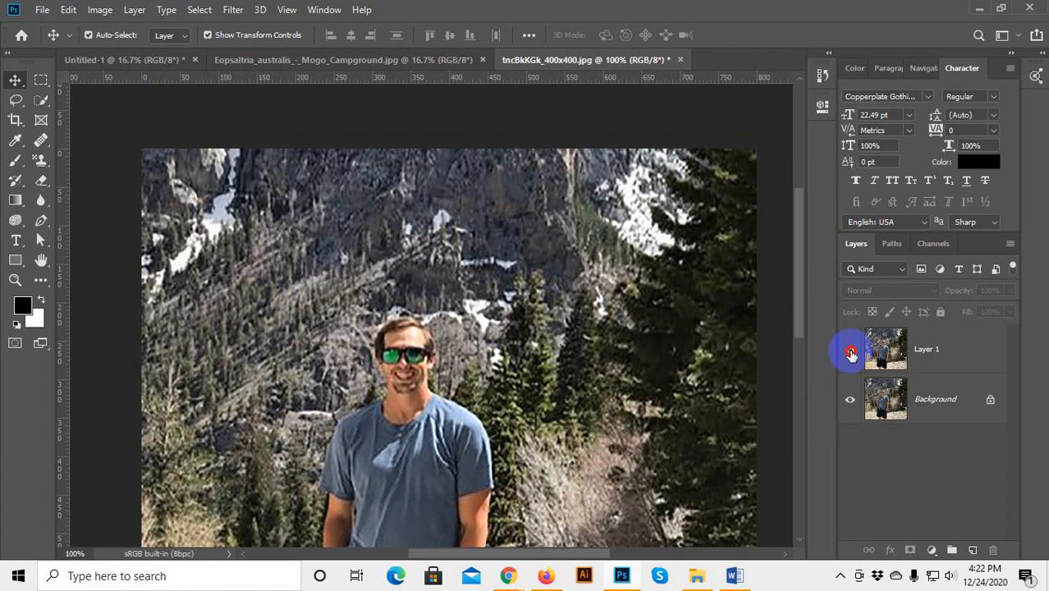
Switch to Chrome, bring up the Google Meet call and close the browser tab showing the original photo.
key("space")
left_click_drag(460, 427, 404, 300)
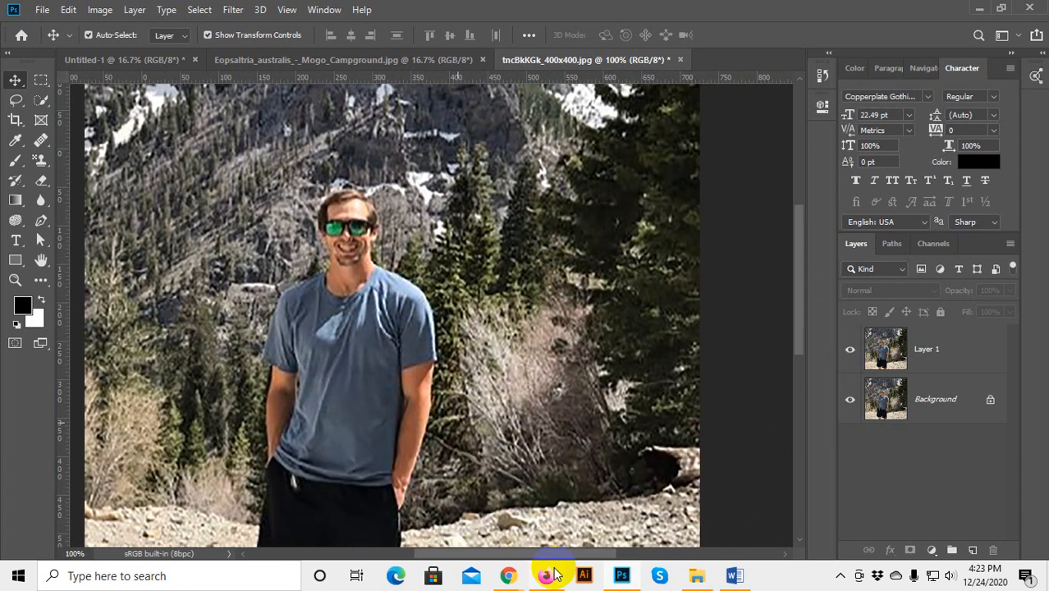
left_click(475, 502)
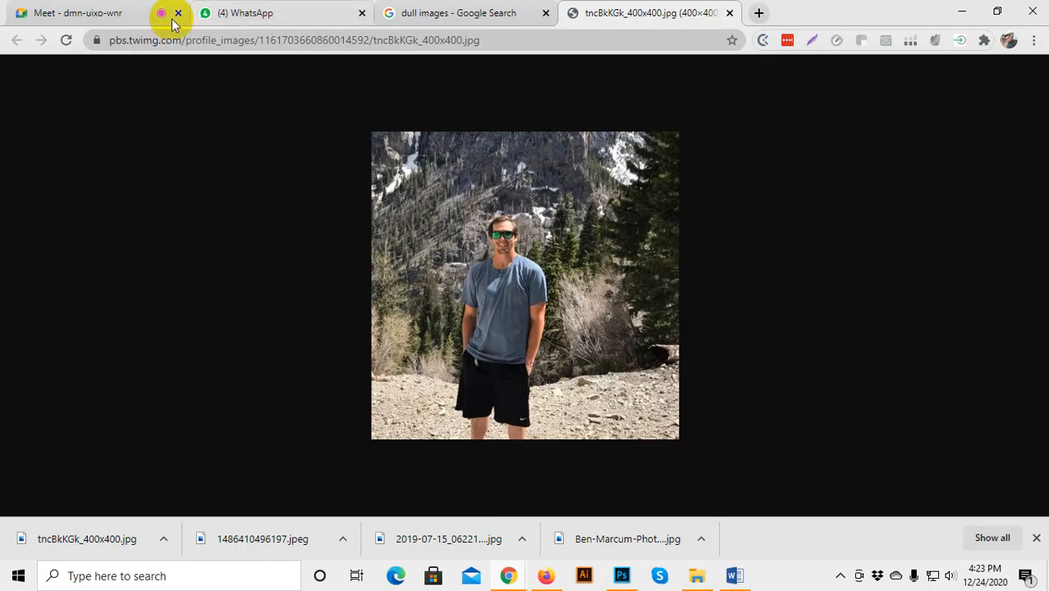
left_click(110, 12)
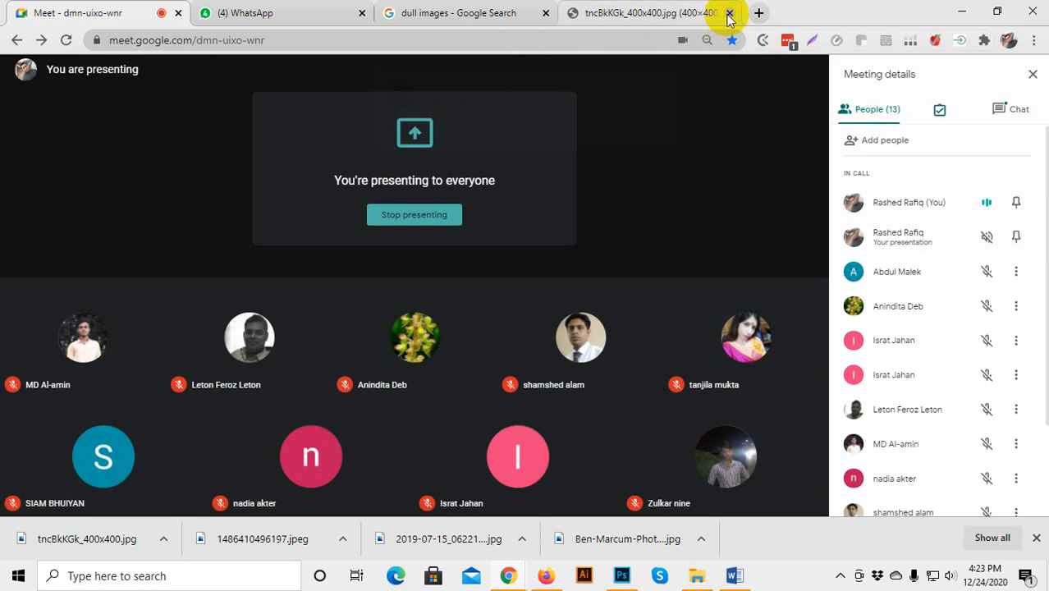
left_click(728, 13)
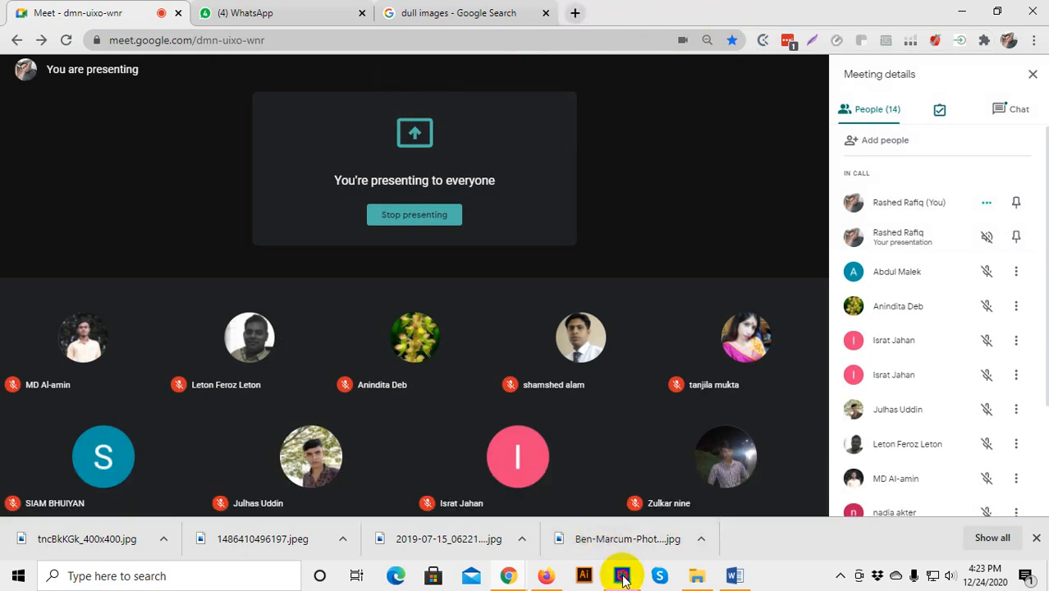
Return to Photoshop and undo the photo's enlargement and the added Layer 1.
left_click(621, 575)
key("ctrl")
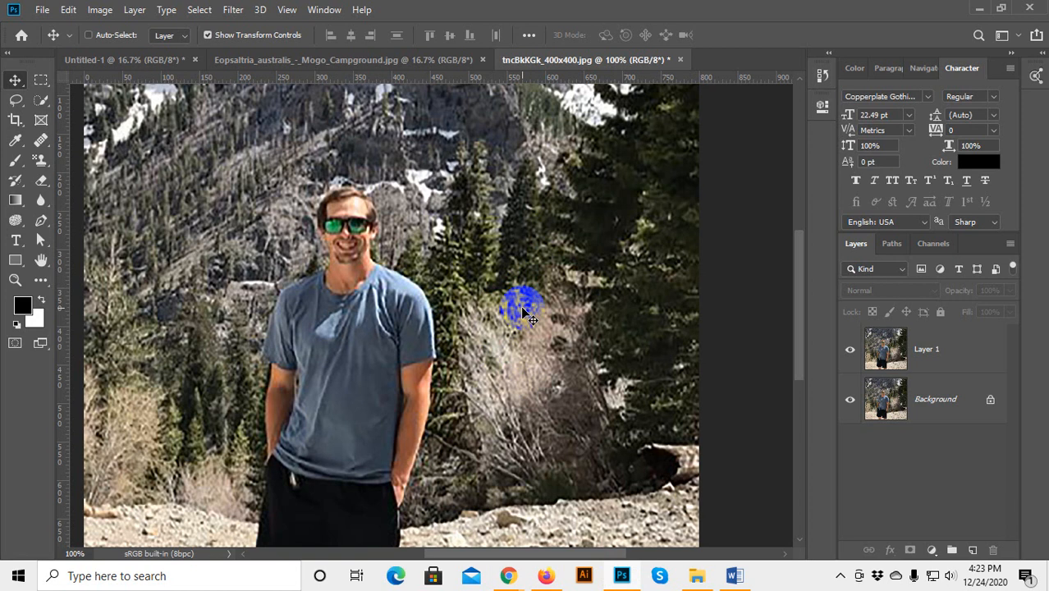
key("ctrl+z")
key("ctrl+z")
key("ctrl+z")
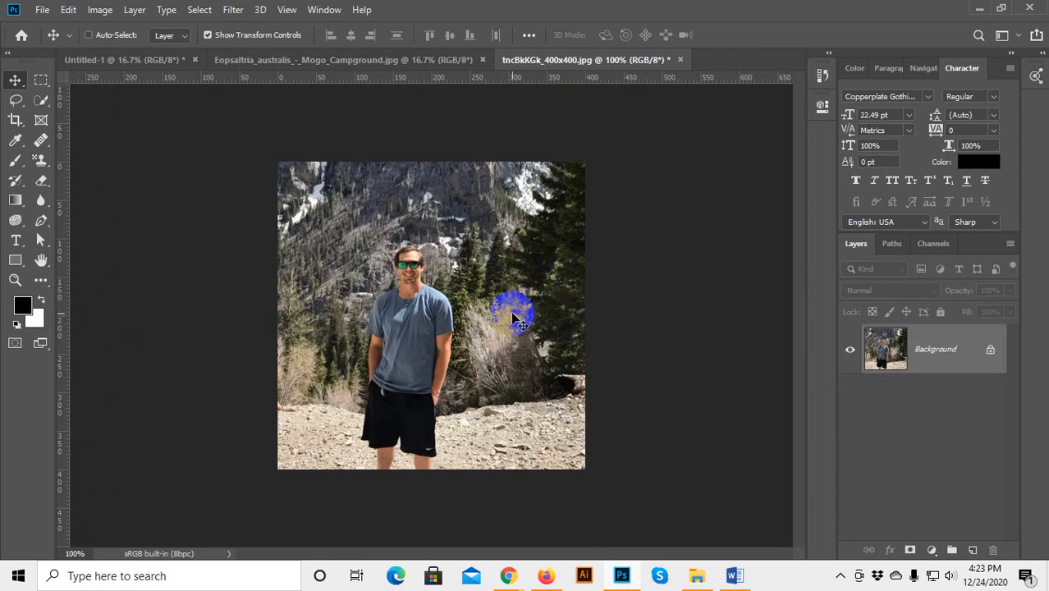
Set the photo's width and height to 800 pixels each in Image Size.
left_click(99, 9)
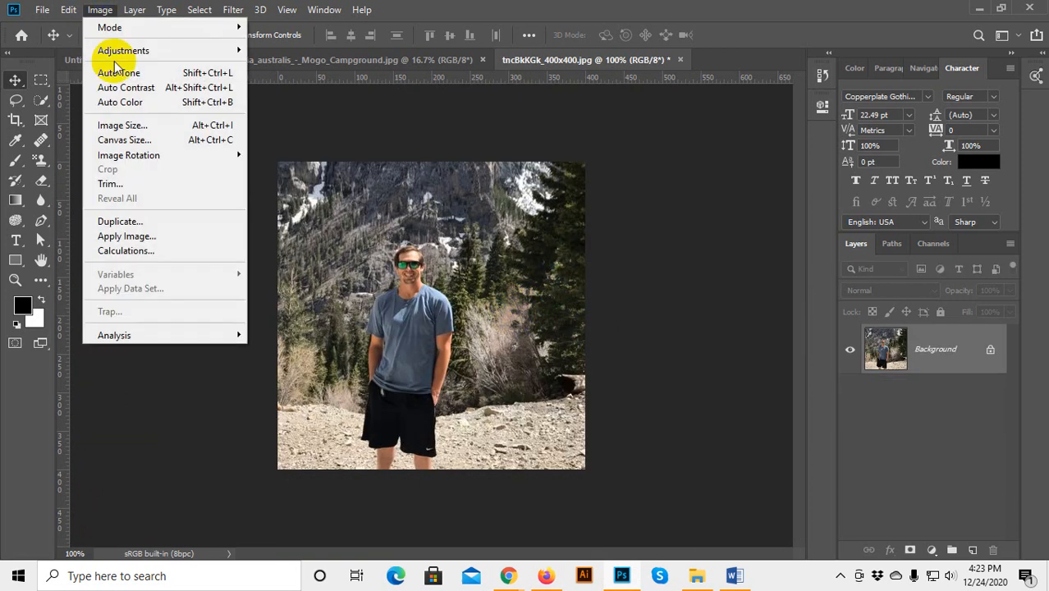
left_click(136, 128)
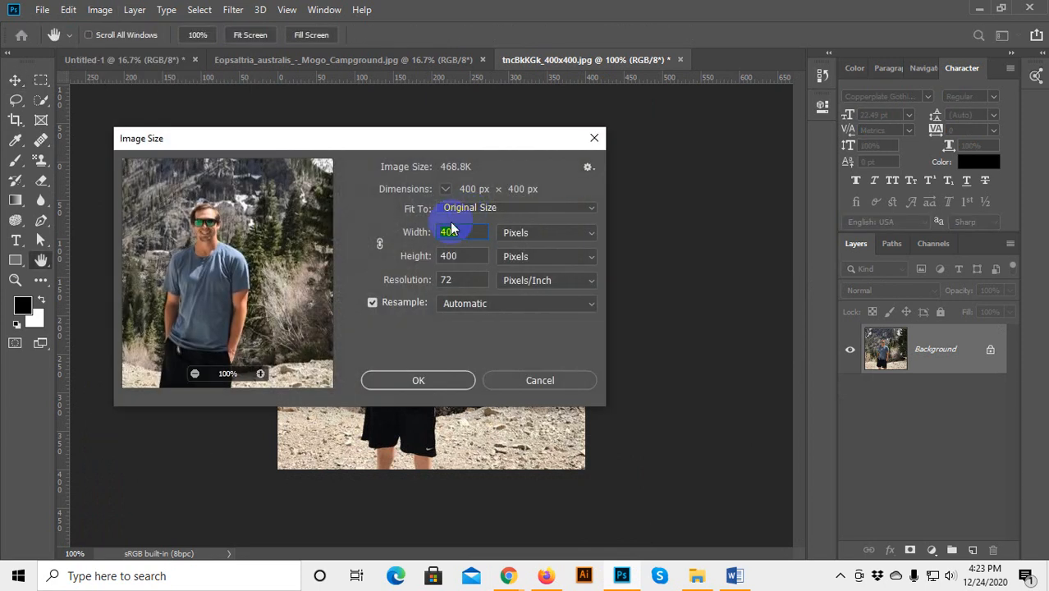
left_click_drag(437, 141, 742, 63)
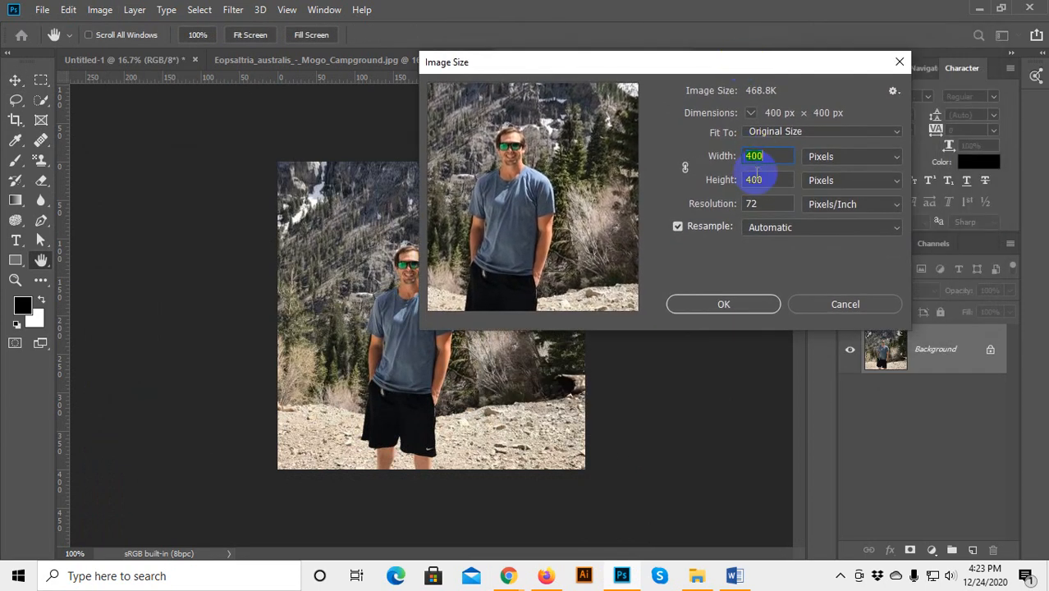
type("800")
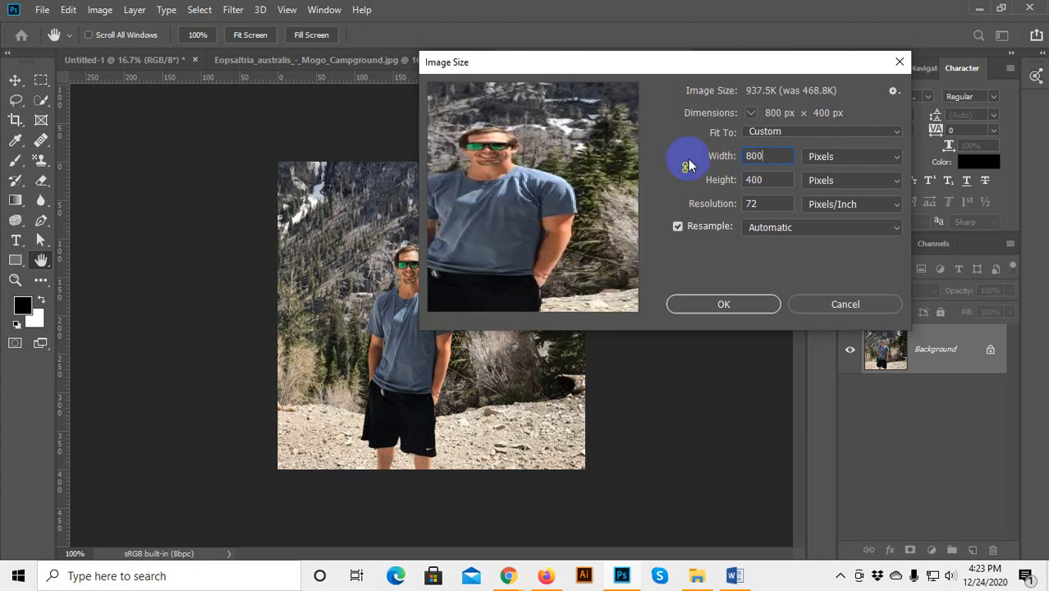
left_click(703, 176)
type("800")
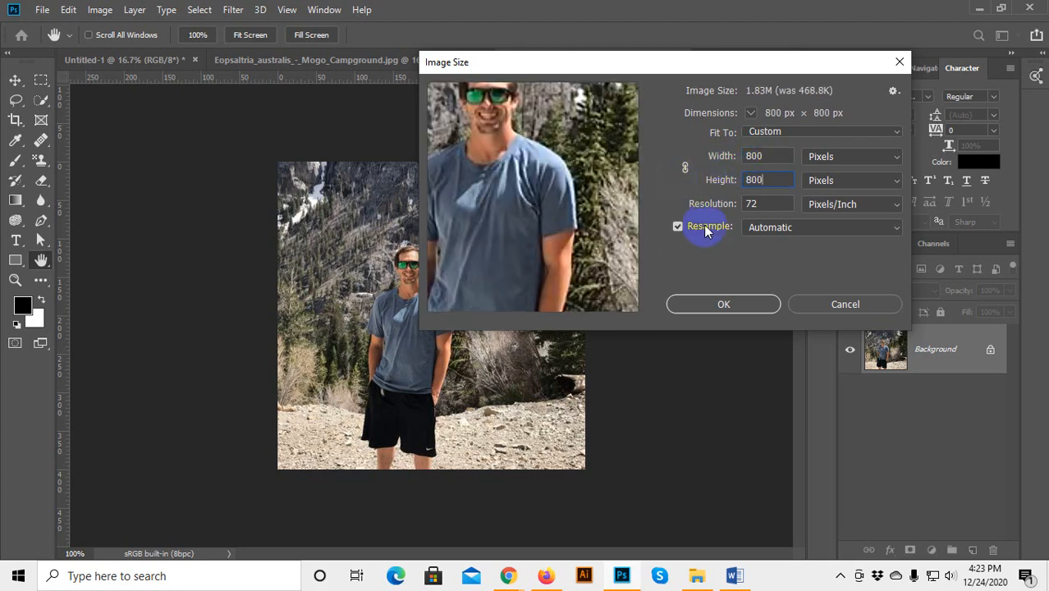
Set the resampling method to Preserve Details 2.0 with Reduce Noise at 19%.
left_click(777, 228)
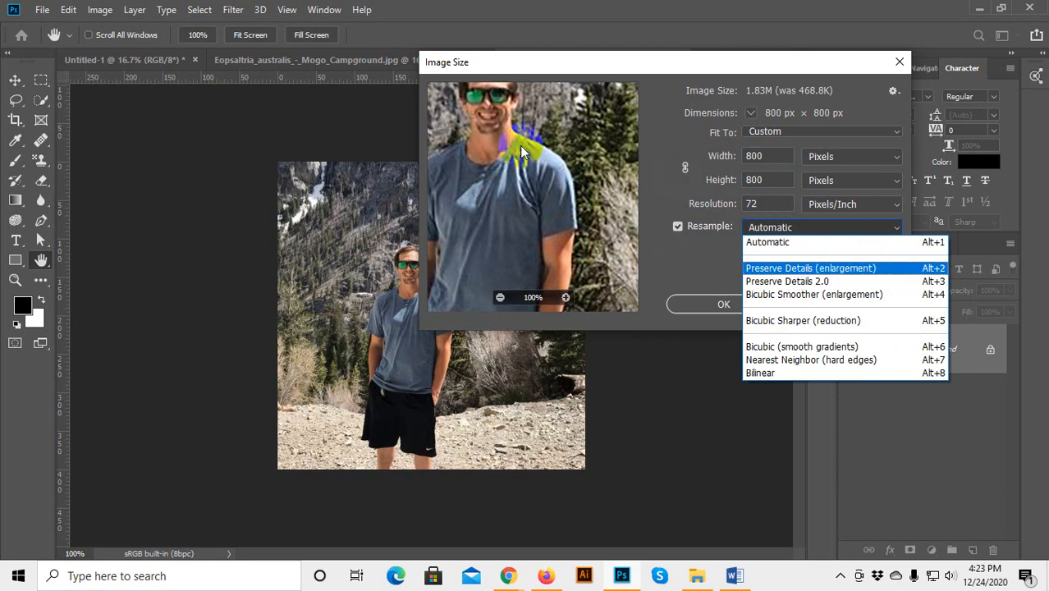
left_click(544, 192)
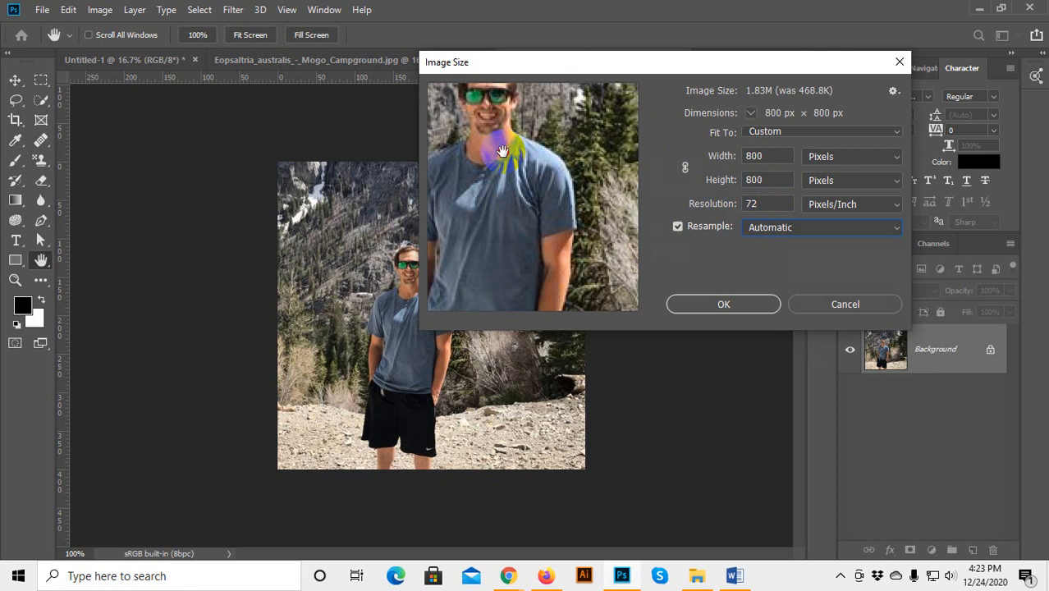
left_click_drag(499, 140, 534, 211)
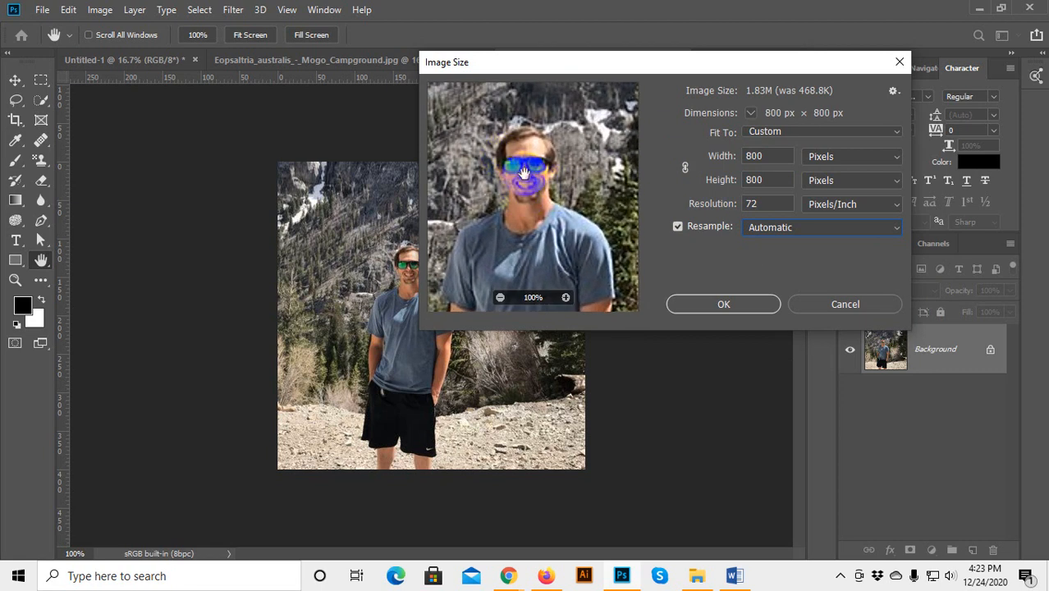
left_click(780, 228)
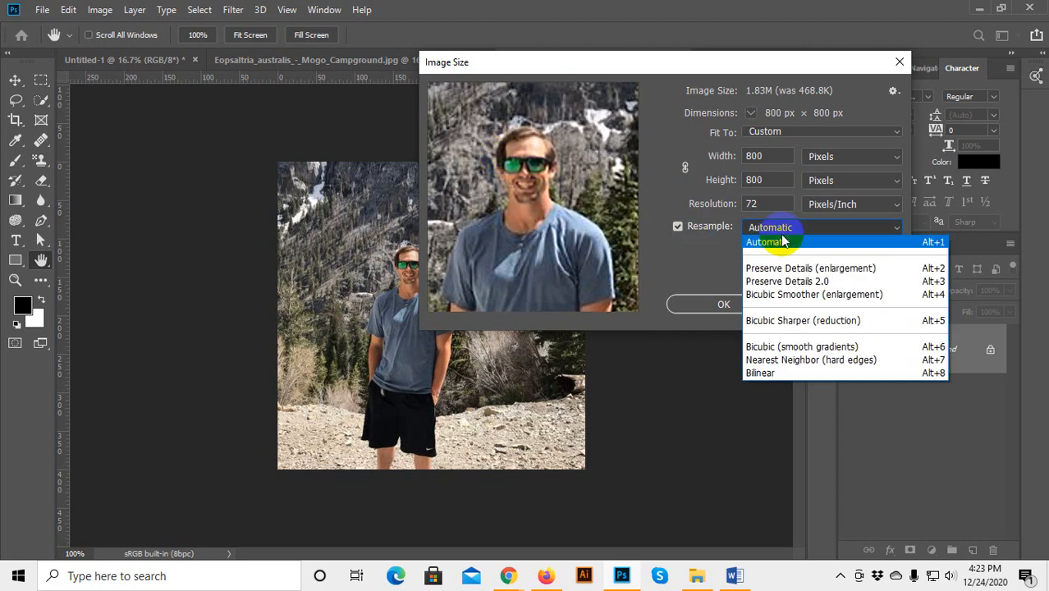
left_click(784, 282)
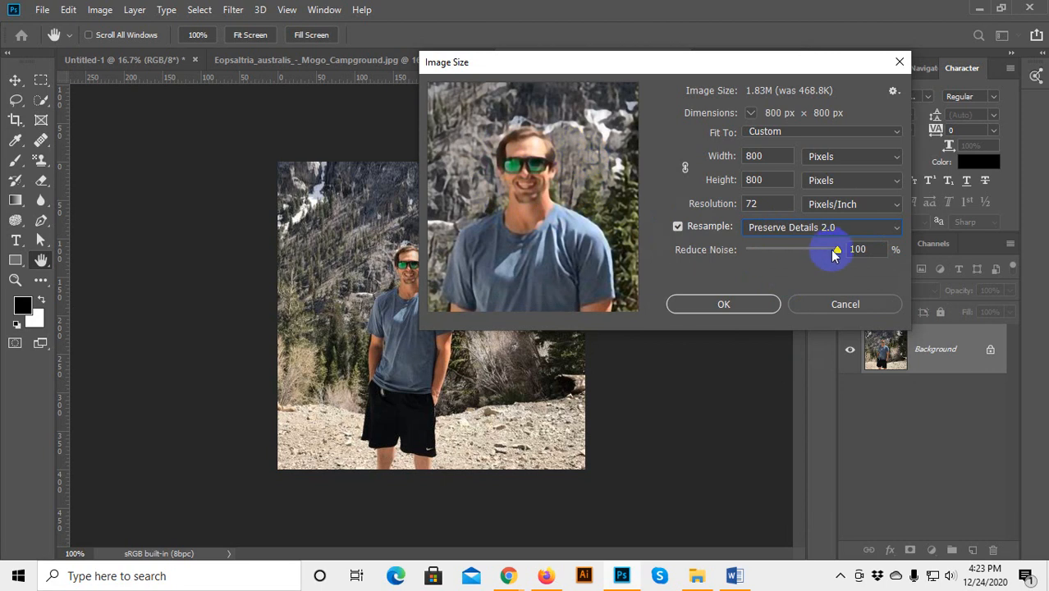
left_click_drag(837, 254, 791, 256)
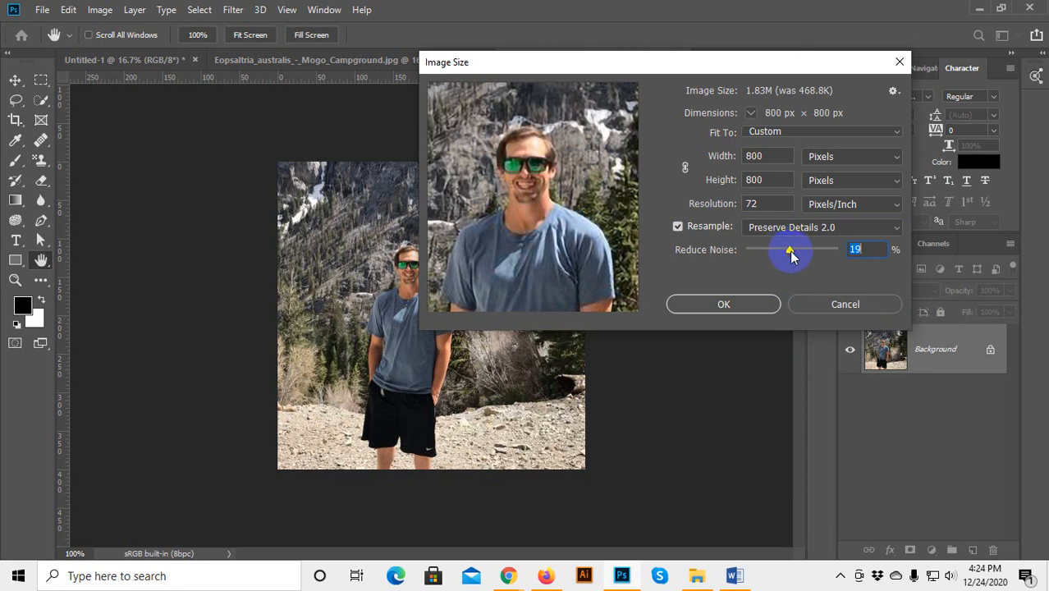
Compare Automatic resampling with Preserve Details 2.0 in the preview, and apply the resize using Preserve Details 2.0.
left_click_drag(505, 212, 525, 213)
left_click(756, 236)
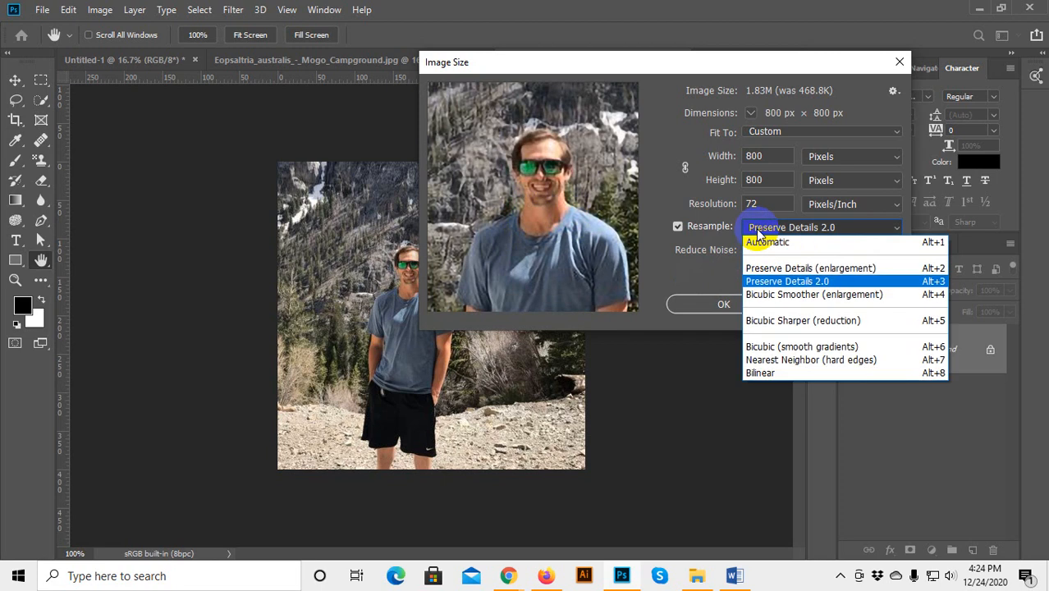
left_click(763, 243)
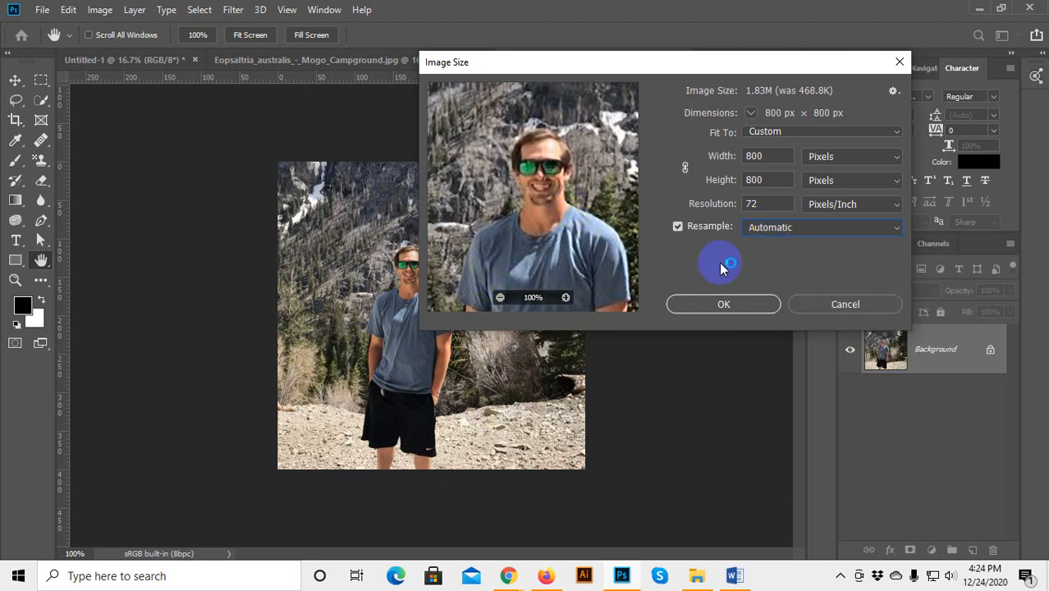
left_click(765, 226)
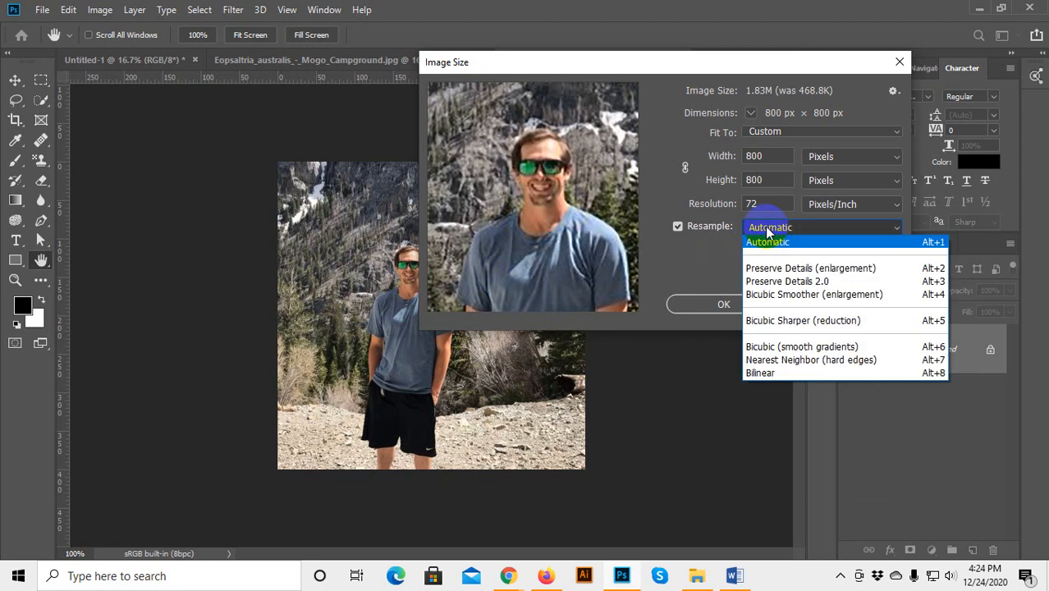
left_click(783, 282)
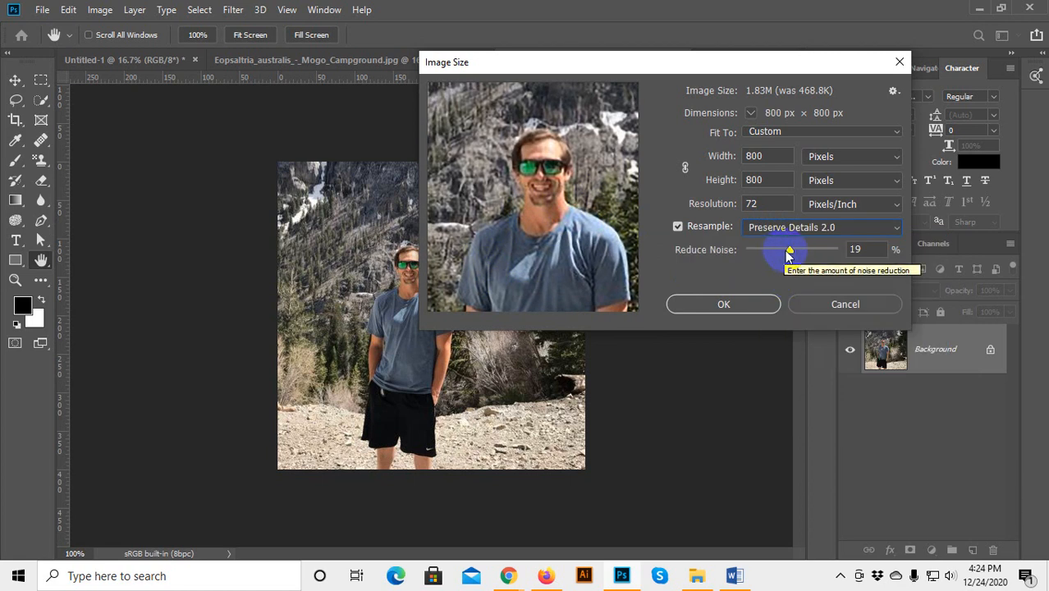
left_click(741, 302)
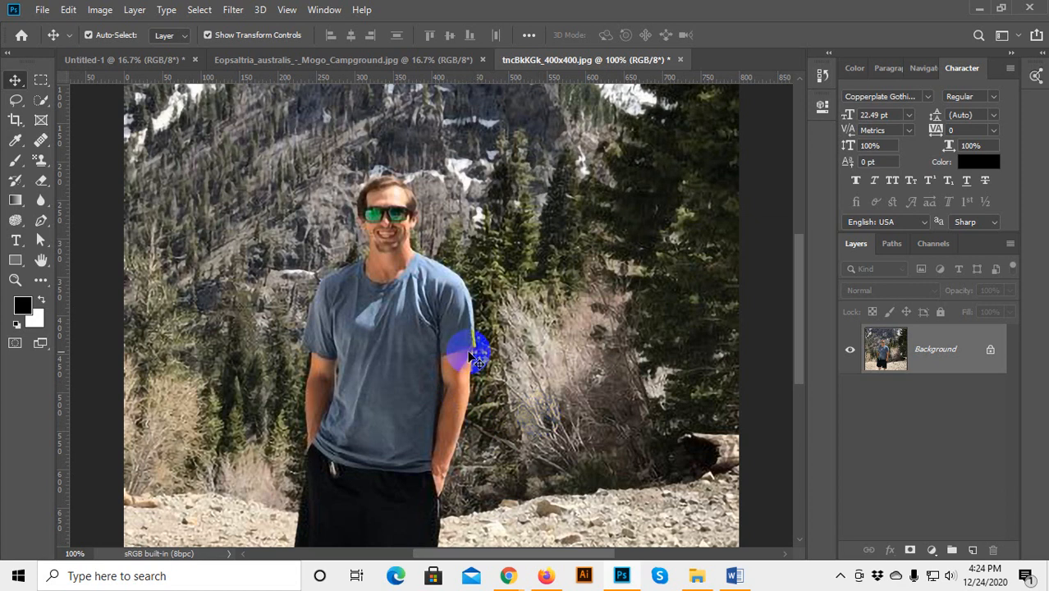
Review the available resampling methods in Image Size without applying a change.
left_click(620, 577)
mouse_move(620, 577)
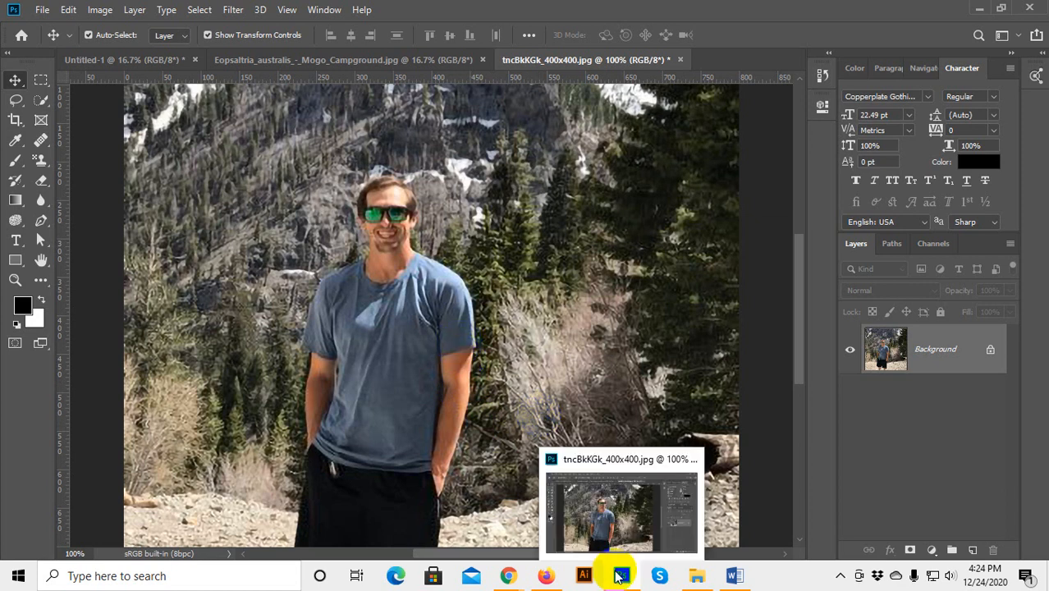
left_click(595, 509)
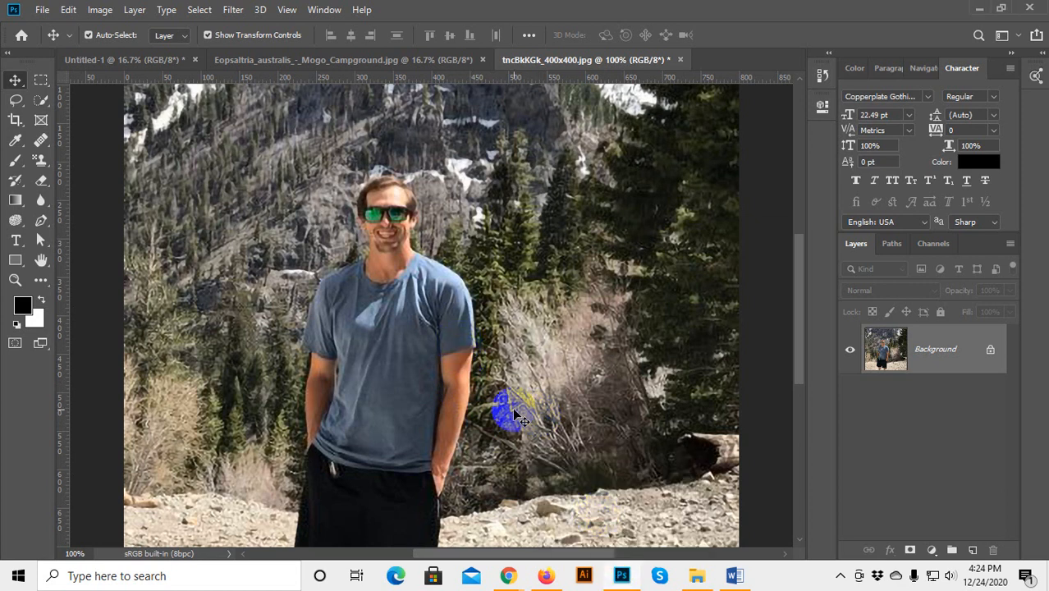
key("ctrl+alt+i")
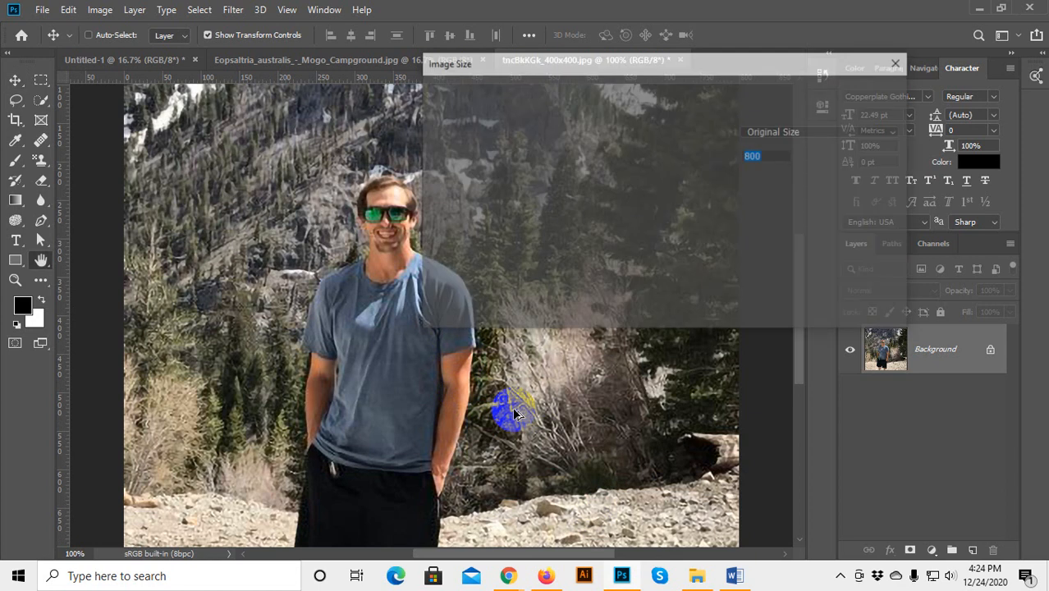
left_click(766, 237)
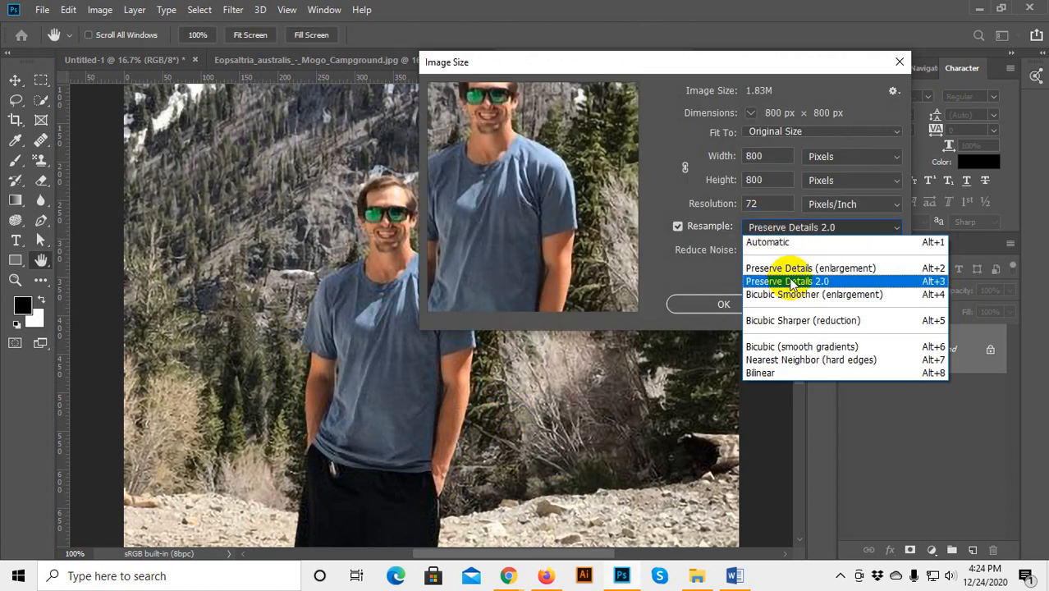
left_click(762, 229)
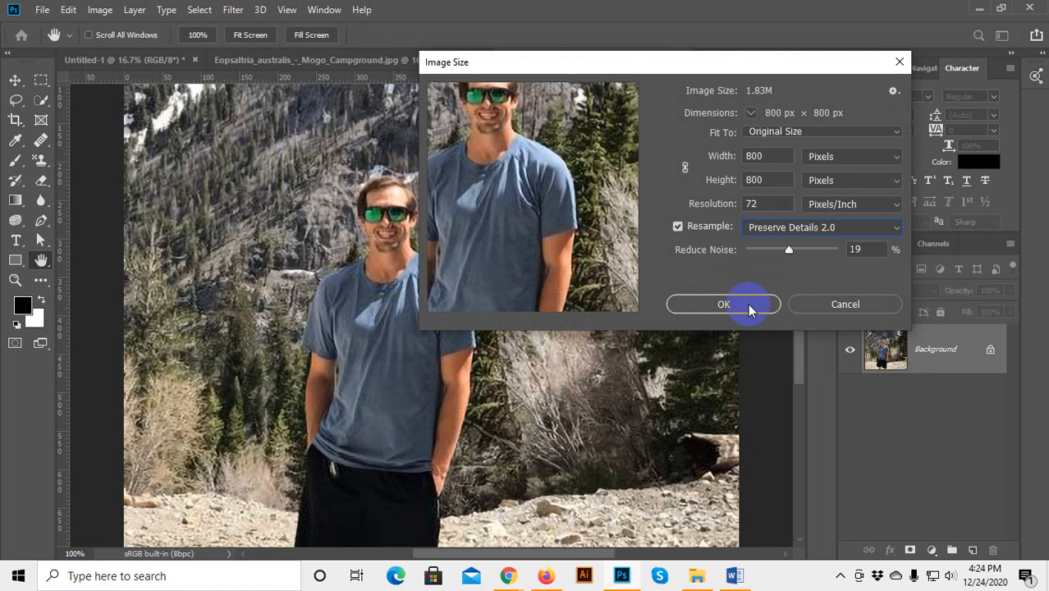
left_click(820, 304)
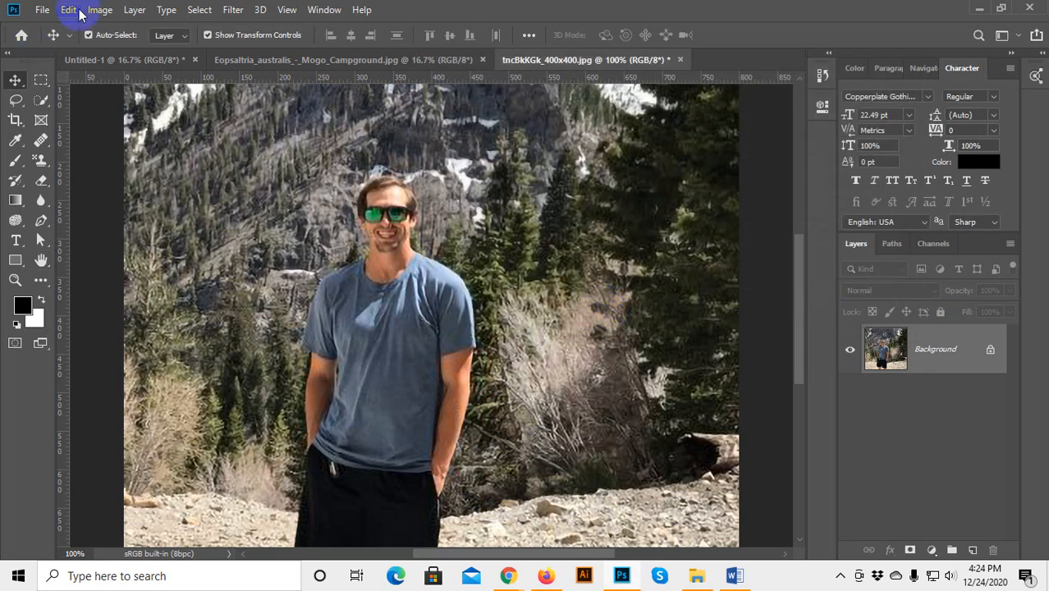
Open the General preferences and review the available Image Interpolation methods.
left_click(69, 10)
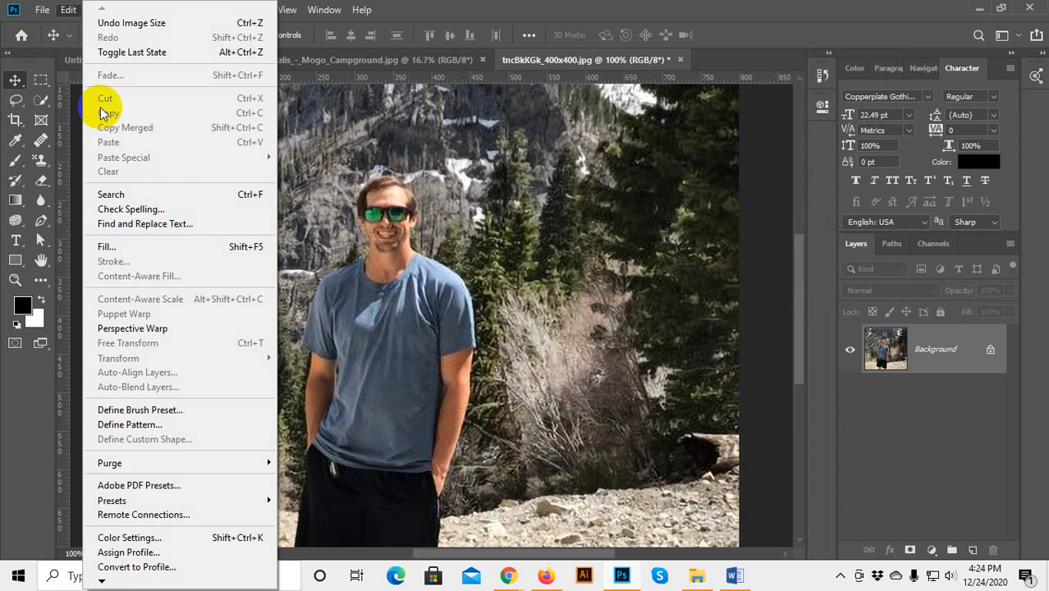
mouse_move(102, 579)
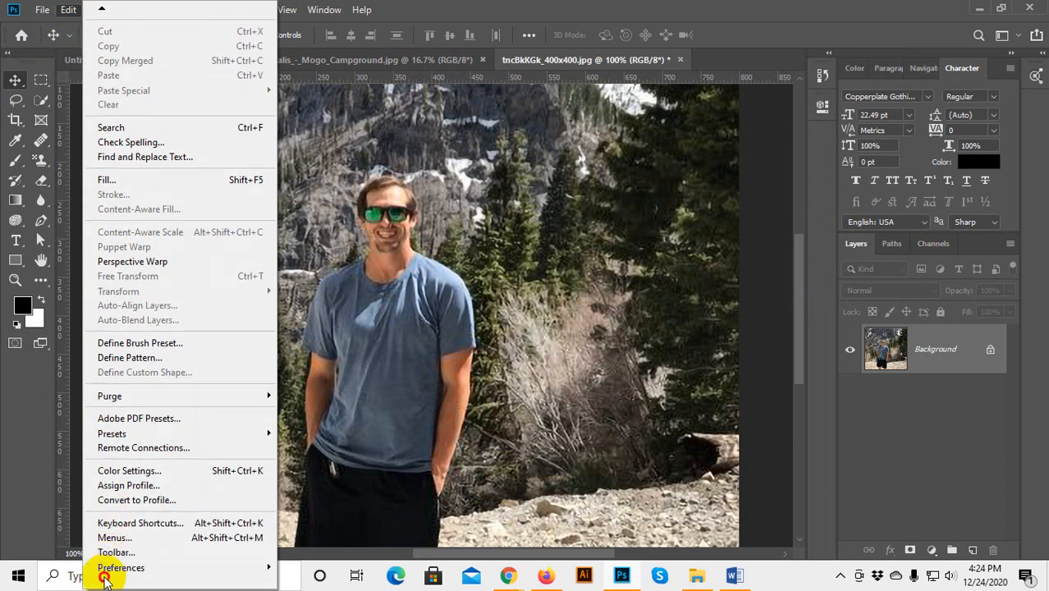
mouse_move(271, 567)
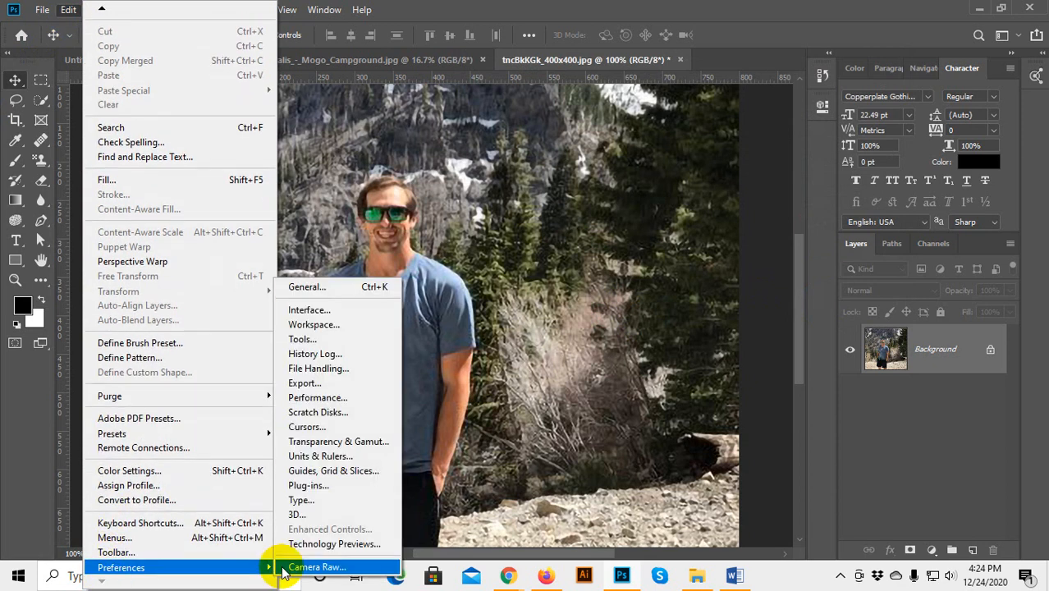
left_click(343, 291)
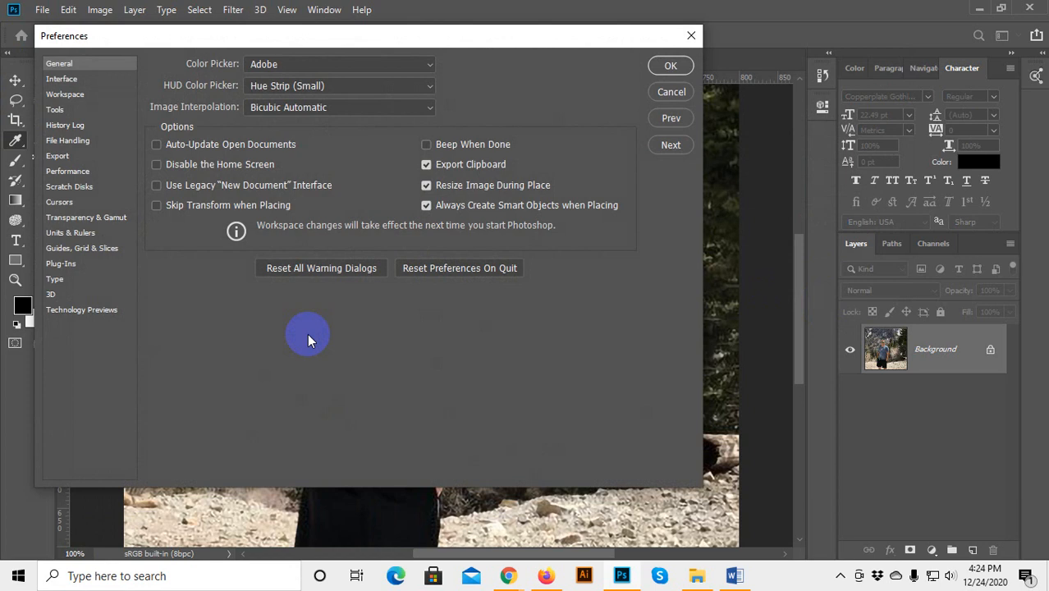
left_click(344, 109)
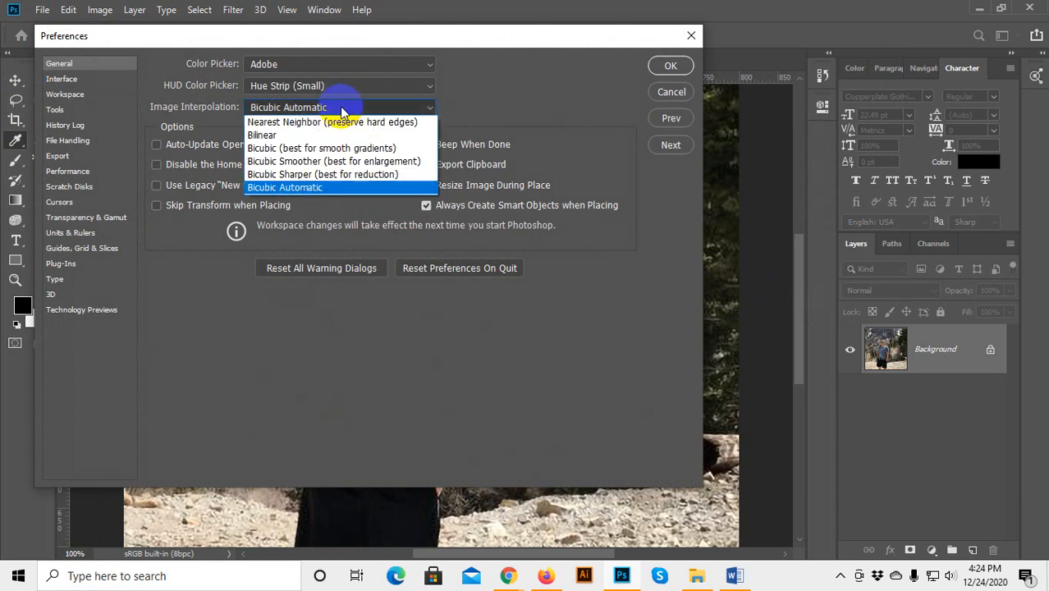
left_click(343, 108)
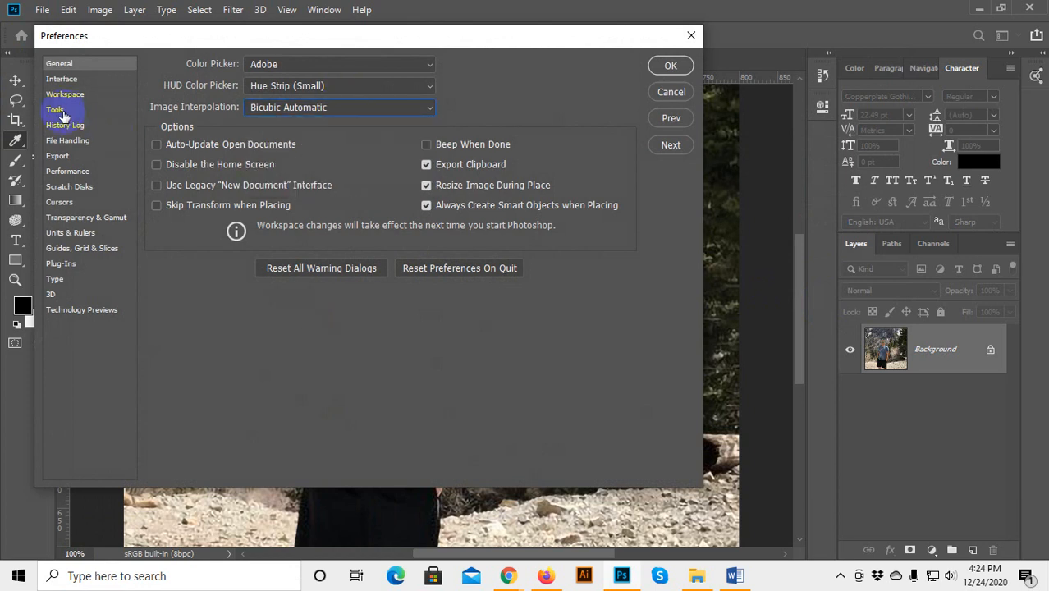
Review the Interface, Workspace, Performance and Technology Previews preferences, and close the preferences without changing anything.
left_click(74, 80)
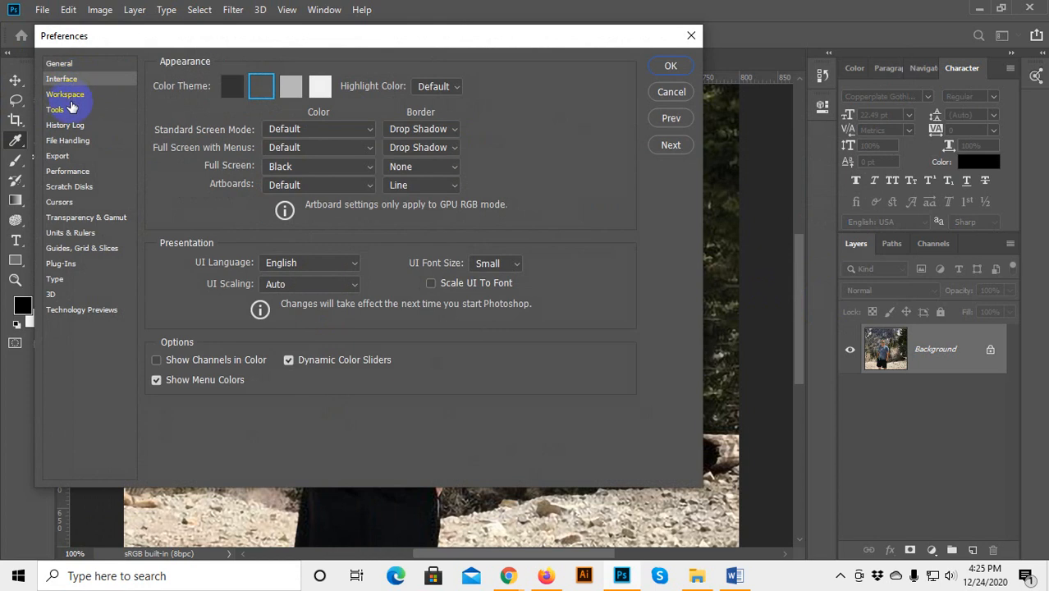
left_click(70, 98)
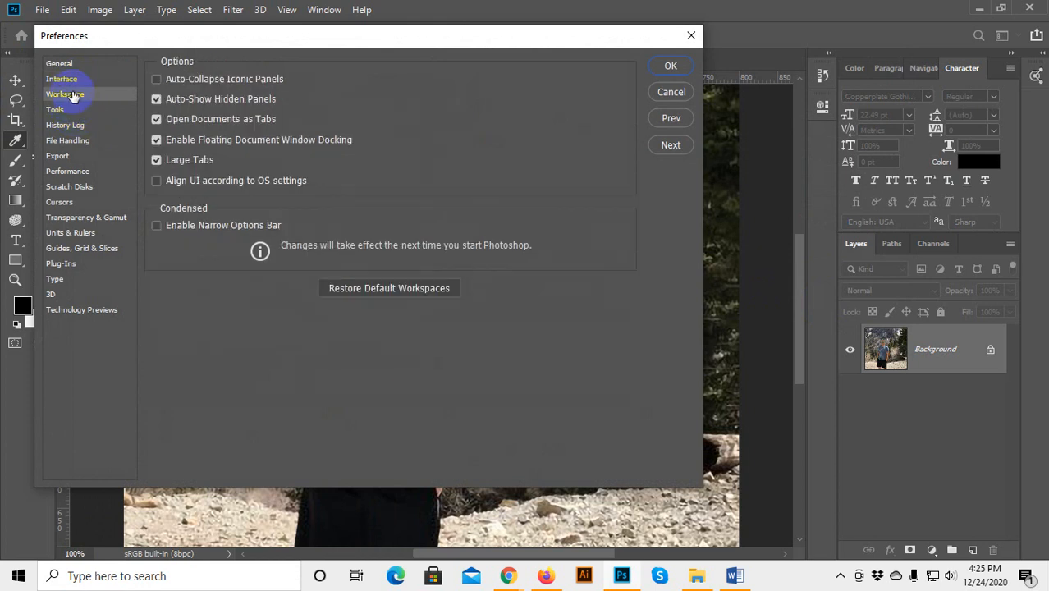
left_click(69, 173)
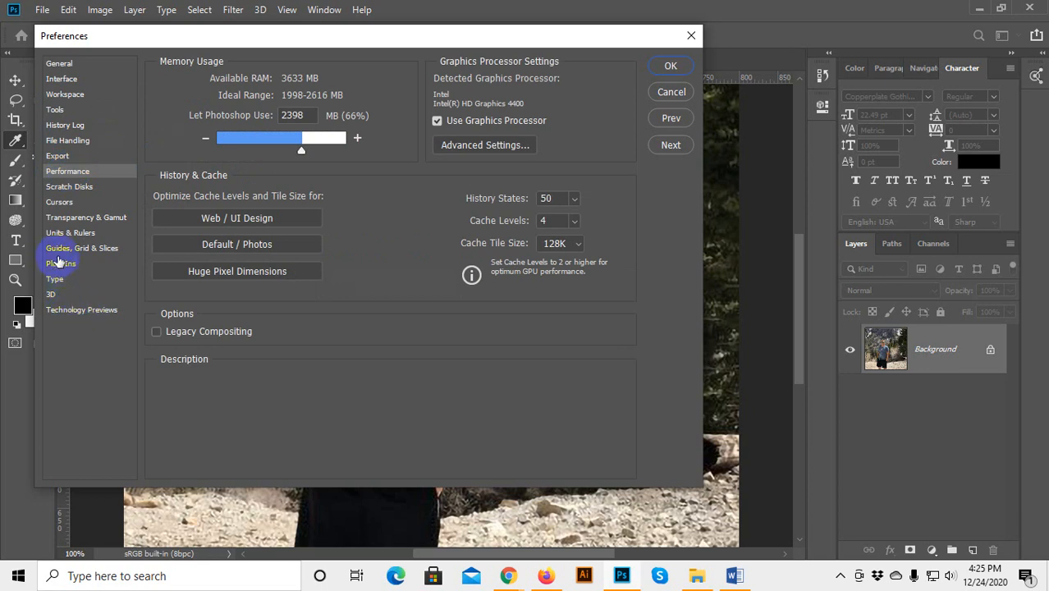
left_click(72, 312)
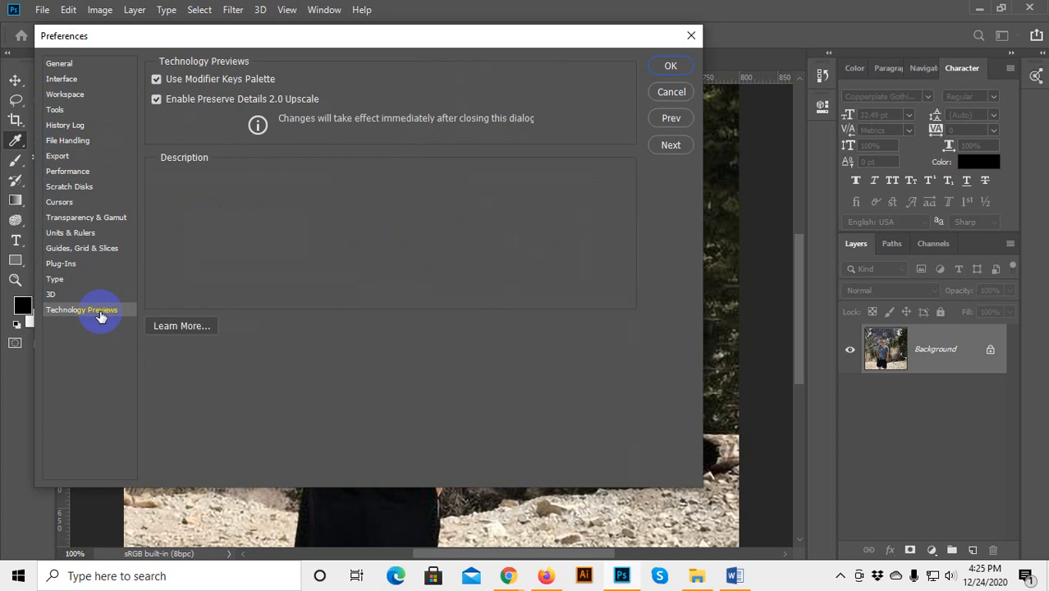
mouse_move(154, 106)
left_click(692, 36)
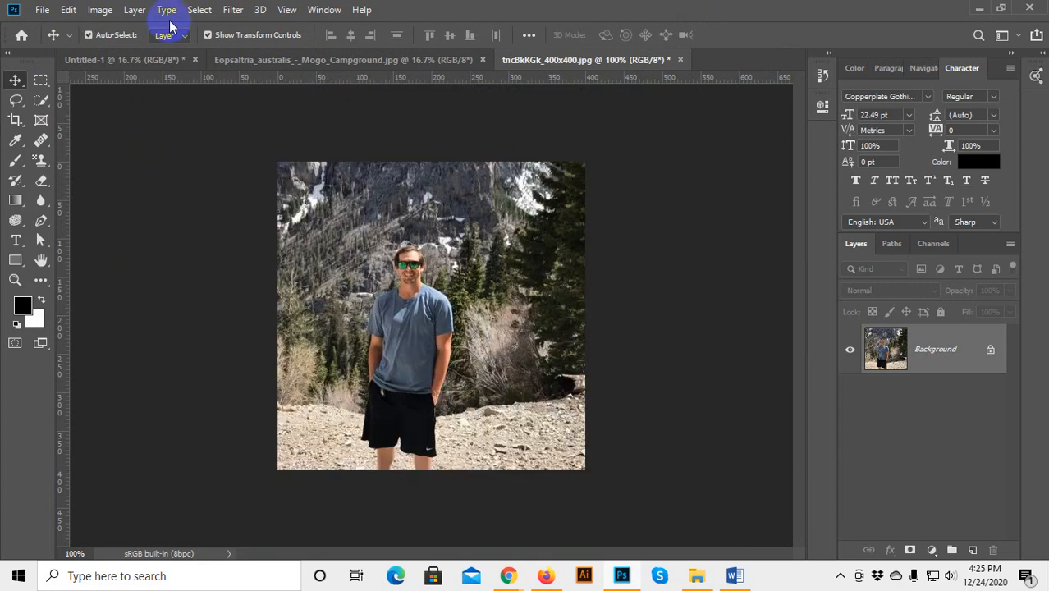
Try a width of 800 pixels in the photo's Image Size settings, and return the width to 400 pixels.
left_click(101, 9)
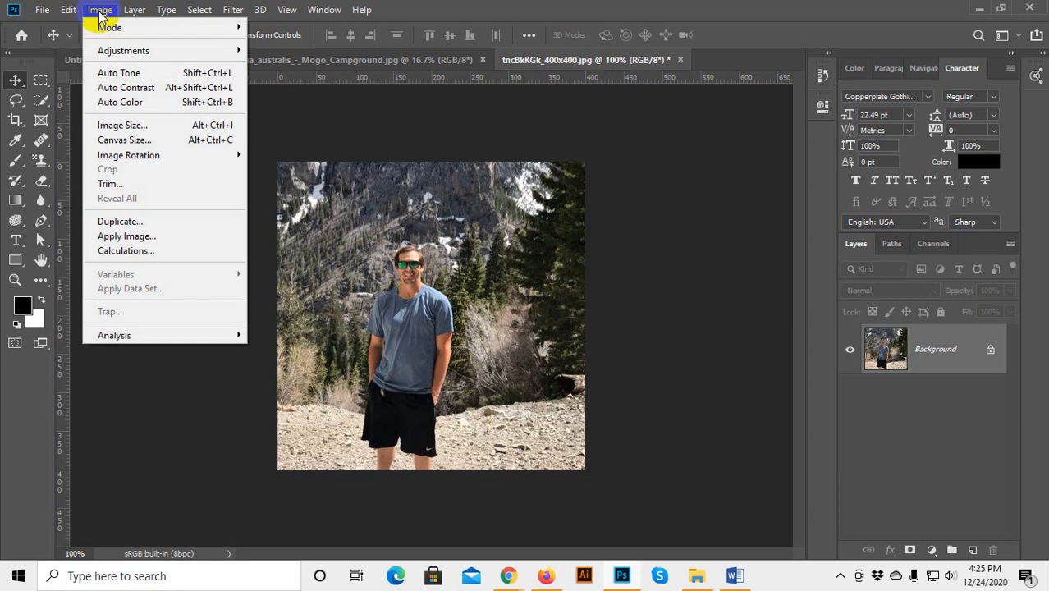
left_click(141, 129)
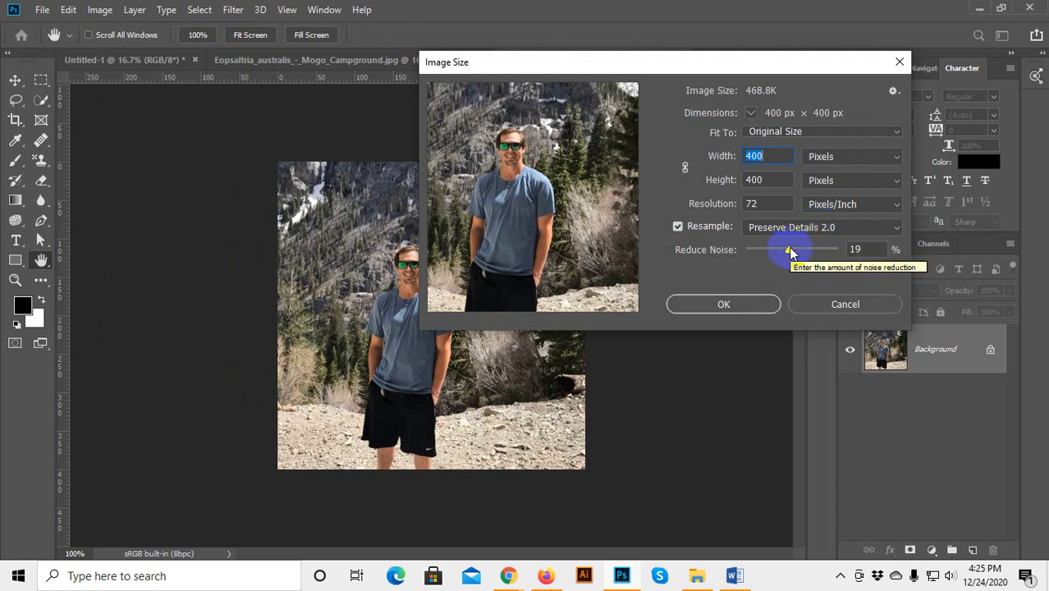
type("800")
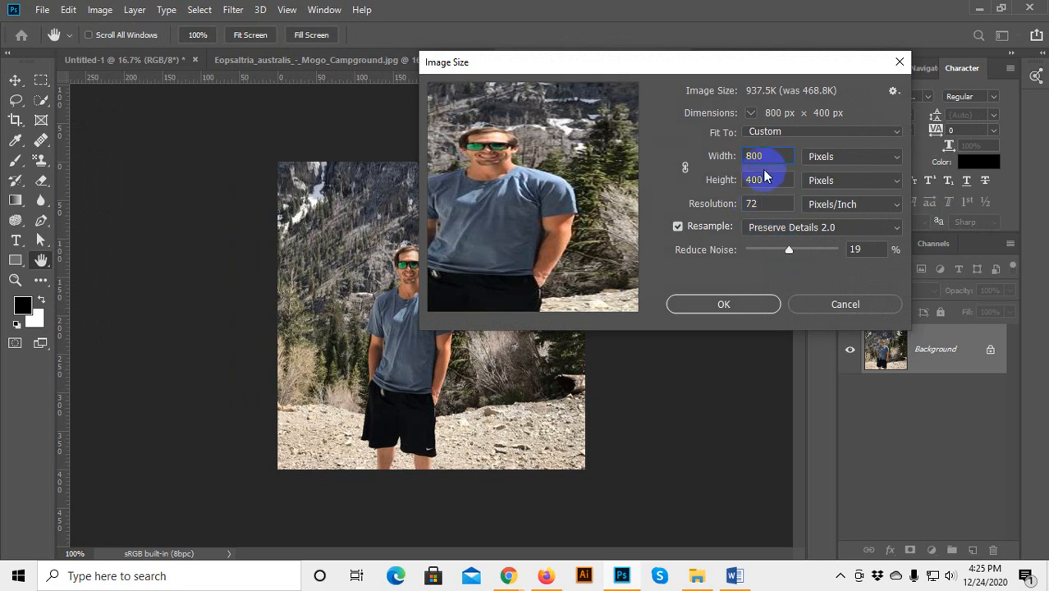
key("BackSpace")
key("BackSpace")
key("BackSpace")
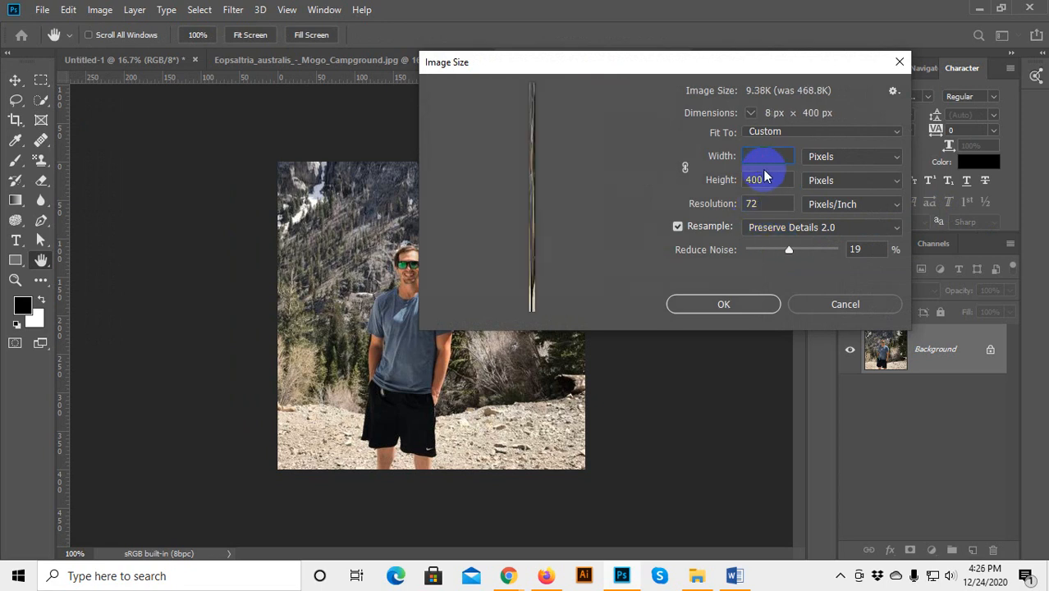
type("400")
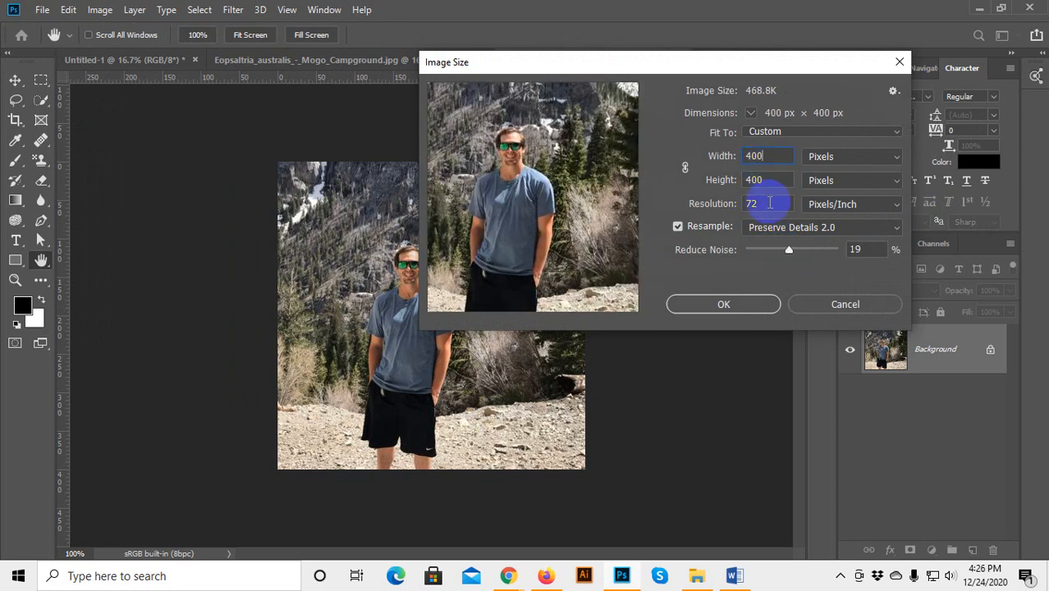
Set the photo's resolution to 150 pixels/inch and Reduce Noise to 100%, and apply the resize with Preserve Details 2.0.
left_click(702, 205)
type("150")
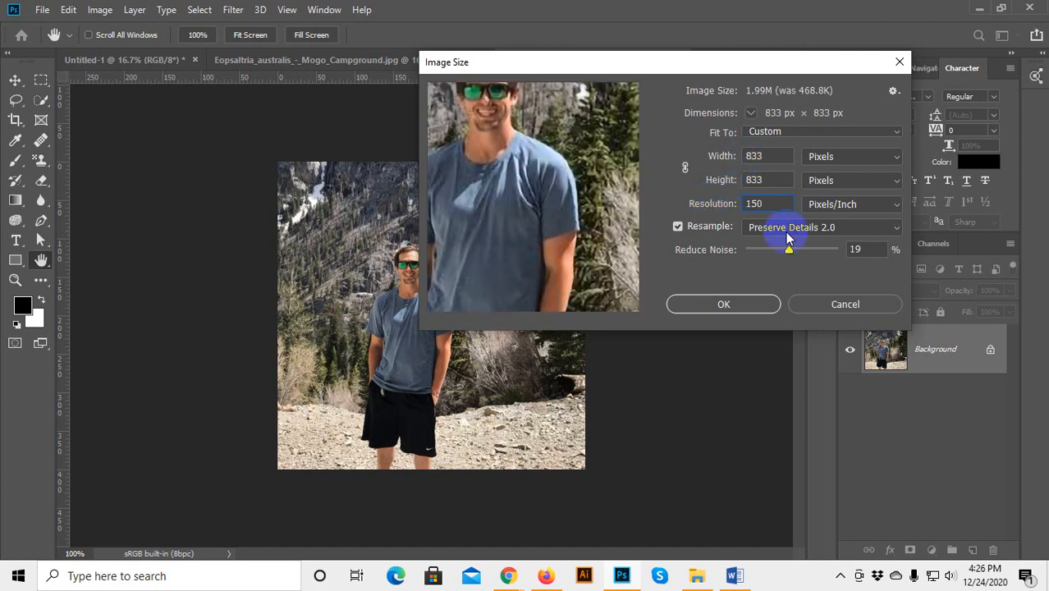
left_click_drag(786, 254, 837, 249)
left_click(748, 303)
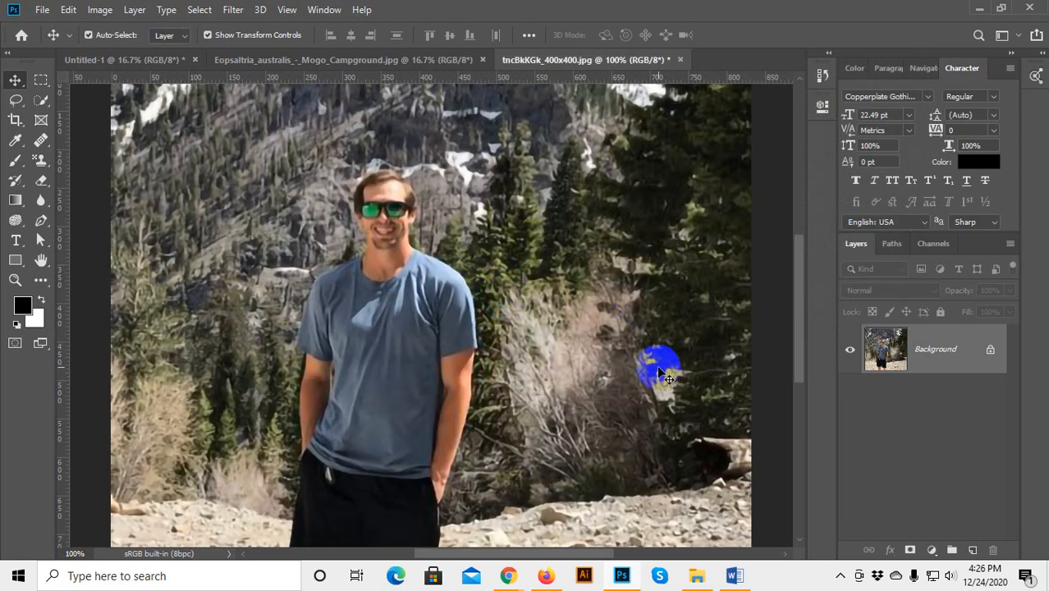
Set Reduce Noise to 0% in Image Size for the enlarged photo and apply it.
key("ctrl+minus")
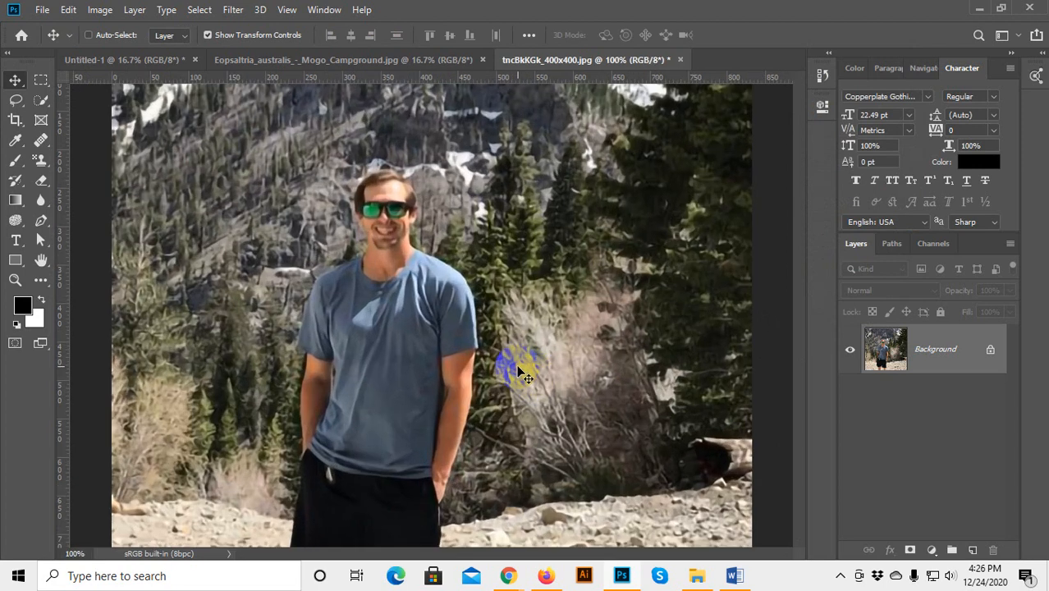
key("ctrl+plus")
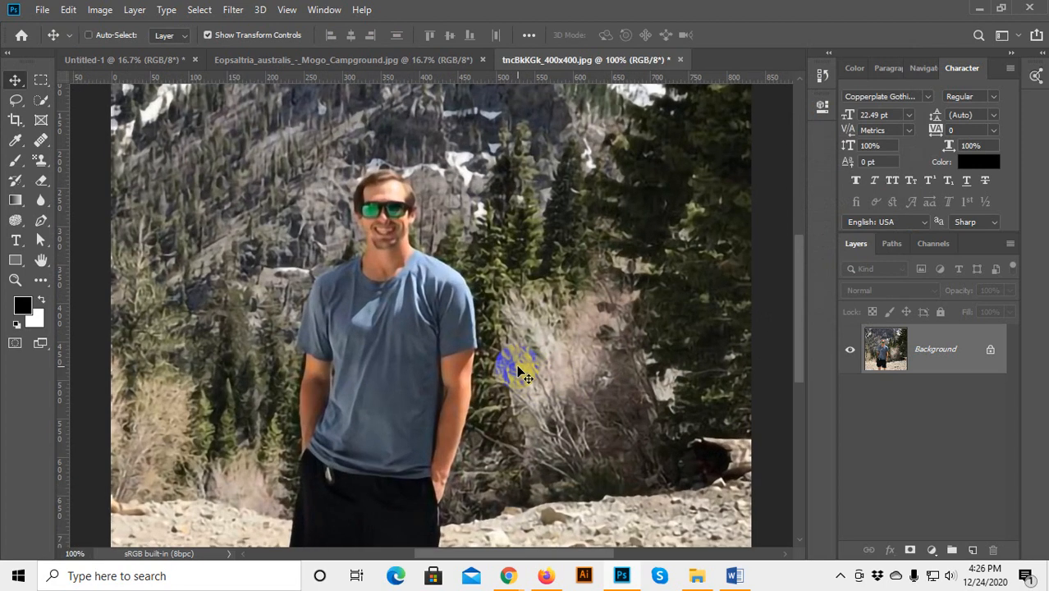
key("ctrl+alt+i")
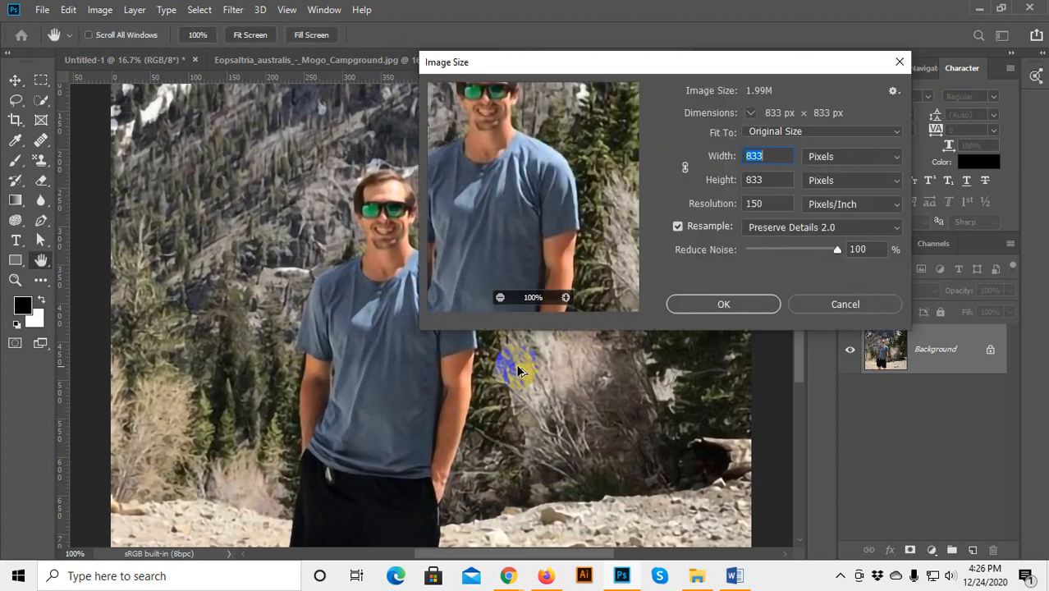
left_click_drag(801, 247, 740, 251)
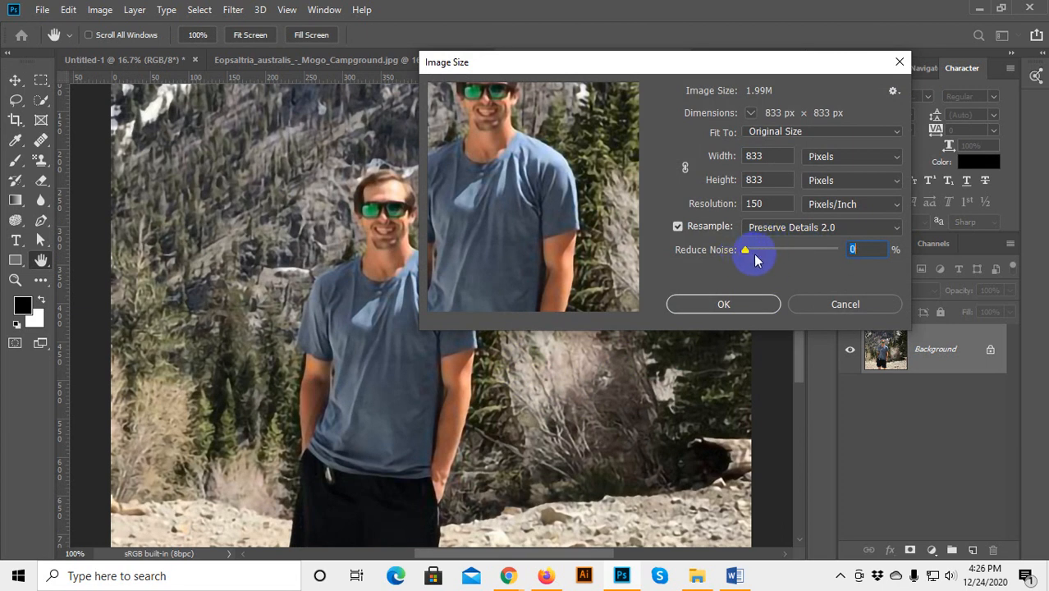
left_click(723, 300)
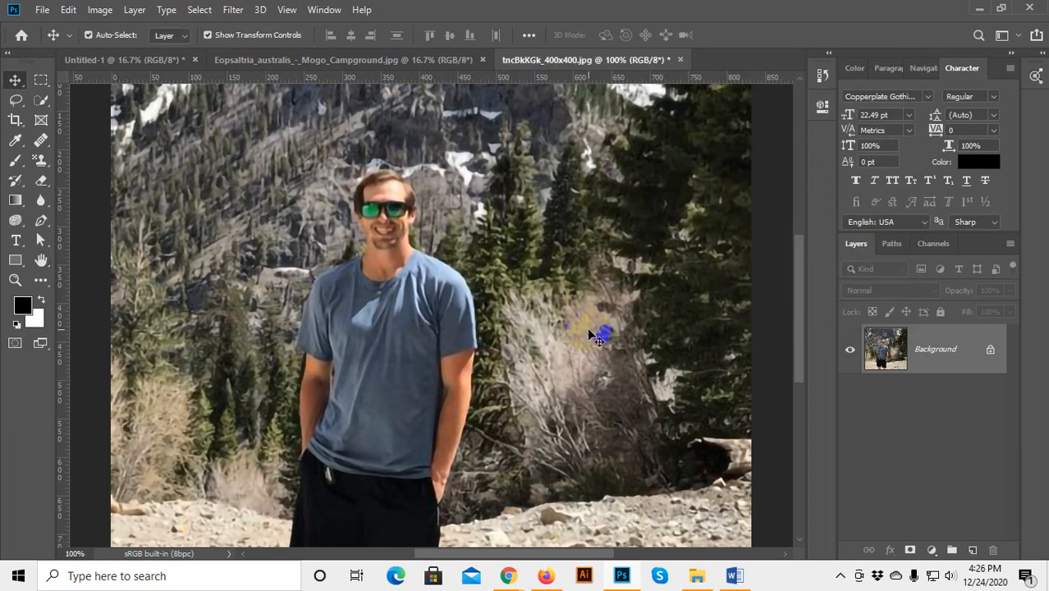
Examine the enlarged photo's detail at several magnifications, and undo the Preserve Details 2.0 enlargement.
key("ctrl+minus")
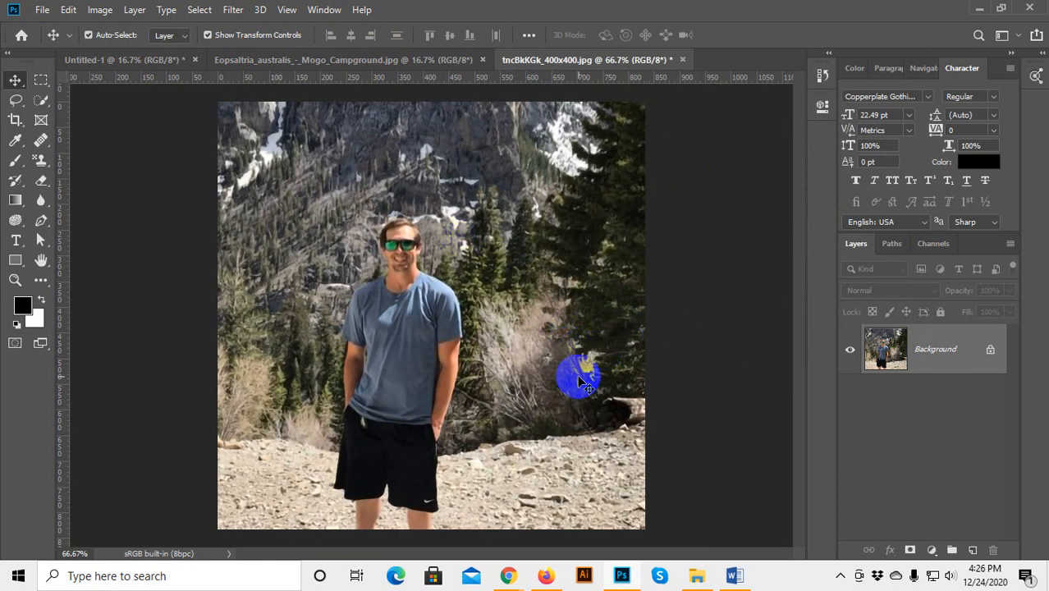
scroll(577, 374, "up", 1)
scroll(577, 375, "down", 1)
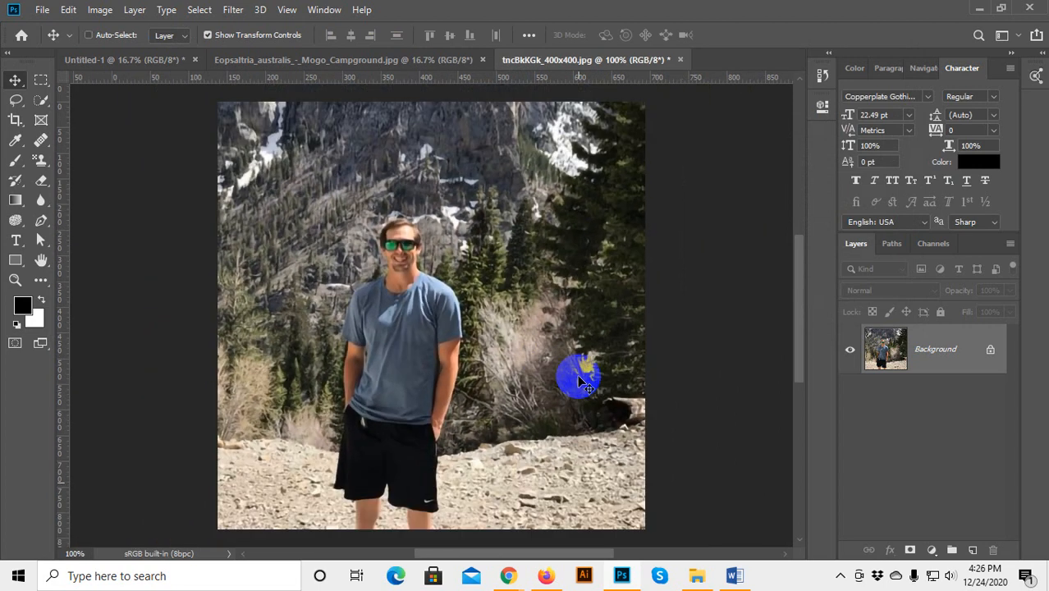
scroll(579, 380, "down", 1)
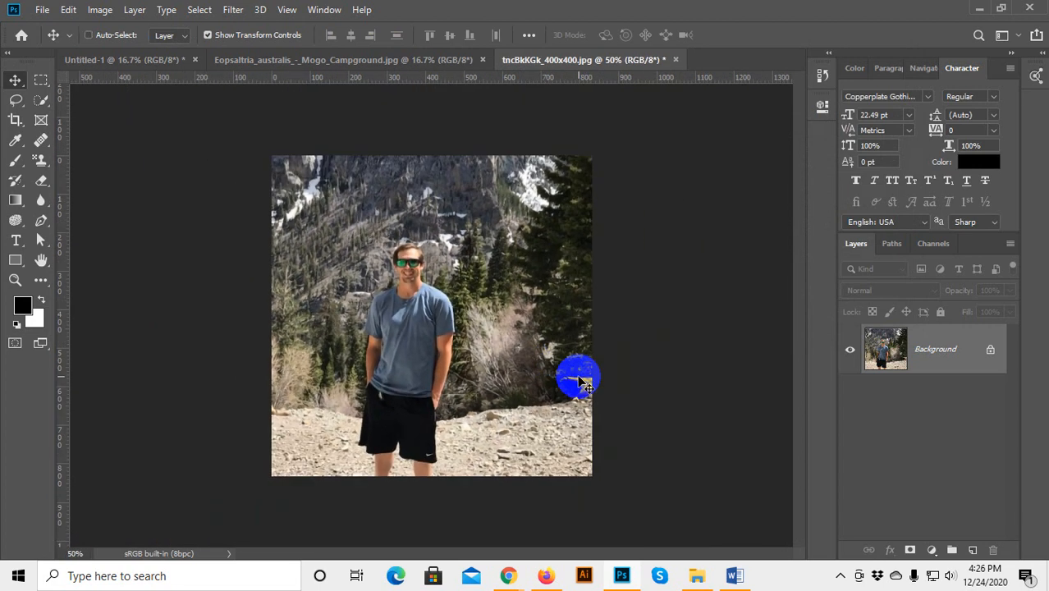
scroll(578, 380, "up", 1)
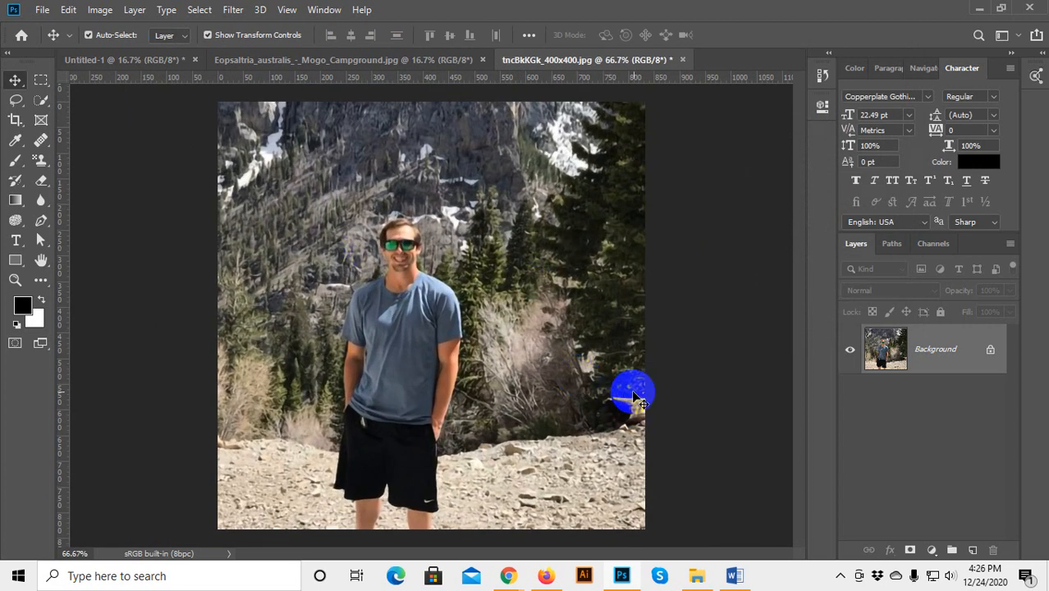
key("ctrl")
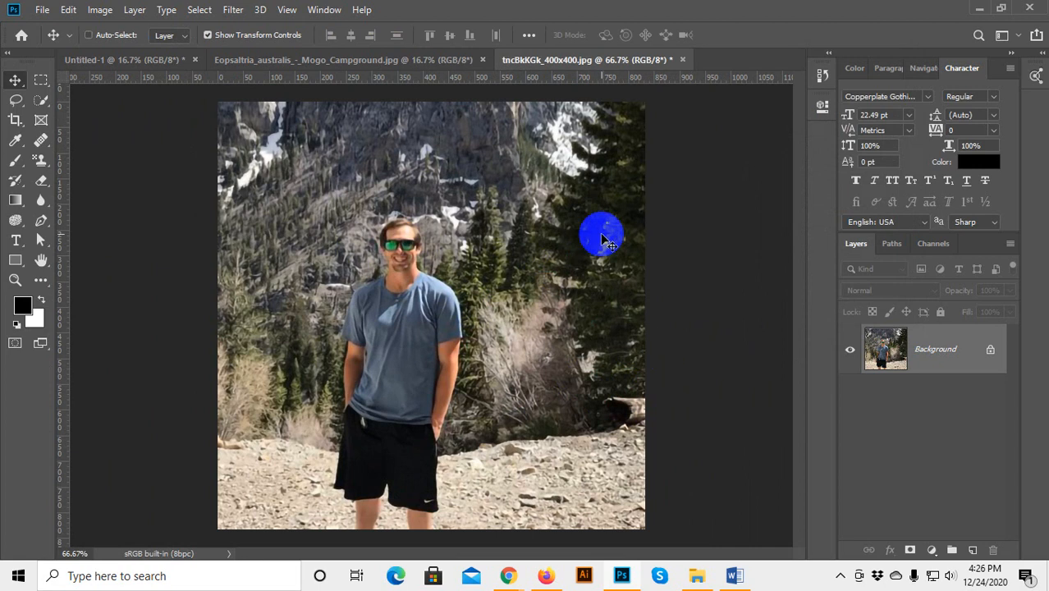
scroll(601, 238, "up", 2)
scroll(602, 238, "down", 1)
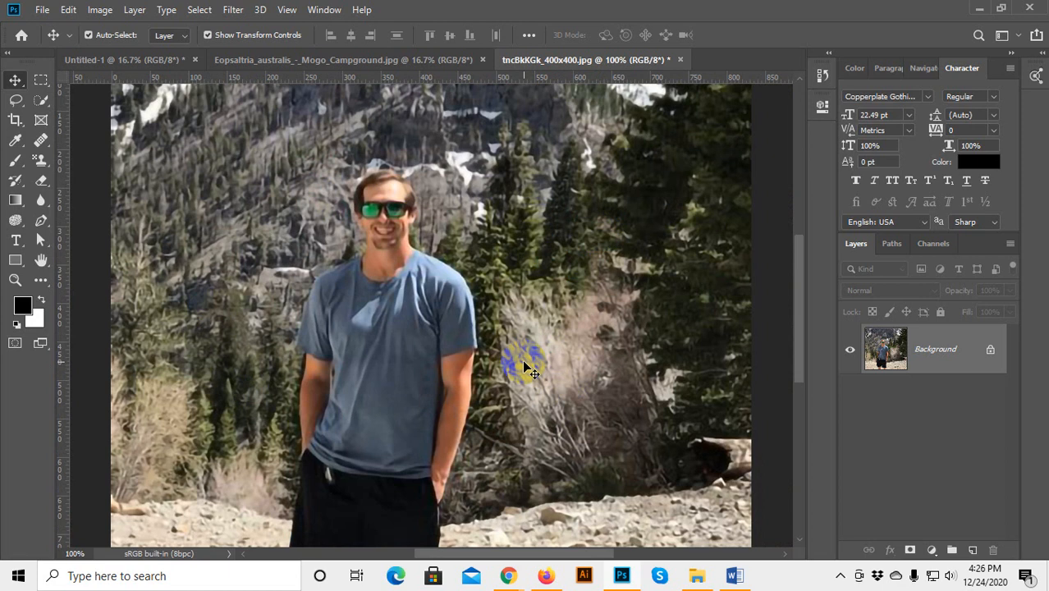
scroll(528, 370, "down", 1)
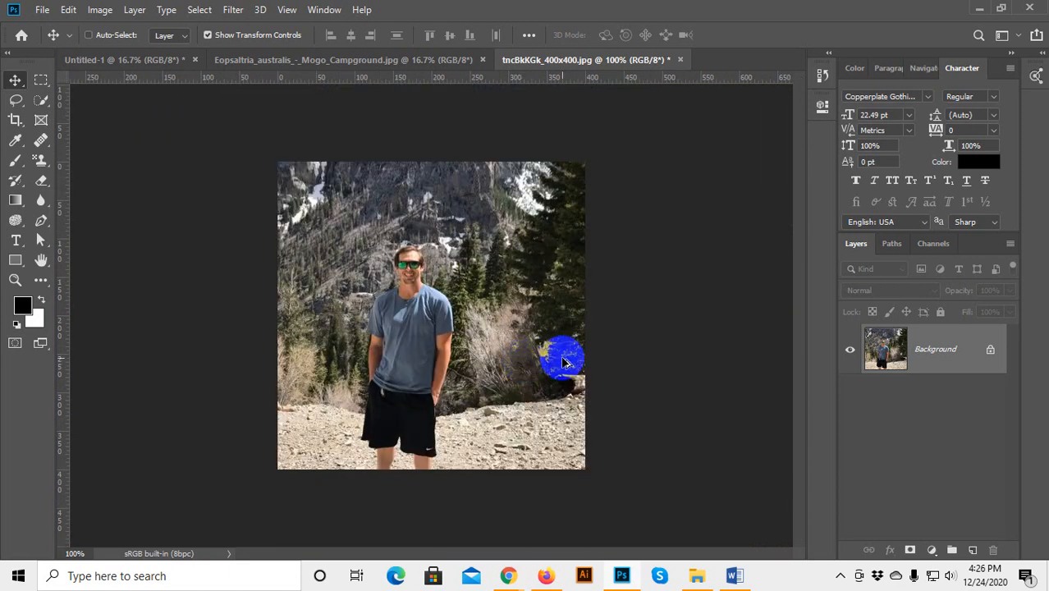
Enlarge the photo in Image Size with Automatic resampling and a resolution of 150 pixels/inch.
key("ctrl+alt+i")
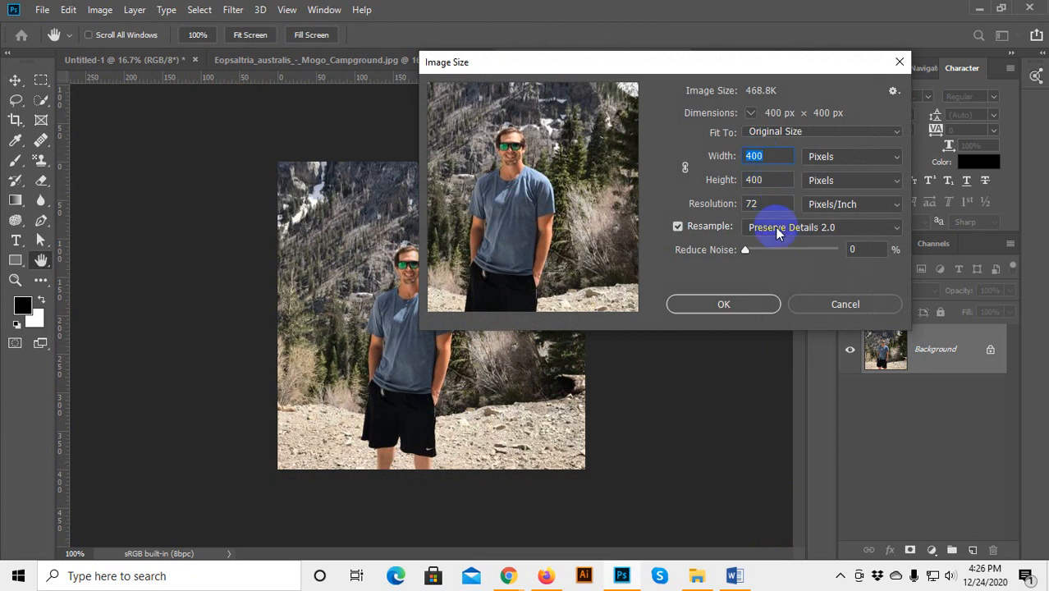
left_click(777, 227)
left_click(772, 242)
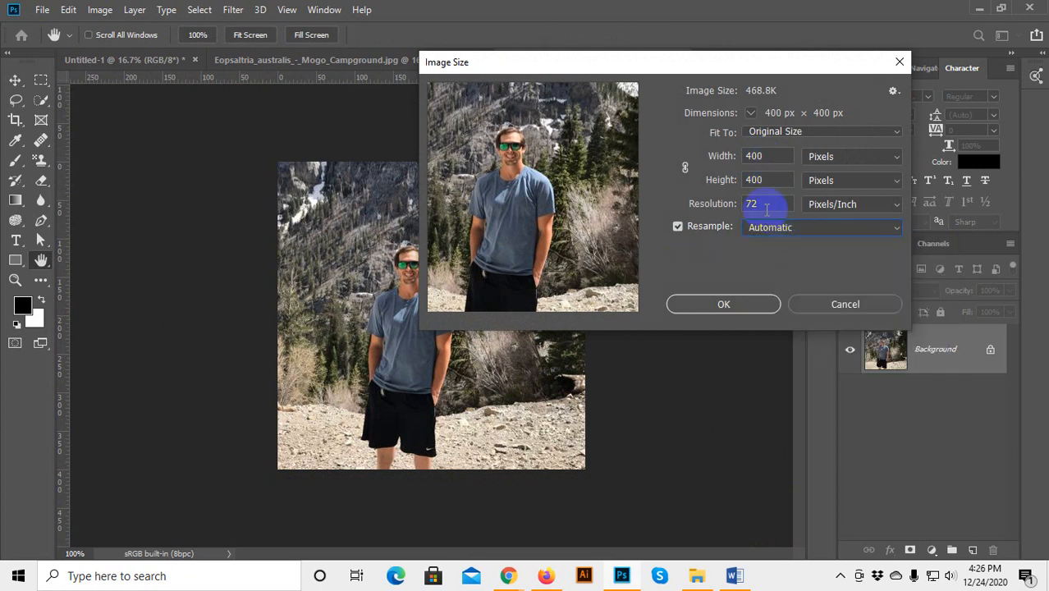
left_click_drag(763, 205, 672, 205)
type("150")
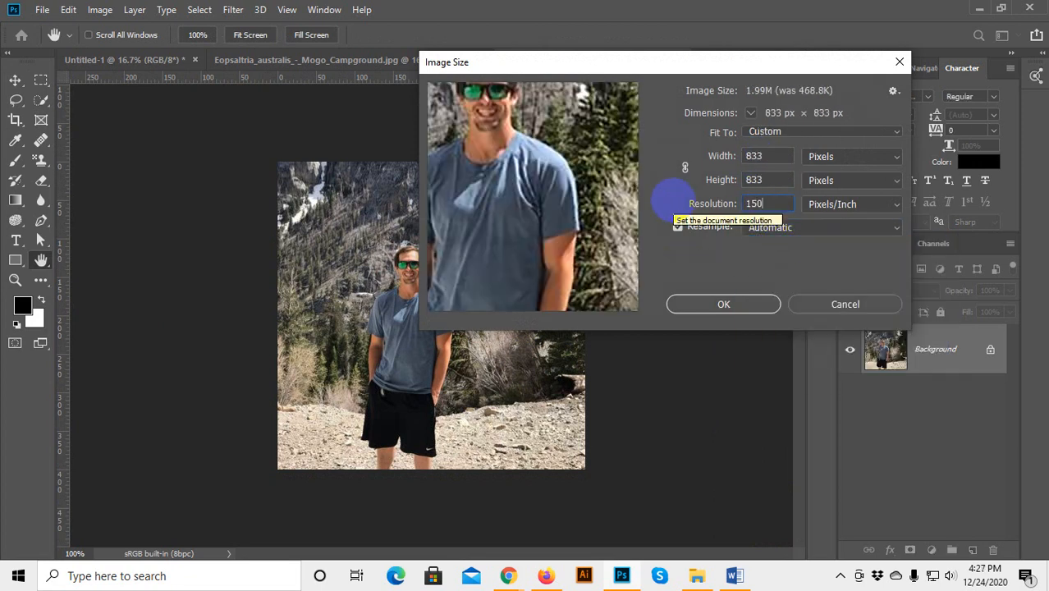
left_click(695, 303)
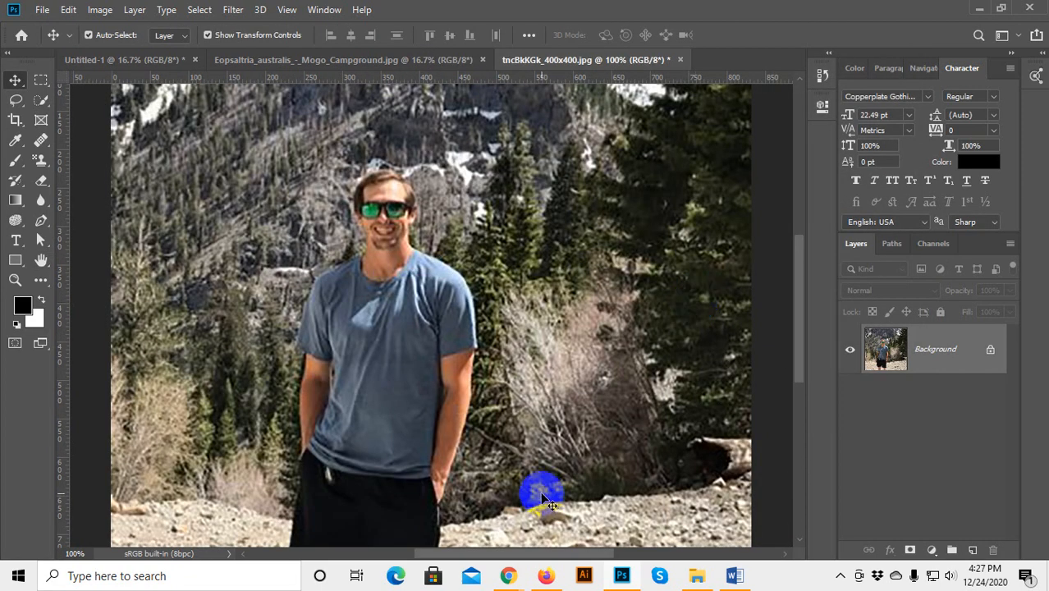
scroll(542, 497, "down", 2)
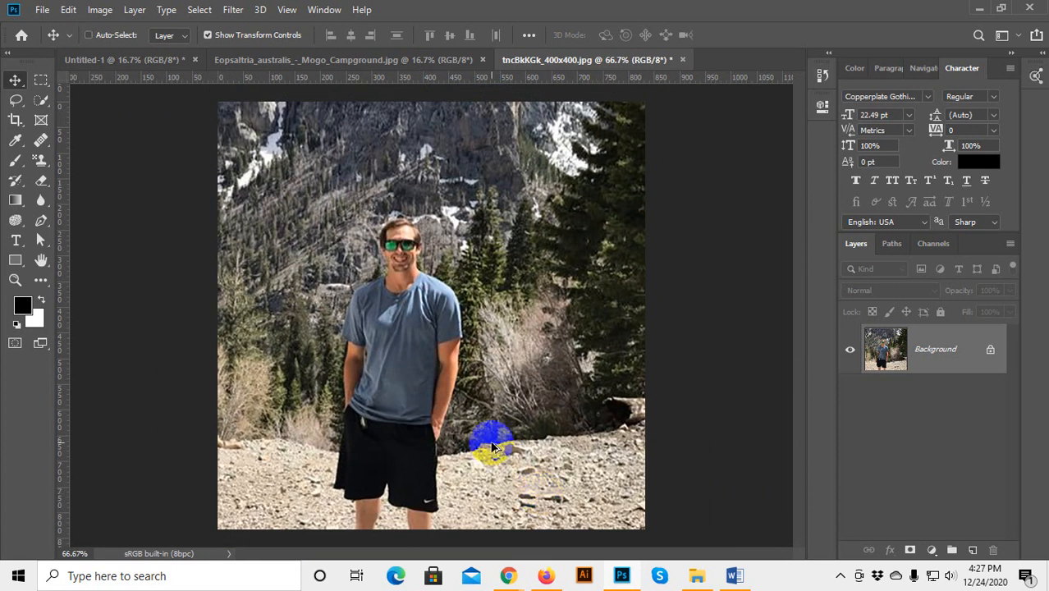
Set the photo's resampling method to Preserve Details 2.0 in Image Size and apply it.
key("ctrl+alt+i")
left_click(768, 228)
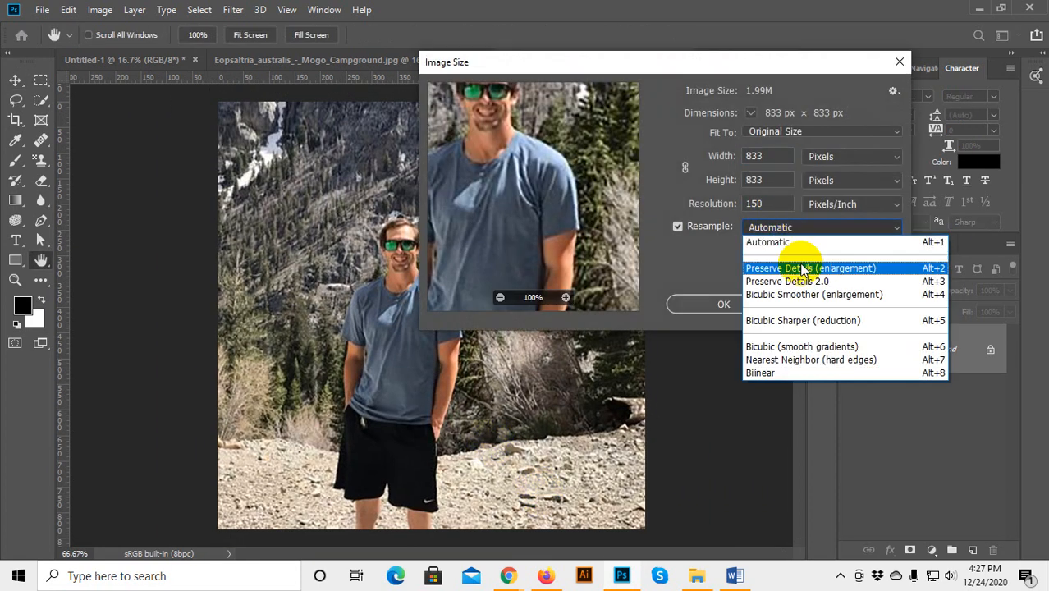
left_click(790, 281)
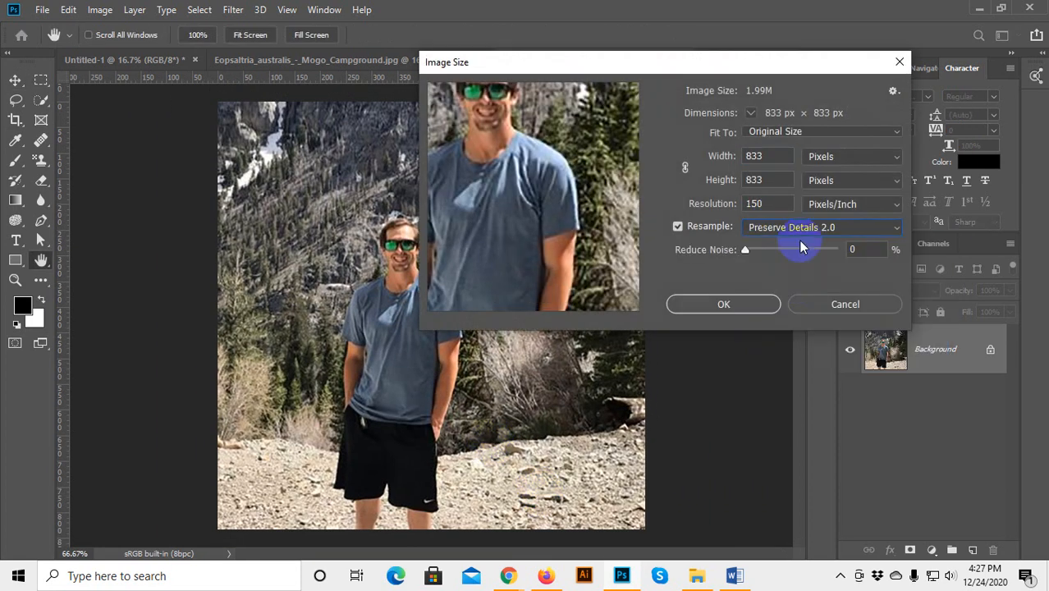
left_click(746, 307)
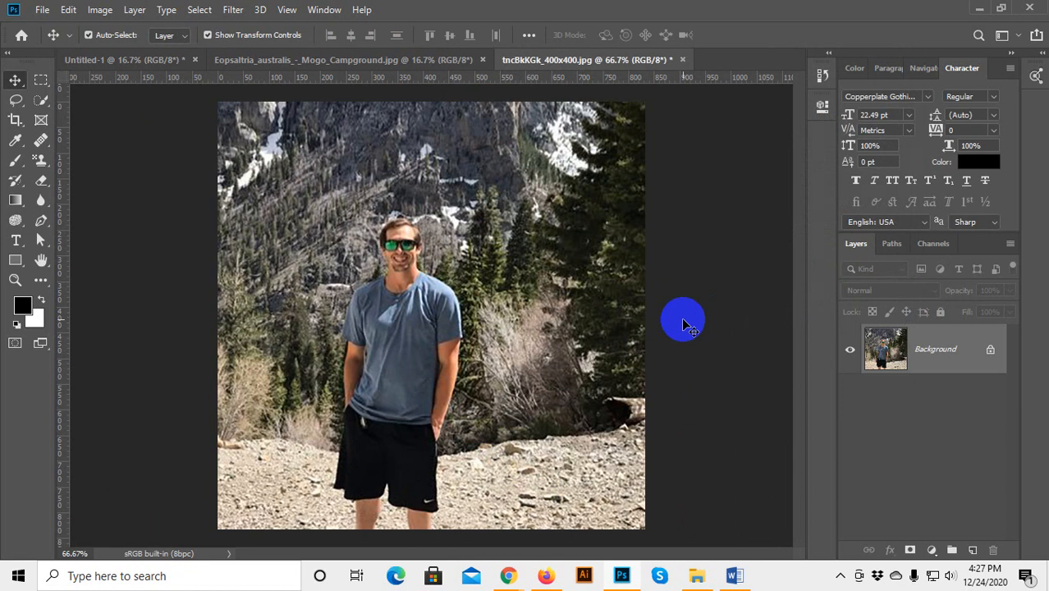
Keep the photo open and examine the man's face and the surrounding background in the Image Size preview.
left_click(681, 61)
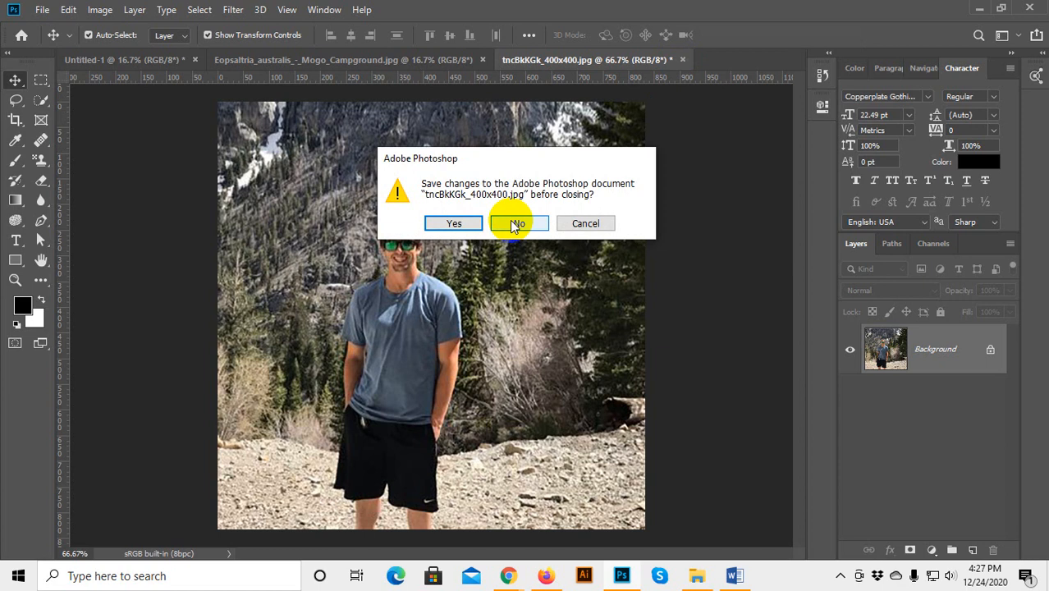
left_click(586, 223)
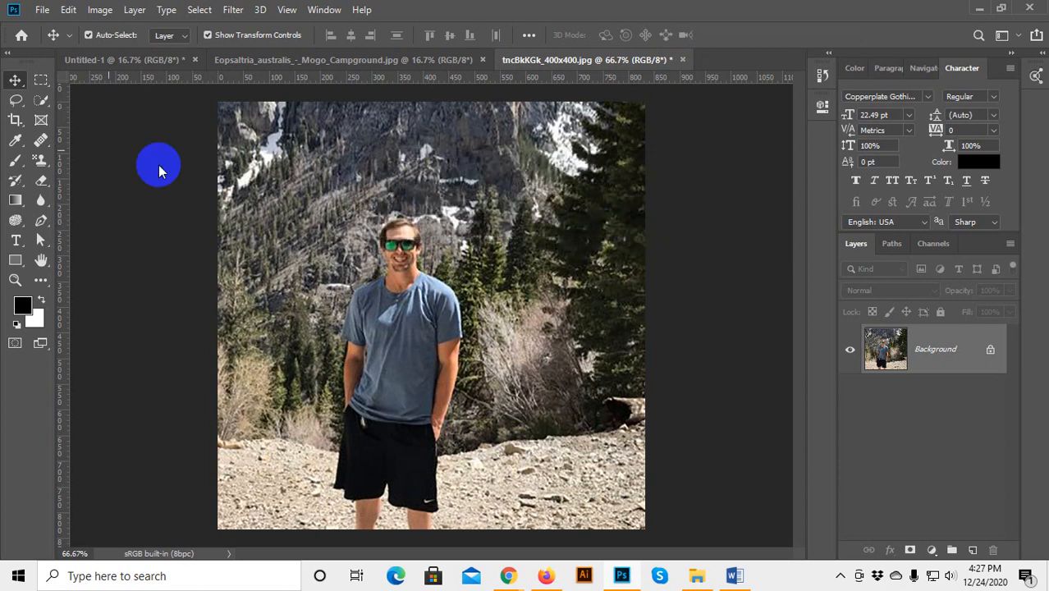
left_click(102, 10)
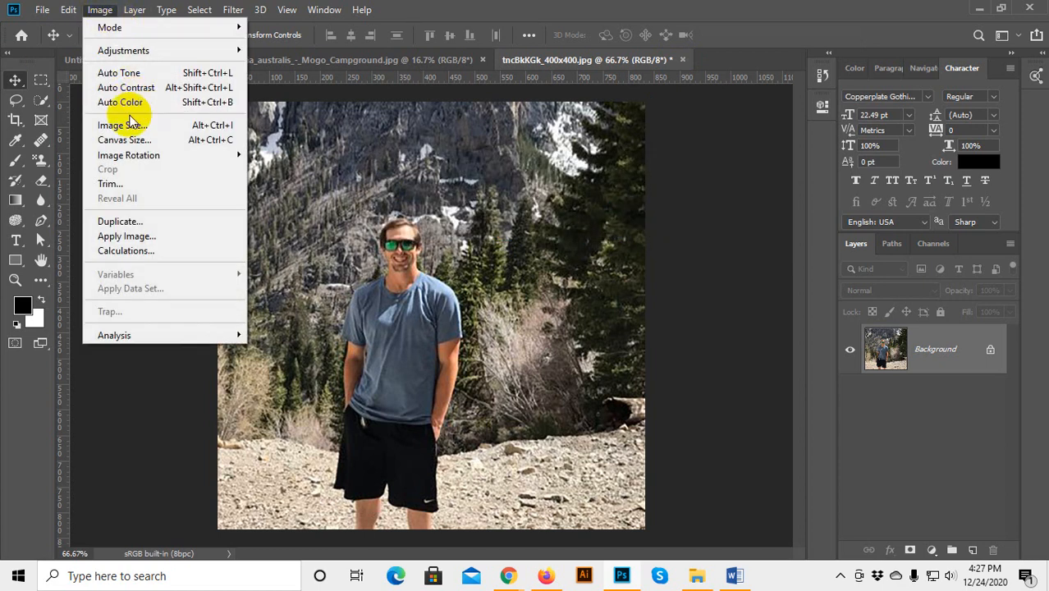
left_click(138, 127)
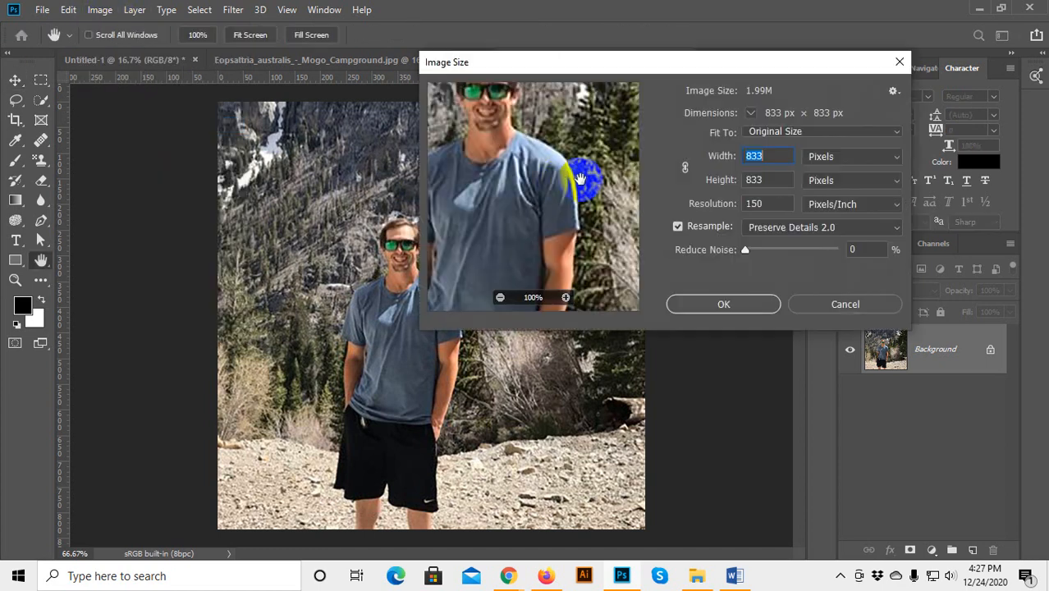
left_click_drag(563, 136, 601, 235)
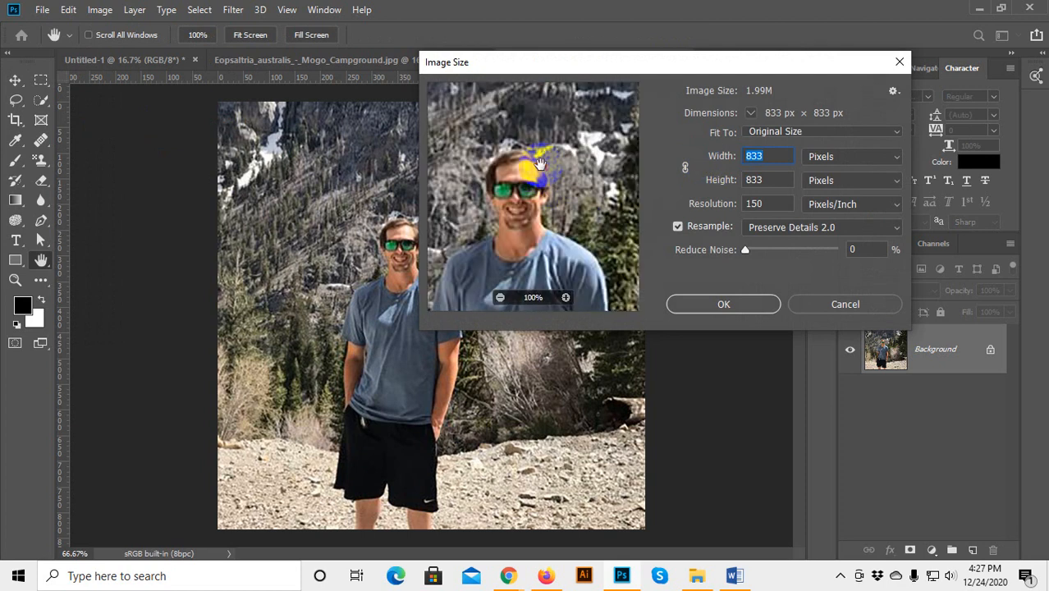
left_click_drag(511, 169, 486, 238)
left_click_drag(534, 174, 544, 118)
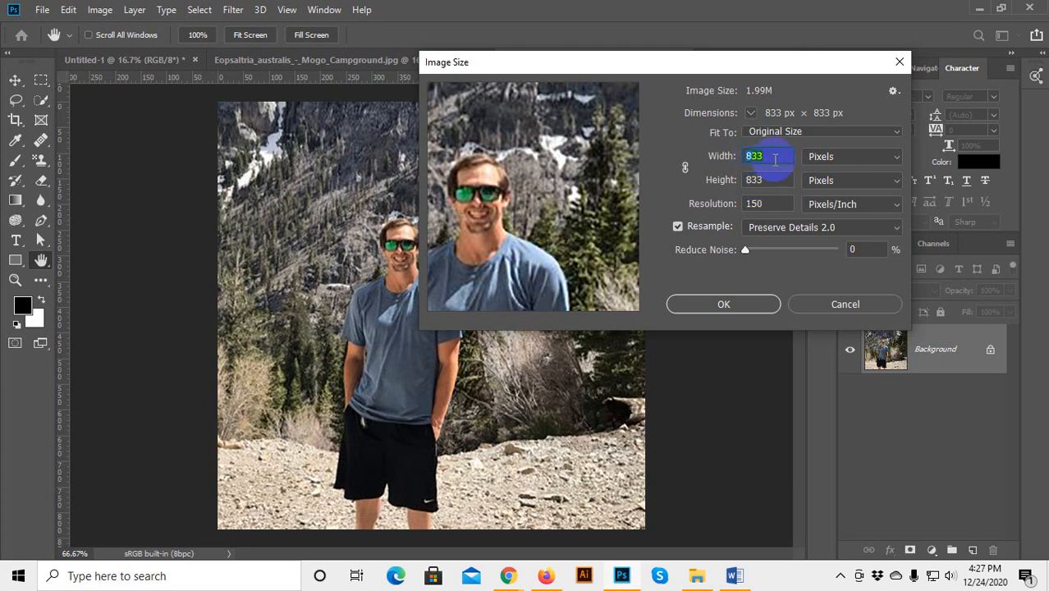
Try a width of 1000 pixels with the aspect ratio constrained, unlink the dimensions, and cancel Image Size.
left_click(686, 169)
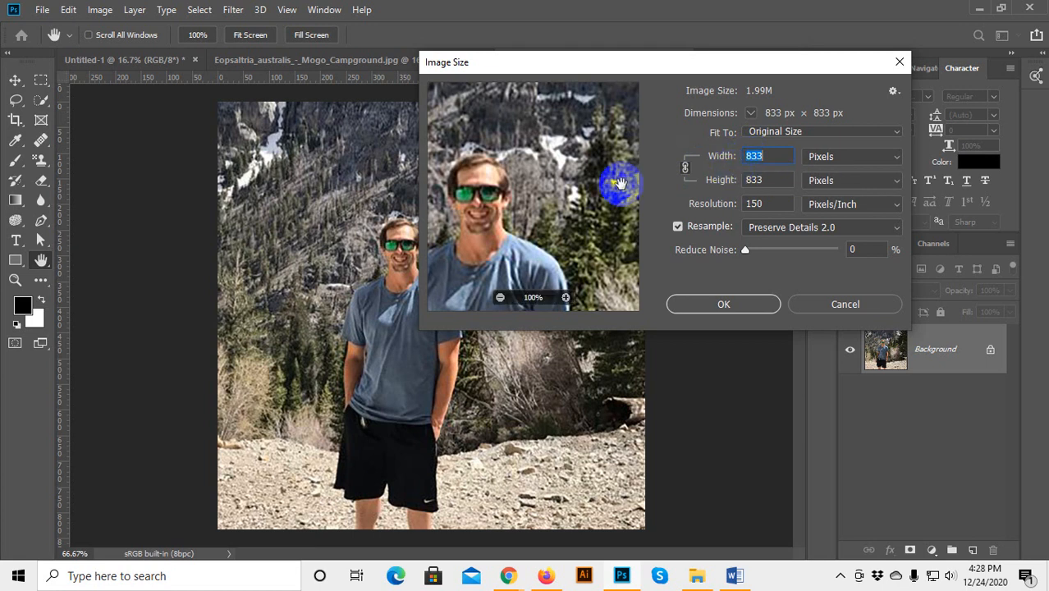
type("1000")
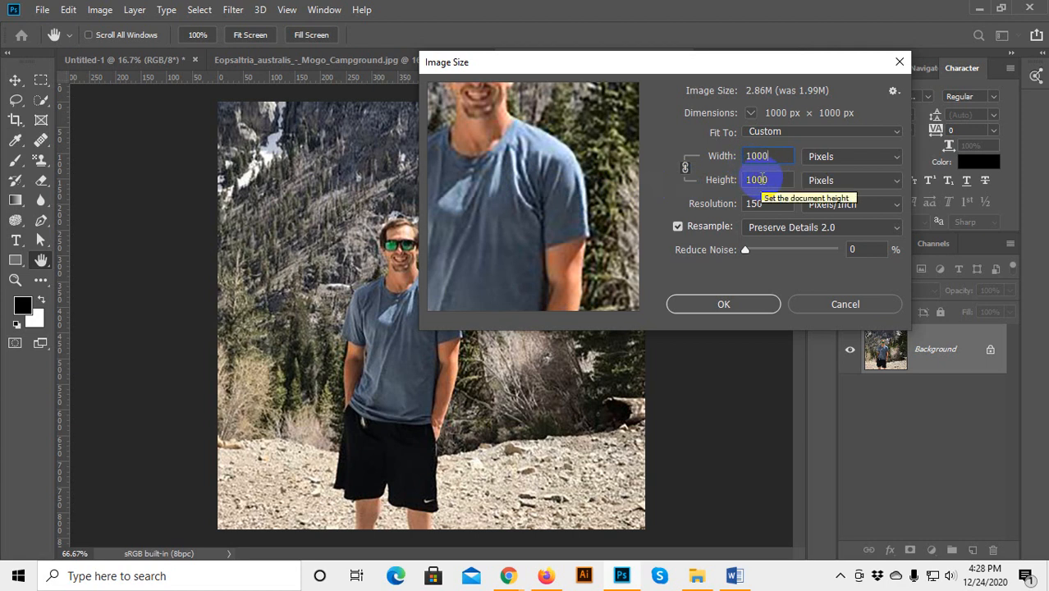
key("BackSpace")
key("BackSpace")
key("BackSpace")
key("BackSpace")
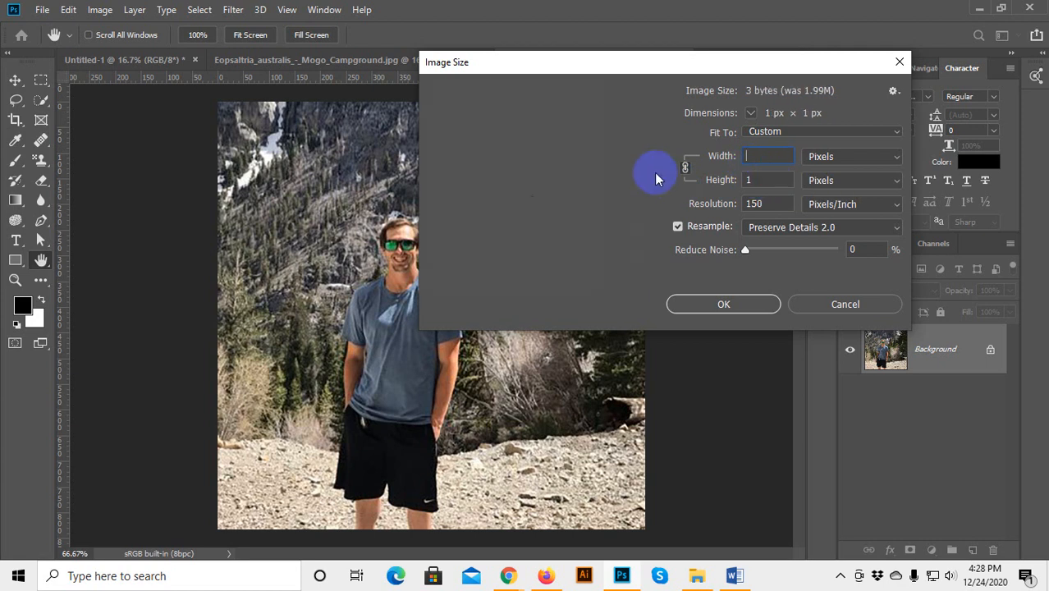
left_click(688, 165)
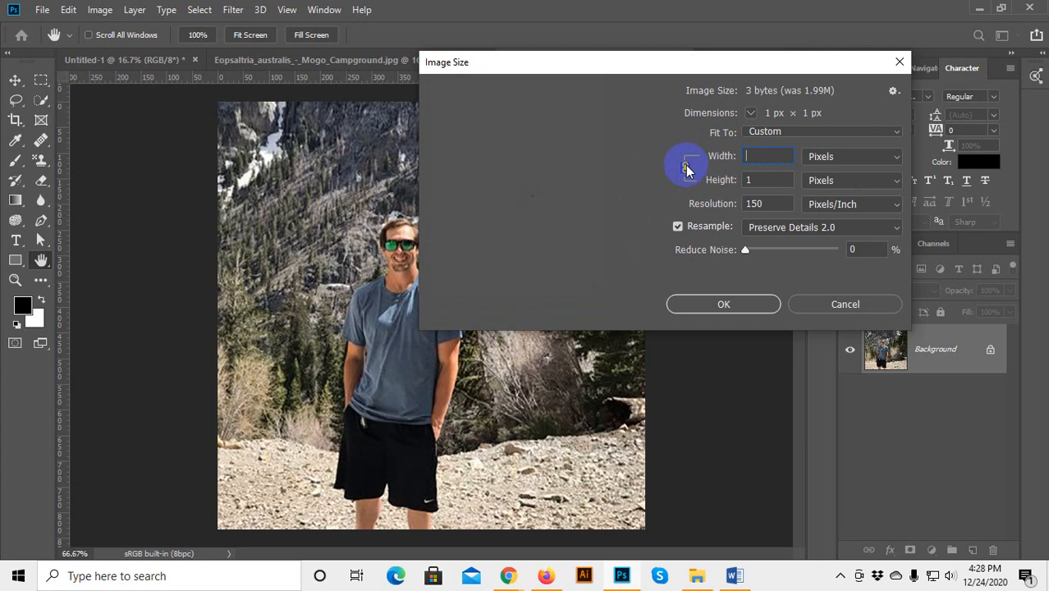
left_click(505, 222)
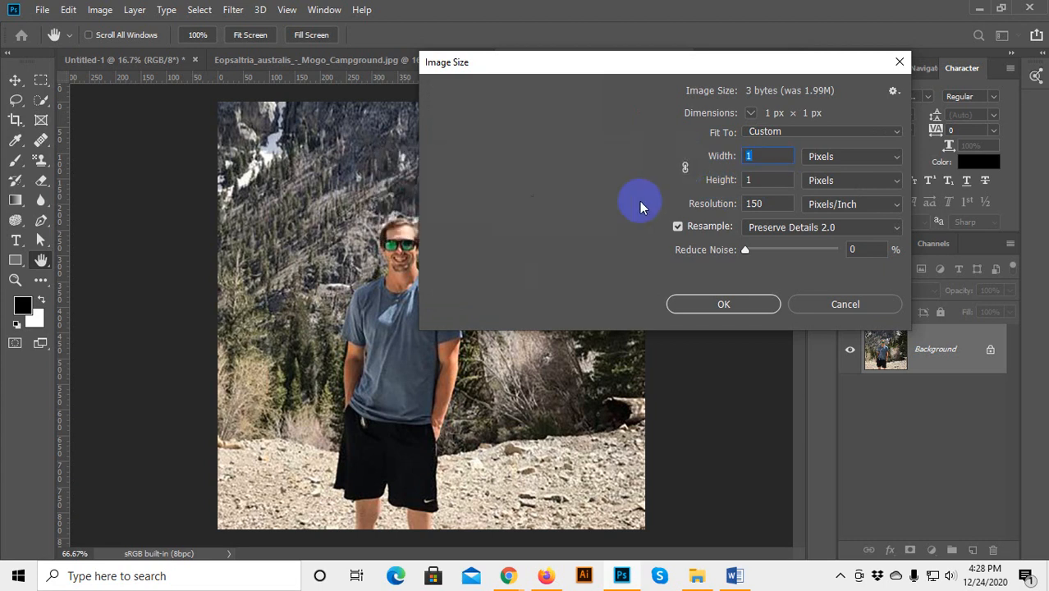
type("1")
key("Escape")
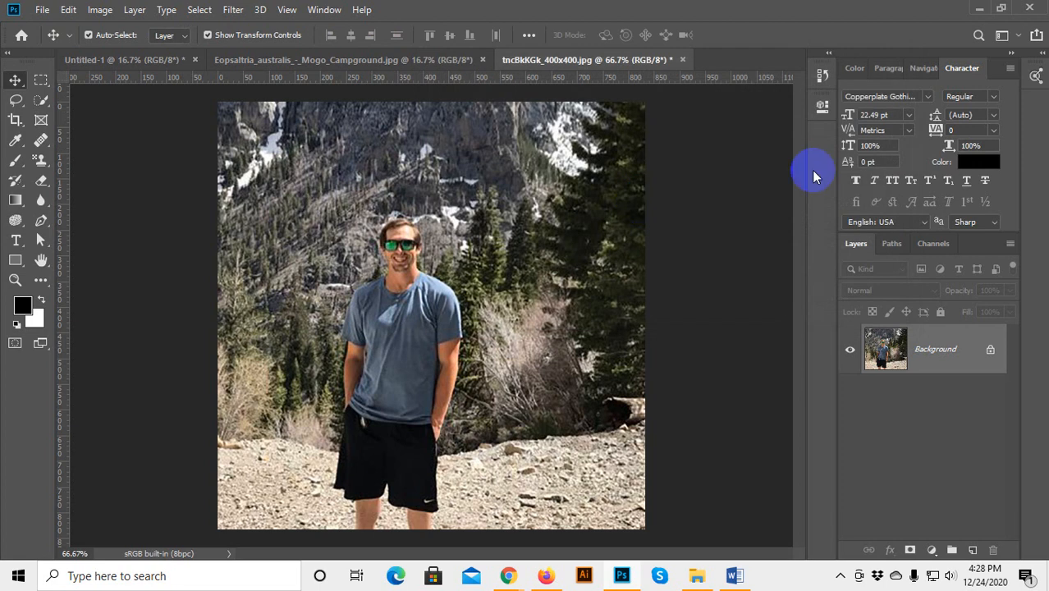
Reopen Image Size for the photo and toggle the width and height constraint on and back off.
key("ctrl+alt+i")
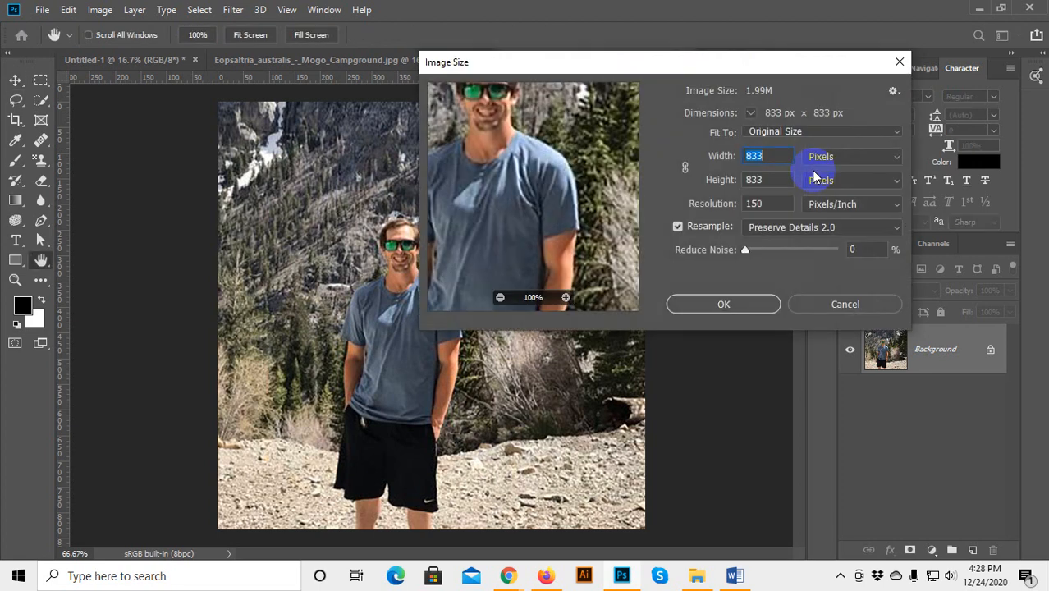
left_click(685, 167)
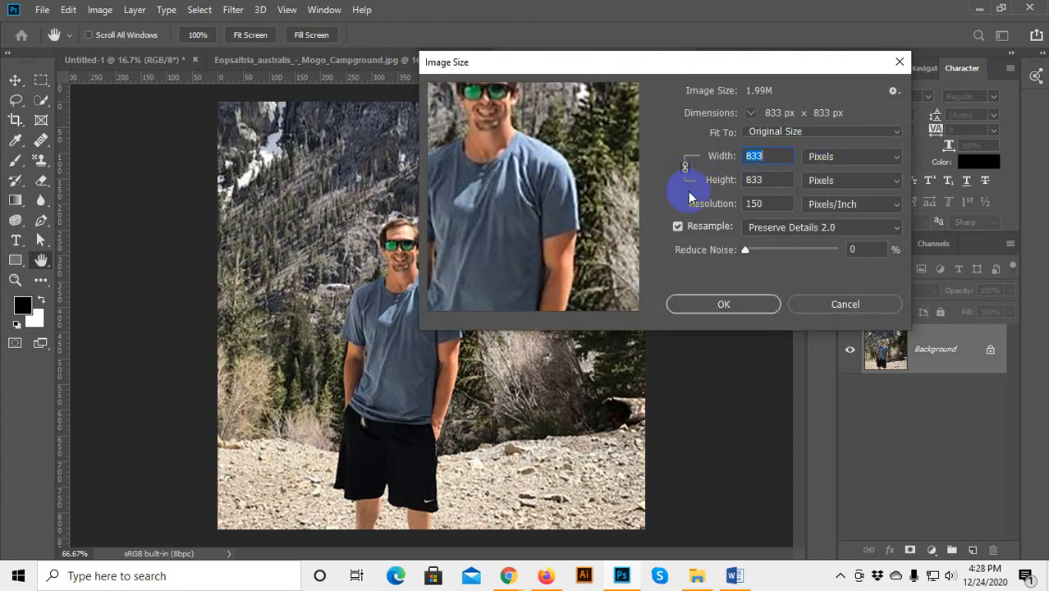
left_click(684, 167)
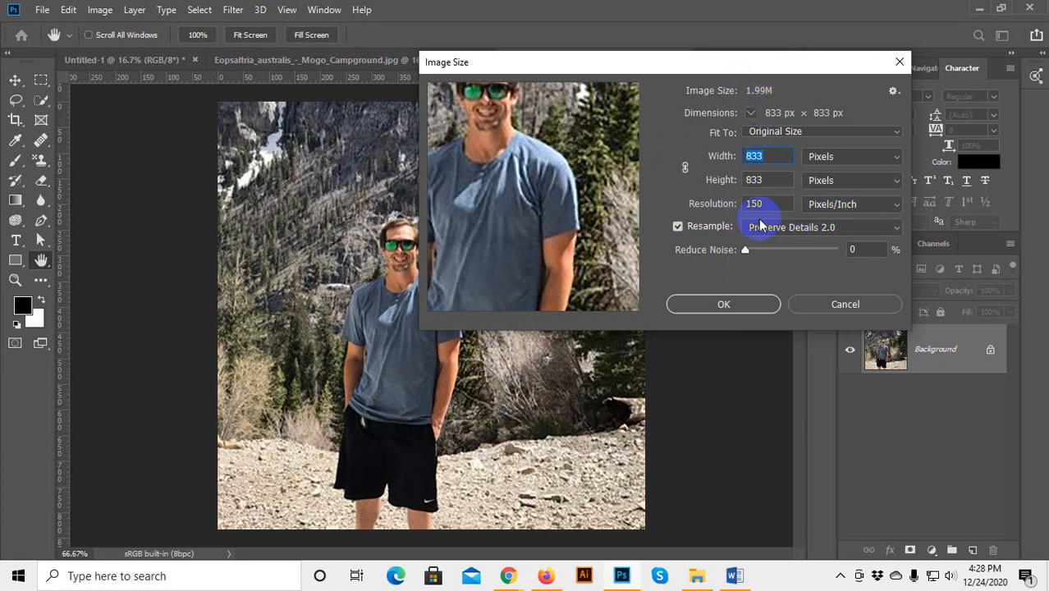
Try resolutions of 300 and 72 pixels/inch for the photo, and cancel Image Size.
left_click(700, 202)
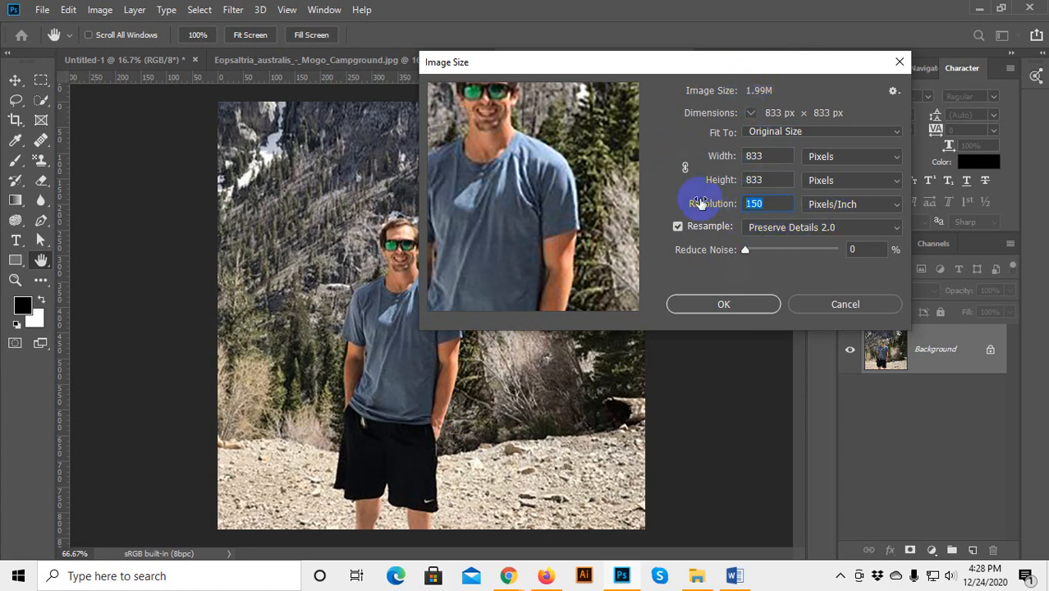
type("300")
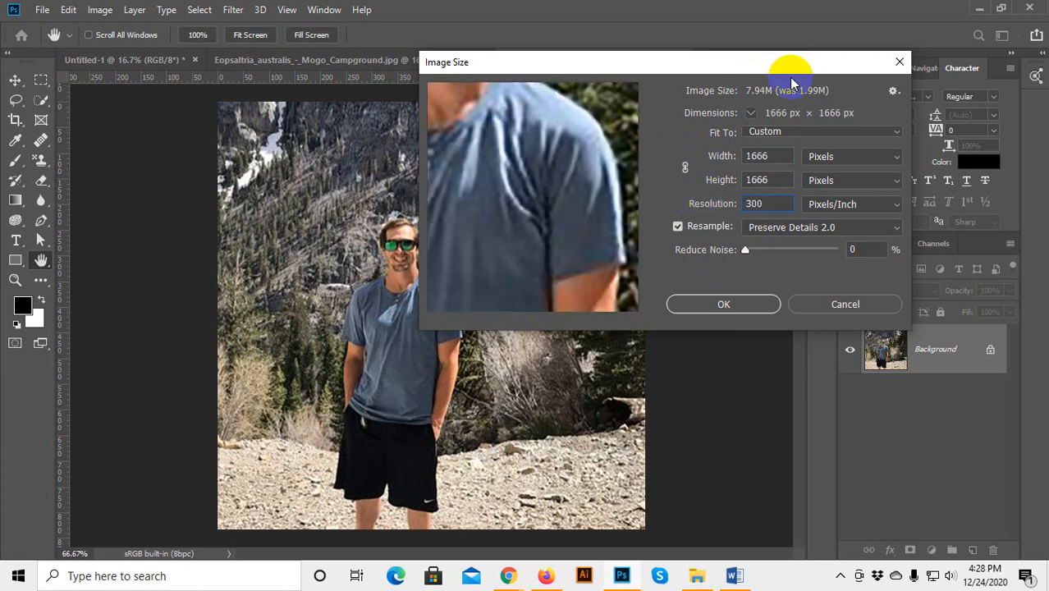
double_click(764, 205)
type("3")
key("BackSpace")
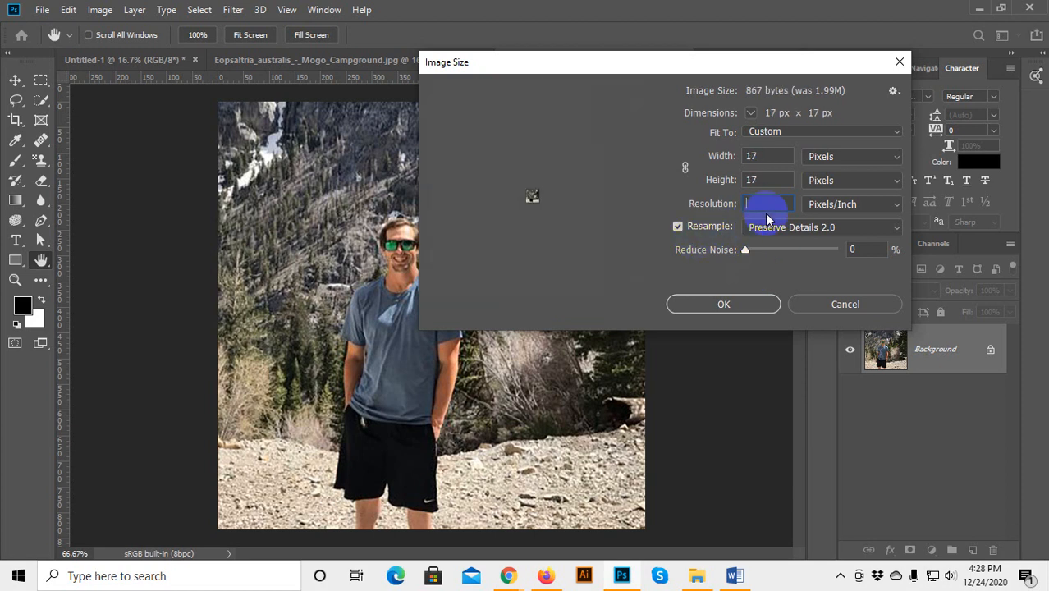
type("72")
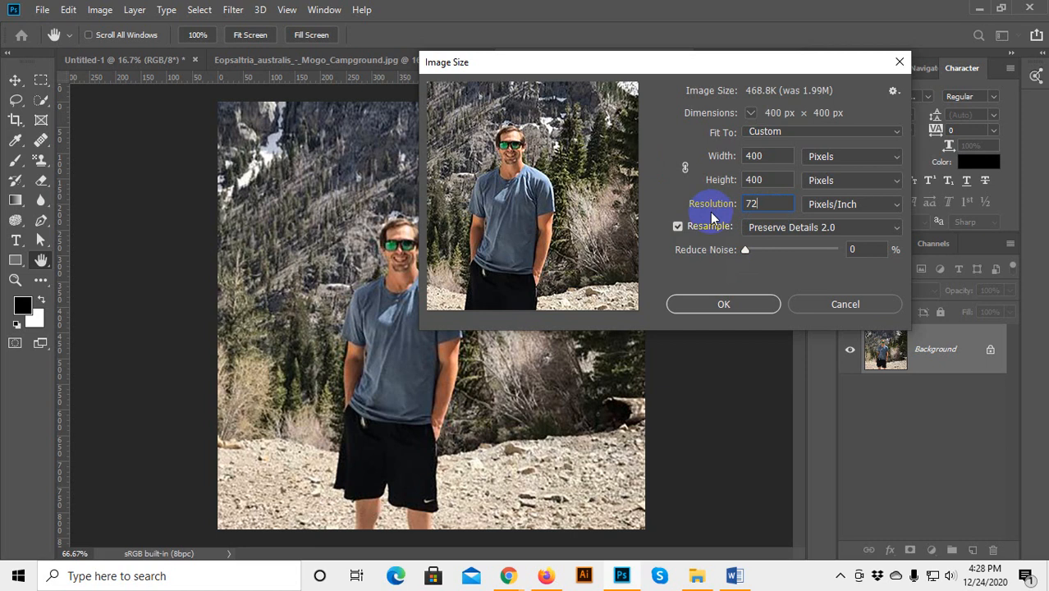
left_click(831, 305)
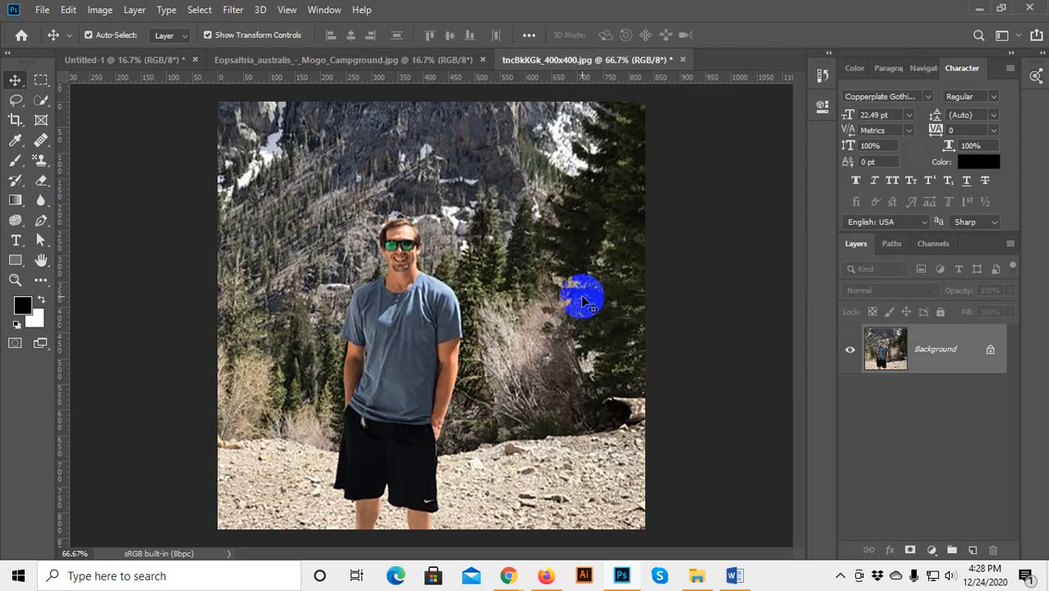
View the bird photo document and switch to the blank Untitled-1 document.
left_click(364, 61)
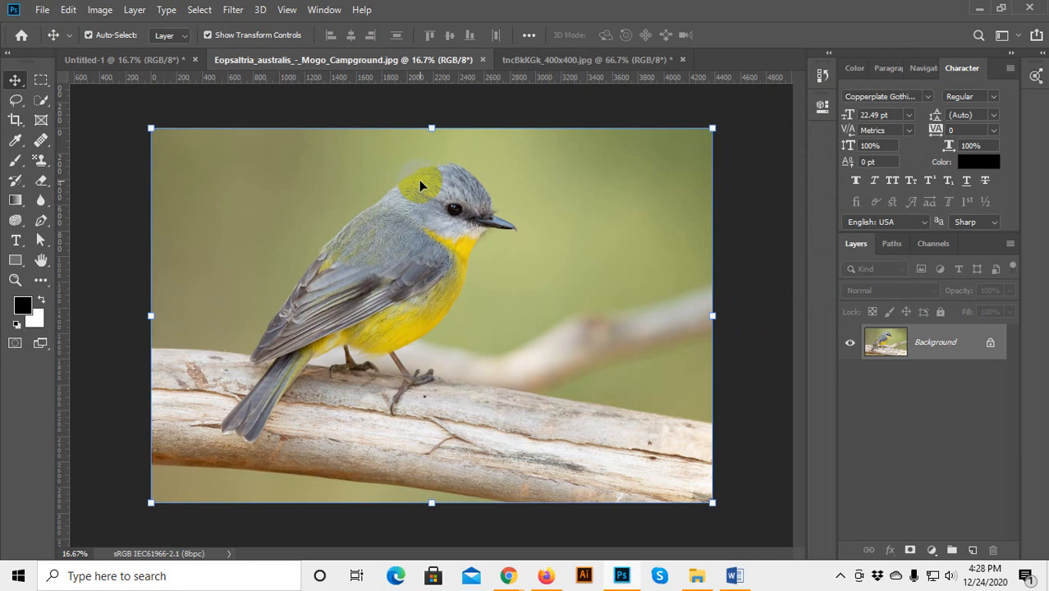
left_click(148, 56)
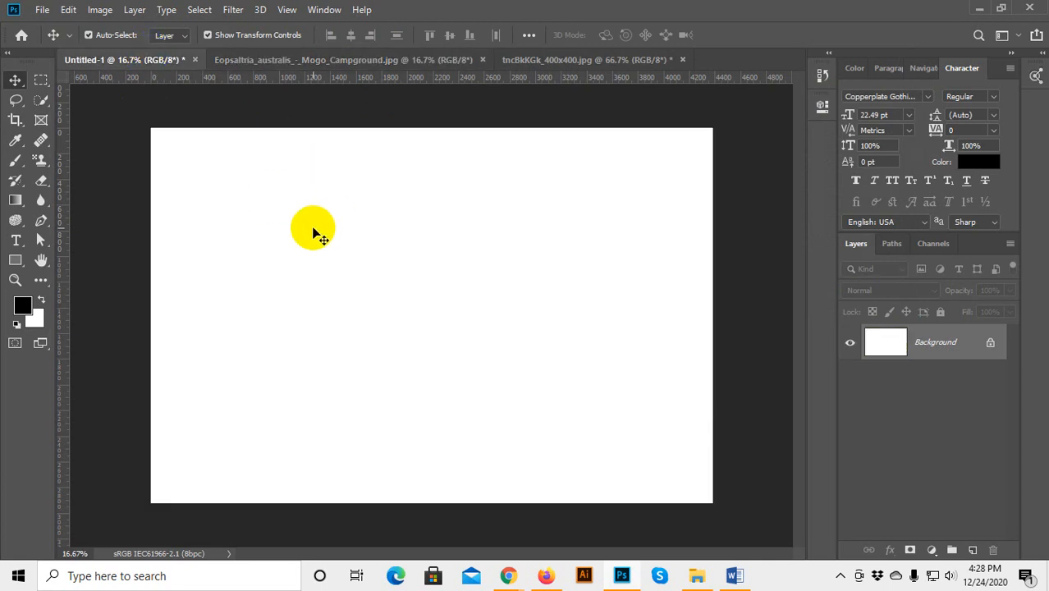
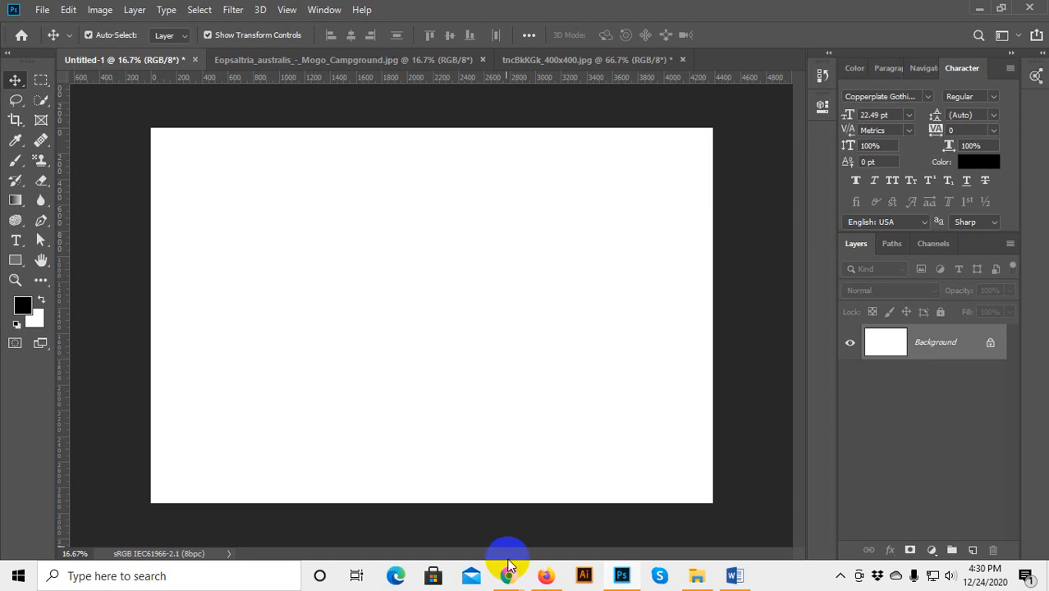
Switch to Chrome and open Gmail in place of the dull images search results.
mouse_move(502, 558)
left_click(458, 503)
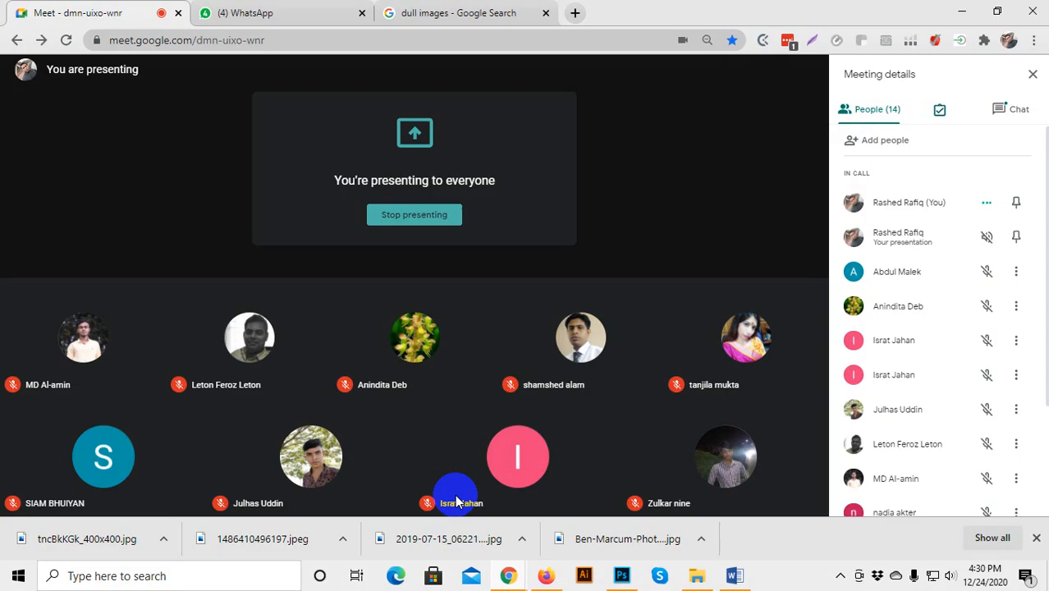
left_click(484, 13)
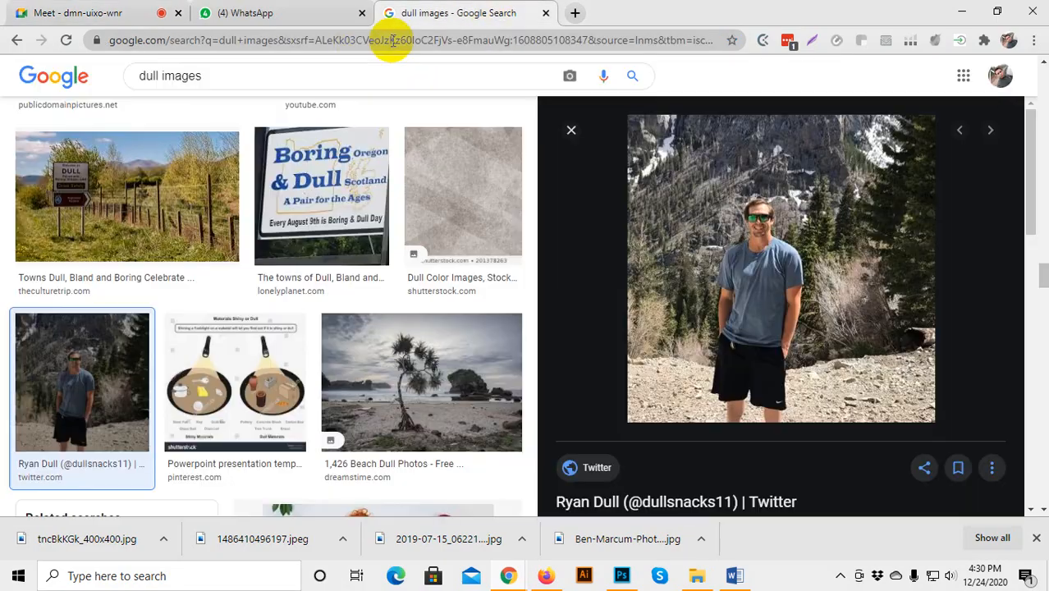
left_click(355, 41)
type("gm")
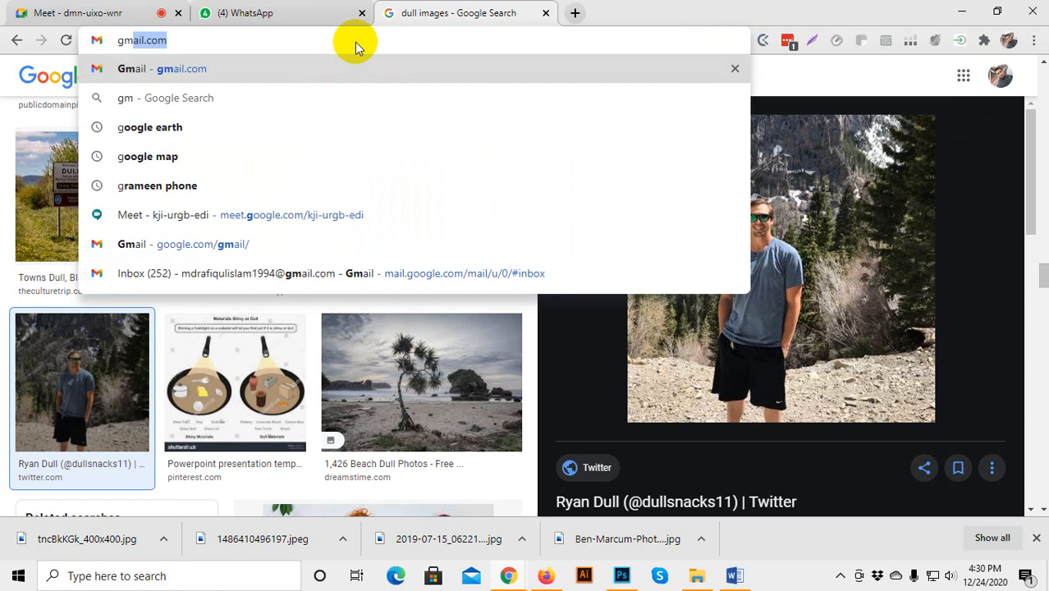
key("Return")
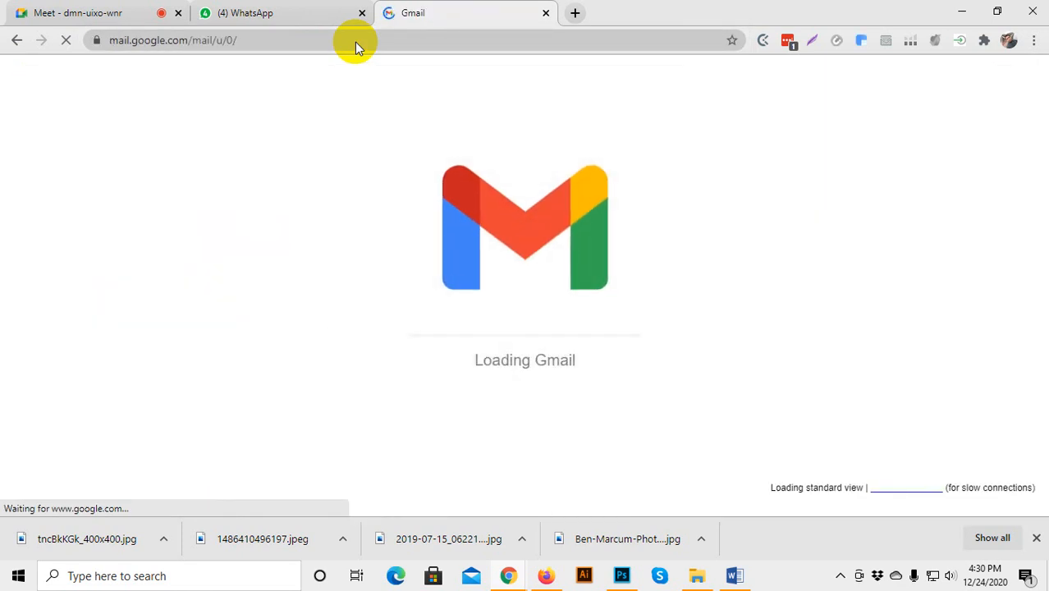
scroll(517, 337, "down", 10)
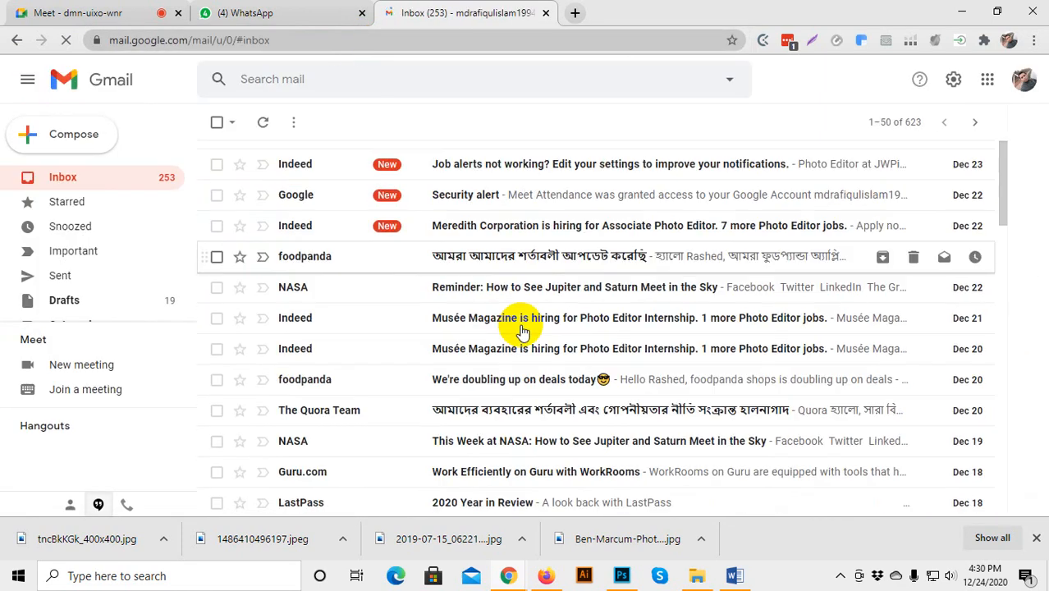
scroll(531, 345, "down", 2)
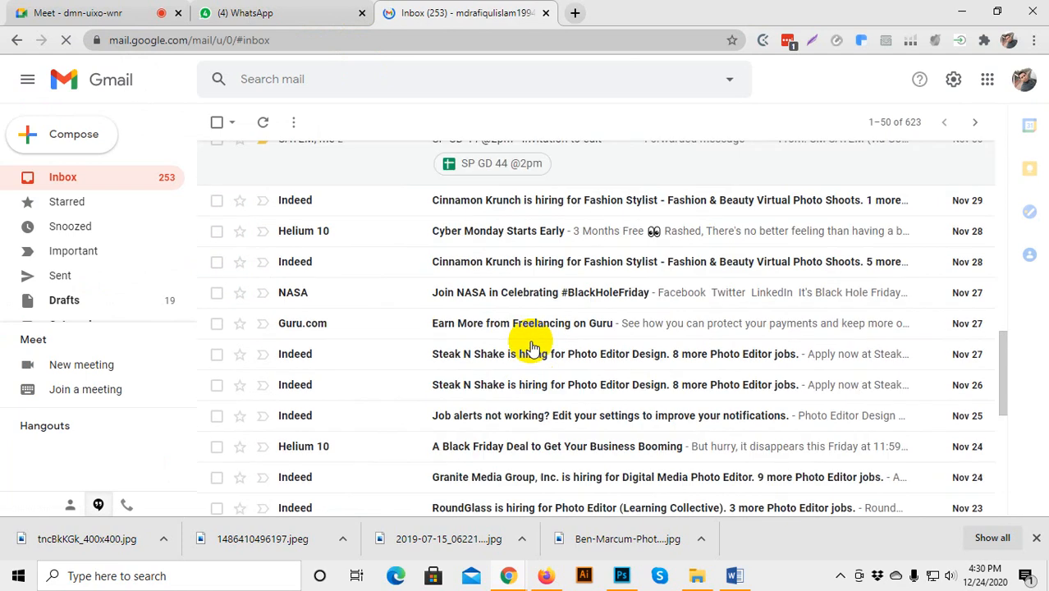
scroll(476, 343, "up", 3)
left_click(477, 332)
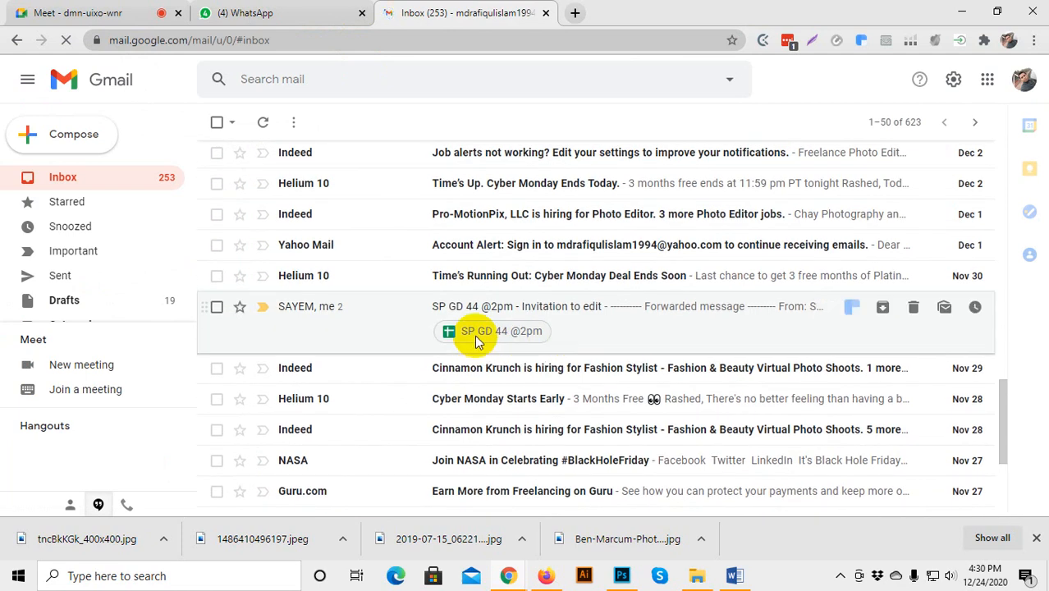
left_click(545, 14)
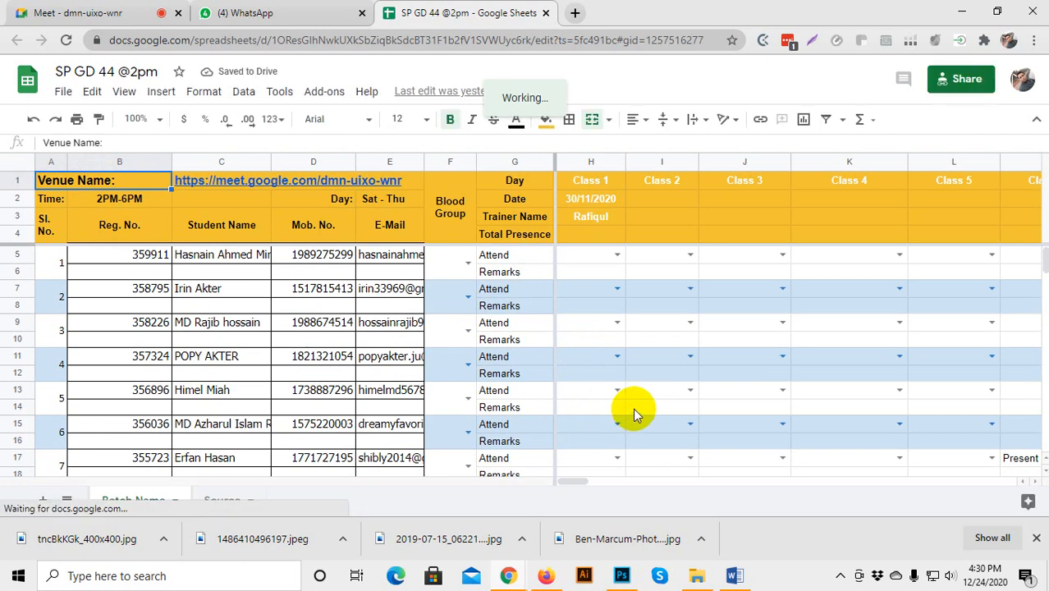
scroll(632, 408, "down", 1)
scroll(637, 439, "up", 1)
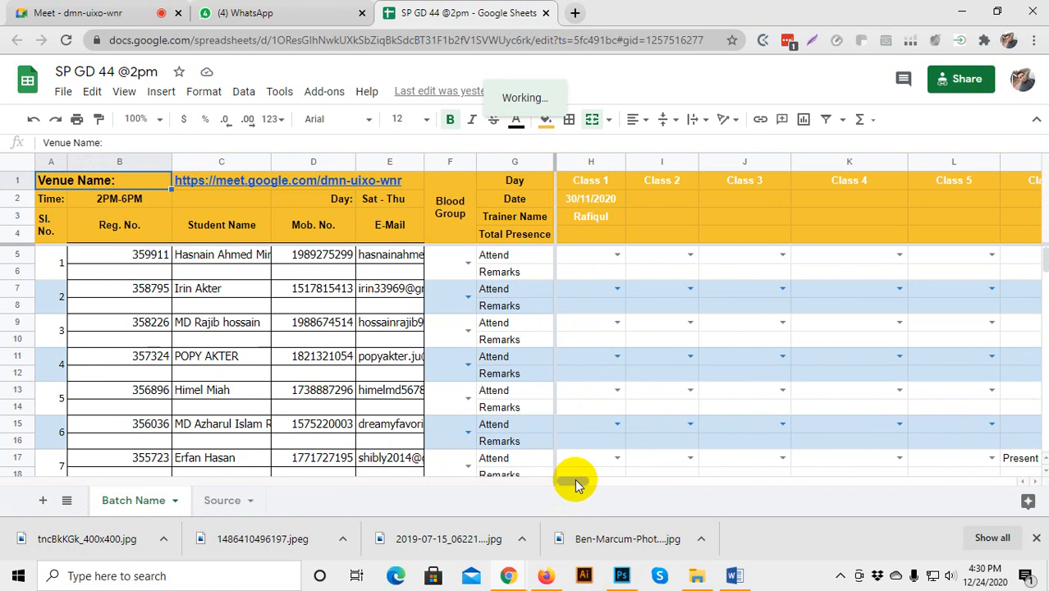
Close the downloads bar and bring the Class 38 to Class 42 columns of the attendance sheet into view.
left_click_drag(575, 485, 642, 486)
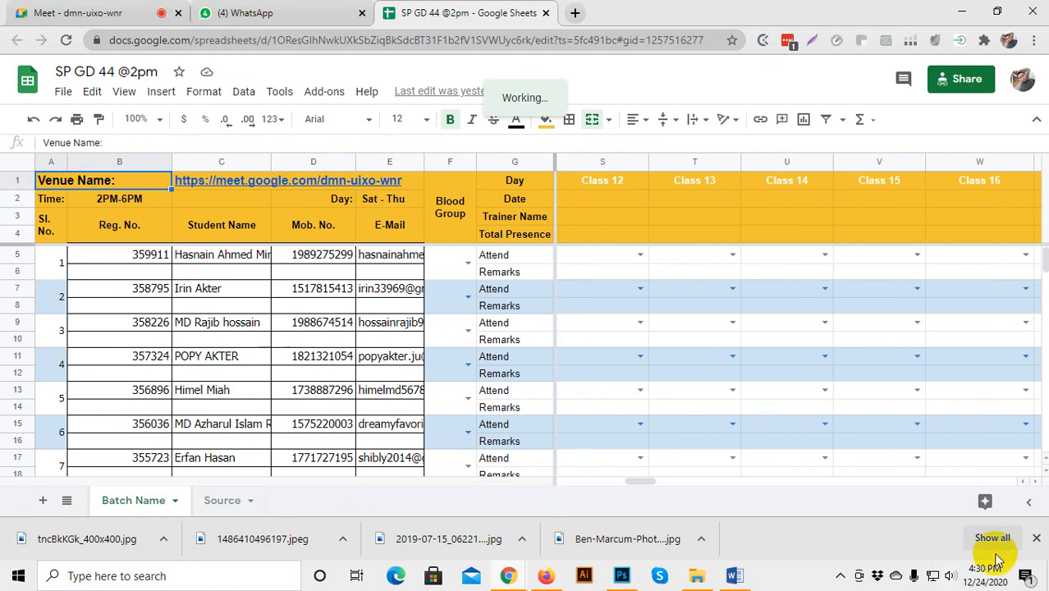
left_click(1036, 537)
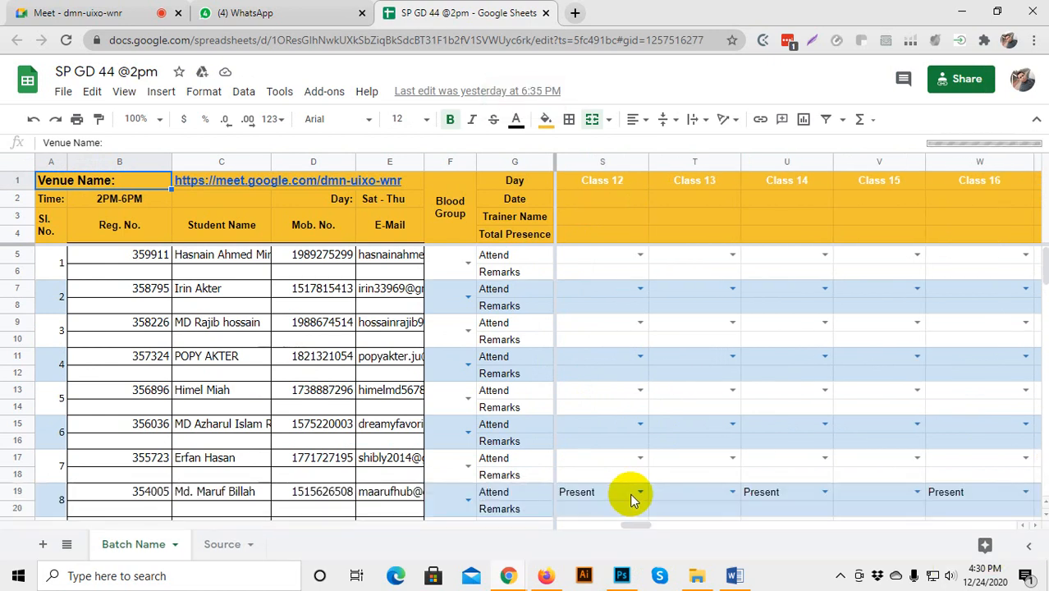
left_click(636, 526)
mouse_move(634, 528)
left_mouse_down()
mouse_move(804, 538)
mouse_move(784, 541)
left_mouse_up()
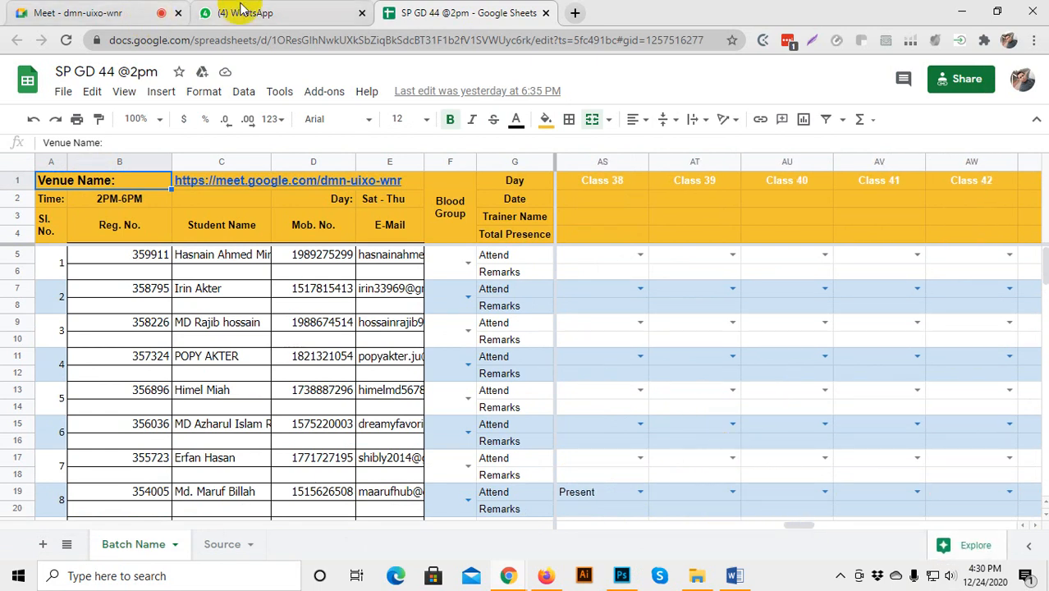
Compare the participant list in the Google Meet call with the students listed in the attendance sheet.
left_click(92, 12)
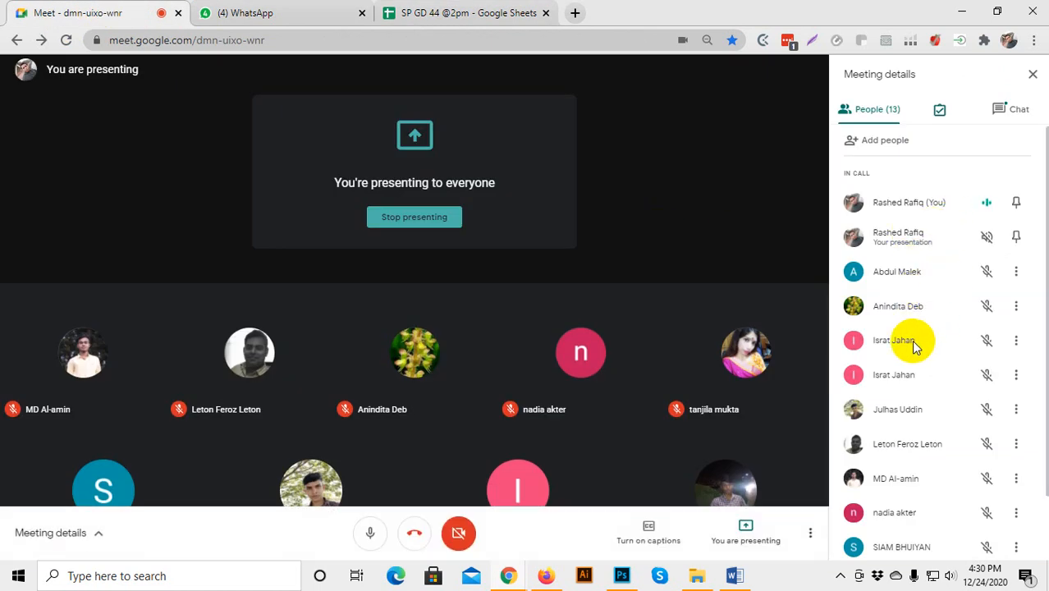
scroll(910, 379, "down", 2)
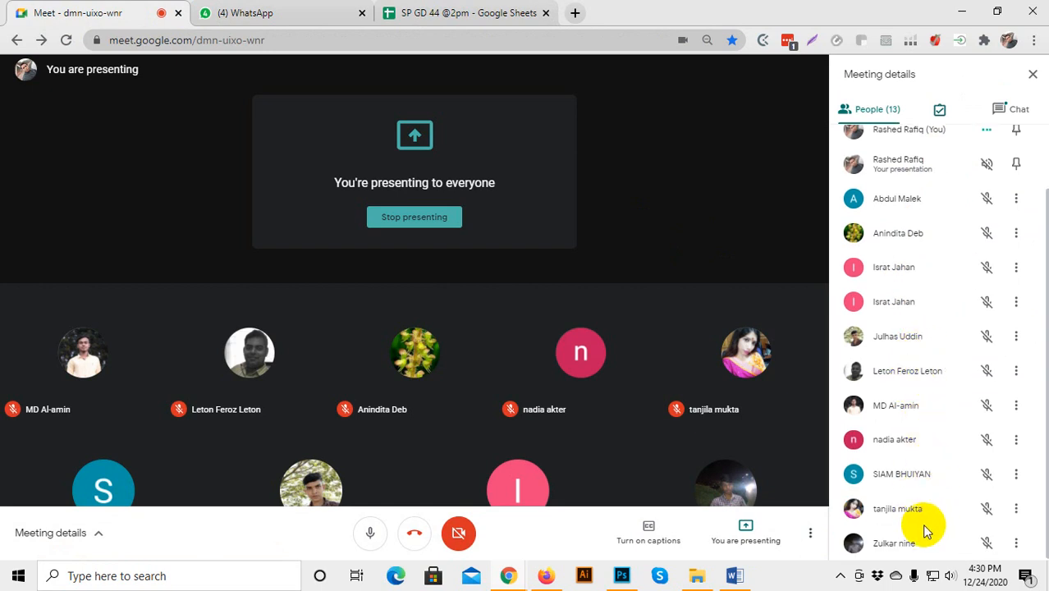
left_click(493, 15)
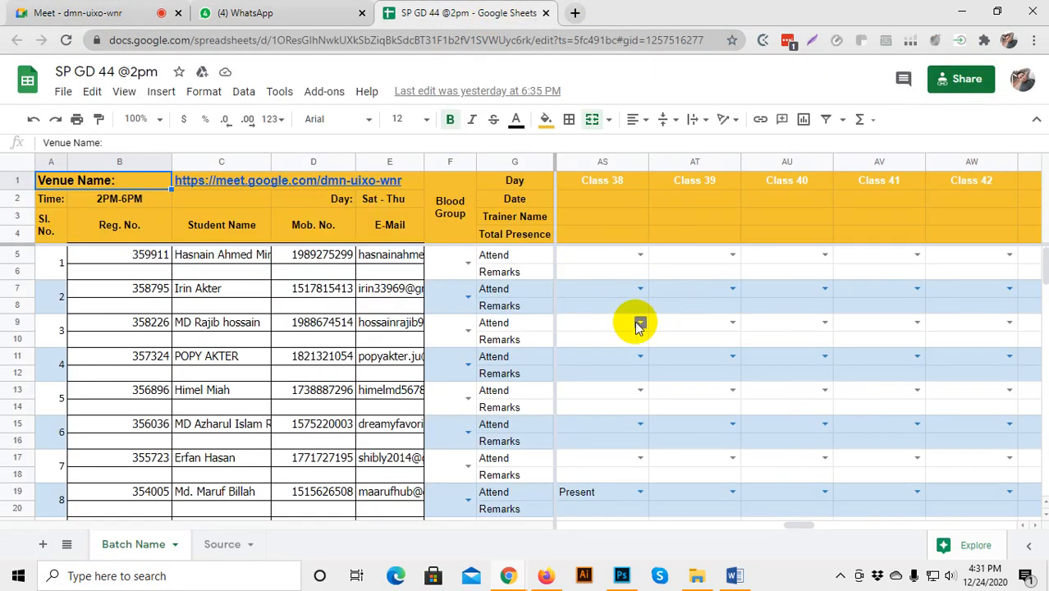
scroll(687, 326, "down", 2)
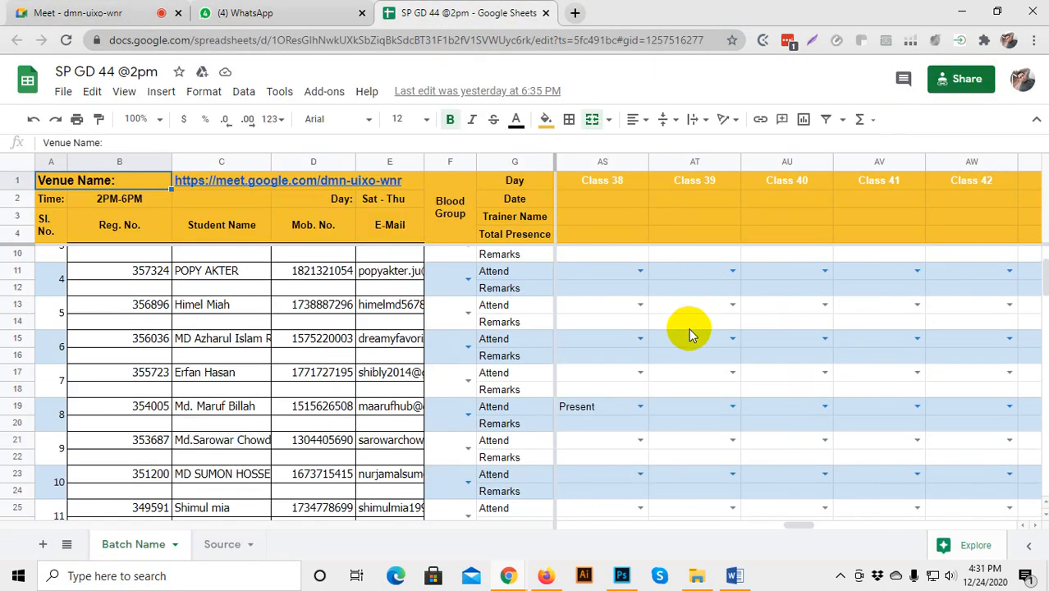
scroll(701, 361, "down", 1)
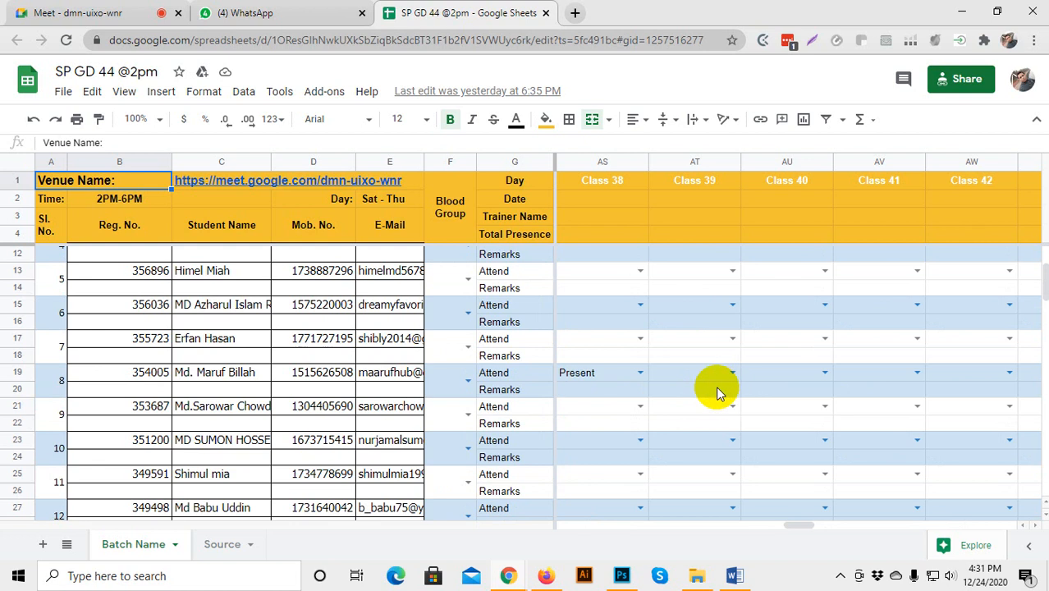
left_click(622, 576)
left_click(622, 576)
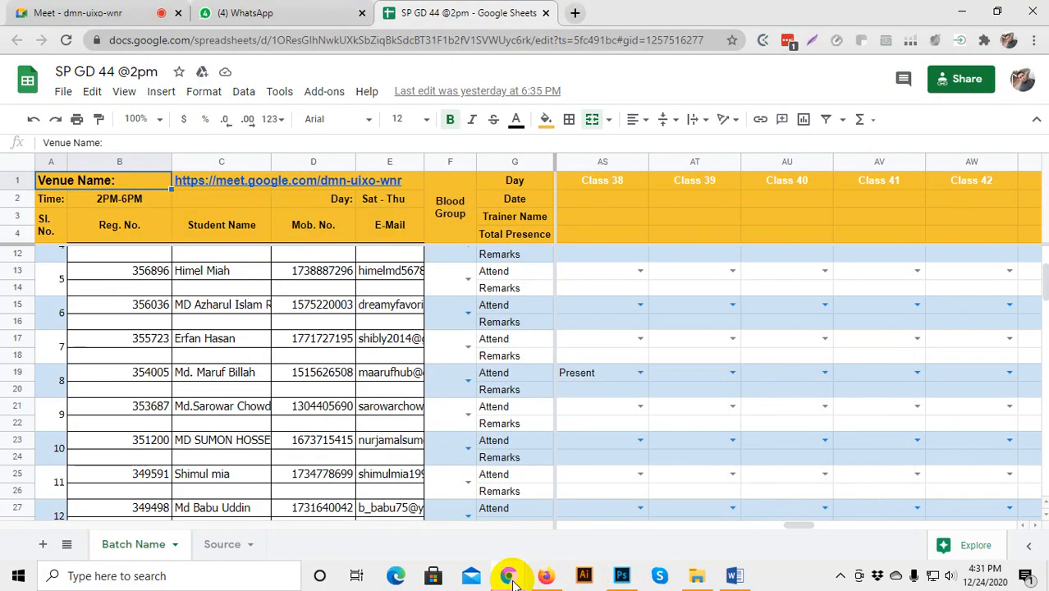
mouse_move(514, 570)
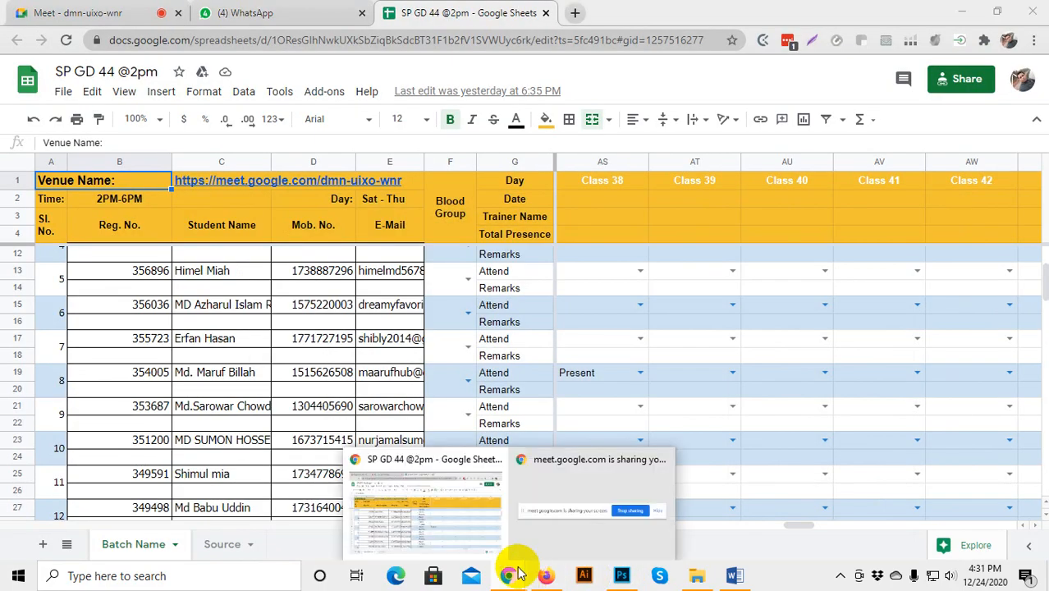
left_click(78, 12)
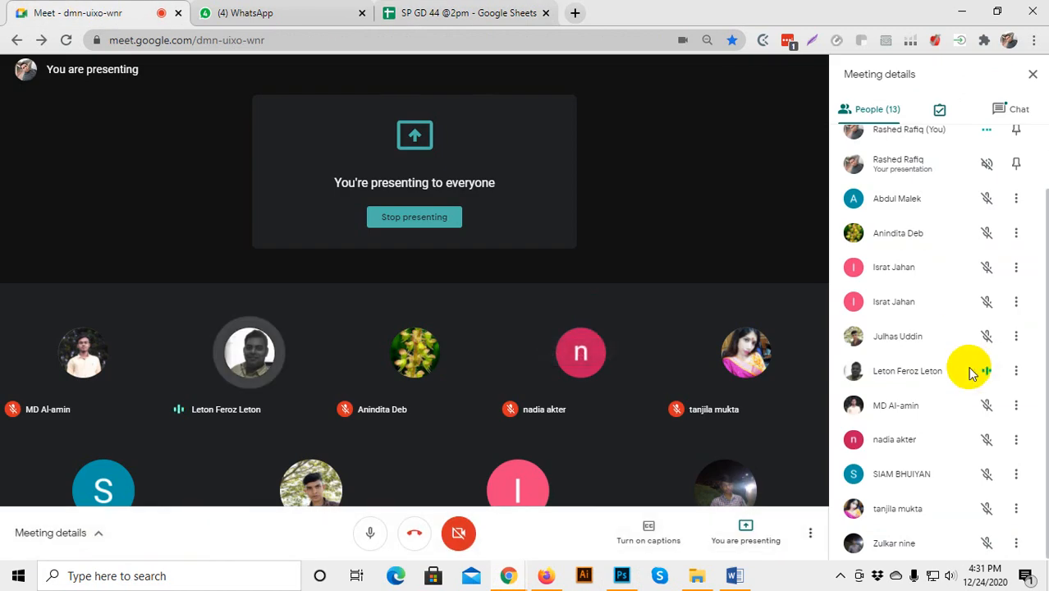
left_click(469, 13)
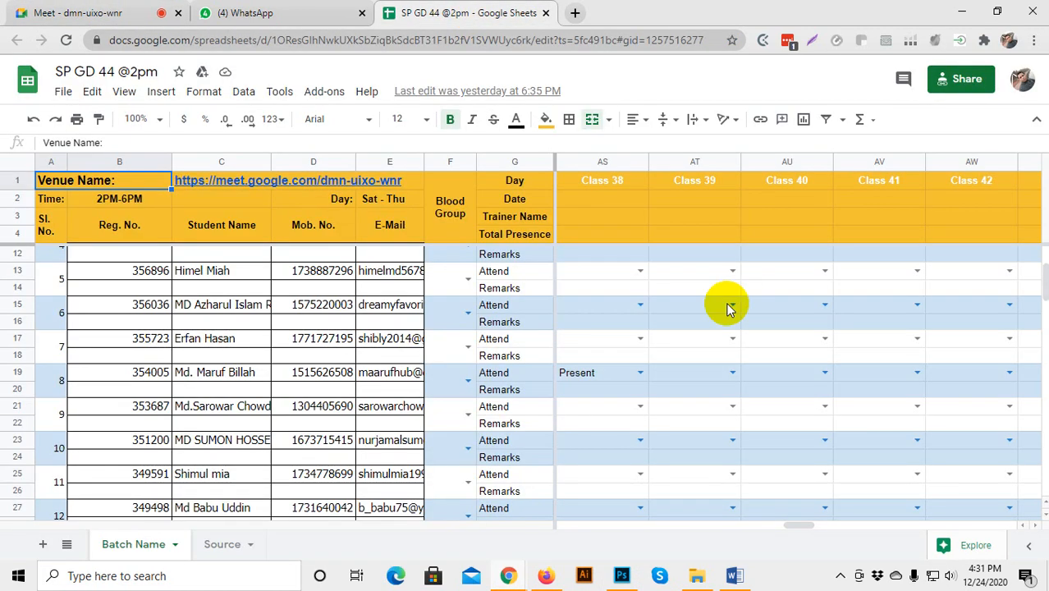
Mark the students with serial numbers 8 and 14 as Present for Class 40.
left_click(825, 374)
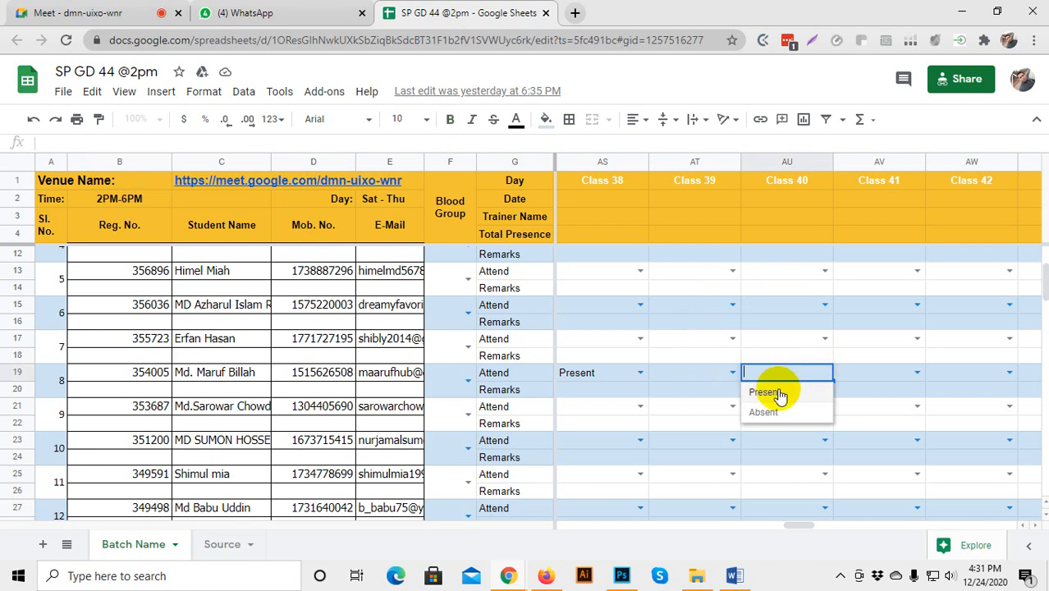
left_click(764, 393)
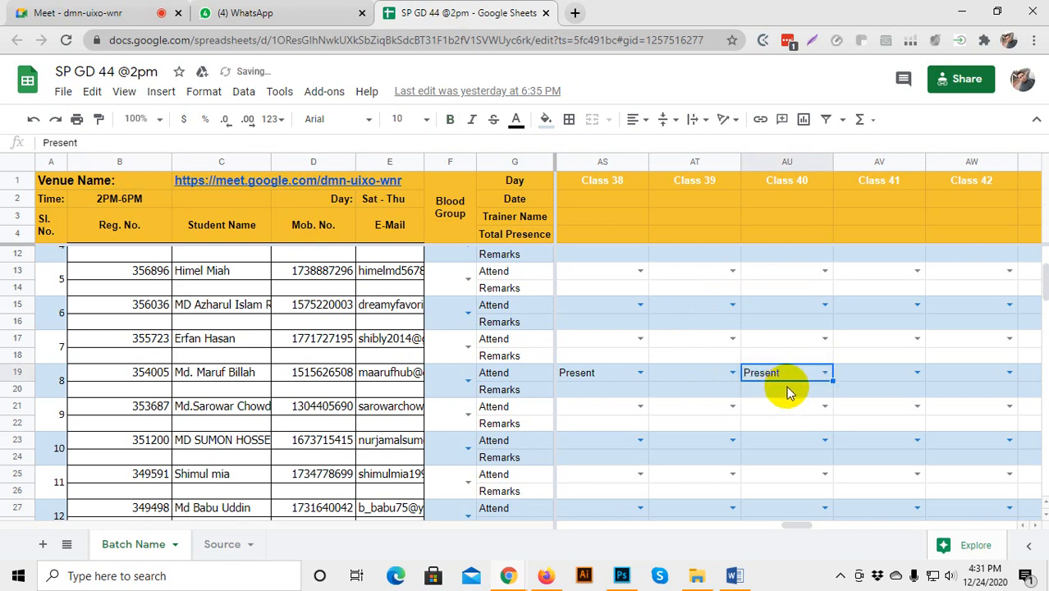
left_click(781, 411)
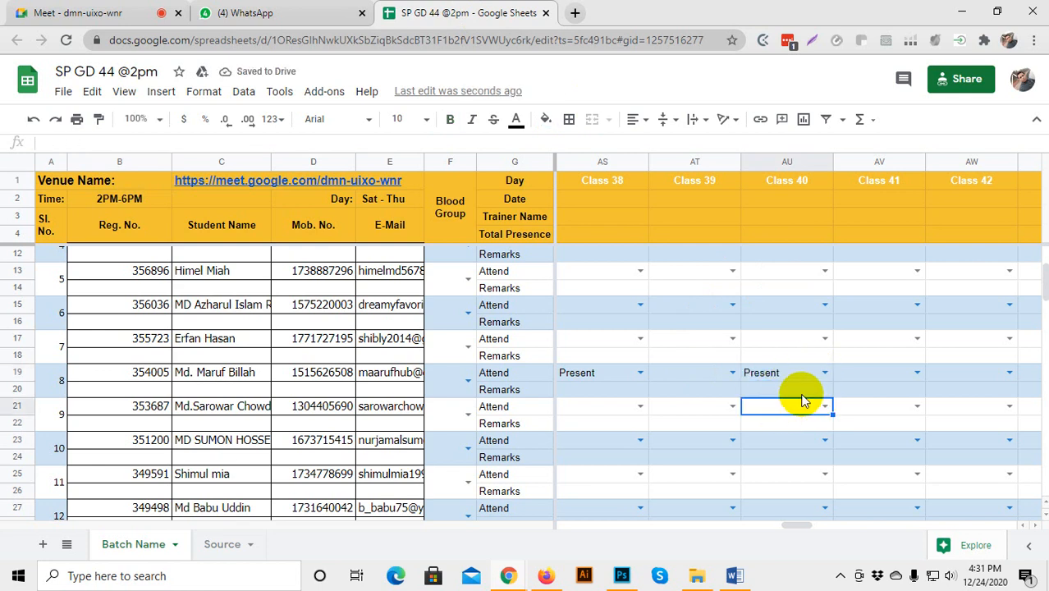
scroll(801, 394, "down", 2)
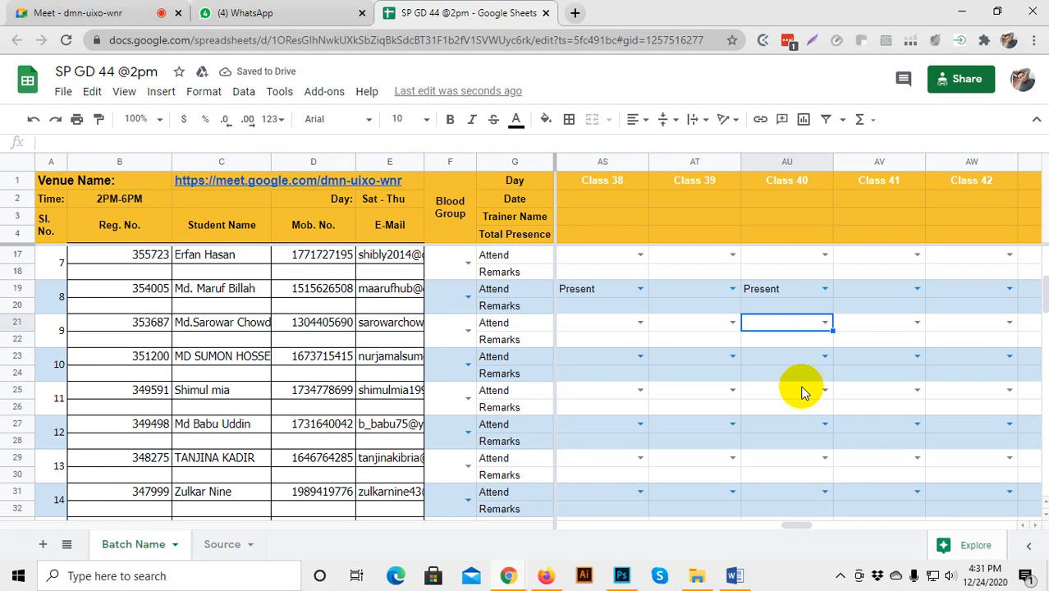
scroll(790, 371, "down", 3)
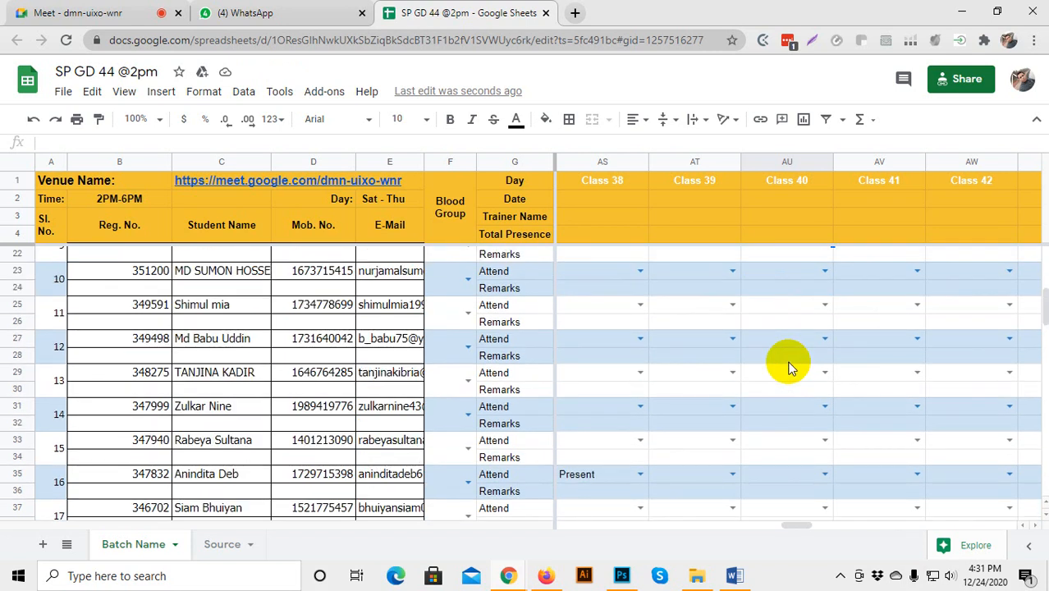
scroll(786, 378, "down", 1)
left_click(803, 378)
left_click(819, 372)
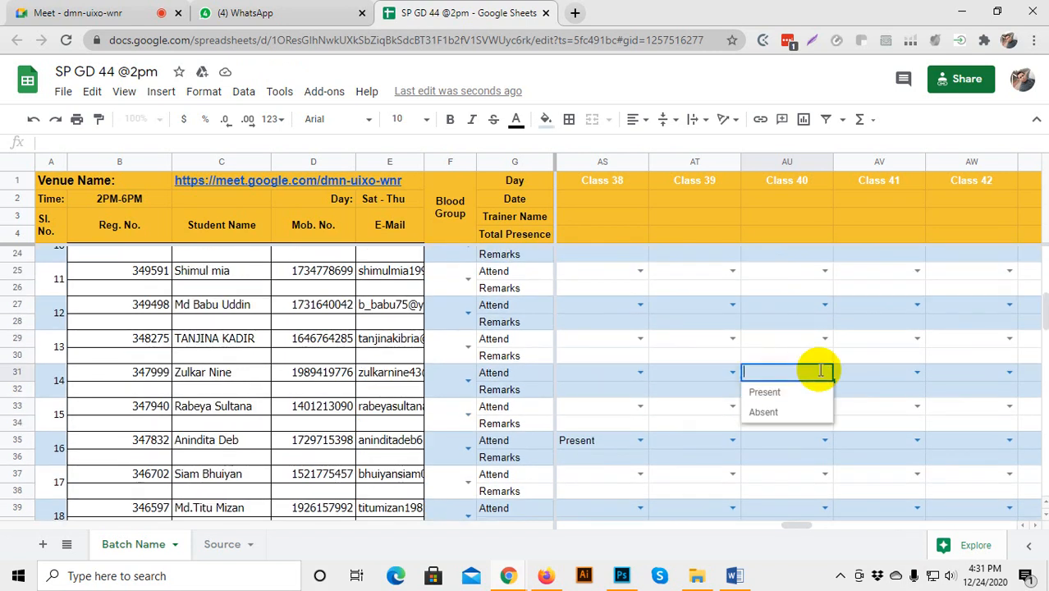
left_click(767, 392)
Mark the students with serial numbers 16 and 17 as Present for Class 40.
left_click(767, 410)
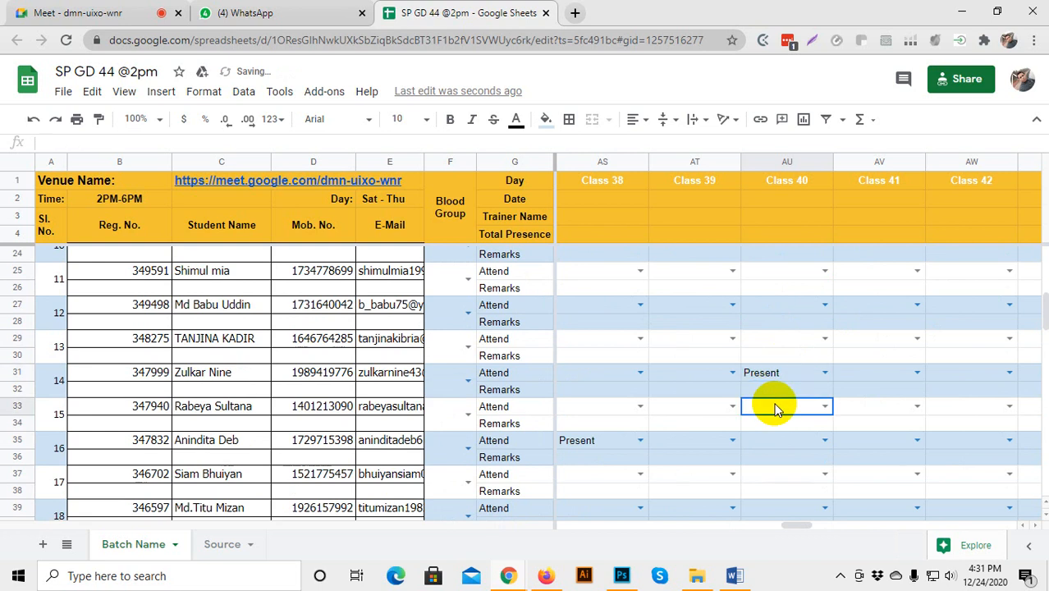
left_click(780, 441)
left_click(813, 439)
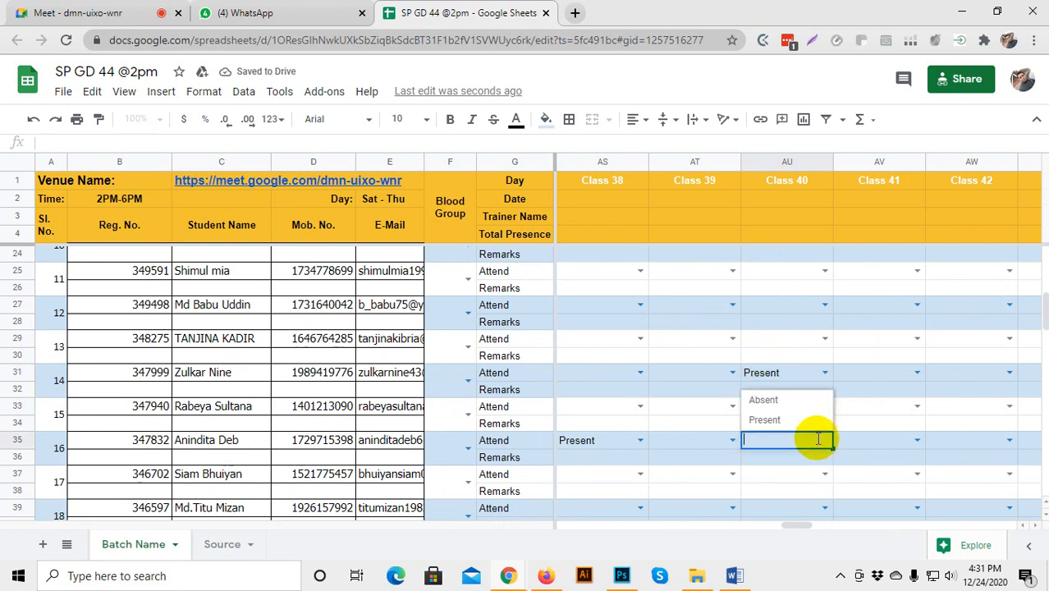
left_click(772, 423)
scroll(767, 426, "down", 1)
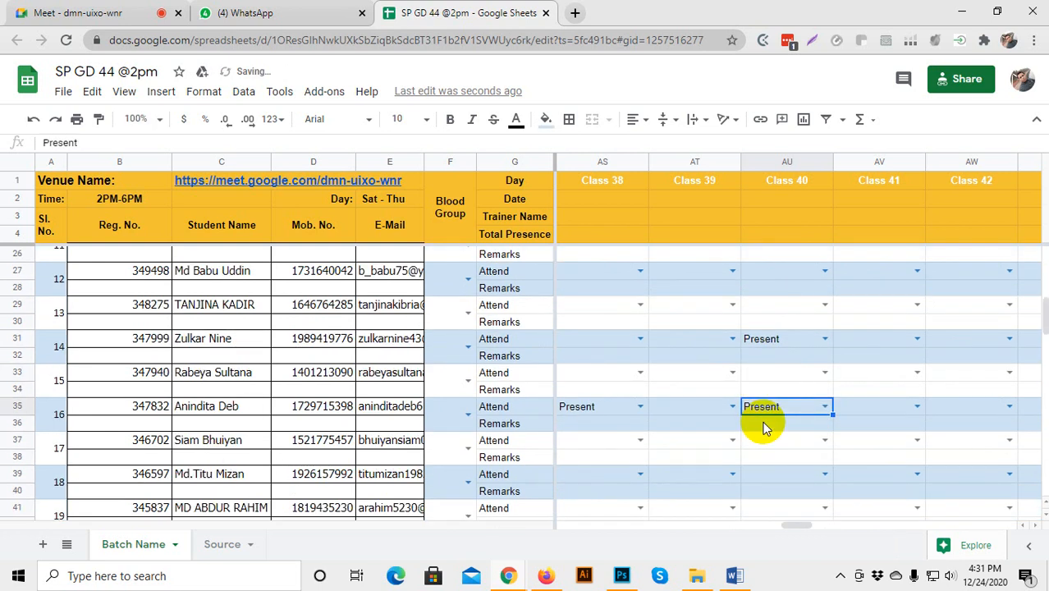
scroll(764, 427, "down", 1)
left_click(765, 413)
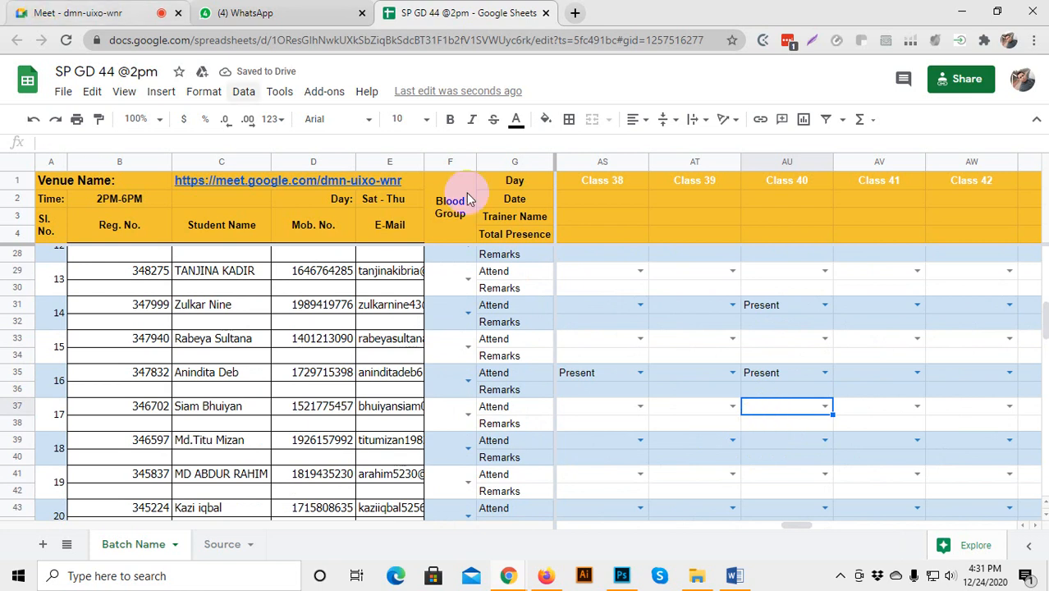
double_click(824, 407)
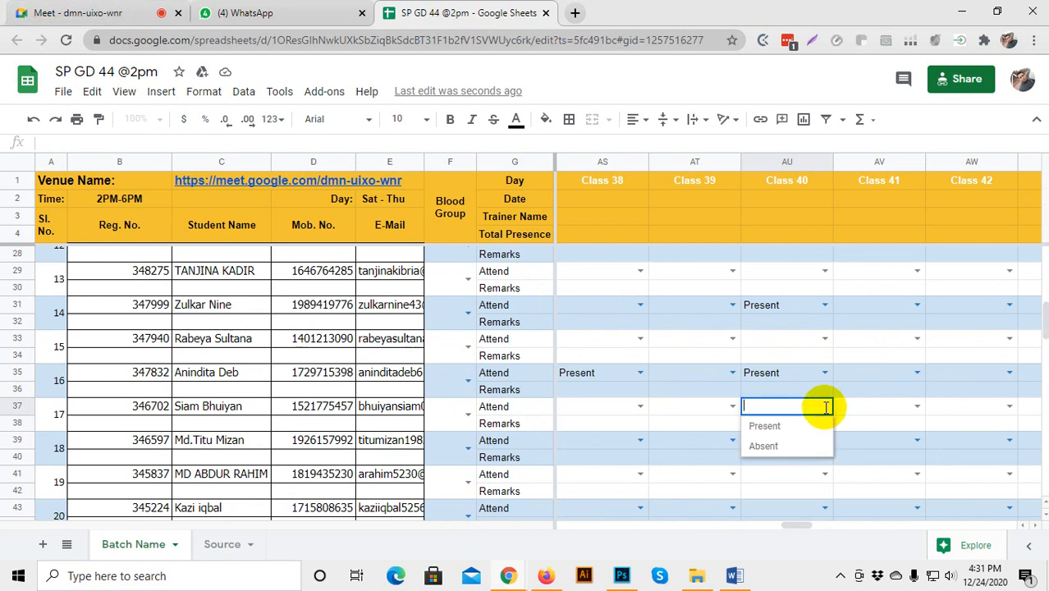
left_click(782, 425)
Look through the students with serial numbers 18 to 29 for further Class 40 attendees.
scroll(782, 425, "down", 1)
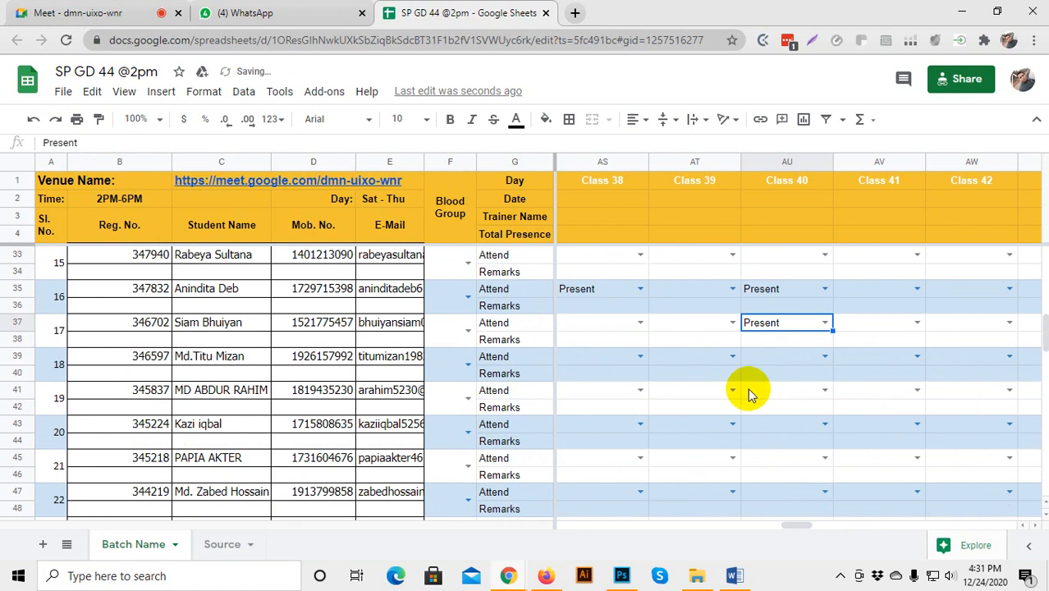
left_click(772, 390)
scroll(776, 396, "down", 1)
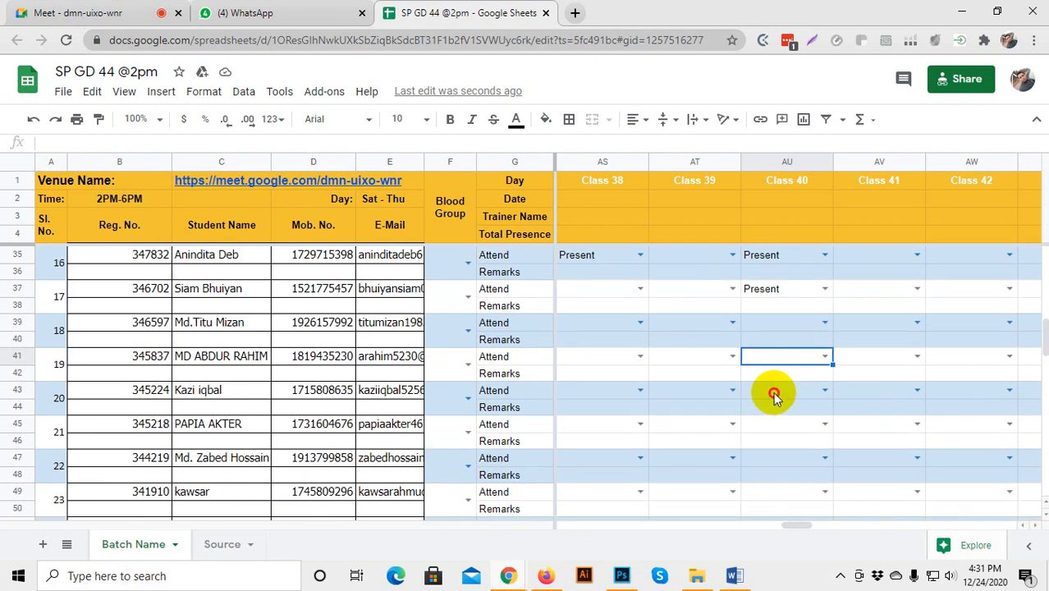
left_click(774, 392)
scroll(777, 394, "down", 1)
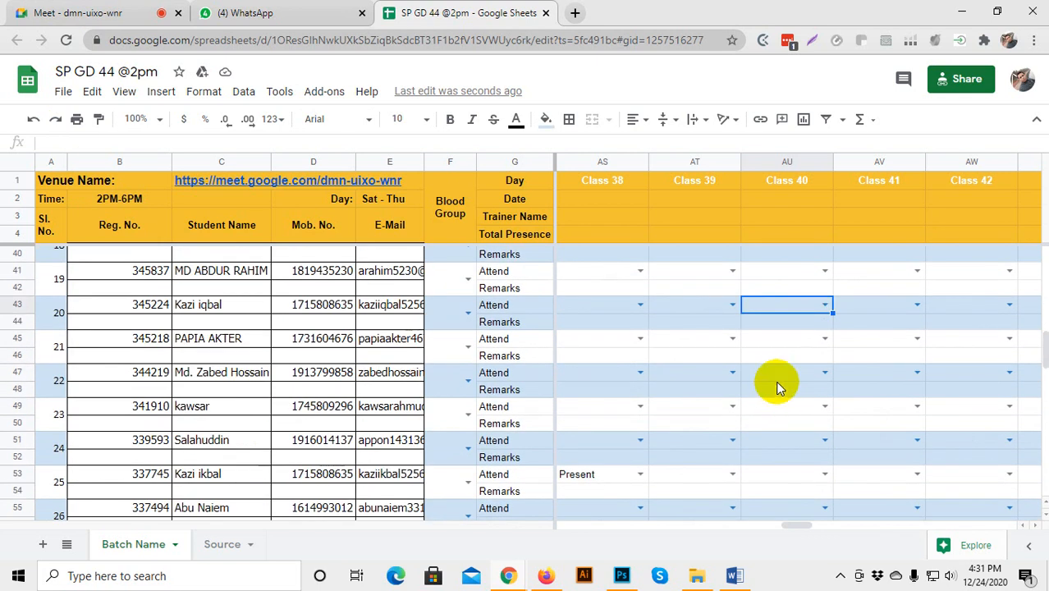
left_click(778, 374)
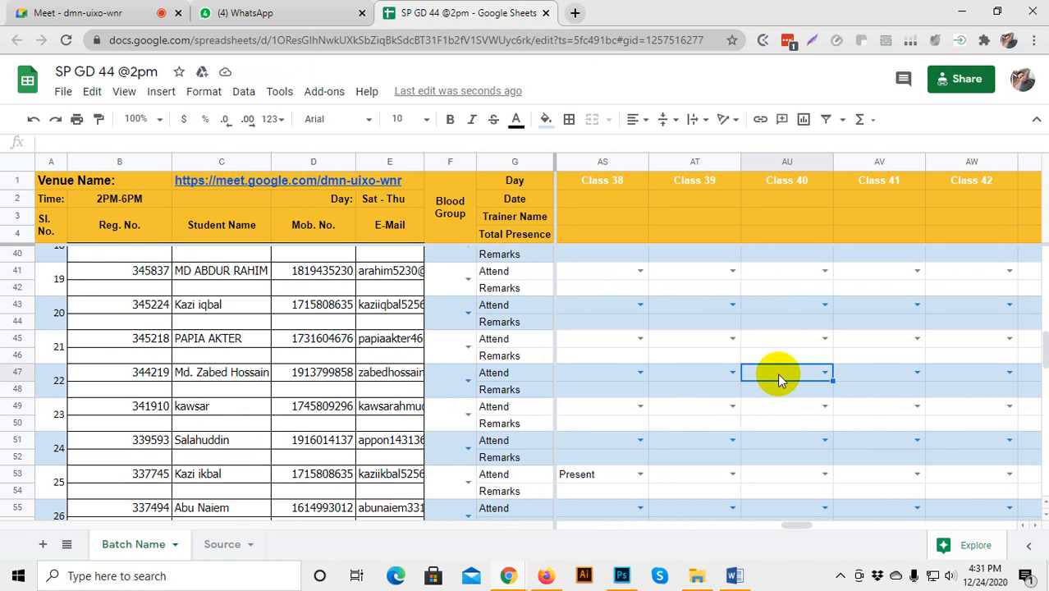
scroll(778, 380, "down", 2)
scroll(771, 376, "down", 1)
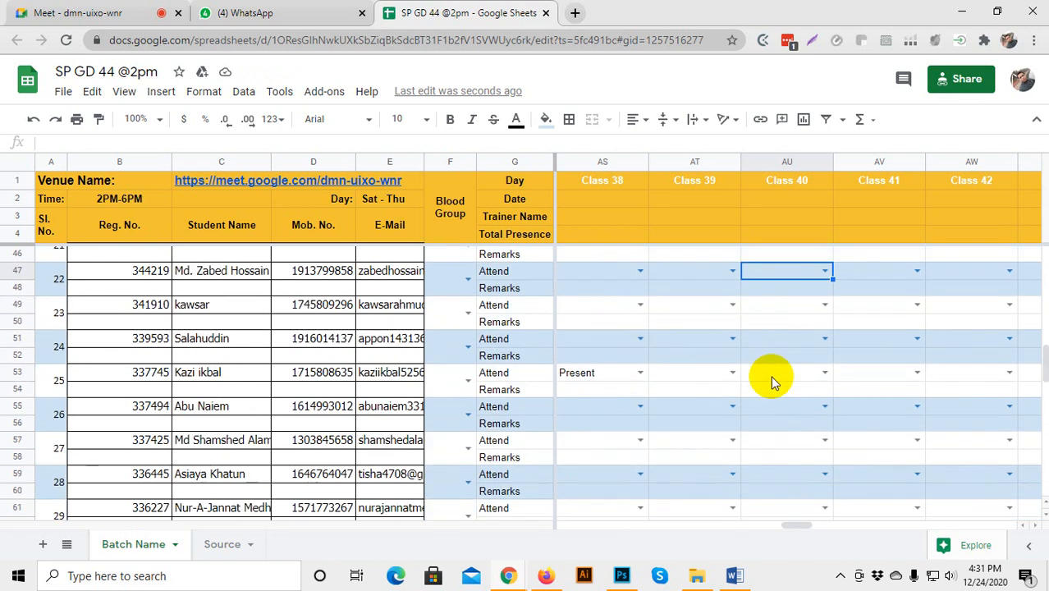
left_click(774, 373)
Recheck the full participant list in the Google Meet call for students who are attending.
left_click(70, 8)
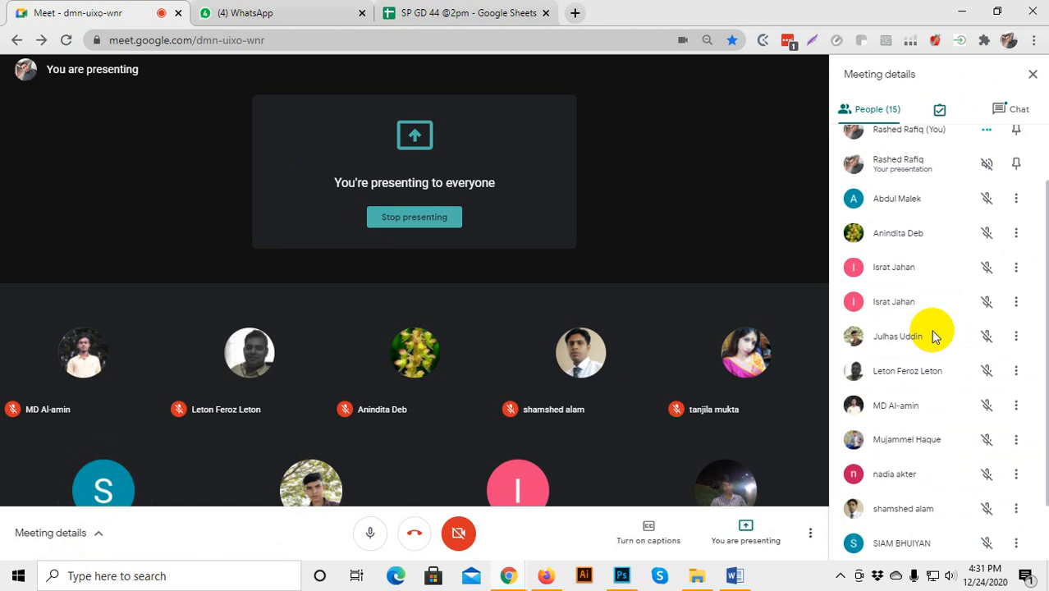
scroll(933, 337, "down", 2)
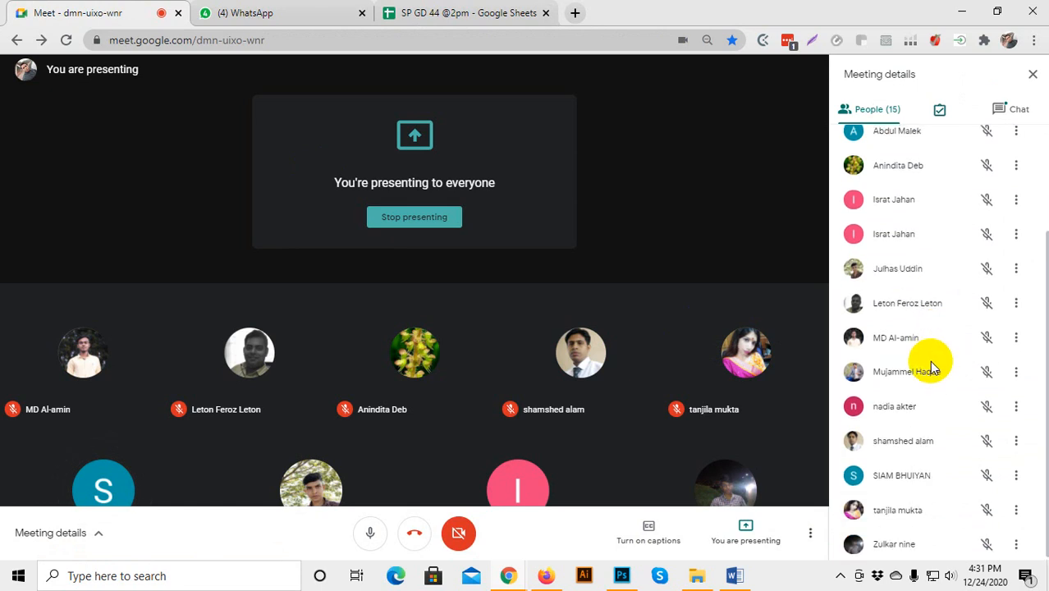
scroll(930, 362, "up", 4)
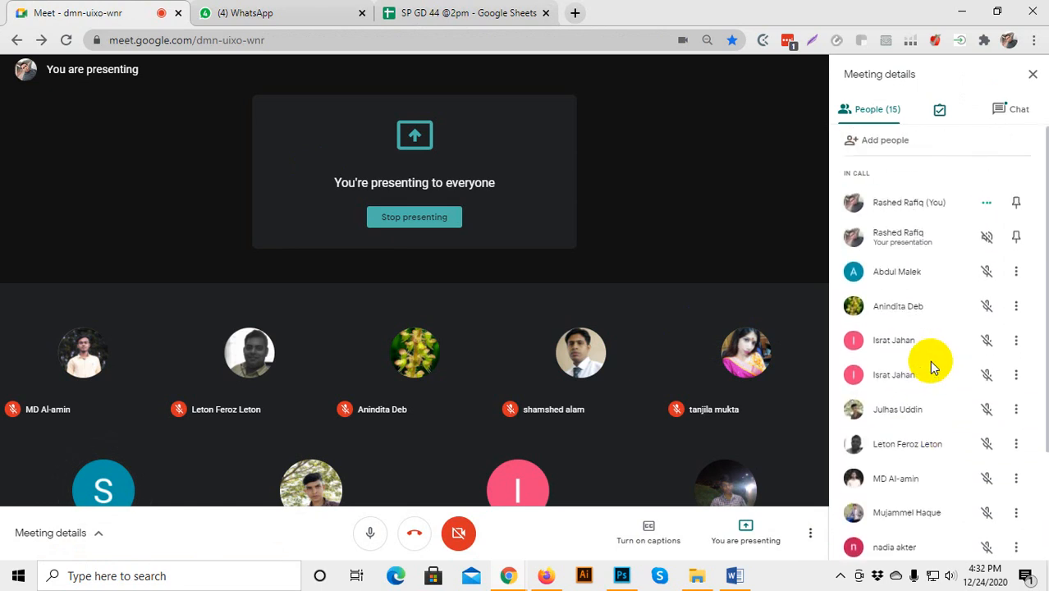
scroll(930, 361, "down", 3)
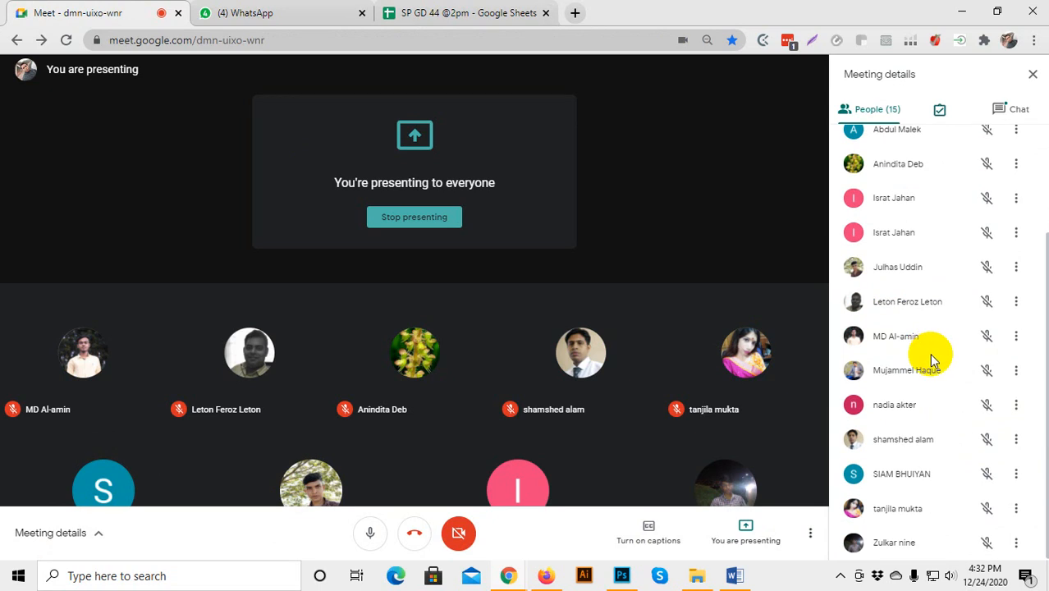
scroll(931, 356, "up", 4)
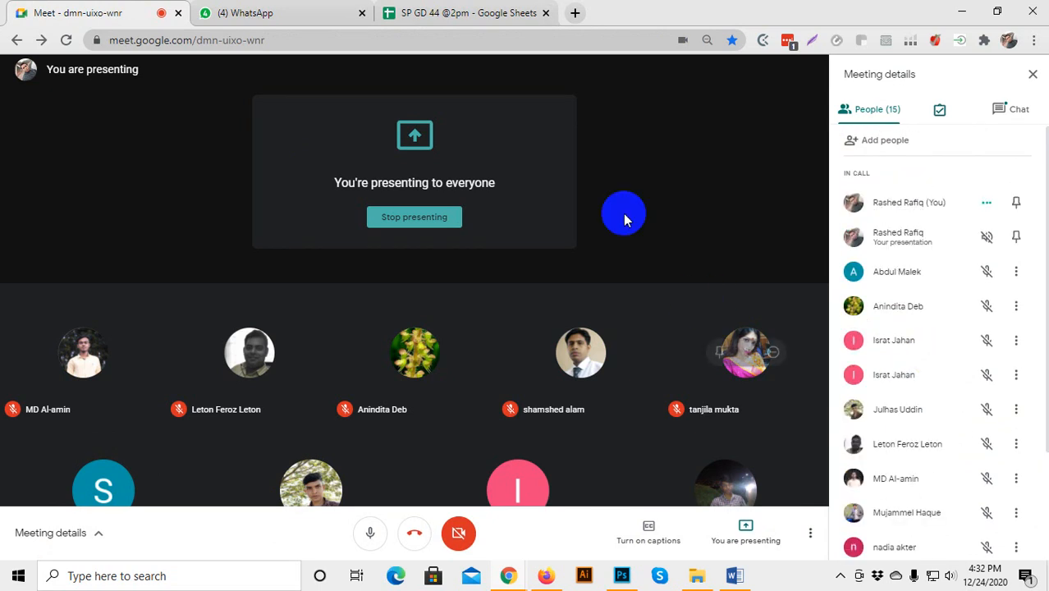
Return to the Google Sheets attendance spreadsheet and mark the student with serial number 27 as Present for Class 40.
left_click(455, 24)
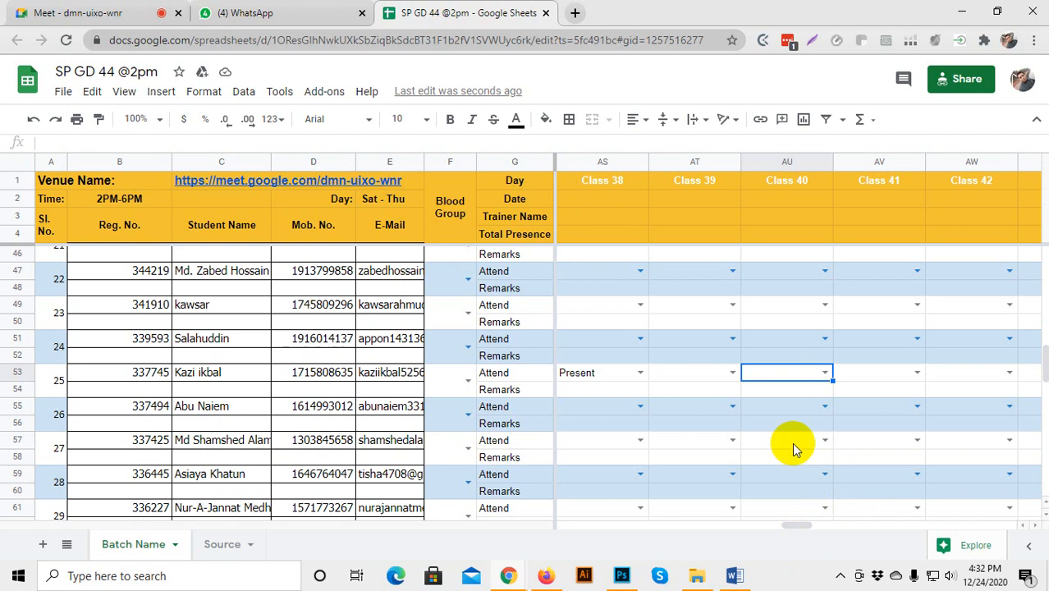
scroll(786, 419, "down", 1)
left_click(781, 404)
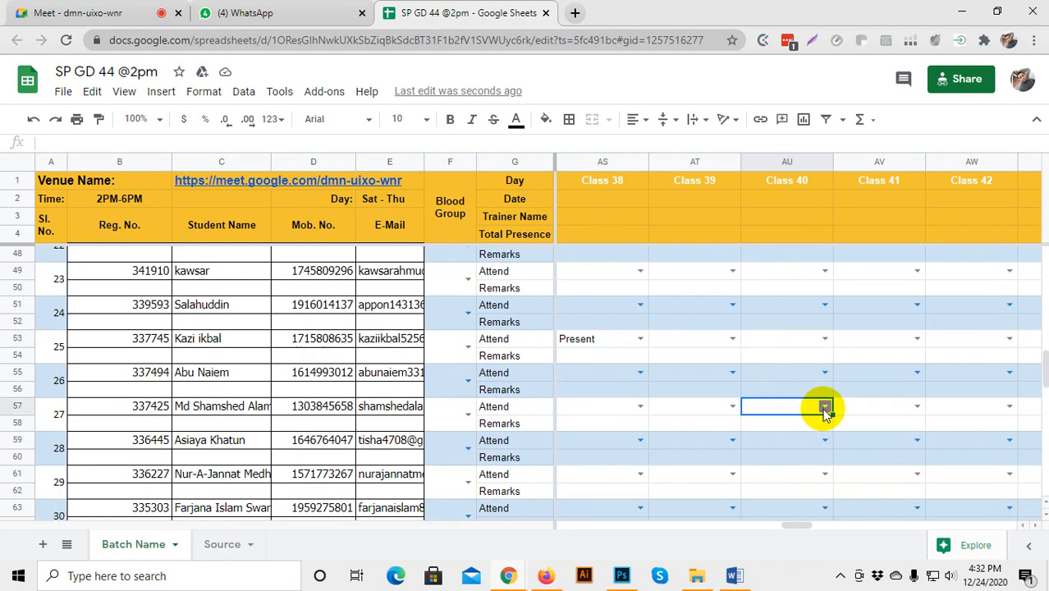
left_click(825, 408)
left_click(759, 423)
scroll(769, 444, "down", 1)
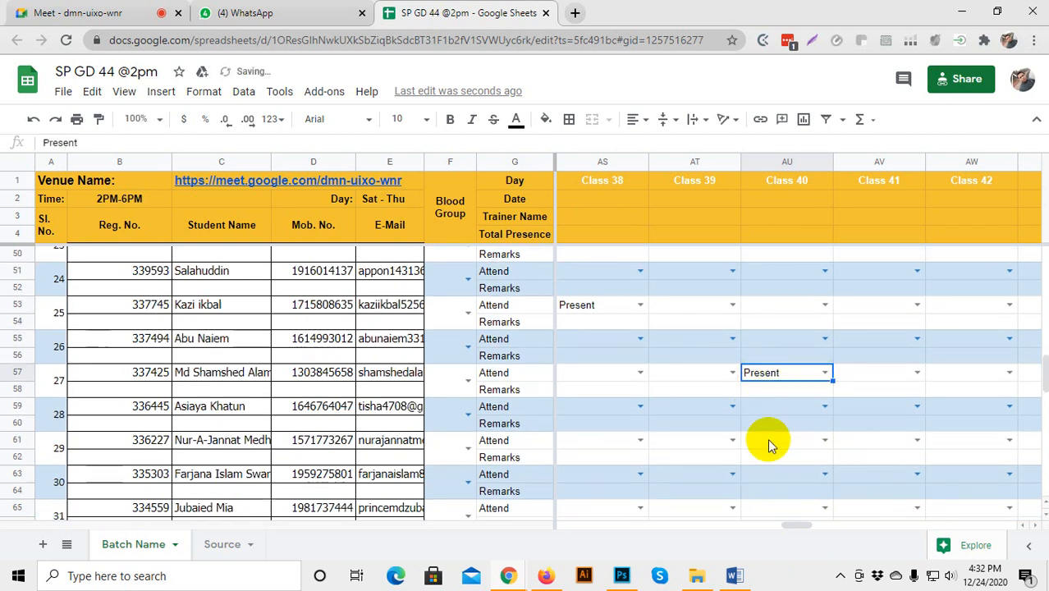
Mark the students with serial numbers 32 and 34 as Present for Class 40.
scroll(769, 443, "down", 1)
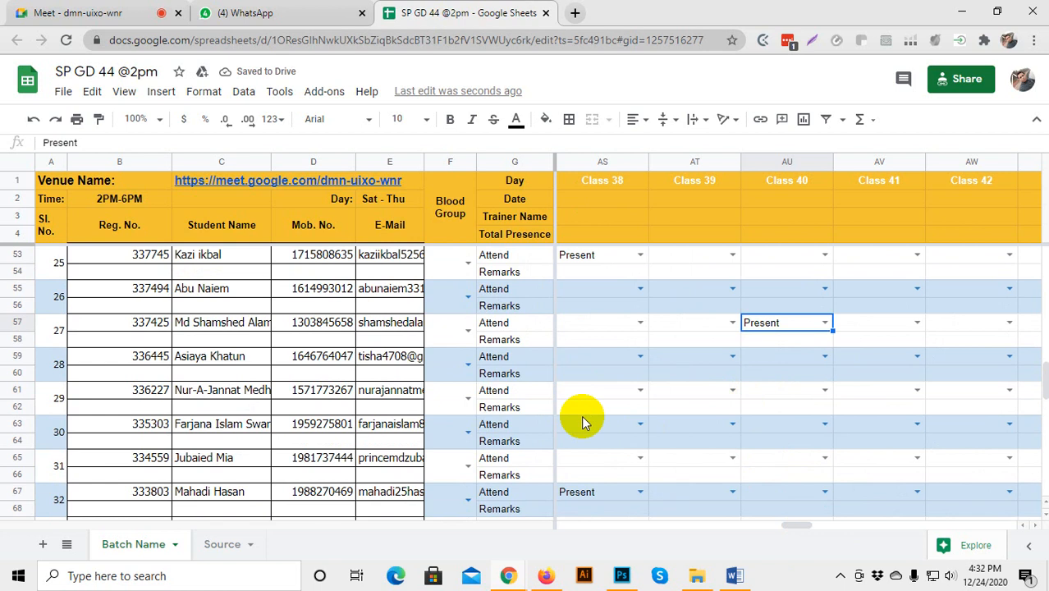
scroll(791, 454, "down", 1)
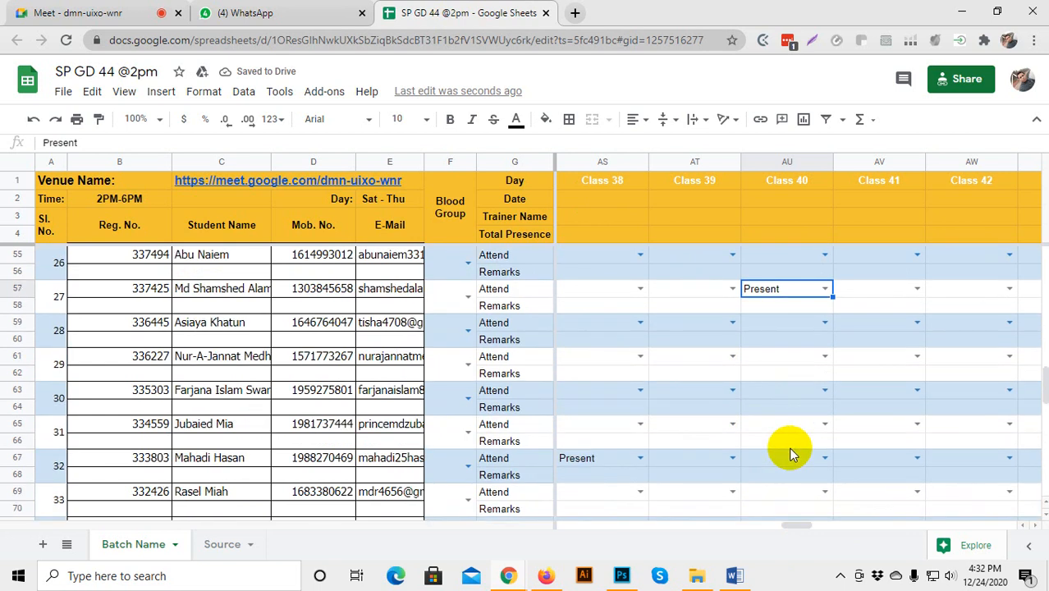
double_click(812, 457)
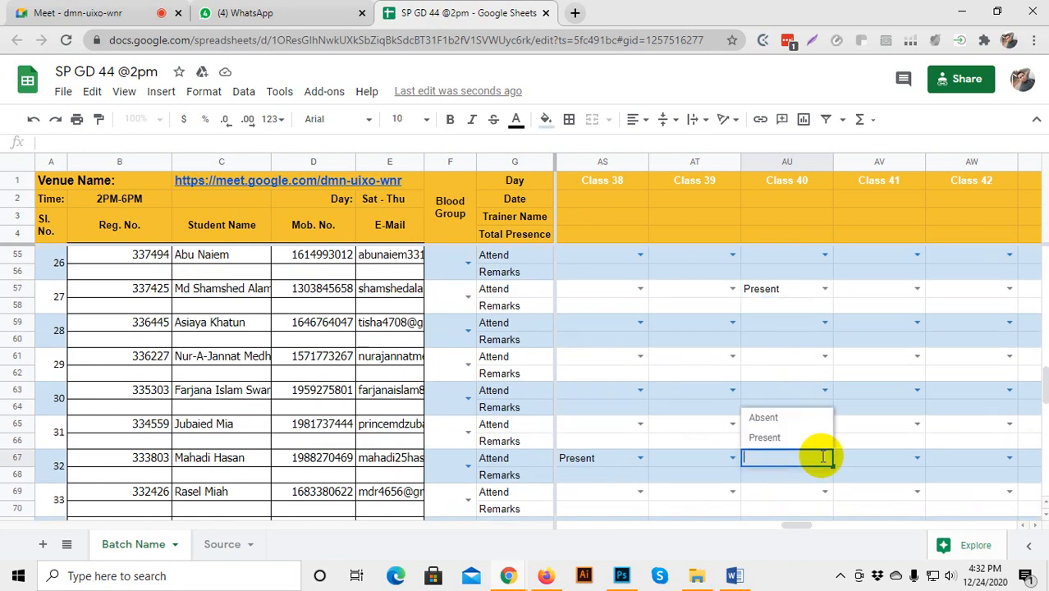
left_click(768, 438)
scroll(806, 454, "down", 2)
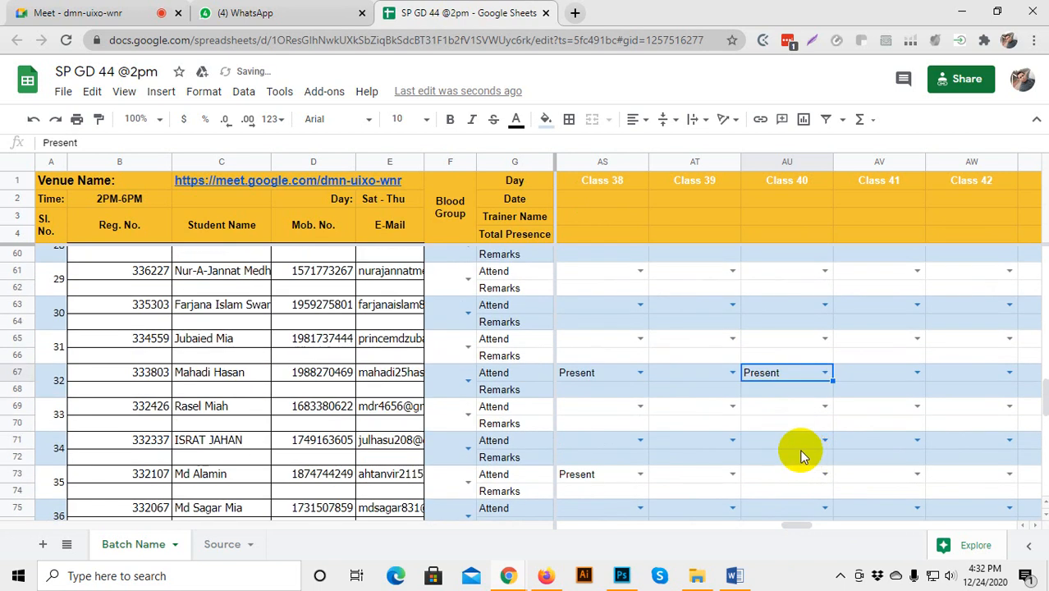
double_click(809, 442)
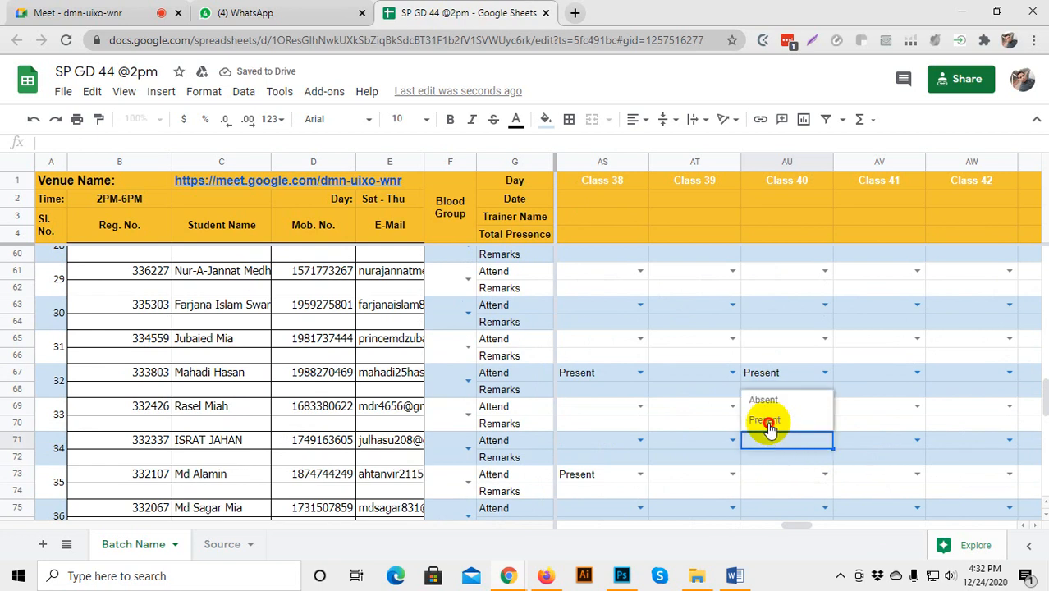
left_click(768, 423)
Check the Google Meet participants for the student with serial number 35, and mark that student as Present for Class 40.
left_click(788, 477)
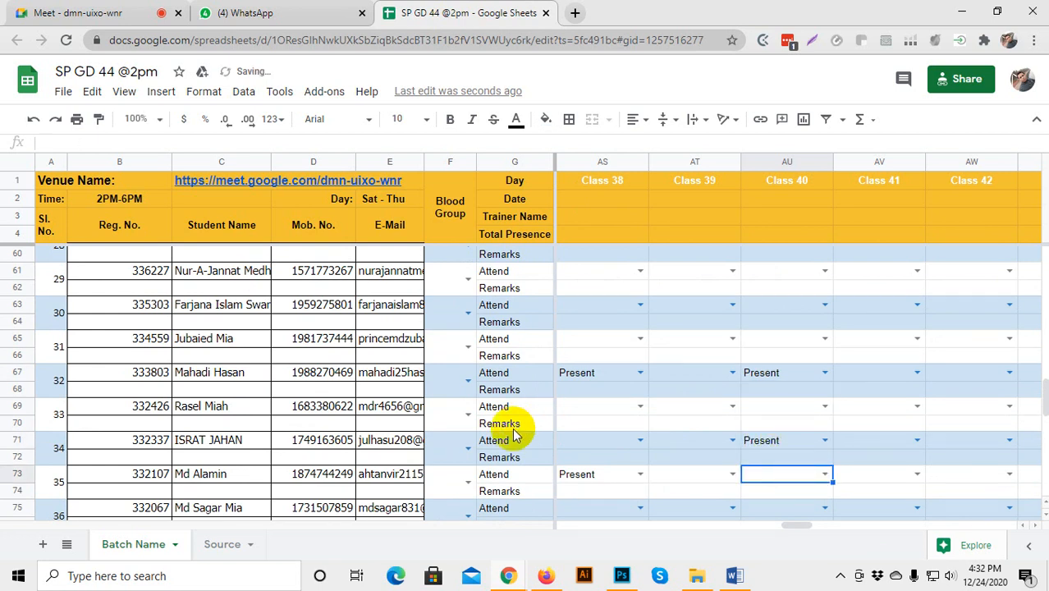
left_click(106, 13)
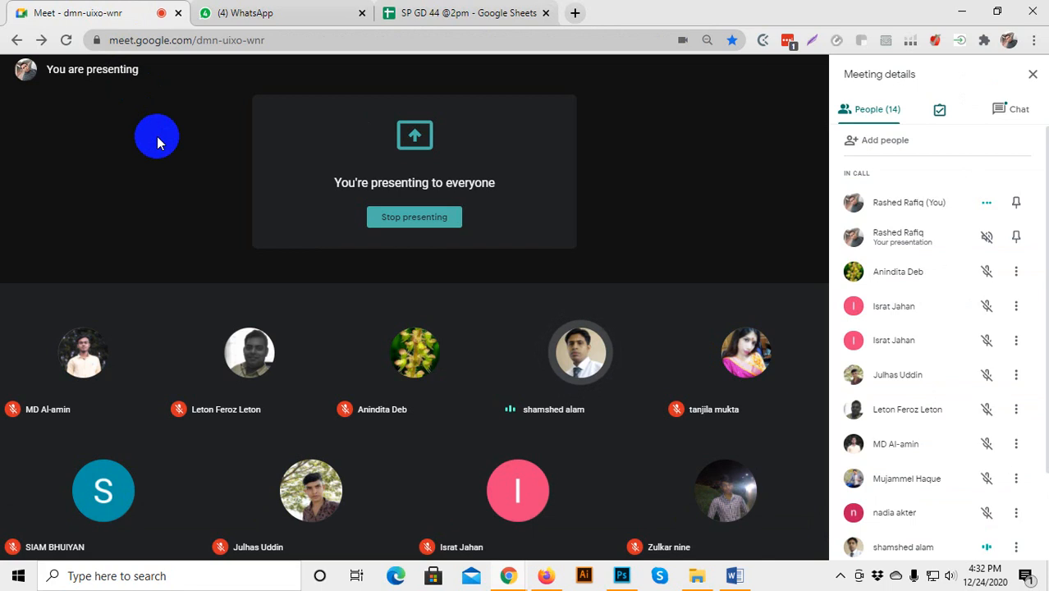
left_click(428, 14)
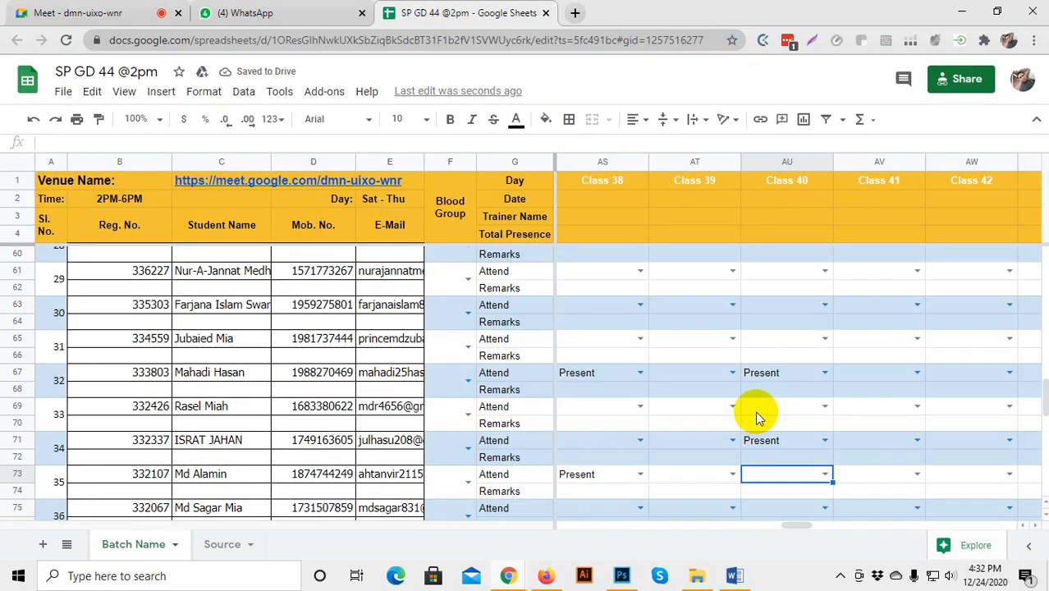
scroll(755, 411, "down", 5)
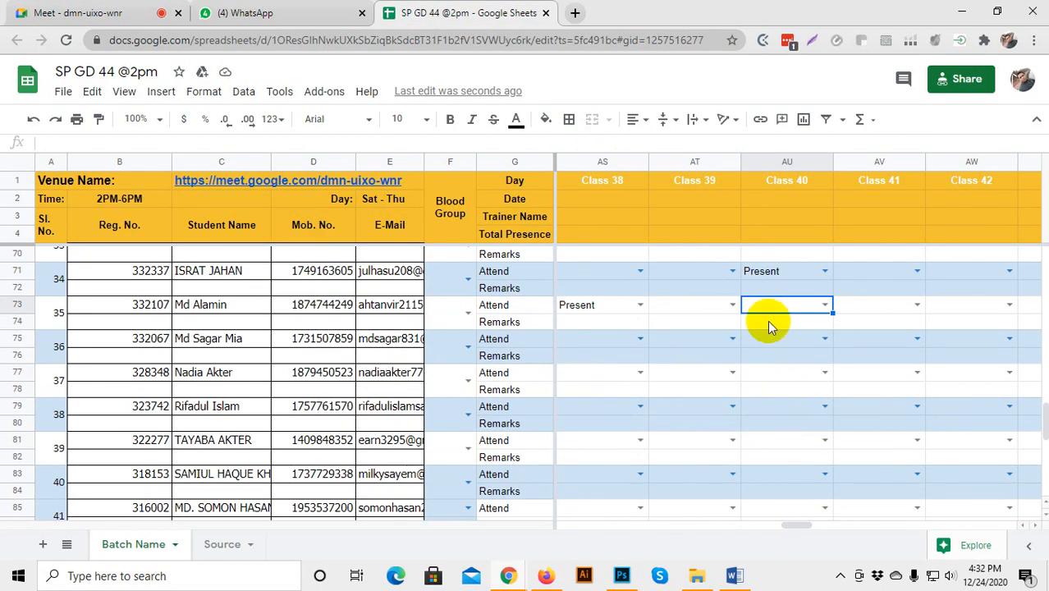
left_click(824, 305)
left_click(784, 328)
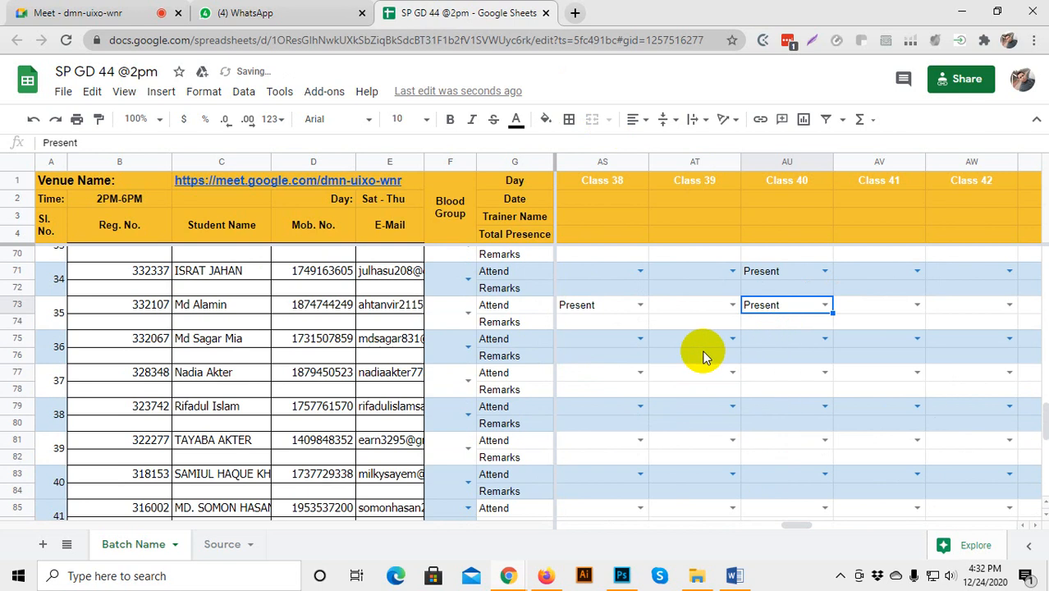
Mark the student with serial number 36 as Present for Class 40.
left_click(595, 341)
left_click(691, 343)
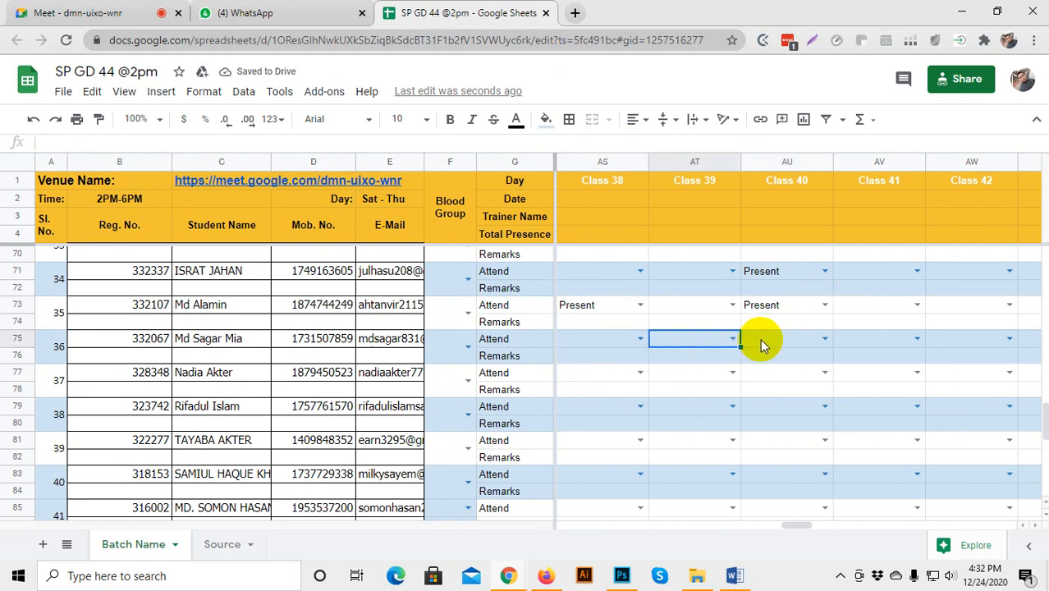
left_click(788, 347)
left_click(824, 337)
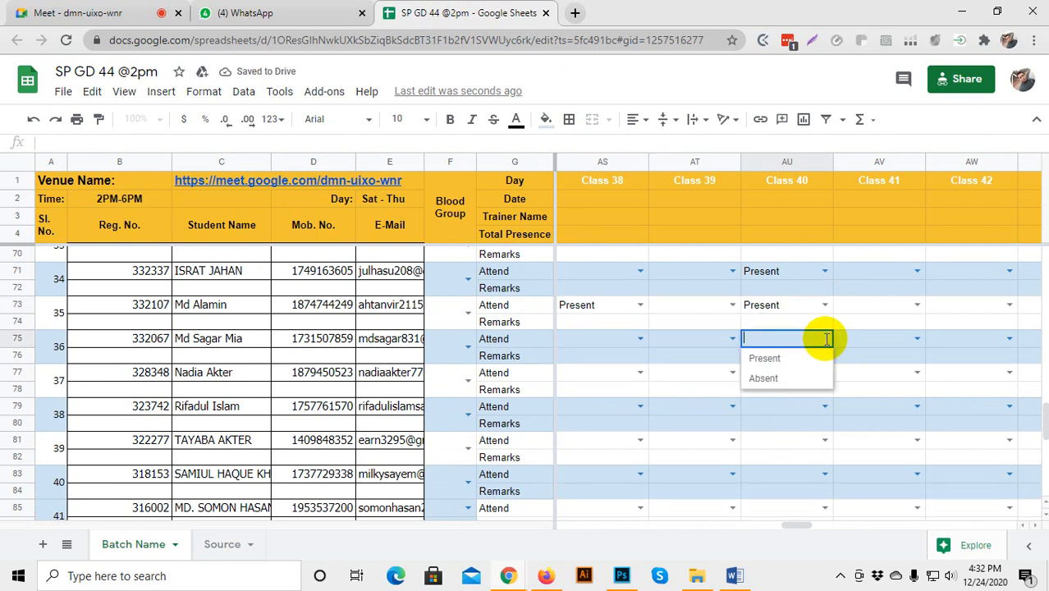
left_click(769, 357)
Compare the students with serial numbers 37 to 44 against the Google Meet participant list for Class 40 attendance.
scroll(767, 364, "down", 2)
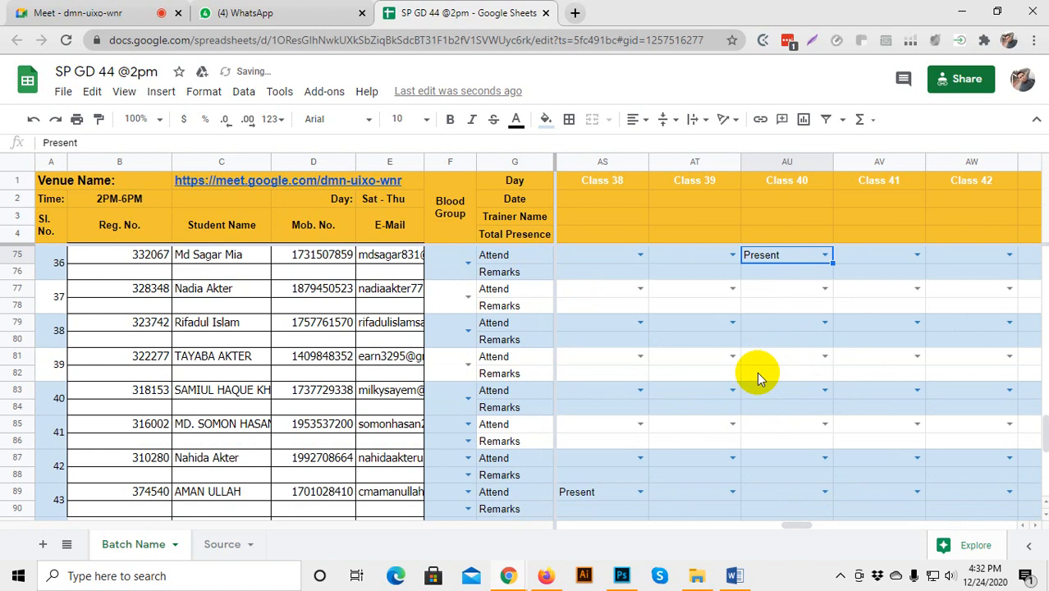
left_click(763, 324)
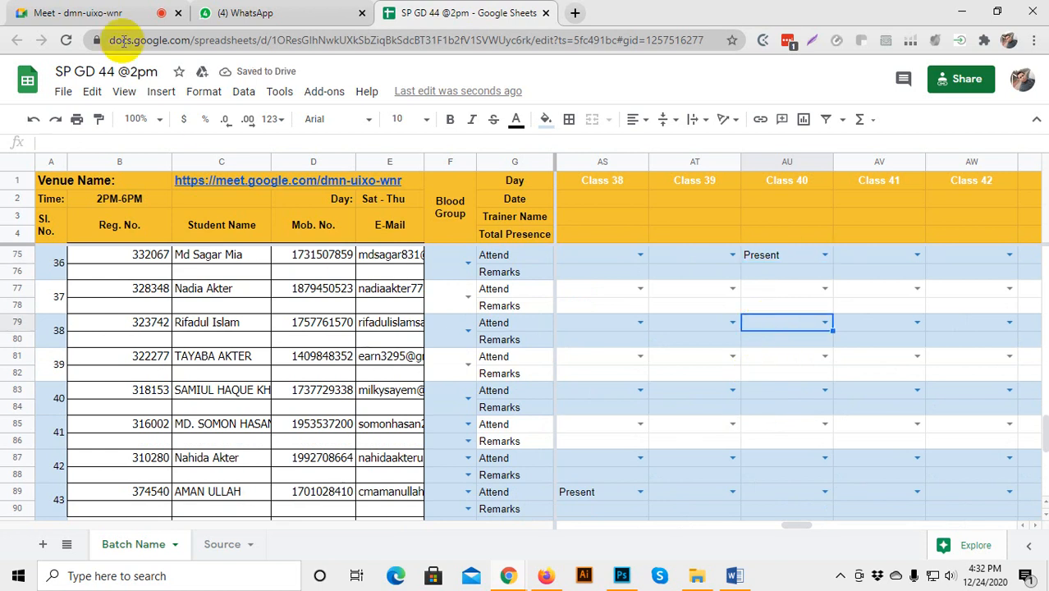
left_click(102, 10)
left_click(398, 13)
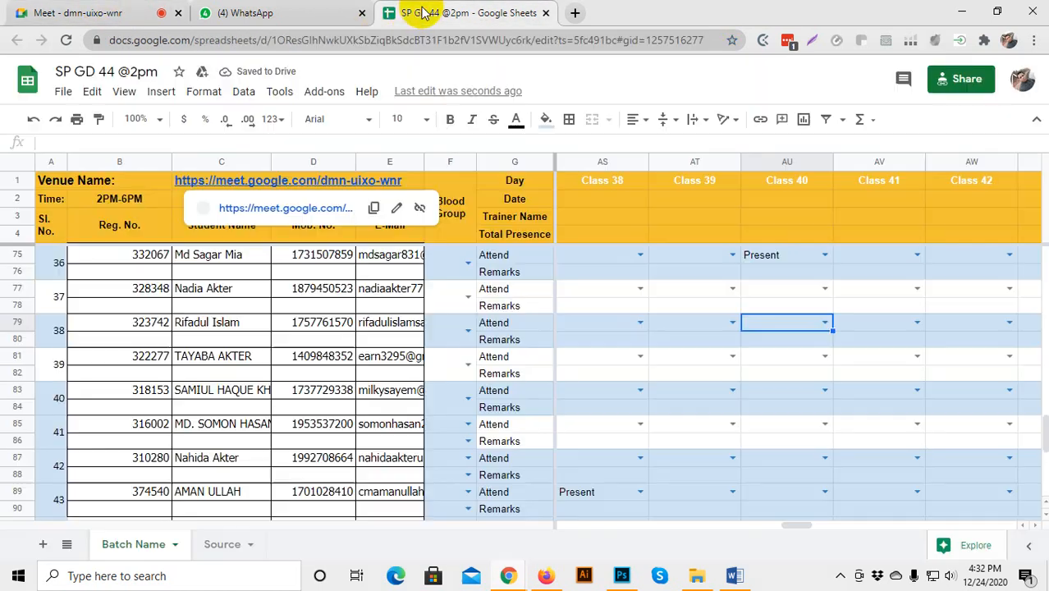
left_click(784, 355)
scroll(784, 355, "down", 1)
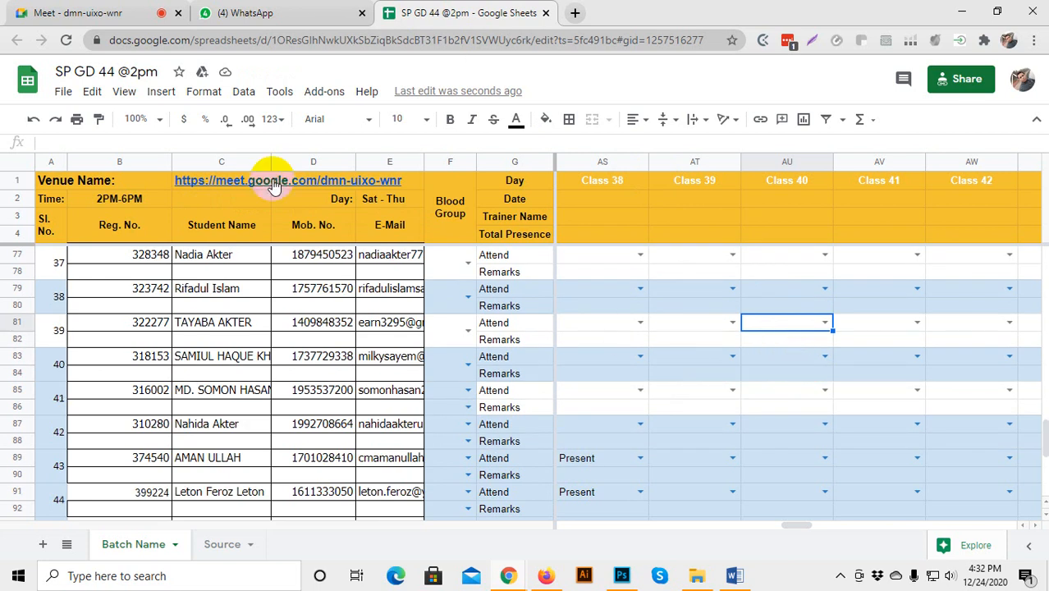
left_click(115, 13)
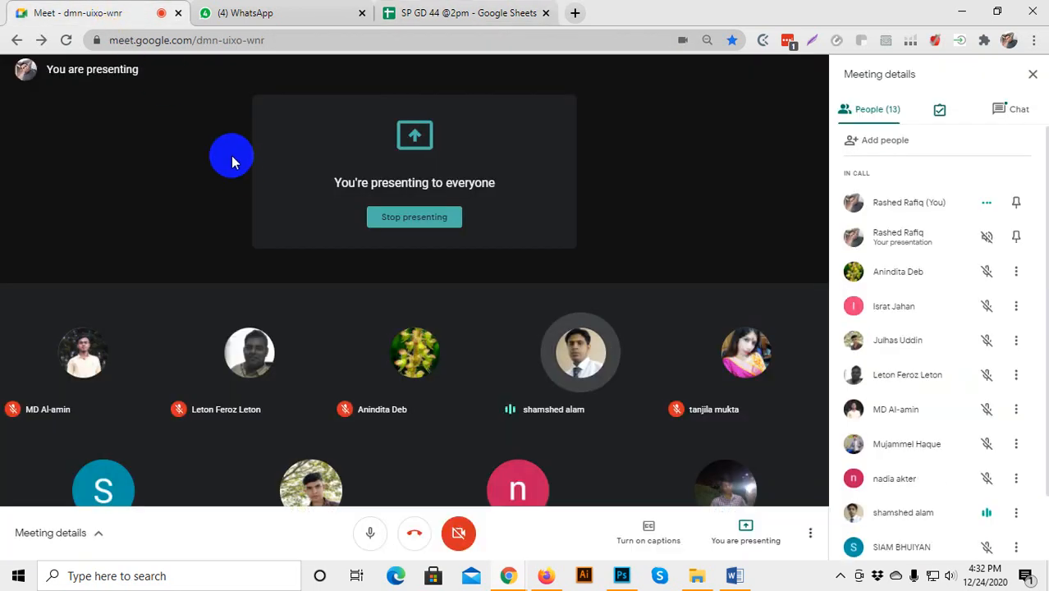
Compare the Class 40 column of the attendance sheet with the list of people in the Google Meet call.
left_click(301, 11)
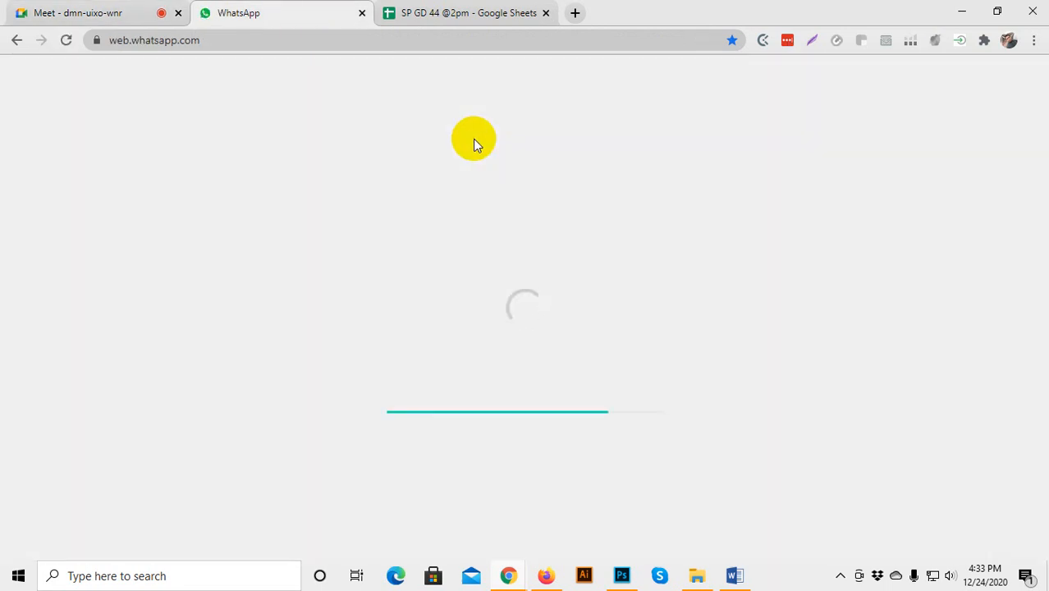
left_click(399, 17)
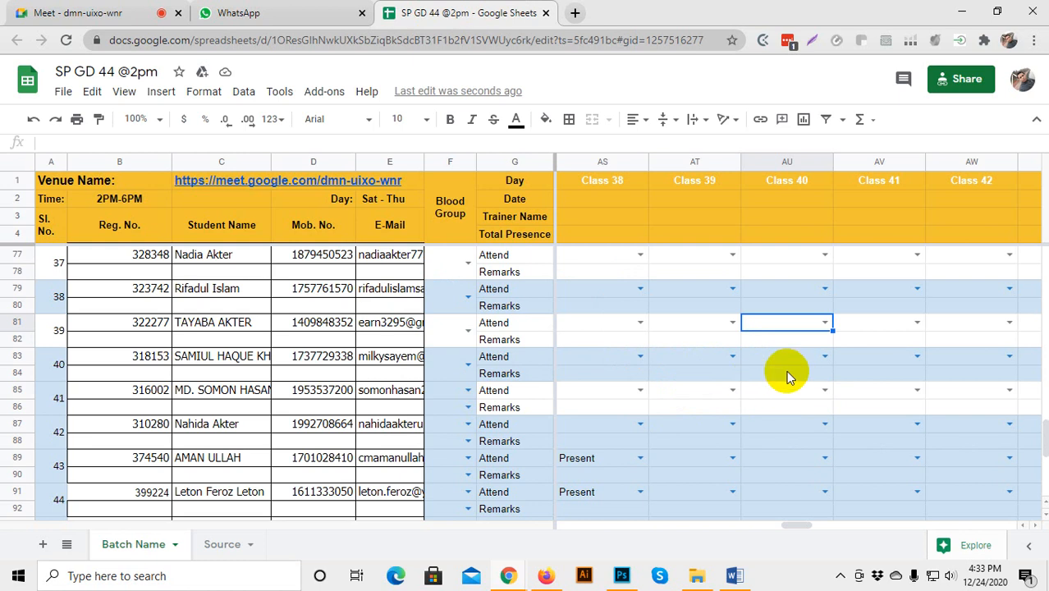
left_click(797, 360)
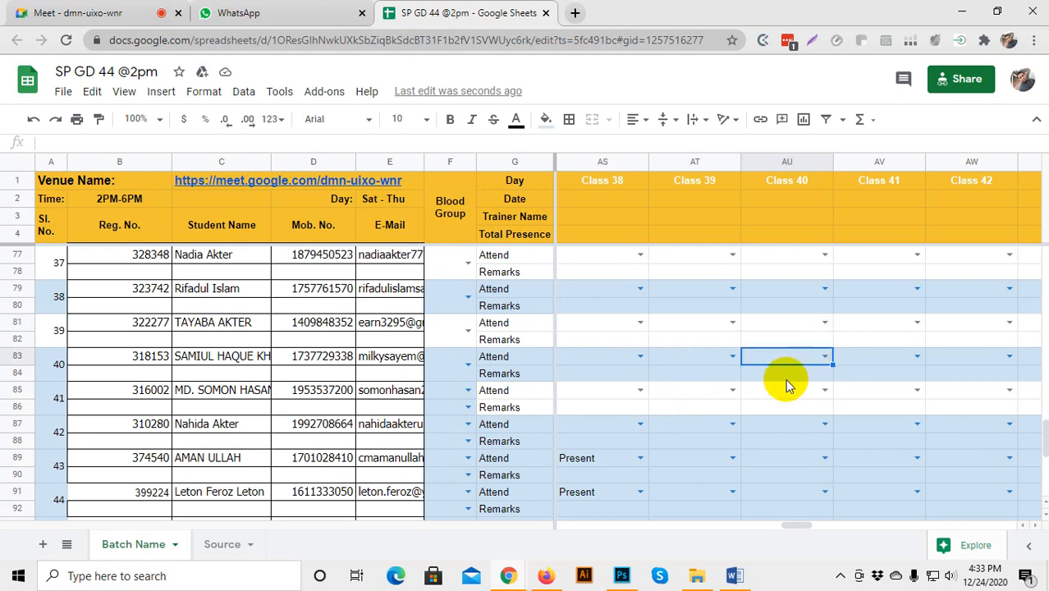
scroll(785, 379, "down", 1)
left_click(774, 360)
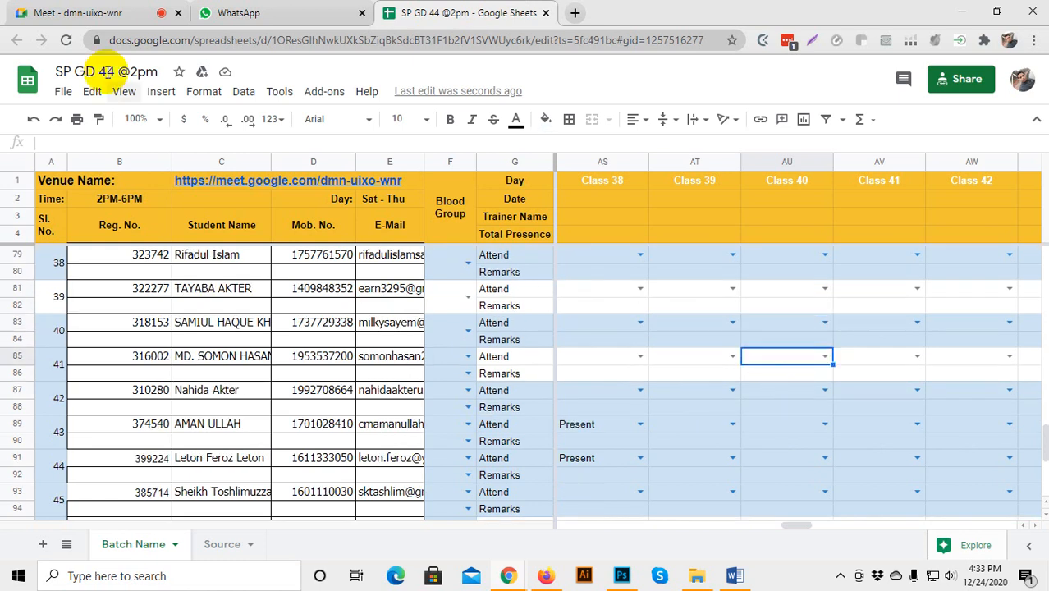
left_click(105, 21)
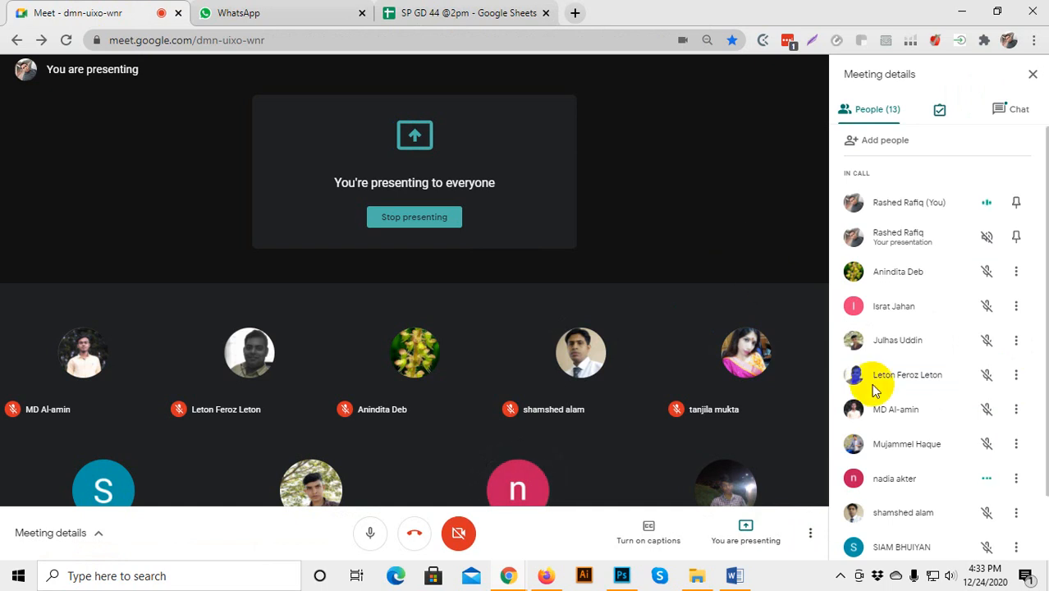
scroll(909, 348, "down", 2)
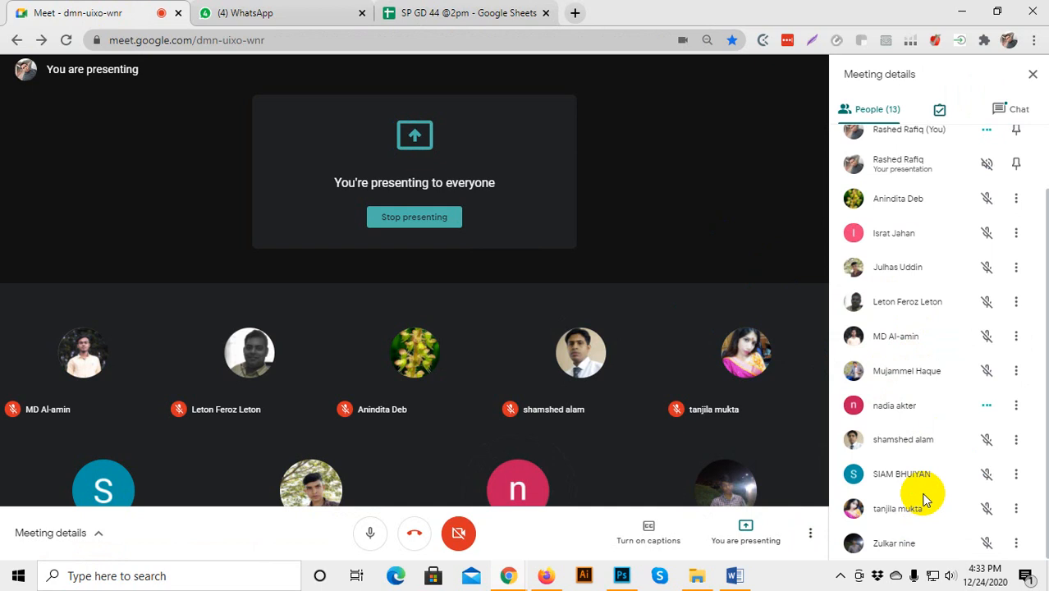
In the attendance sheet's Class 40 column, mark student 36 (row 75) as Absent and student 37 (row 77) as Present.
left_click(457, 11)
scroll(780, 408, "up", 2)
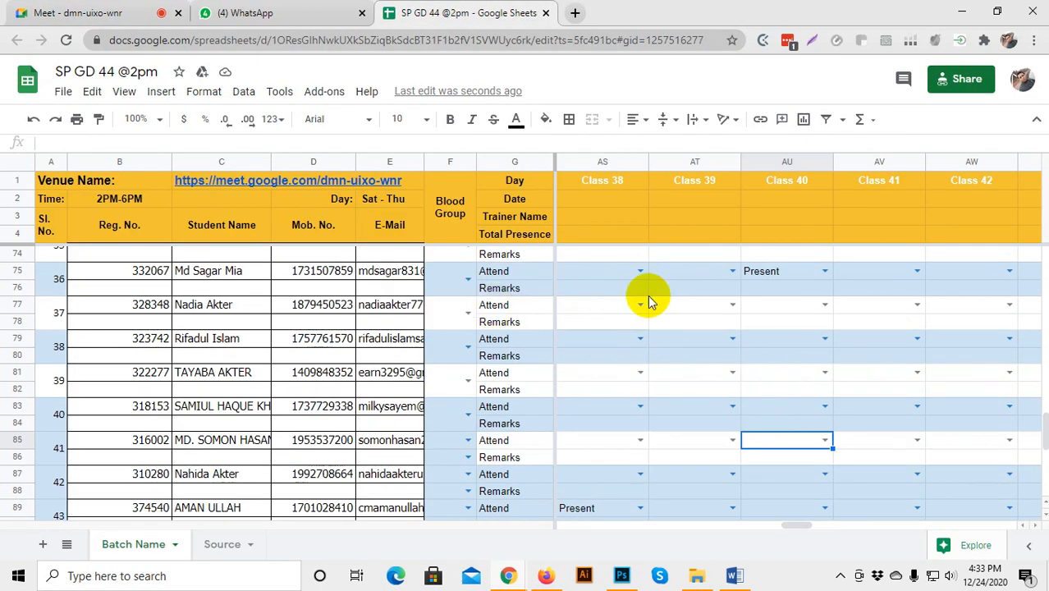
left_click(824, 272)
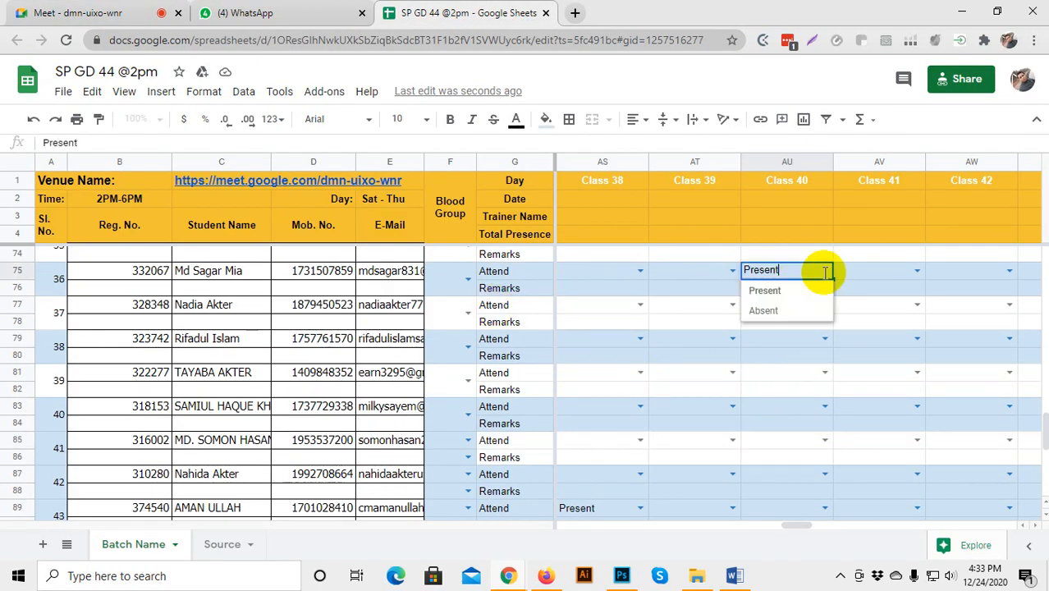
left_click(764, 310)
left_click(829, 305)
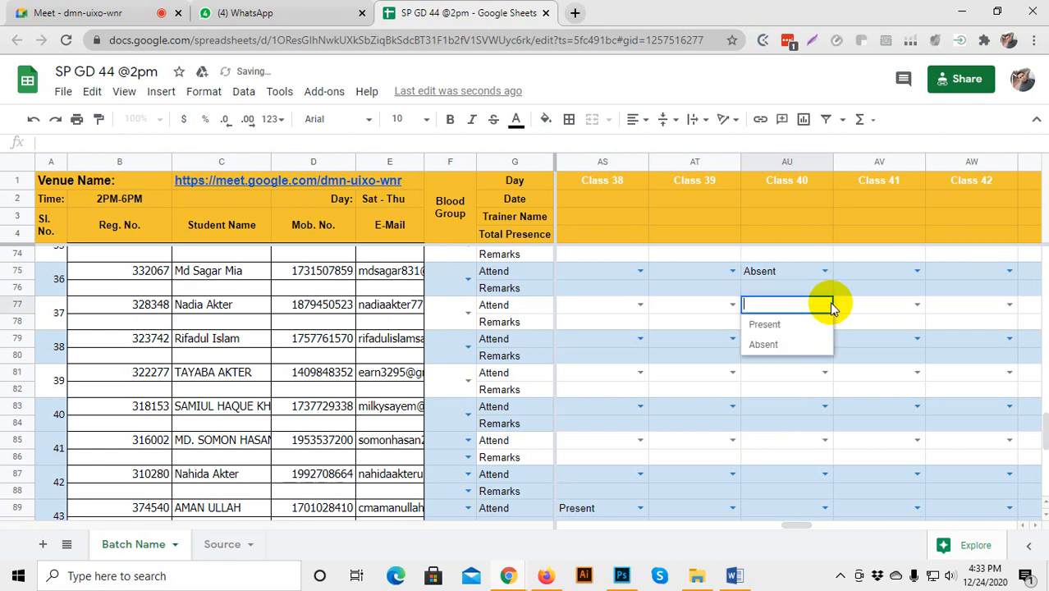
left_click(785, 322)
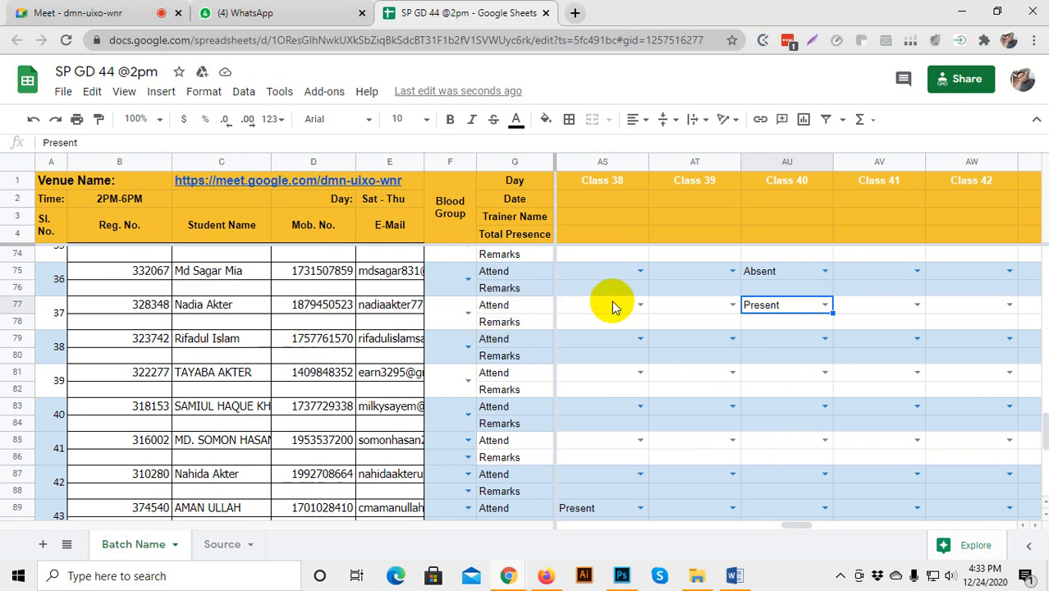
Mark student 44 (row 91) as Present in the Class 40 column.
scroll(780, 431, "down", 1)
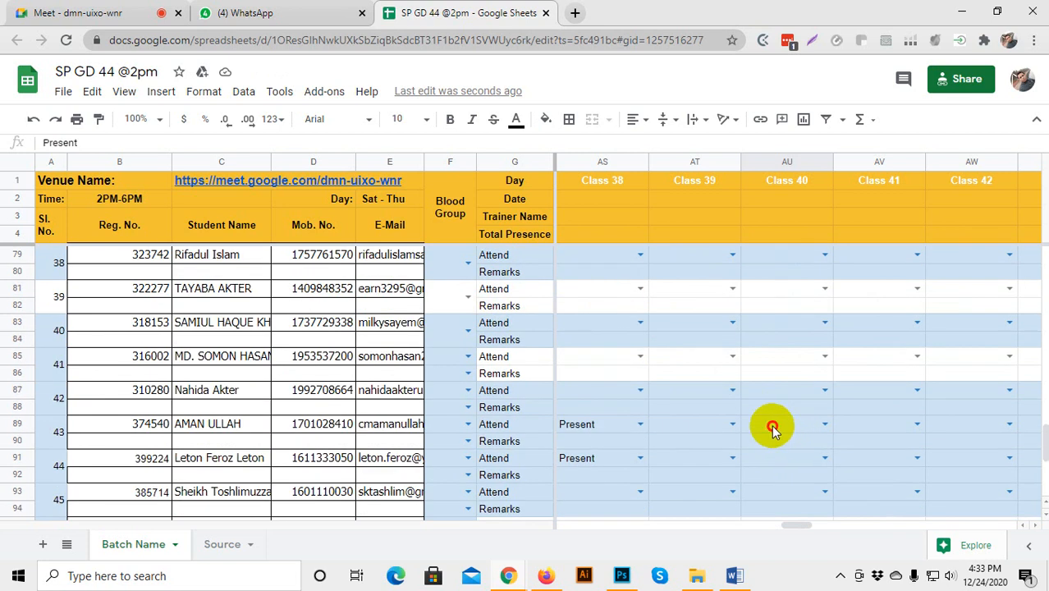
left_click(771, 425)
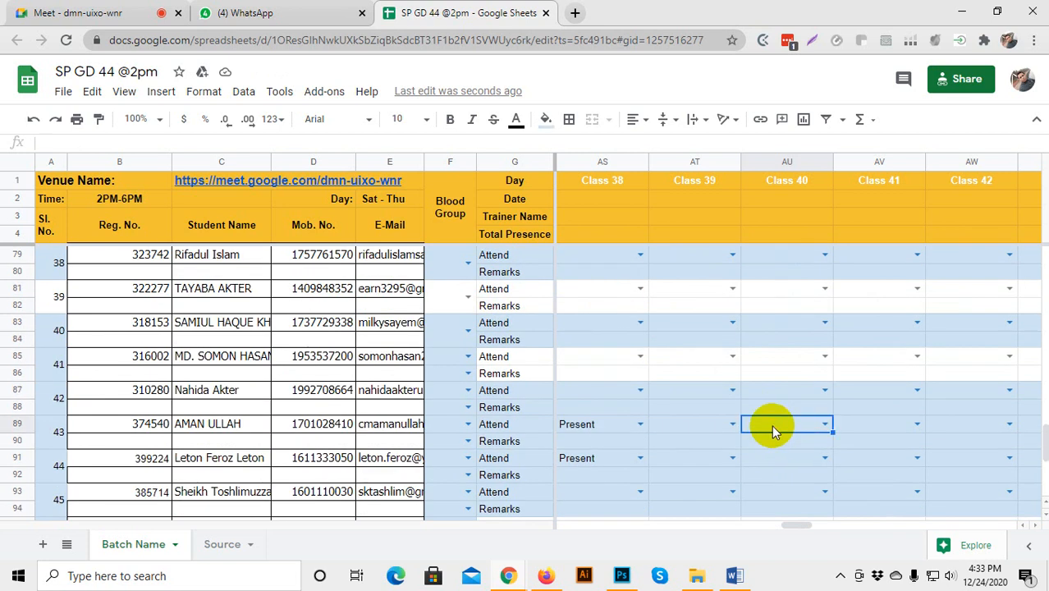
scroll(771, 425, "up", 1)
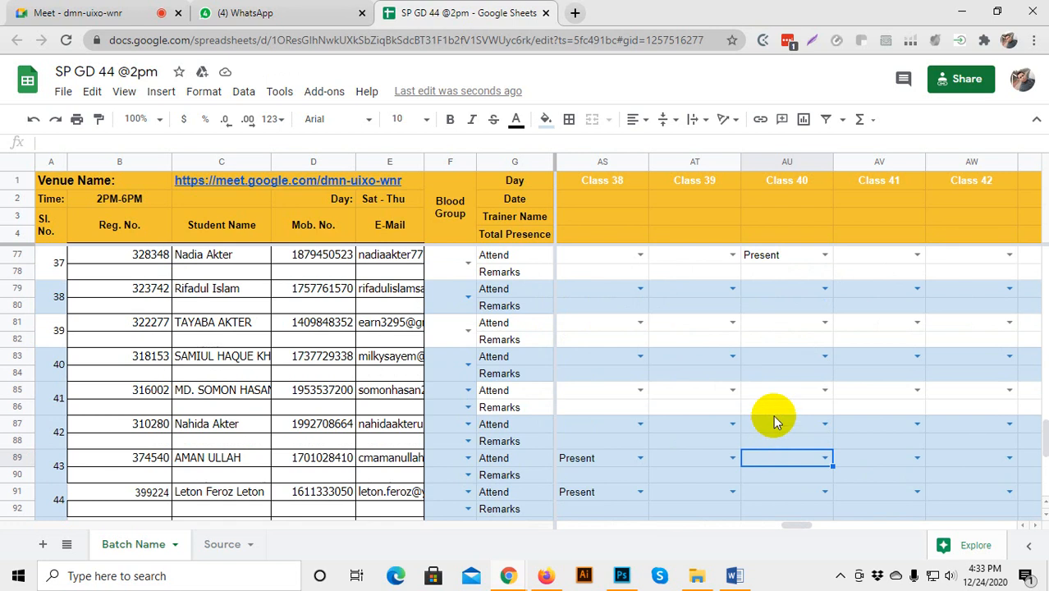
scroll(791, 460, "down", 1)
left_click(781, 471)
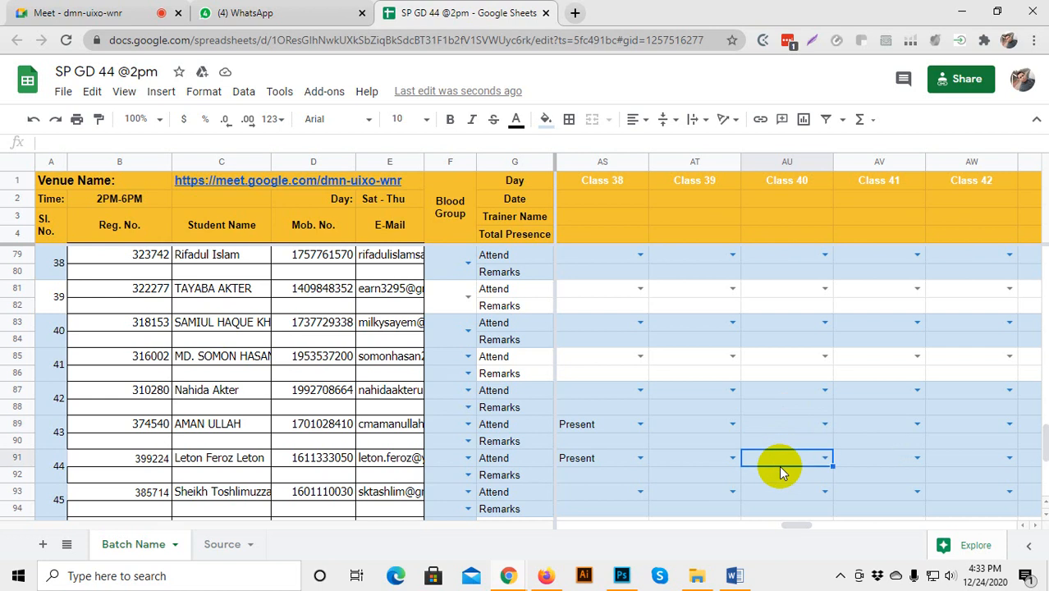
left_click(826, 458)
left_click(786, 440)
Mark student 47 (row 97) as Present in the Class 40 column.
scroll(785, 443, "down", 2)
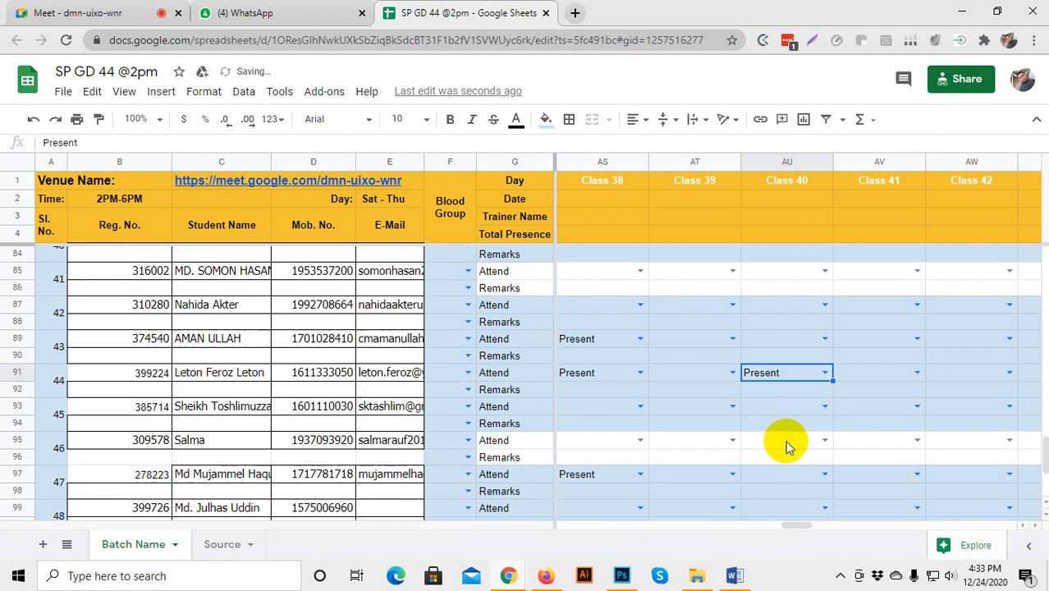
left_click(779, 477)
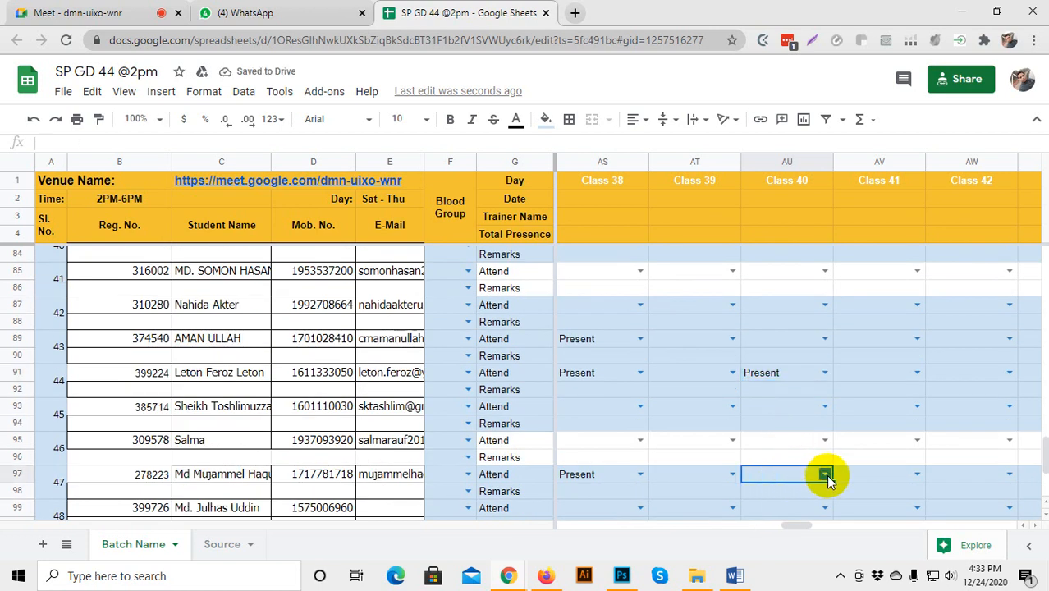
left_click(824, 474)
left_click(766, 454)
Check the Google Meet participants, and mark student 48 (row 99) as Present for Class 40 in the attendance sheet.
scroll(807, 484, "down", 2)
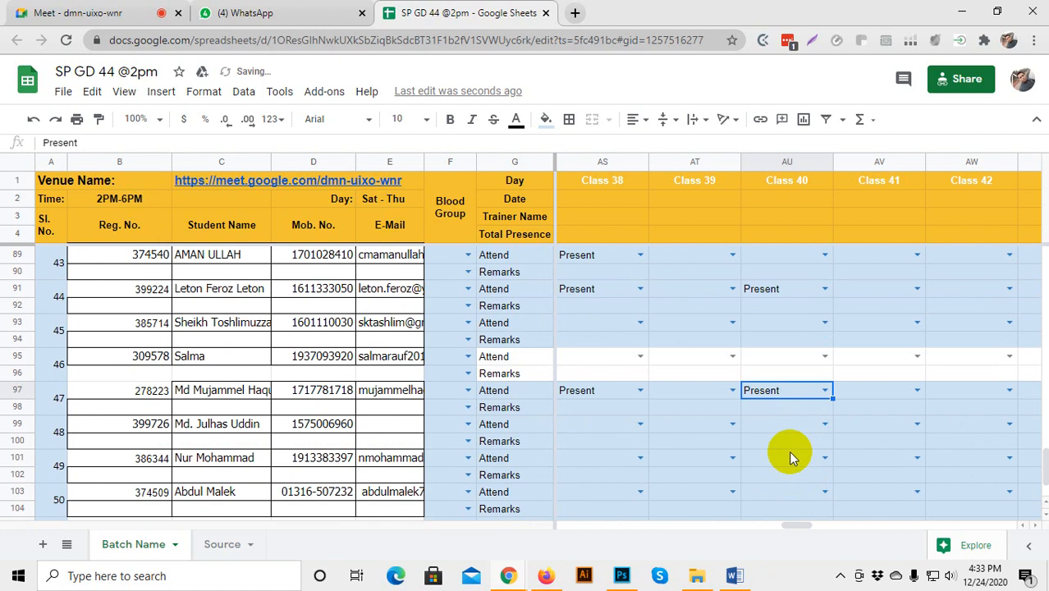
left_click(786, 427)
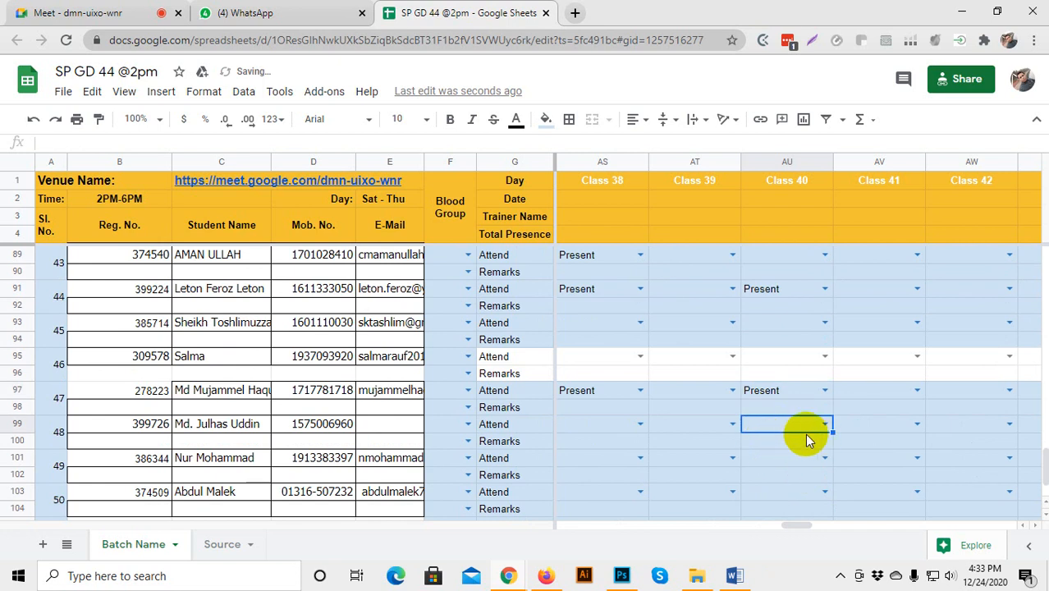
left_click(74, 12)
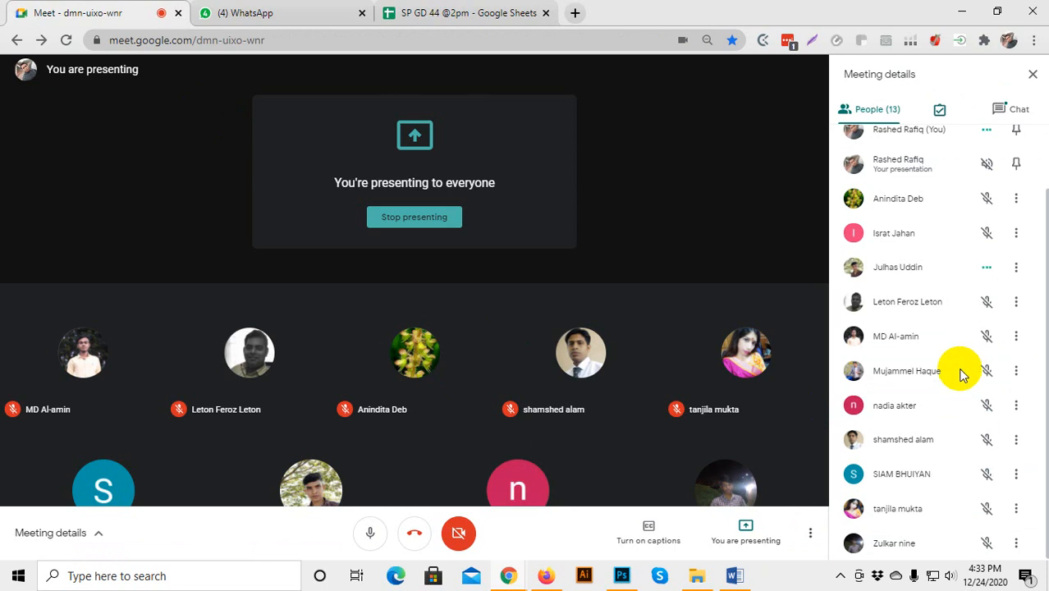
left_click(480, 12)
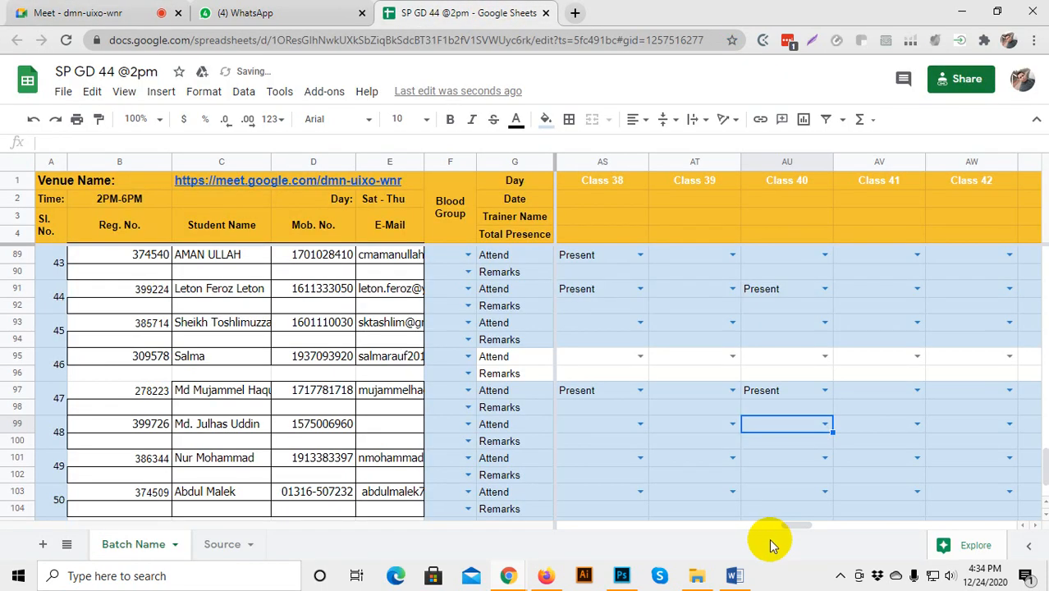
left_click(825, 424)
left_click(763, 403)
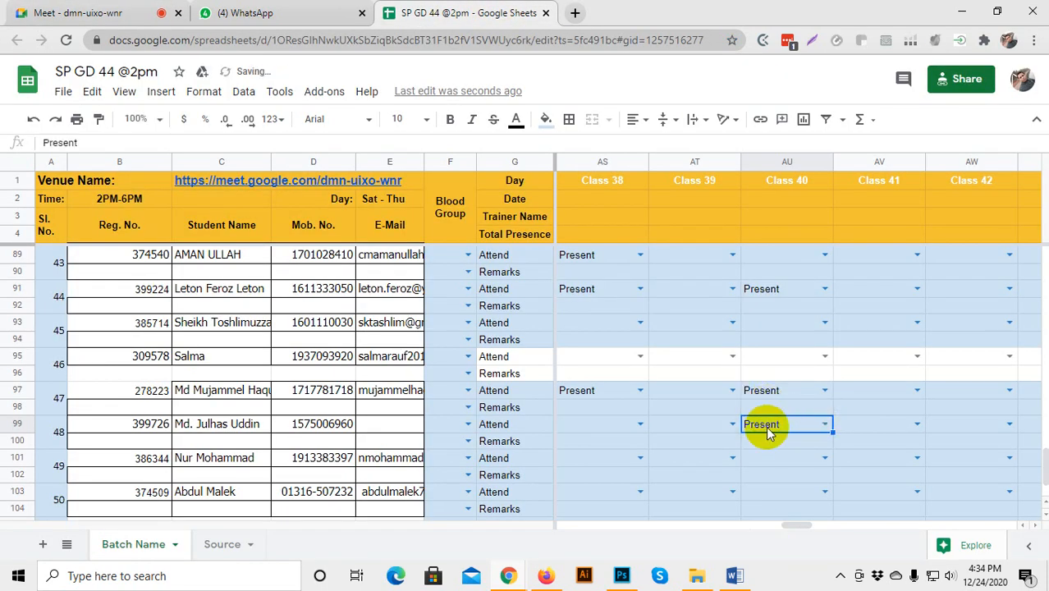
Mark student 50 (row 103) as Present in the Class 40 column.
left_click(787, 459)
left_click(824, 492)
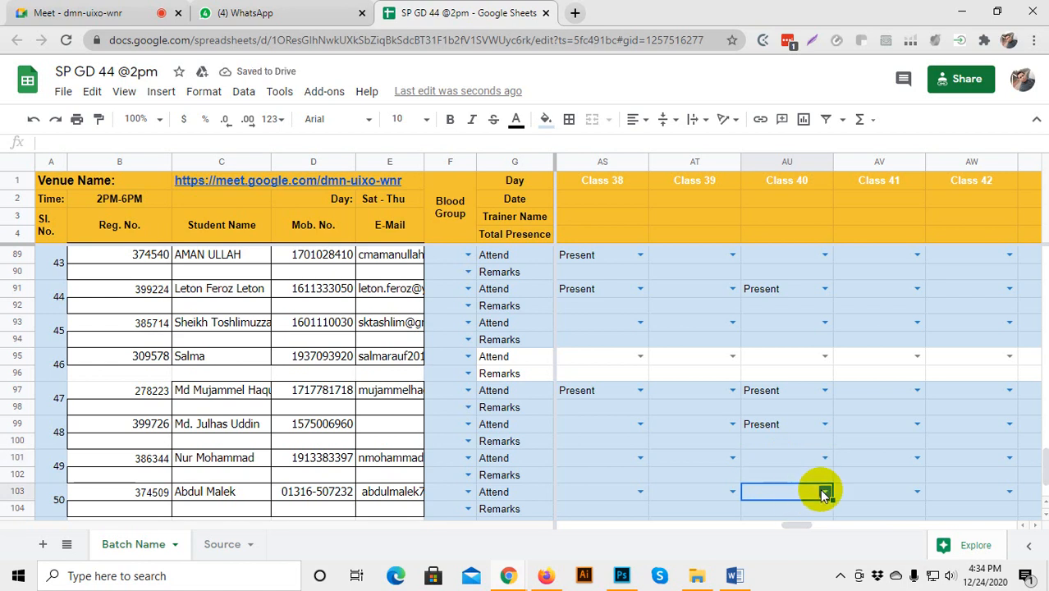
left_click(775, 470)
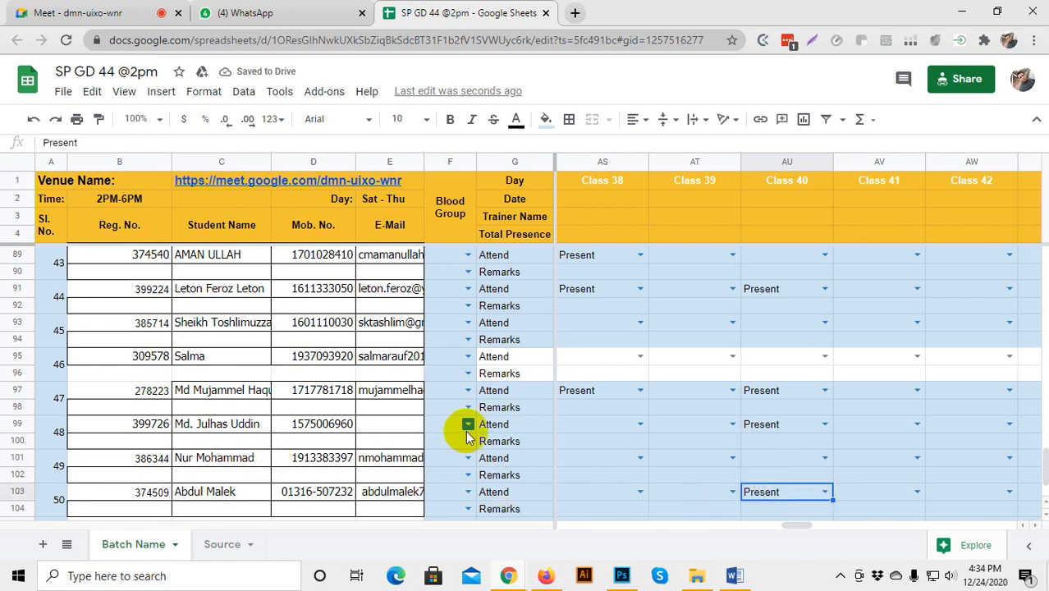
Cross-check the full Google Meet participant list against the Class 40 attendance entries in the sheet.
left_click(102, 18)
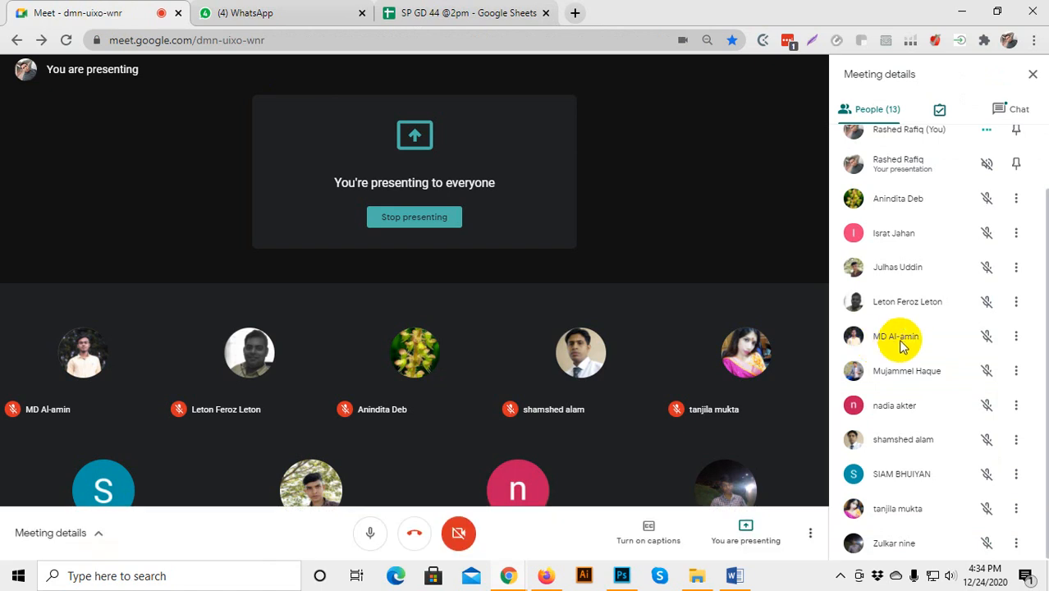
scroll(915, 398, "up", 2)
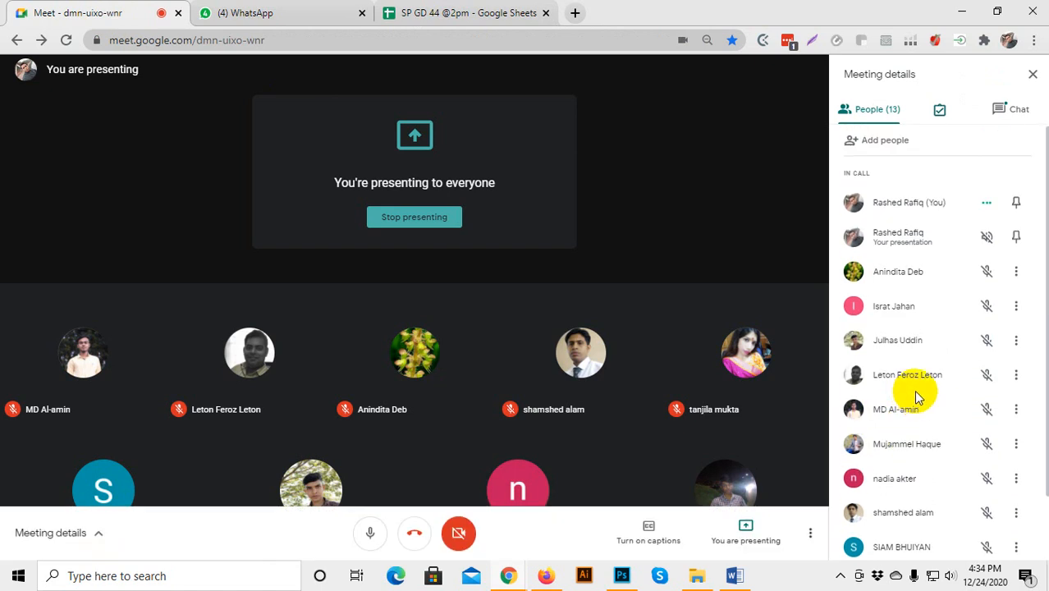
scroll(907, 337, "down", 1)
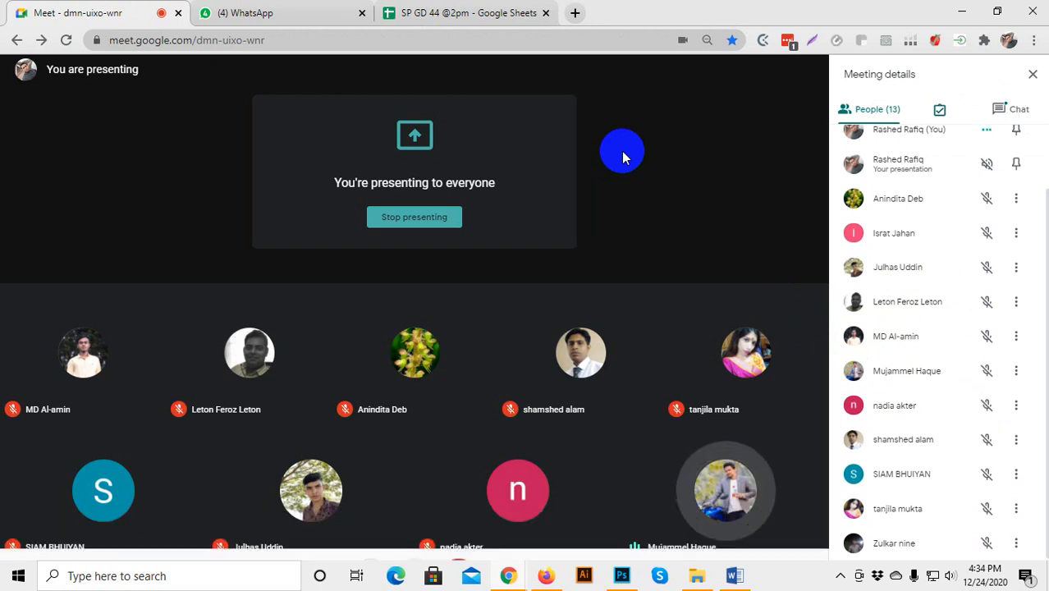
left_click(498, 14)
scroll(748, 381, "up", 3)
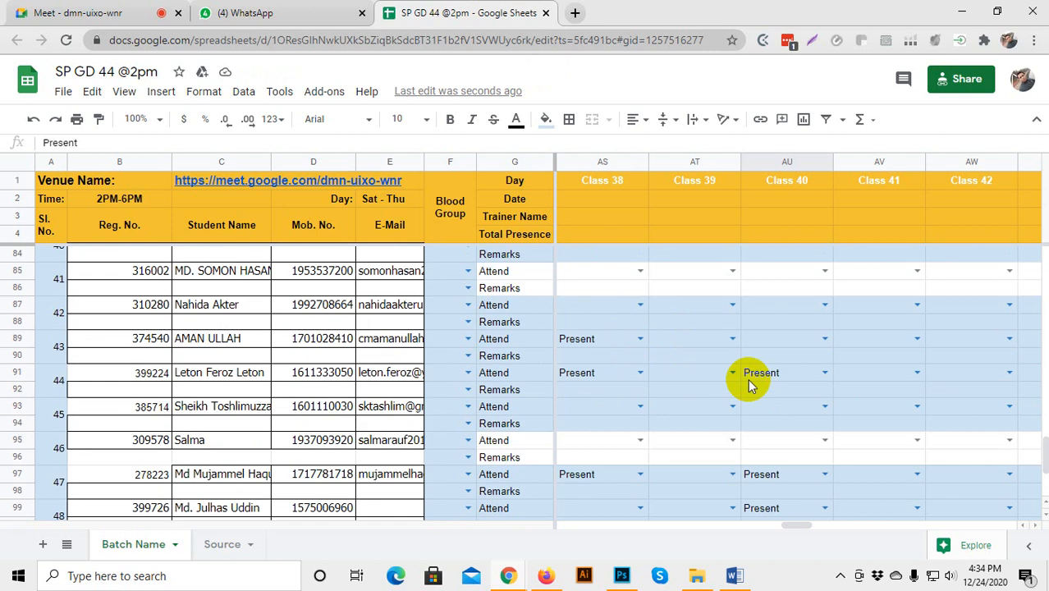
scroll(749, 381, "down", 3)
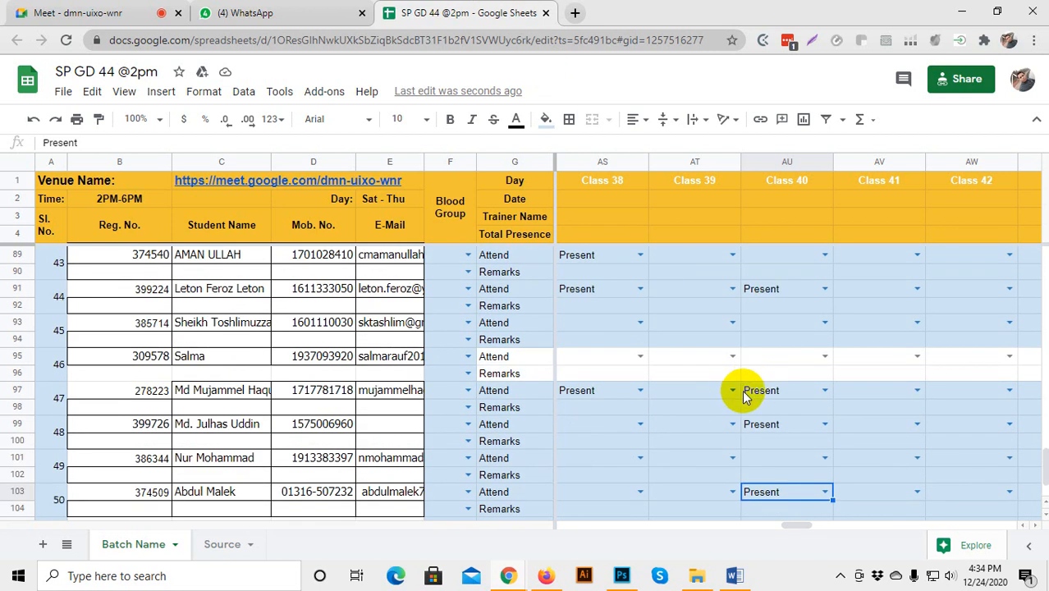
left_click(74, 10)
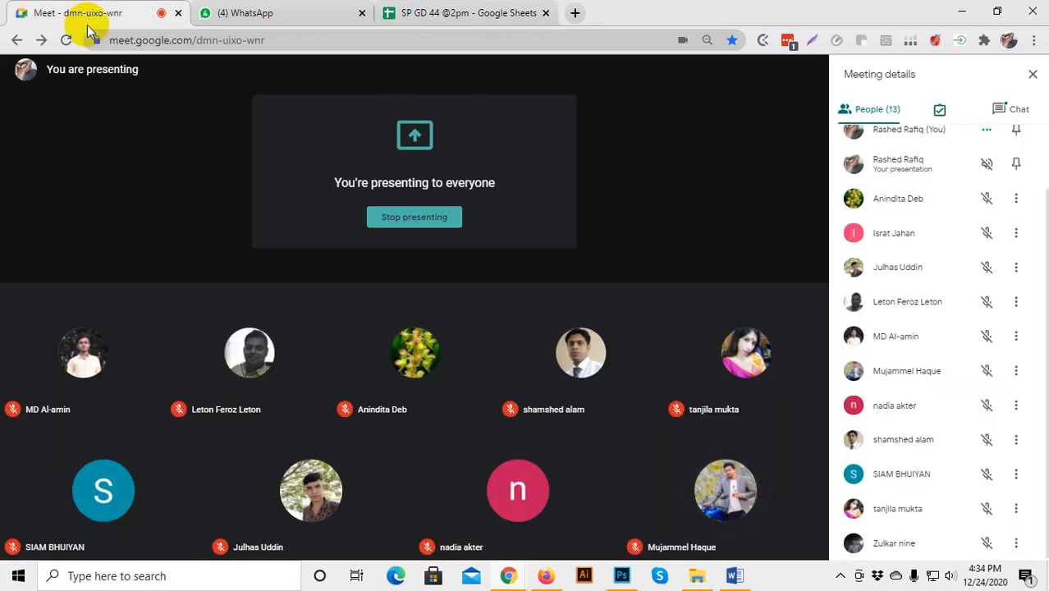
left_click(463, 18)
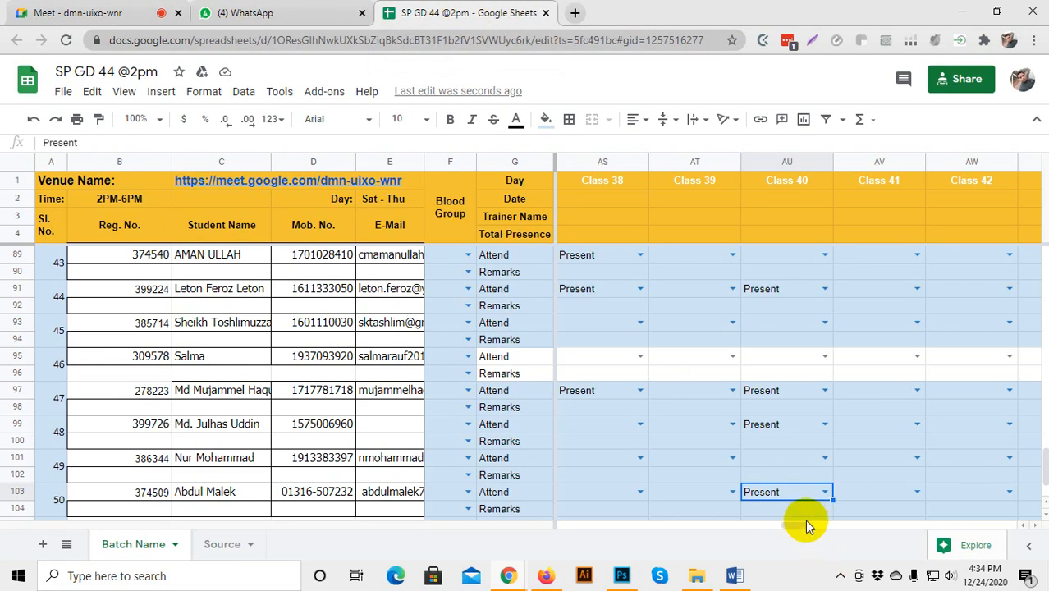
left_click(105, 12)
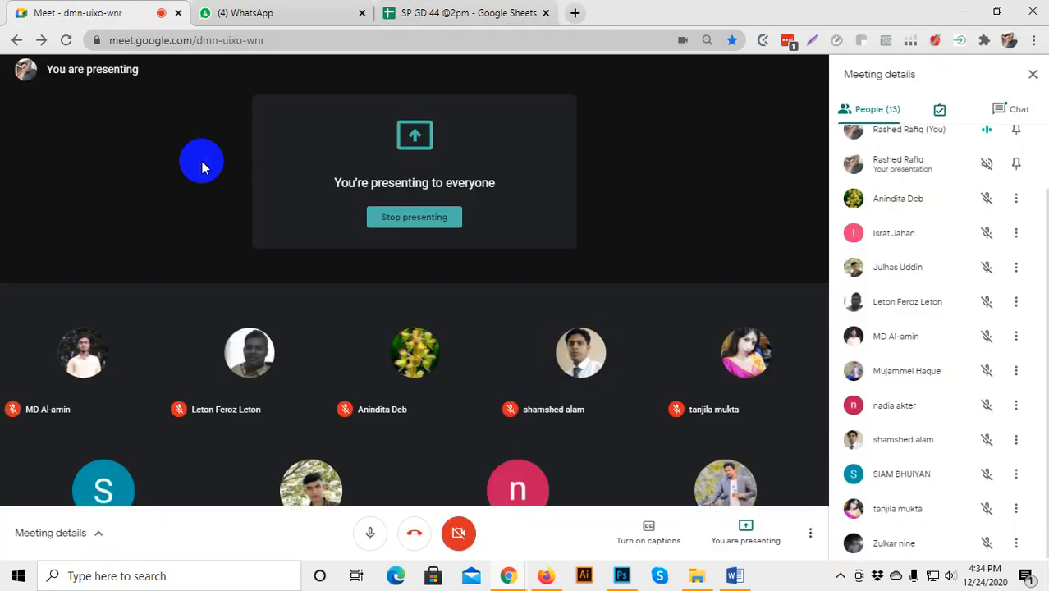
Review the recent messages in the Lt-14 SP GD-44@2pm WhatsApp group, and return to the attendance sheet.
left_click(277, 8)
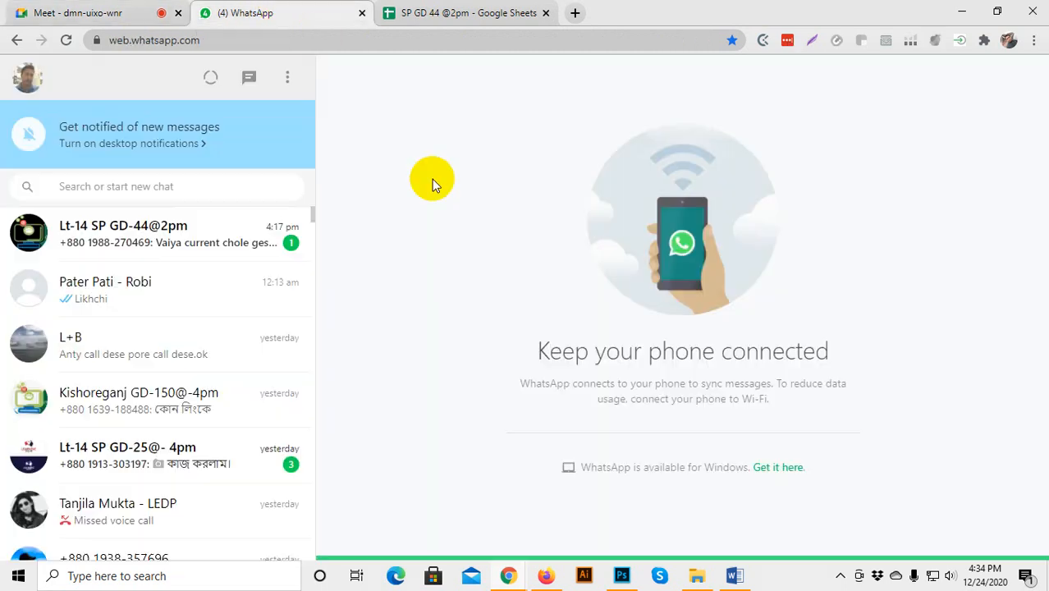
left_click(187, 226)
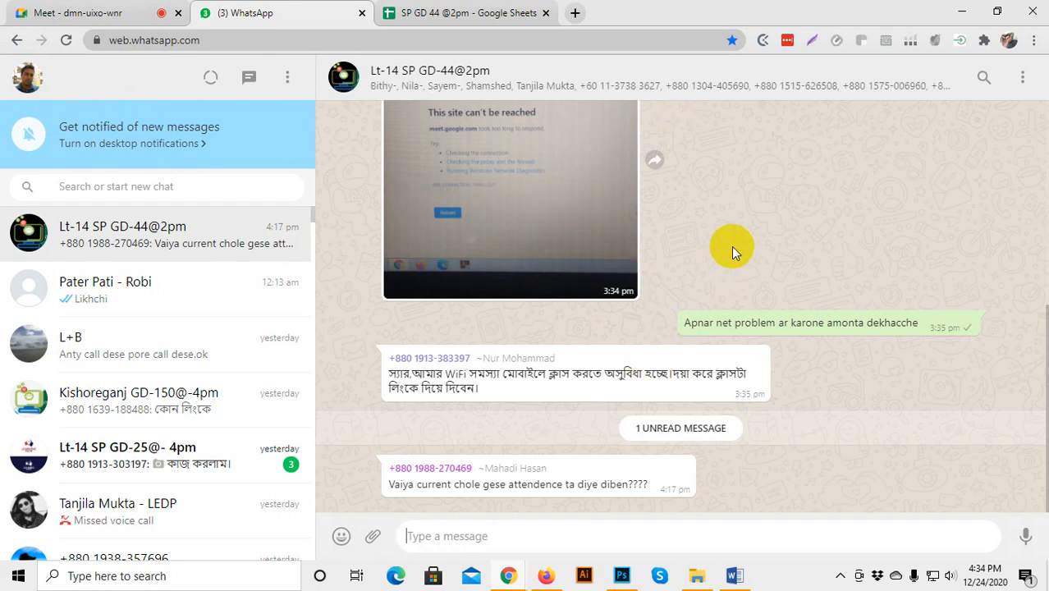
scroll(741, 253, "up", 3)
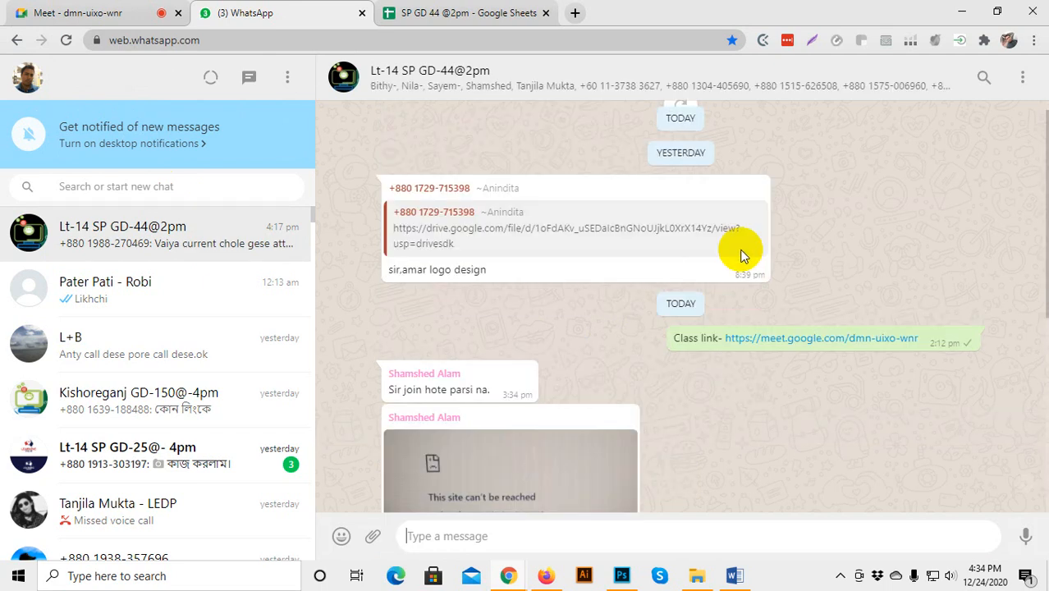
scroll(741, 252, "down", 3)
left_click(464, 13)
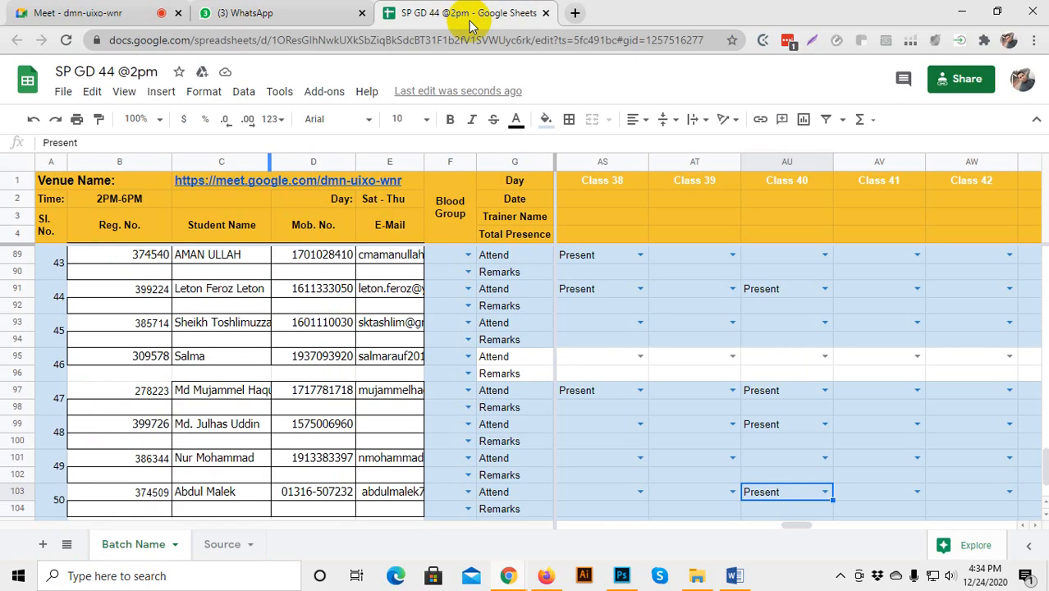
Recheck the Google Meet participants against the attendance sheet, and review the latest messages in the Lt-14 SP GD-44@2pm WhatsApp group.
left_click(115, 13)
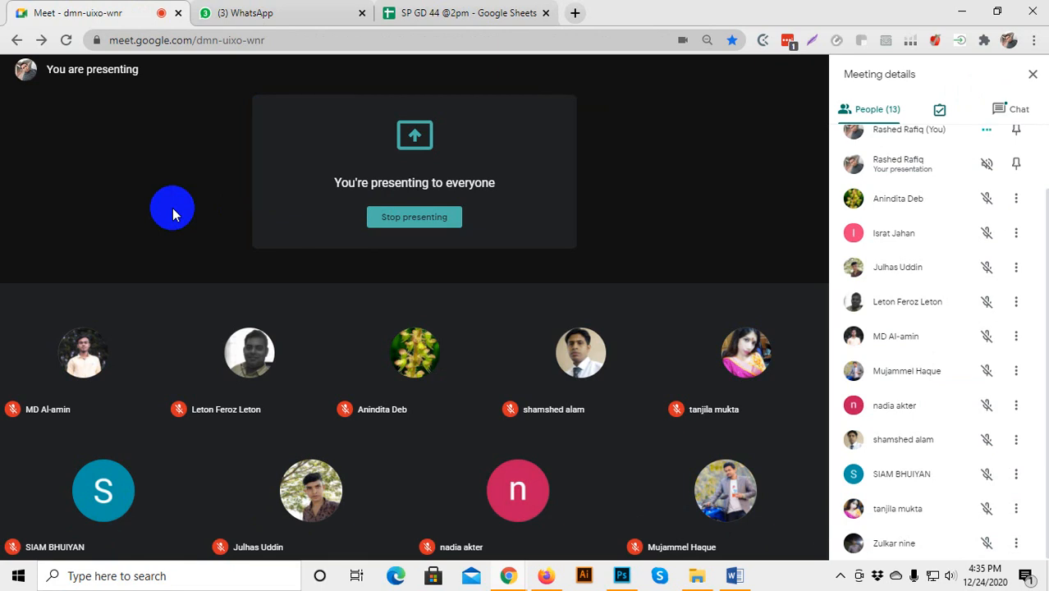
left_click(425, 12)
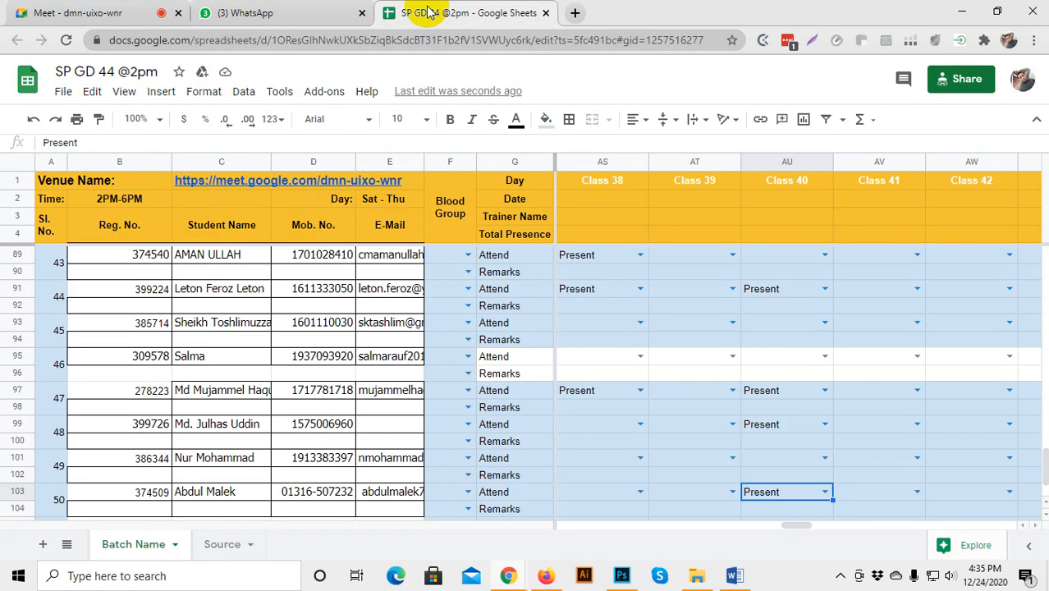
left_click(101, 15)
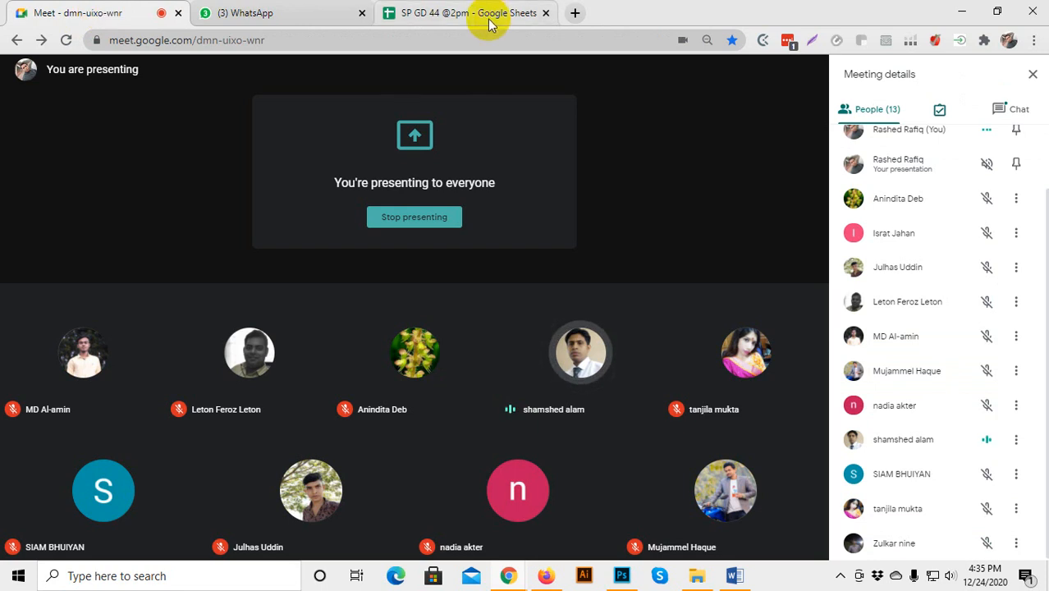
left_click(281, 13)
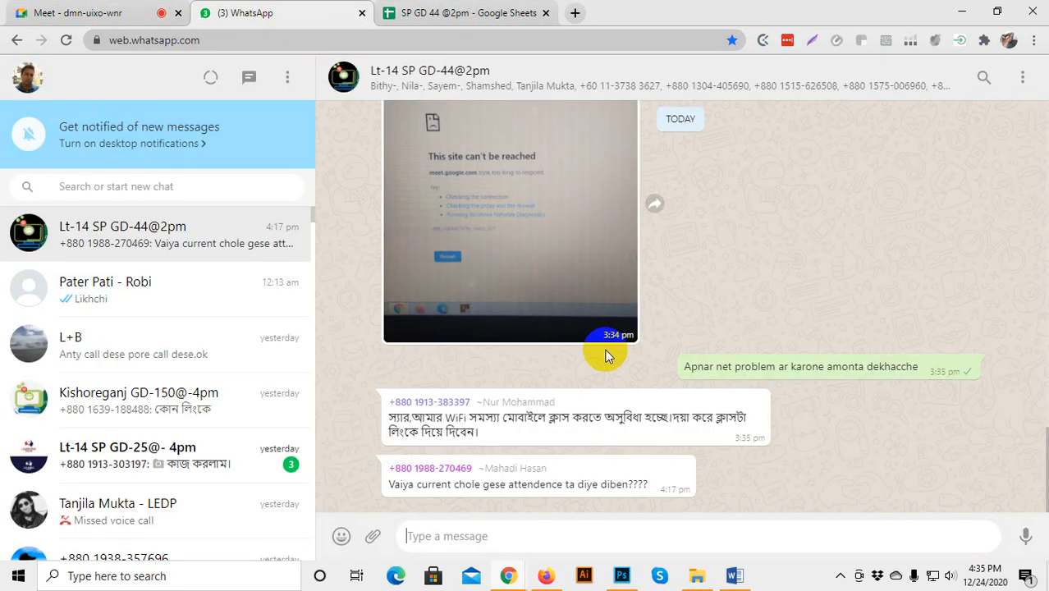
scroll(605, 344, "up", 3)
scroll(596, 326, "down", 3)
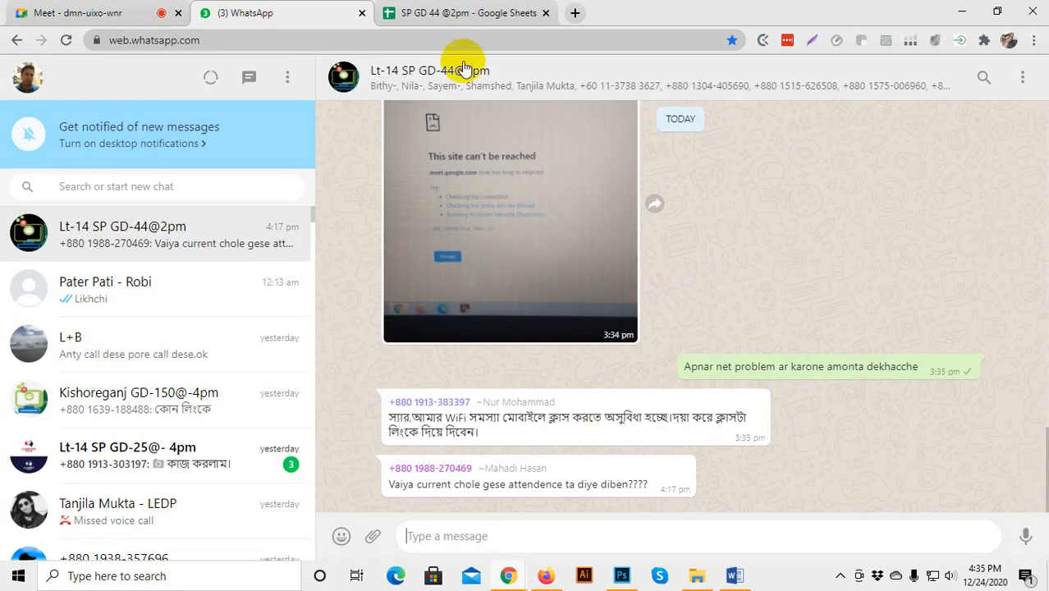
Examine the WhatsApp group's participant list, view one participant's private chat, and return to the Lt-14 SP GD-44@2pm conversation.
left_click(429, 69)
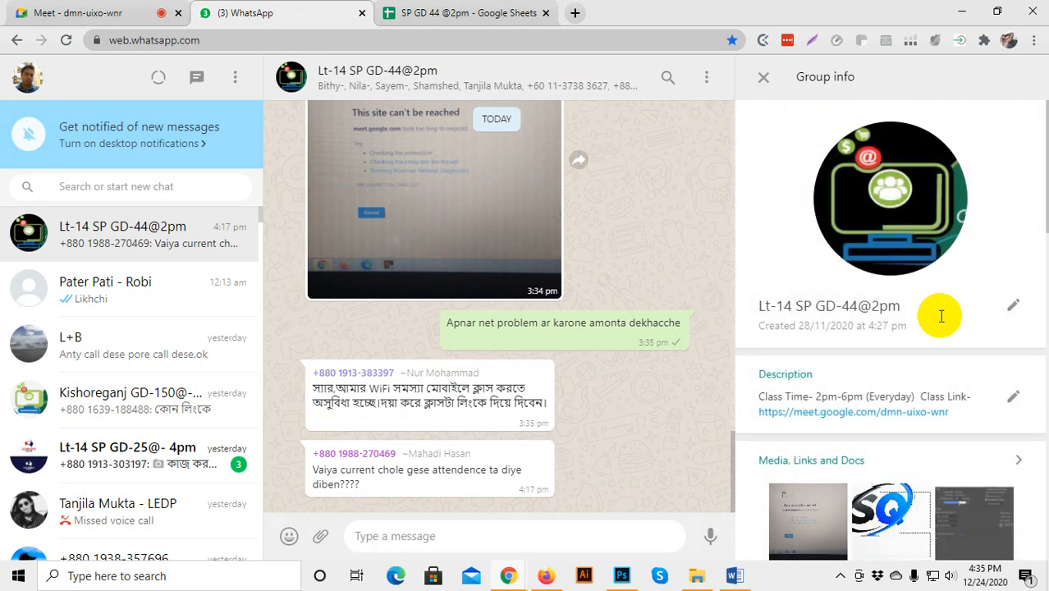
scroll(942, 316, "down", 6)
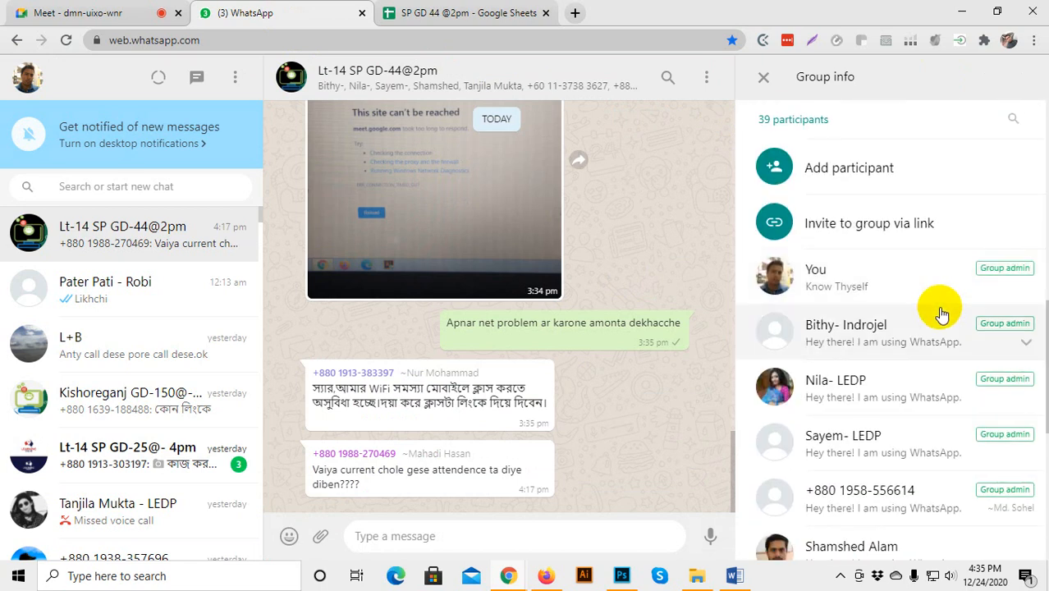
scroll(940, 312, "down", 4)
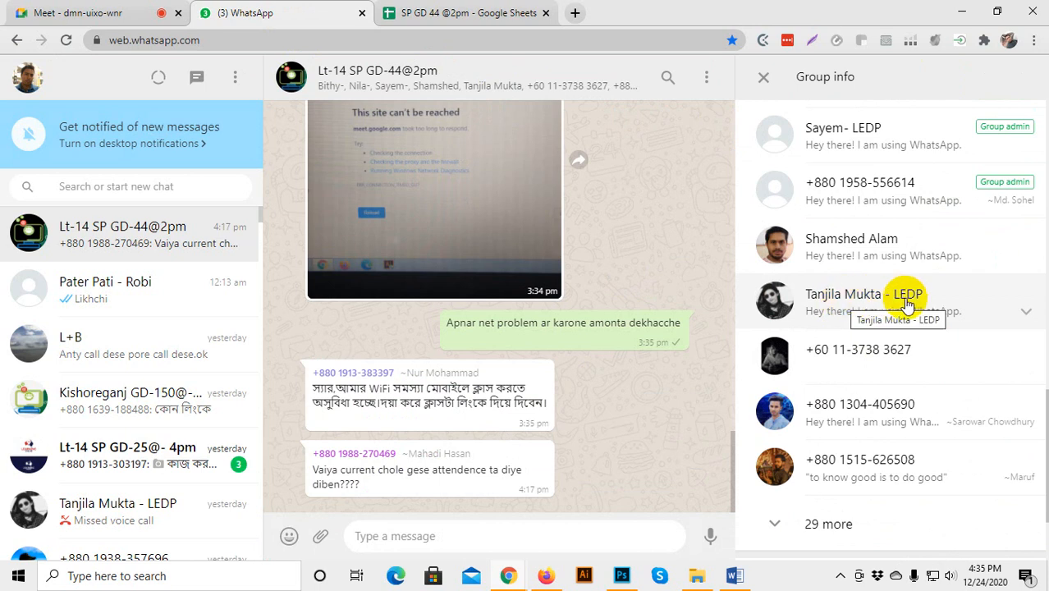
left_click(886, 304)
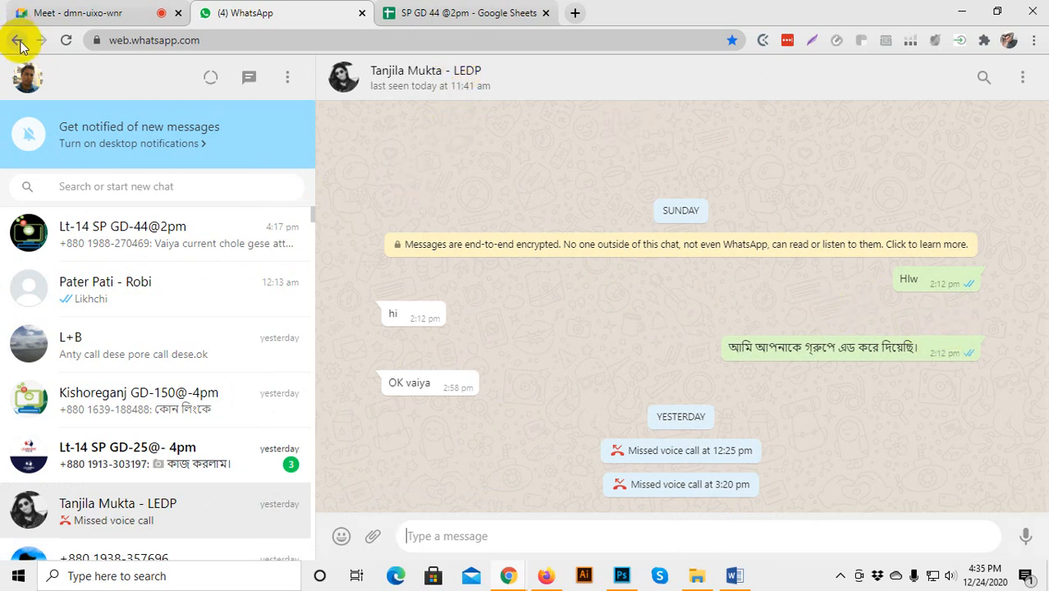
left_click(143, 234)
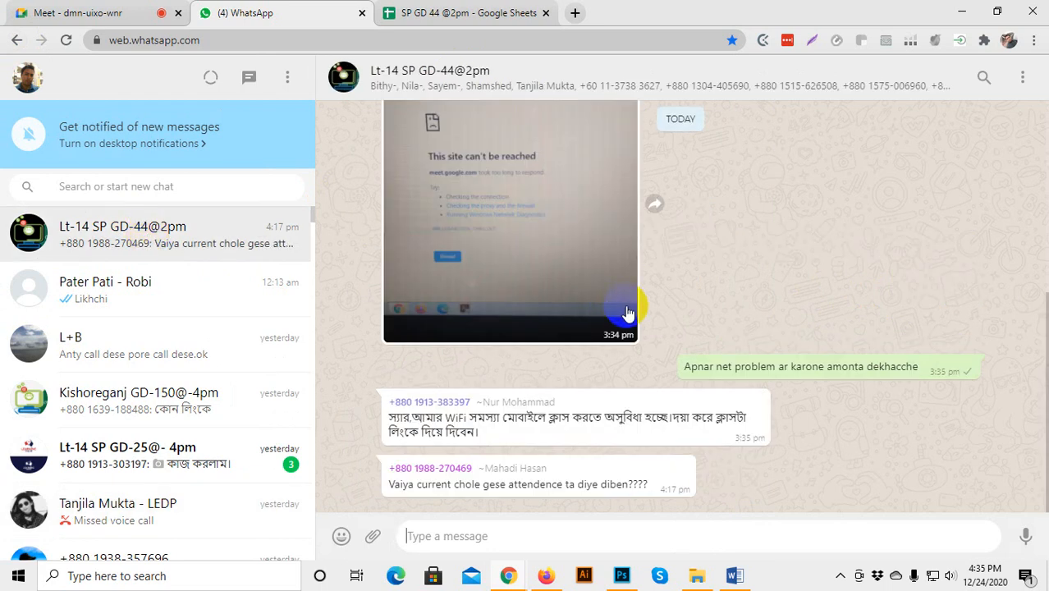
scroll(699, 247, "up", 5)
scroll(583, 175, "down", 5)
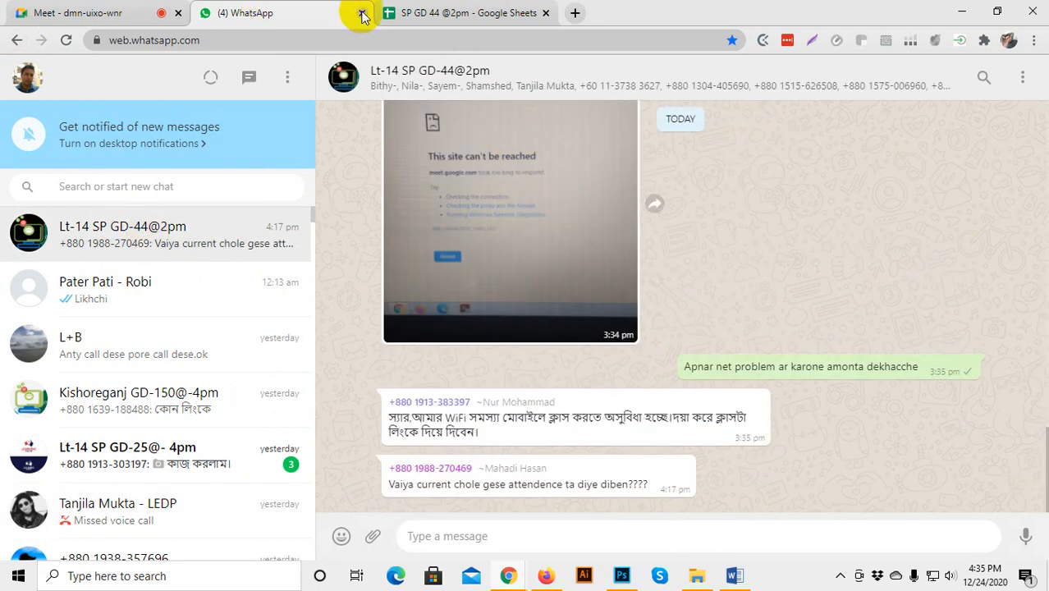
Check the Google Meet call, switch to Photoshop, and bring up the tncBkKGk_400x400.jpg document.
left_click(90, 13)
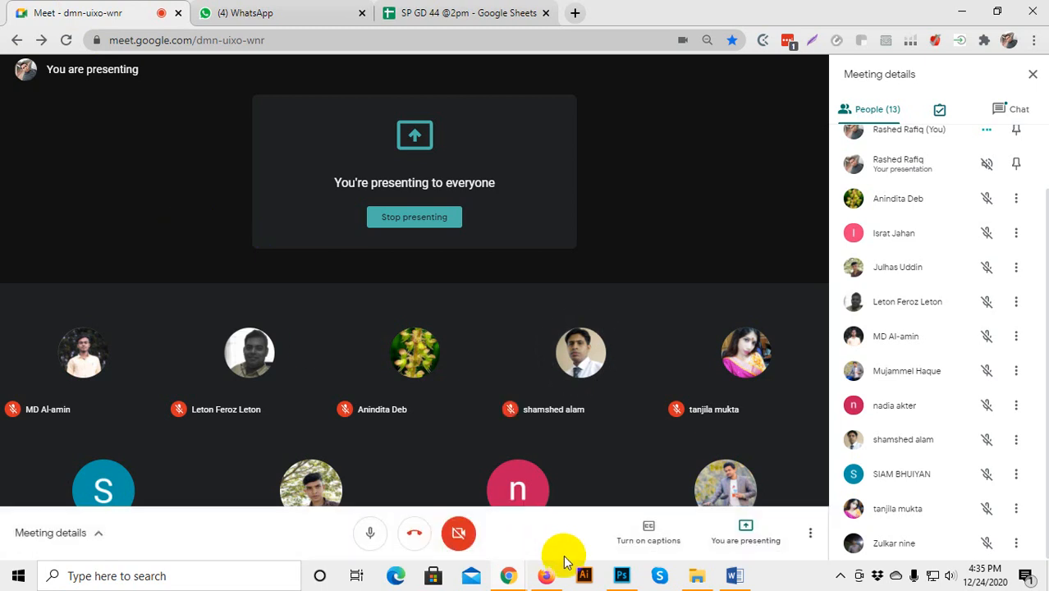
mouse_move(609, 581)
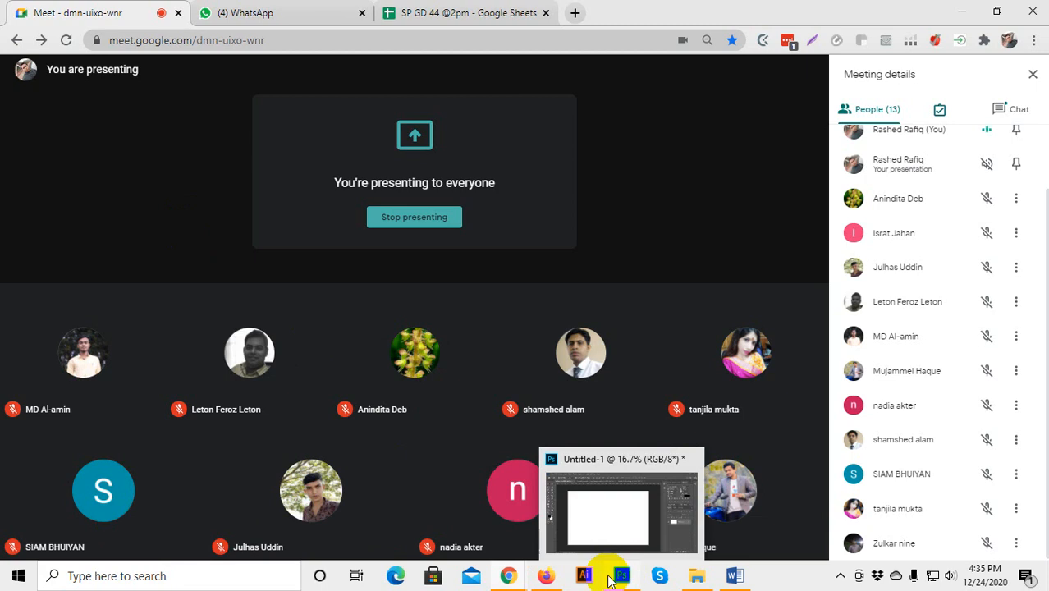
left_click(609, 577)
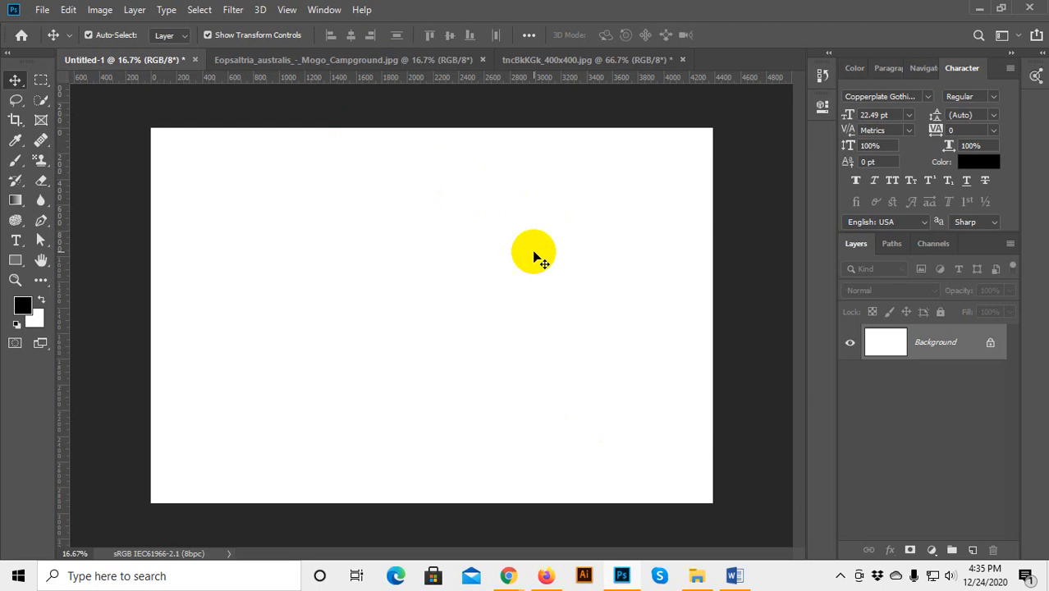
left_click(524, 61)
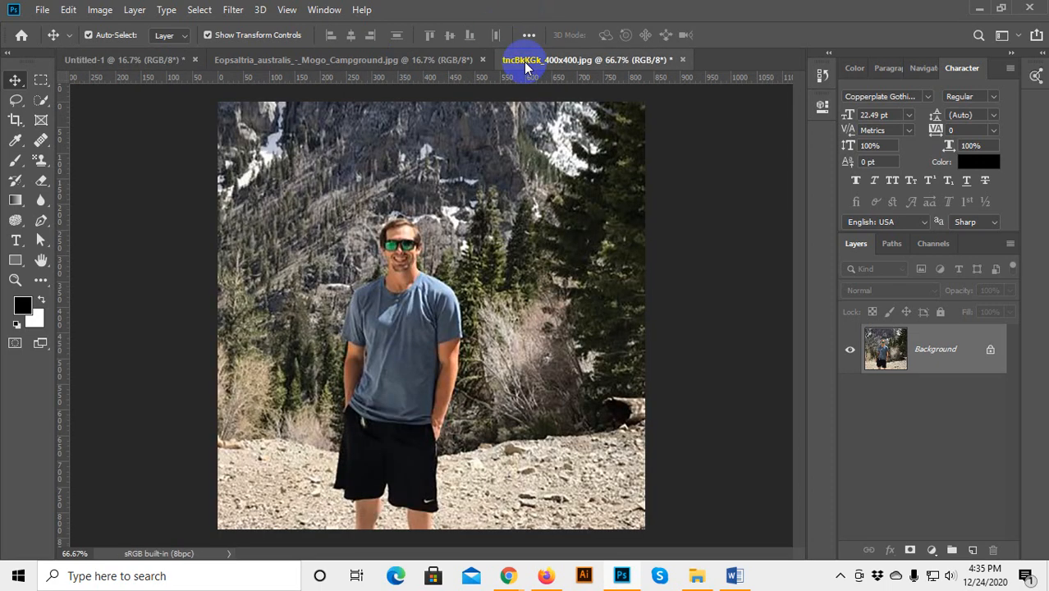
left_click(534, 242)
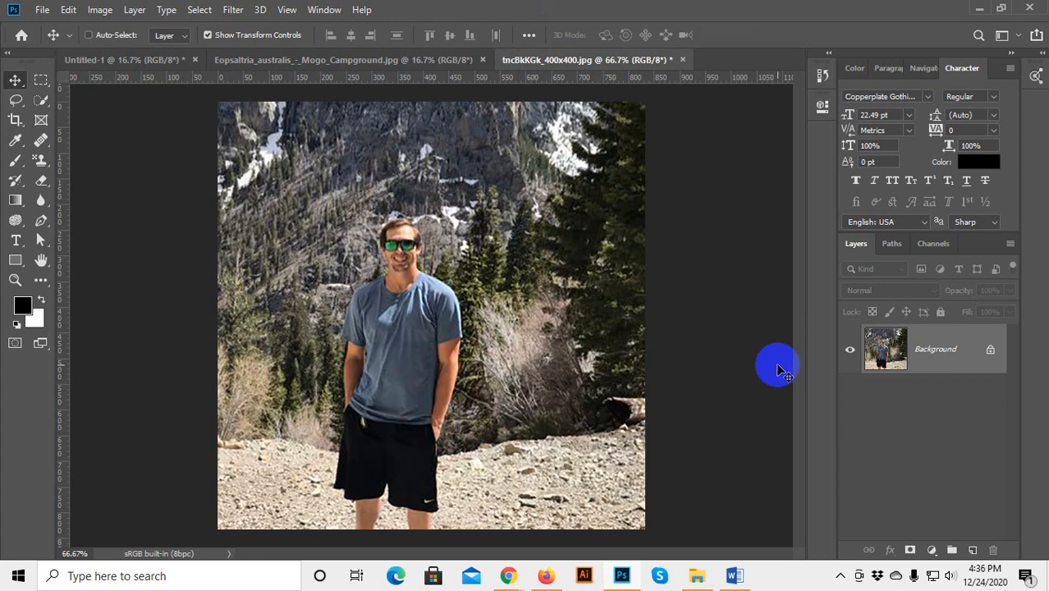
Apply Image Size to the photo with Reduce Noise set to 100%, framing the man's face in the preview.
key("ctrl+alt+i")
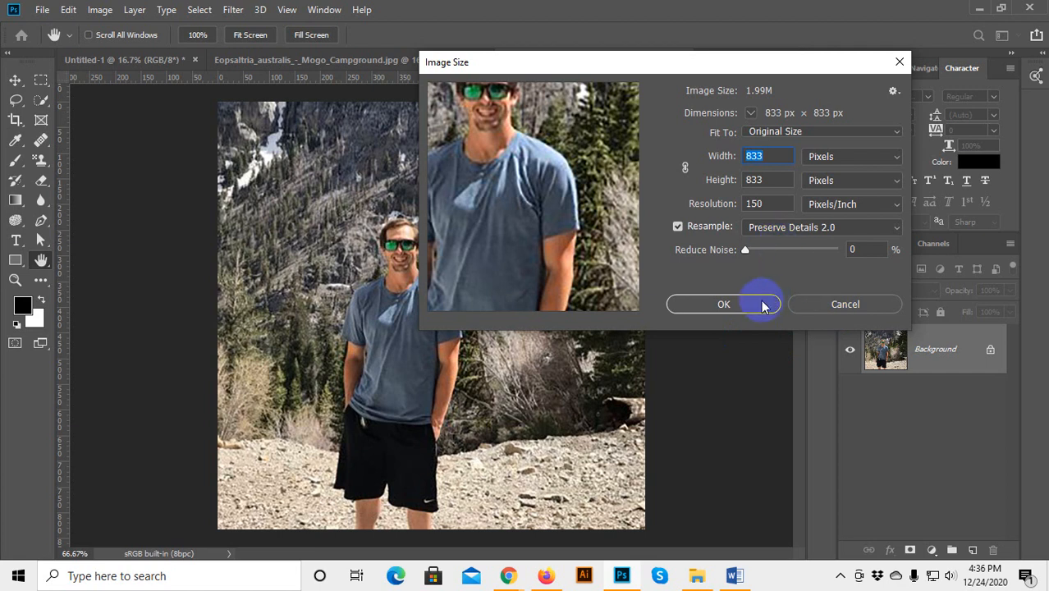
left_click_drag(747, 251, 801, 249)
left_click_drag(579, 181, 579, 241)
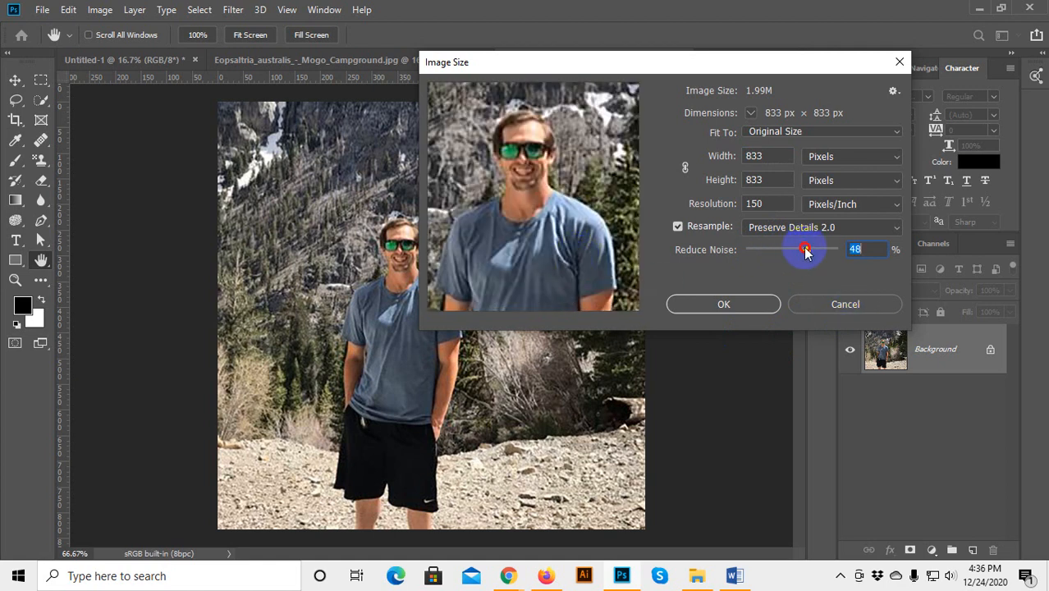
left_click_drag(806, 252, 859, 249)
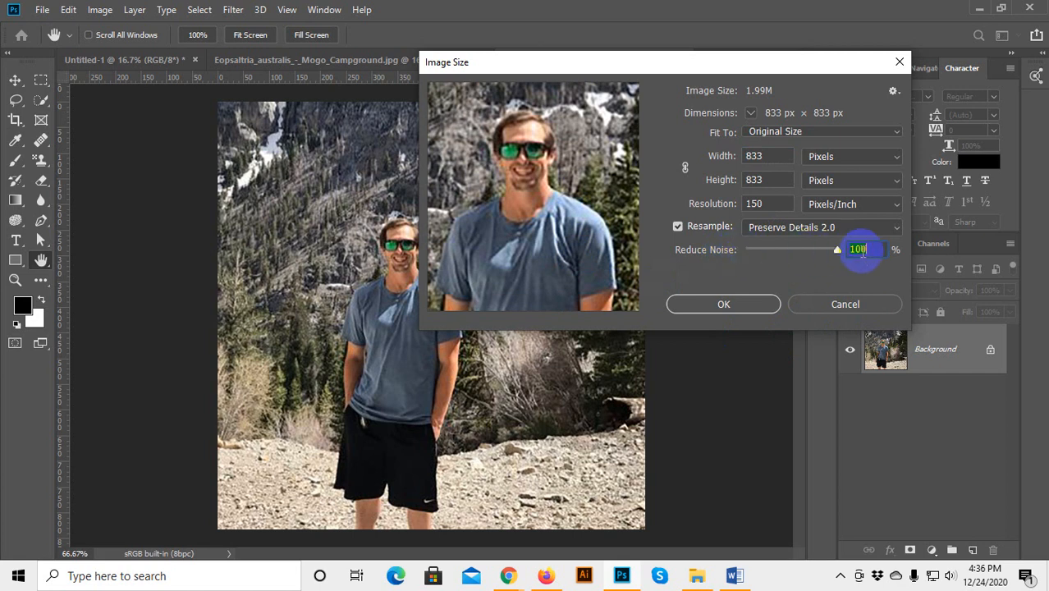
left_click(726, 305)
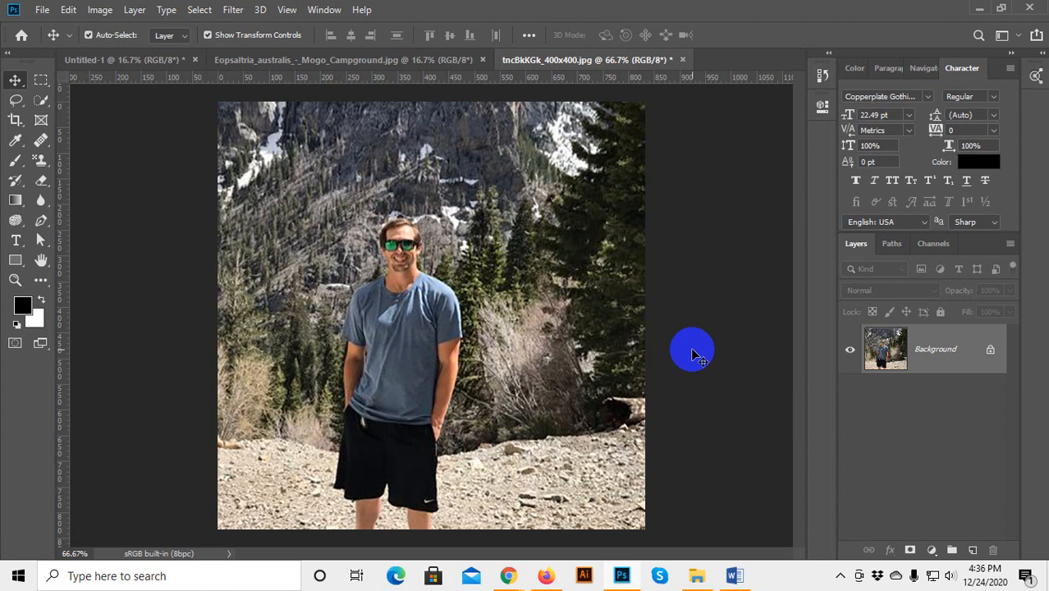
Duplicate the photo's Background layer, and paste the photo into the Untitled-1 document.
key("ctrl+j")
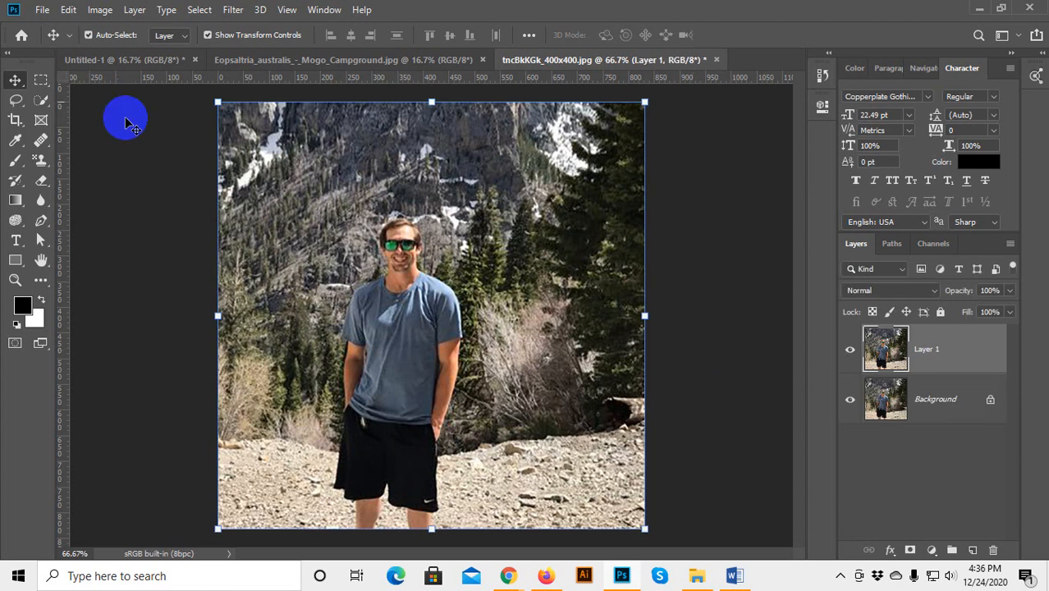
left_click(269, 60)
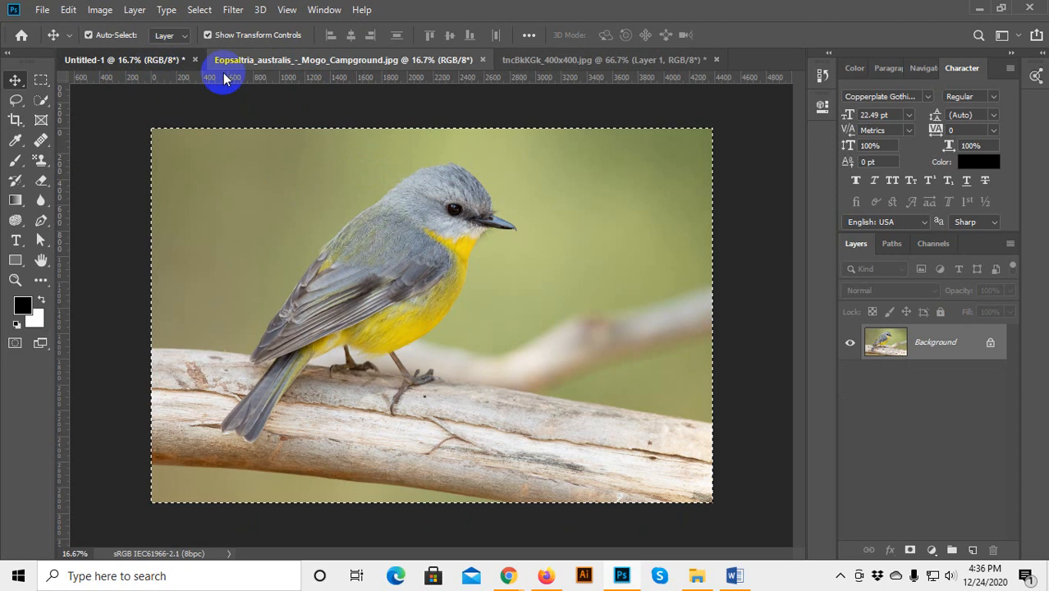
left_click(164, 60)
key("ctrl+v")
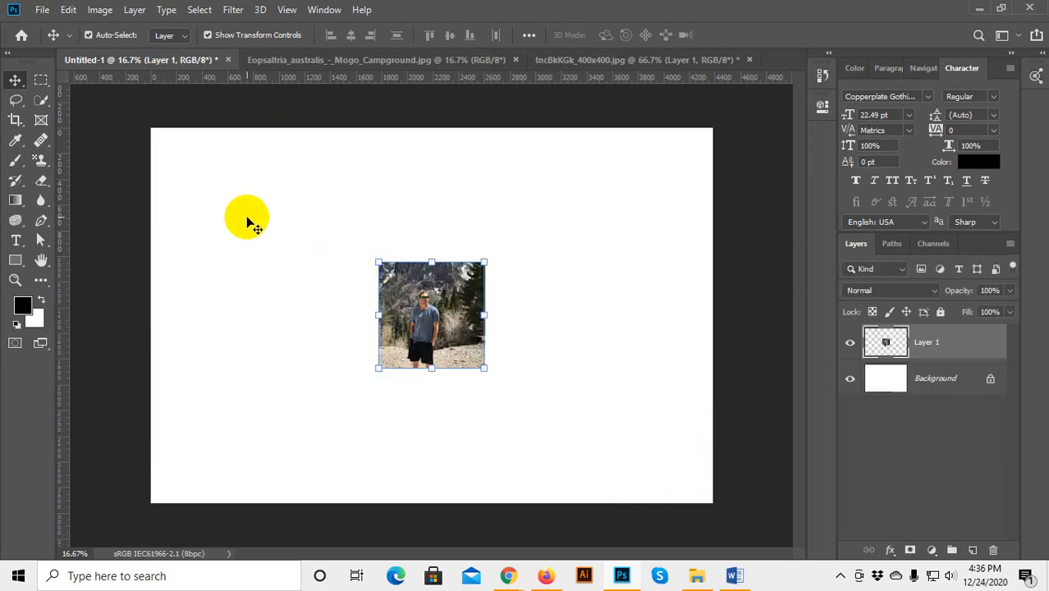
Move the pasted photo to the upper-left area of the canvas, and enlarge it proportionally to nearly twice its size.
left_click_drag(442, 333, 286, 245)
left_click(352, 242)
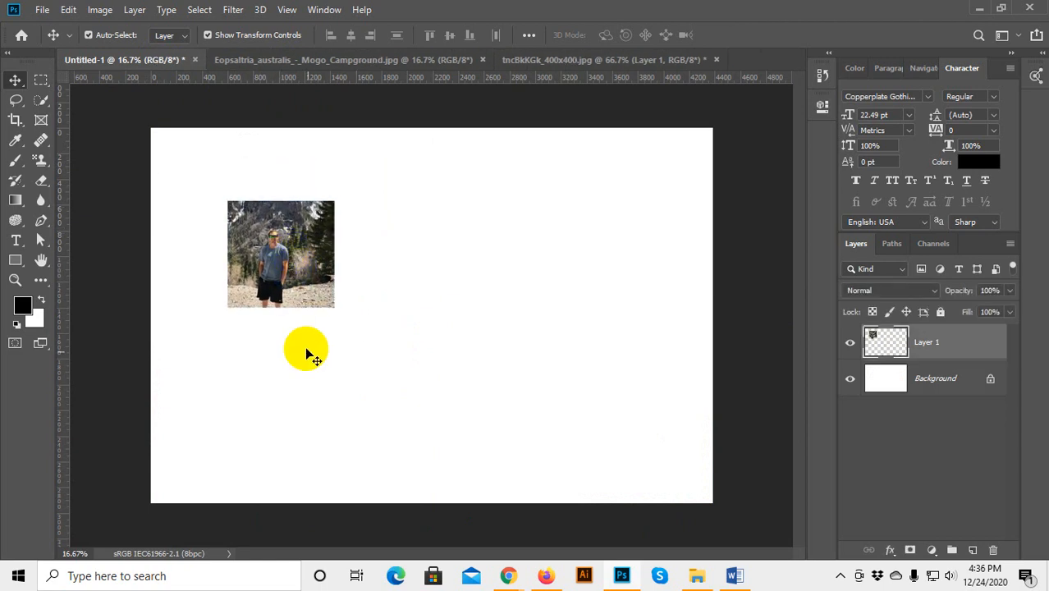
left_click(307, 351)
left_click(304, 243)
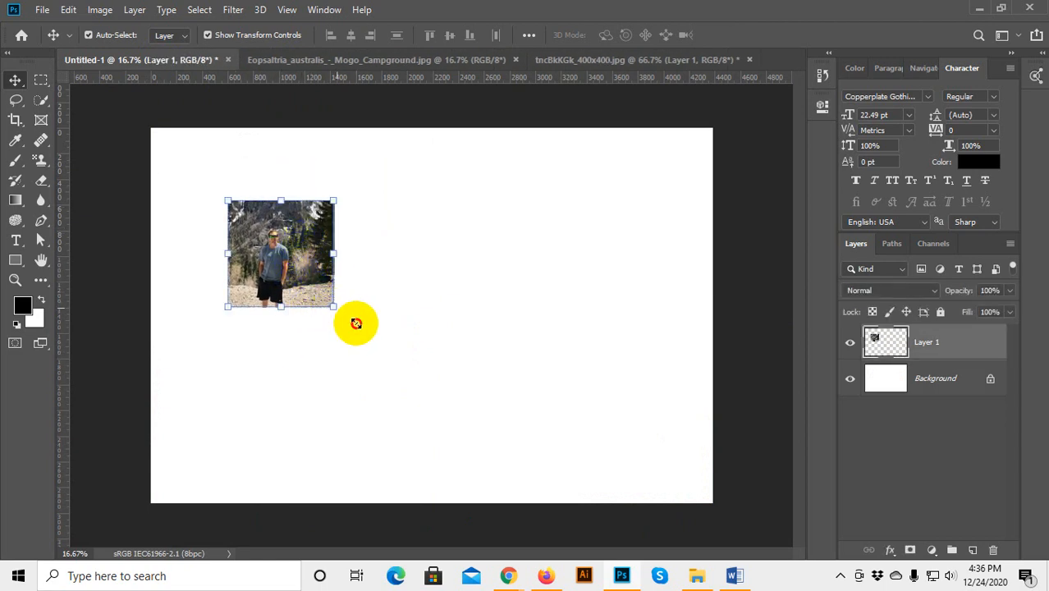
left_click_drag(334, 306, 386, 344)
key("Return")
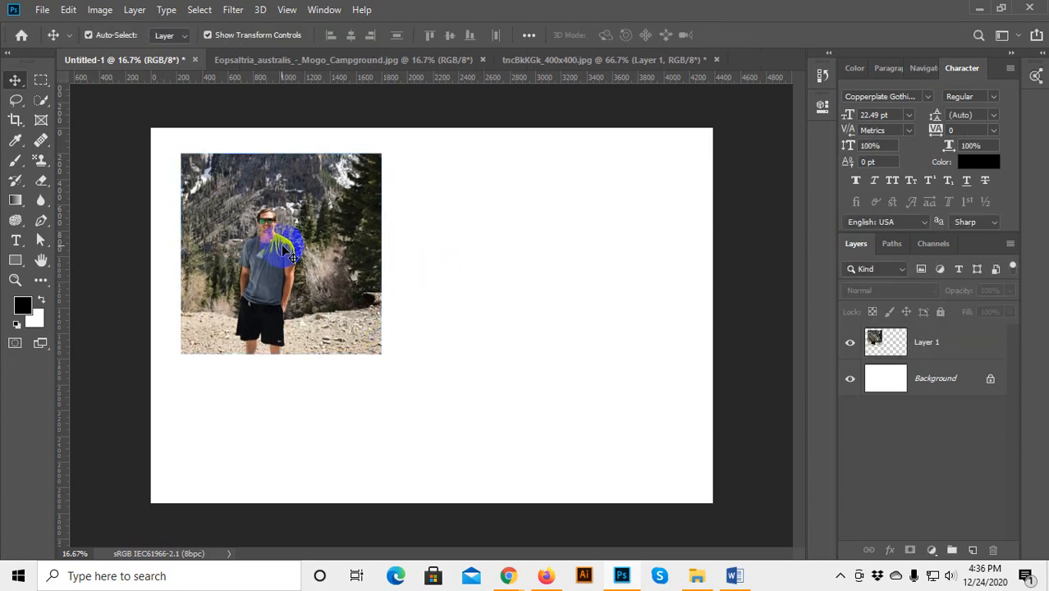
Center the photo vertically on the canvas's left side, and place a duplicate beside it on the right with their top edges level.
left_click_drag(281, 228, 276, 327)
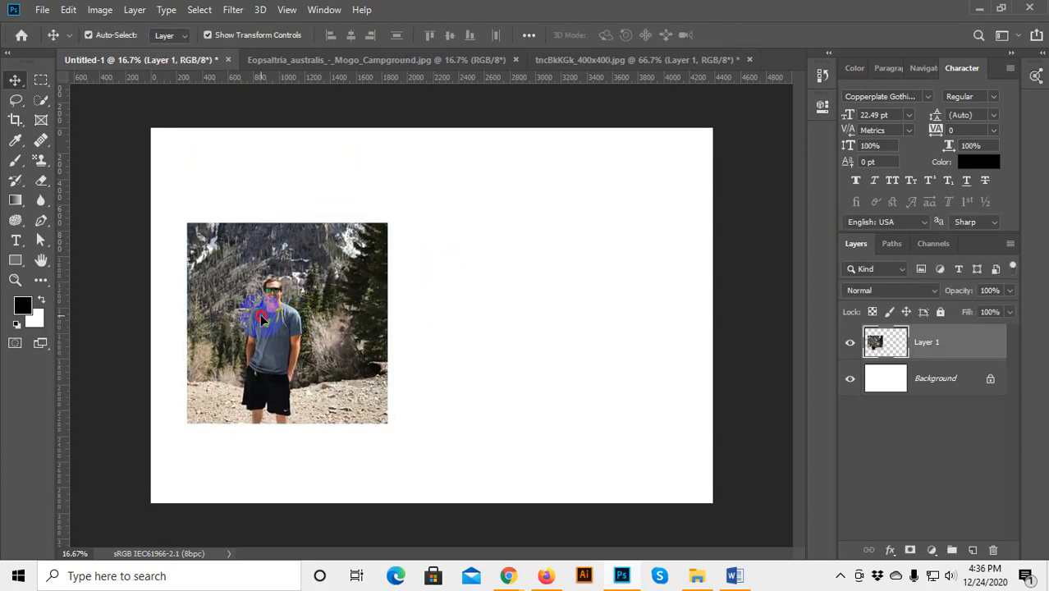
left_click_drag(381, 301, 539, 293)
mouse_move(292, 320)
left_mouse_down()
mouse_move(296, 307)
mouse_move(284, 305)
left_mouse_up()
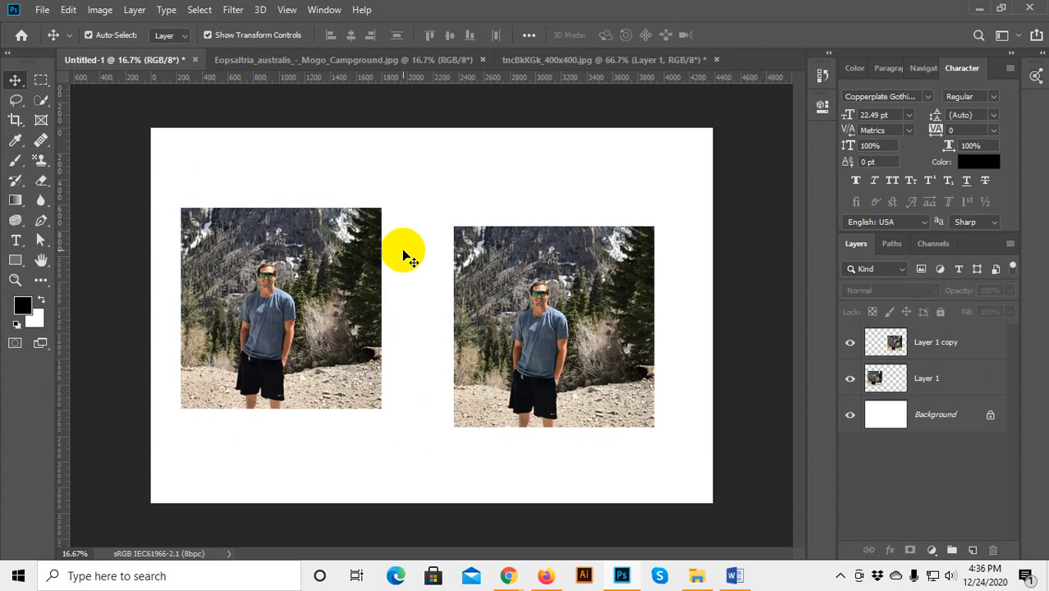
left_click_drag(526, 287, 520, 272)
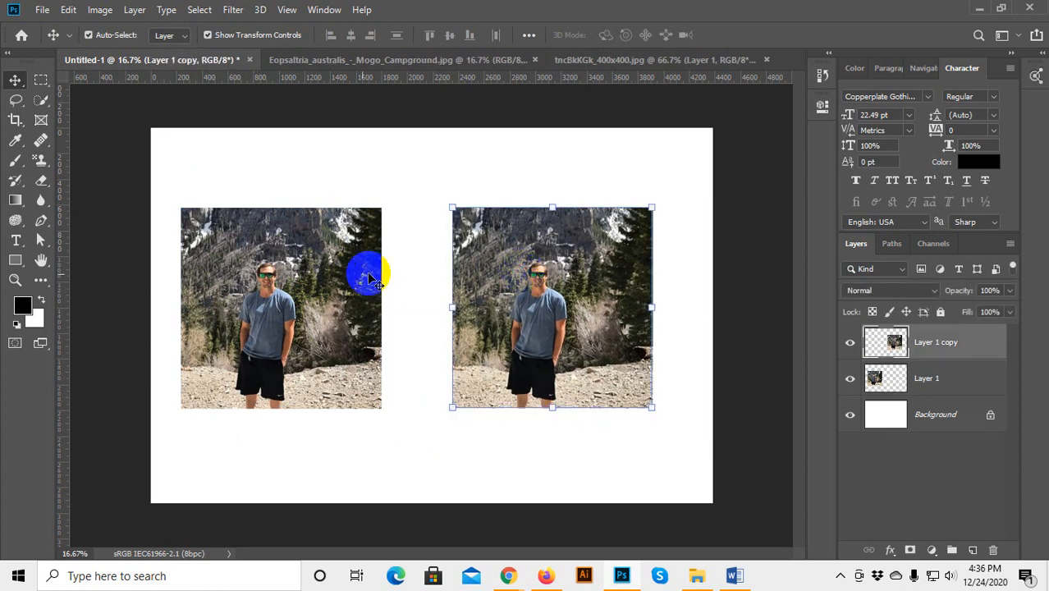
left_click(305, 279)
left_click(492, 296)
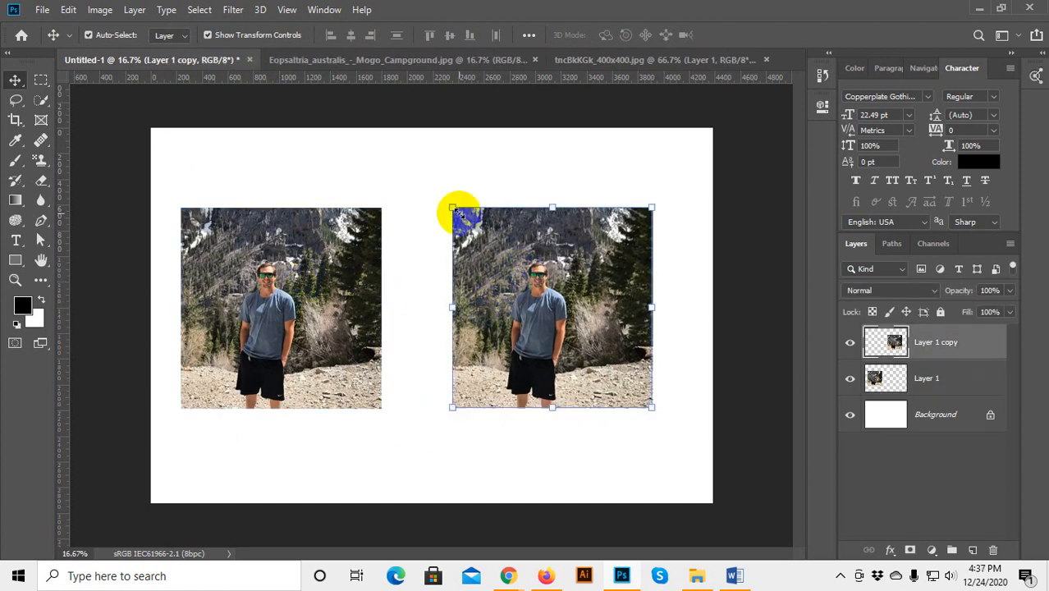
left_click(416, 173)
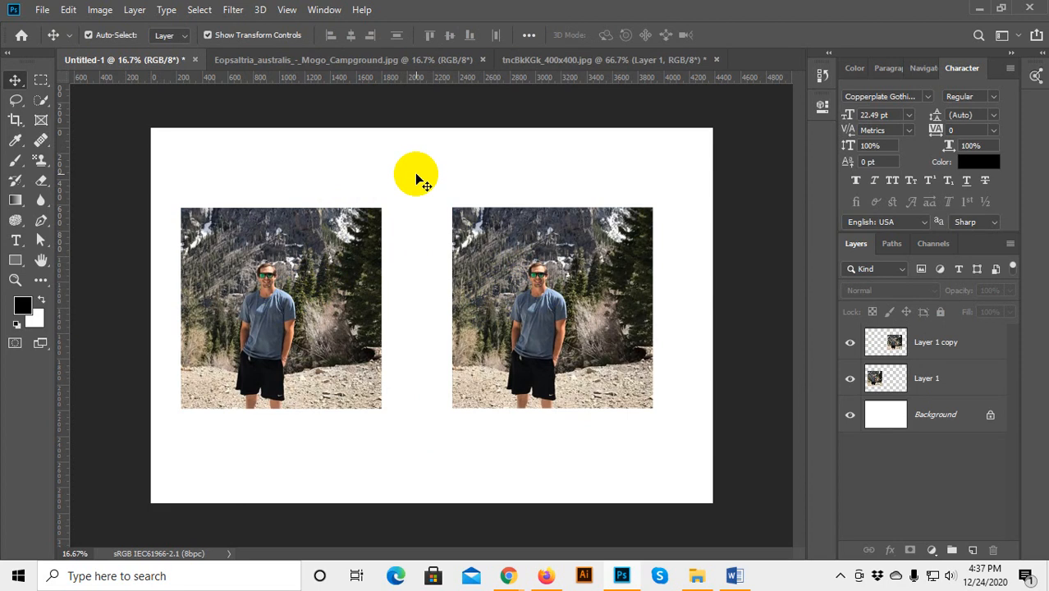
Look up the Convert to Smart Object option for Layer 1 copy without applying it, and leave that layer selected.
left_click(967, 350)
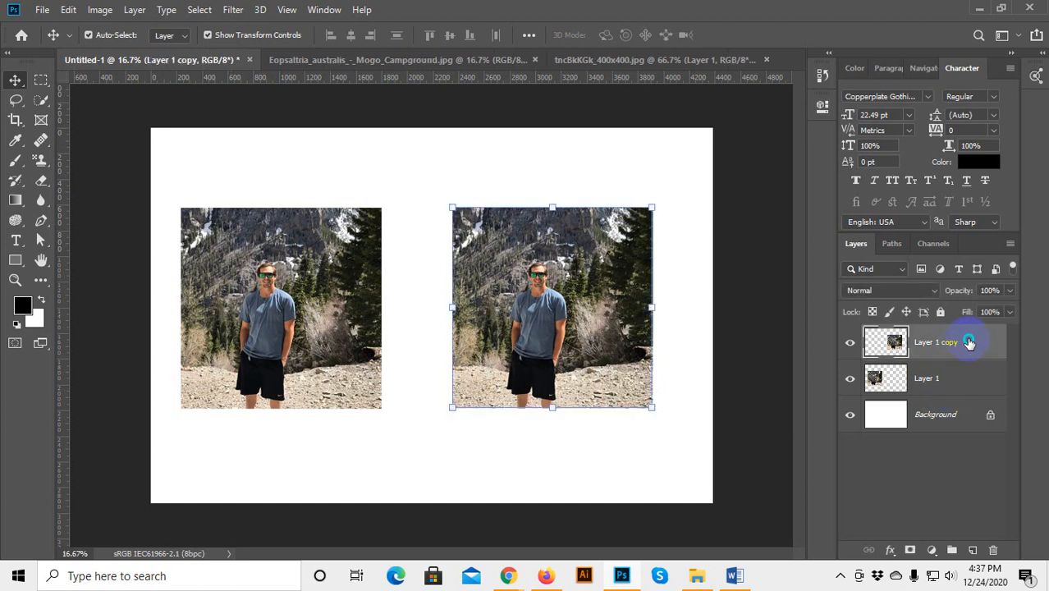
right_click(970, 343)
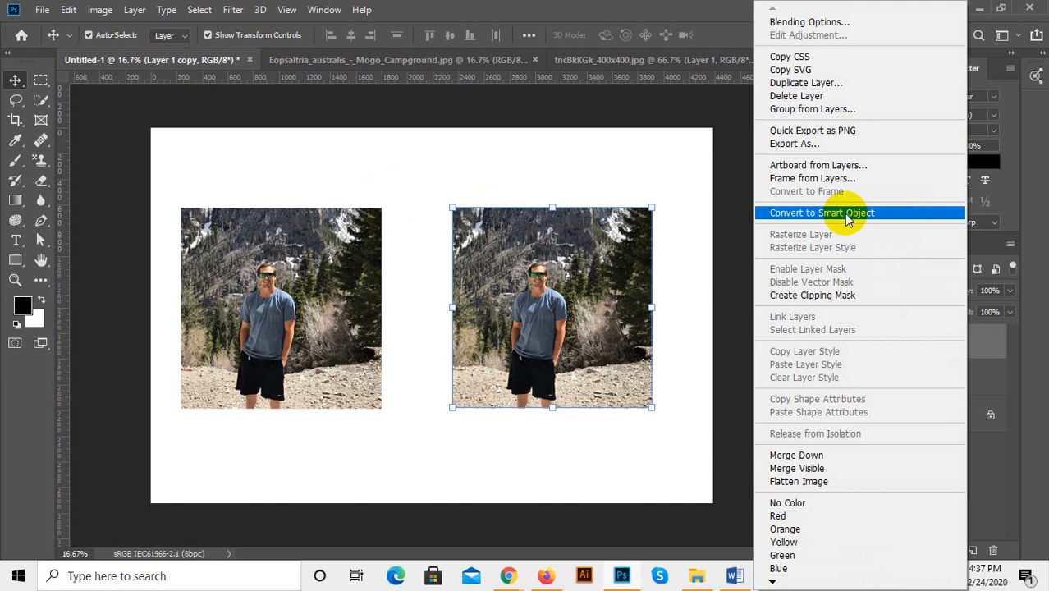
left_click(576, 169)
left_click(722, 286)
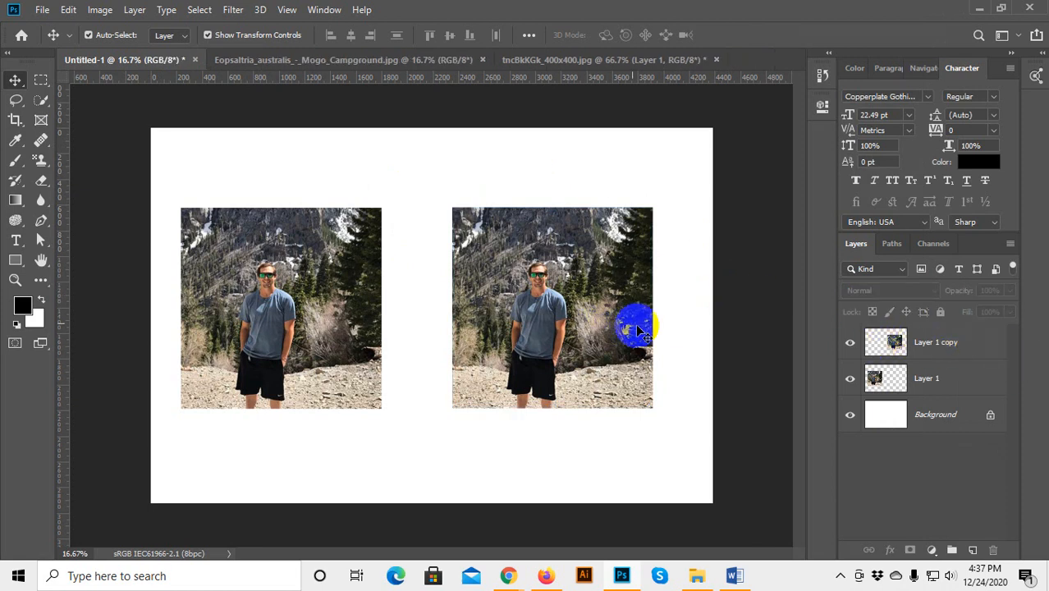
left_click(969, 346)
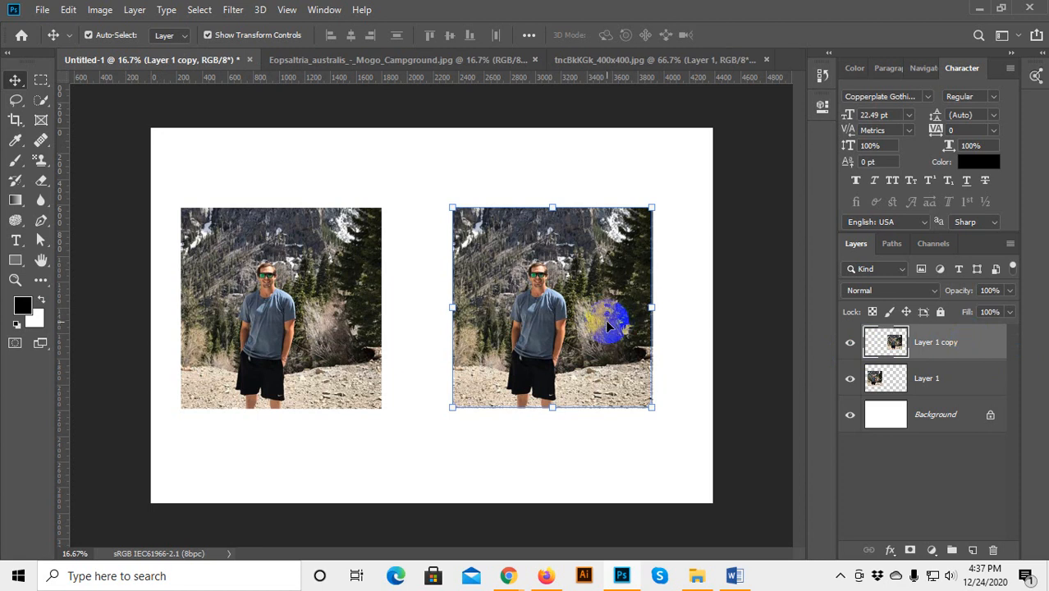
Check the Convert to Smart Object option for Layer 1 copy, and look at the bird and tncBkKGk_400x400.jpg documents.
right_click(972, 347)
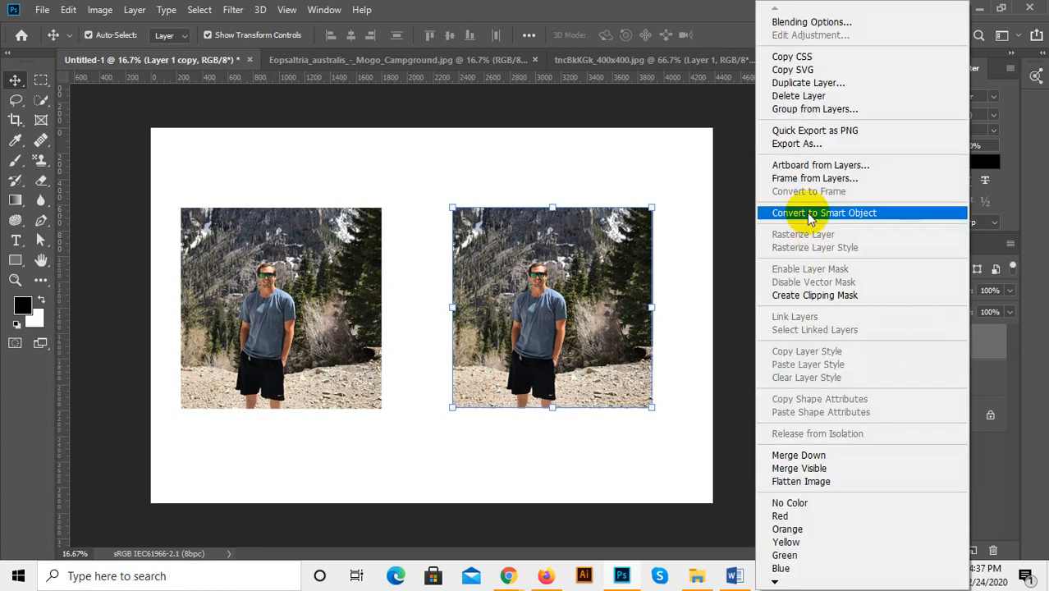
left_click(680, 238)
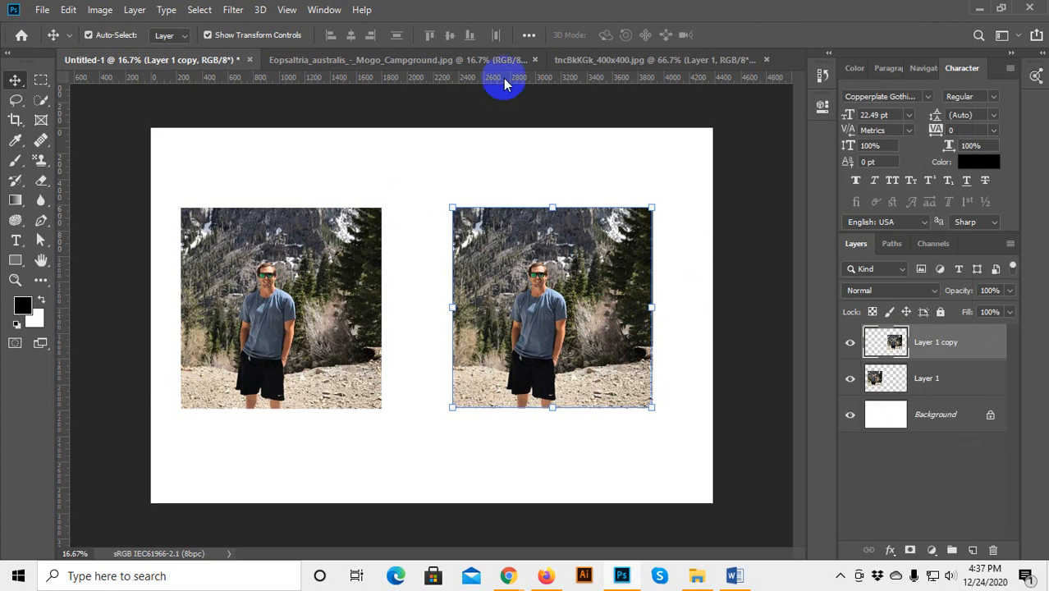
left_click(456, 59)
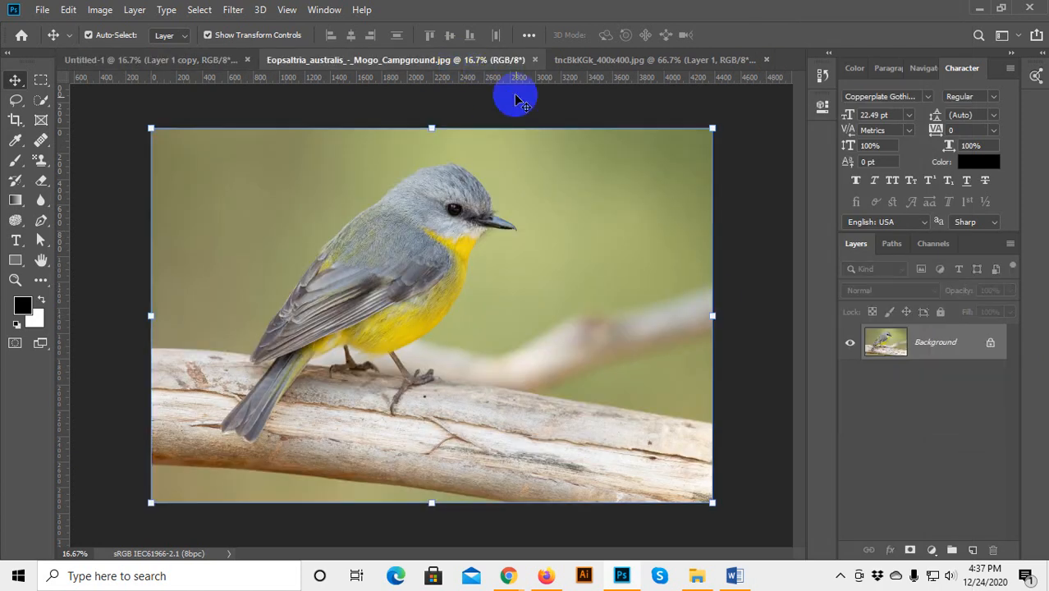
left_click(580, 62)
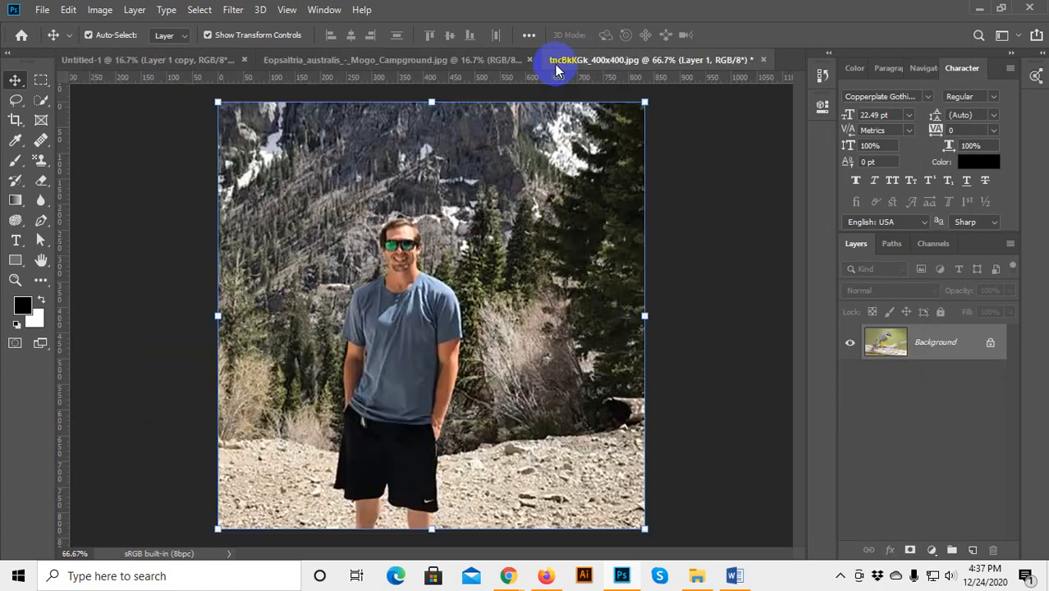
left_click(692, 251)
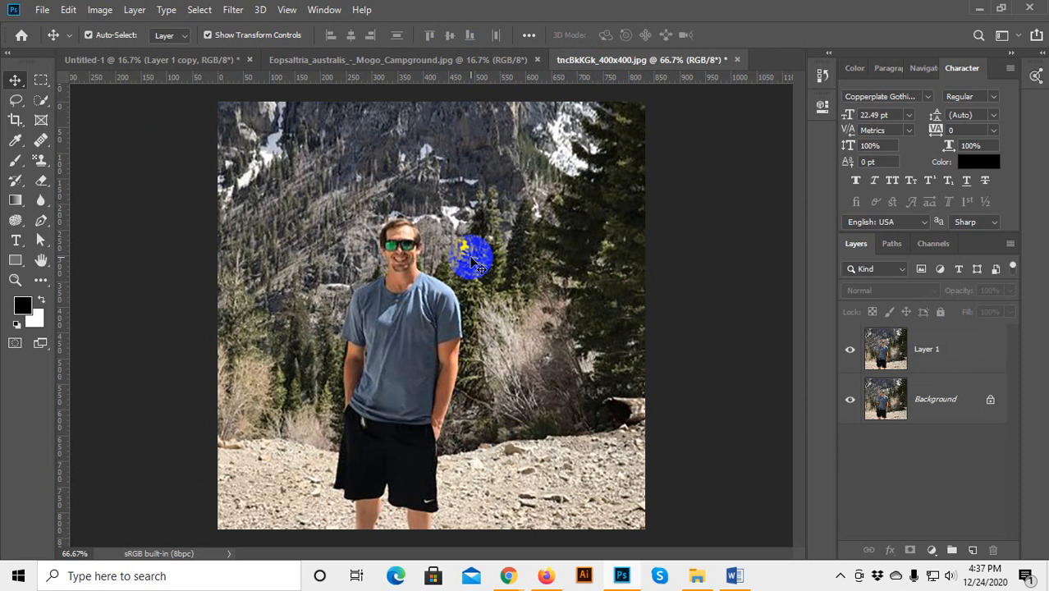
Look up the Convert to Smart Object option for Layer 1 in tncBkKGk_400x400.jpg, without applying it.
left_click(936, 354)
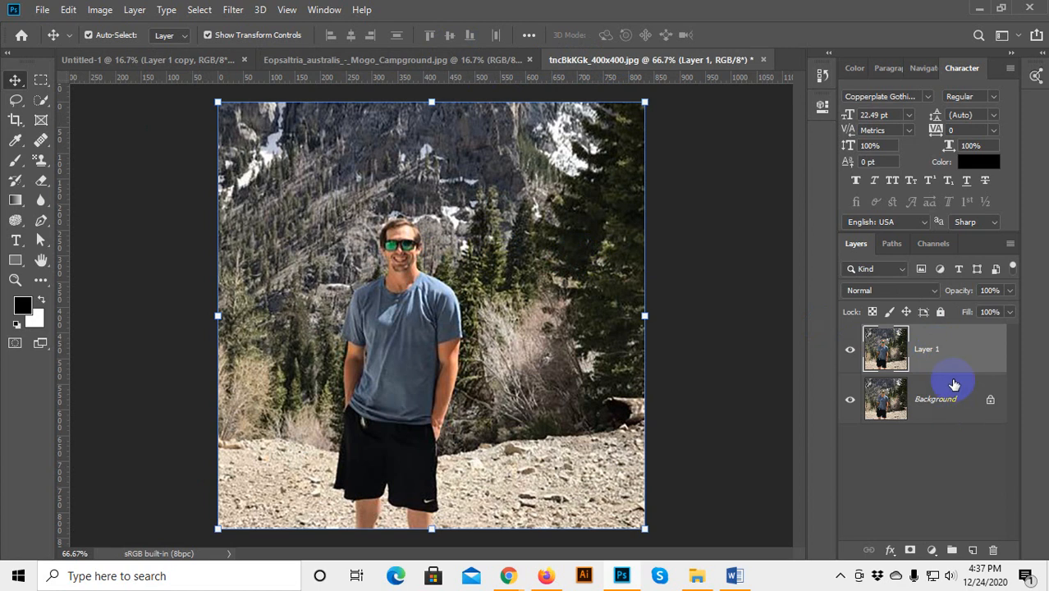
right_click(950, 354)
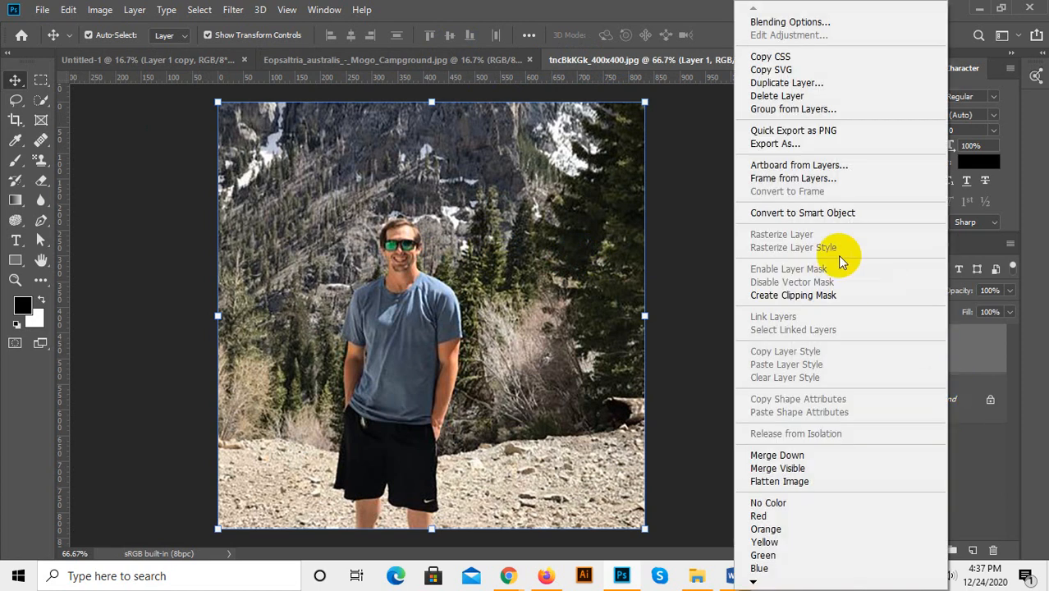
left_click(803, 212)
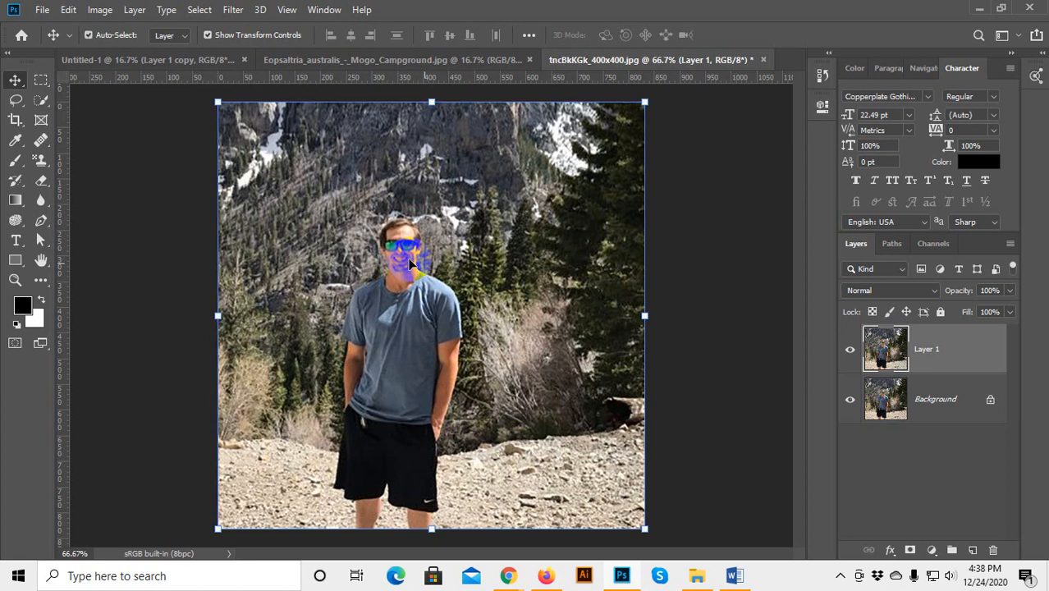
left_click(696, 287)
left_click(599, 316)
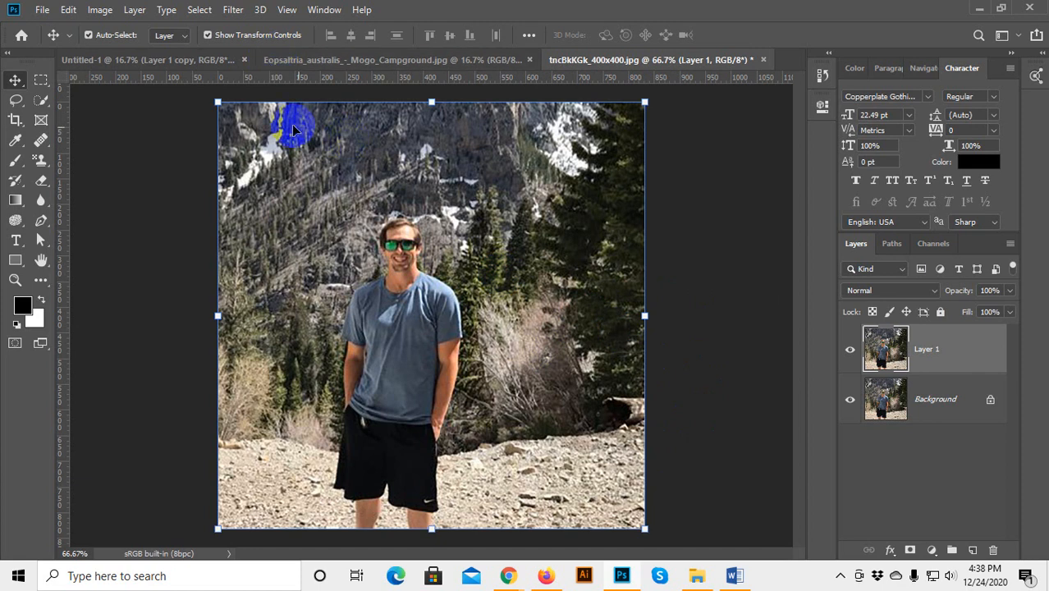
left_click_drag(293, 121, 292, 292)
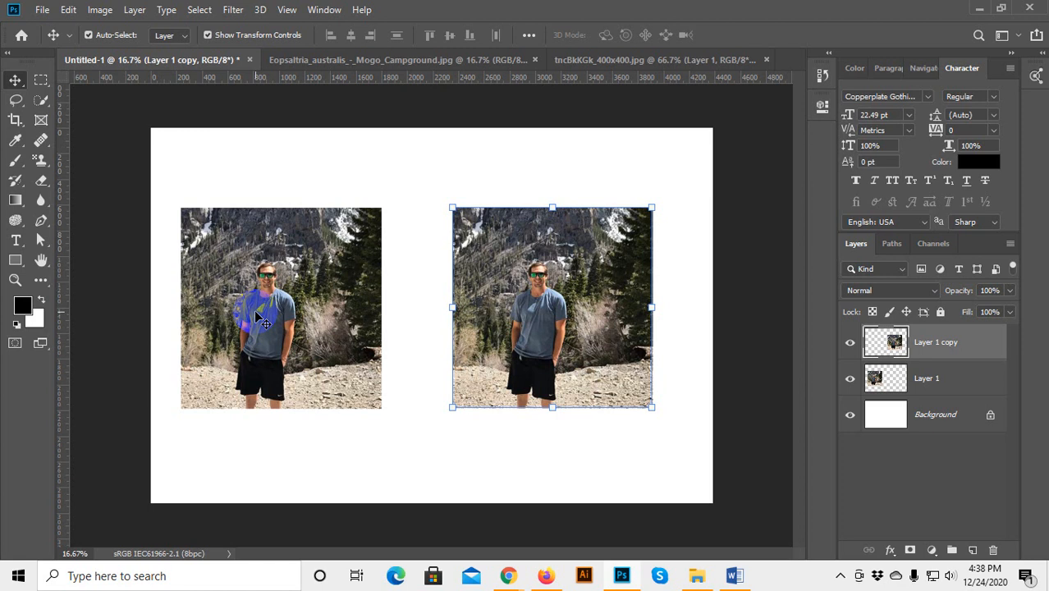
Convert Layer 1 copy in the Untitled-1 document to a smart object, and deselect it.
left_click(413, 431)
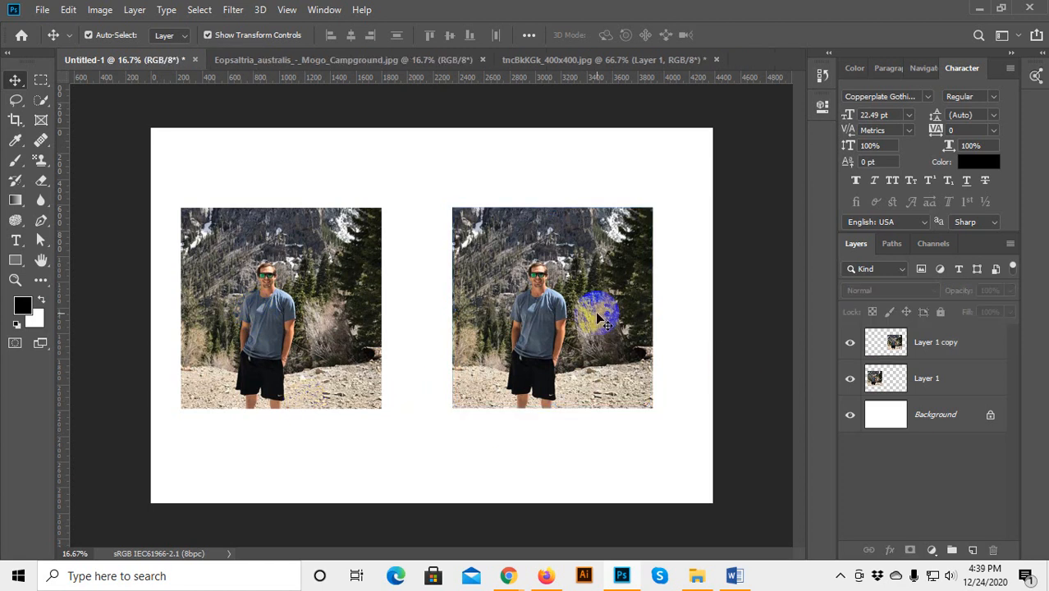
left_click(624, 310)
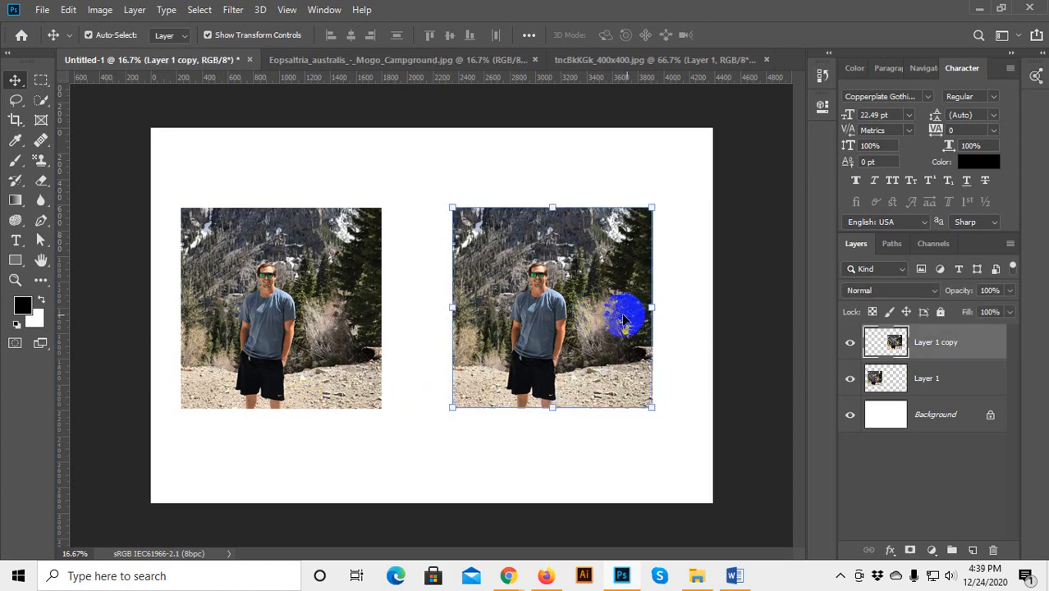
right_click(962, 350)
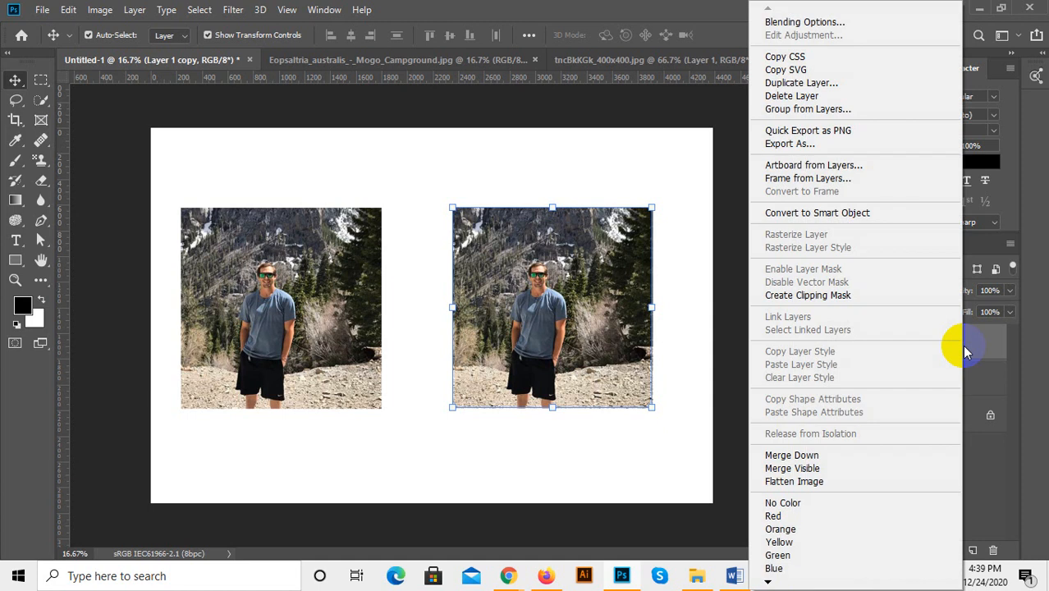
left_click(975, 345)
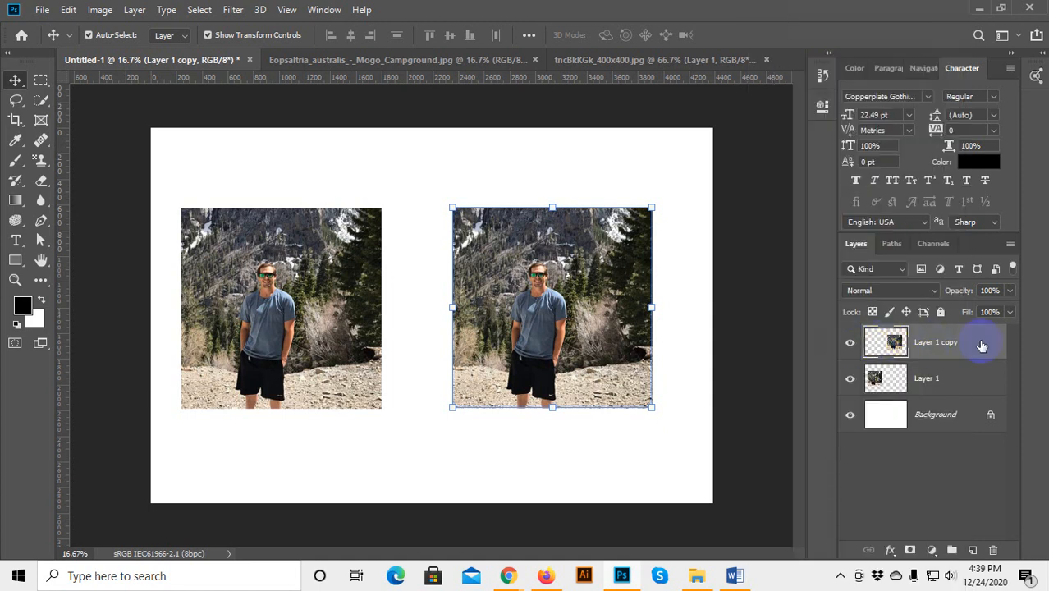
right_click(981, 345)
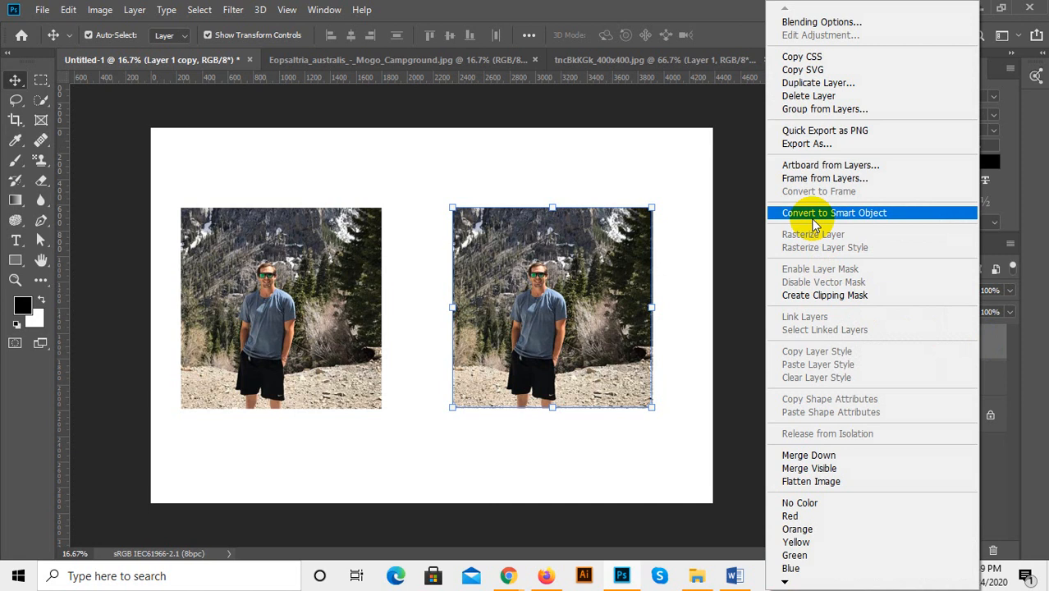
left_click(813, 216)
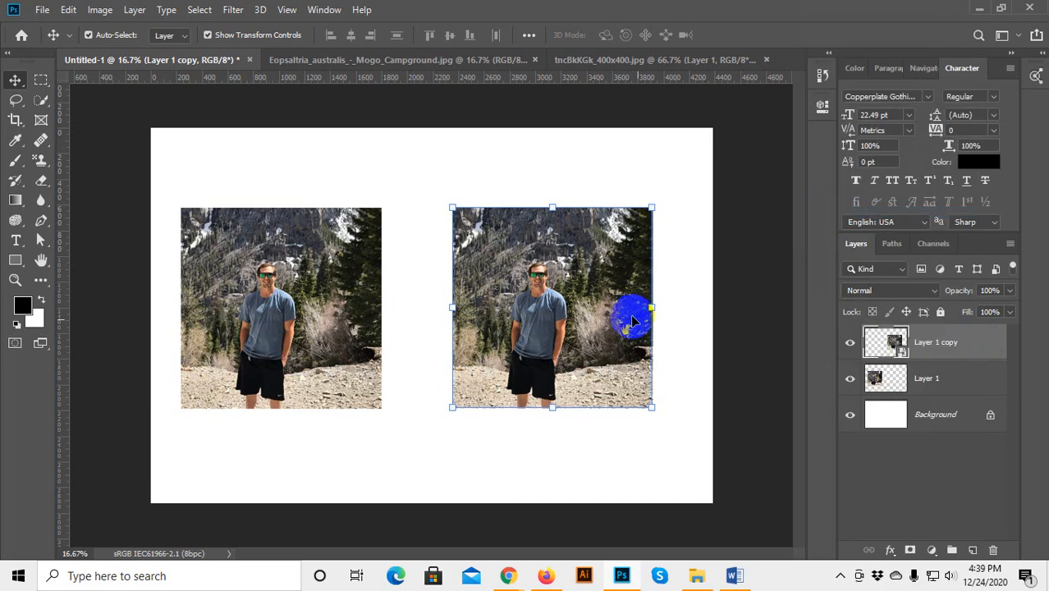
left_click(574, 441)
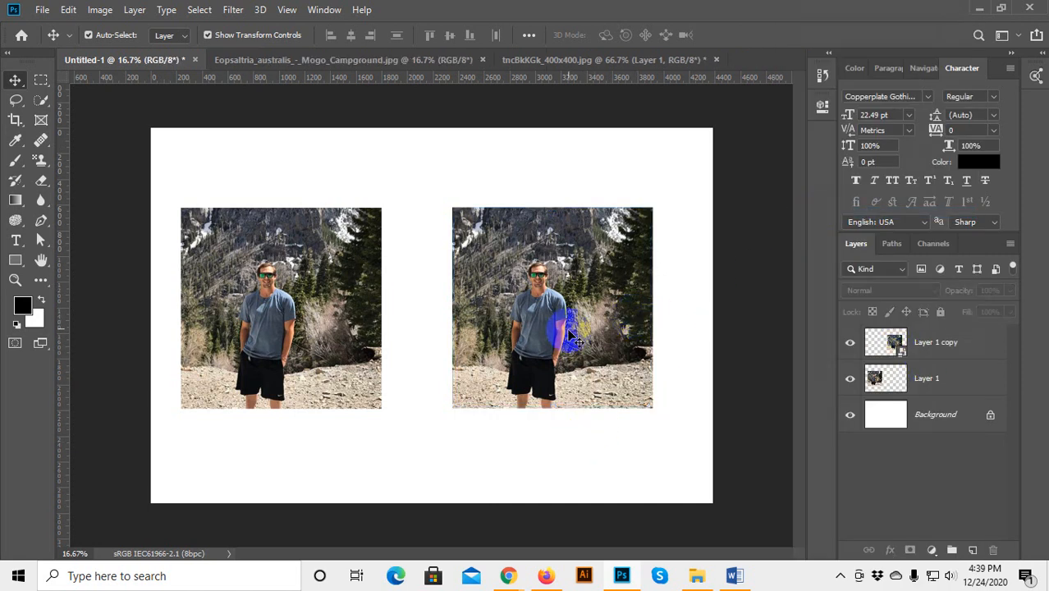
Shrink the regular Layer 1 photo proportionally to 41.48%, about 649 px square.
left_click(561, 323)
key("ctrl+plus")
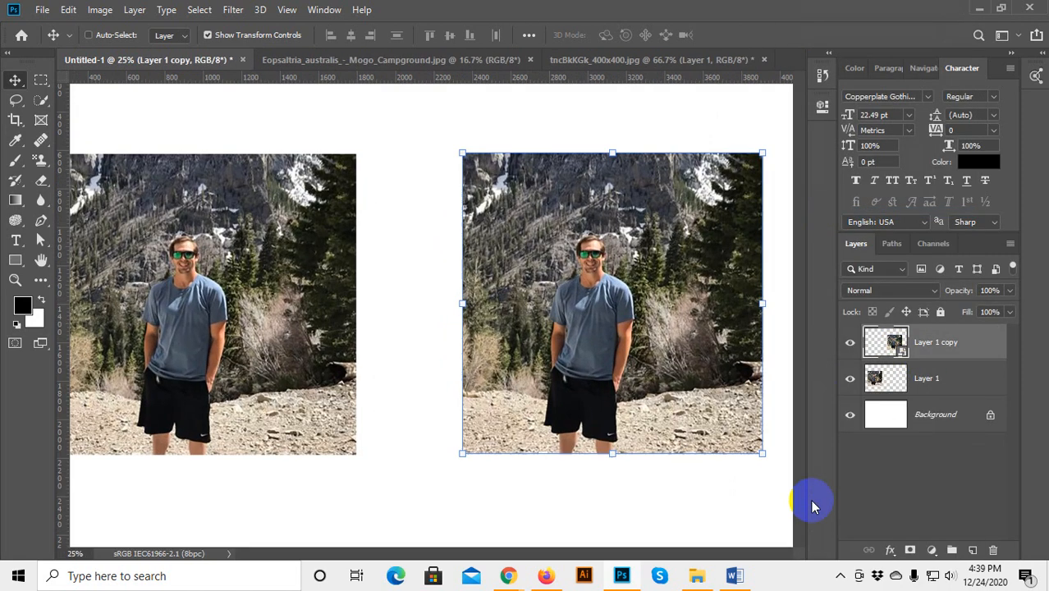
left_click(626, 502, "ctrl")
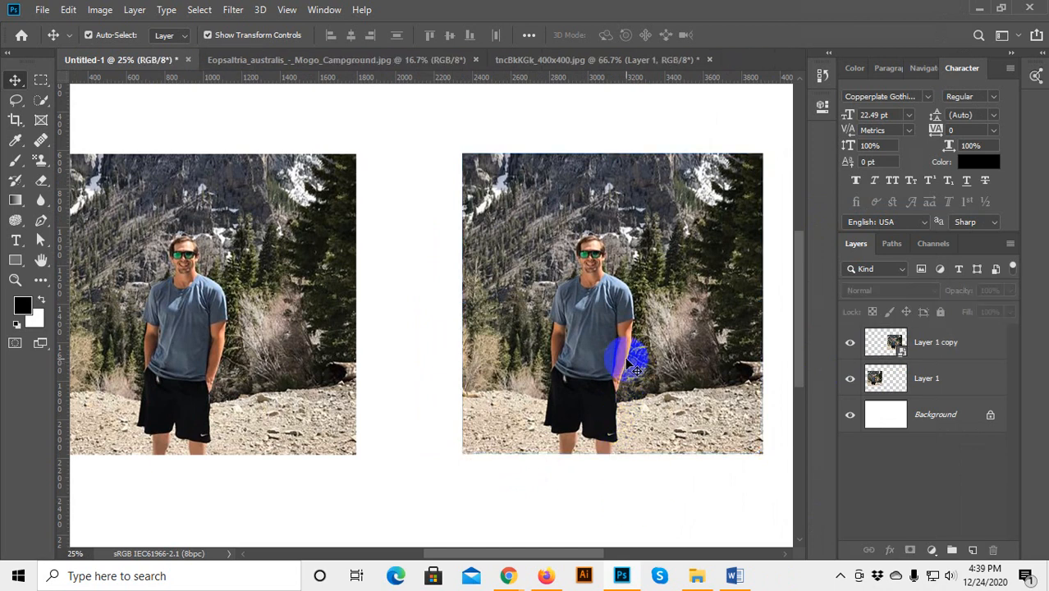
left_click_drag(314, 515, 384, 514)
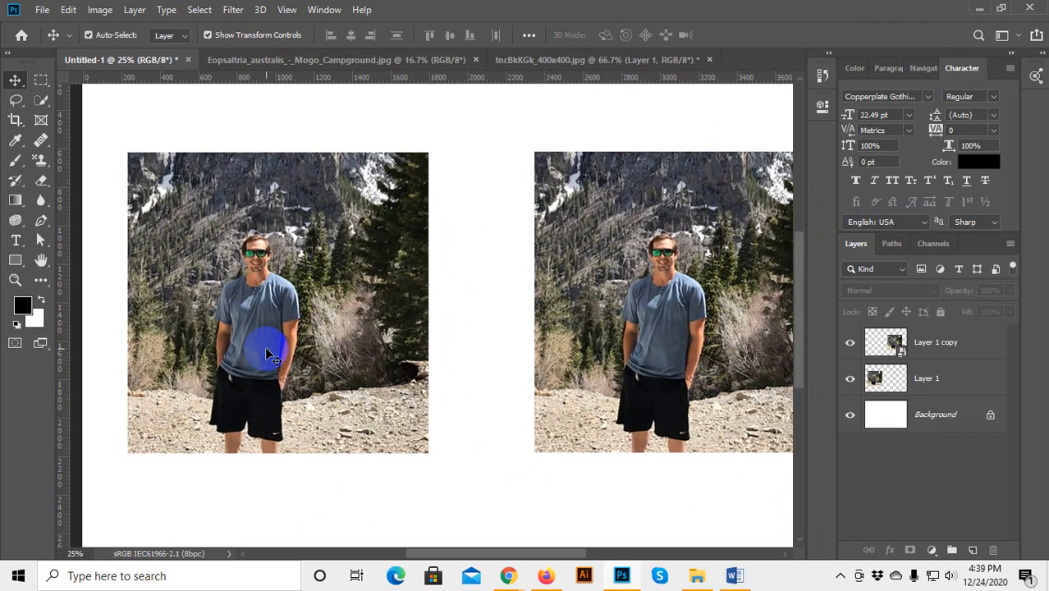
left_click(266, 355)
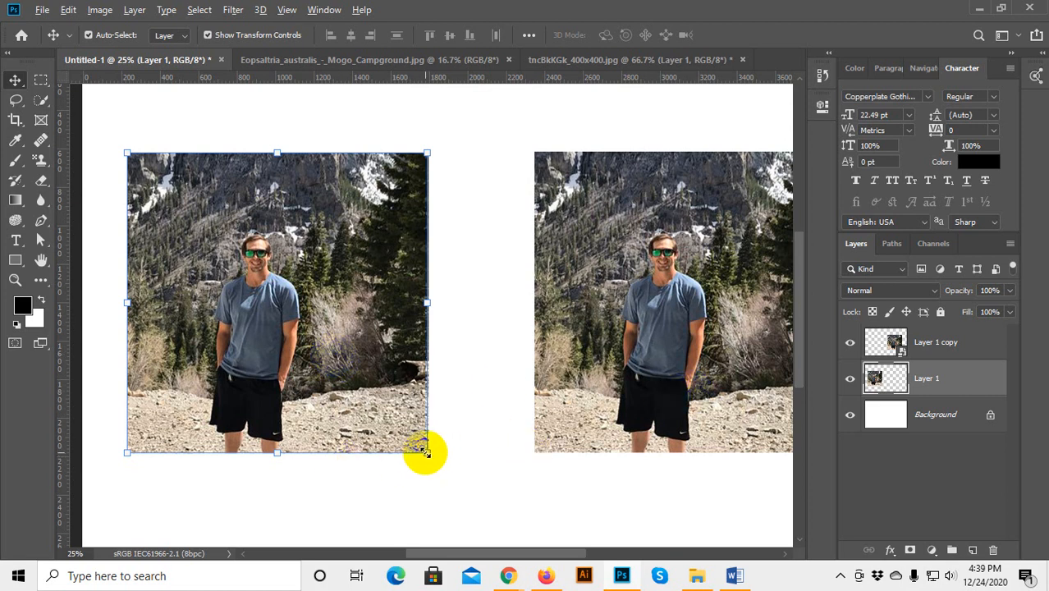
left_click_drag(425, 452, 344, 358)
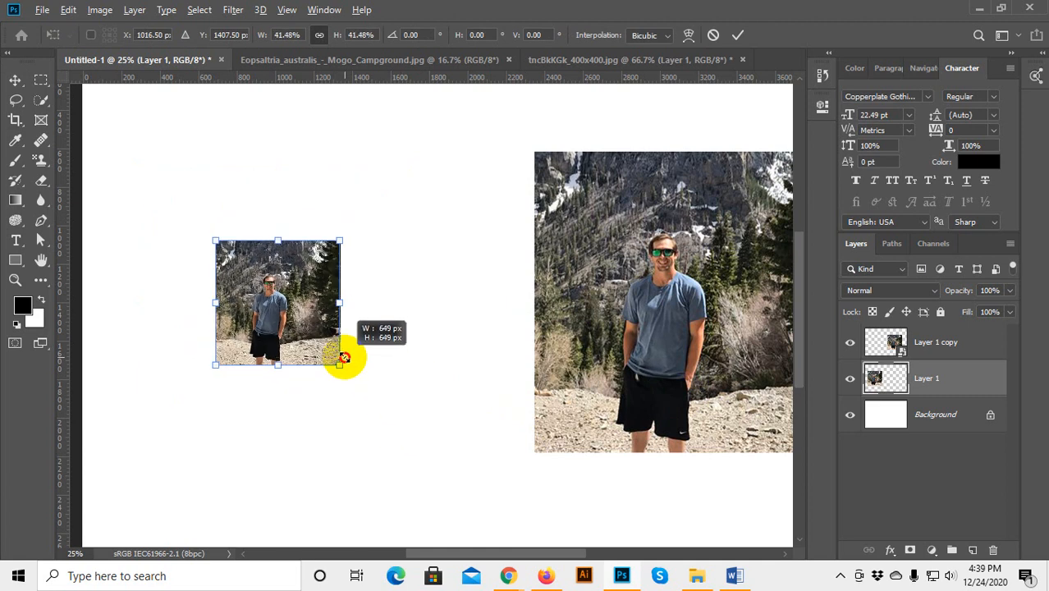
left_click_drag(344, 358, 344, 357)
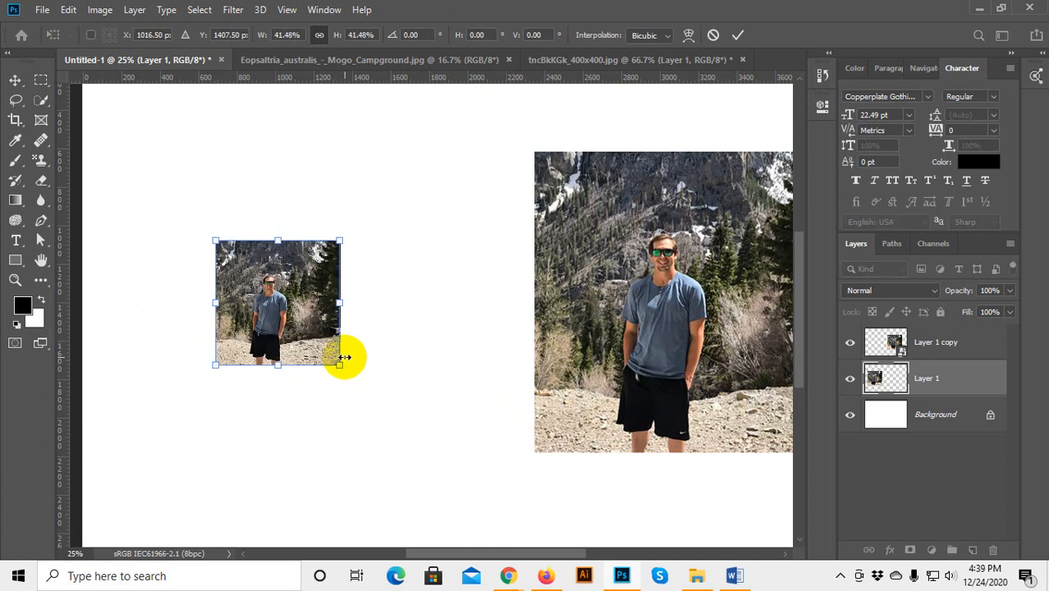
Shrink the smart object photo on Layer 1 copy proportionally to 40.97%, and apply the transformation.
left_click_drag(637, 403, 488, 411)
left_click(603, 361)
left_click(610, 365)
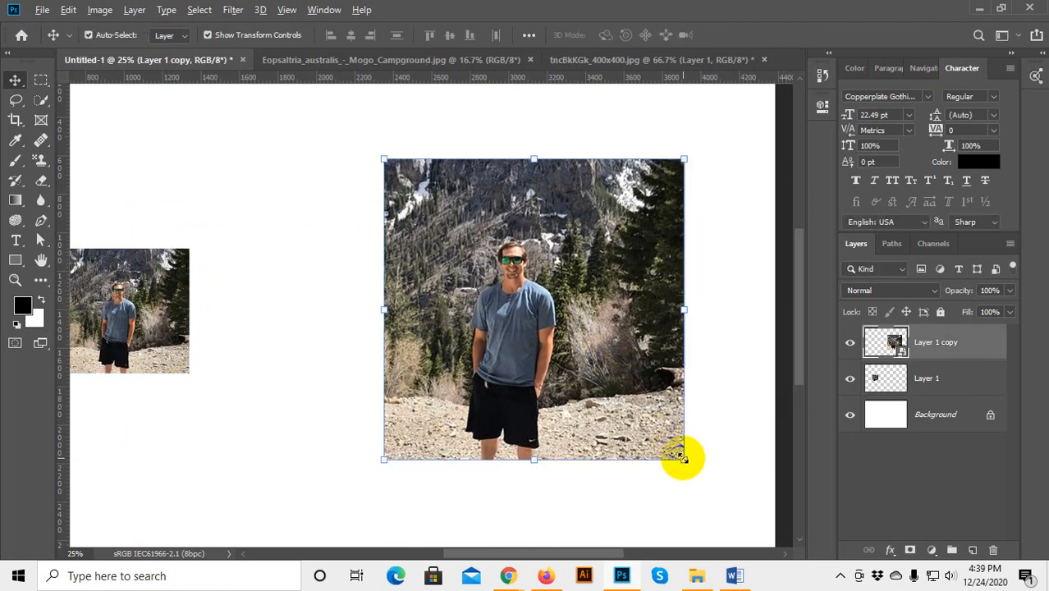
left_click_drag(682, 455, 606, 359)
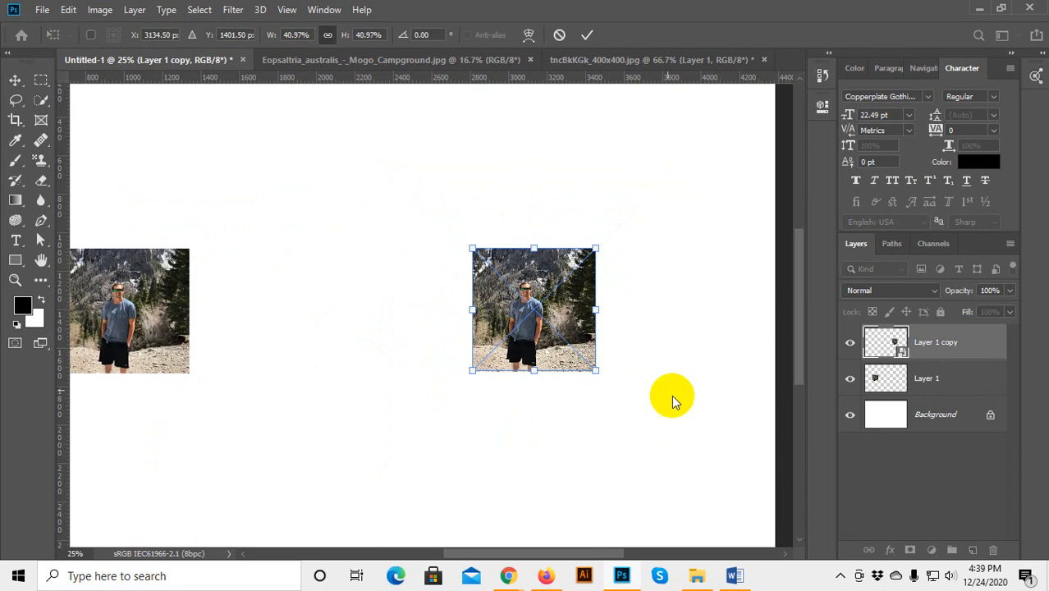
left_click(607, 419)
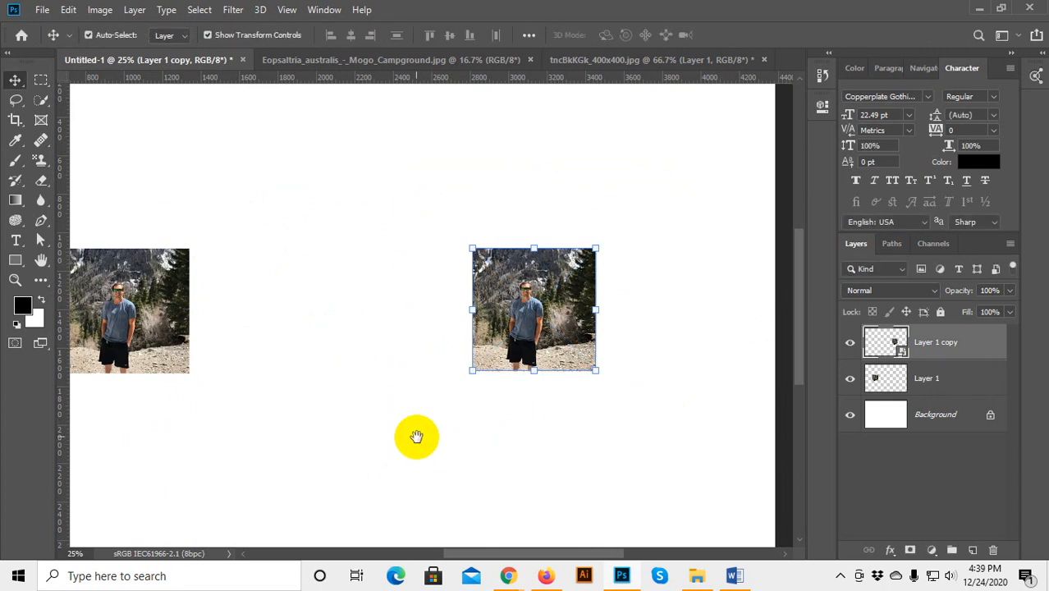
Enlarge the regular Layer 1 photo proportionally in two applied transformations, by 236.79% and by 128.88%.
left_click_drag(360, 422, 562, 448)
left_click(380, 359)
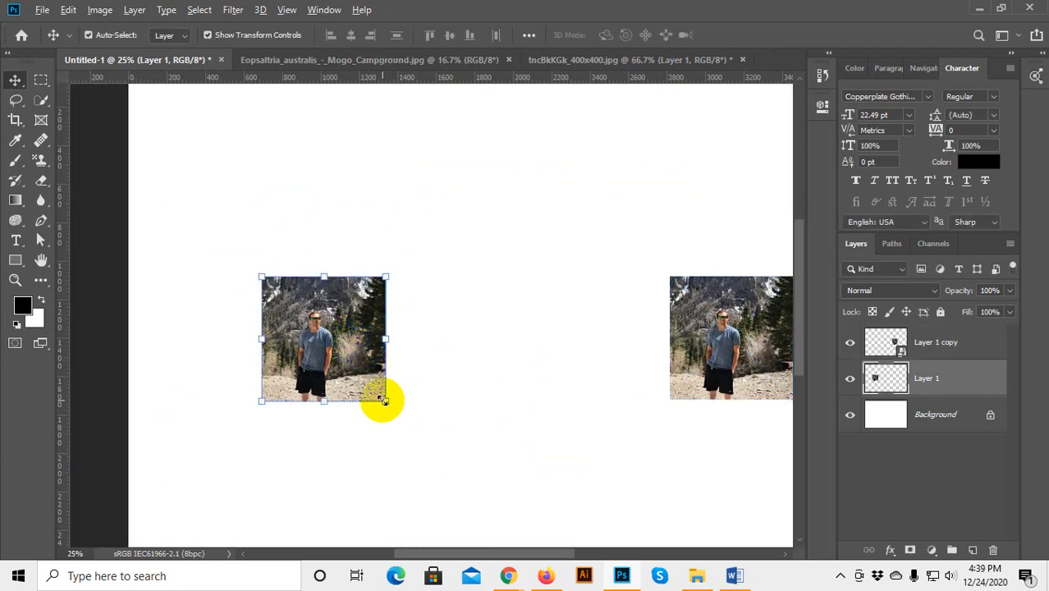
left_click_drag(382, 400, 480, 473)
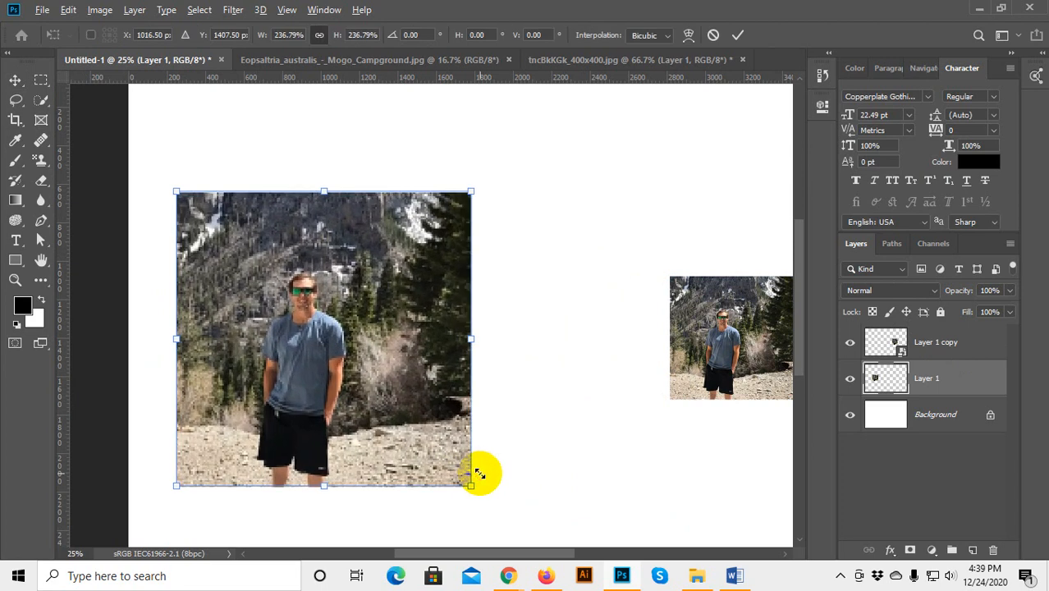
key("Return")
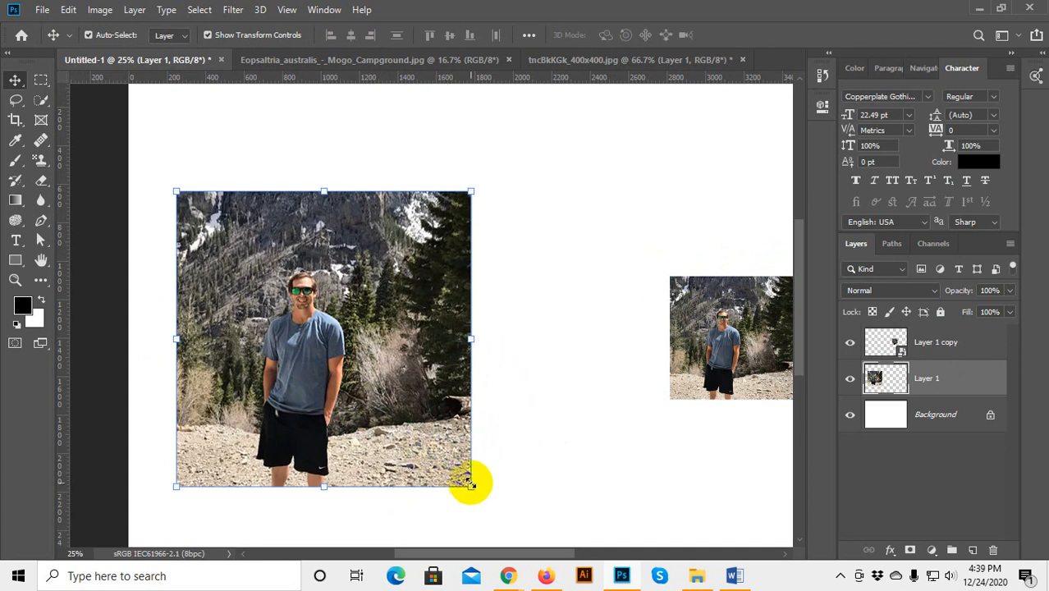
left_click_drag(468, 488, 530, 508)
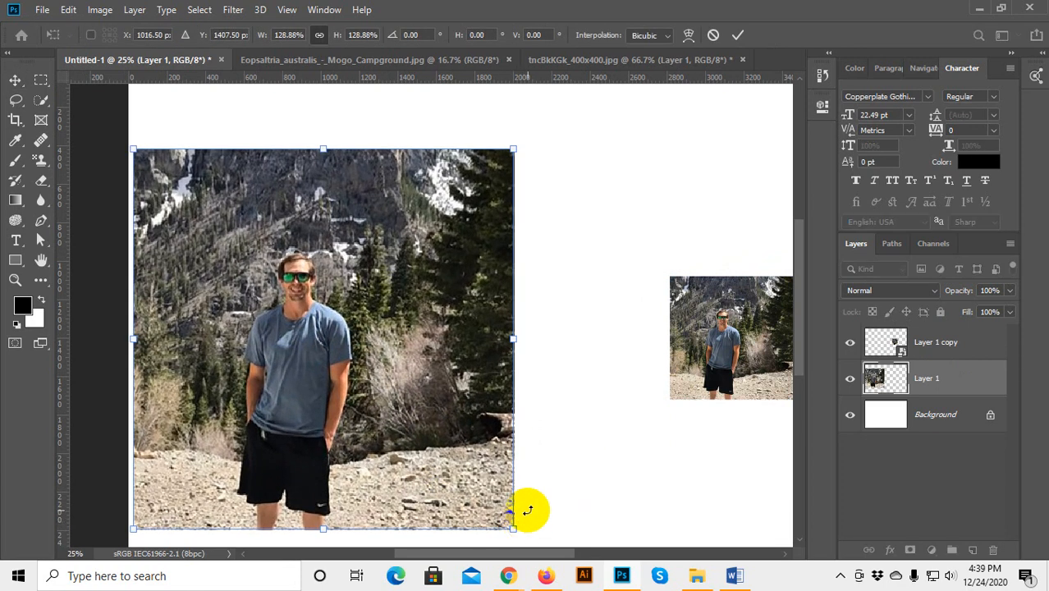
key("Return")
Enlarge the smart object photo on Layer 1 copy proportionally to 117.63%, and compare it with the Layer 1 photo.
left_click_drag(624, 435, 297, 396)
left_click(363, 264)
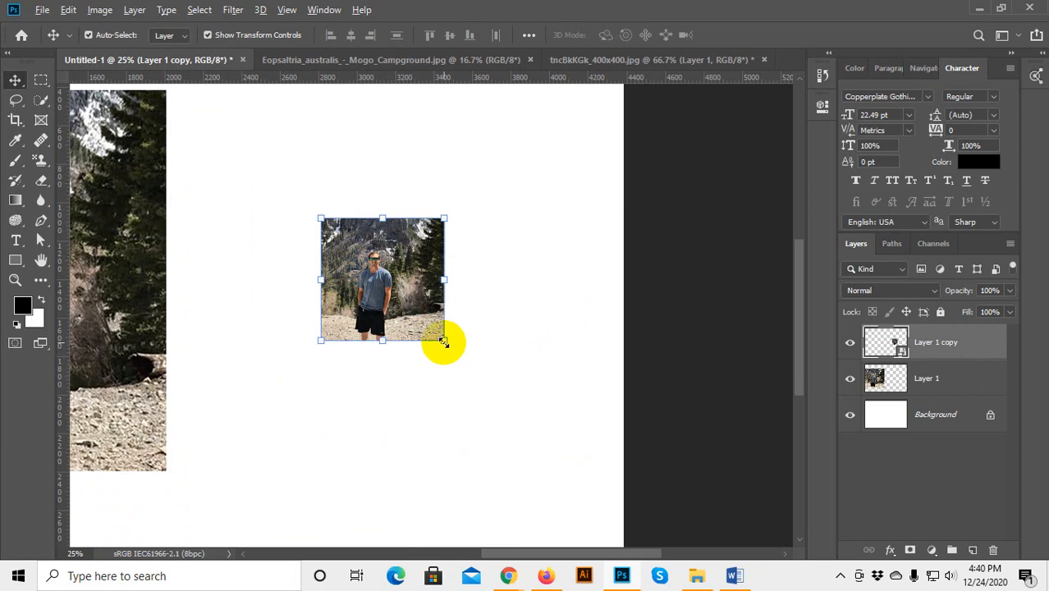
left_click_drag(443, 341, 558, 444)
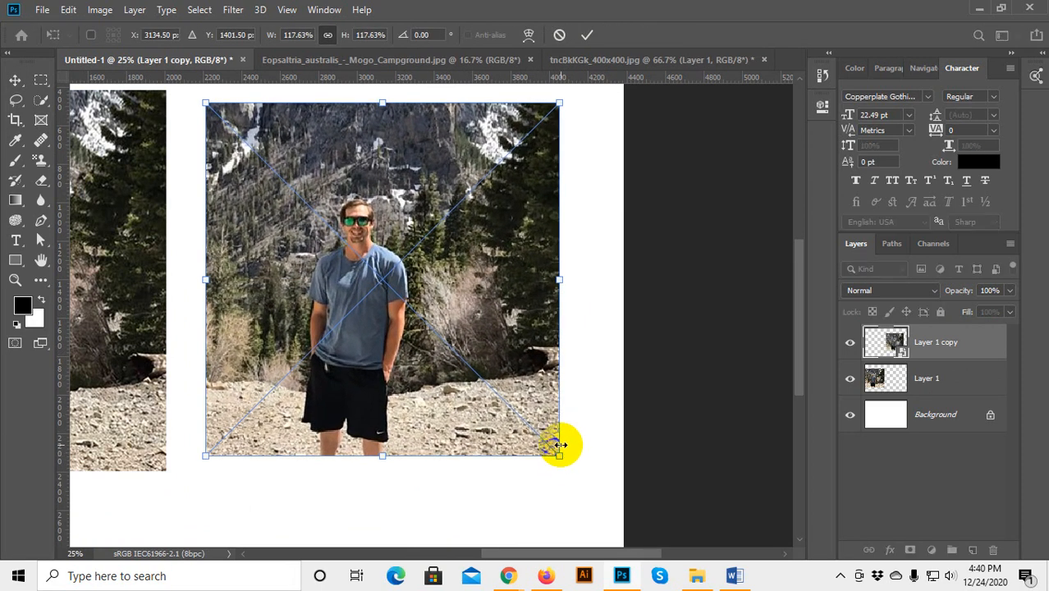
key("Return")
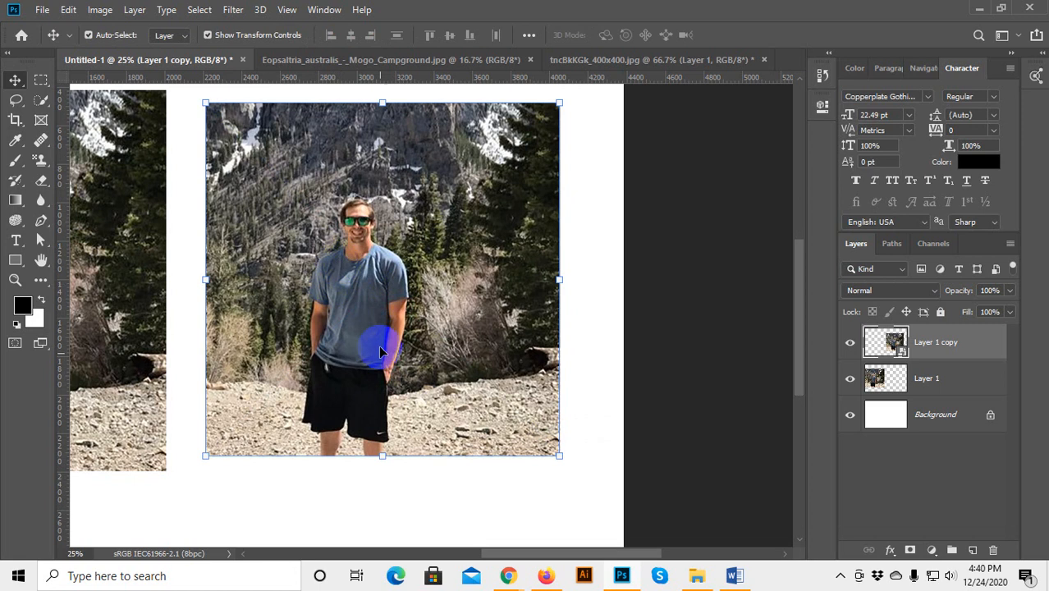
left_click_drag(312, 487, 456, 508)
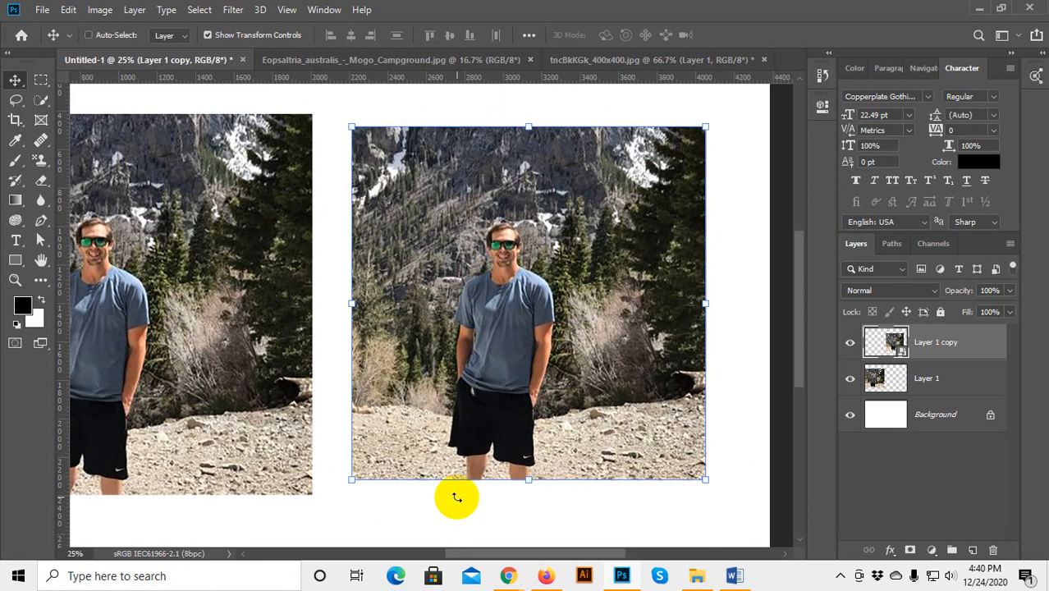
key("ctrl+minus")
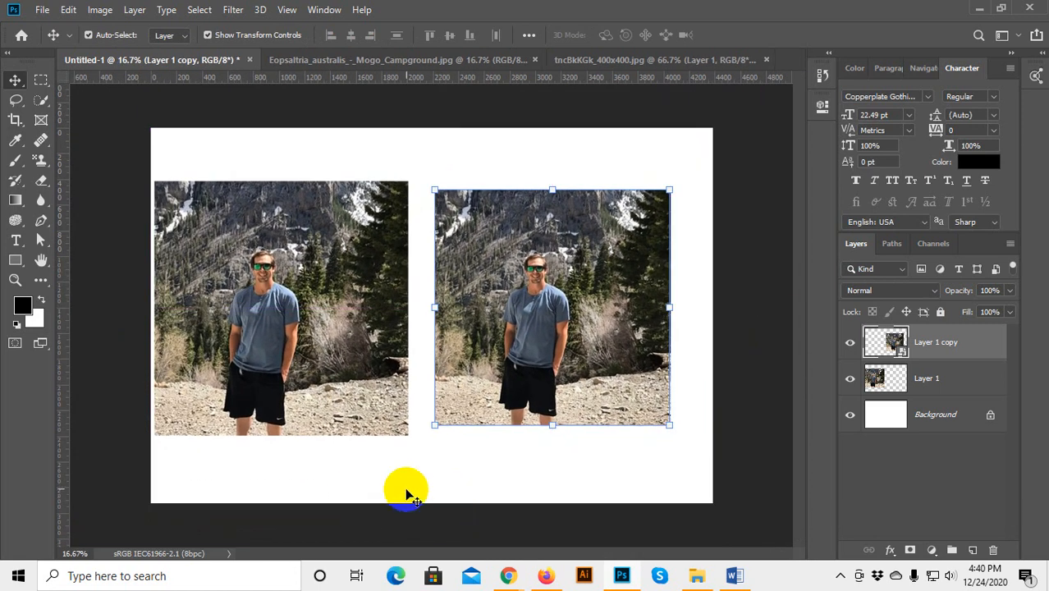
Rescale the regular Layer 1 photo proportionally about its centre to a slightly larger size, and apply the transformation.
left_click(308, 353)
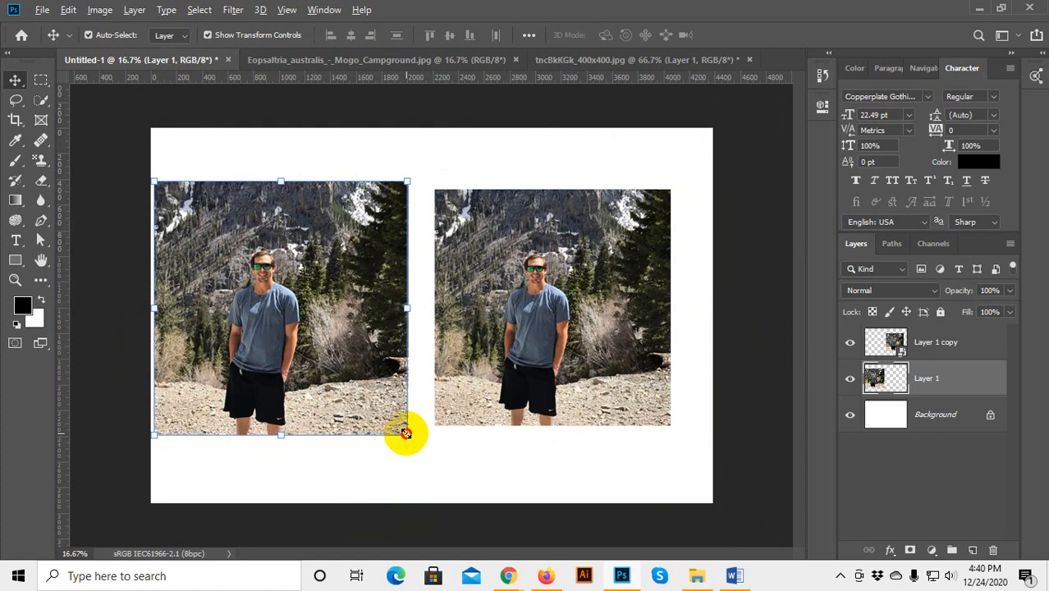
left_click_drag(406, 432, 428, 422)
key("Return")
key("Return")
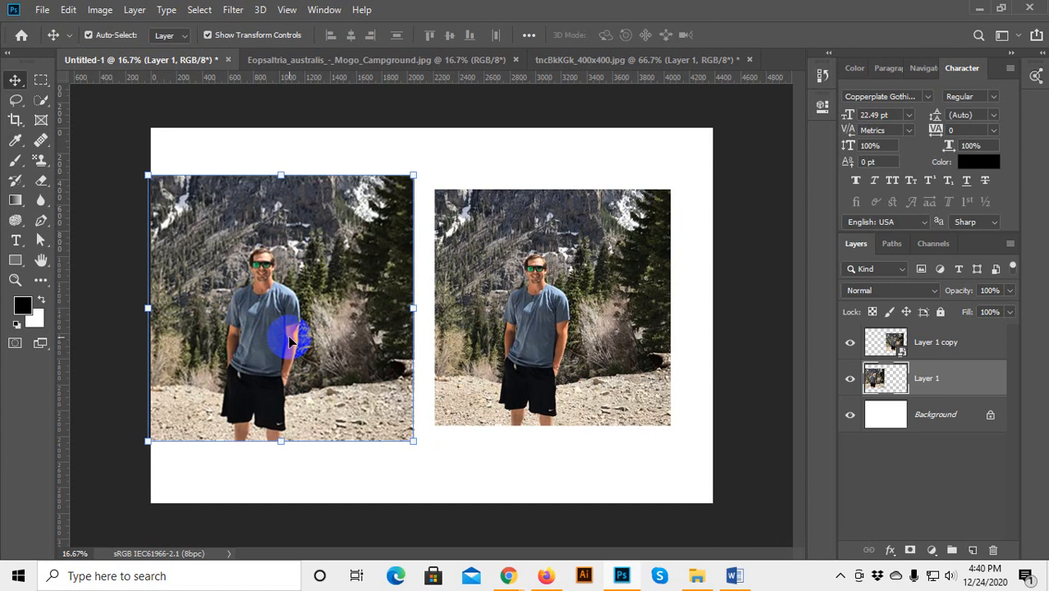
Enlarge the smart object photo on Layer 1 copy to 224.92%, and scale it back to slightly smaller than the Layer 1 photo.
left_click(525, 371)
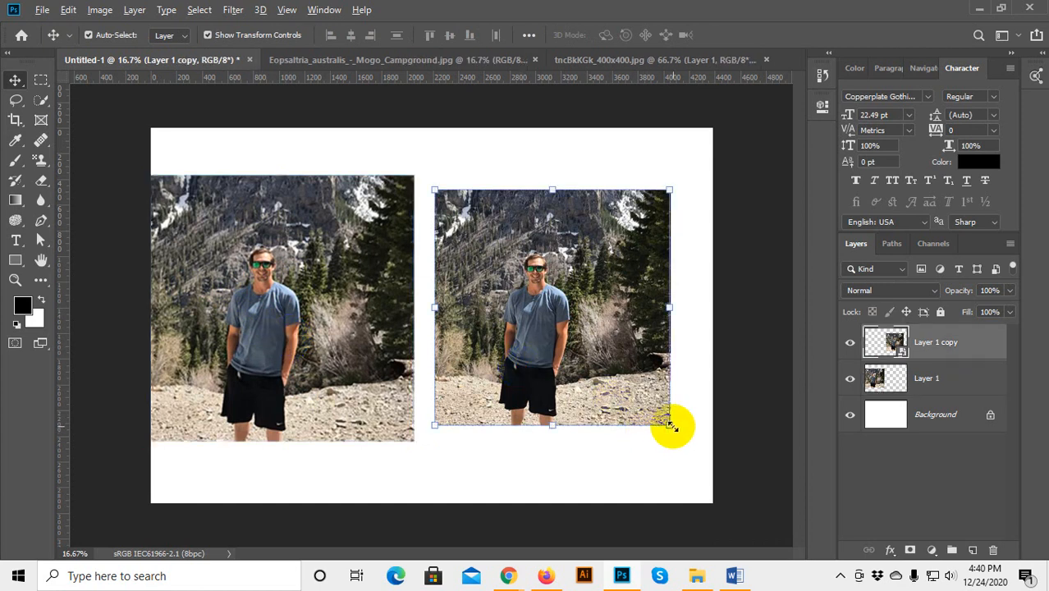
left_click_drag(670, 425, 804, 496)
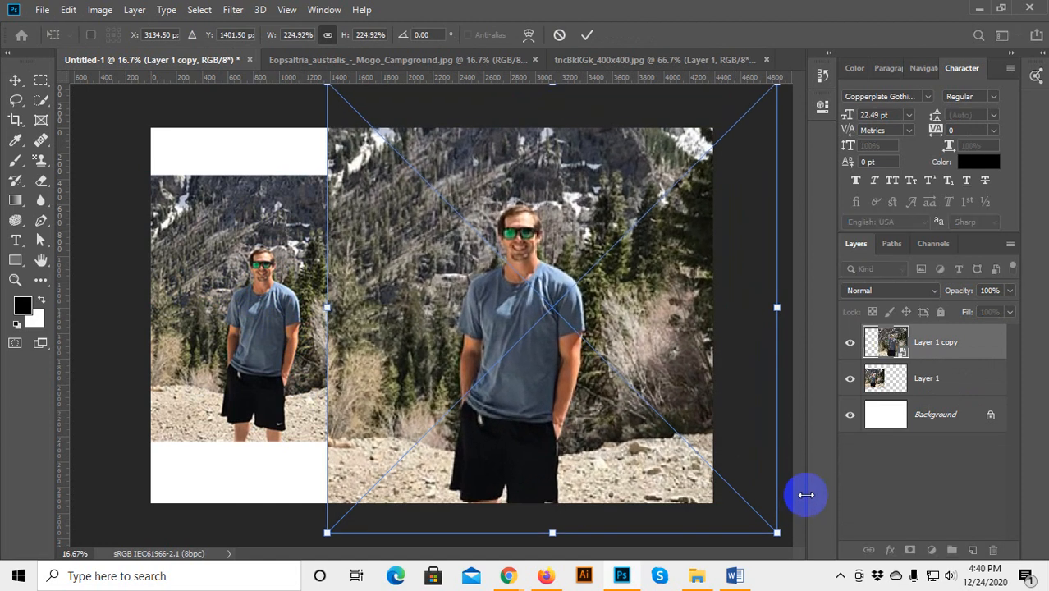
key("Return")
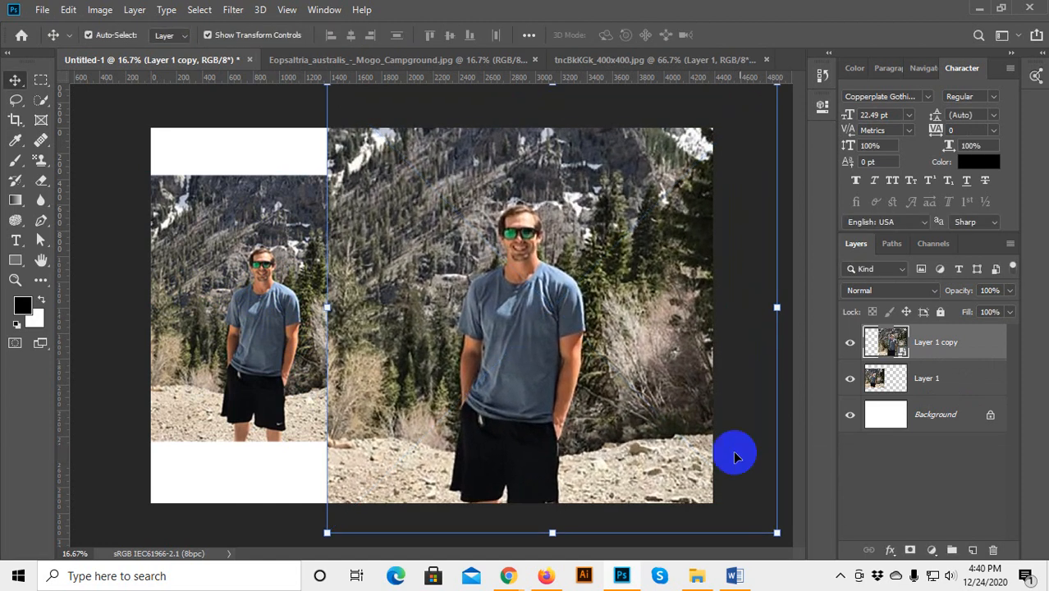
left_click_drag(776, 531, 675, 428)
key("Return")
left_click(533, 395)
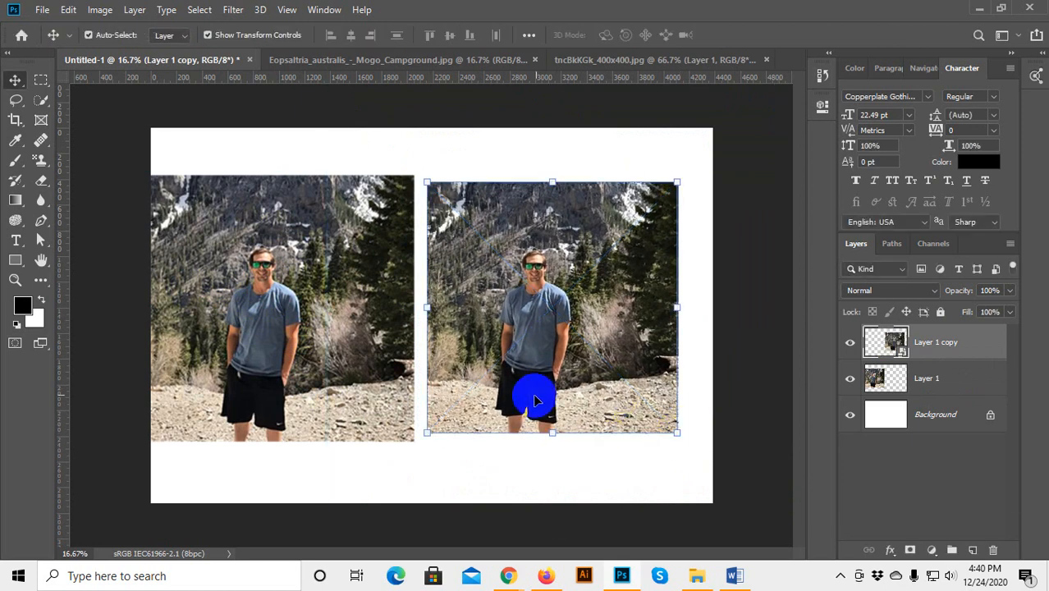
left_click(538, 458)
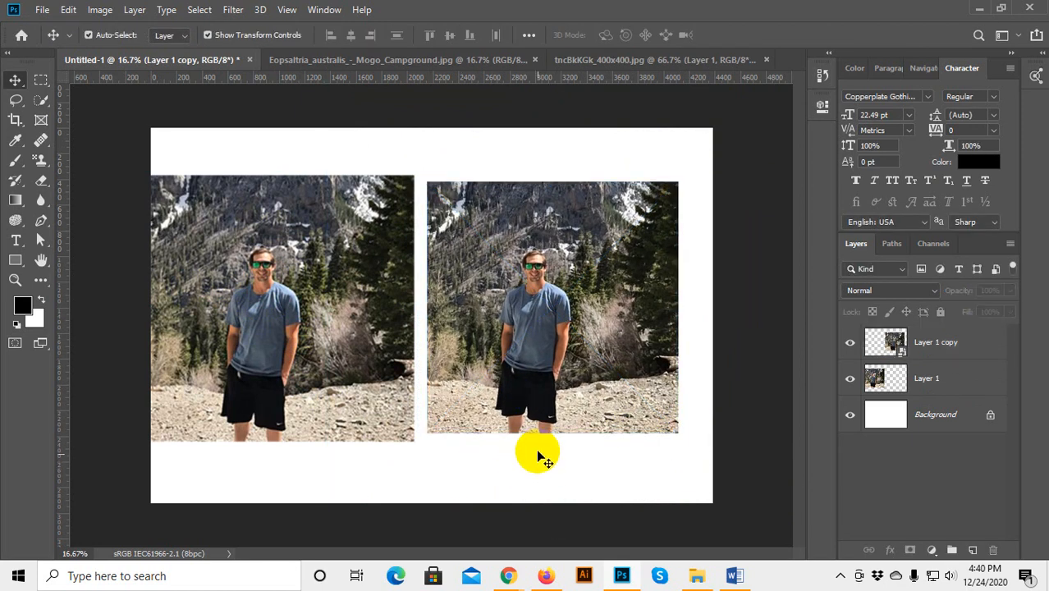
Compare the smart object photo with the regular one, and move the Layer 1 photo slightly up and to the right.
left_click(532, 339)
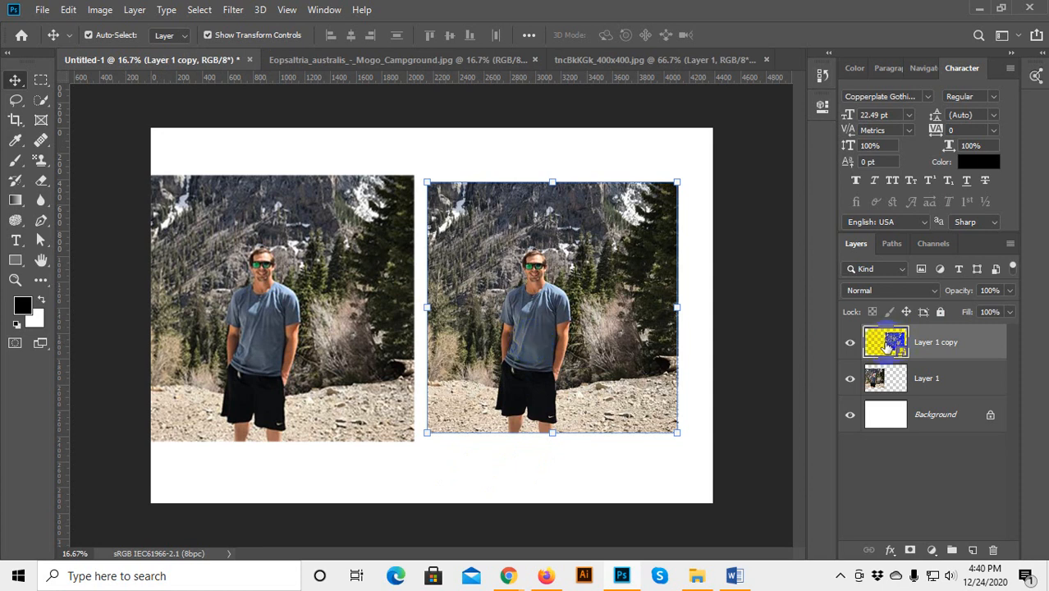
left_click(543, 472)
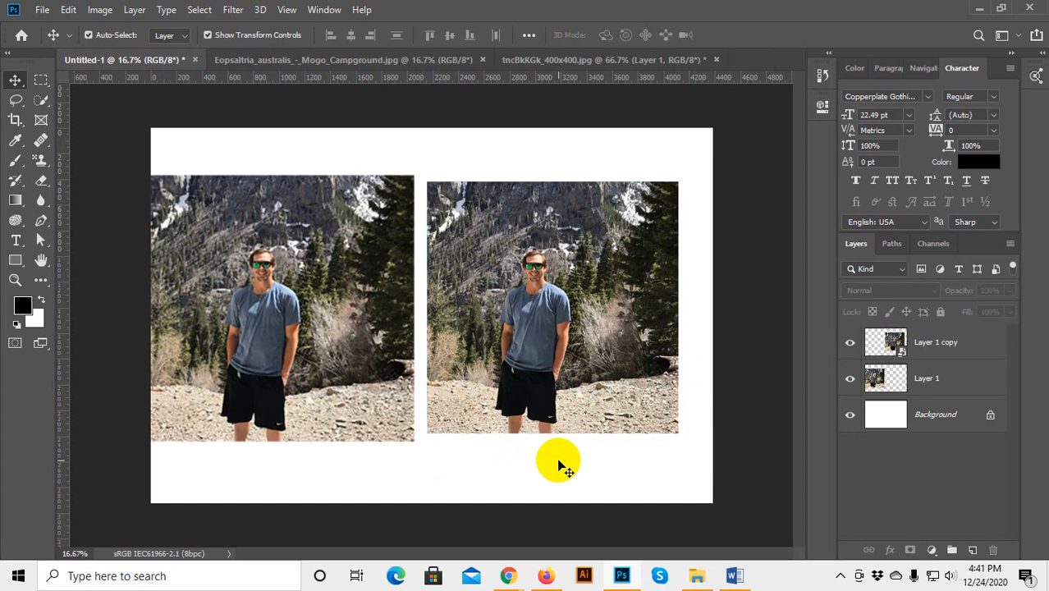
left_click(543, 328)
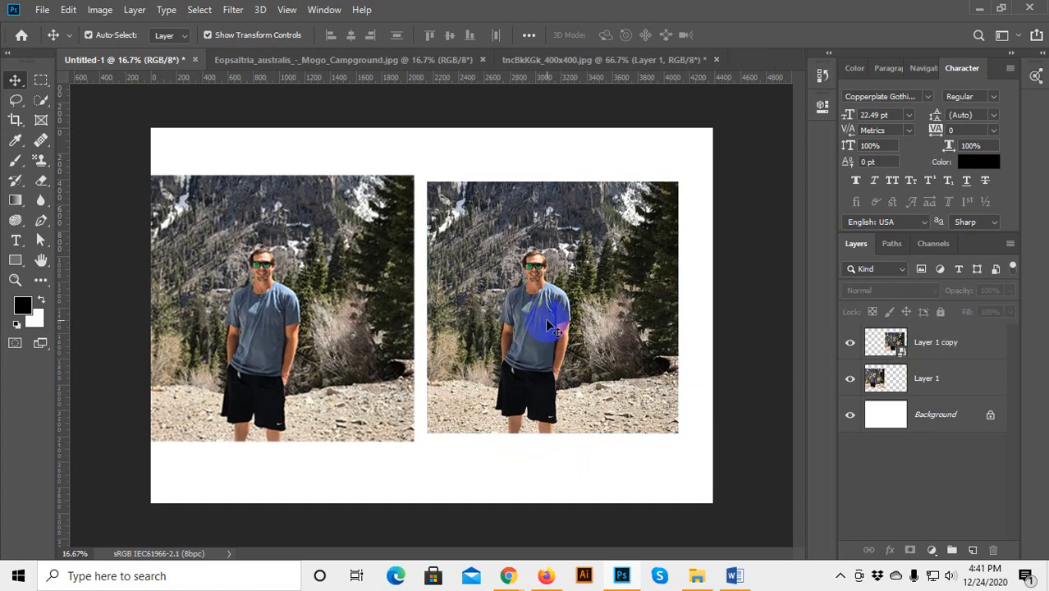
left_click(501, 462)
mouse_move(307, 358)
left_mouse_down()
mouse_move(354, 367)
mouse_move(311, 359)
left_mouse_up()
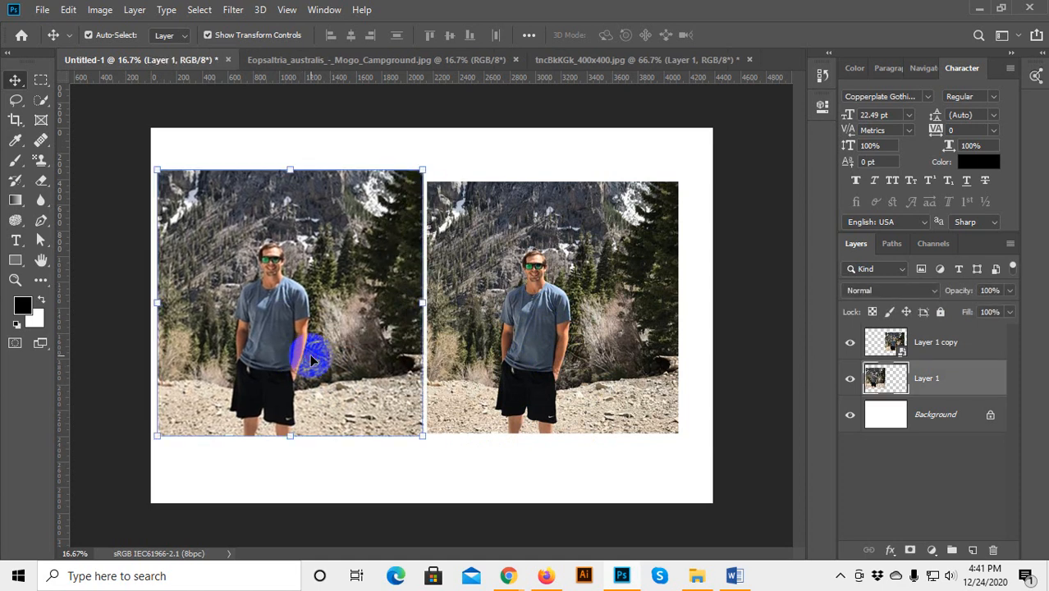
left_click(490, 468)
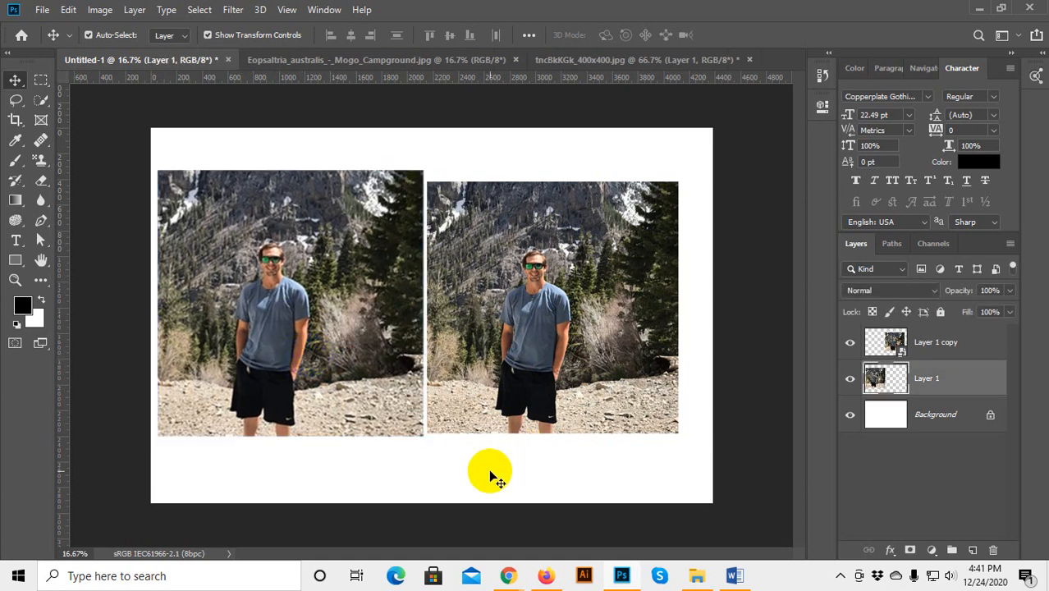
Check the Google Meet call, and return to the two photos in Photoshop.
left_click(621, 577)
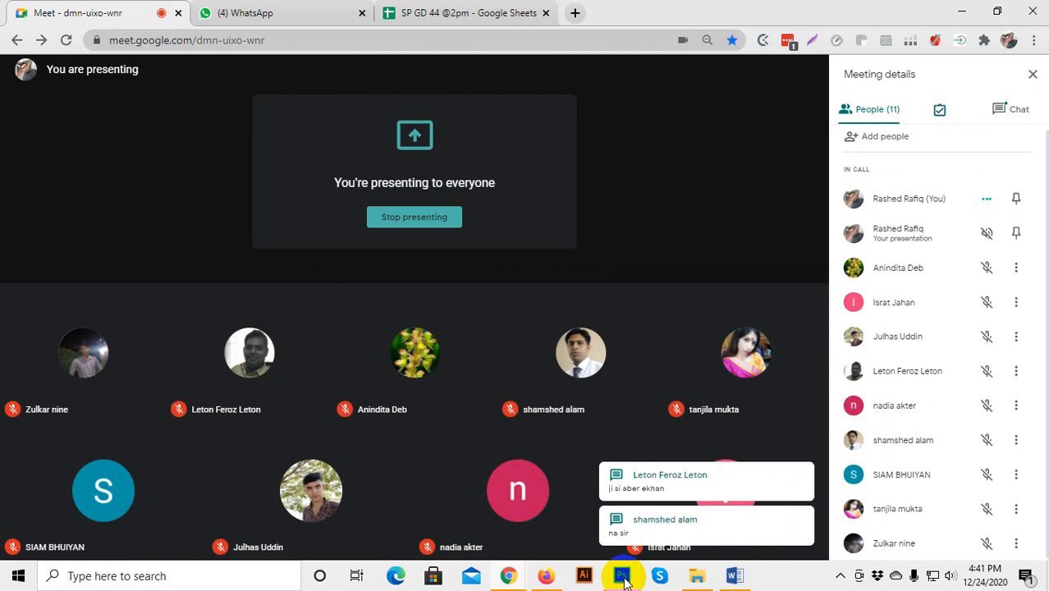
left_click(622, 578)
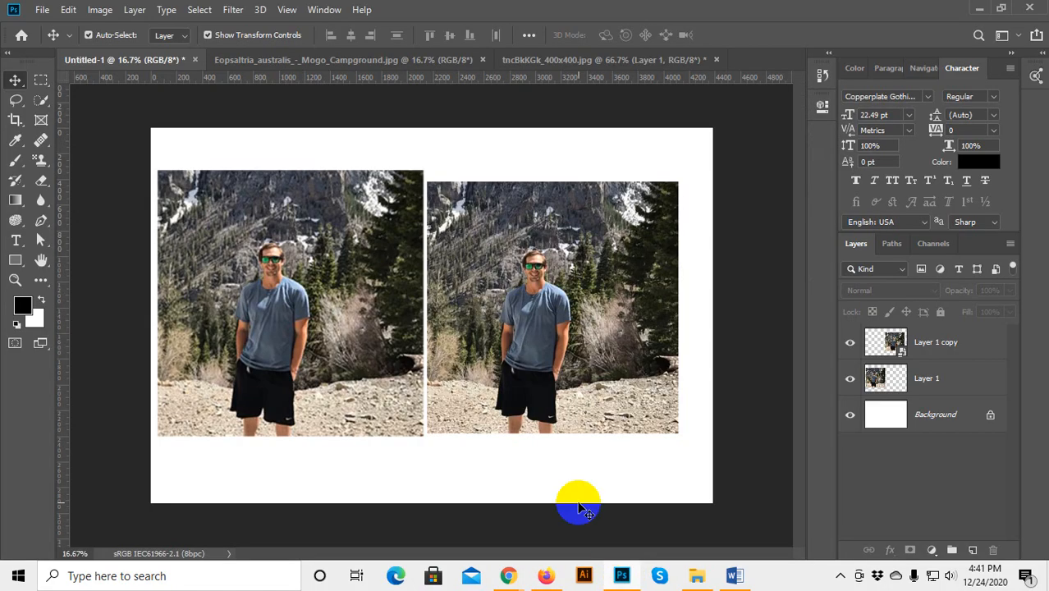
left_click(335, 375)
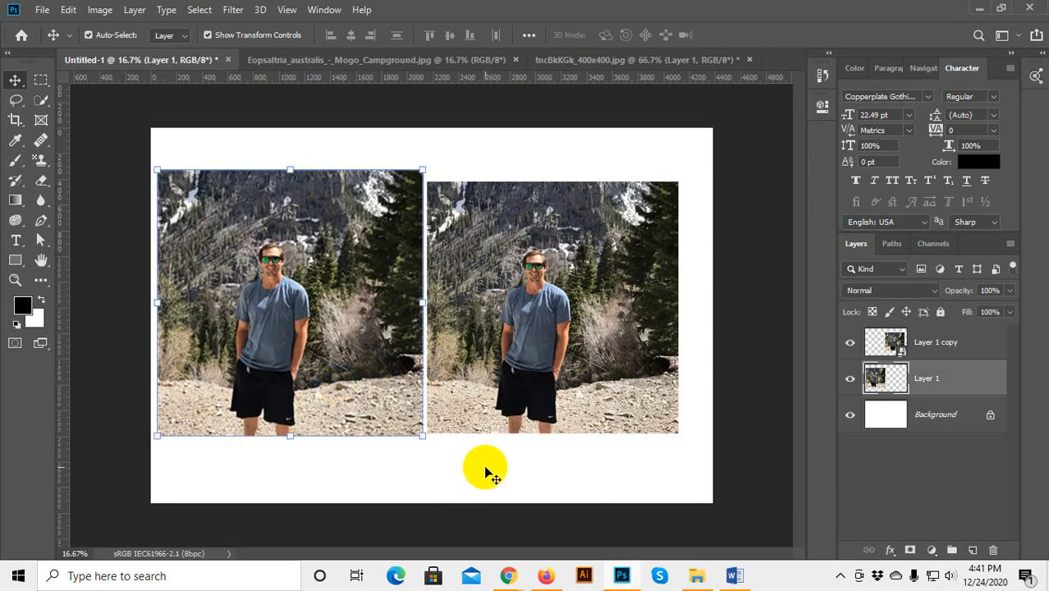
left_click(484, 474)
Move the smart object photo higher on the canvas and the regular Layer 1 photo lower.
left_click_drag(532, 379, 540, 350)
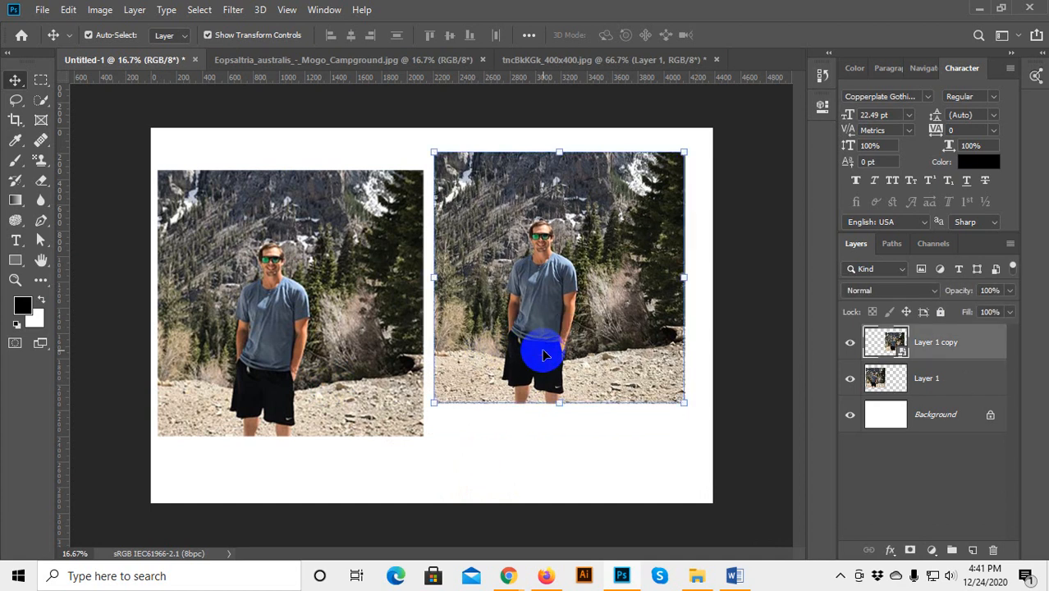
left_click(884, 381)
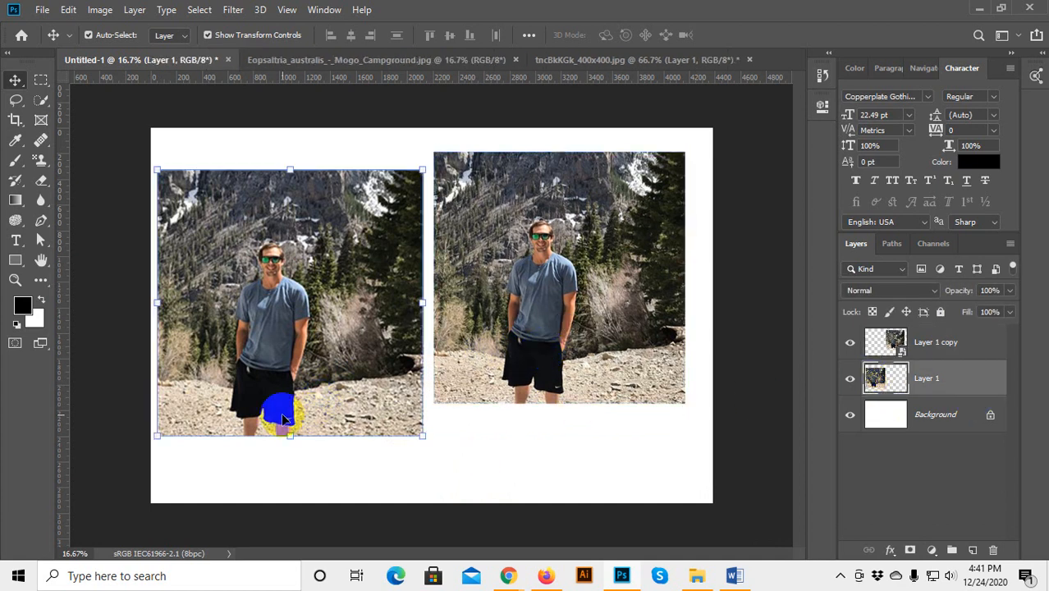
left_click_drag(290, 379, 299, 403)
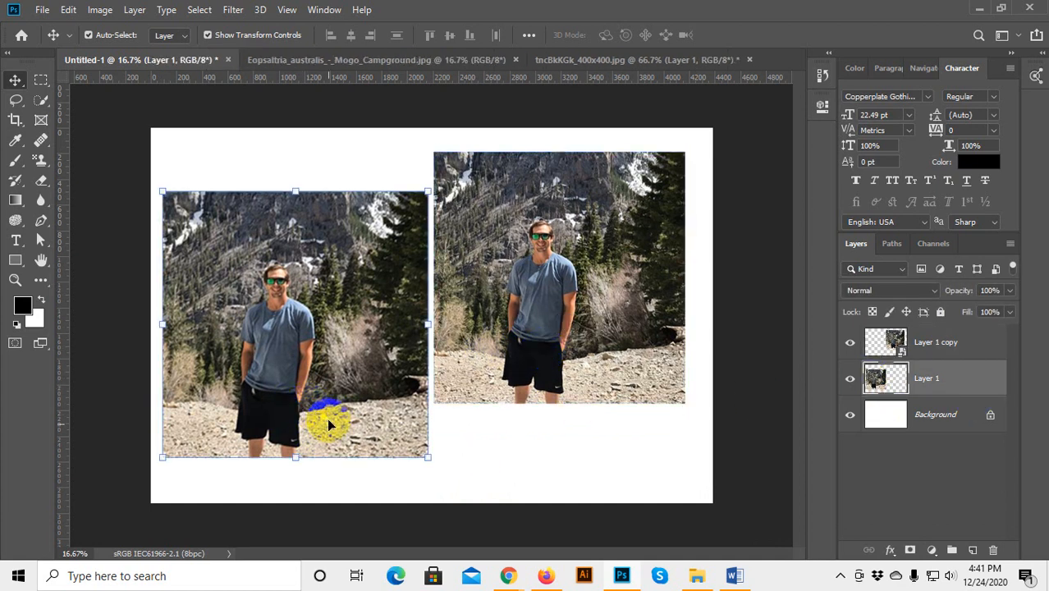
Undo the layer duplication and the image enlargement in the tncBkKGk_400x400.jpg document.
left_click(558, 61)
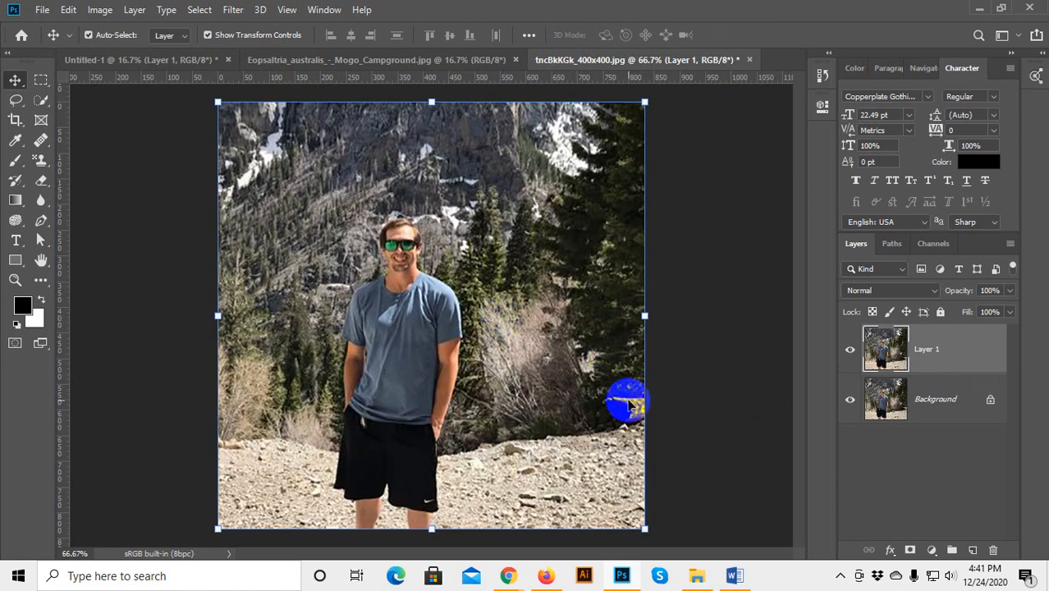
key("ctrl")
key("ctrl+z")
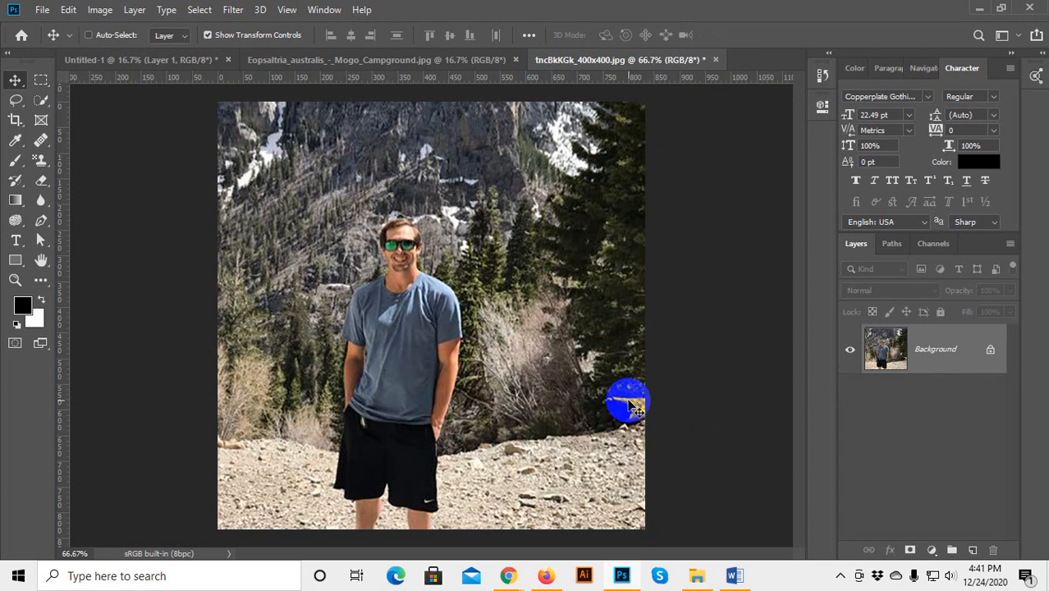
key("ctrl+z")
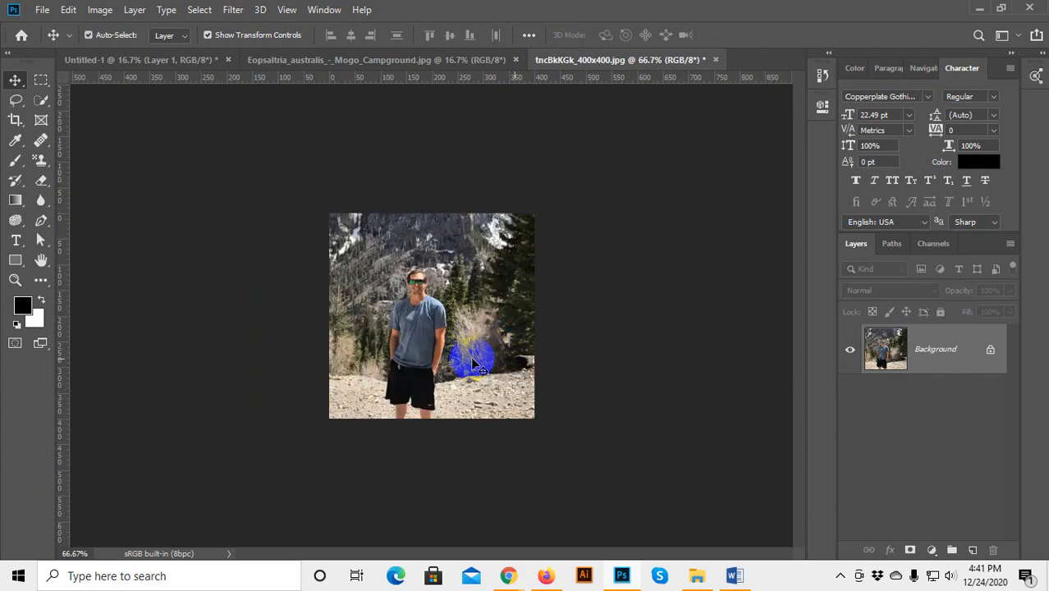
Duplicate the Background layer as Layer 1 and hide the original Background.
left_click_drag(557, 408, 901, 346)
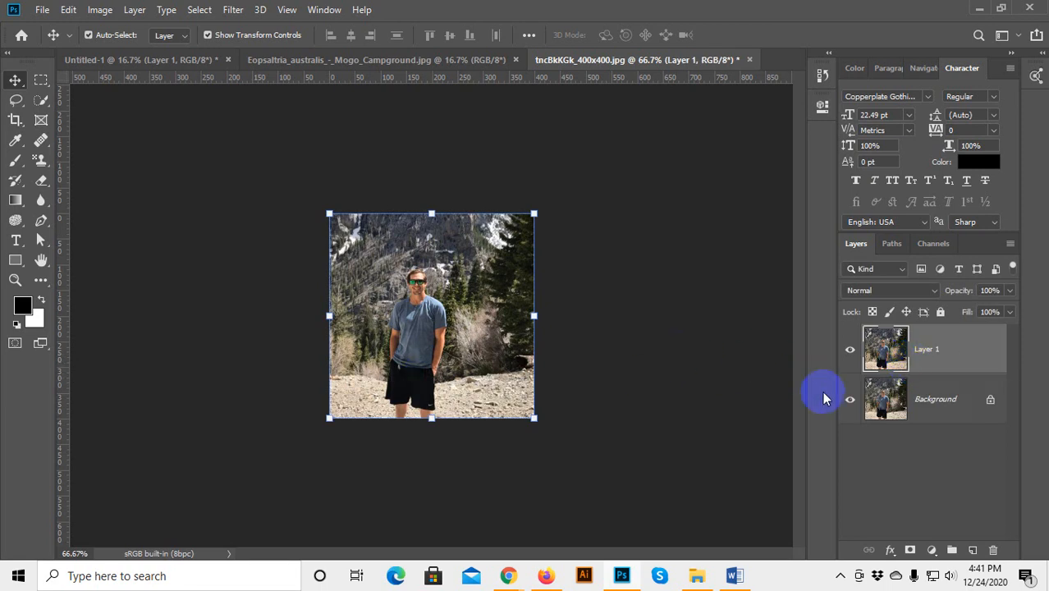
left_click(849, 398)
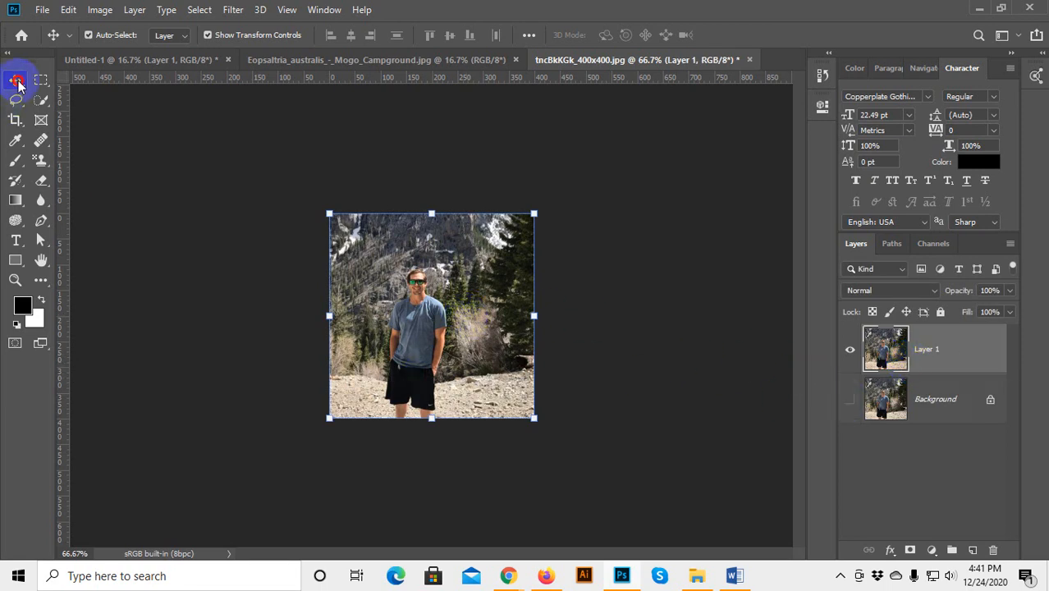
Shrink the Layer 1 photo about its centre to 11.50% width and 9.25% height, and apply the transformation.
left_click_drag(171, 259, 444, 325)
key("ctrl+plus")
key("ctrl+plus")
key("ctrl+plus")
key("ctrl+plus")
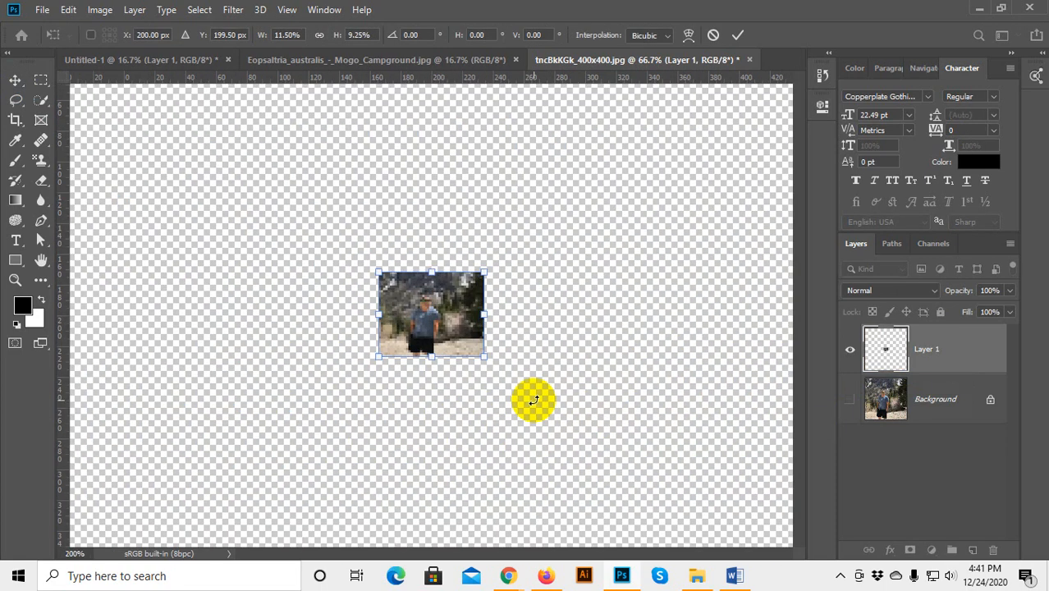
key("ctrl+minus")
key("ctrl+minus")
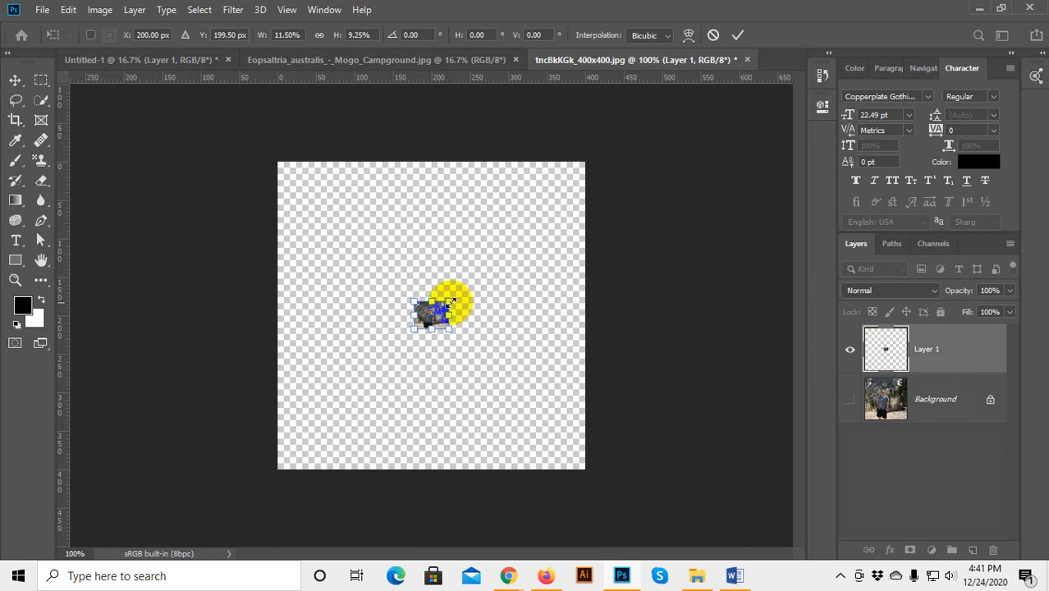
key("Return")
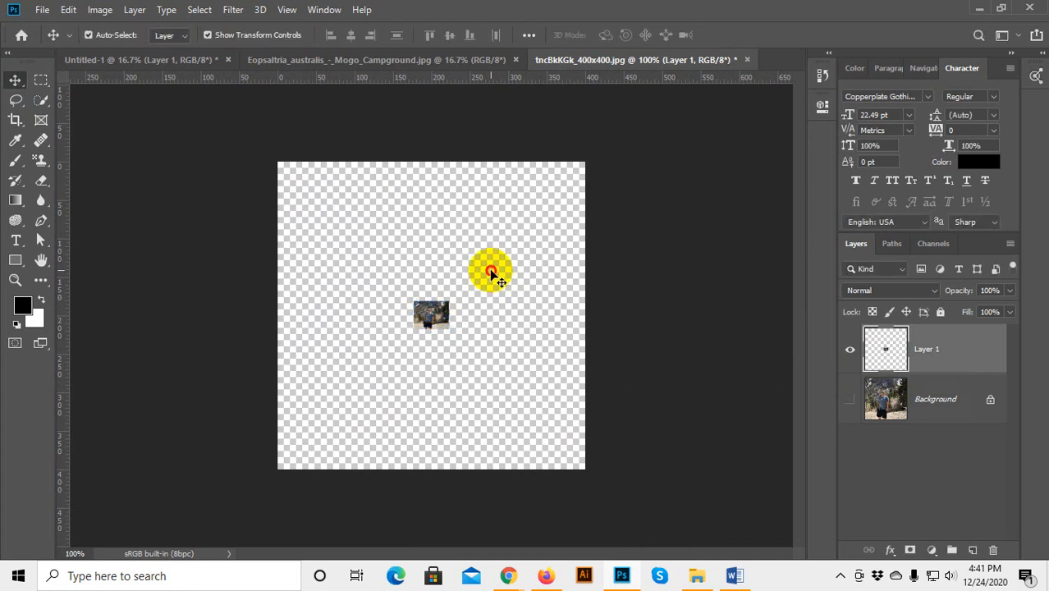
Enlarge the shrunken Layer 1 photo proportionally to 895.75%, inspect its quality, and undo both scalings.
left_click_drag(449, 333, 588, 443)
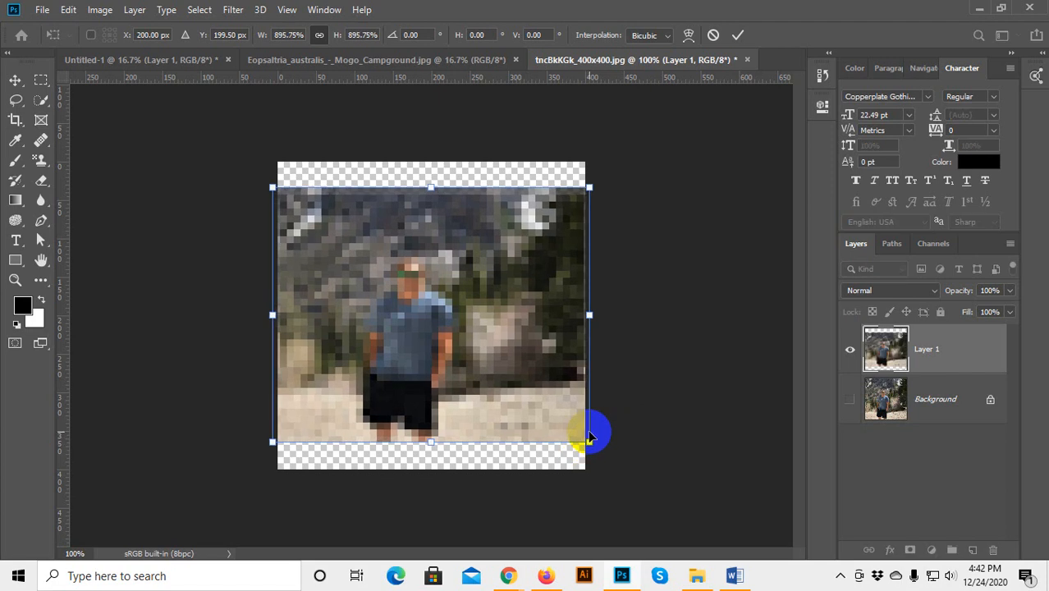
key("Return")
left_click(616, 322)
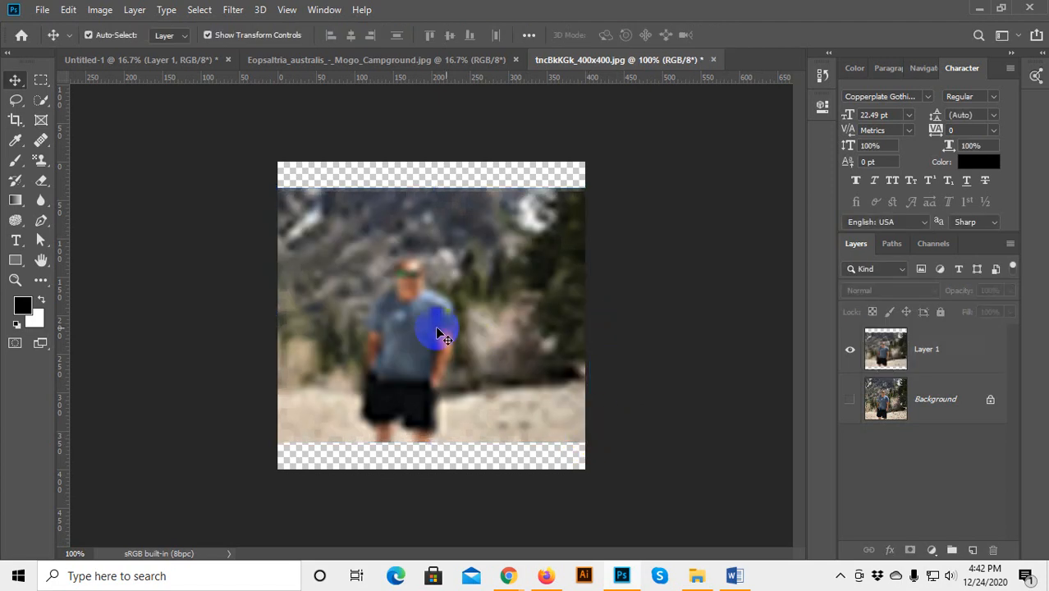
key("ctrl+minus")
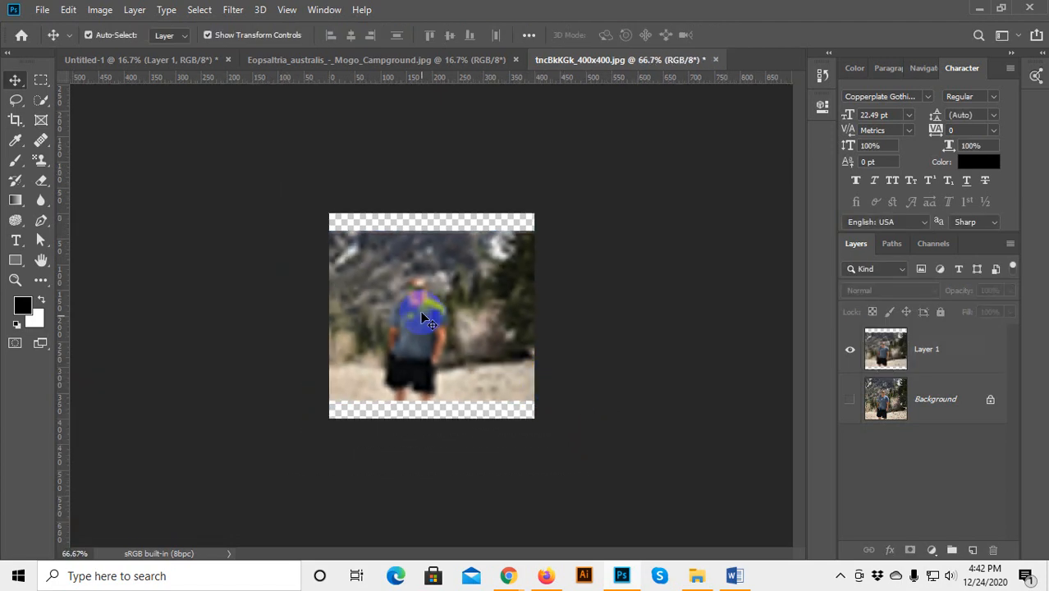
key("ctrl+z")
key("ctrl+z")
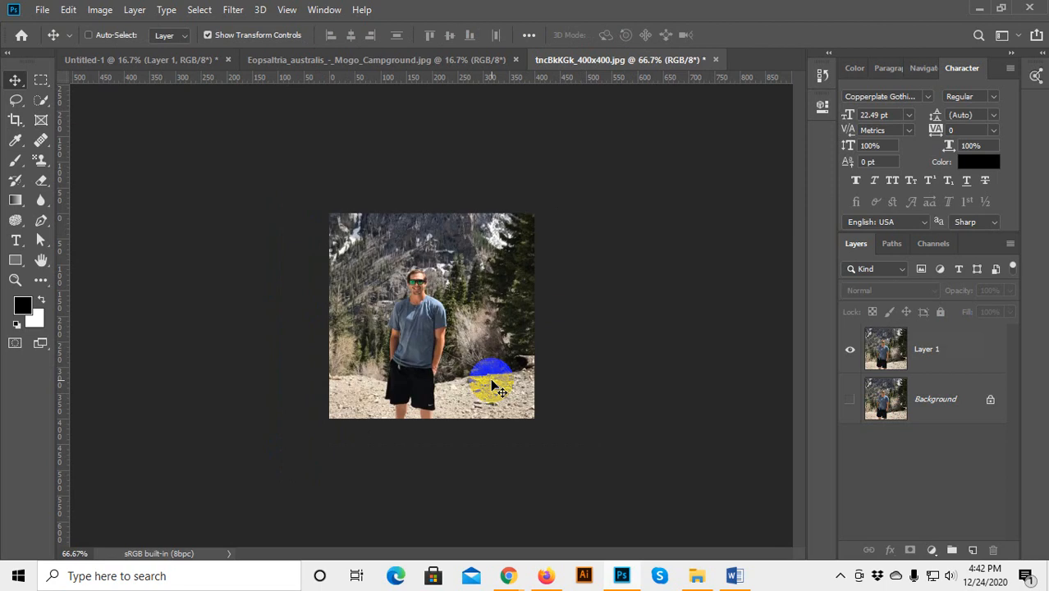
Shrink the regular Layer 1 photo and enlarge it back to about the canvas size, and undo both transformations.
left_click(455, 320, "ctrl")
mouse_move(534, 418)
left_mouse_down()
mouse_move(446, 330)
mouse_move(546, 412)
mouse_move(548, 404)
left_mouse_up()
key("Return")
key("Return")
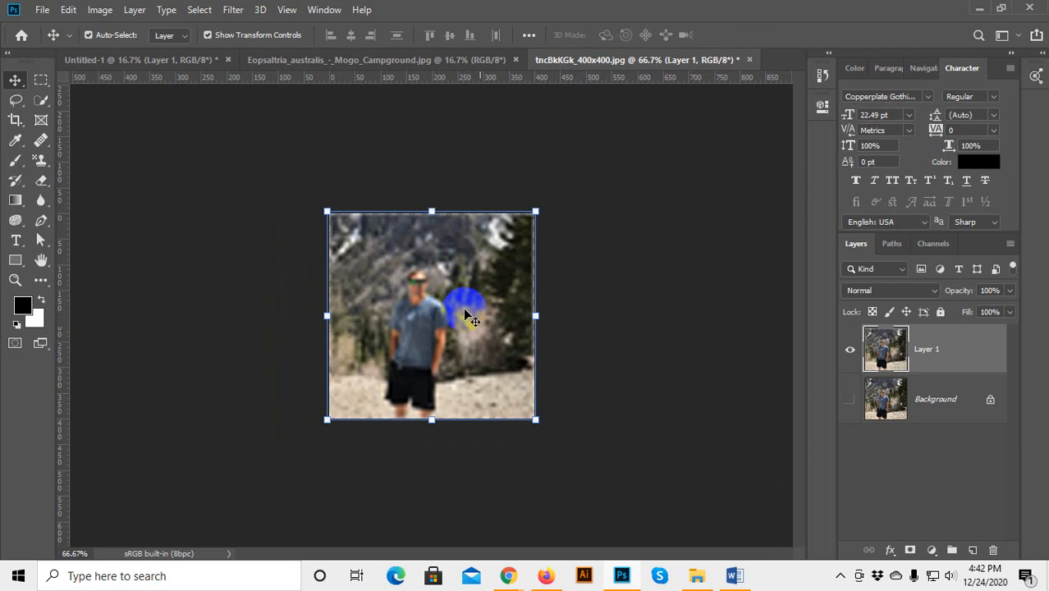
key("ctrl+z")
key("ctrl+shift+z")
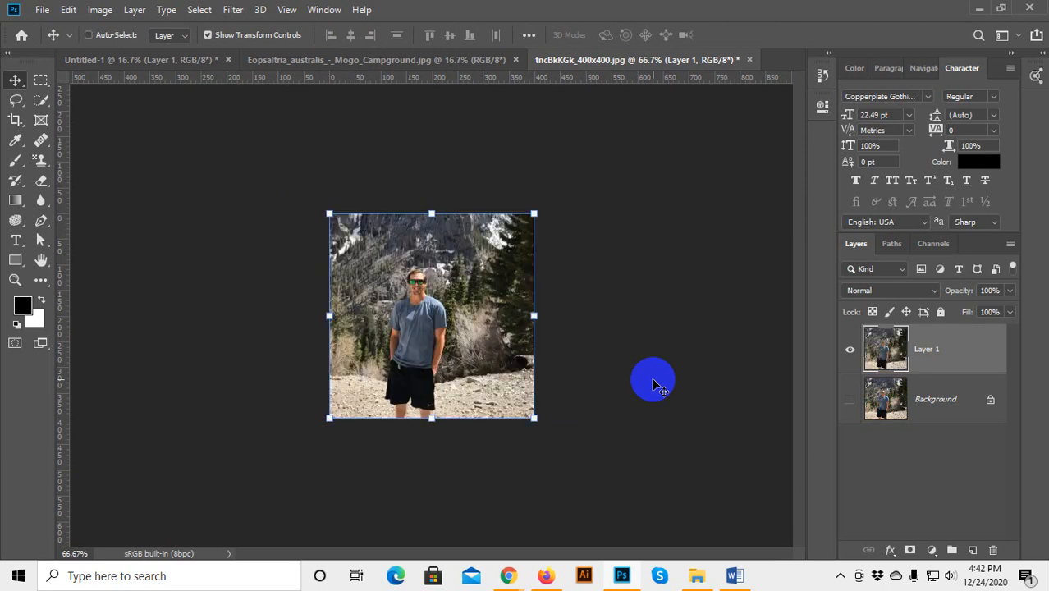
Convert Layer 1 to a smart object, shrink it and enlarge it back to 101.50%, and apply the transformation.
right_click(967, 346)
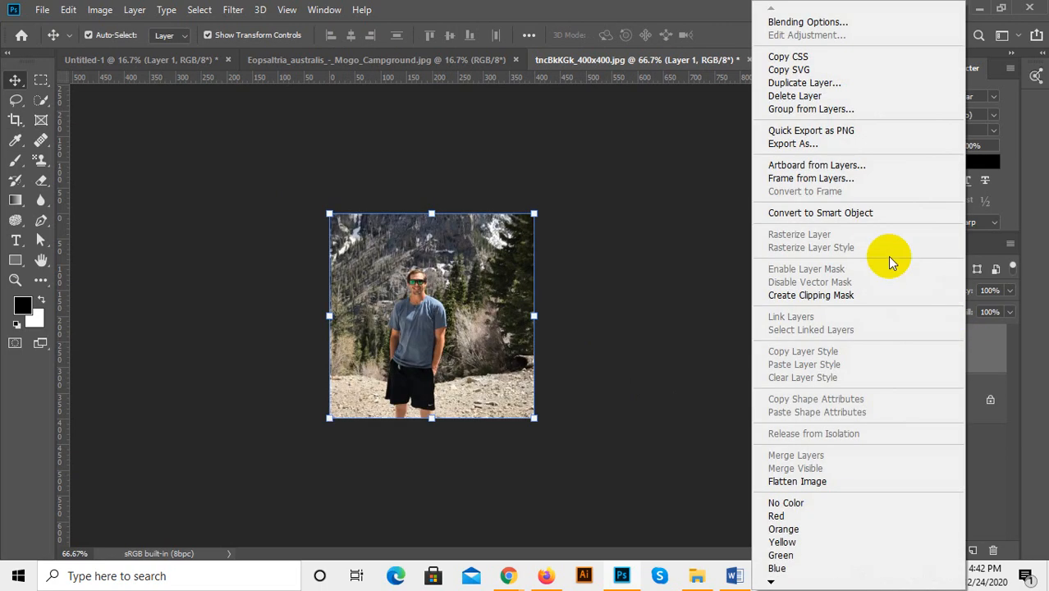
left_click(846, 215)
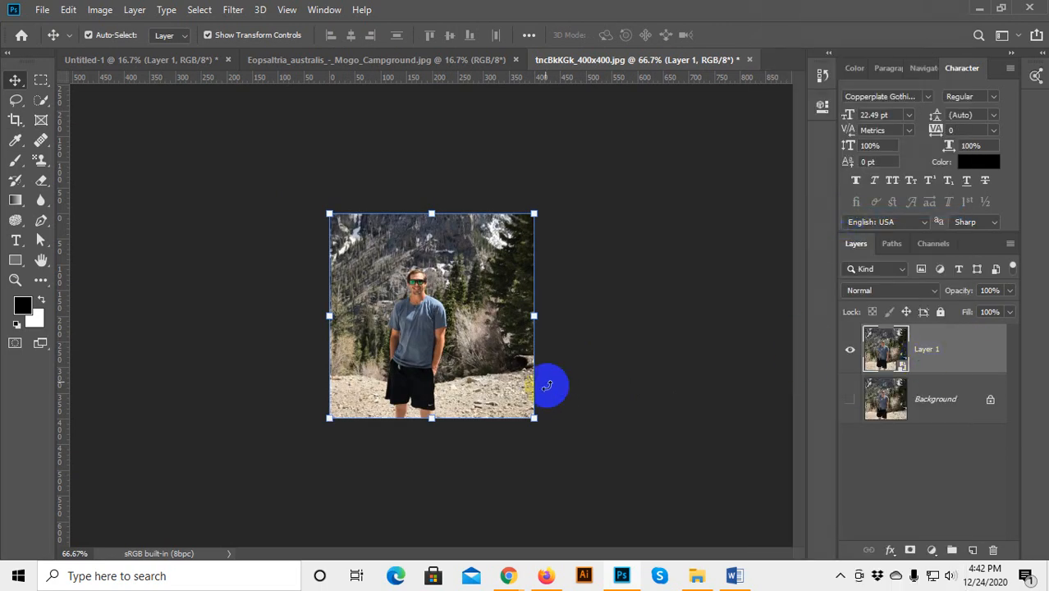
mouse_move(535, 418)
left_mouse_down()
mouse_move(450, 331)
mouse_move(535, 417)
left_mouse_up()
key("Return")
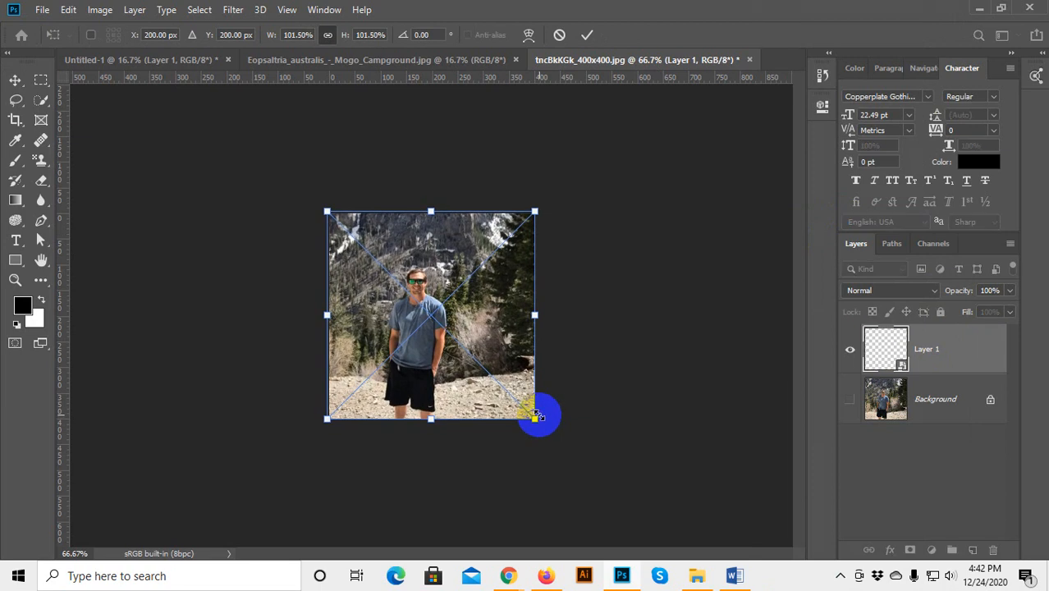
key("Return")
left_click(596, 317)
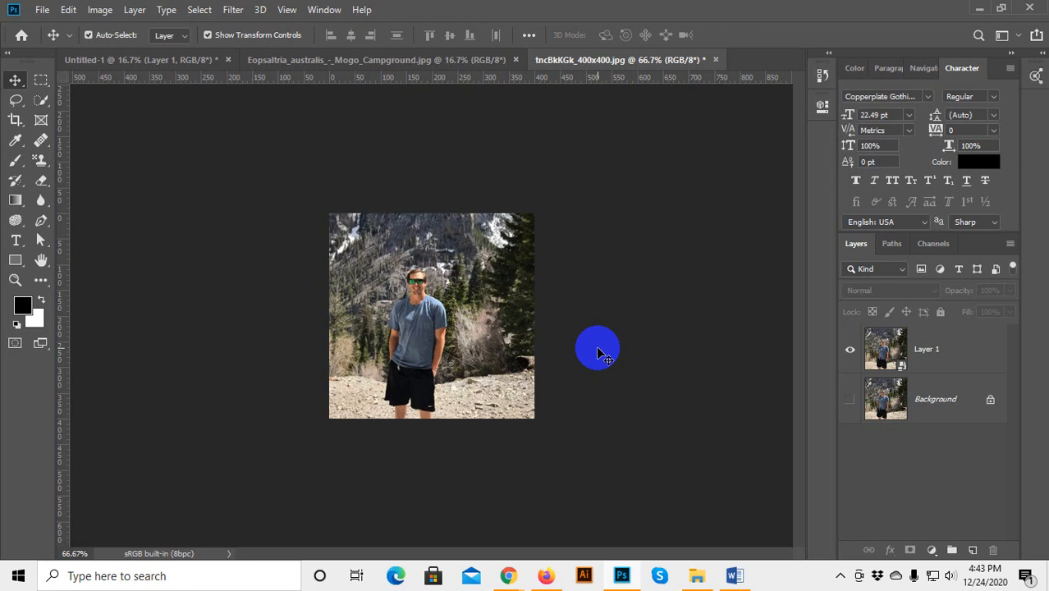
Shrink the smart object Layer 1 to 34.08% about its centre, enlarge it back to about the canvas size, and apply.
left_click(508, 328)
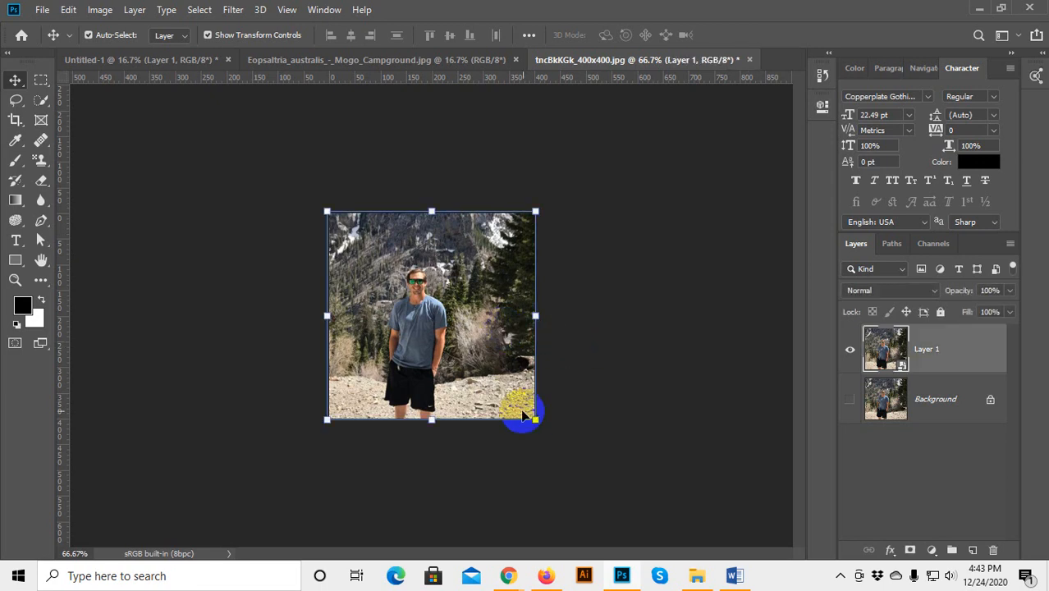
left_click_drag(534, 419, 467, 350)
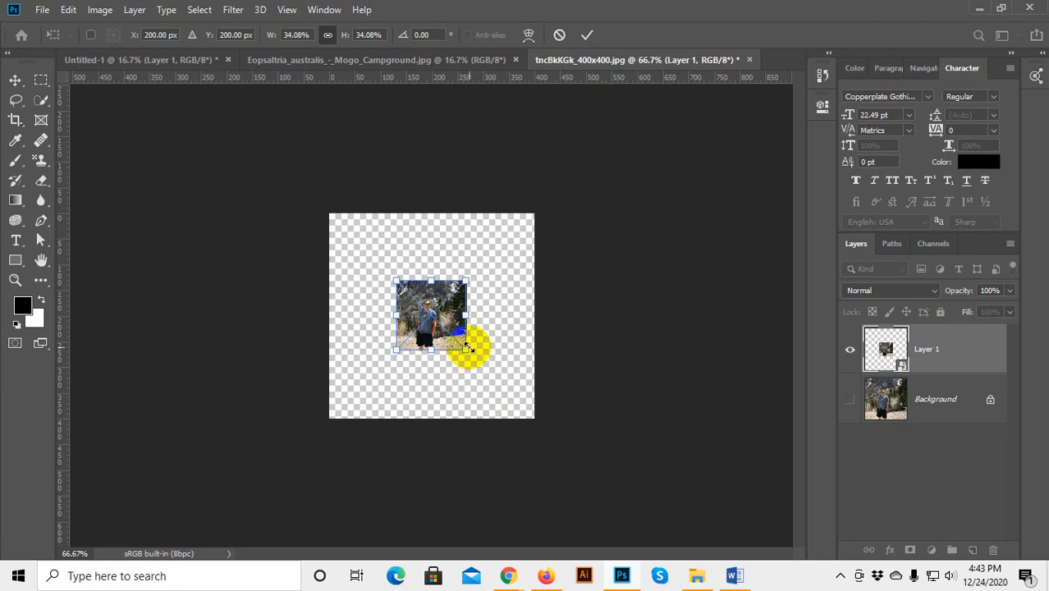
left_click_drag(468, 348, 533, 419)
key("Return")
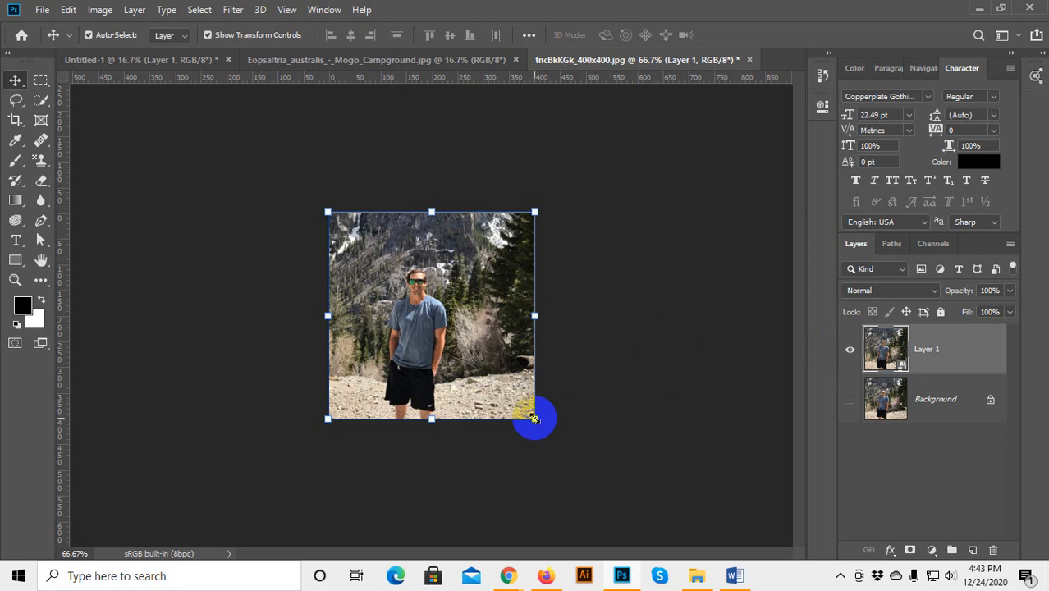
Shrink the smart object Layer 1 to 8.24% about its centre, enlarge it back to 102.25%, and apply.
left_click_drag(535, 419, 443, 312)
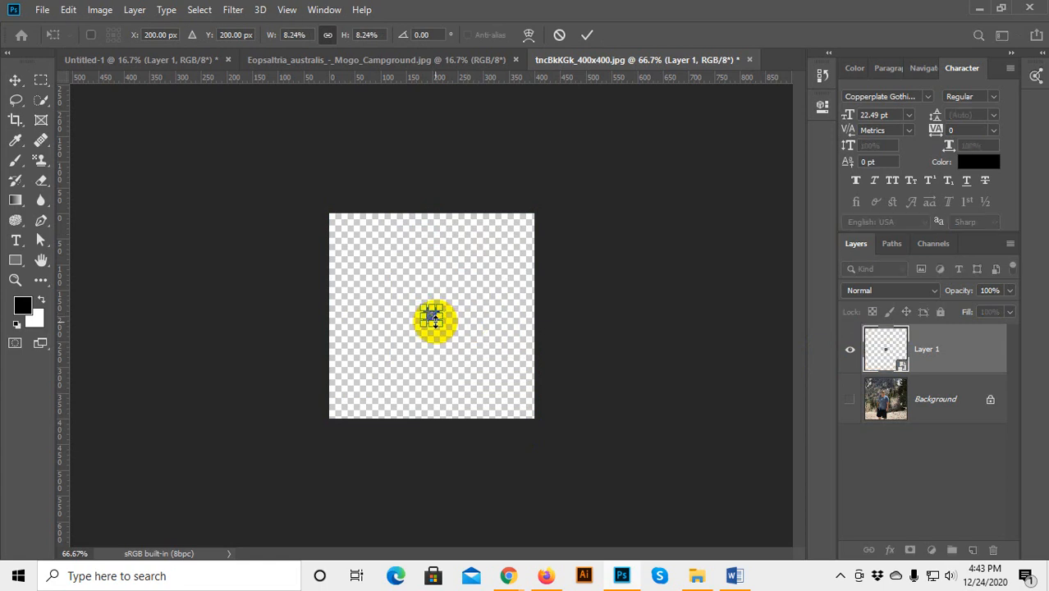
left_click_drag(441, 326, 535, 423)
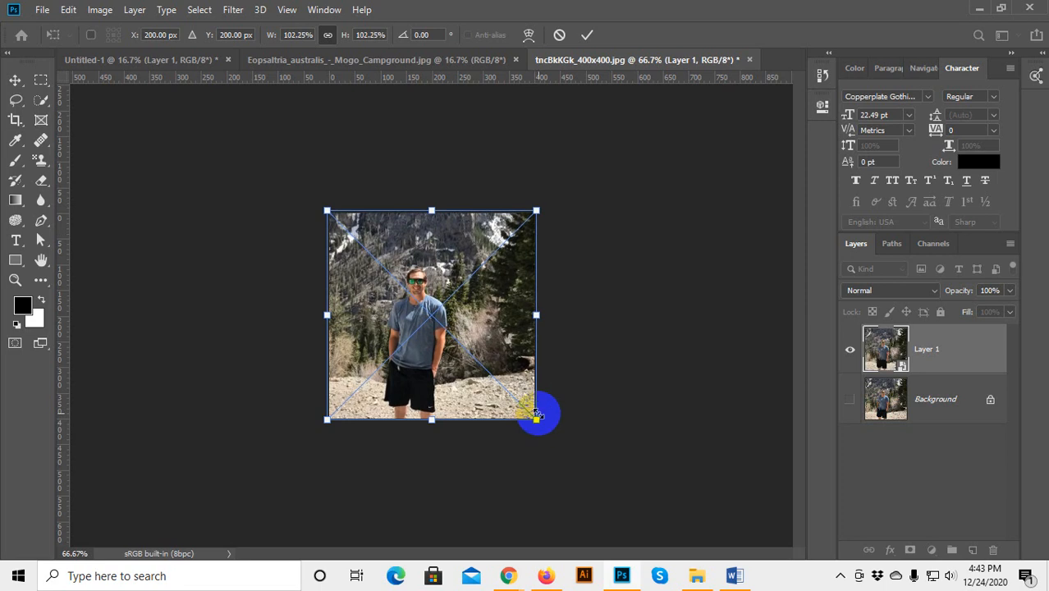
key("Return")
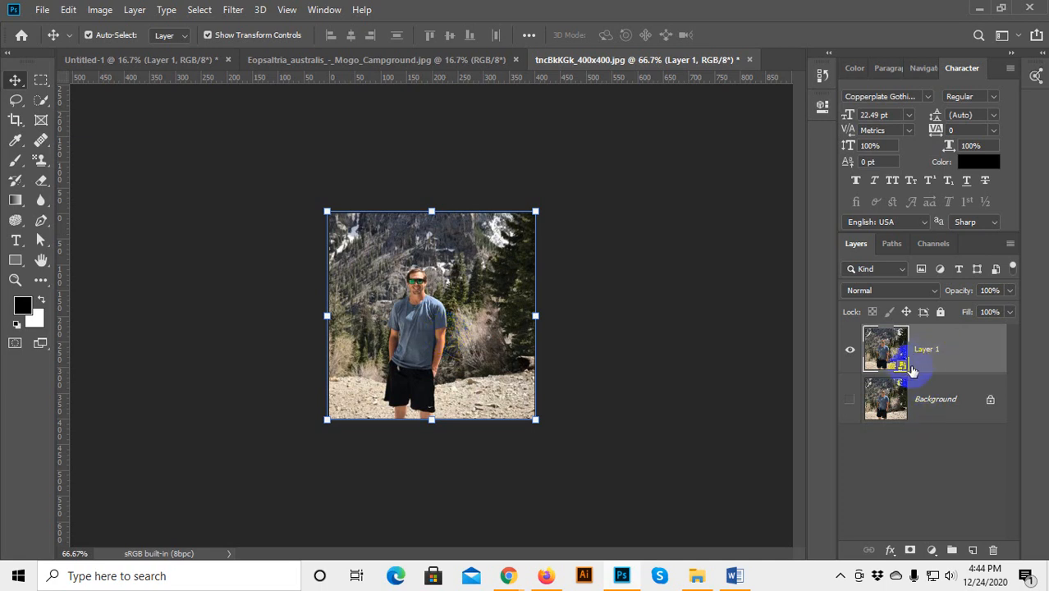
Rasterize Layer 1, shrink it and apply, and enlarge it back to slightly under the canvas size.
right_click(967, 343)
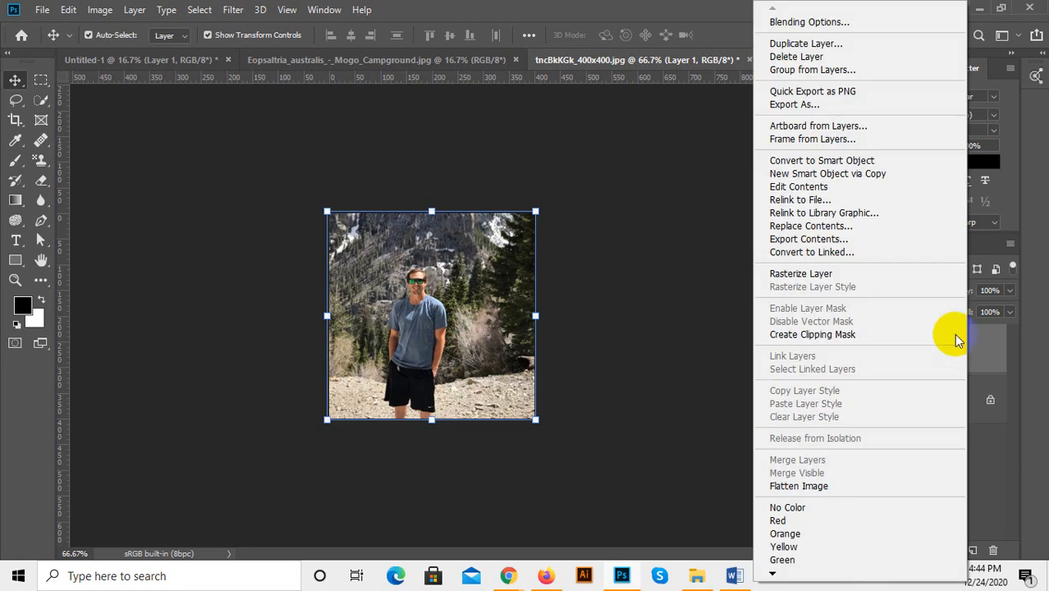
left_click(790, 278)
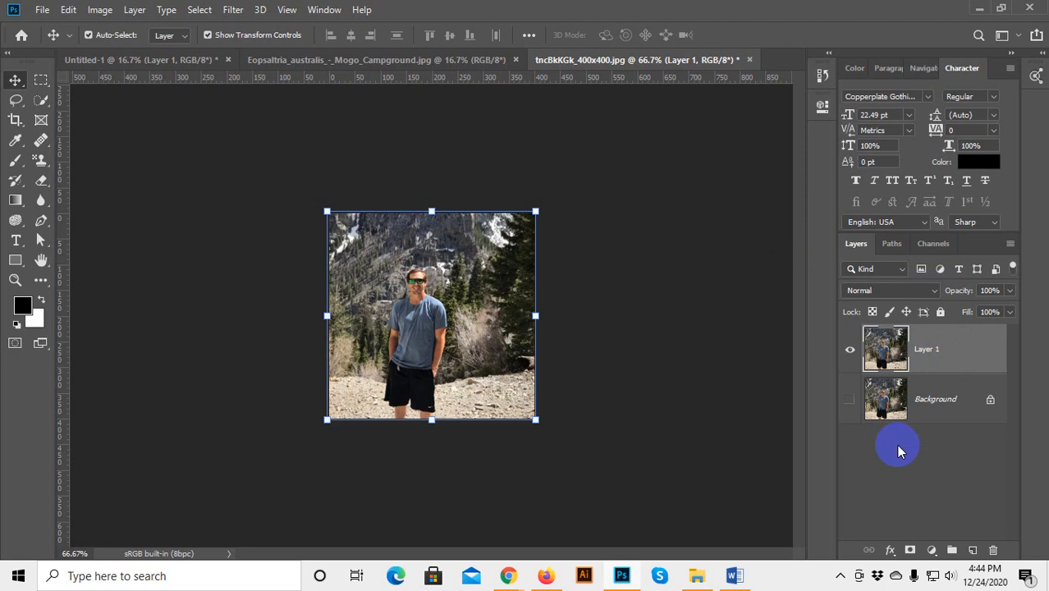
left_click(896, 444)
left_click(931, 349)
left_click(534, 419)
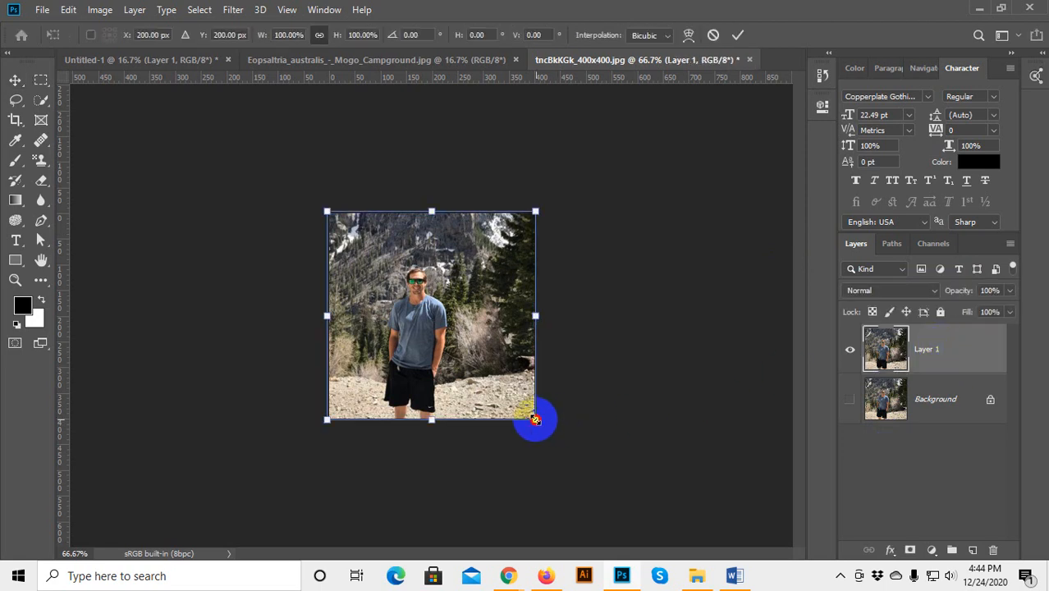
mouse_move(534, 419)
left_mouse_down()
mouse_move(483, 363)
mouse_move(470, 319)
mouse_move(532, 413)
mouse_move(524, 411)
left_mouse_up()
key("Return")
key("Return")
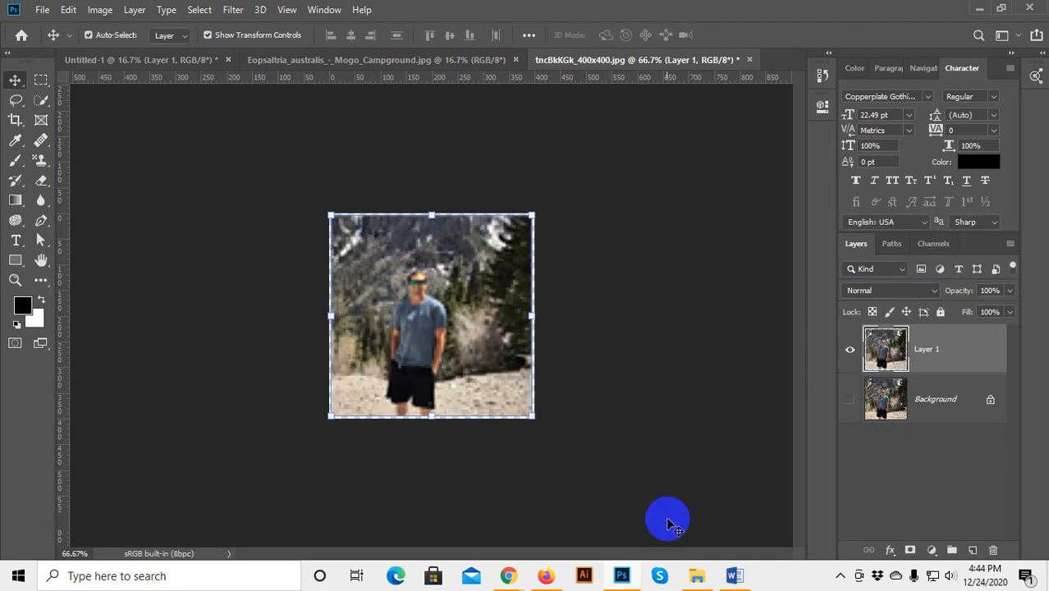
Switch to the Google Meet call, read the participants' chat replies, and return to Photoshop.
left_click(621, 576)
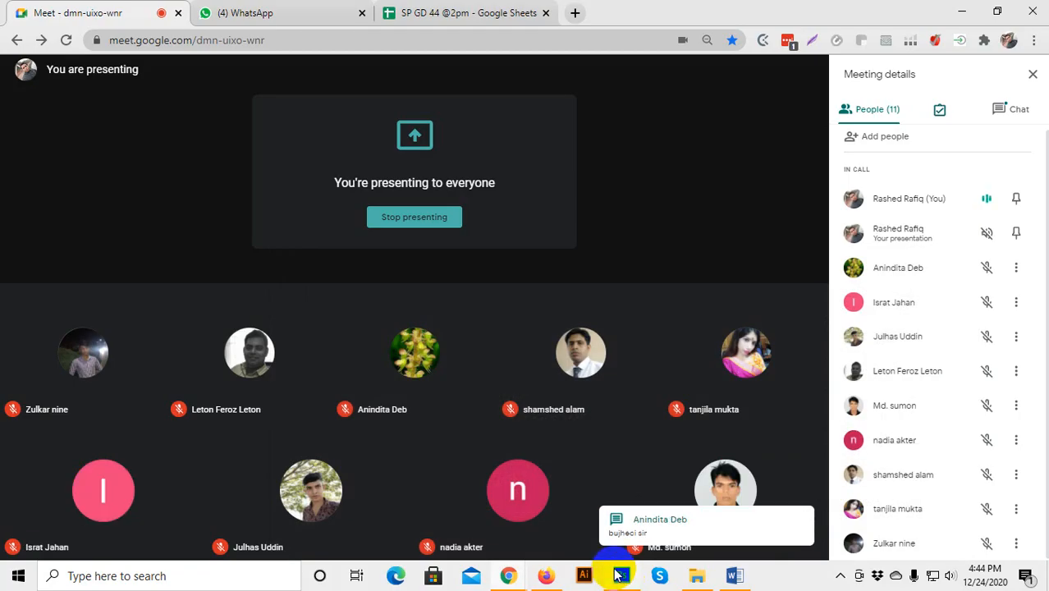
left_click(1006, 112)
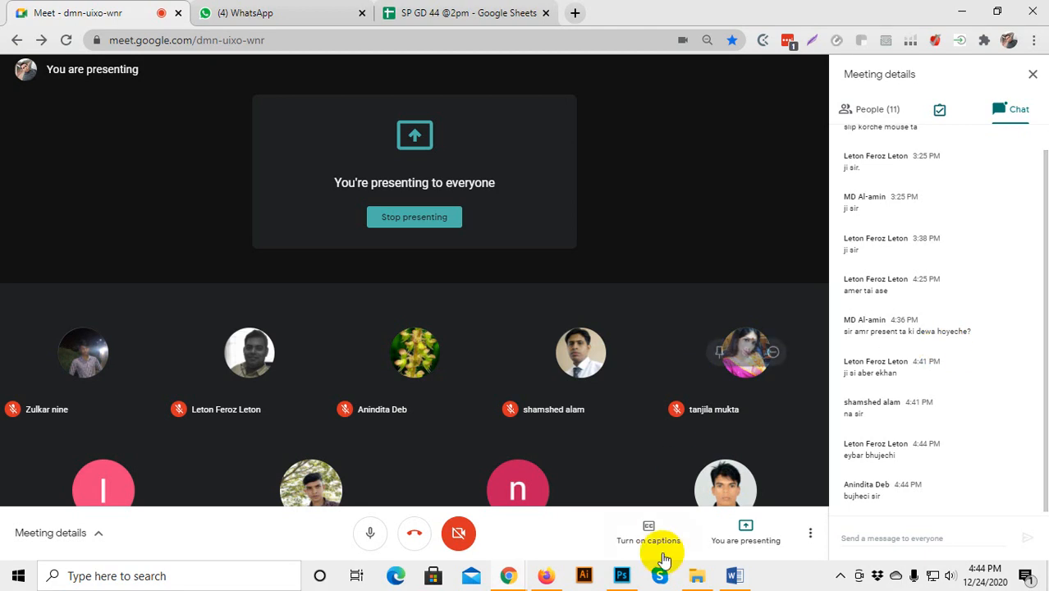
left_click(622, 575)
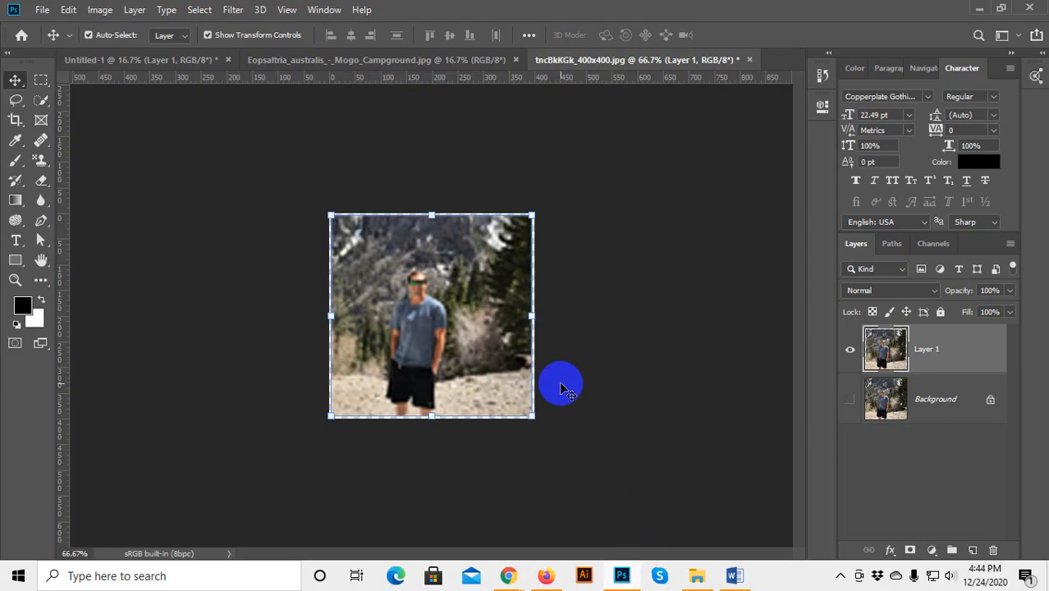
left_click(621, 369)
left_click(444, 328)
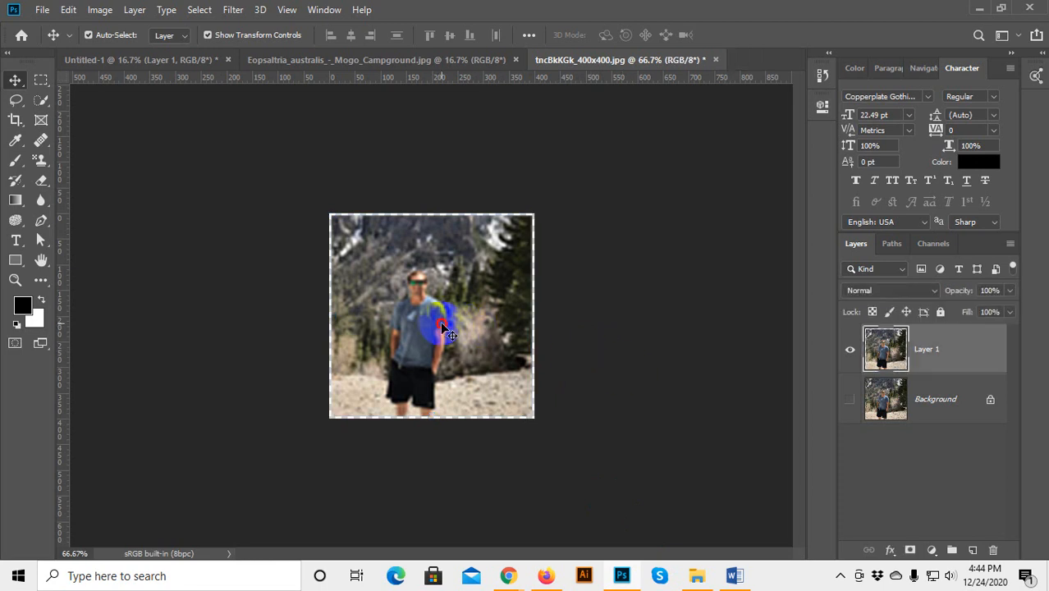
left_click(583, 305)
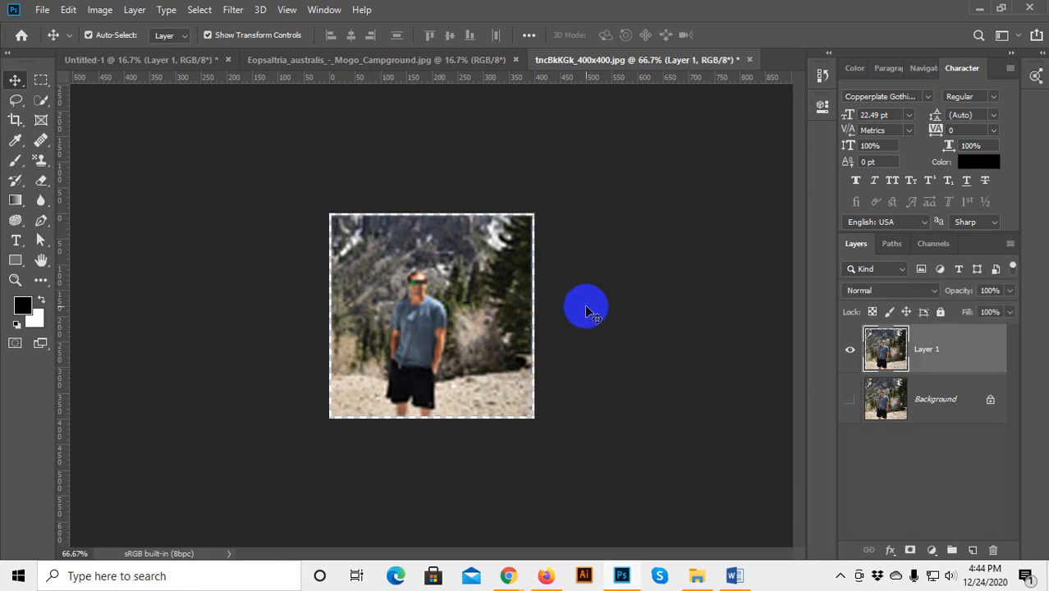
Switch to the Google Meet call, open its participant list, and return to Photoshop.
left_click(622, 577)
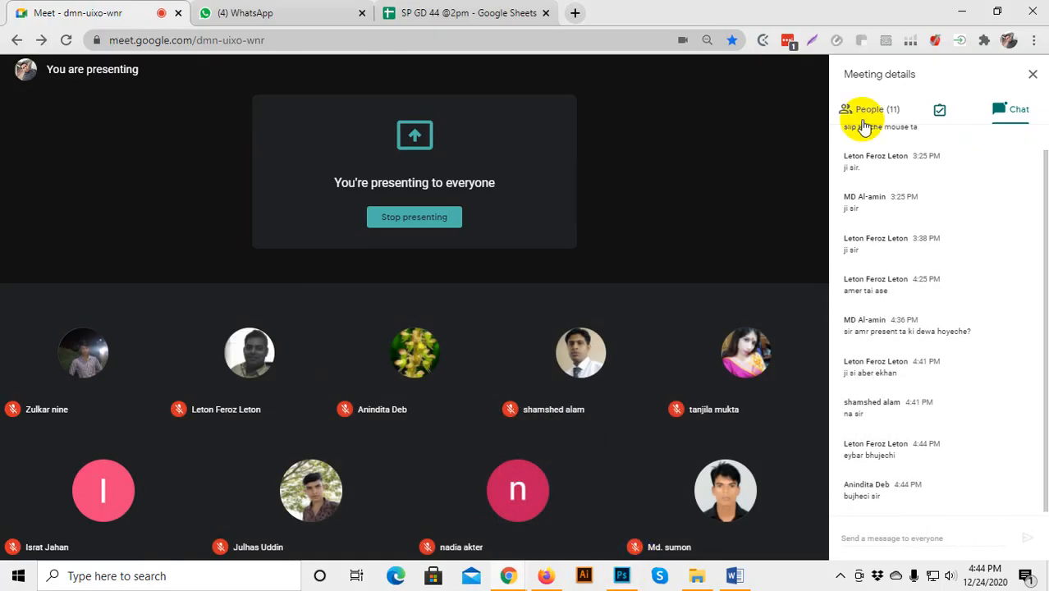
left_click(870, 109)
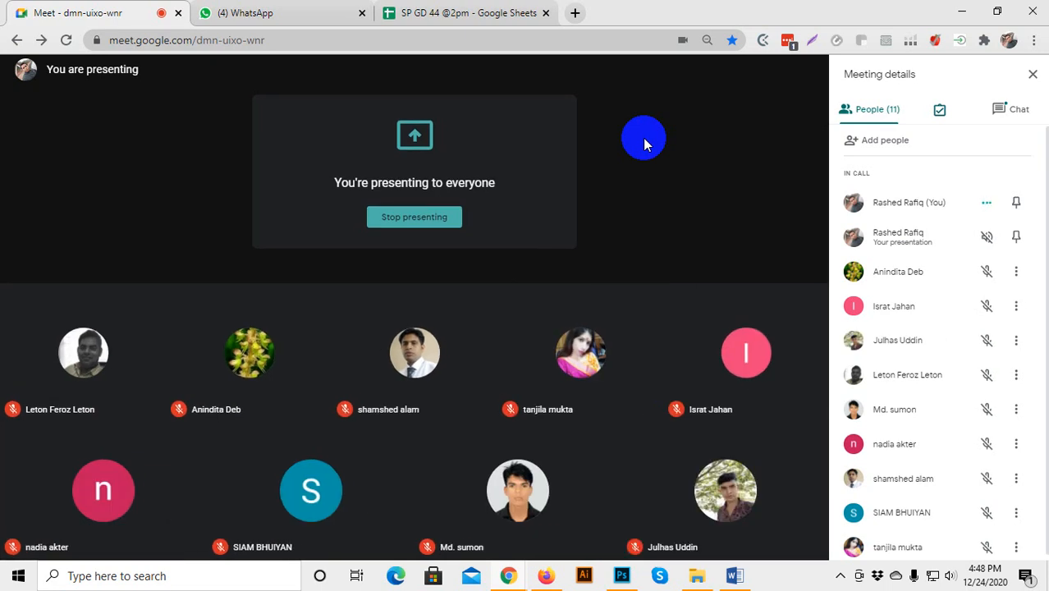
left_click(622, 577)
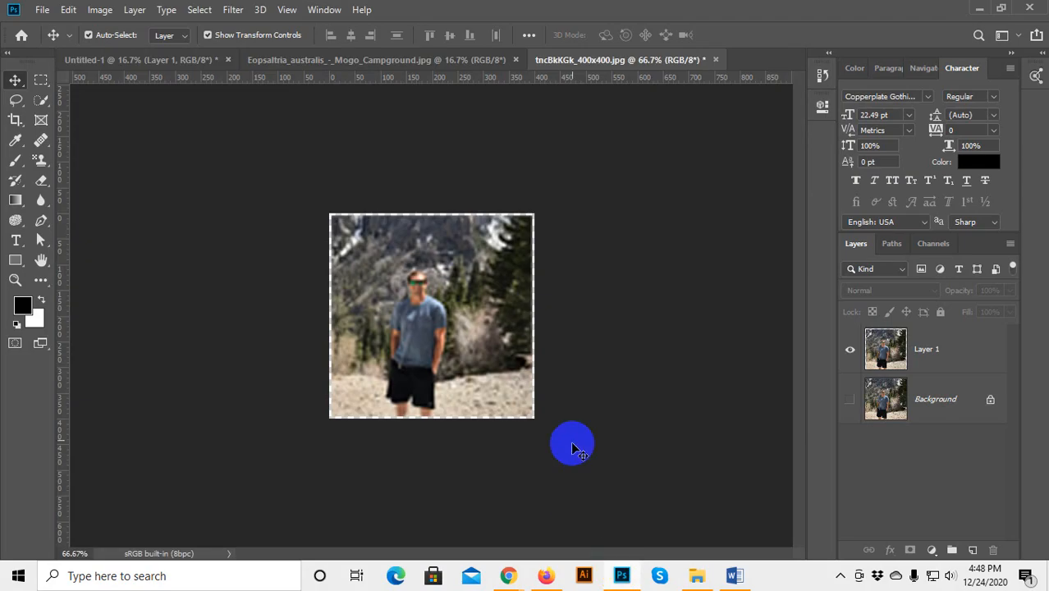
Delete the blurred Layer 1 and duplicate the Background layer as a new Layer 1.
left_click(892, 370)
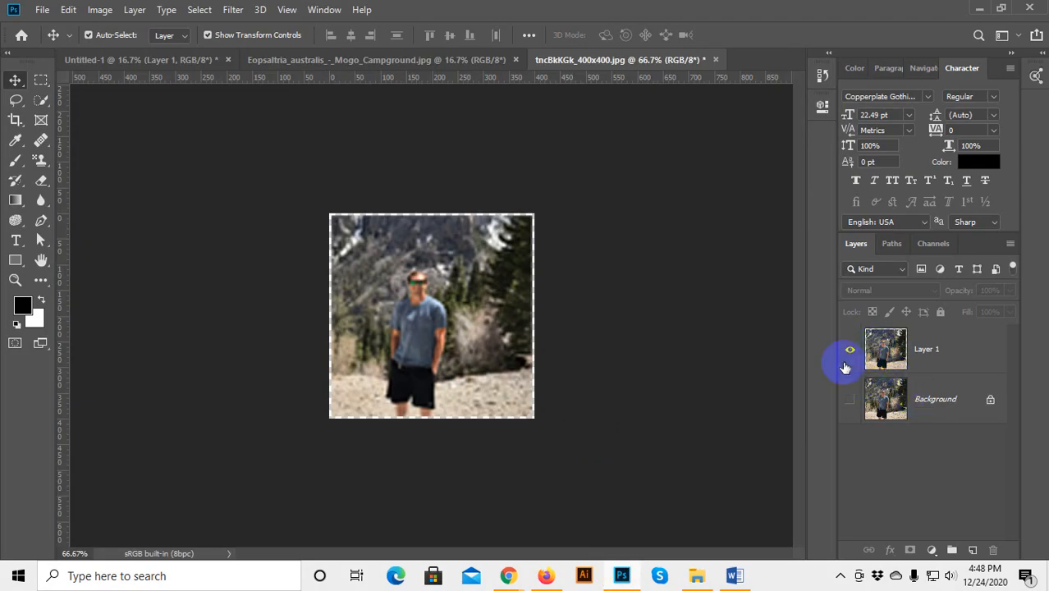
left_click(894, 359)
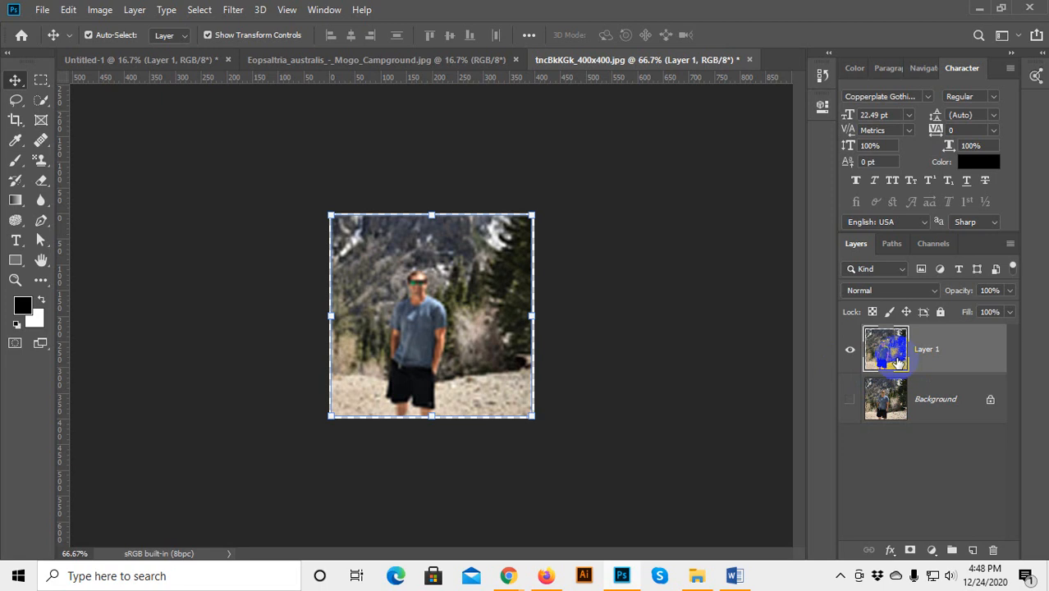
key("Delete")
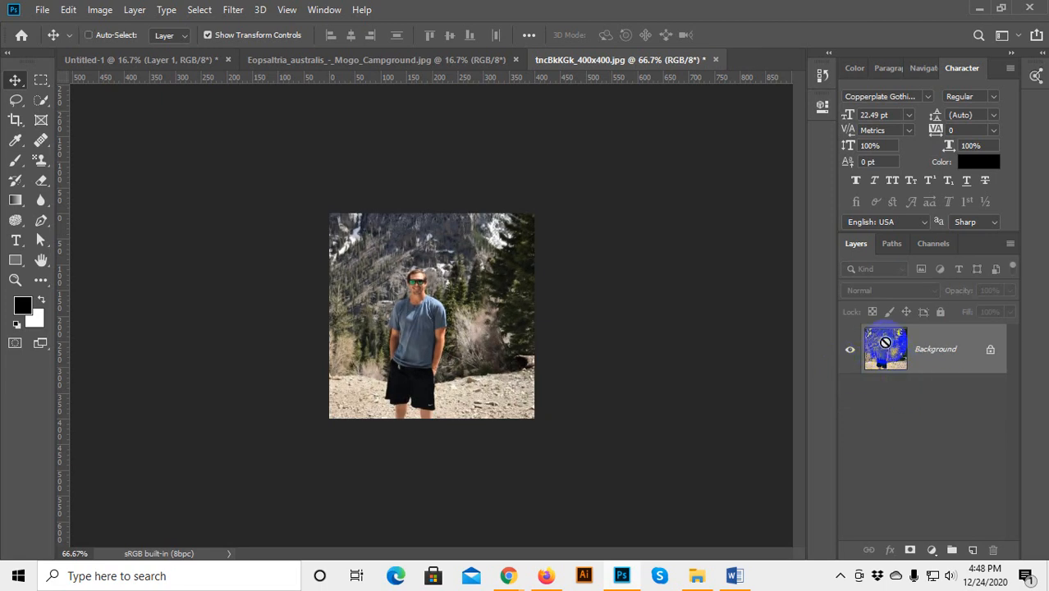
key("ctrl+z")
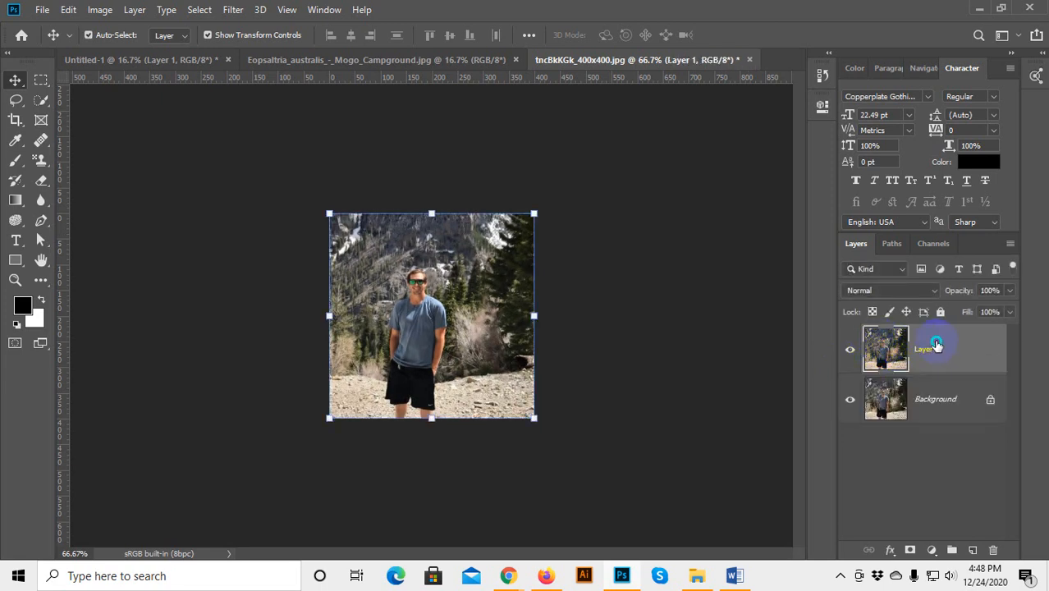
Convert the new Layer 1 to a smart object and enlarge it about its centre to roughly 670 by 630 px.
right_click(928, 343)
left_click(796, 213)
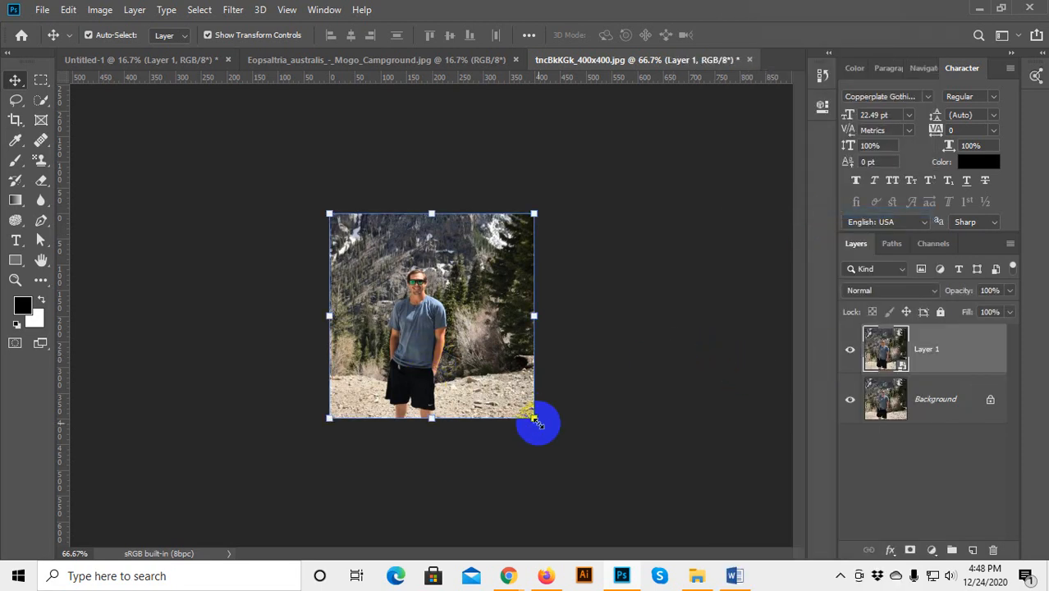
left_click_drag(533, 418, 606, 480)
key("Return")
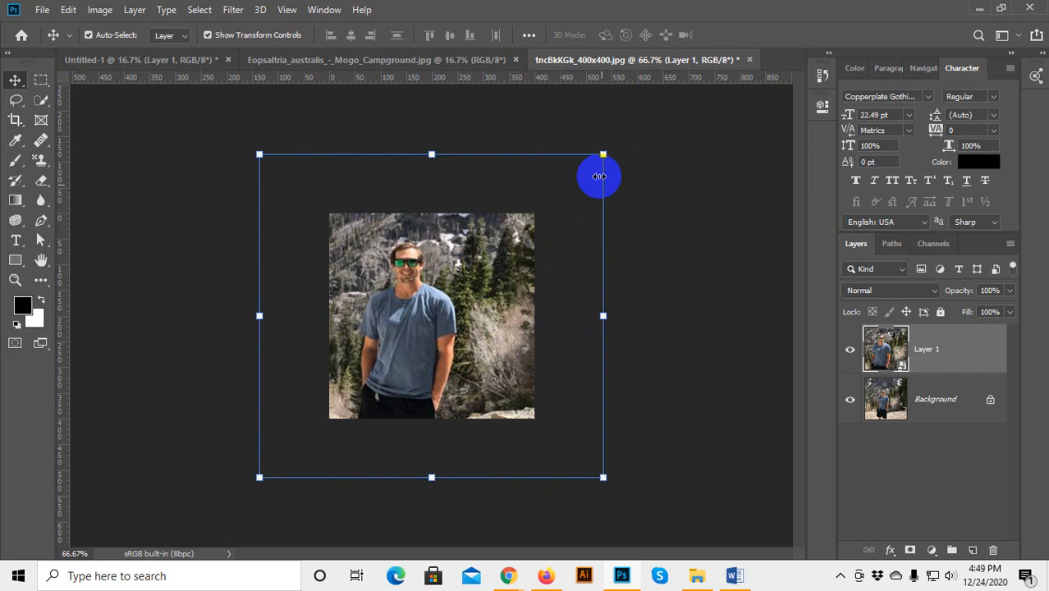
Glance at the Google Meet call and switch back to Photoshop.
left_click(622, 576)
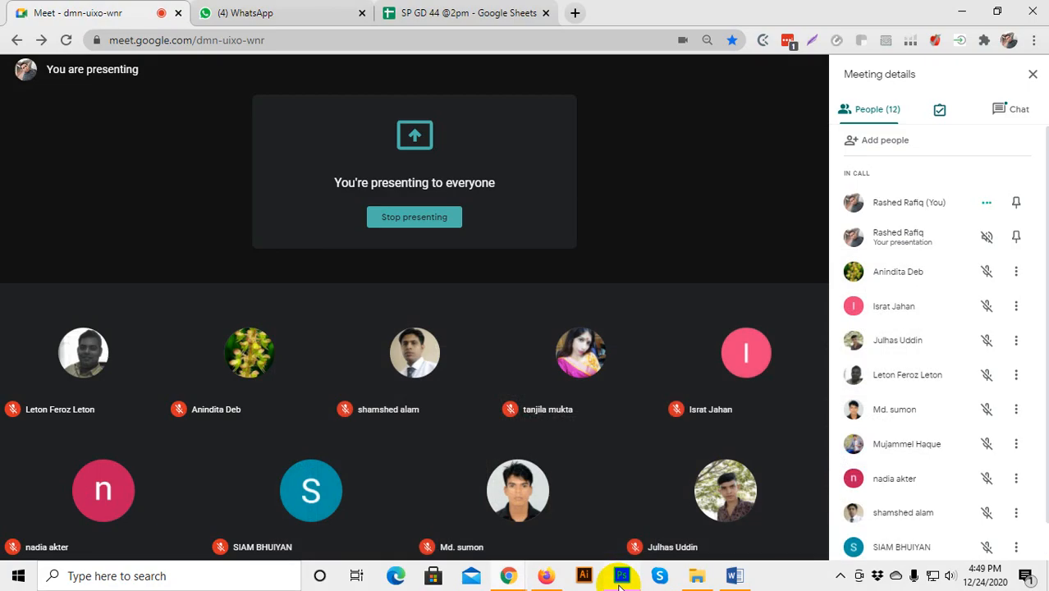
left_click(622, 576)
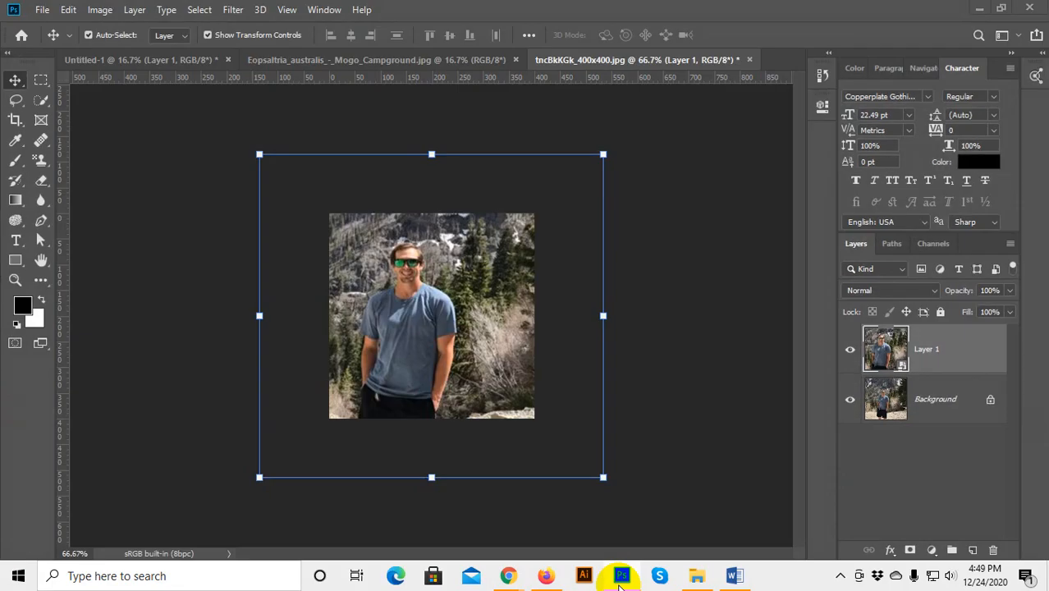
left_click(621, 576)
left_click(621, 576)
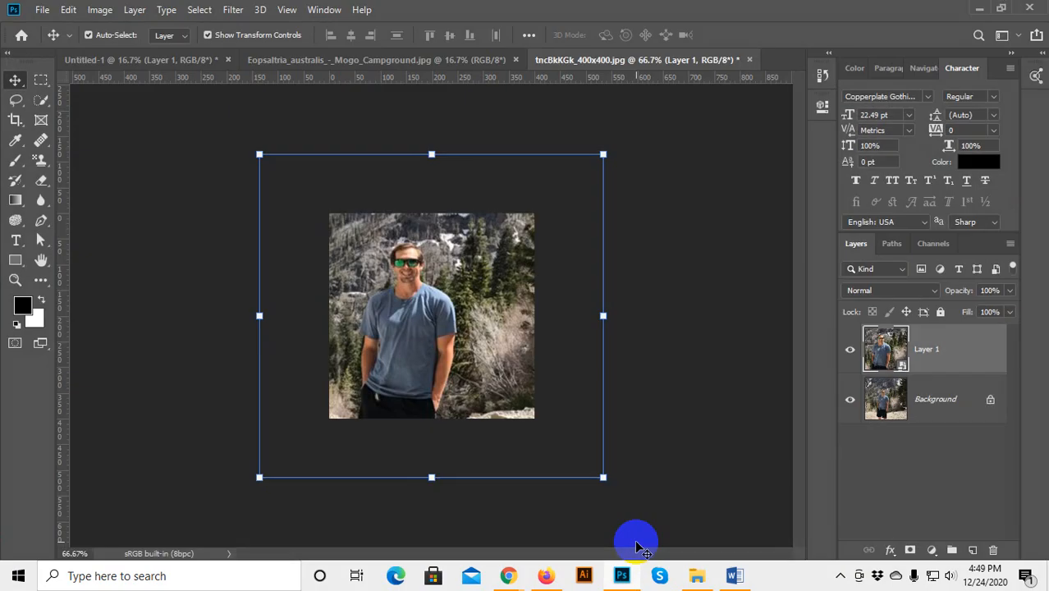
Expand the canvas with Reveal All to fit the enlarged photo, and keep Layer 1 selected.
left_click(99, 10)
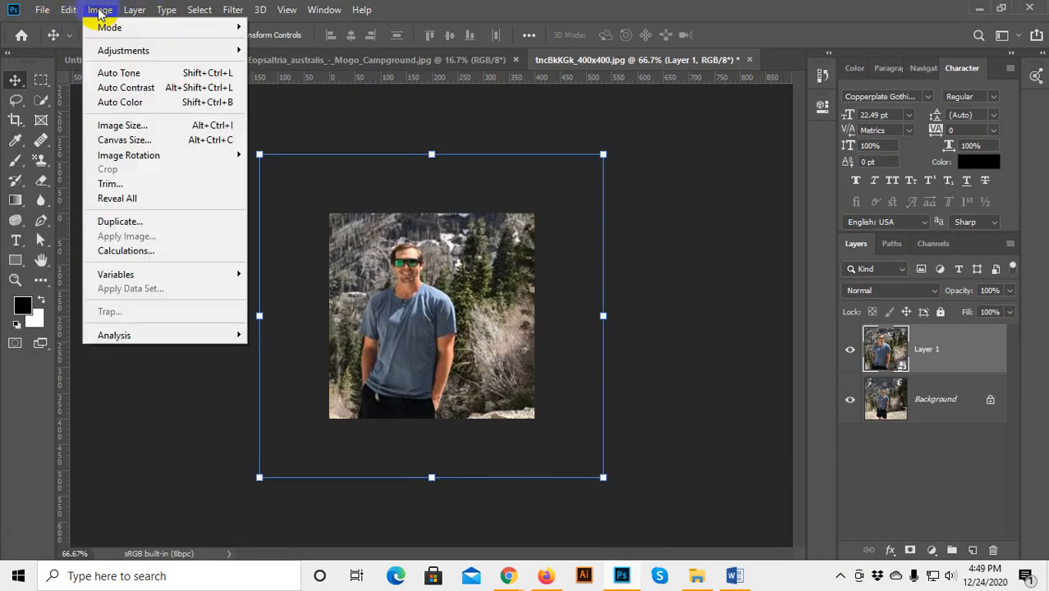
left_click(140, 198)
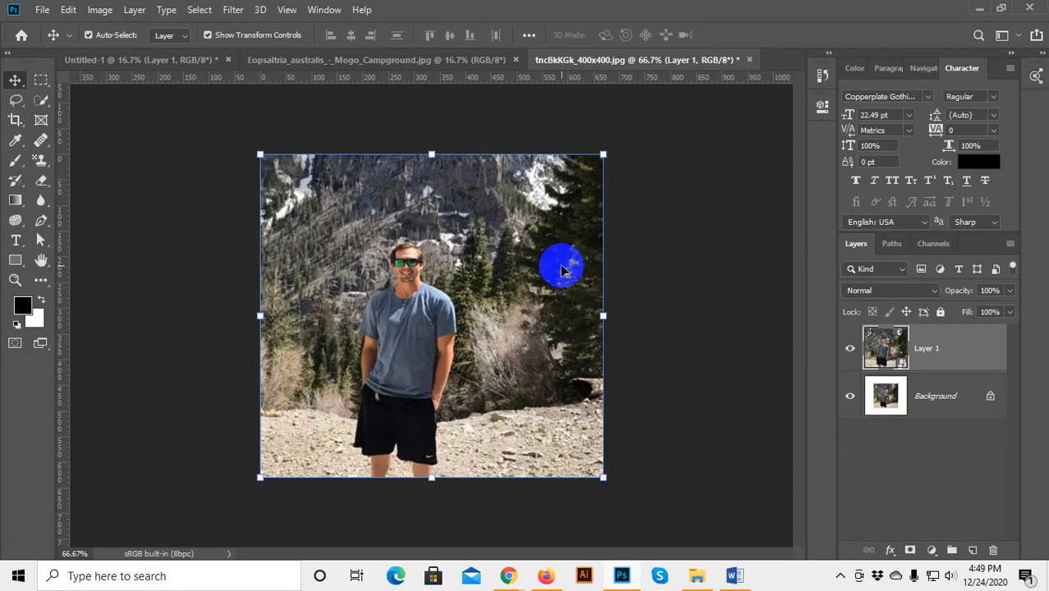
left_click(661, 246)
left_click(510, 267)
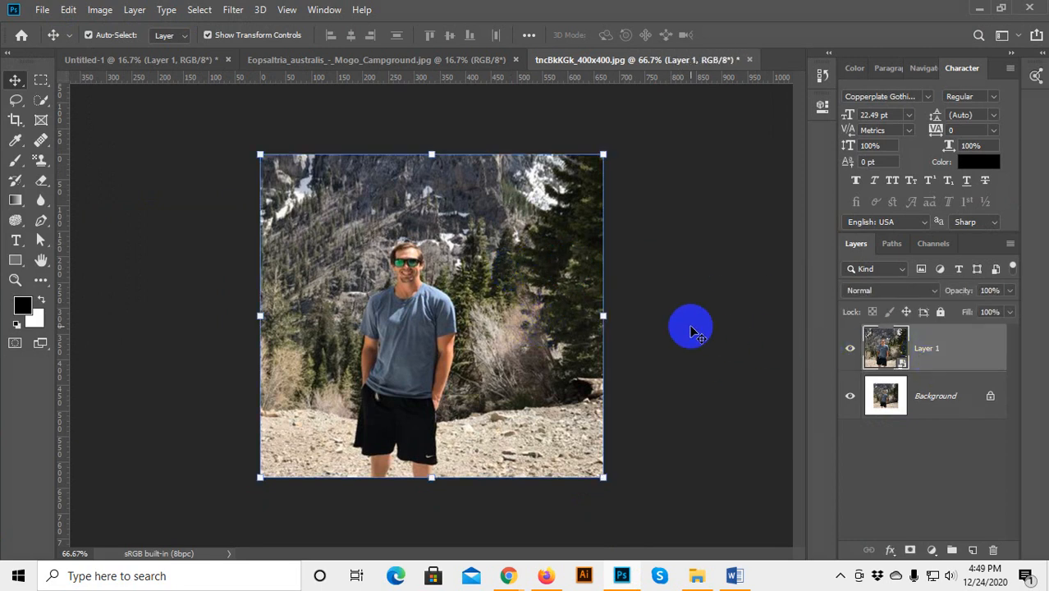
Place a placeholder Lorem Ipsum text above the man on the photo and delete that text layer.
left_click(13, 162)
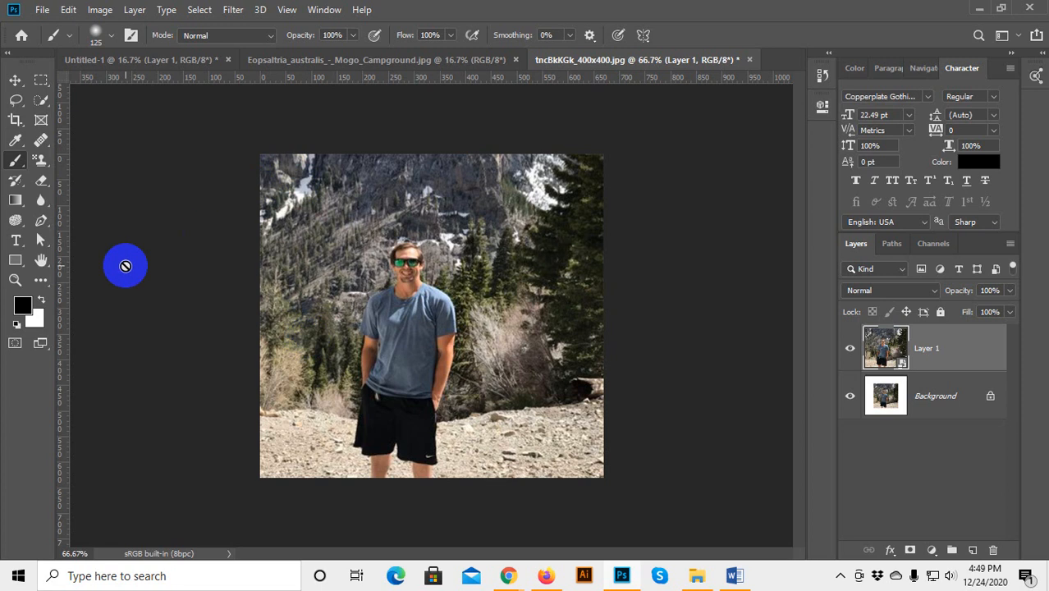
left_click(14, 240)
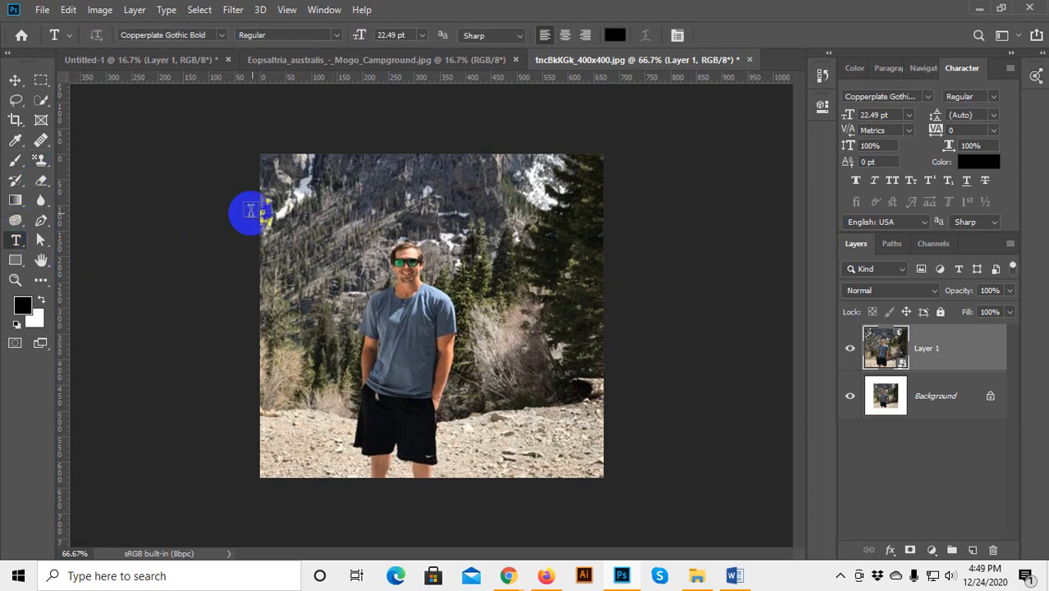
left_click(314, 212)
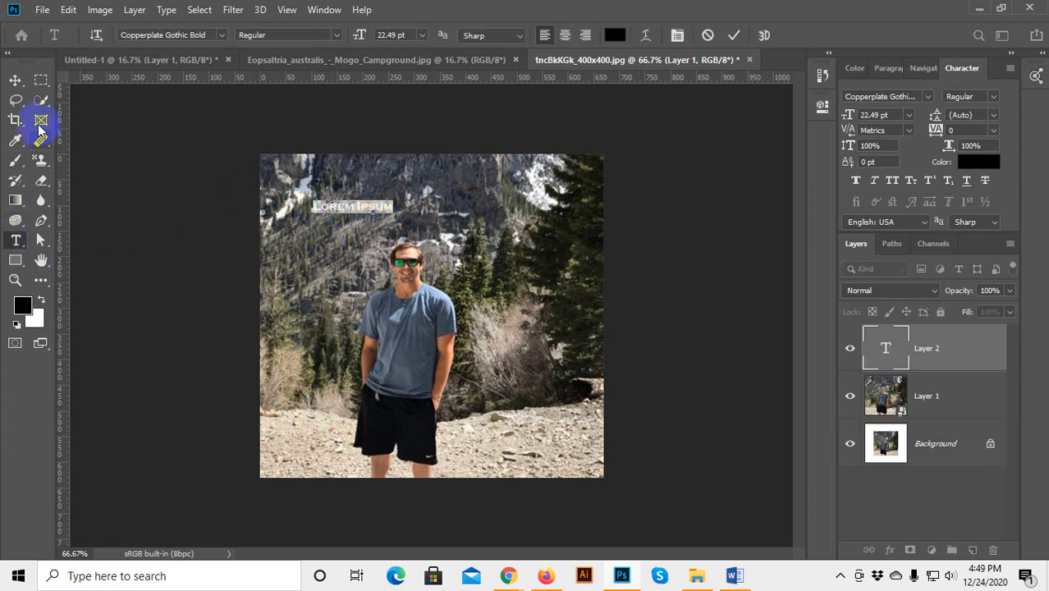
left_click(14, 79)
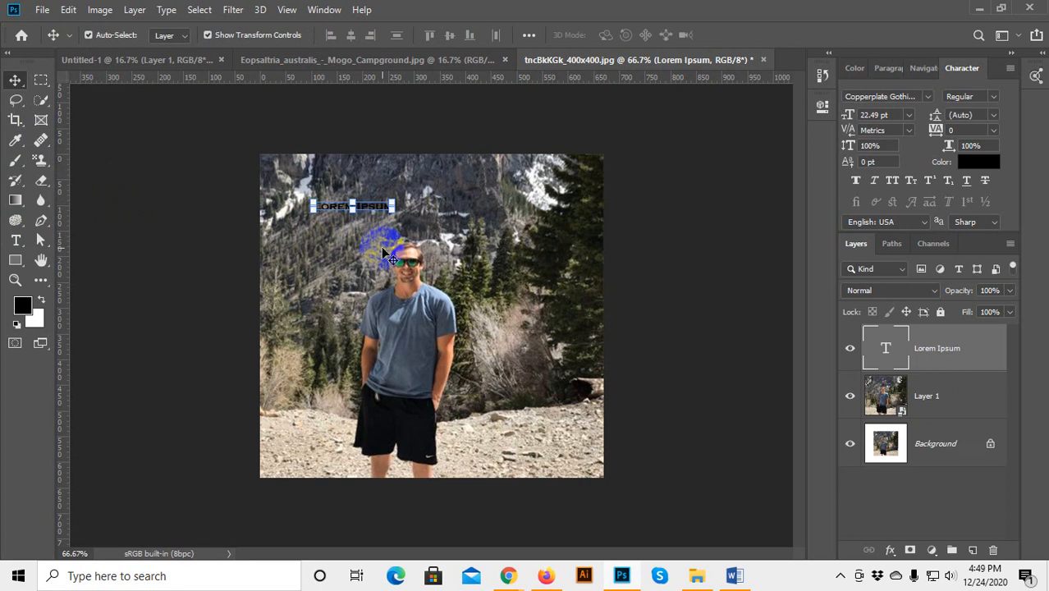
key("Delete")
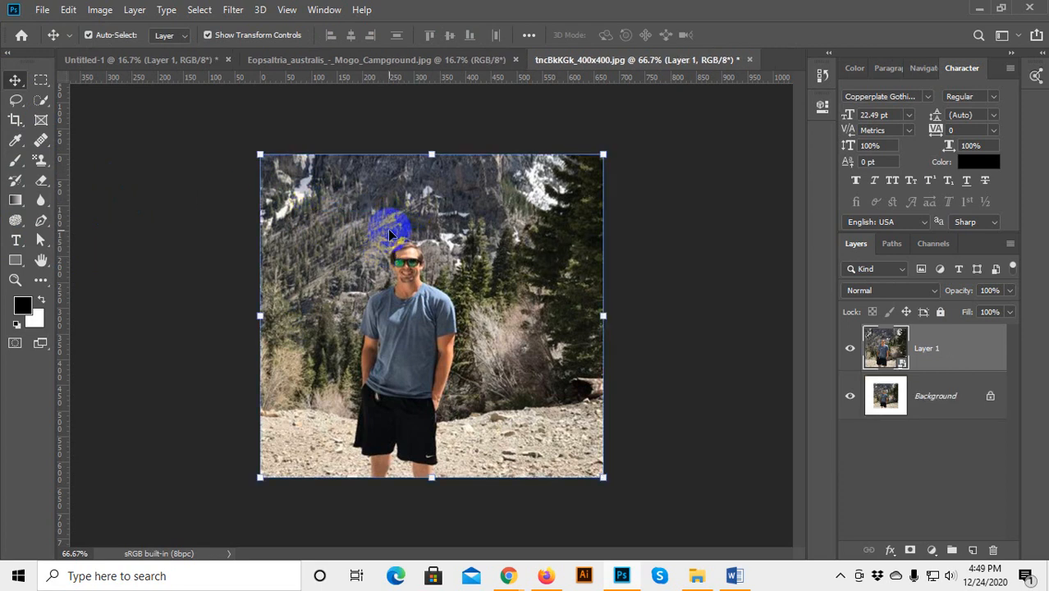
Draw a freehand lasso selection around the man and the trees, clear the selection, and keep Layer 1 selected.
left_click(15, 99)
mouse_move(413, 235)
left_mouse_down()
mouse_move(345, 324)
mouse_move(452, 413)
mouse_move(436, 287)
mouse_move(281, 276)
mouse_move(382, 274)
left_mouse_up()
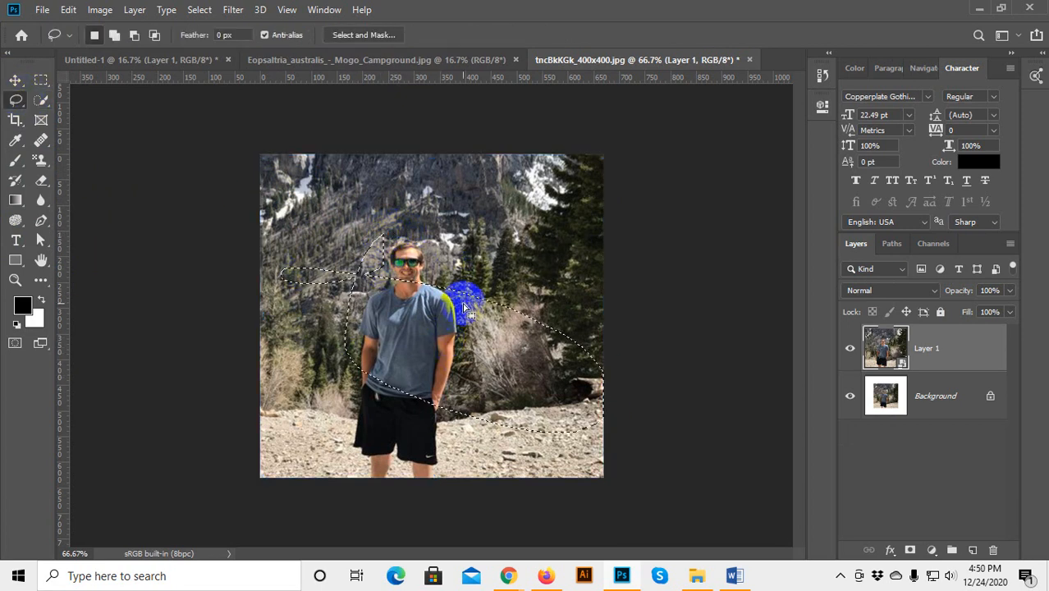
left_click(479, 323)
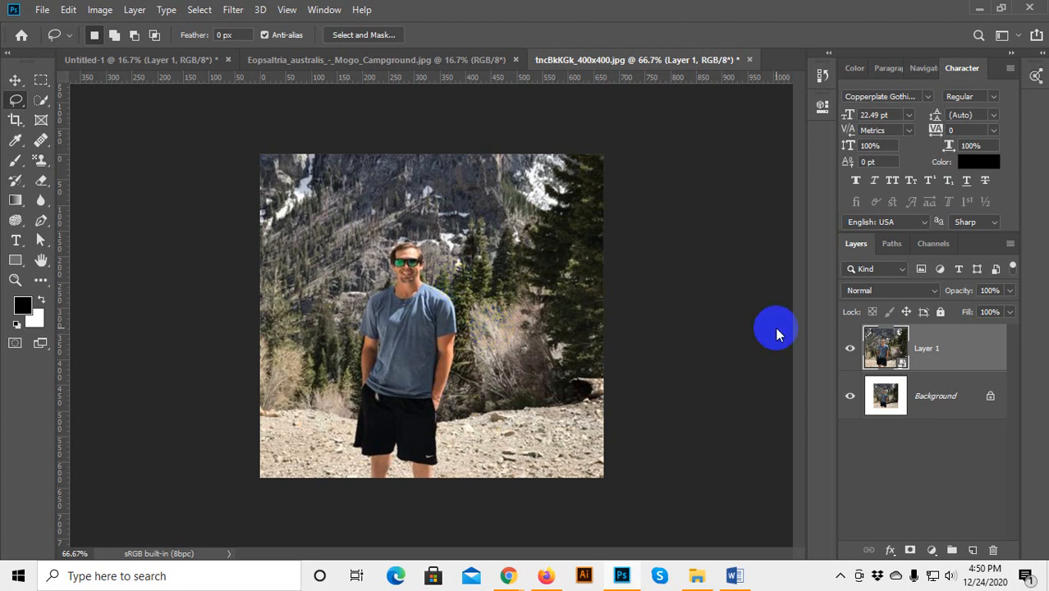
left_click(919, 353)
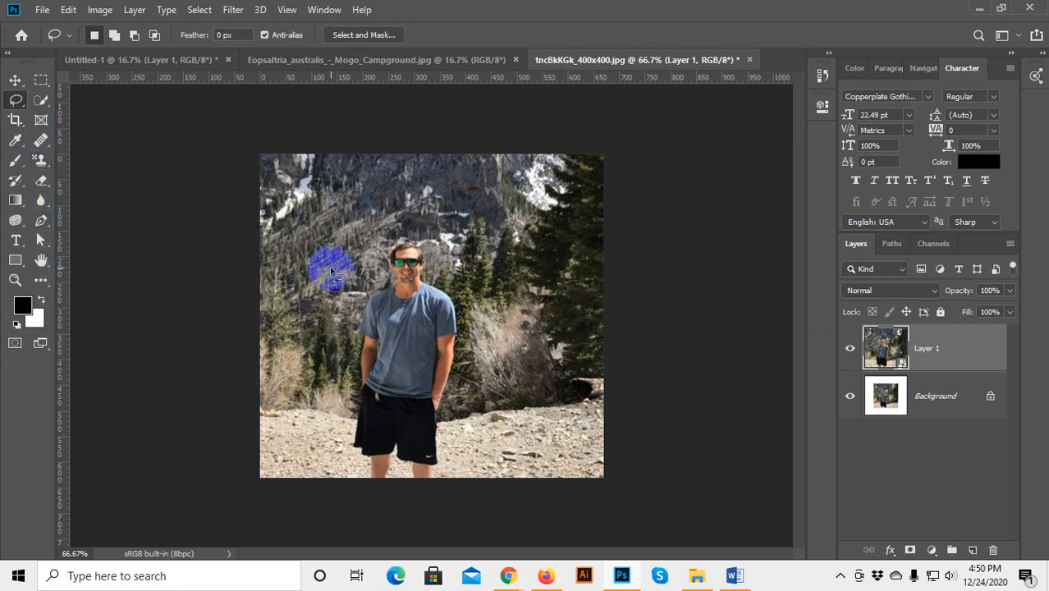
Try to paint with the Brush directly on the Layer 1 smart object, and deselect the layer.
left_click(15, 161)
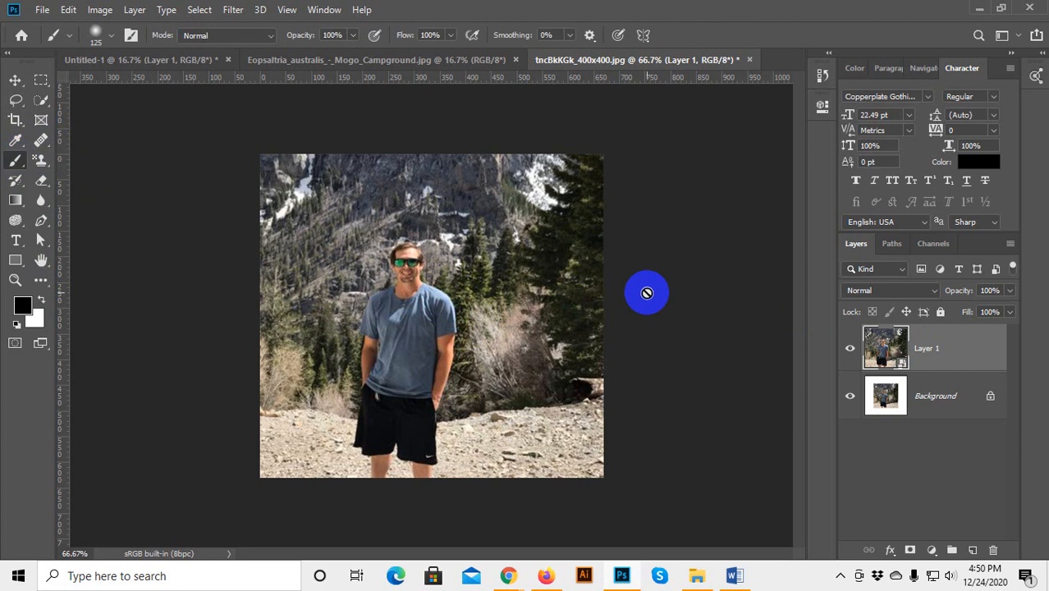
left_click(538, 198)
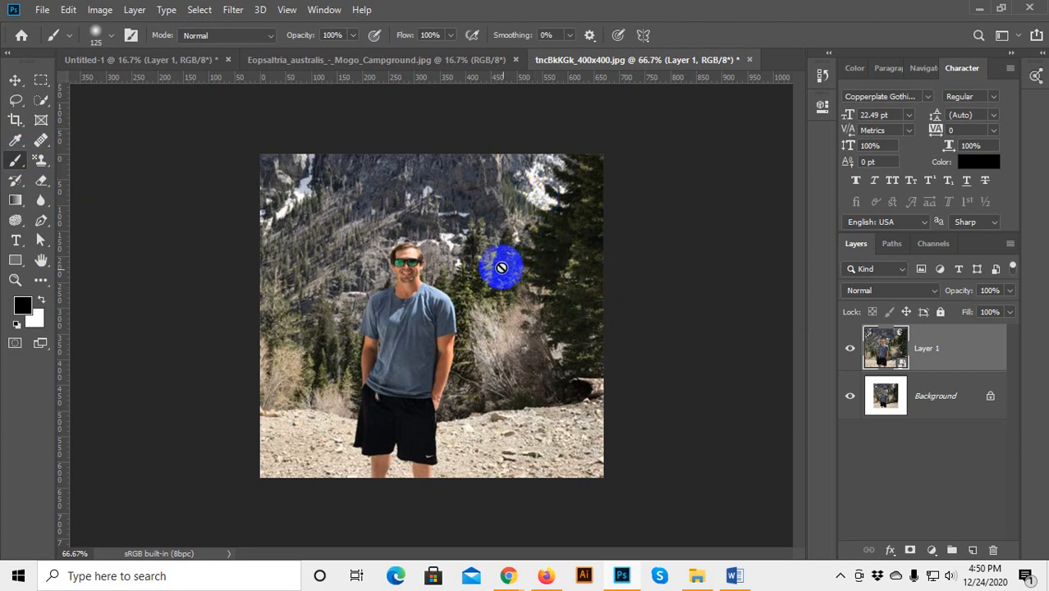
left_click(15, 79)
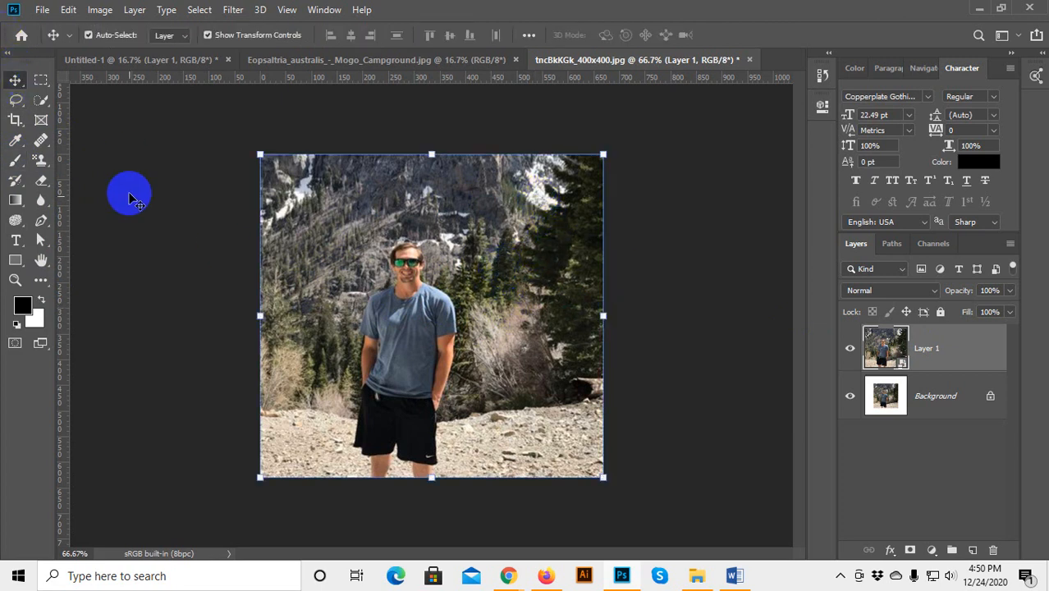
left_click(129, 194)
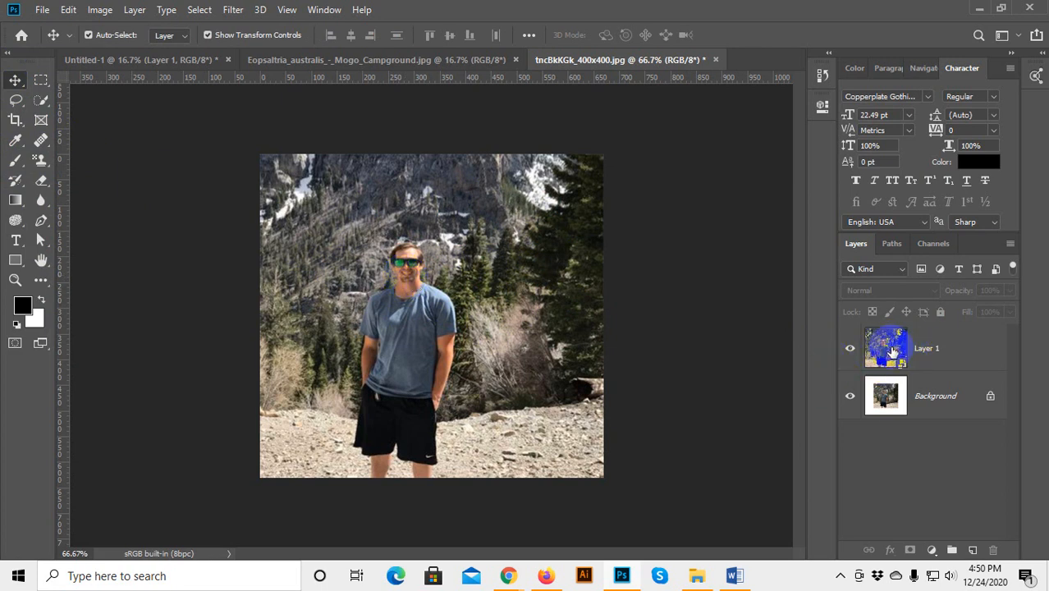
Open the contents of the Layer 1 smart object and set the Brush's foreground colour to red #f50b0b.
double_click(893, 352)
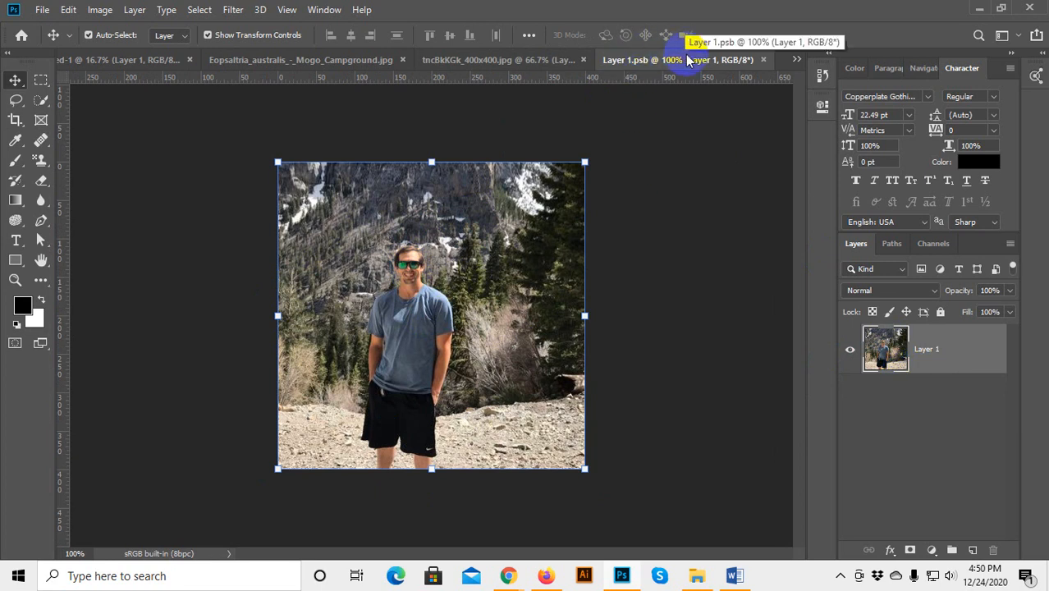
left_click(16, 160)
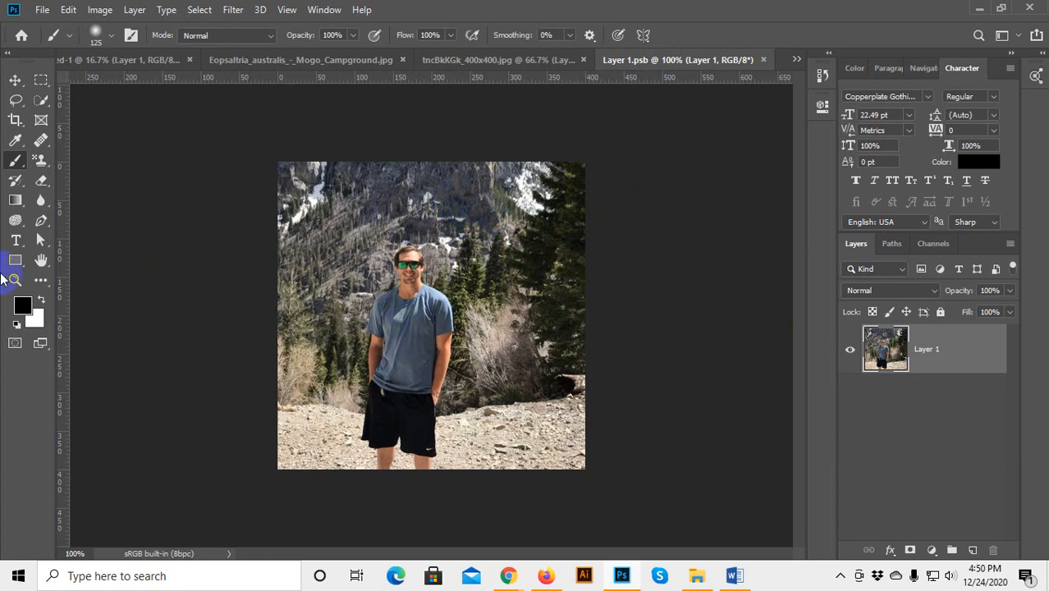
left_click(22, 305)
left_click(219, 159)
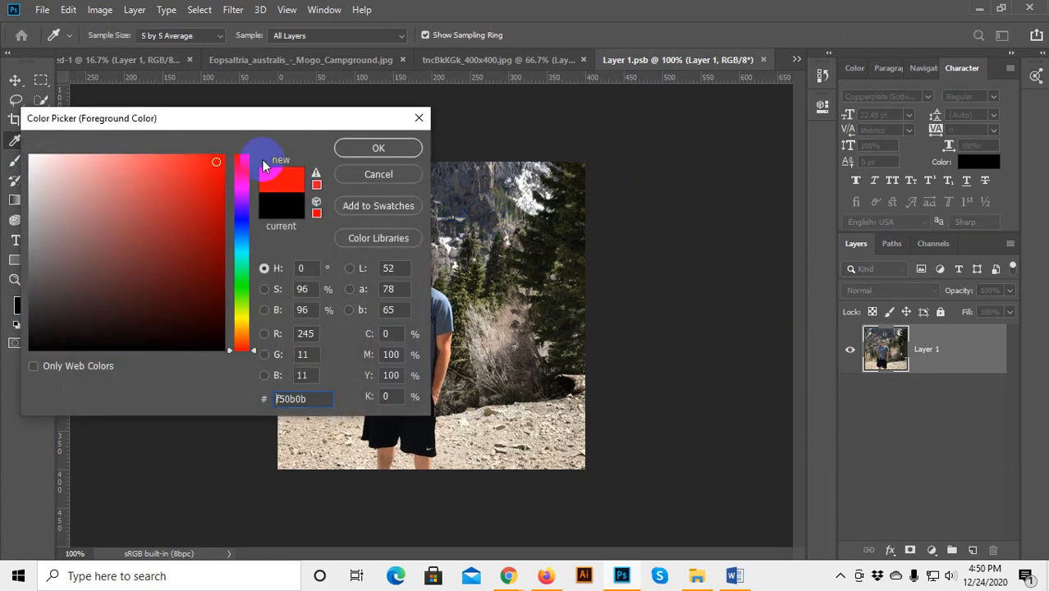
left_click(361, 148)
Paint a soft red border around the top and sides of the photo, and save and close the smart object contents.
mouse_move(462, 197)
left_mouse_down()
mouse_move(360, 192)
mouse_move(472, 185)
mouse_move(270, 185)
mouse_move(535, 184)
mouse_move(312, 187)
mouse_move(280, 220)
mouse_move(285, 503)
mouse_move(588, 321)
mouse_move(569, 161)
mouse_move(578, 360)
mouse_move(596, 339)
mouse_move(591, 278)
mouse_move(505, 247)
left_mouse_up()
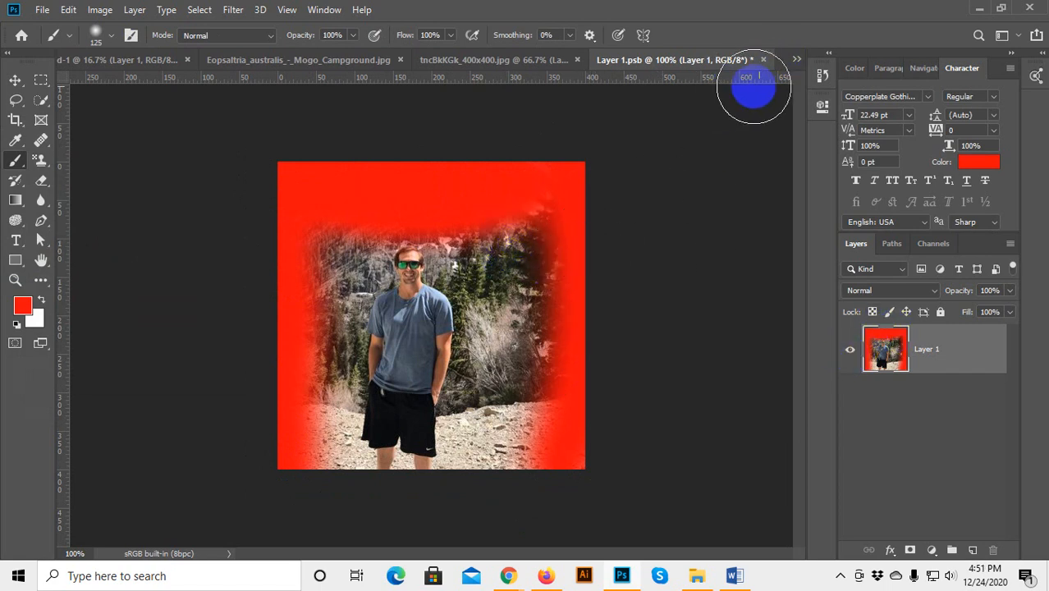
left_click(763, 60)
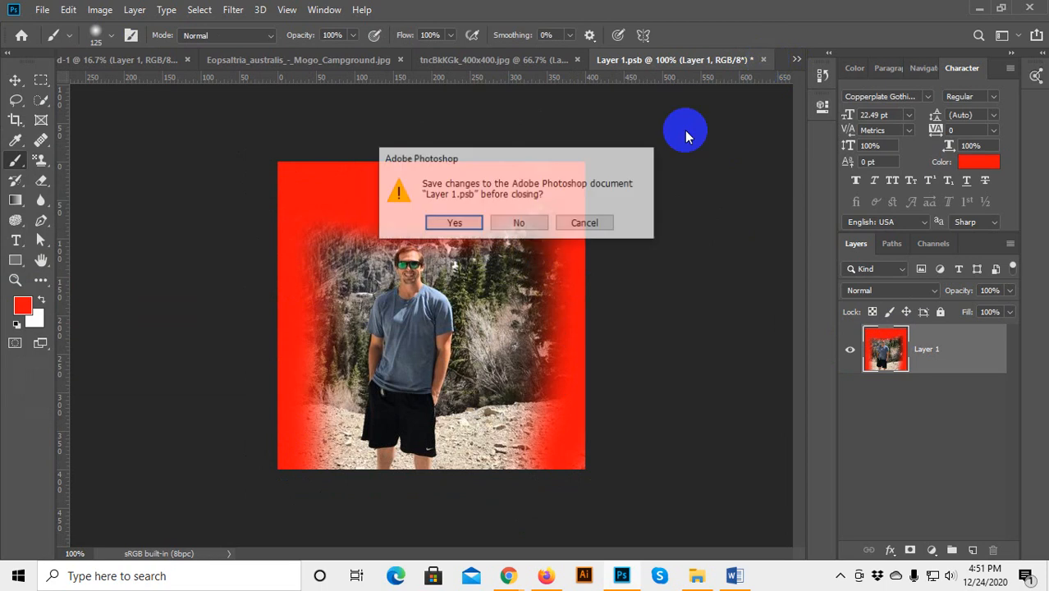
left_click(454, 224)
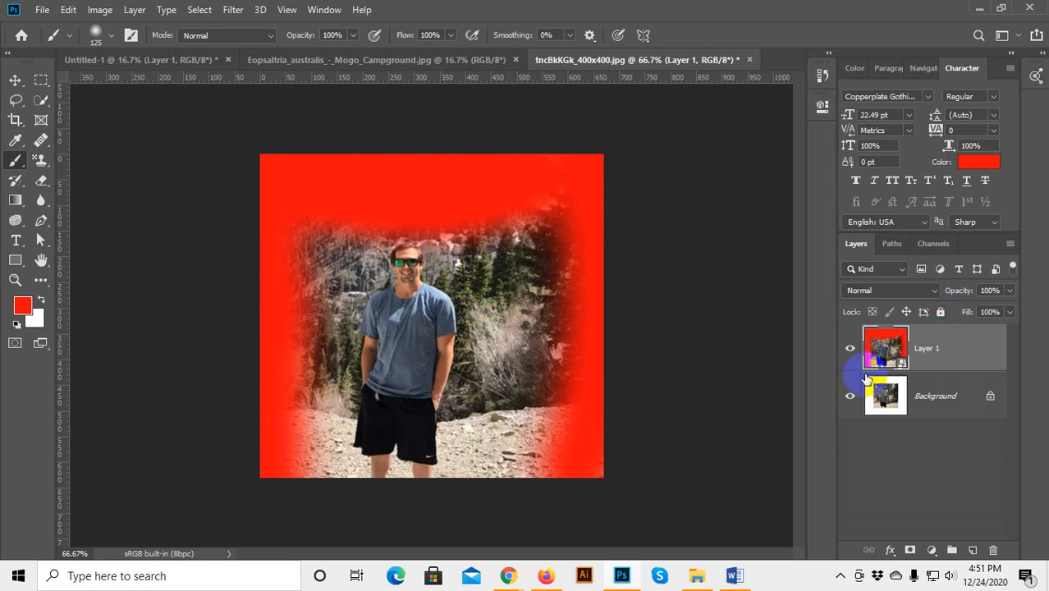
Undo the red border update on Layer 1 while keeping the Lorem Ipsum text layer deleted, and deselect all layers.
key("ctrl+z")
key("ctrl+z")
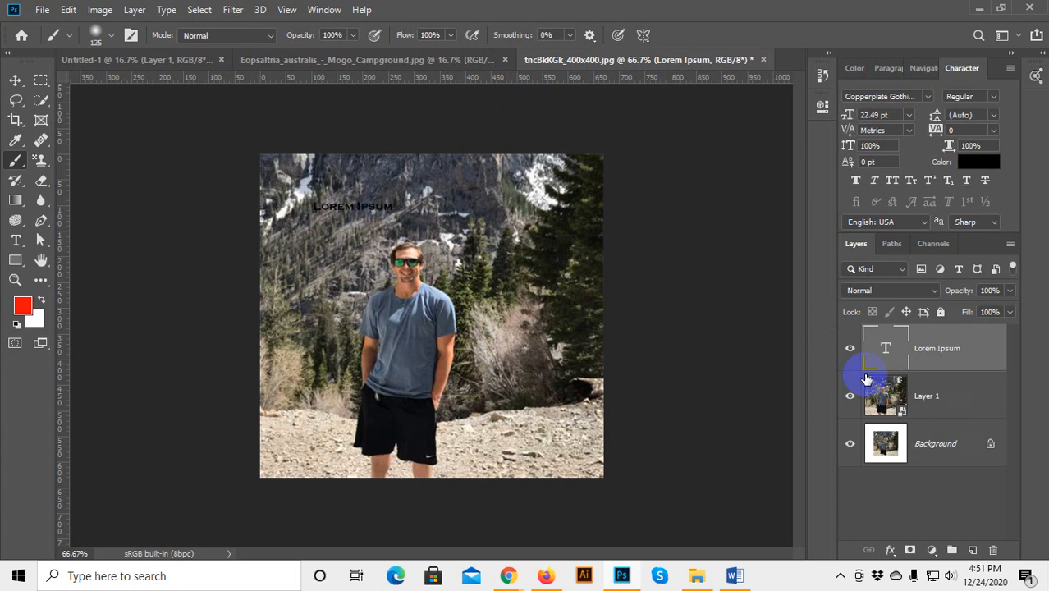
key("ctrl+shift+z")
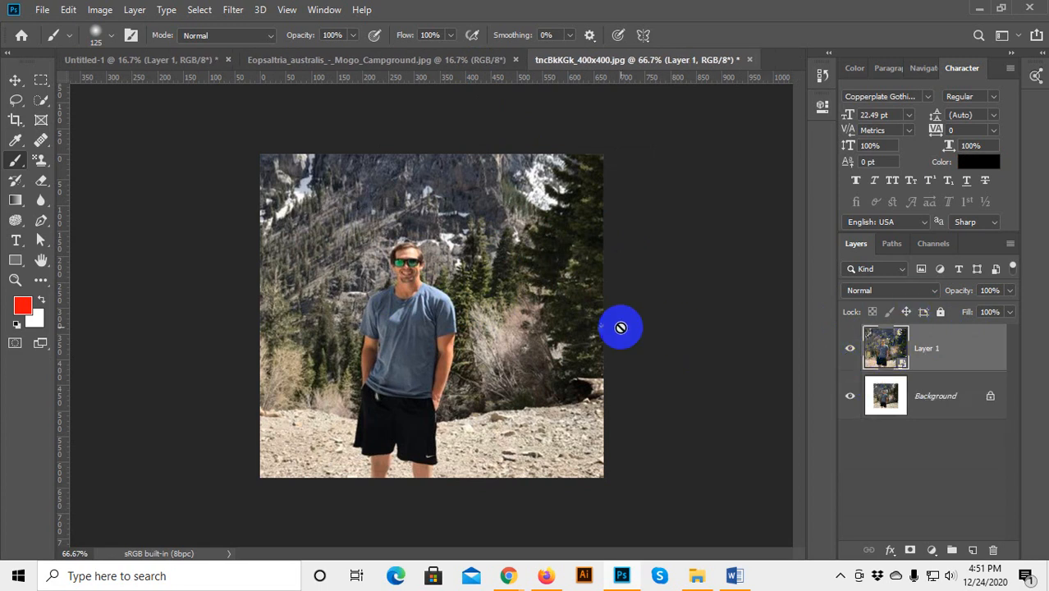
left_click(15, 79)
left_click(674, 294)
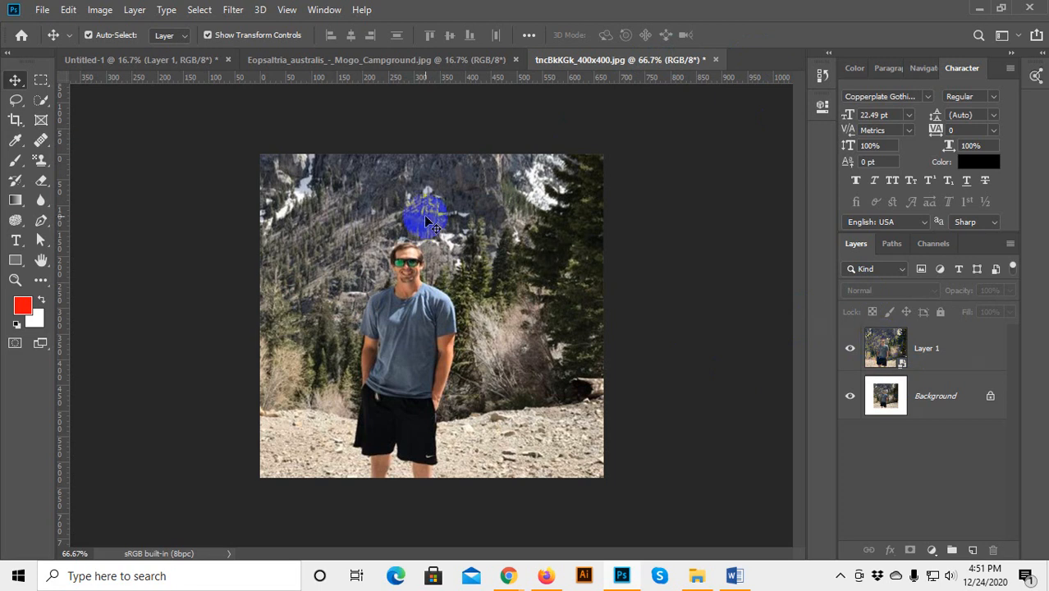
Reopen the contents of the Layer 1 smart object and paint a red patch along the photo's upper left edge.
double_click(881, 349)
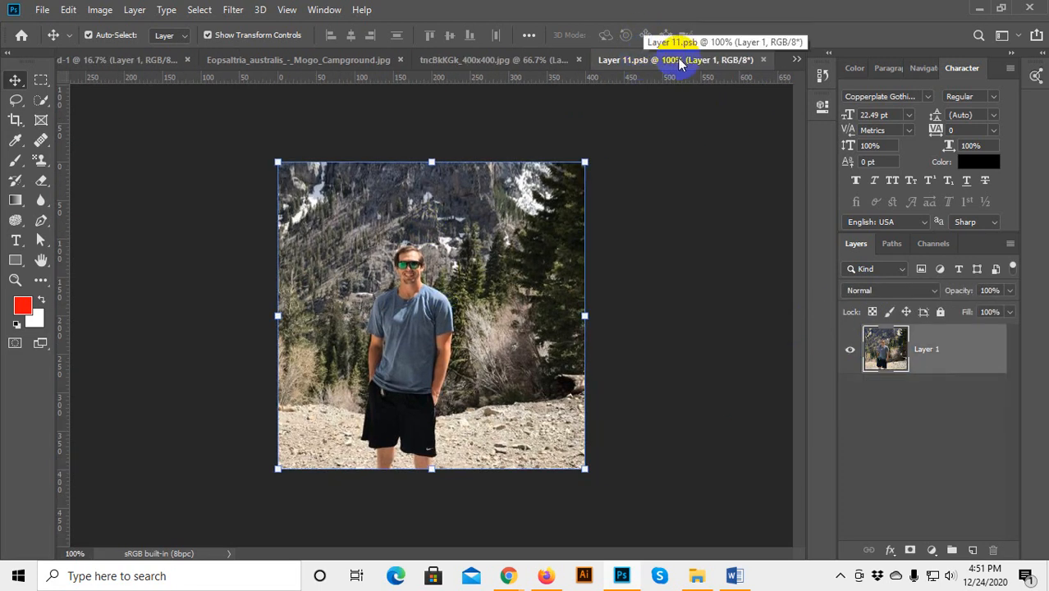
left_click(499, 63)
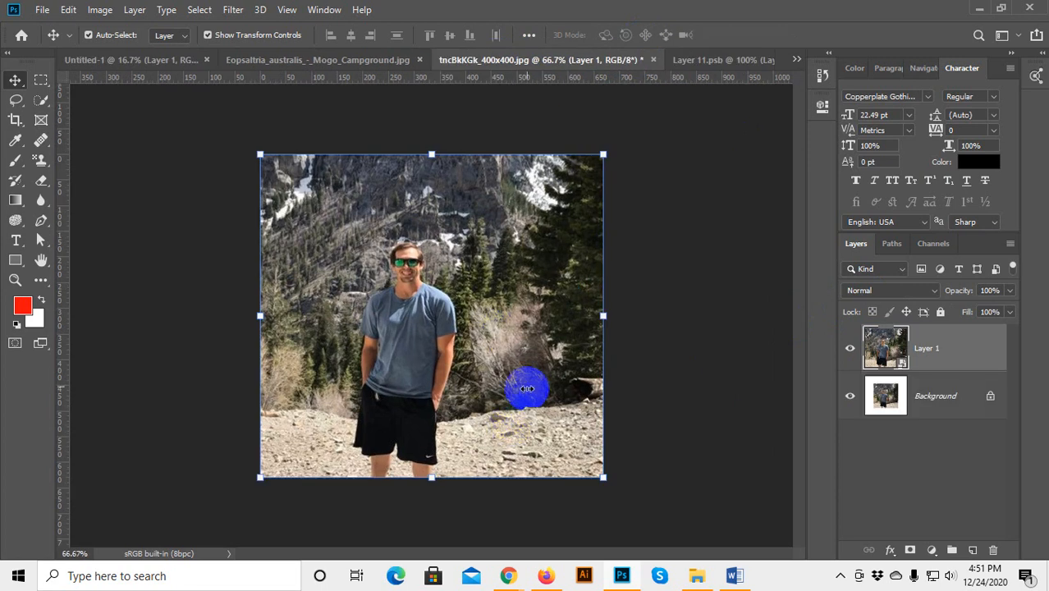
left_click(703, 59)
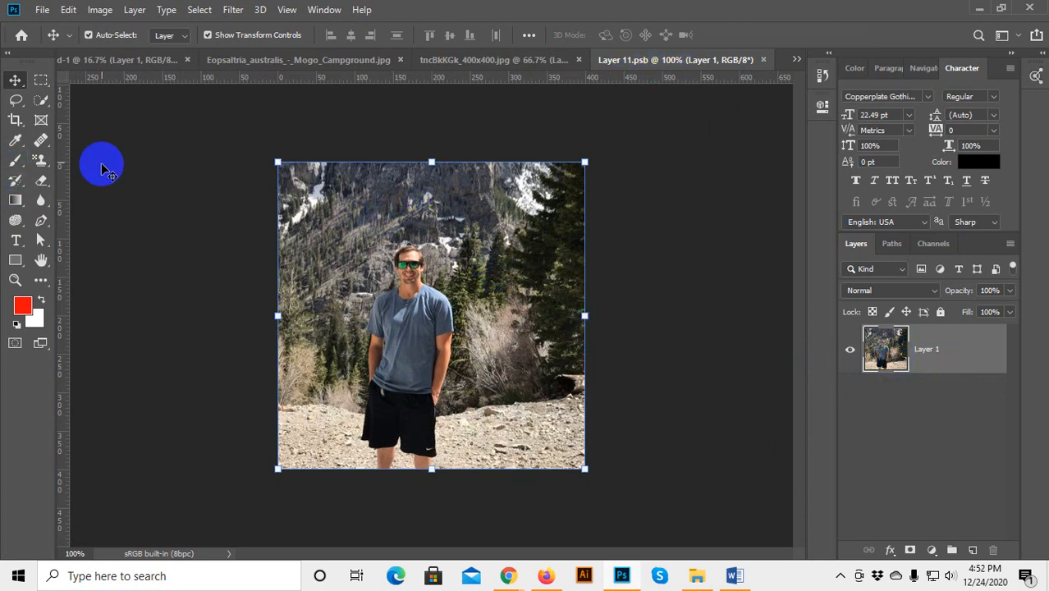
left_click(15, 160)
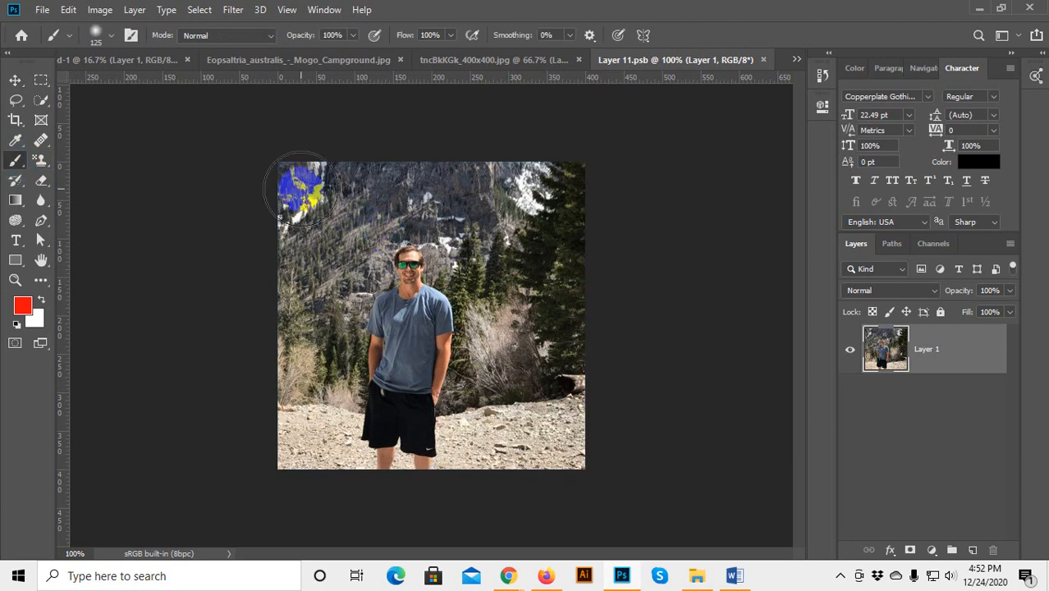
mouse_move(299, 183)
left_mouse_down()
mouse_move(276, 290)
mouse_move(178, 277)
left_mouse_up()
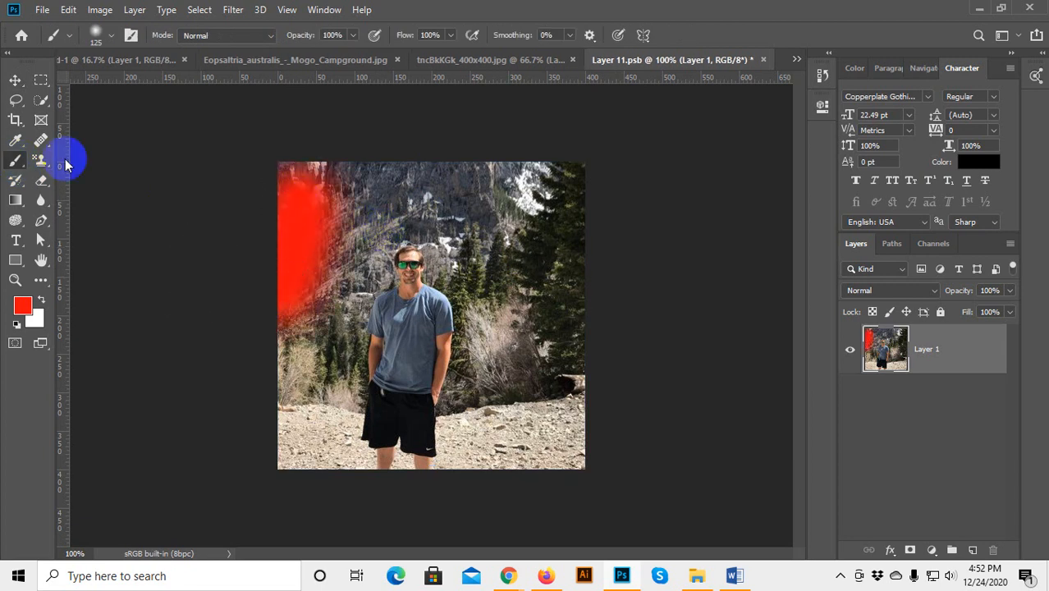
left_click(14, 80)
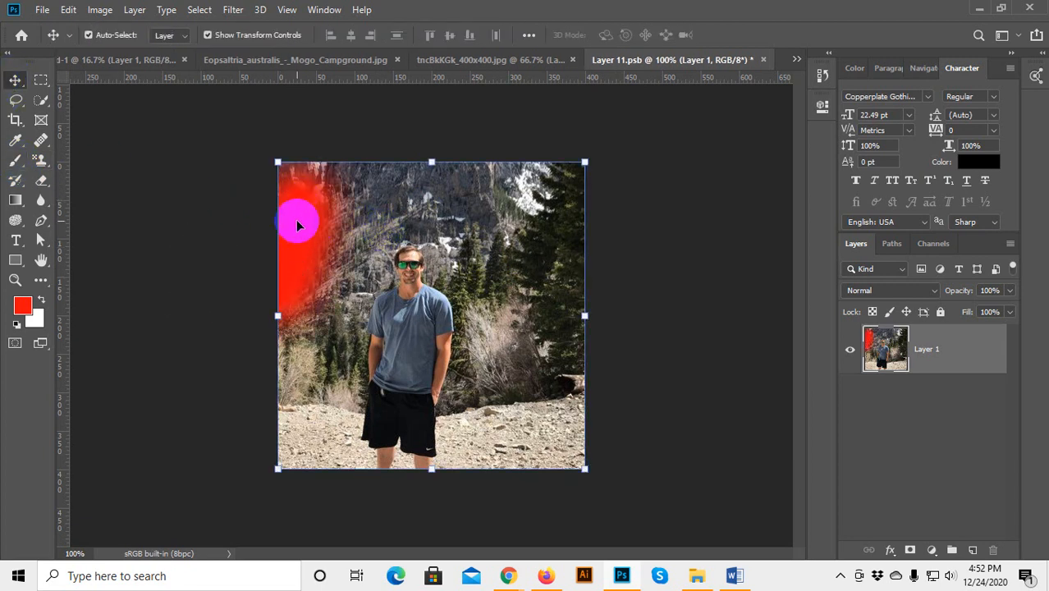
Compare the parent tncBkKGk_400x400.jpg document with the painted, unsaved smart object contents.
left_click(507, 62)
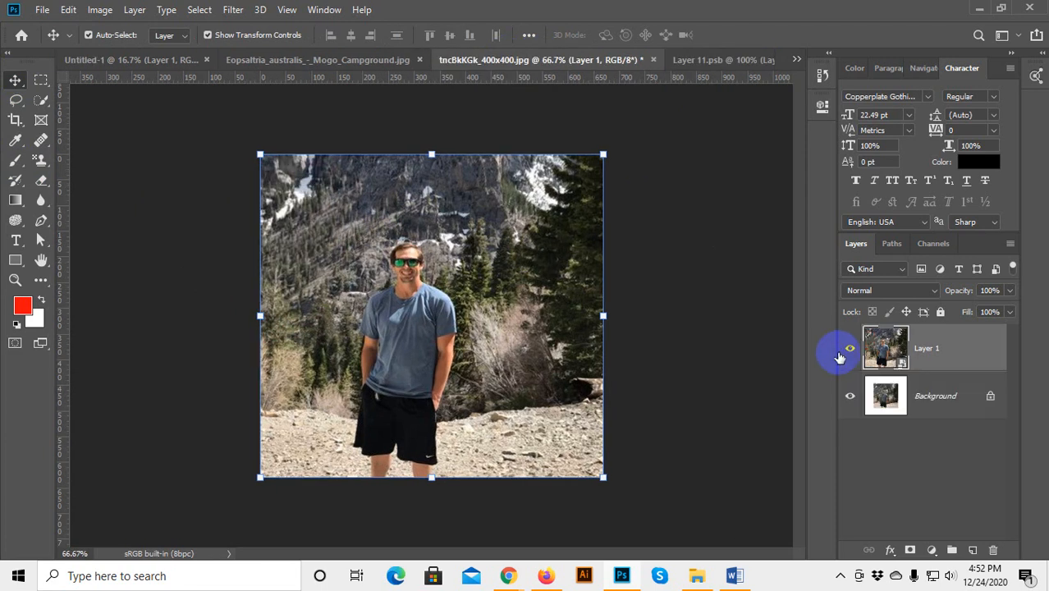
left_click(698, 64)
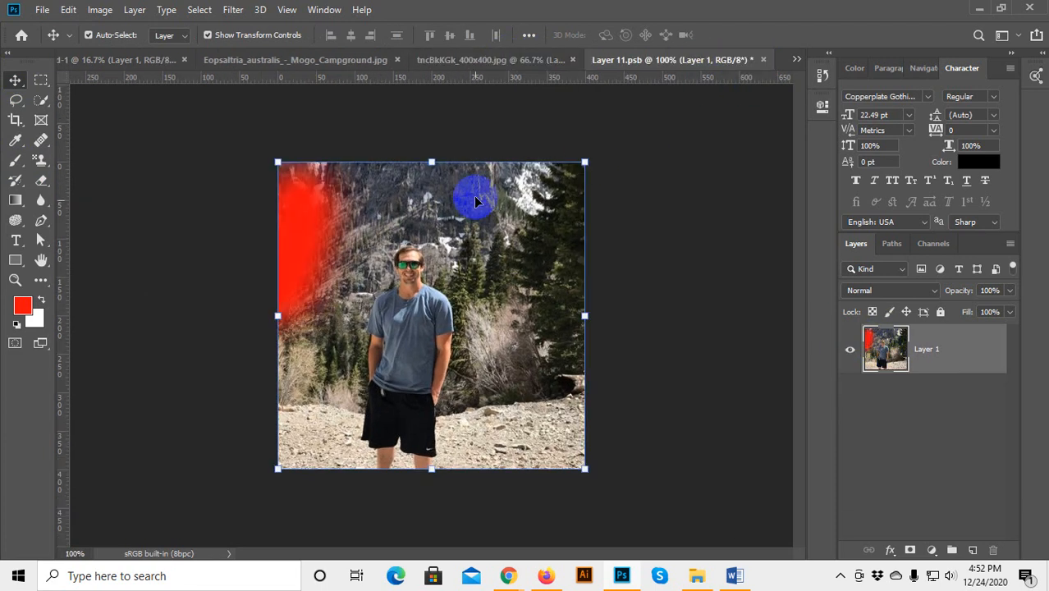
left_click(528, 60)
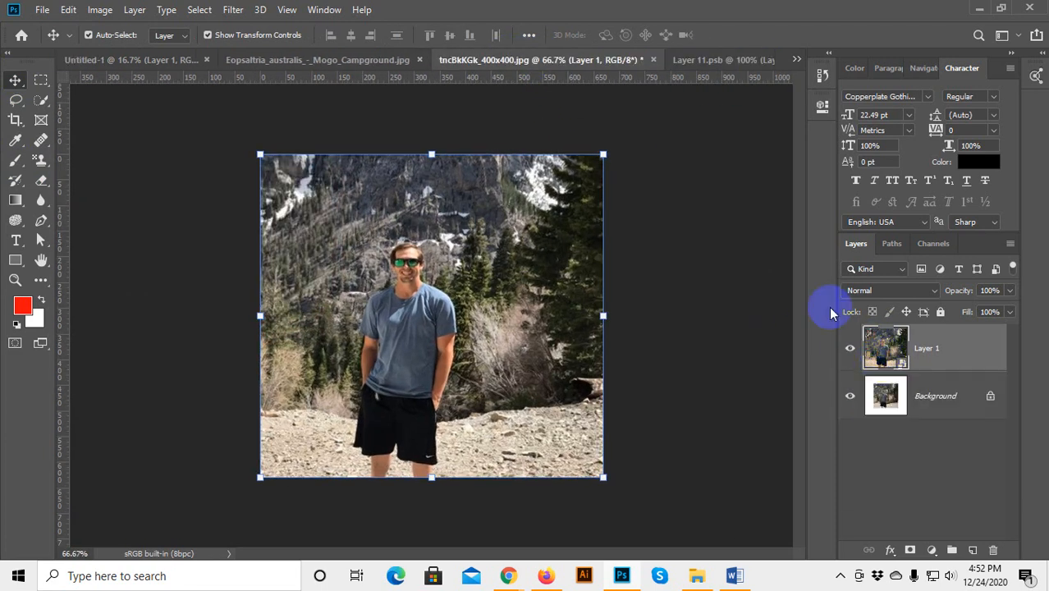
left_click(696, 61)
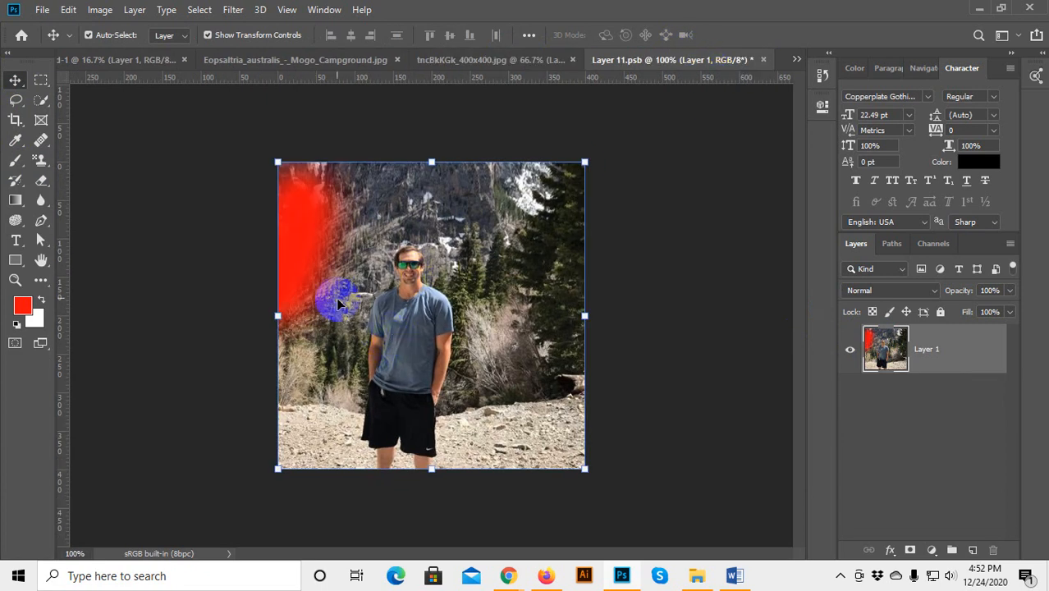
Save the painted smart object contents to update the parent document, and close the Layer 11.psb contents document.
key("ctrl")
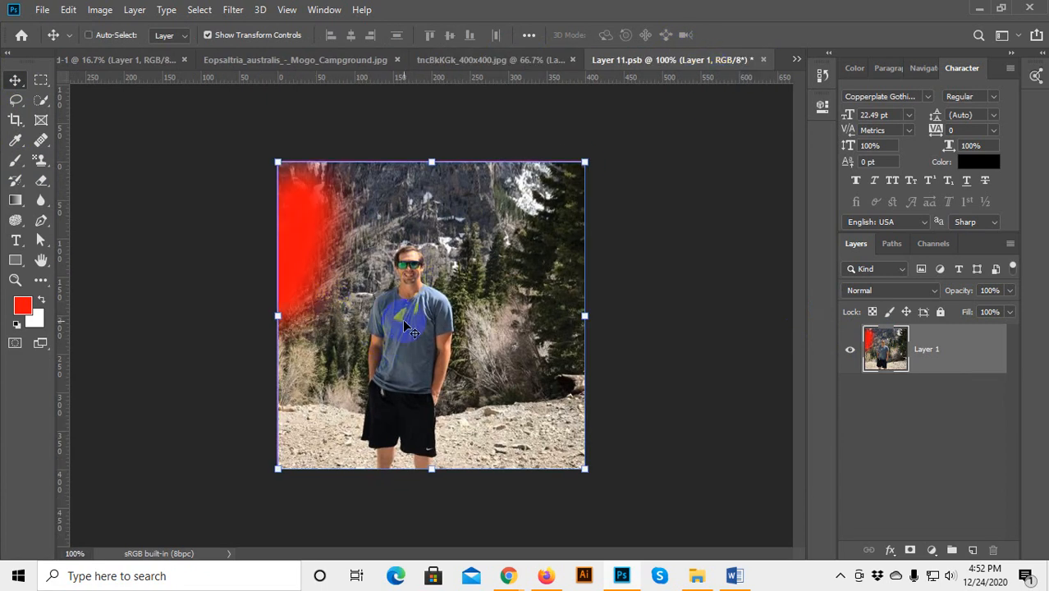
left_click_drag(407, 328, 825, 345)
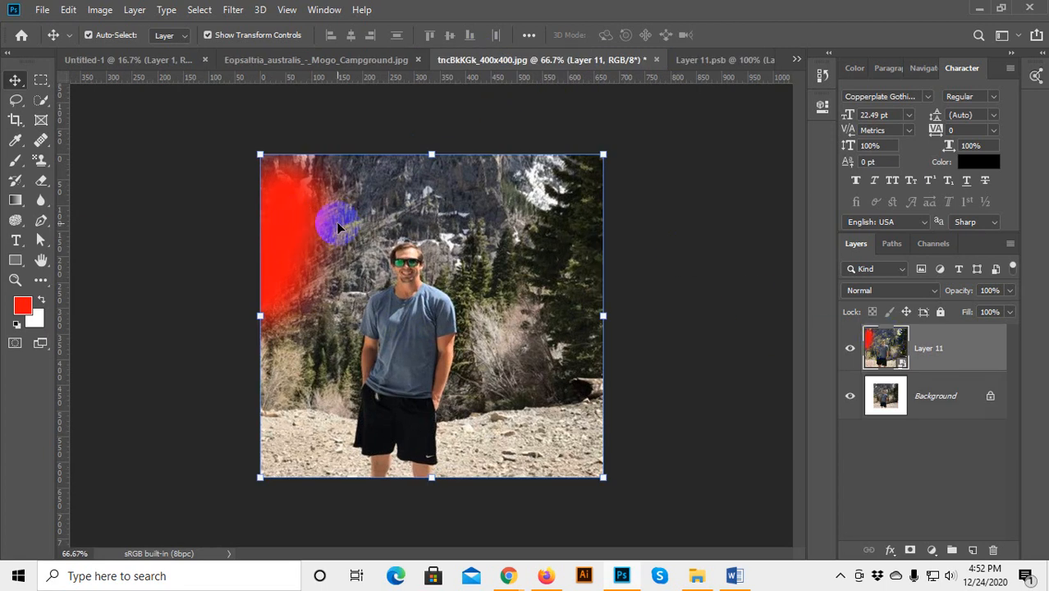
left_click(771, 62)
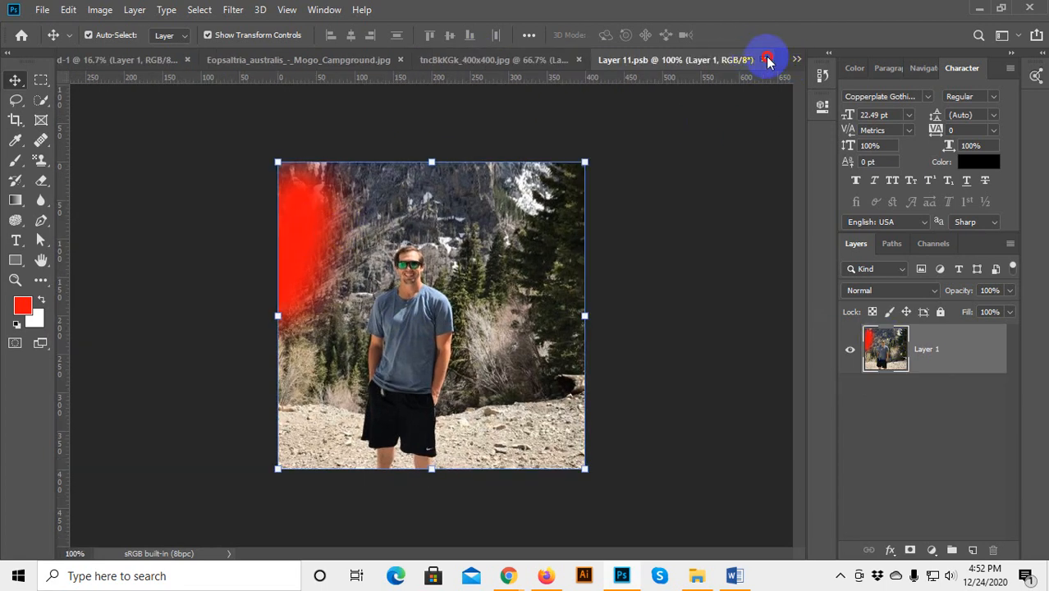
left_click(767, 59)
left_click_drag(515, 251, 538, 249)
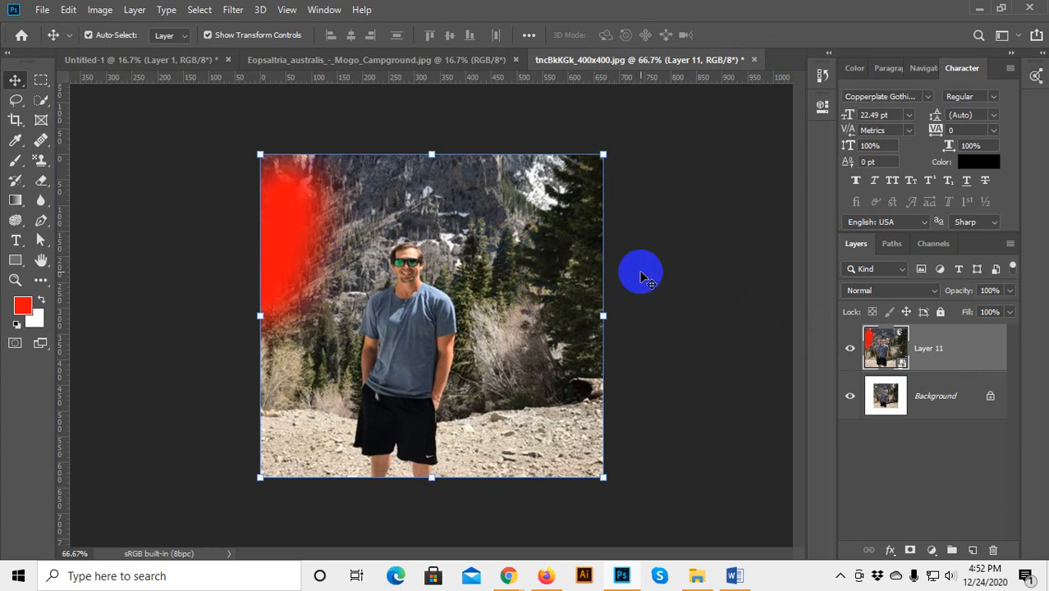
Return to Photoshop and rasterize the Layer 11 smart object in the tncBkKGk_400x400.jpg document.
left_click(641, 276)
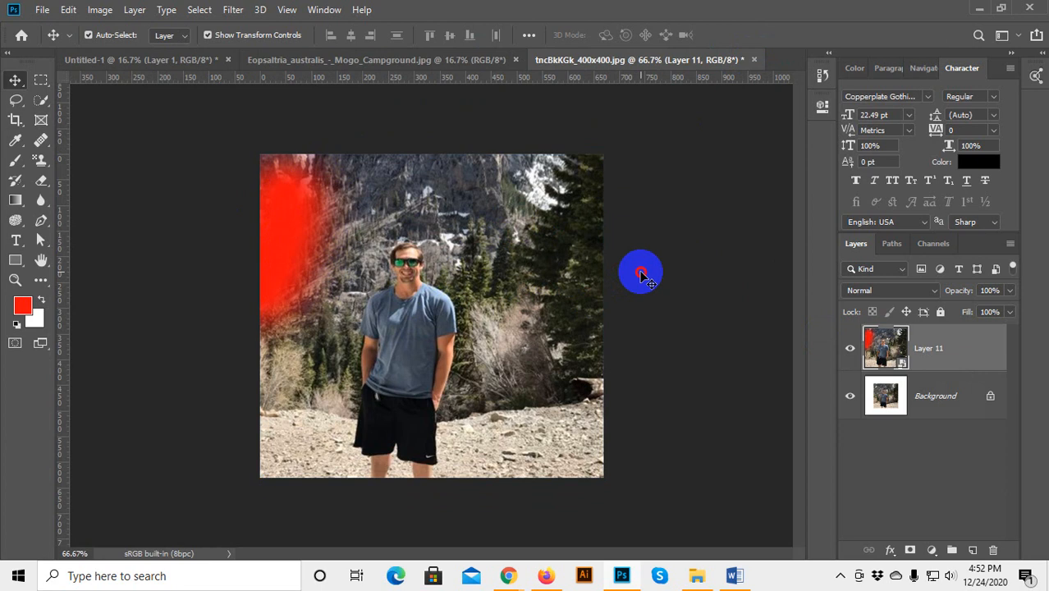
left_click(622, 579)
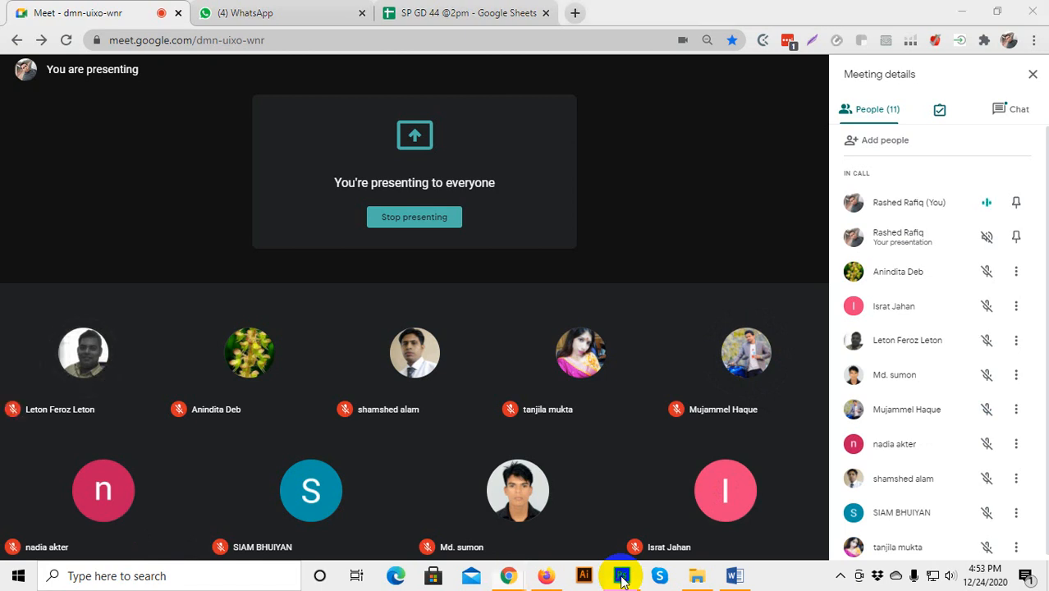
left_click(621, 576)
left_click(936, 348)
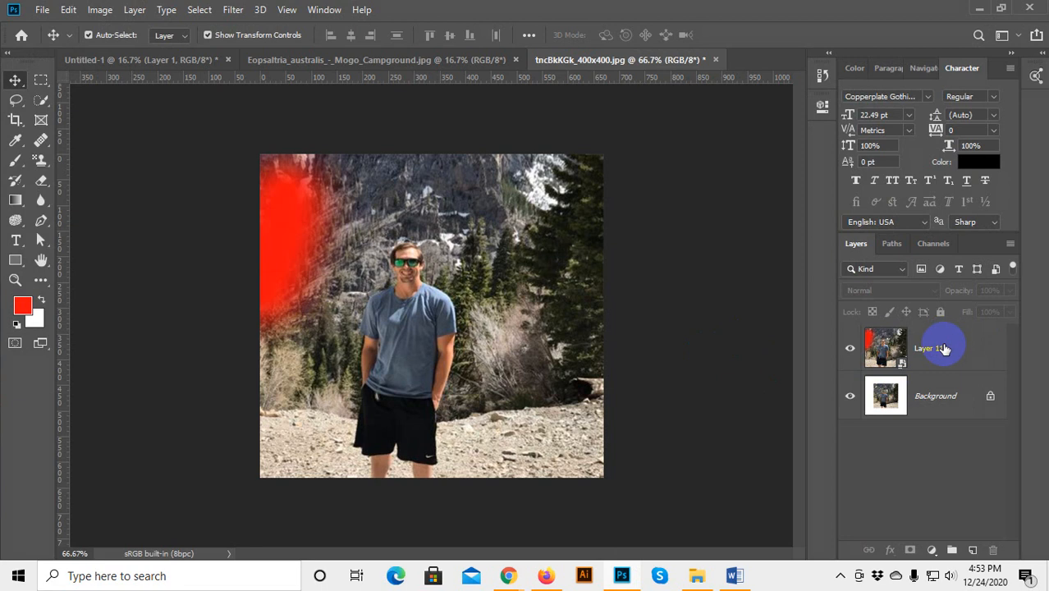
right_click(960, 349)
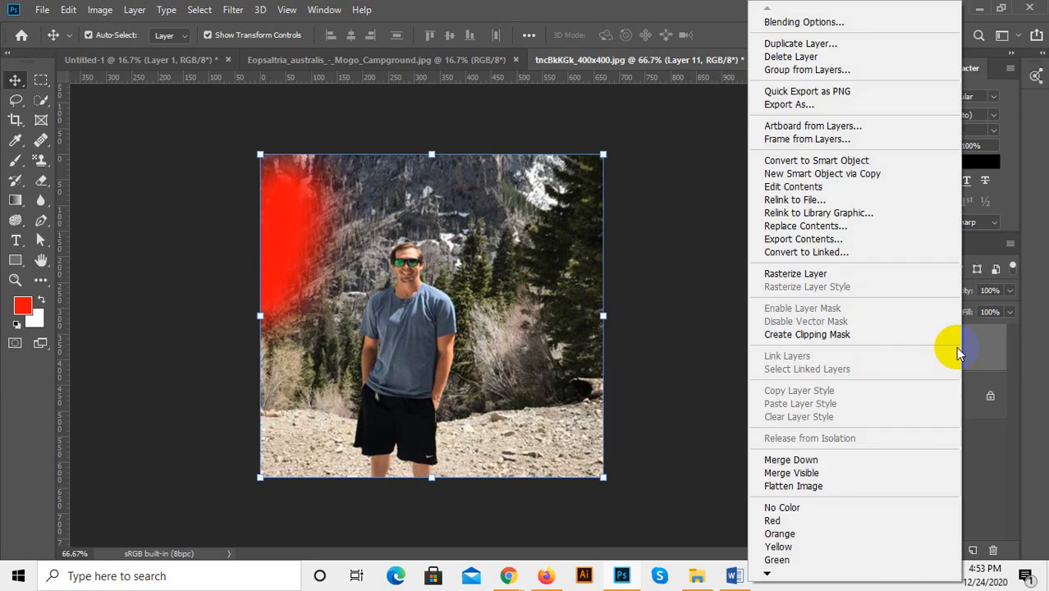
left_click(793, 275)
left_click(750, 369)
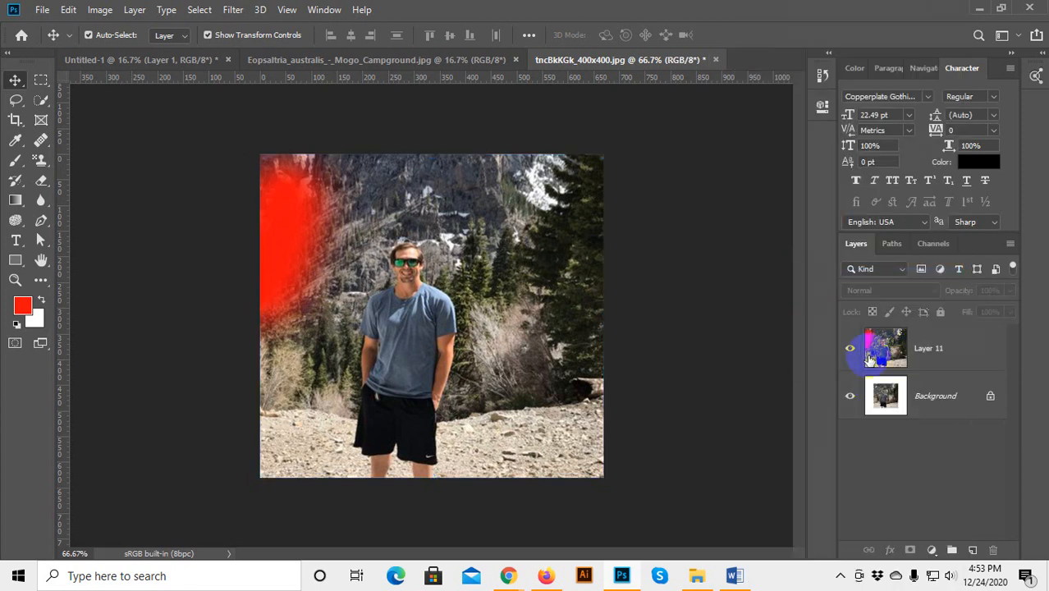
Convert the rasterized Layer 11 back into a smart object and deselect it.
left_click(950, 354)
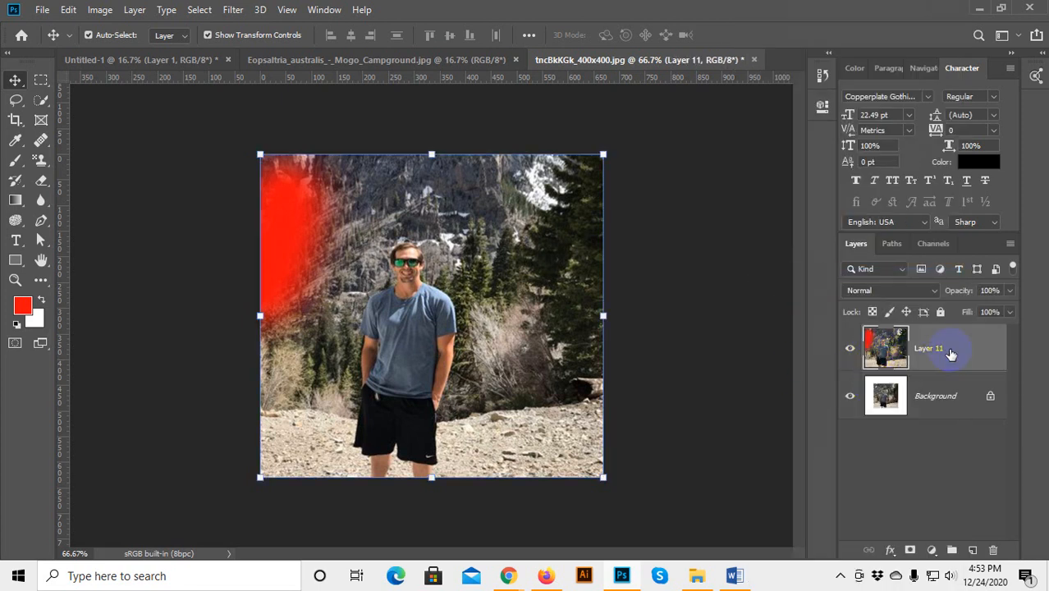
right_click(948, 351)
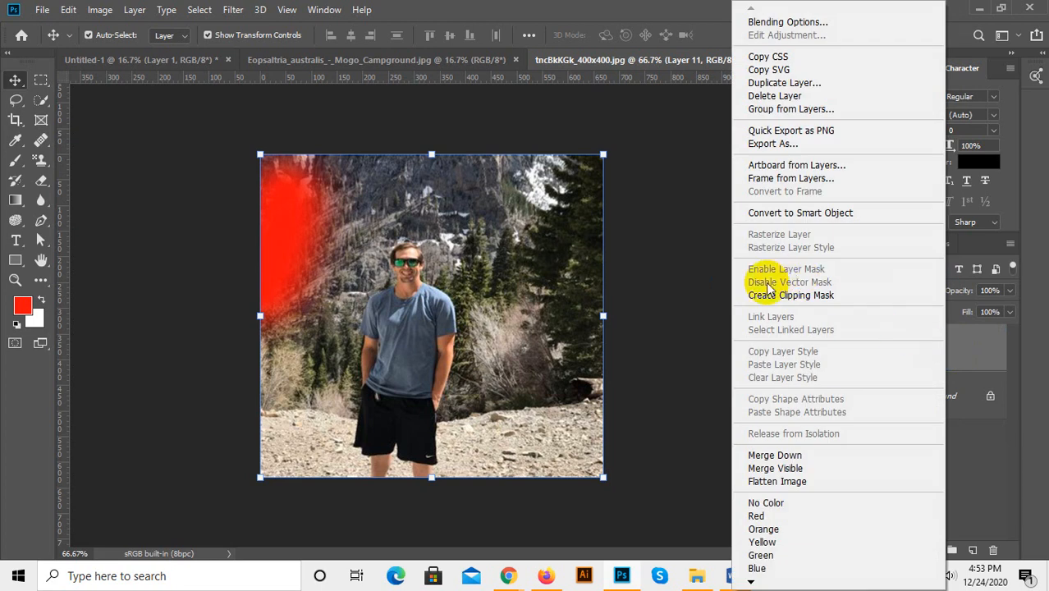
left_click(786, 214)
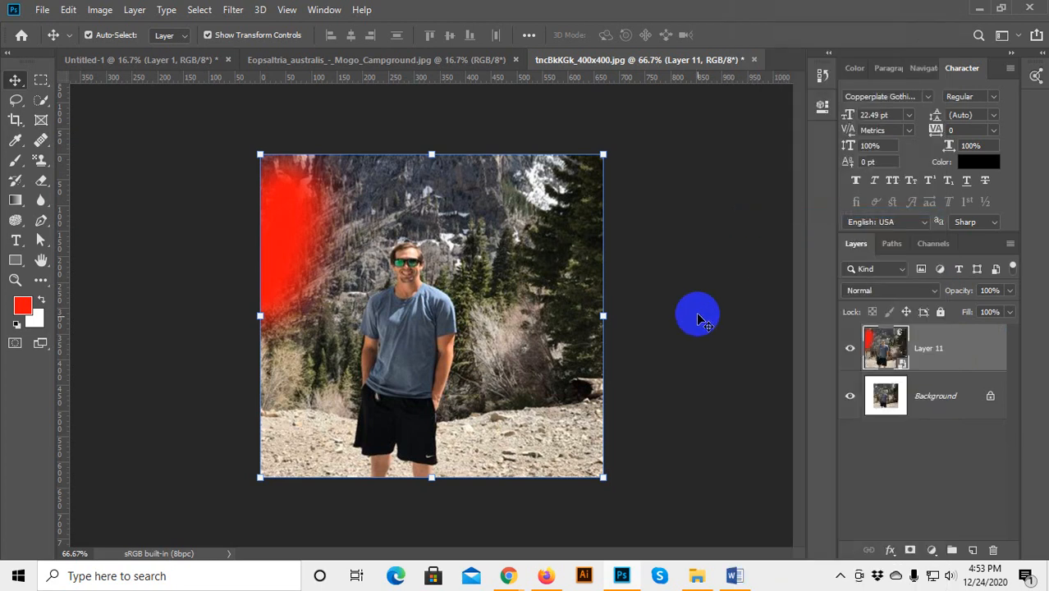
left_click(698, 313)
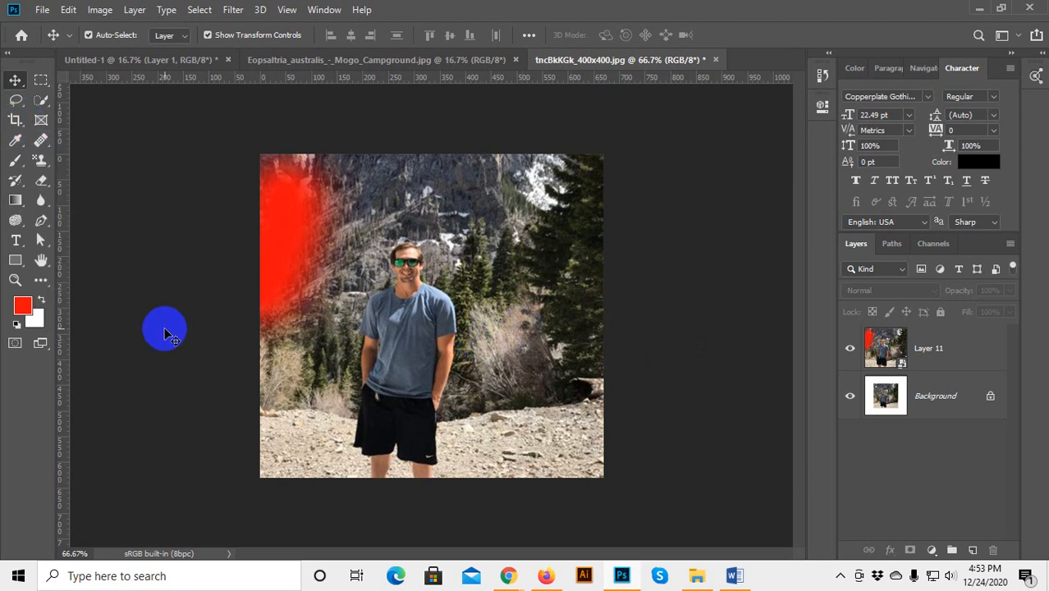
left_click(100, 10)
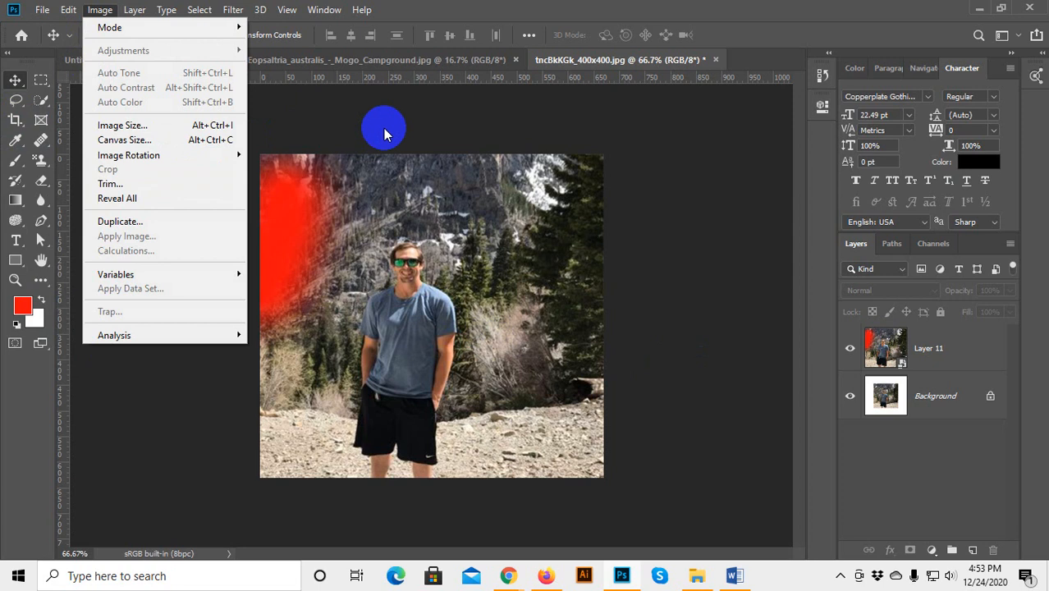
left_click(342, 135)
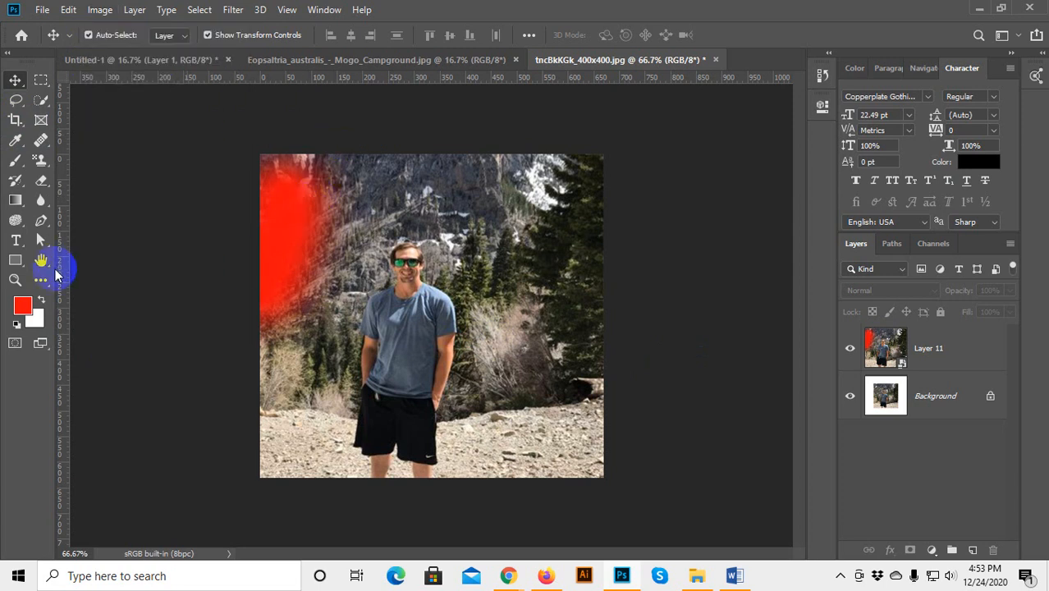
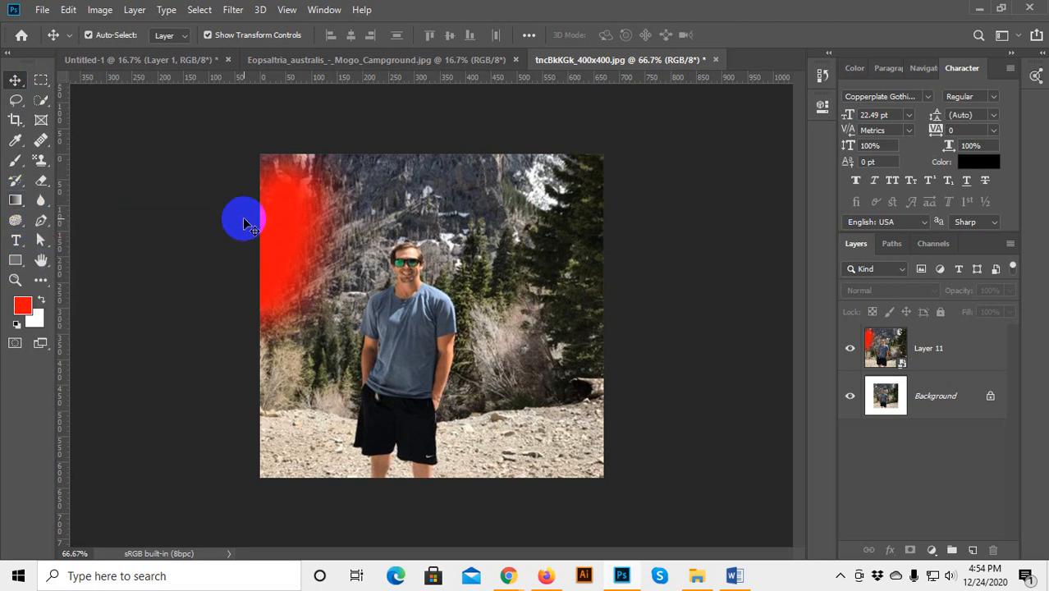
left_click(142, 61)
left_click(370, 61)
left_click(201, 10)
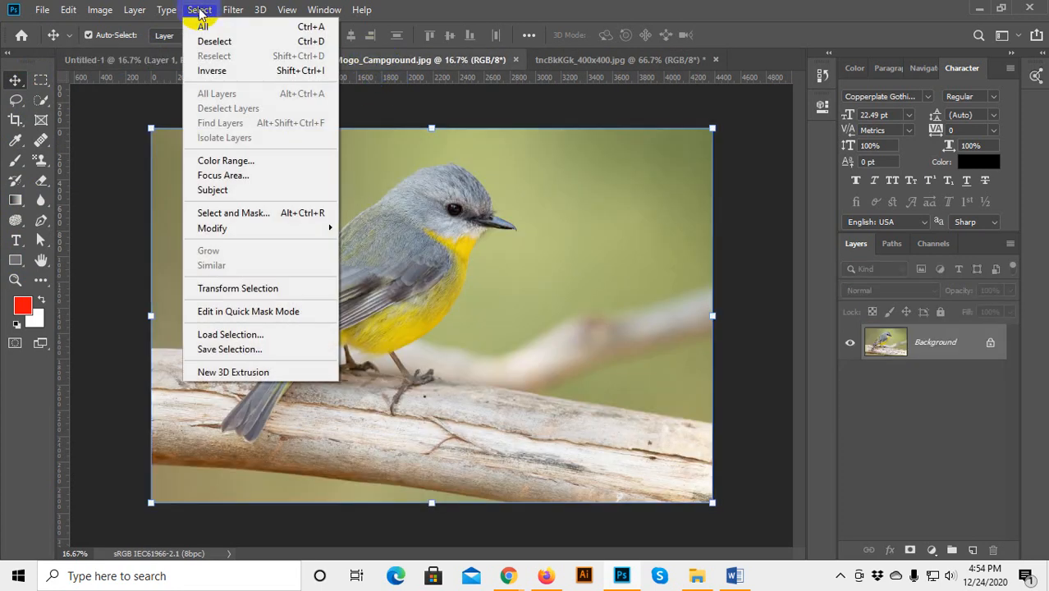
left_click(400, 356)
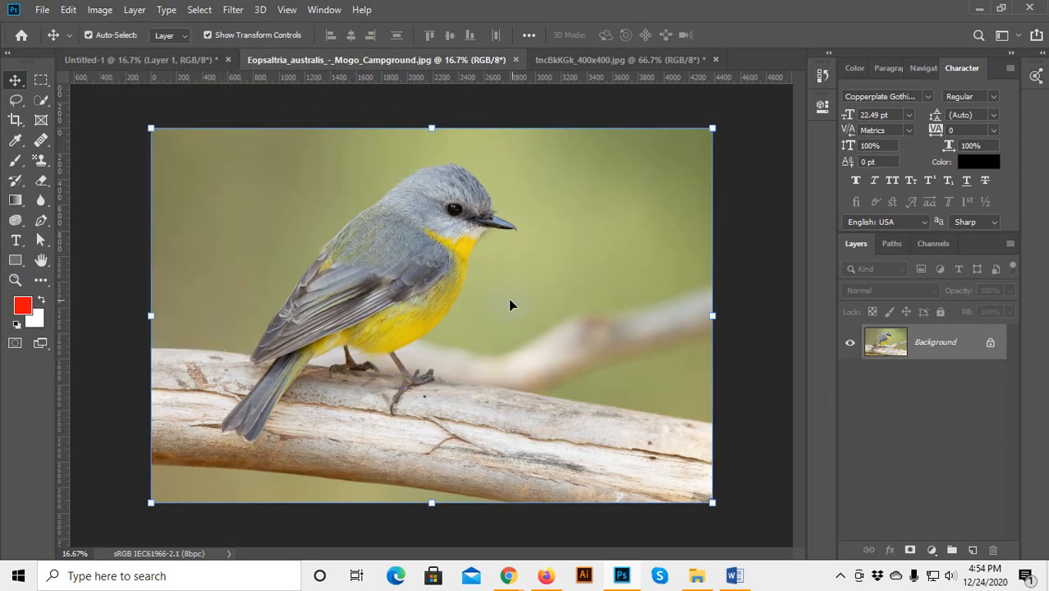
left_click(752, 262)
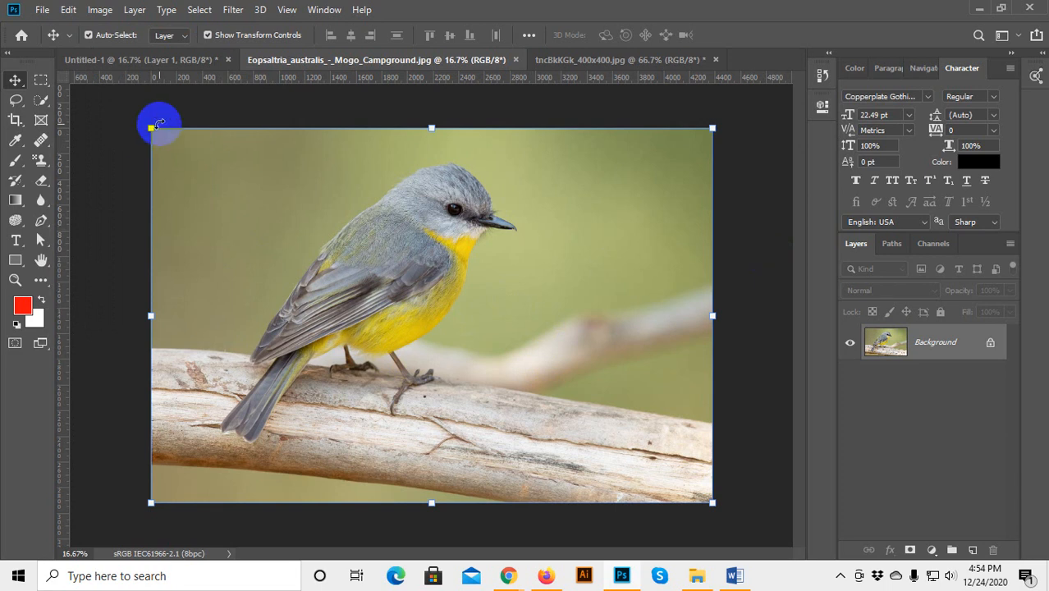
Delete the Layer 1 copy and Layer 1 photos from the Untitled-1 document, leaving only the white Background.
left_click(164, 61)
left_click(526, 288)
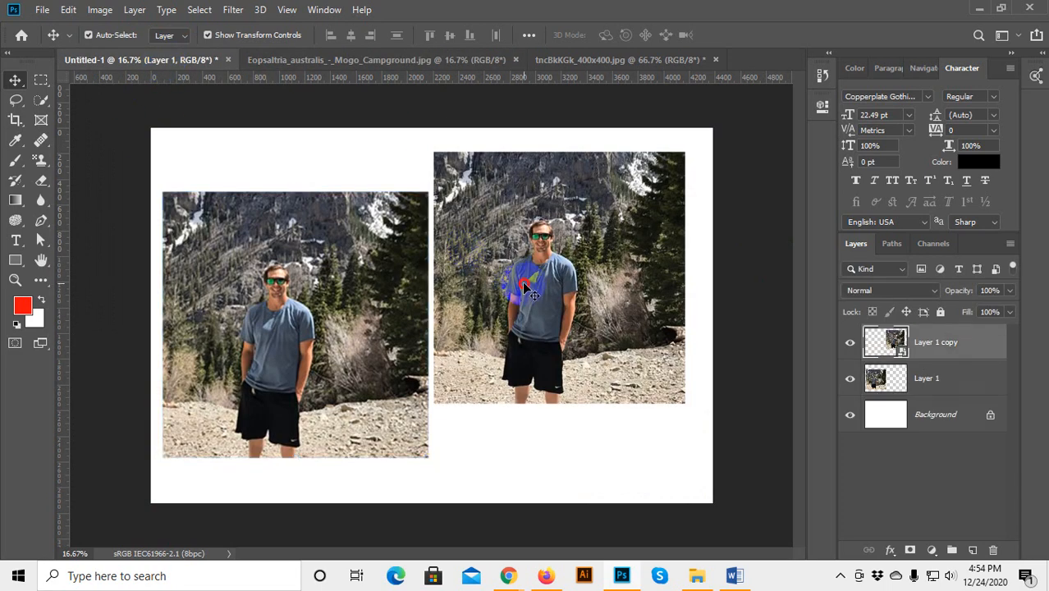
key("Delete")
left_click(356, 286)
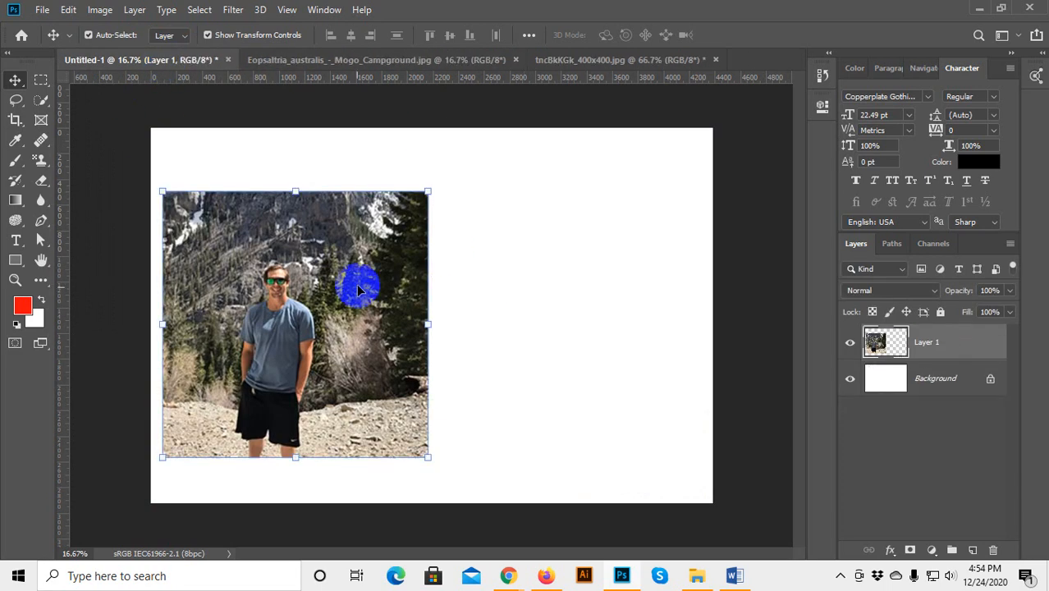
key("Delete")
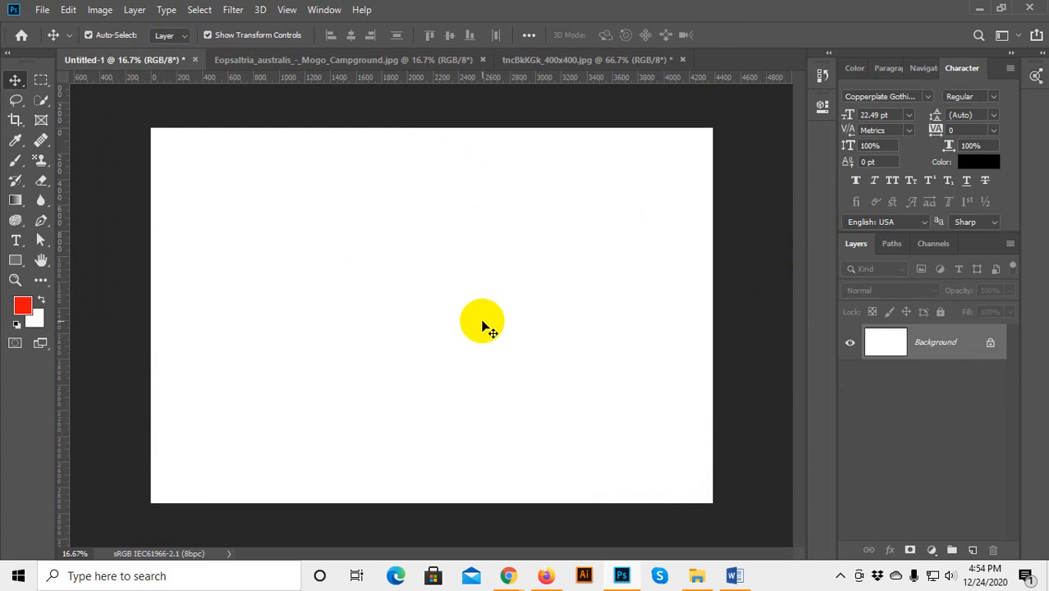
left_click_drag(484, 326, 466, 335)
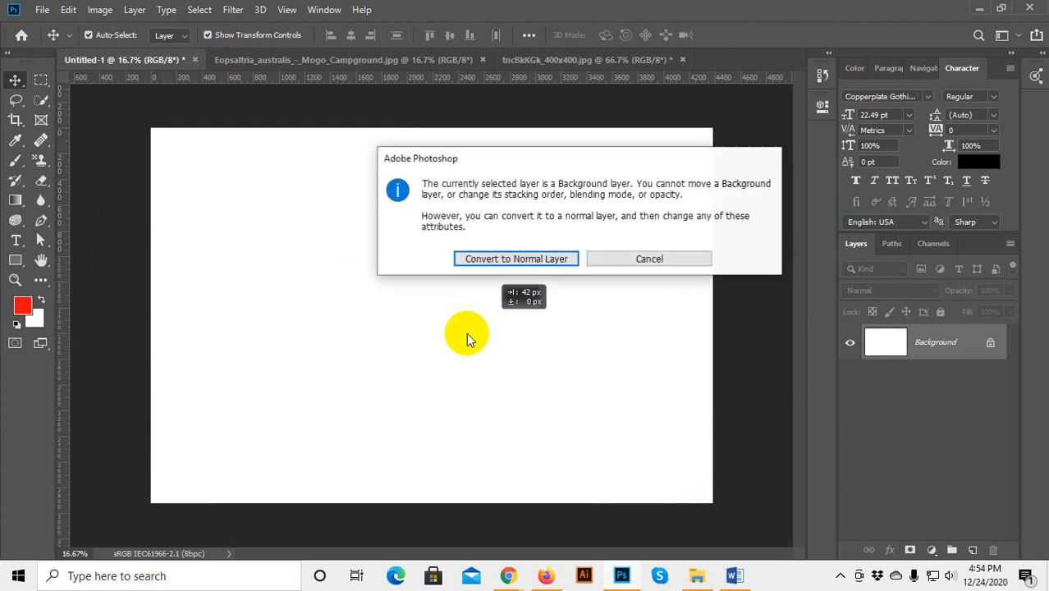
left_click(647, 259)
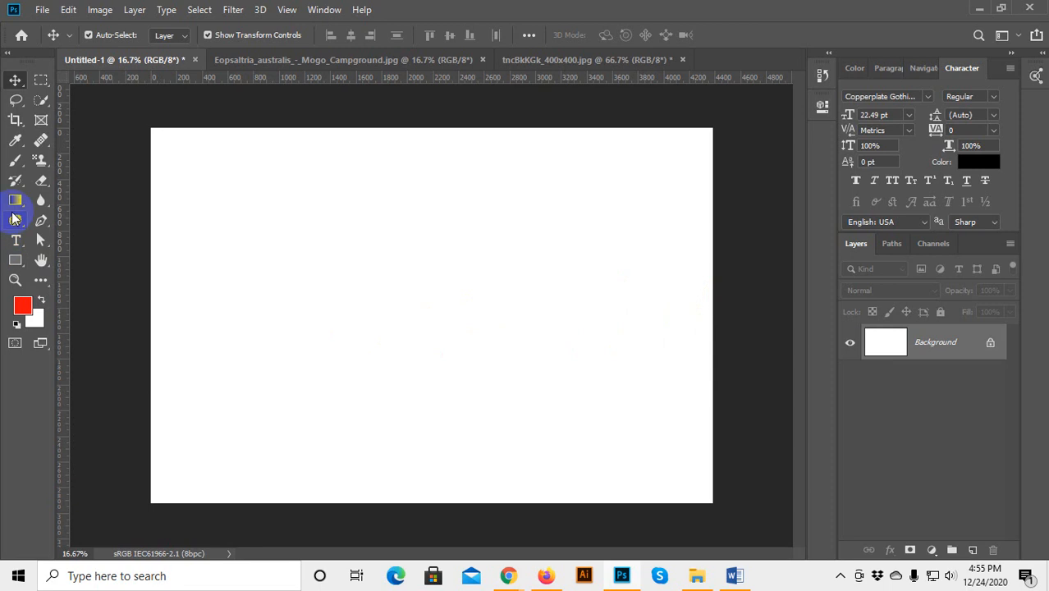
left_click(334, 12)
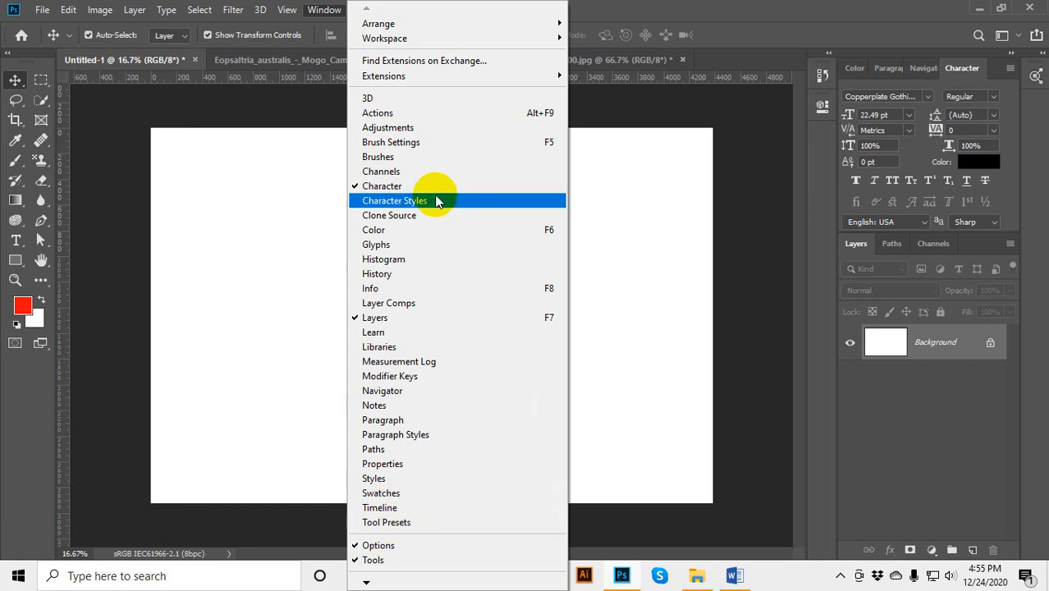
left_click(655, 304)
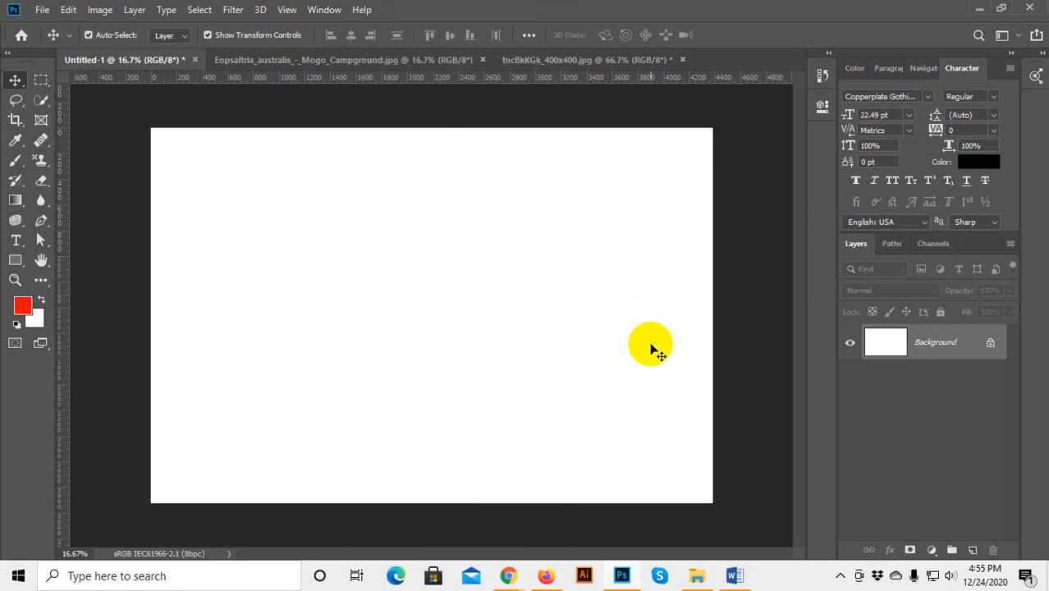
Add a new layer above the Background and fill it with a black-to-white linear gradient running from top to bottom.
left_click(972, 550)
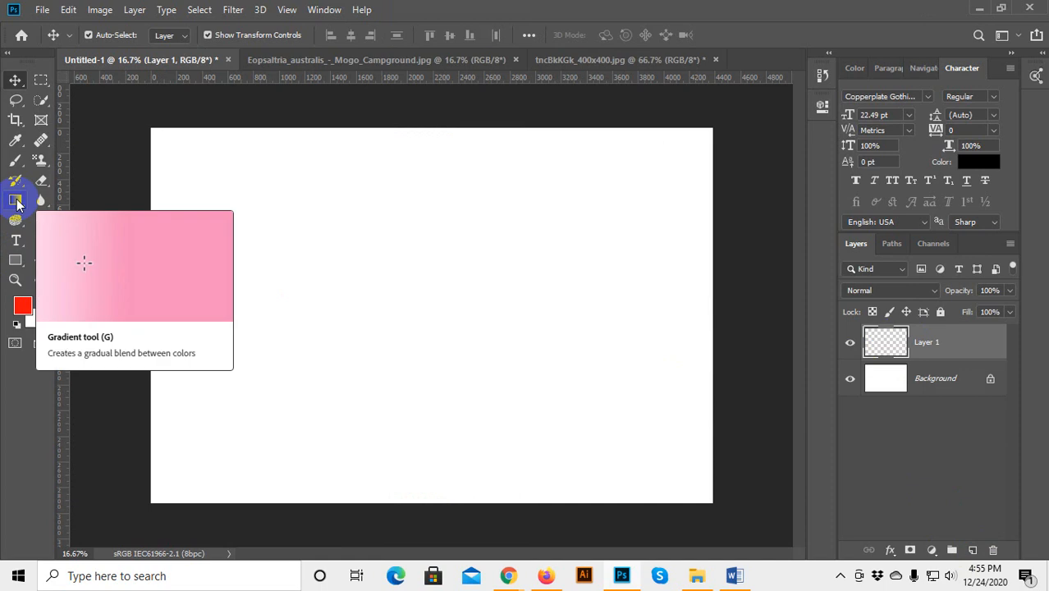
left_click(16, 201)
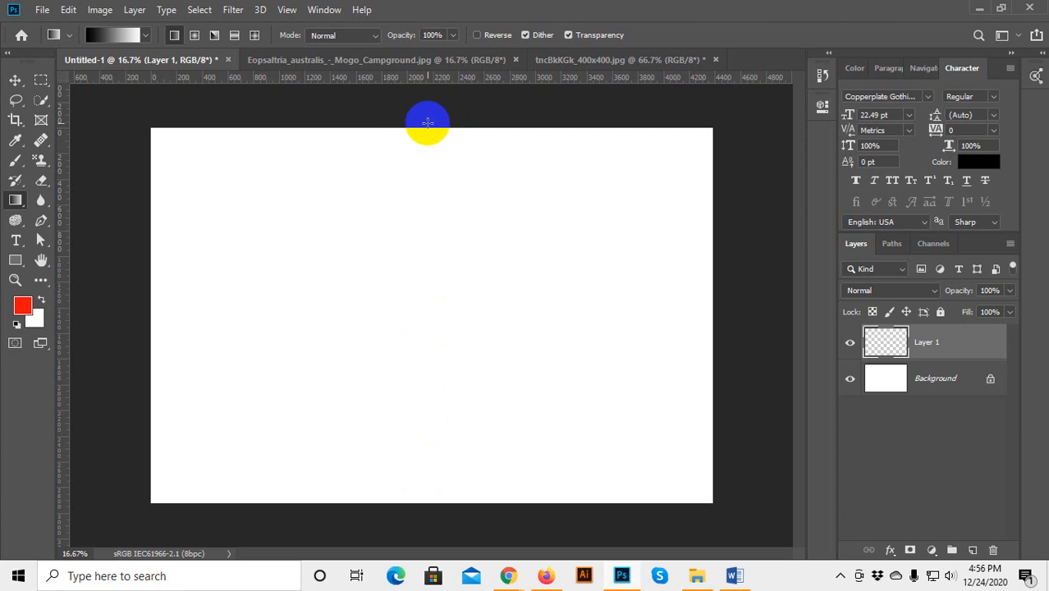
mouse_move(431, 121)
left_mouse_down()
mouse_move(426, 300)
mouse_move(445, 514)
left_mouse_up()
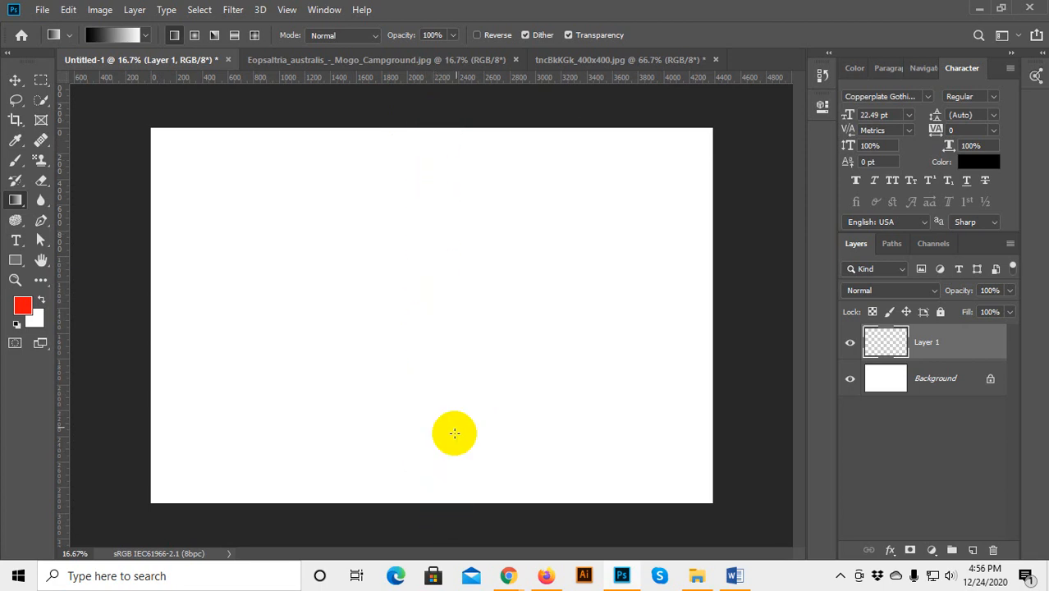
left_click(467, 159)
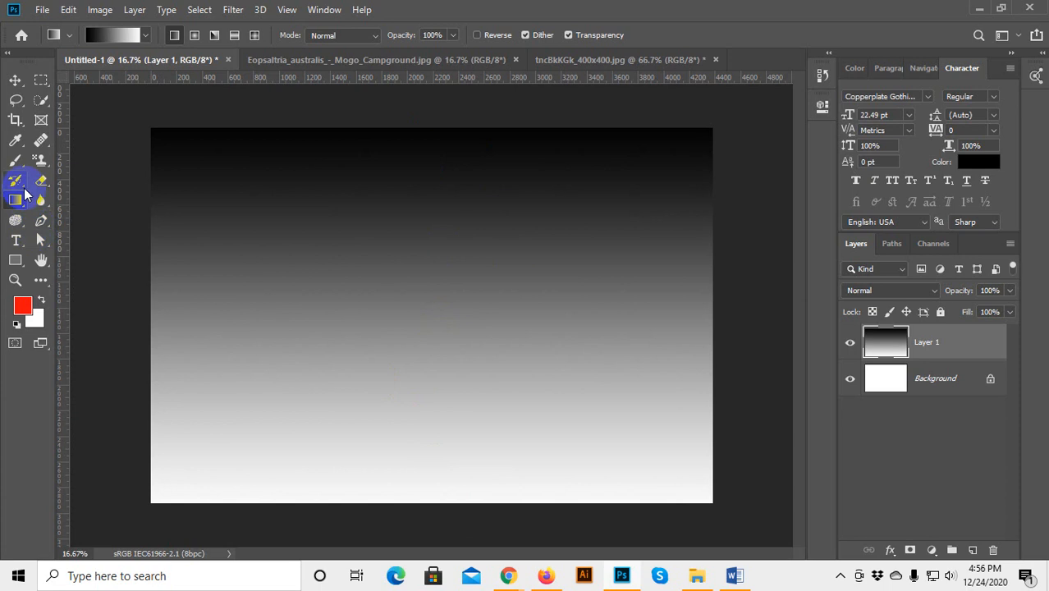
left_click_drag(350, 154, 359, 491)
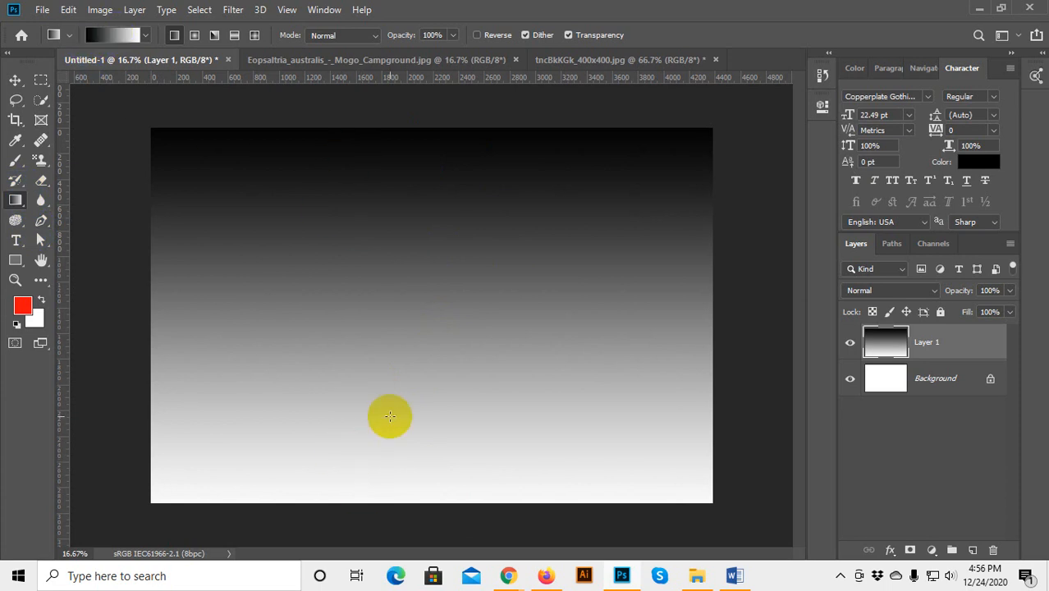
Clear the gradient from Layer 1, switch to the Move tool and keep Layer 1 selected.
key("Delete")
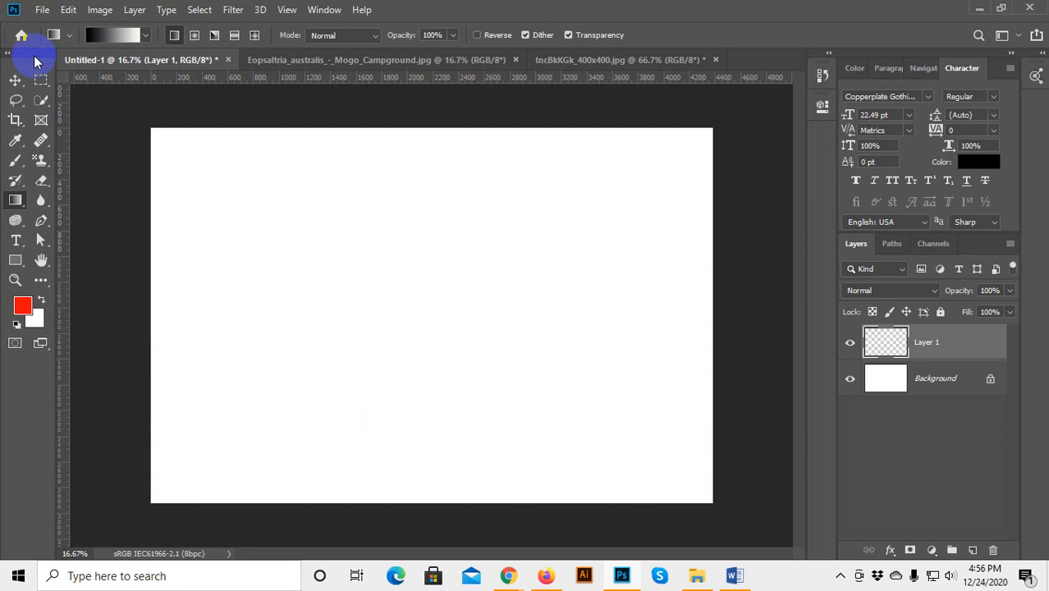
left_click(16, 79)
left_click(931, 437)
left_click(902, 338)
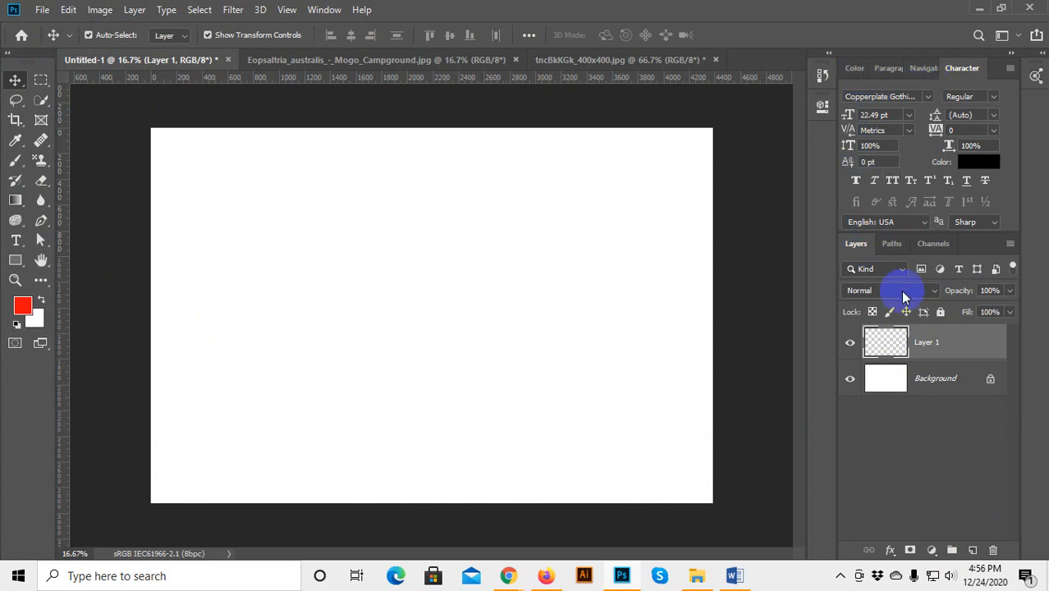
left_click(202, 353)
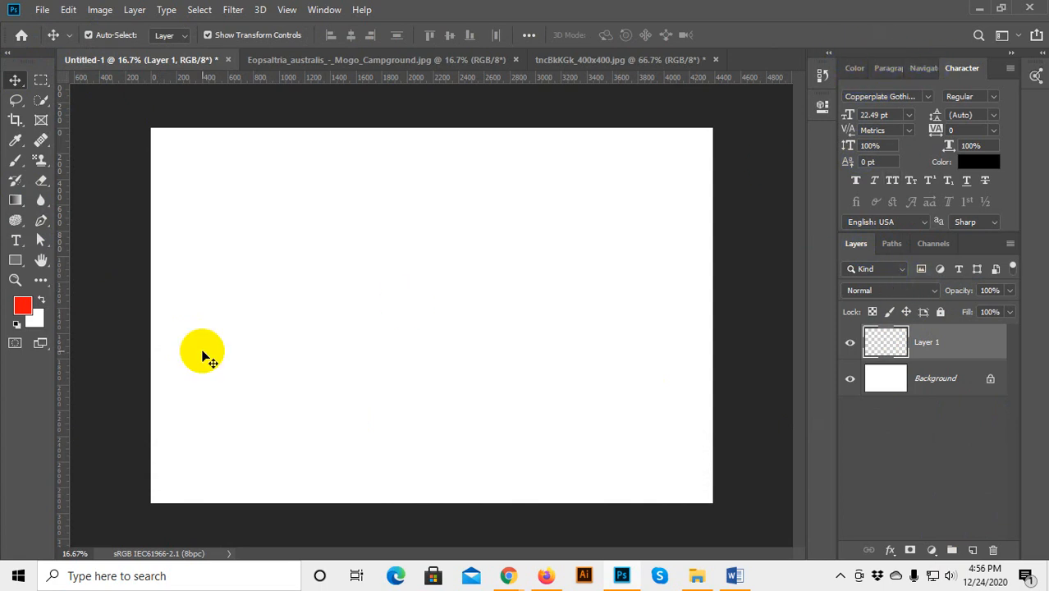
Draw black-to-white linear gradients across Layer 1 in varying directions, from straight down to diagonally across the canvas.
left_click(14, 200)
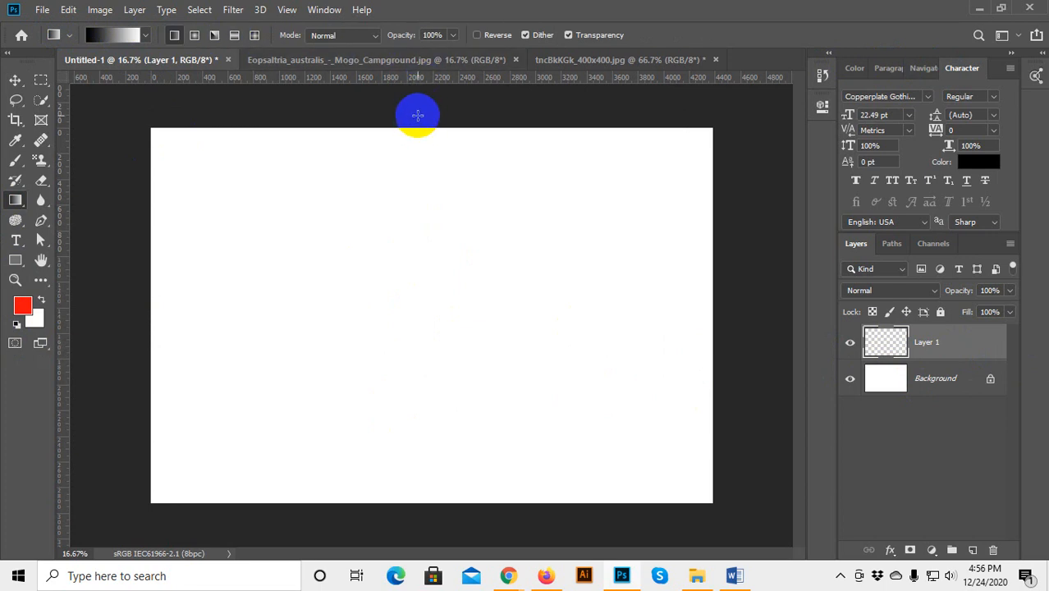
left_click_drag(418, 115, 410, 524)
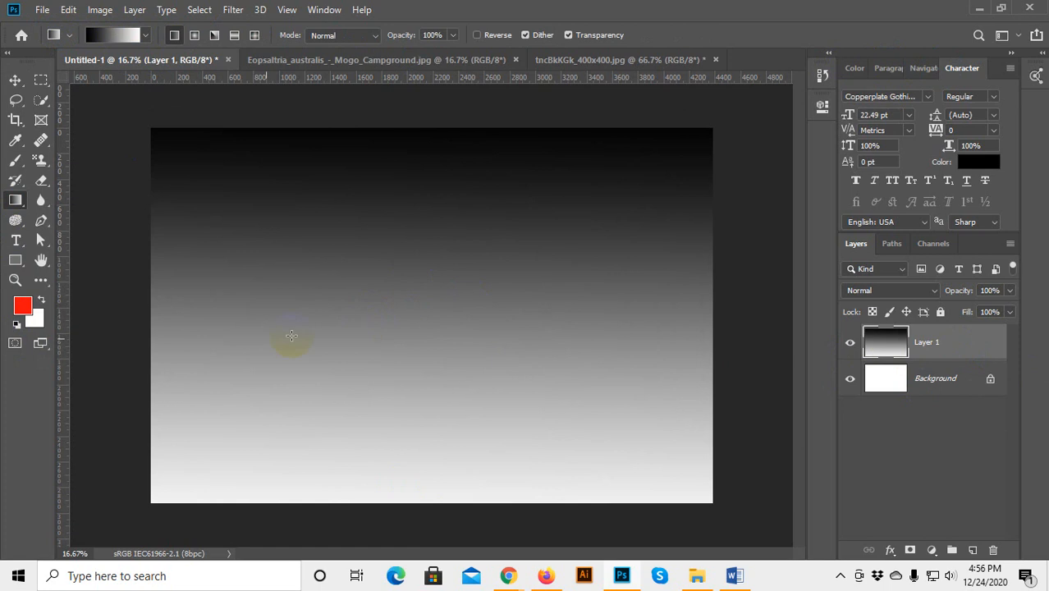
left_click_drag(108, 401, 711, 115)
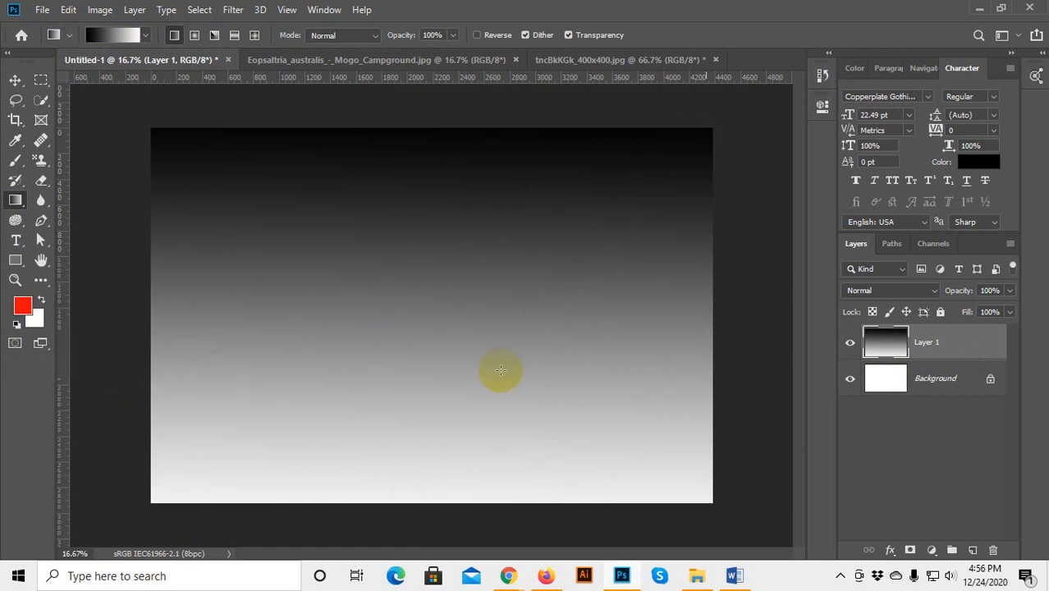
left_click_drag(740, 237, 84, 466)
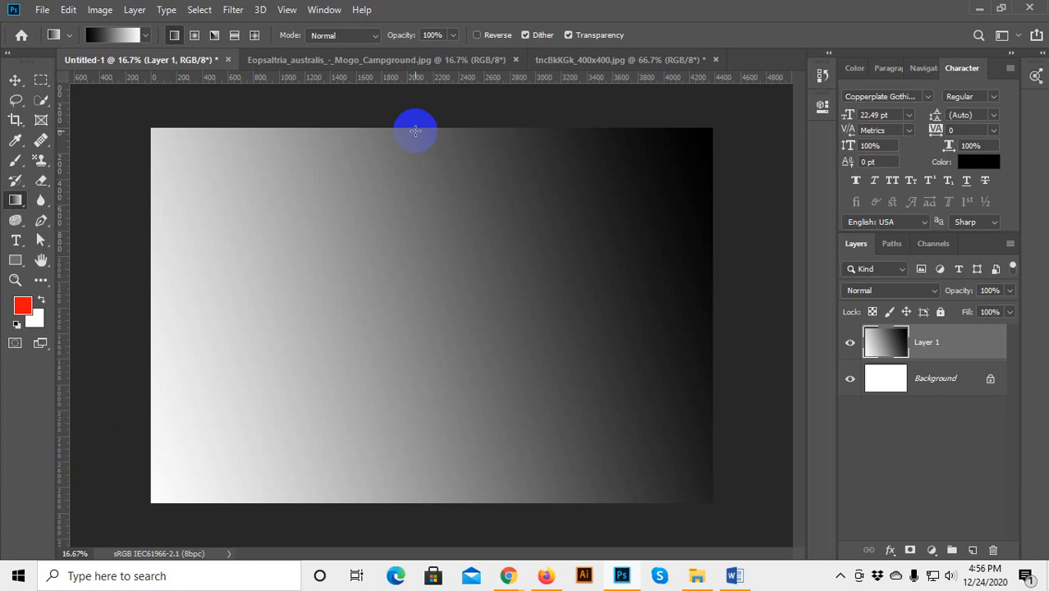
left_click_drag(415, 131, 409, 261)
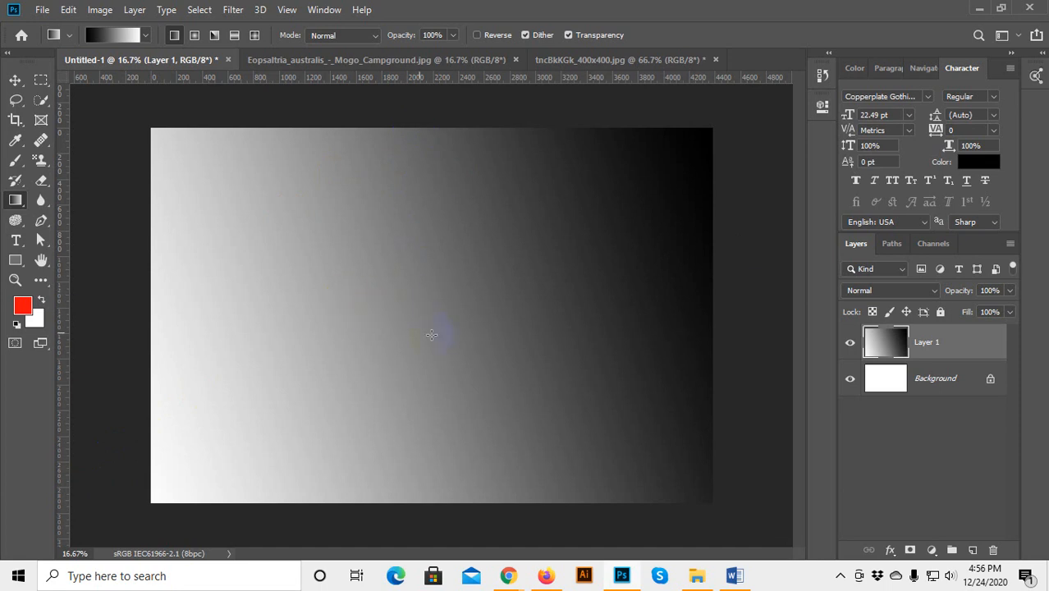
Try a blue start stop in the Gradient Editor, and settle on the Foreground to Background preset in red to white.
left_click(124, 31)
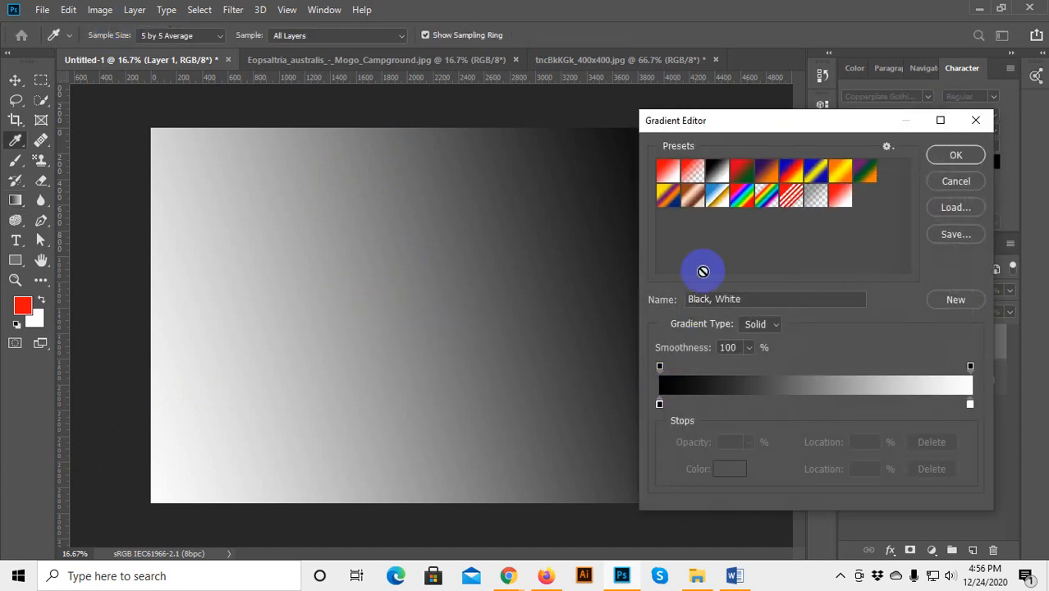
double_click(660, 404)
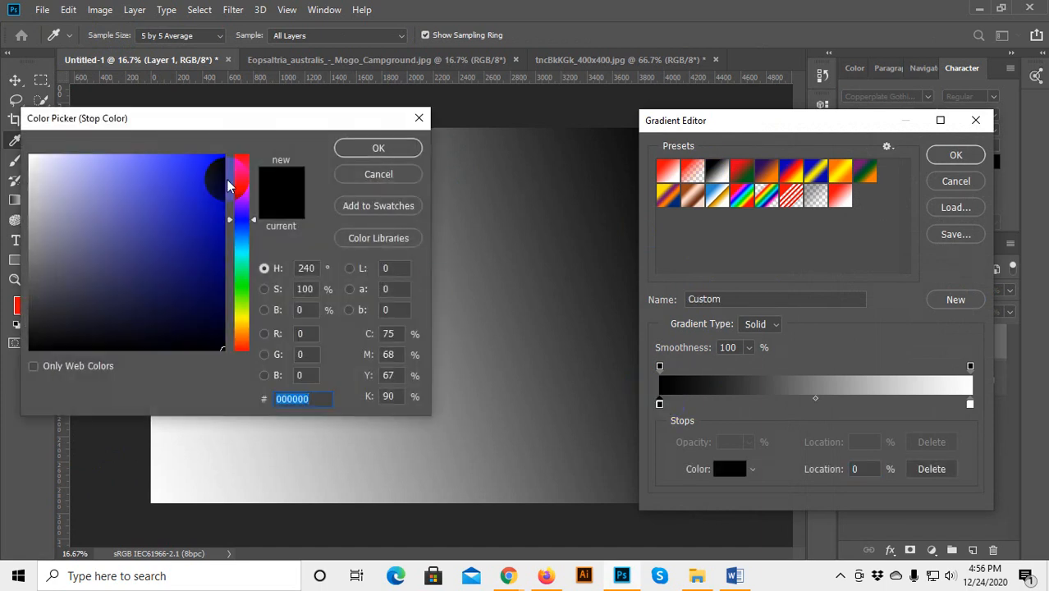
left_click(217, 168)
left_click(386, 152)
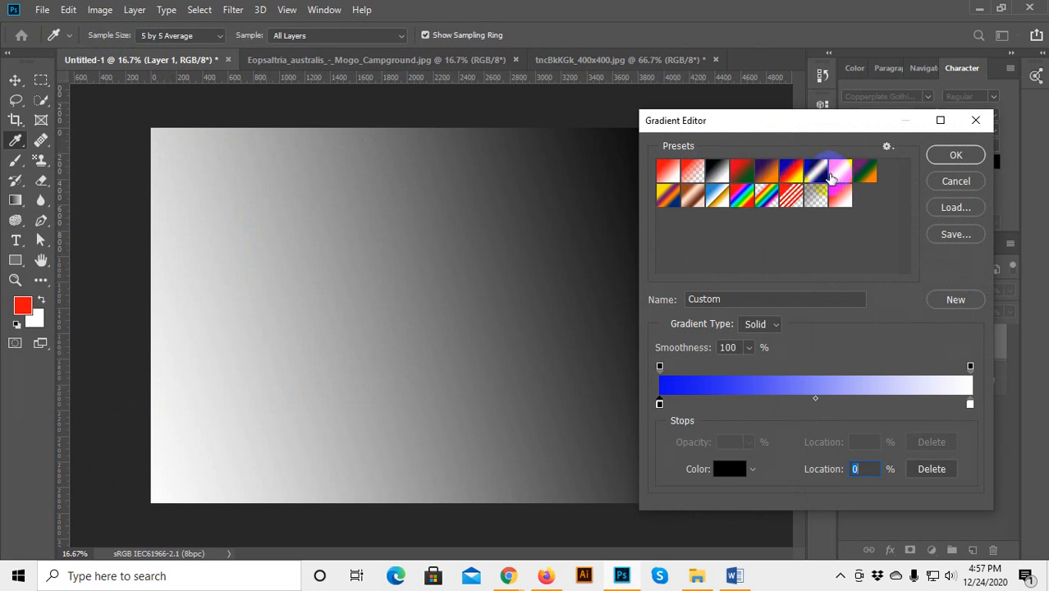
left_click(668, 170)
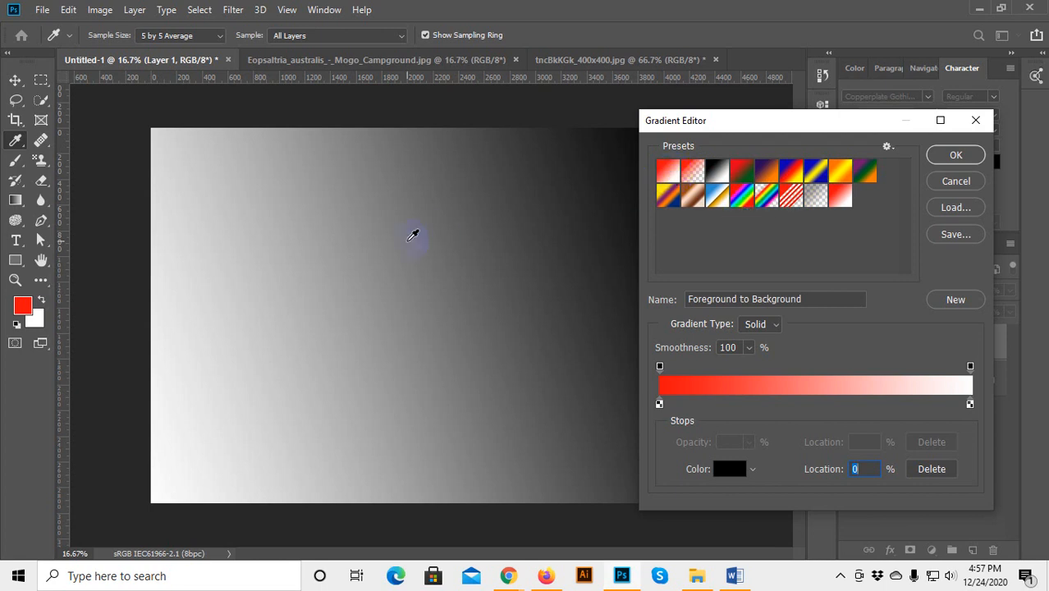
left_click(954, 156)
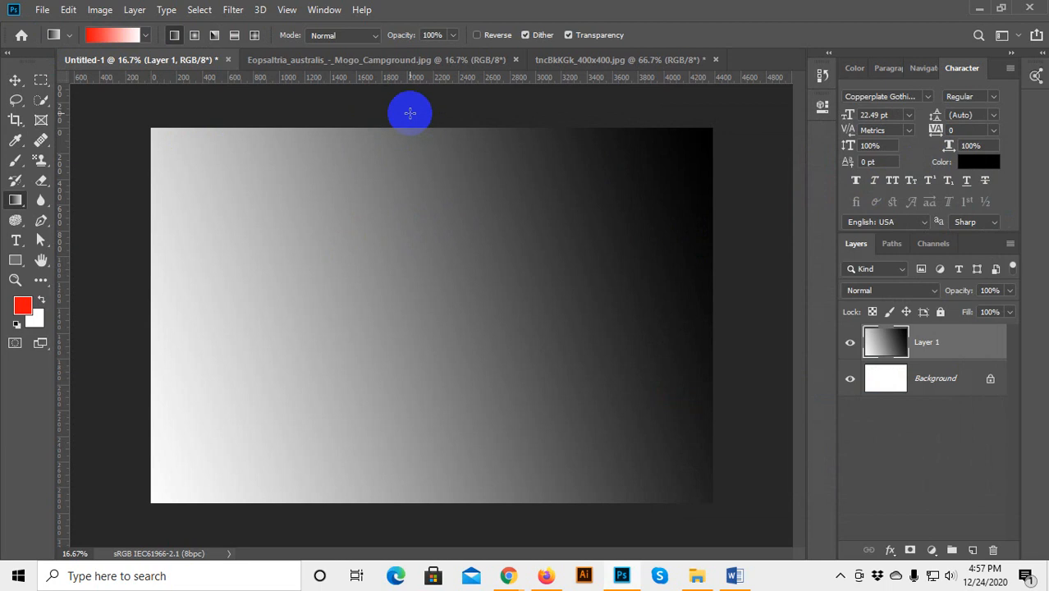
Draw a red-to-white linear gradient down Layer 1, and undo the gradients back to an empty layer.
left_click_drag(410, 114, 419, 521)
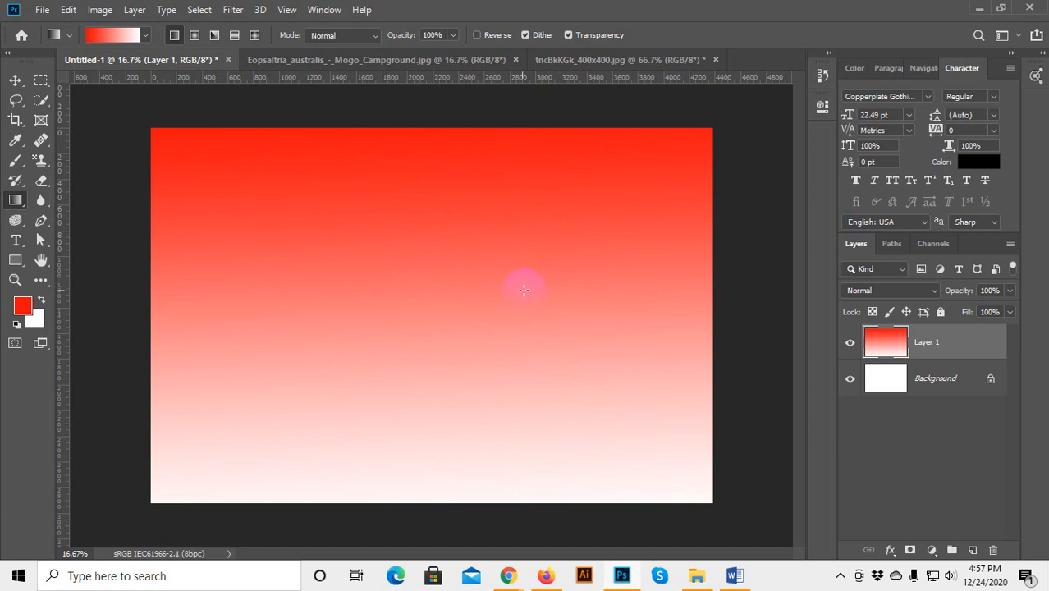
key("ctrl+alt+z")
key("ctrl+alt+z")
key("ctrl+alt+z")
key("ctrl+alt+z")
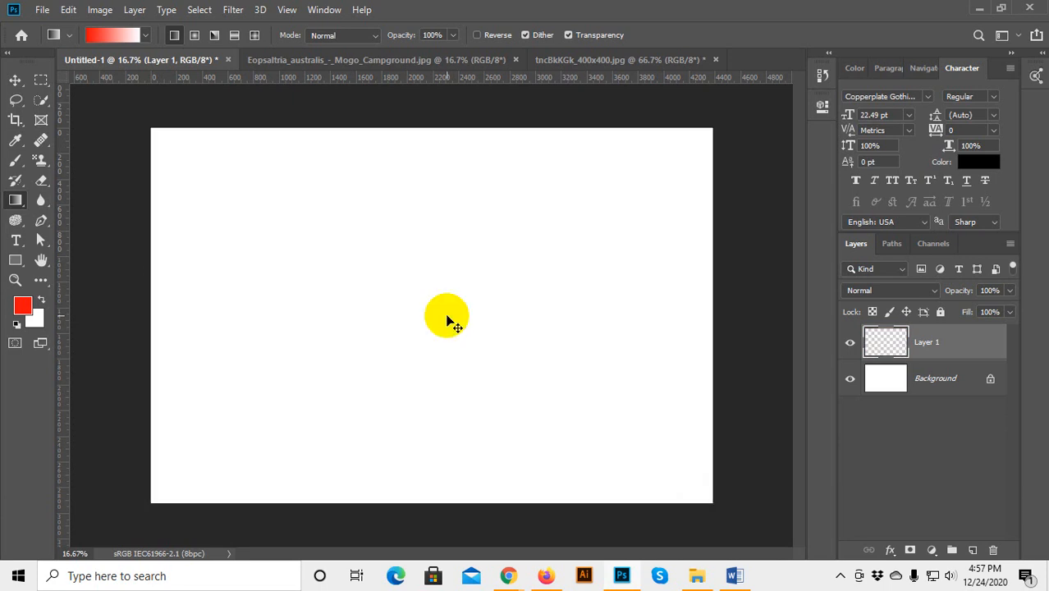
In the Eopsaltria_australis_-_Mogo_Campground.jpg document, clear the selection and duplicate the Background layer with the bird photo.
left_click(302, 61)
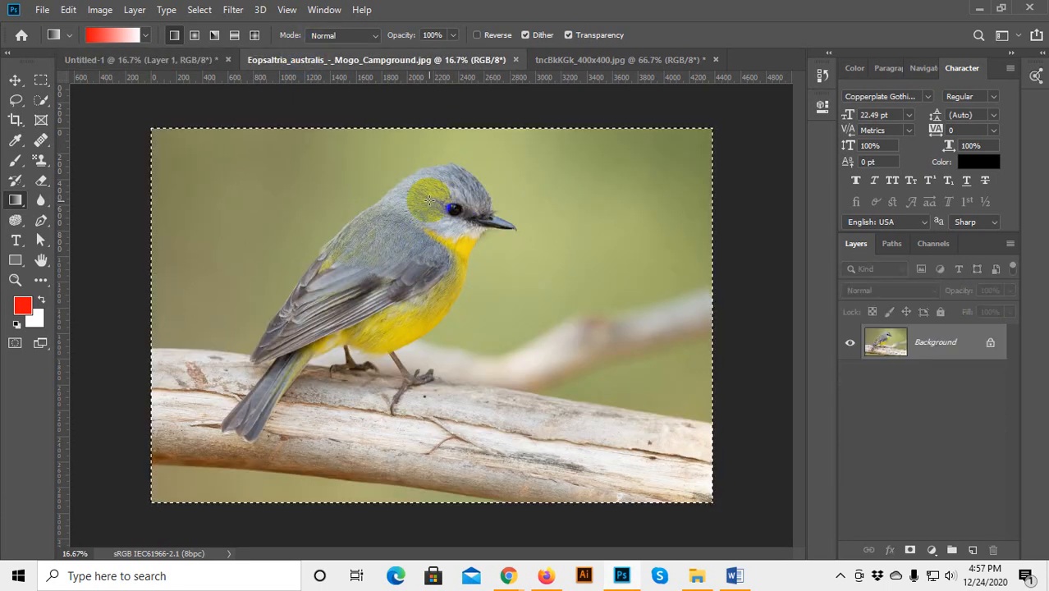
key("ctrl+d")
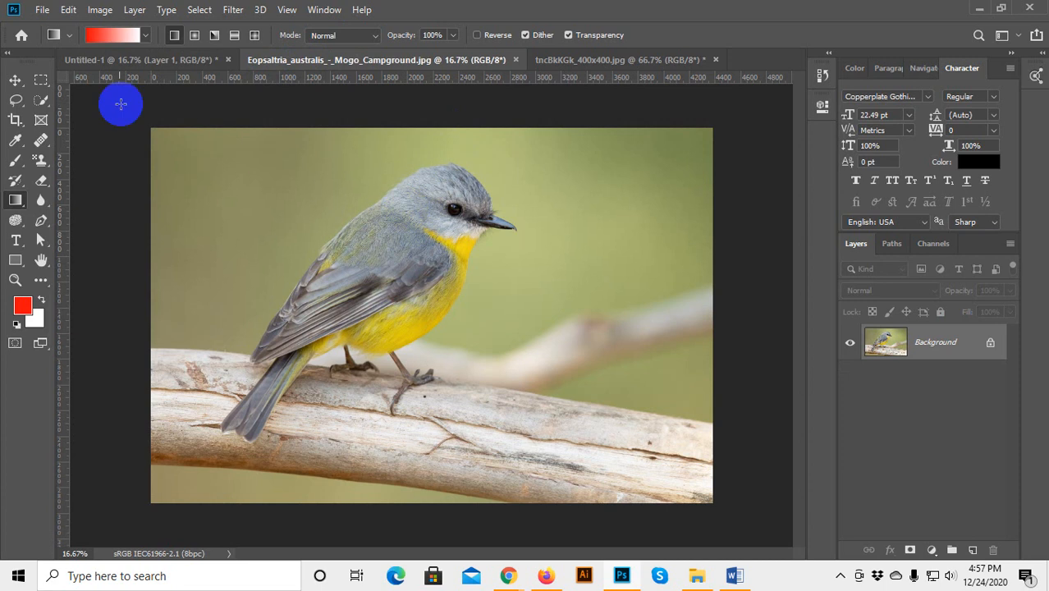
left_click(15, 79)
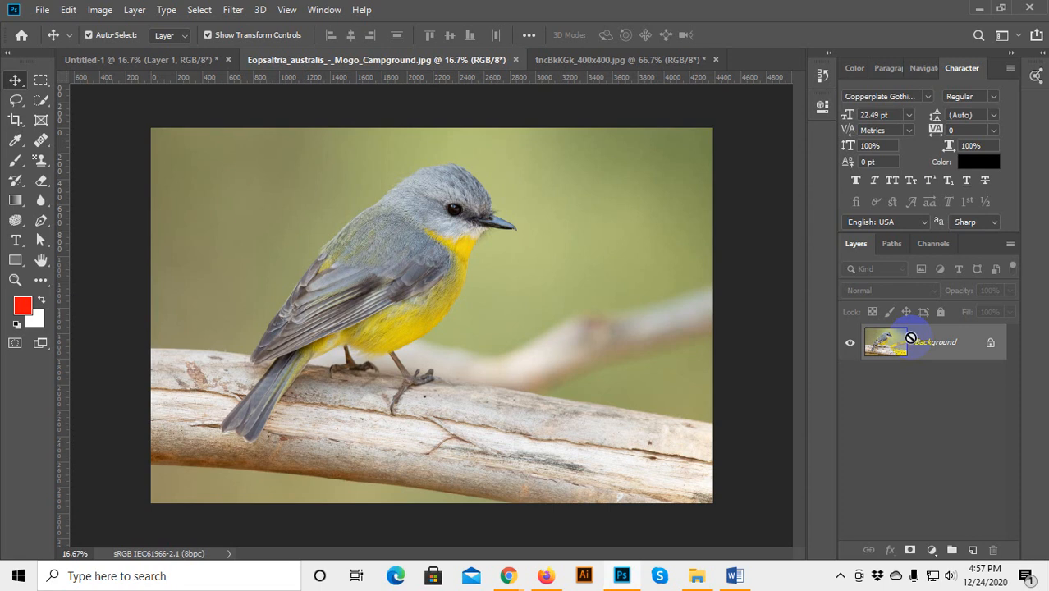
key("ctrl+j")
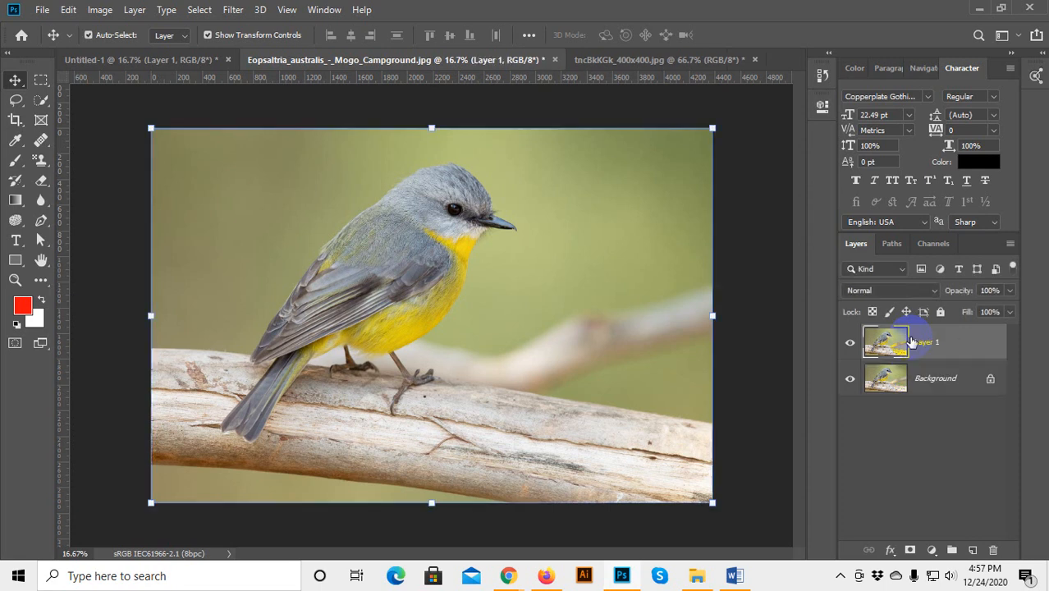
key("ctrl+e")
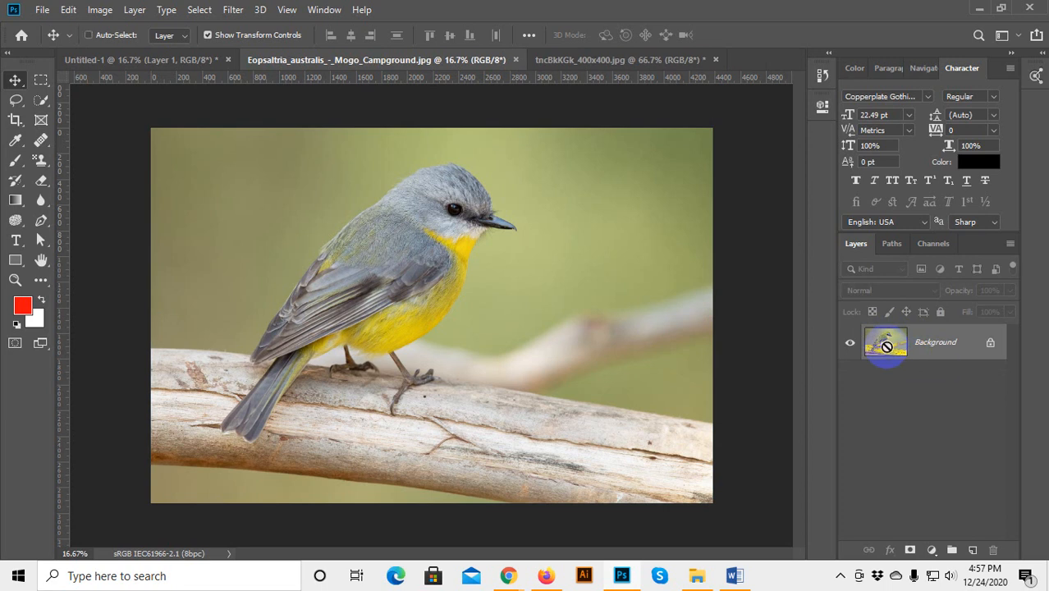
key("ctrl+j")
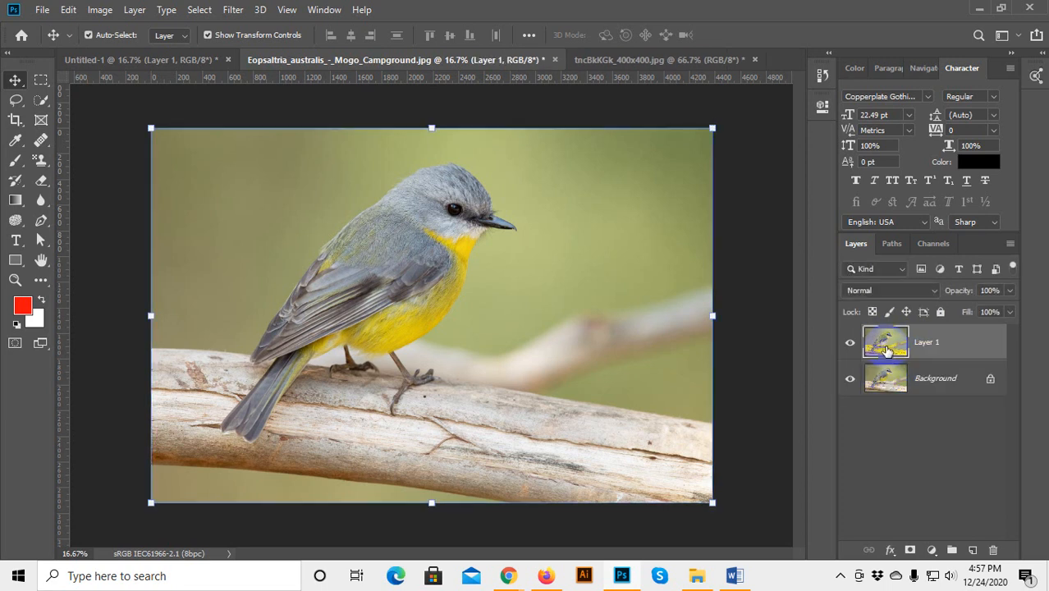
Fill Layer 1 of the bird photo from top to bottom with a linear gradient using the Foreground to Background preset.
left_click(16, 201)
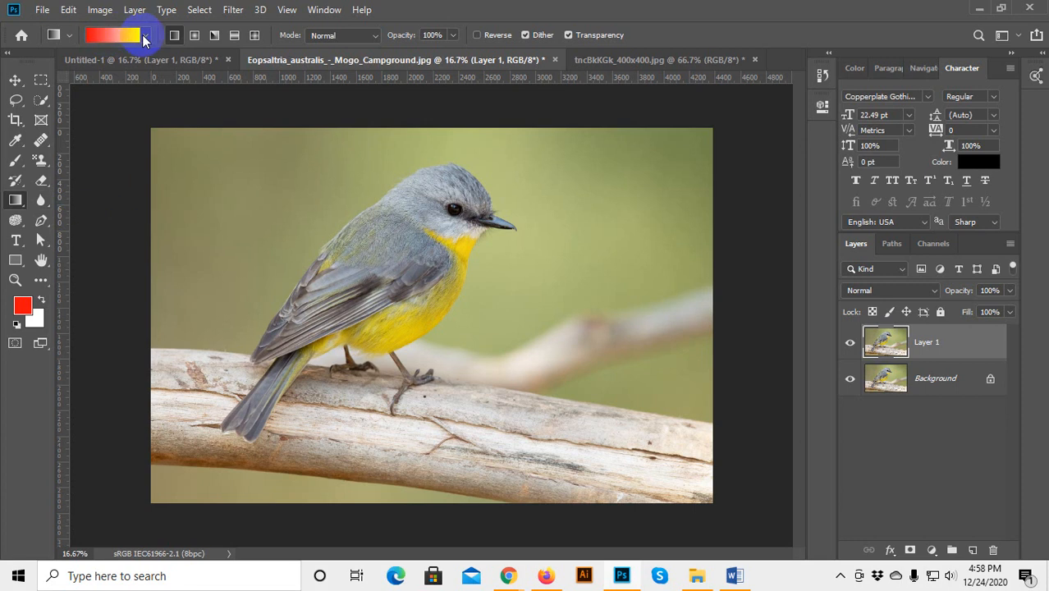
left_click(144, 35)
left_click(38, 64)
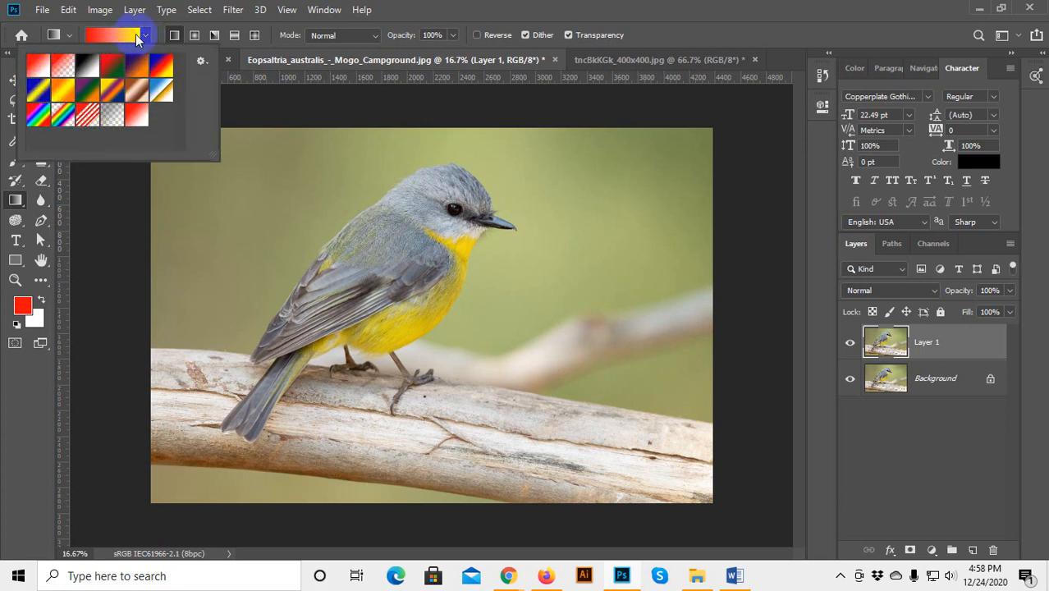
left_click(144, 35)
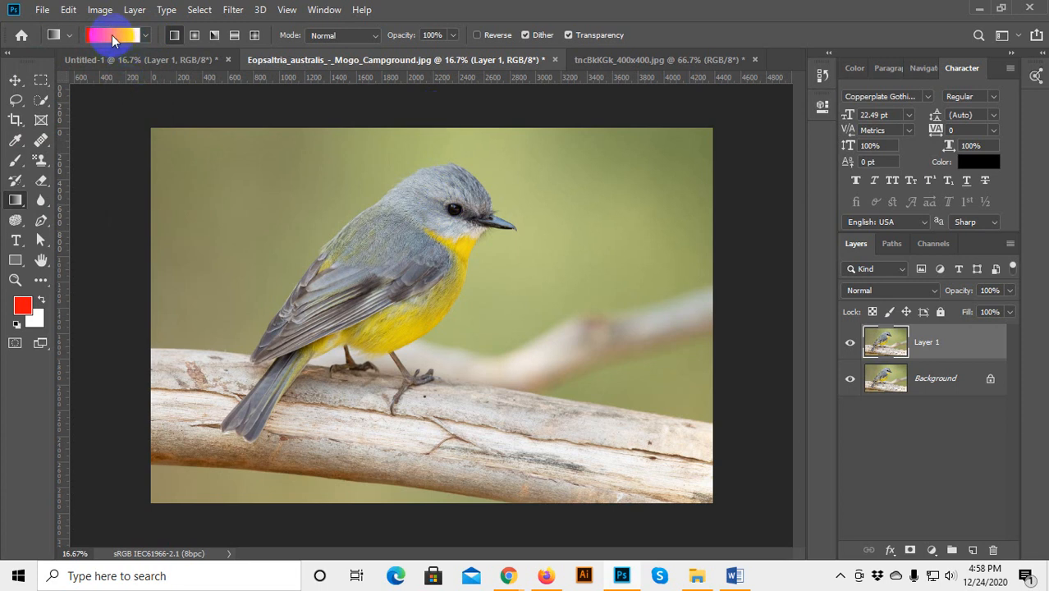
left_click(112, 35)
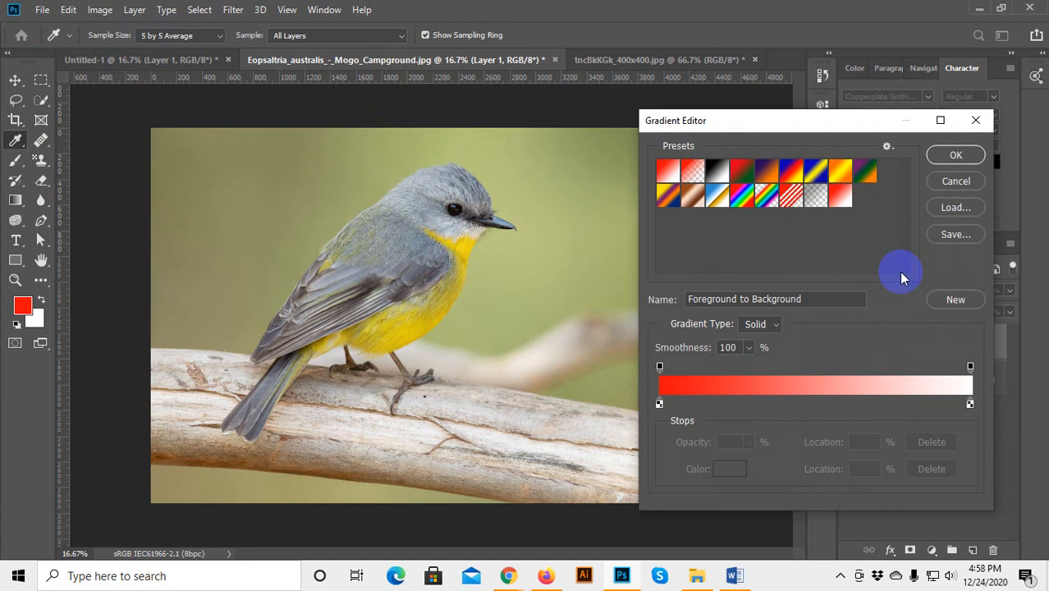
left_click(954, 155)
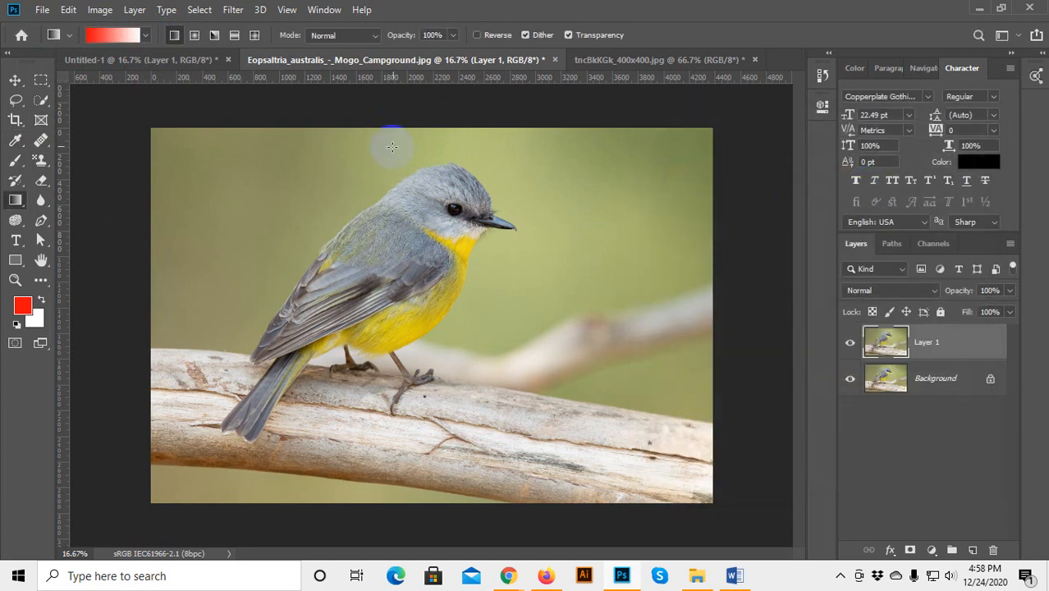
left_click_drag(407, 111, 446, 512)
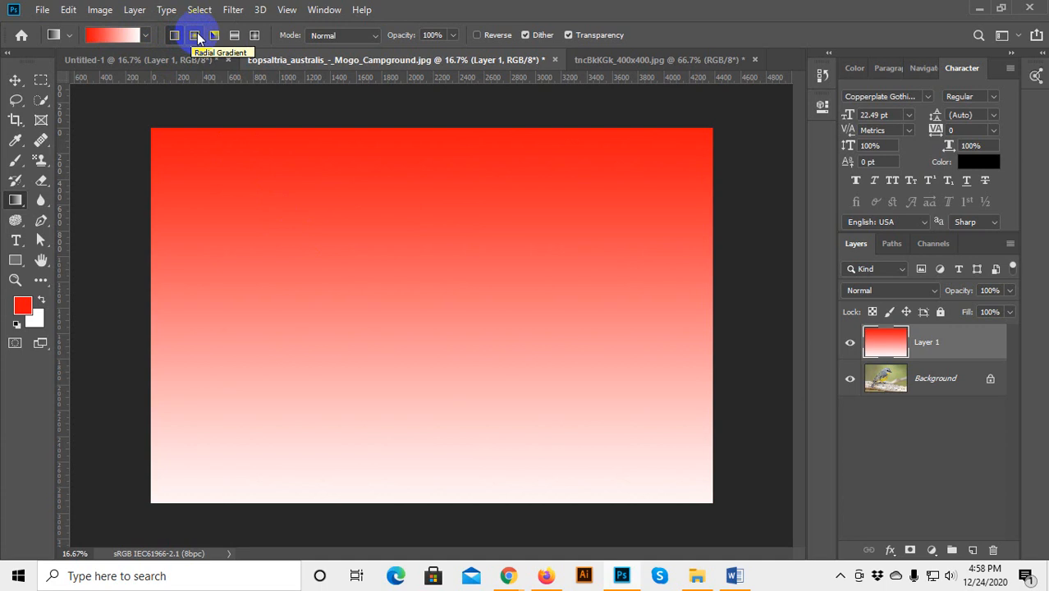
Change the gradient style to Radial and draw a red-to-white radial gradient downward from above the upper edge of Layer 1.
left_click(255, 36)
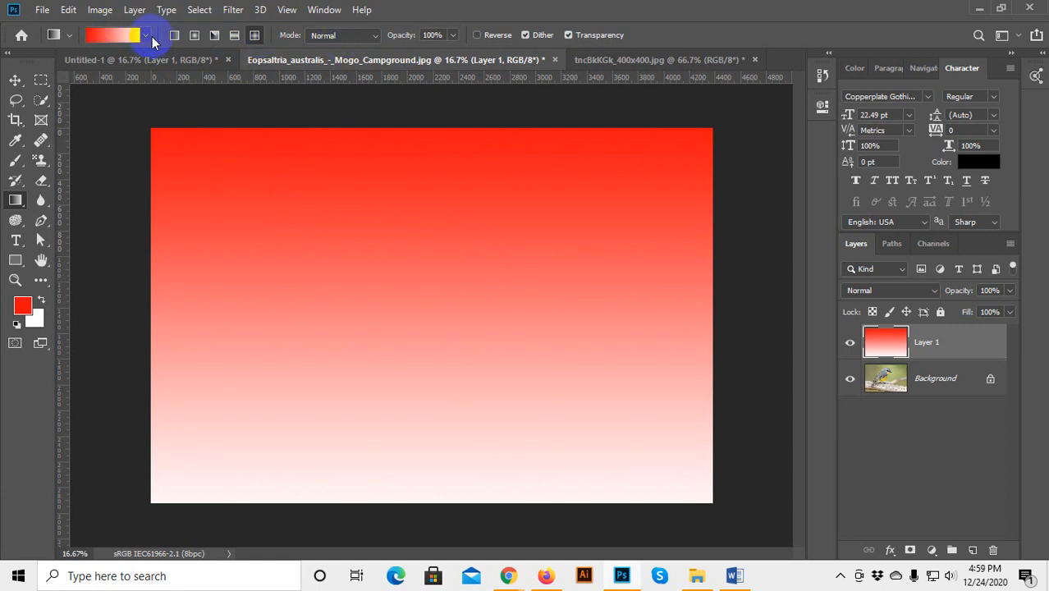
left_click(194, 35)
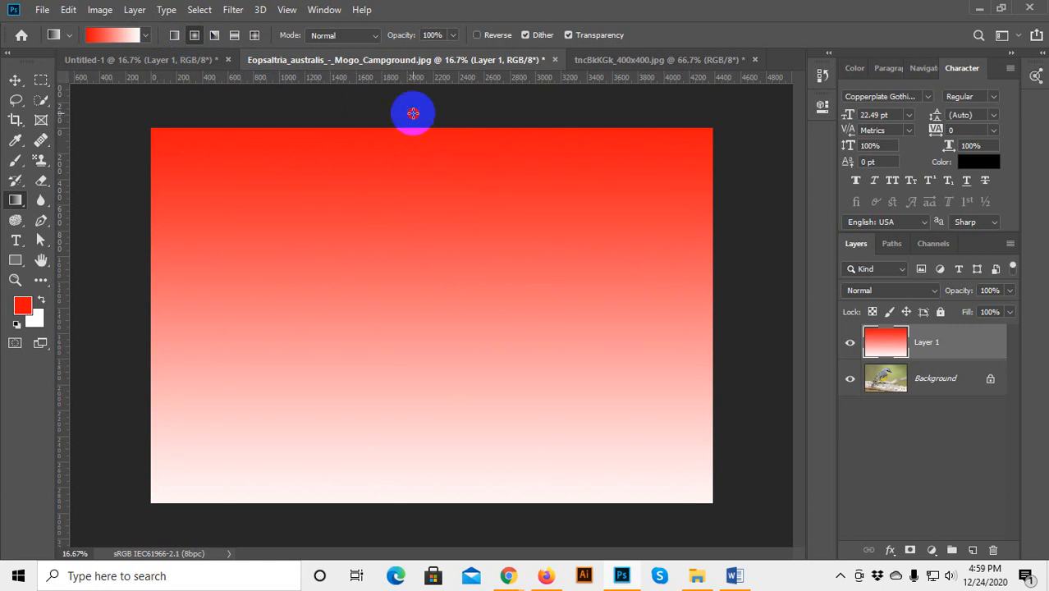
left_click_drag(413, 113, 462, 431)
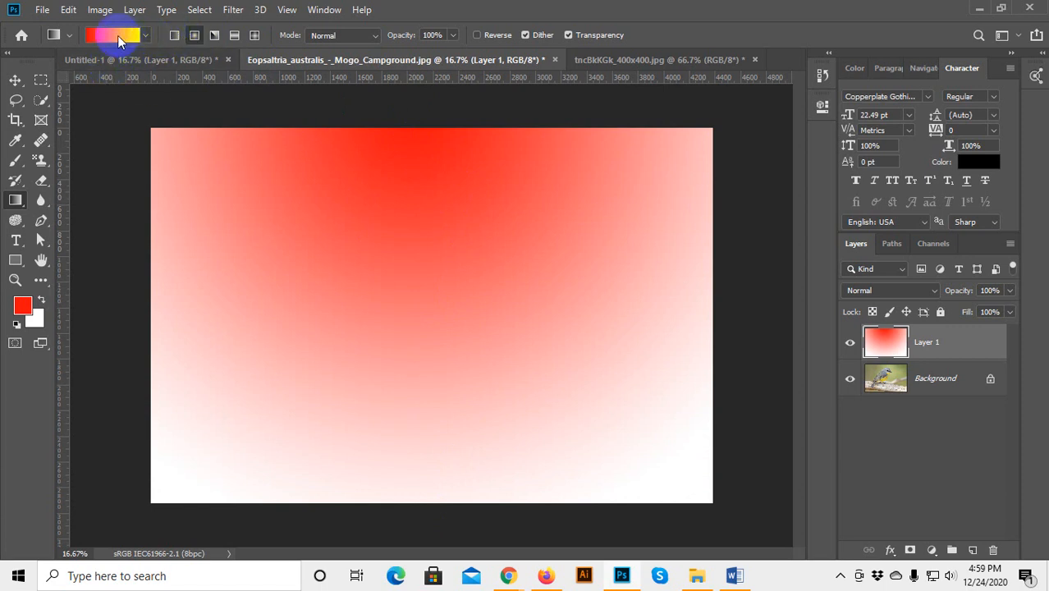
left_click(115, 36)
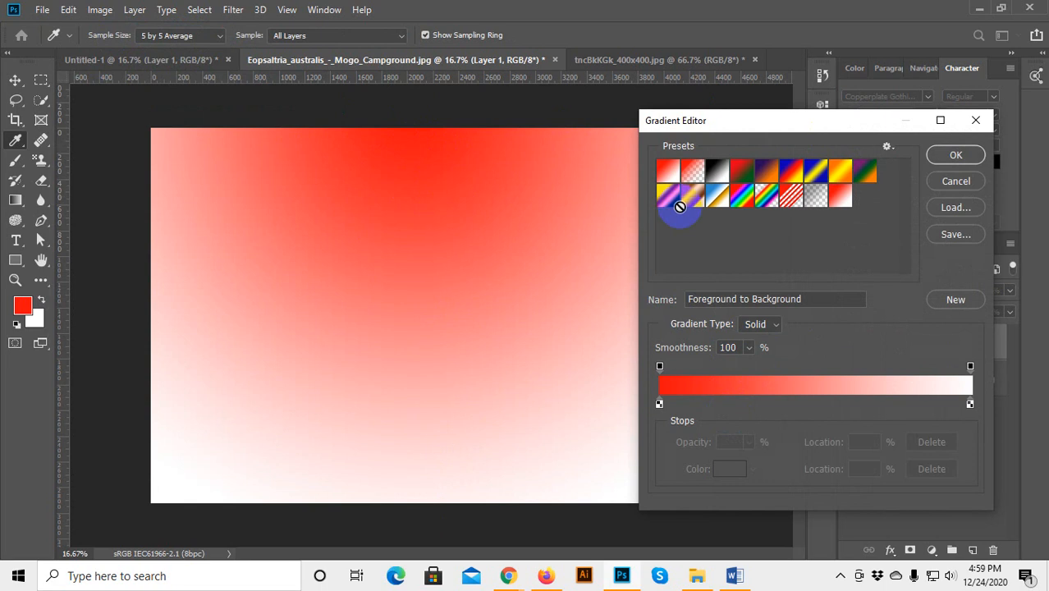
left_click(957, 156)
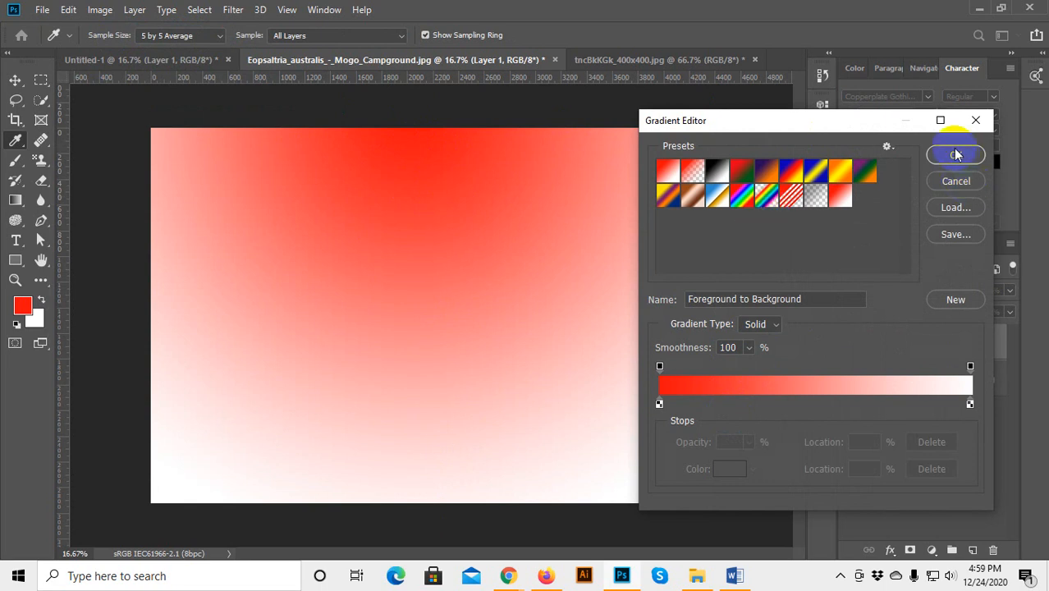
left_click(957, 156)
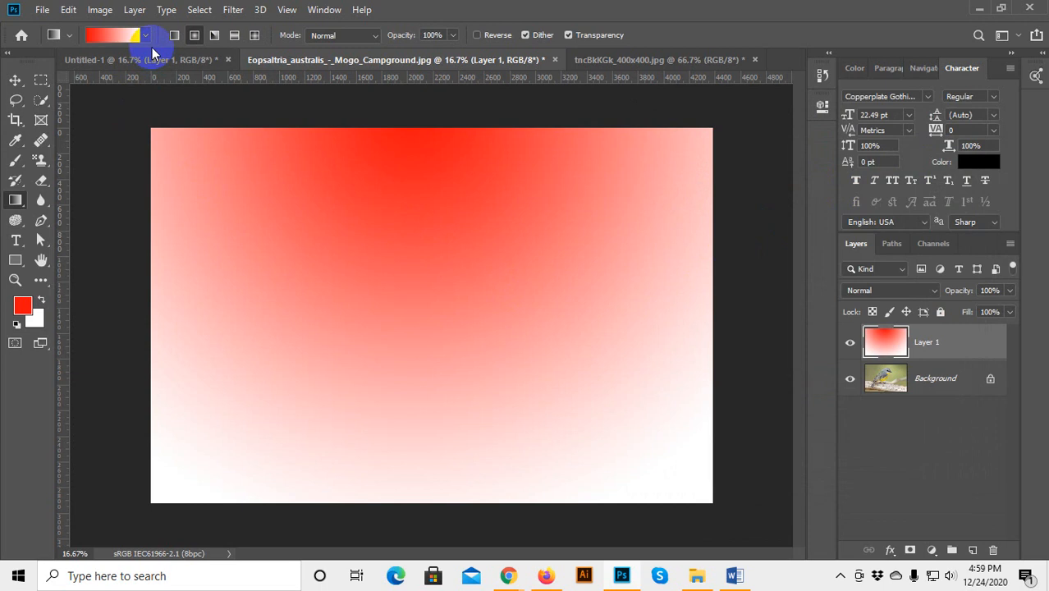
Undo the radial and linear gradients on Layer 1 to restore the bird photo.
left_click(15, 79)
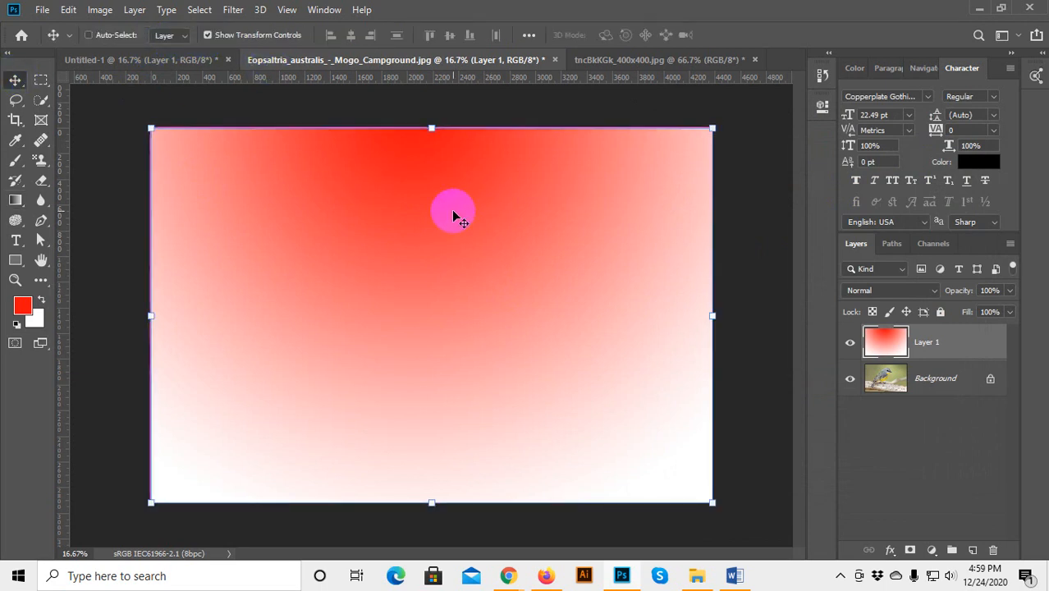
key("ctrl+z")
key("ctrl+z")
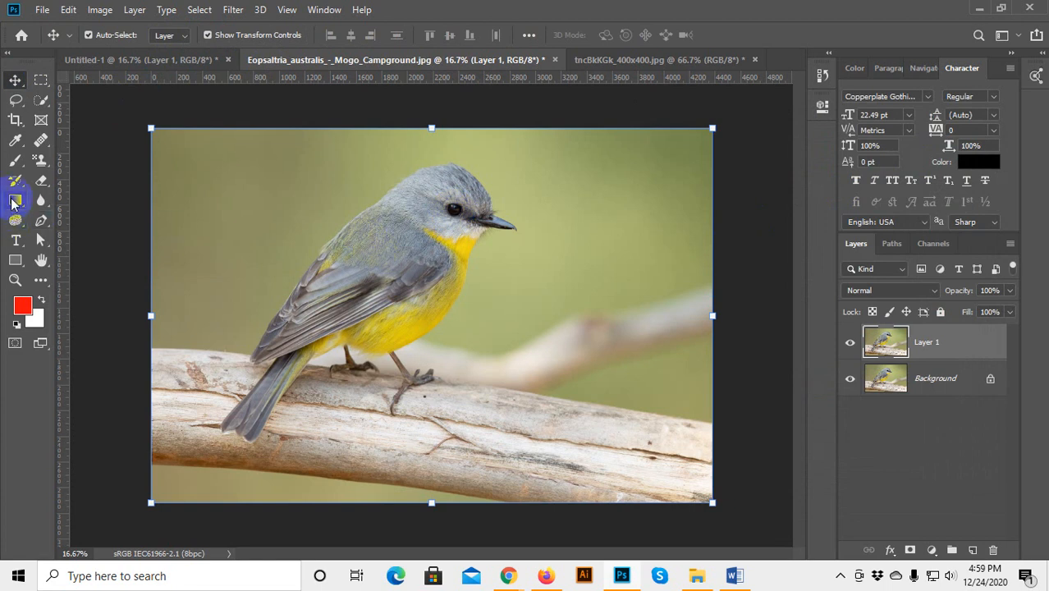
Redraw the radial gradient on Layer 1 from above the canvas's upper edge to just past its lower edge.
left_click(15, 200)
left_click_drag(393, 107, 402, 520)
left_click_drag(410, 131, 410, 131)
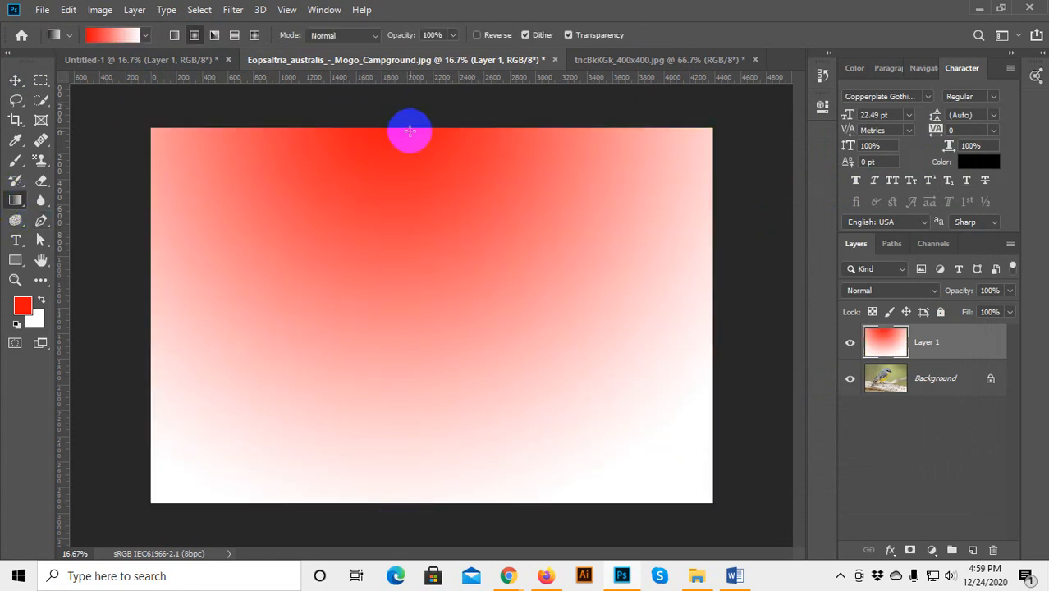
Switch to the Linear gradient style and draw red-to-white gradients across Layer 1 in varying directions, ending with an upward one.
left_click(175, 36)
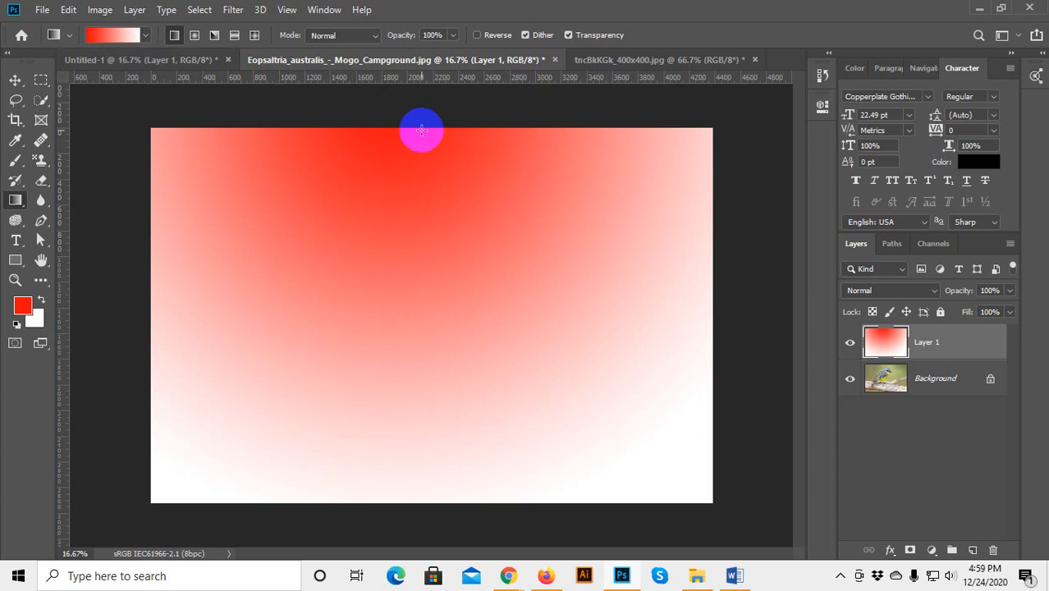
left_click_drag(440, 110, 459, 511)
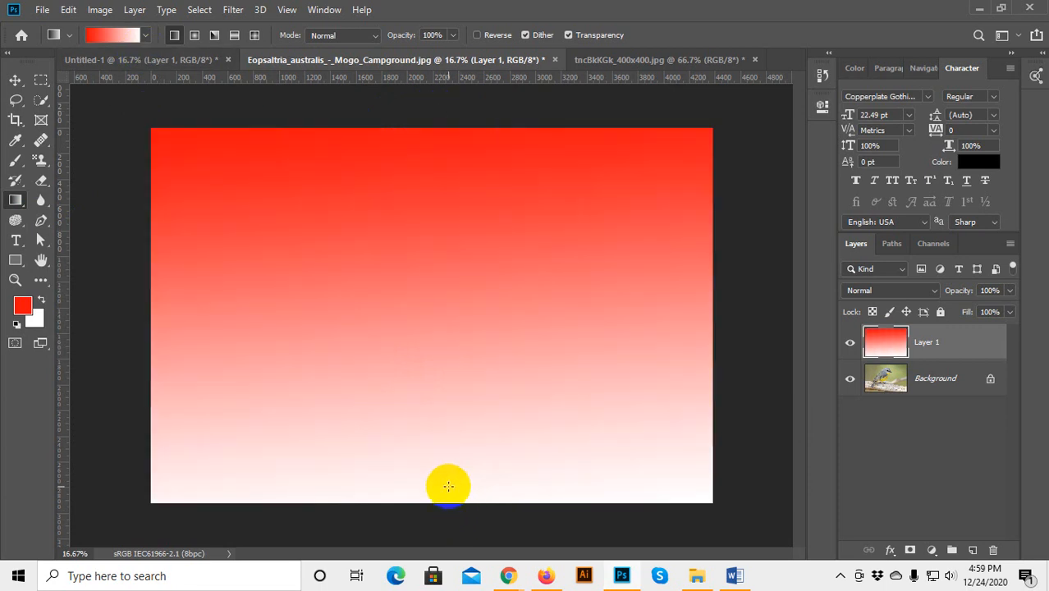
left_click_drag(735, 394, 88, 273)
left_click_drag(505, 260, 676, 198)
left_click_drag(556, 206, 289, 327)
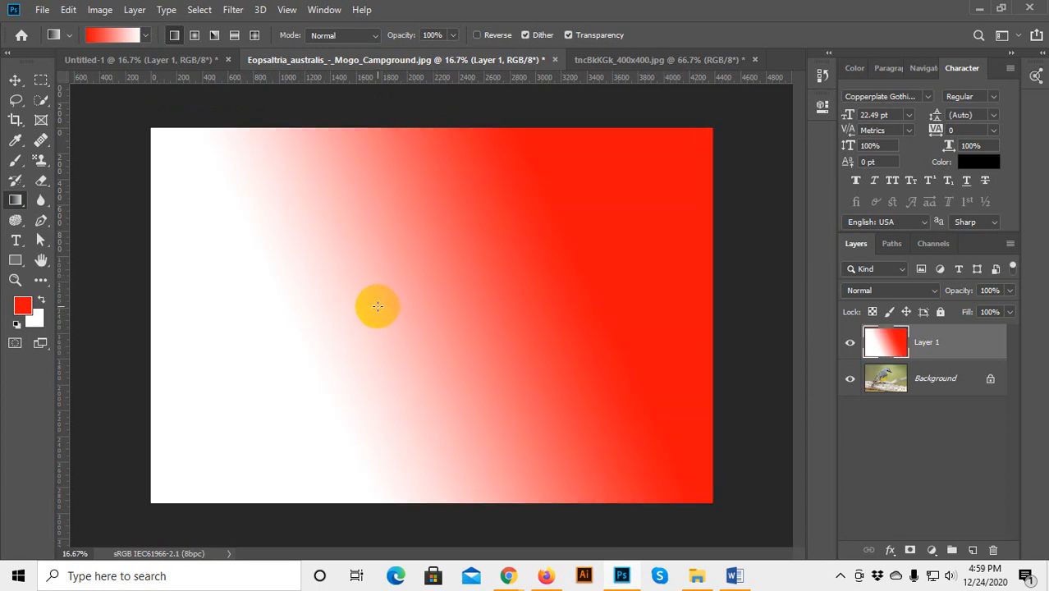
left_click_drag(376, 304, 420, 109)
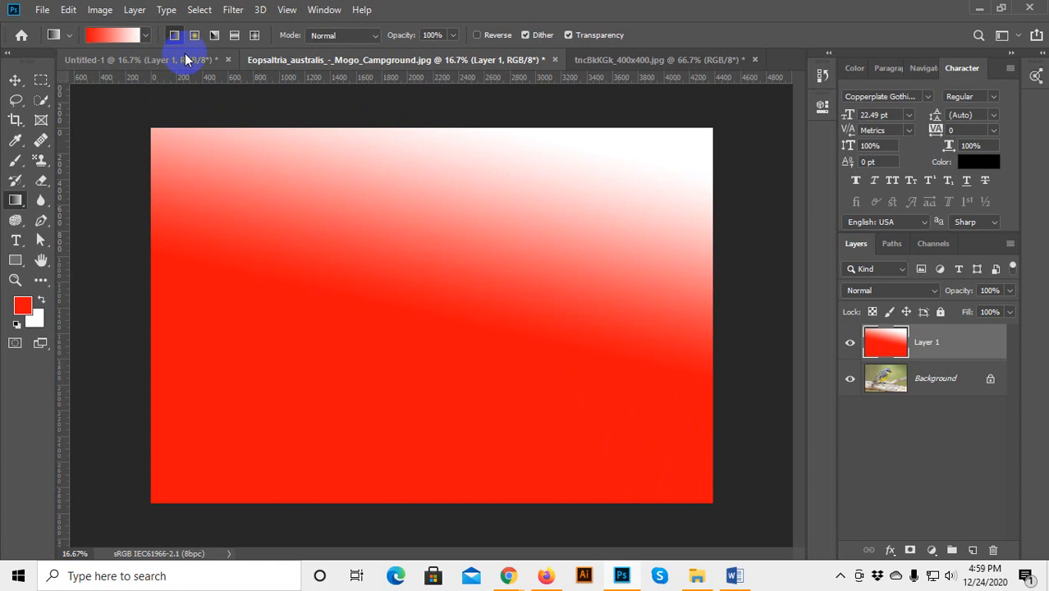
Draw a red-to-white radial gradient from near the middle of Layer 1 out towards its upper-right corner, keeping the Gradient tool active.
left_click(194, 34)
left_click_drag(411, 308, 681, 223)
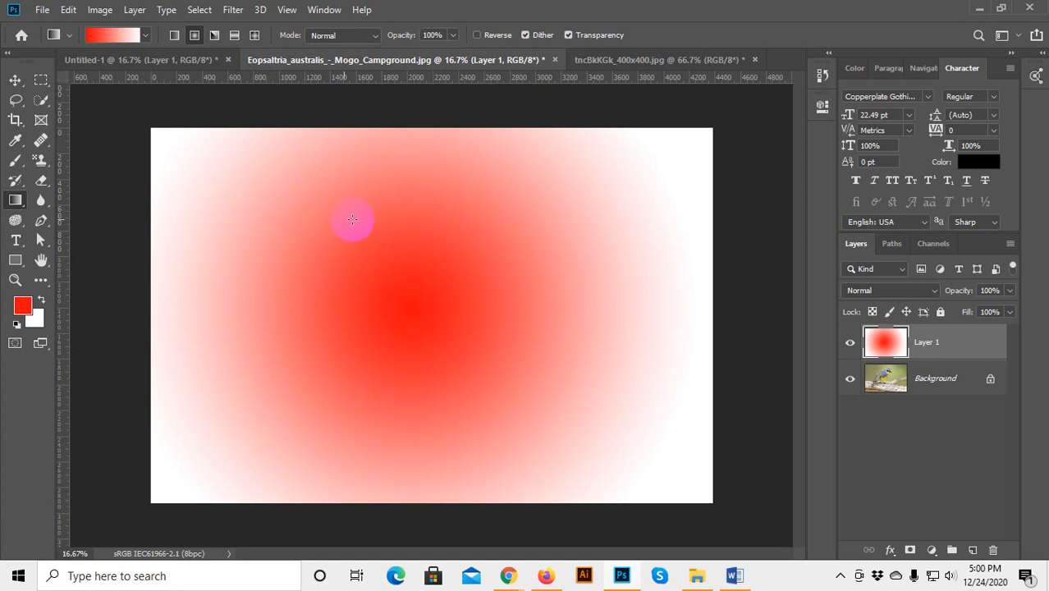
left_click(15, 81)
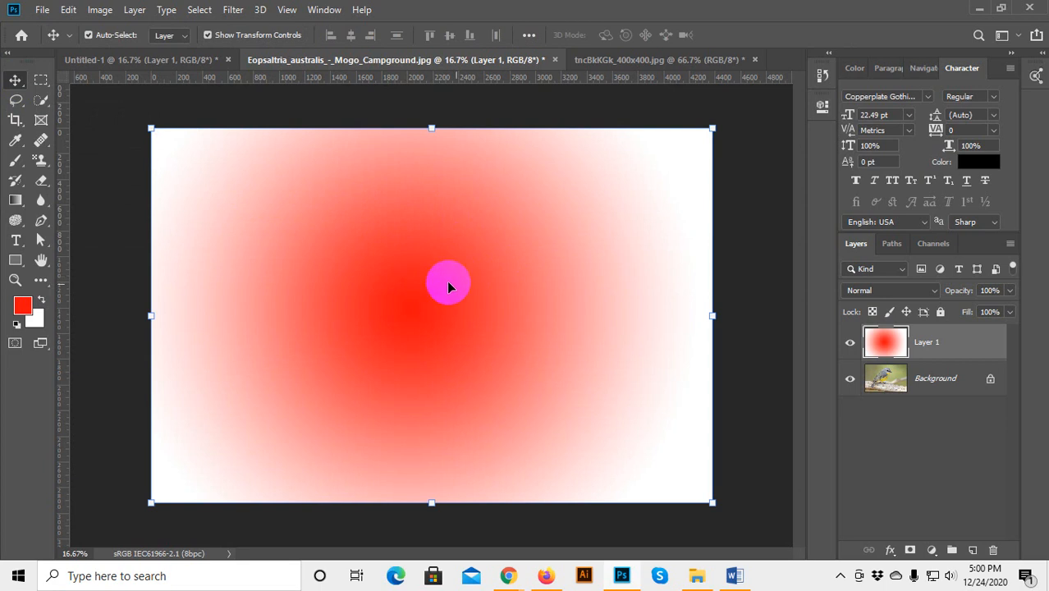
left_click(15, 202)
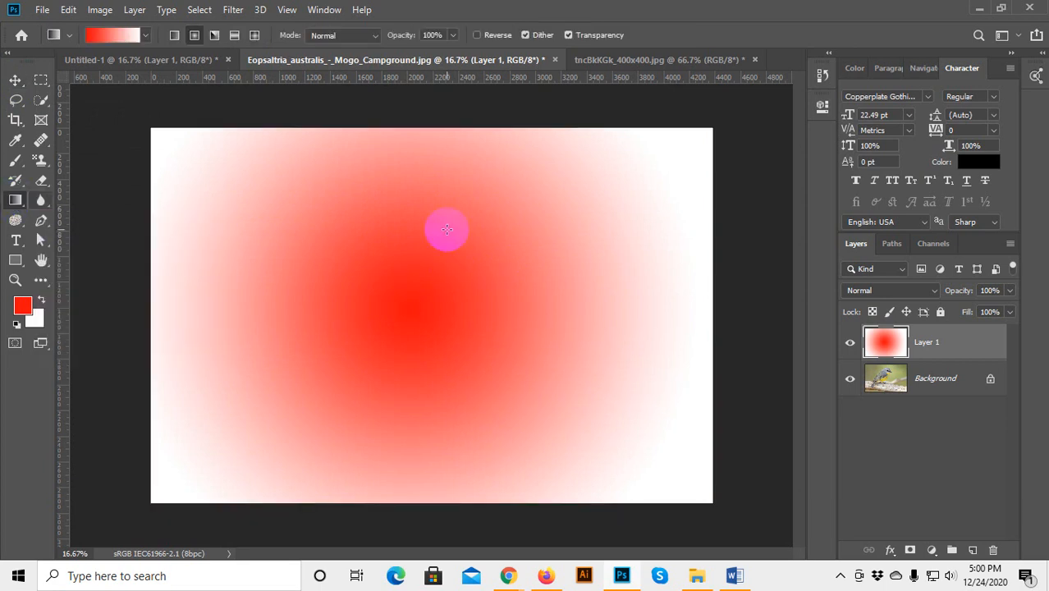
Inspect the start and end colour stops of the red-to-white gradient in the Gradient Editor and accept the gradient.
left_click(121, 37)
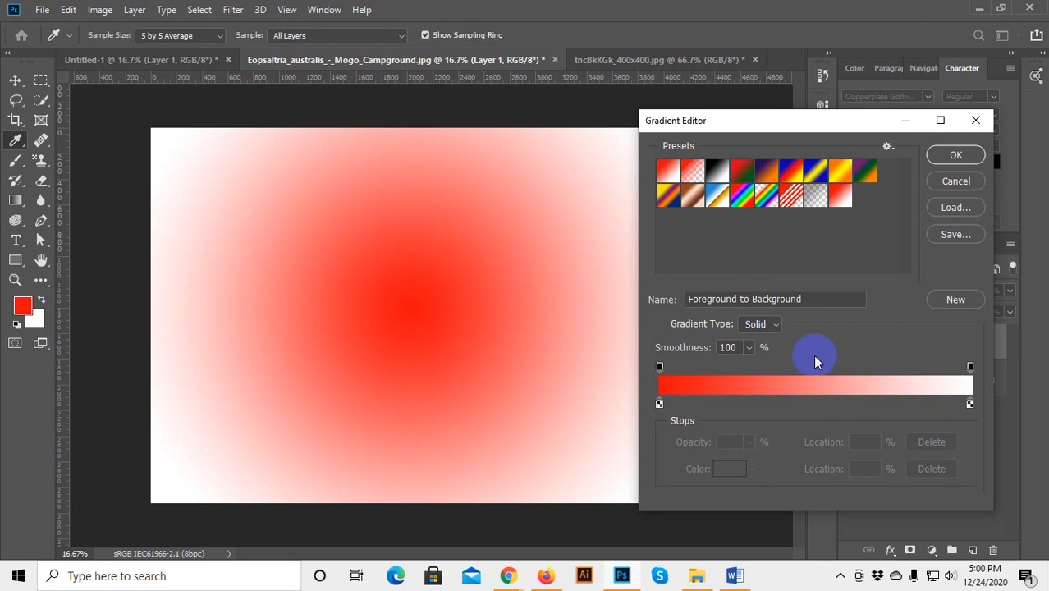
left_click(659, 403)
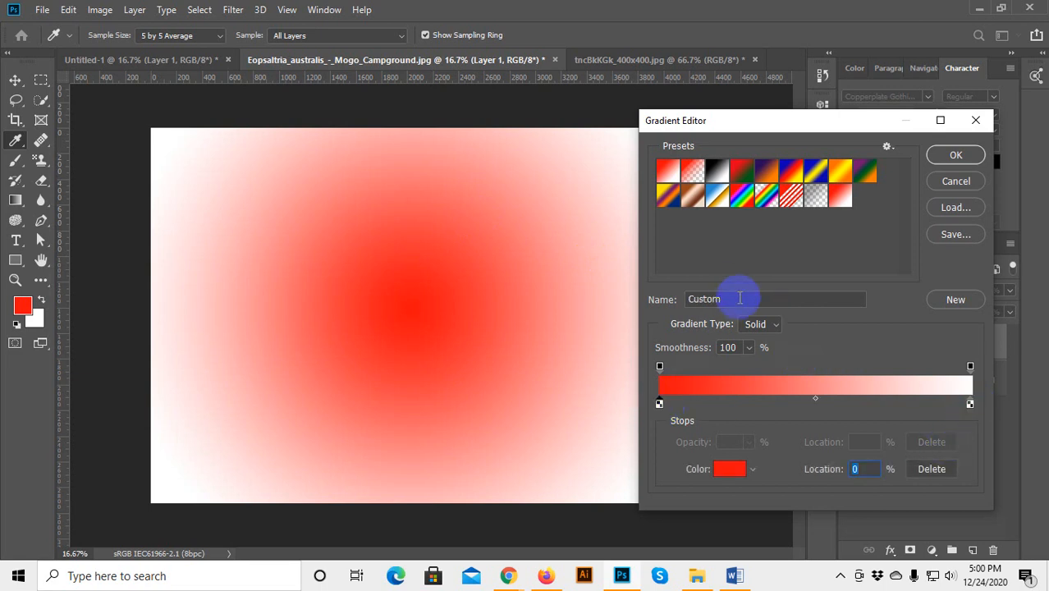
left_click(971, 404)
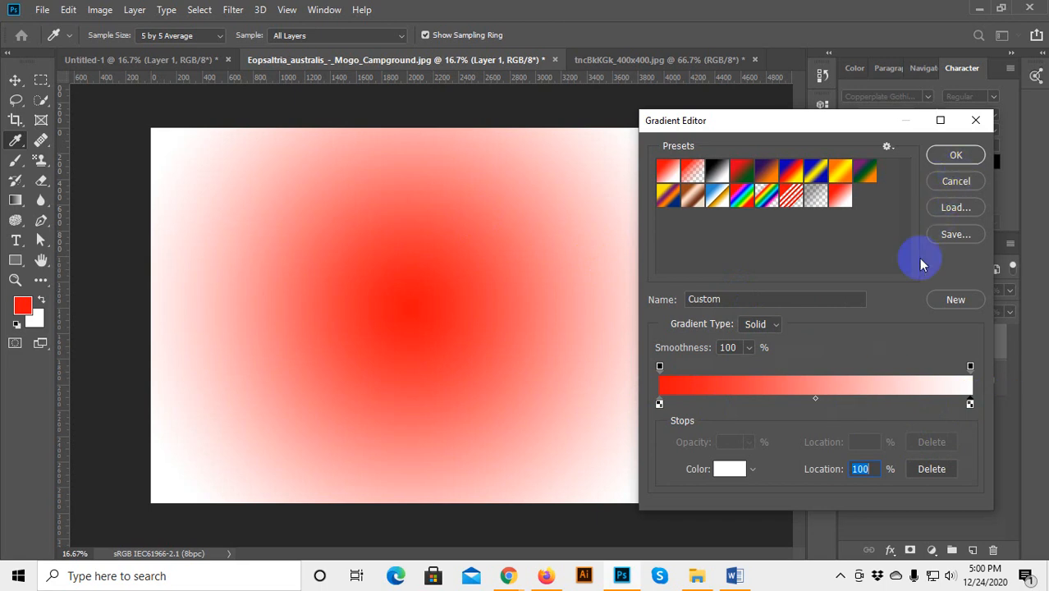
left_click(957, 158)
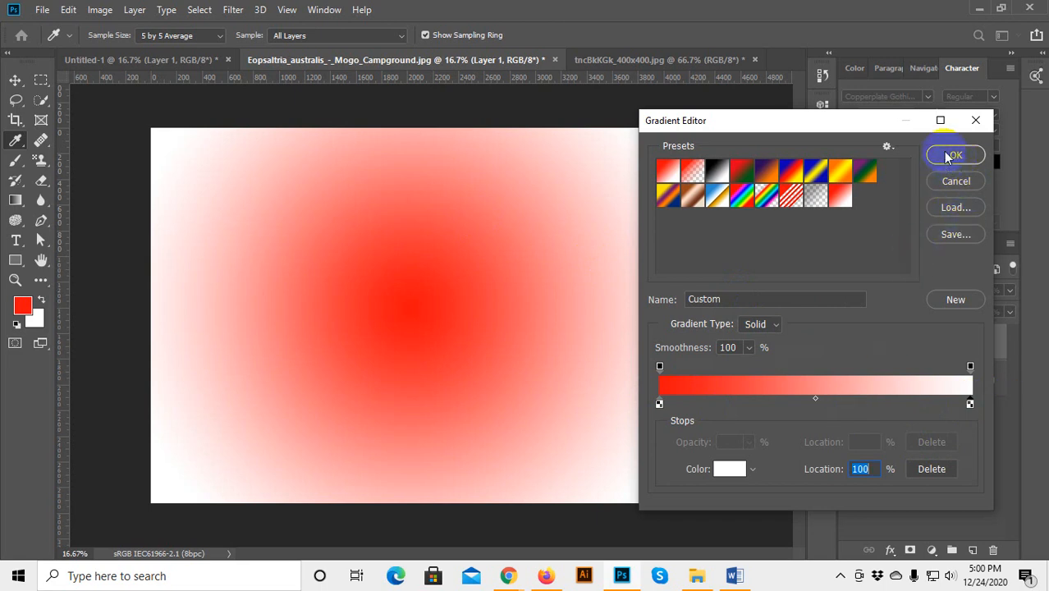
left_click(15, 86)
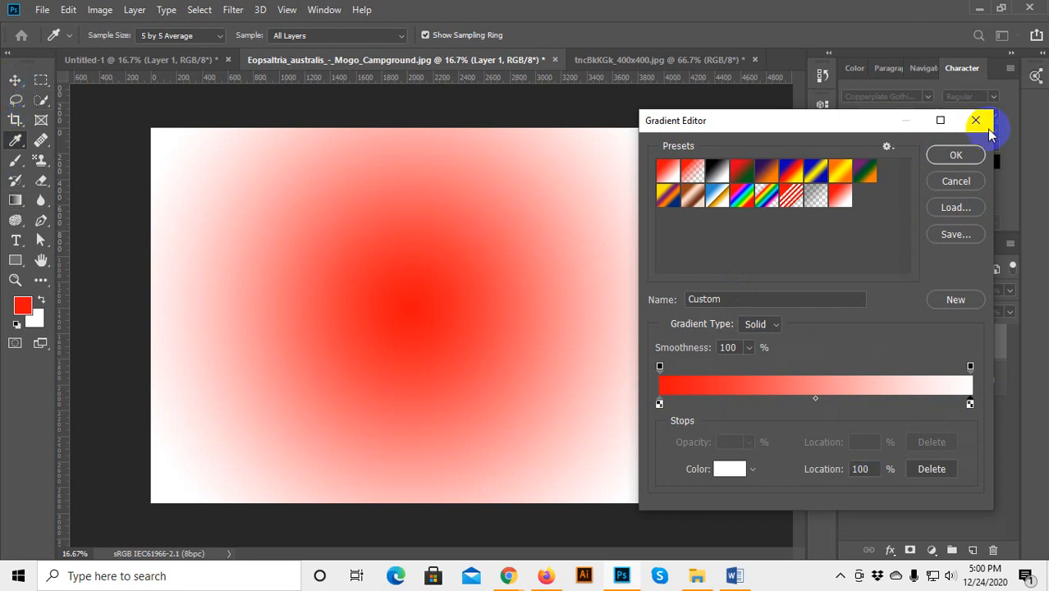
left_click(955, 156)
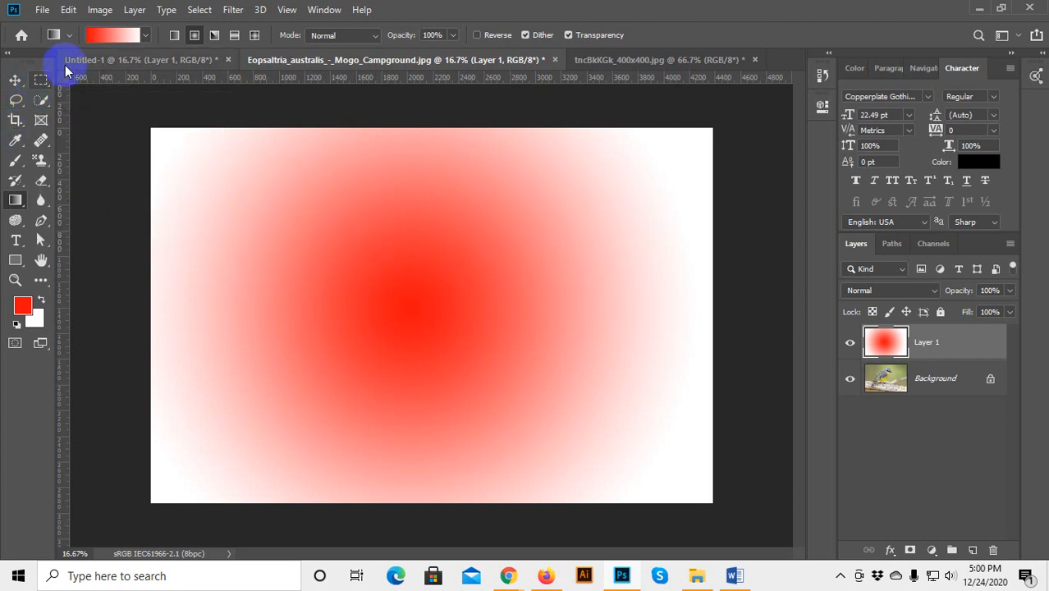
Check the Gradient tool's saved tool presets and activate the Move tool.
left_click(63, 39)
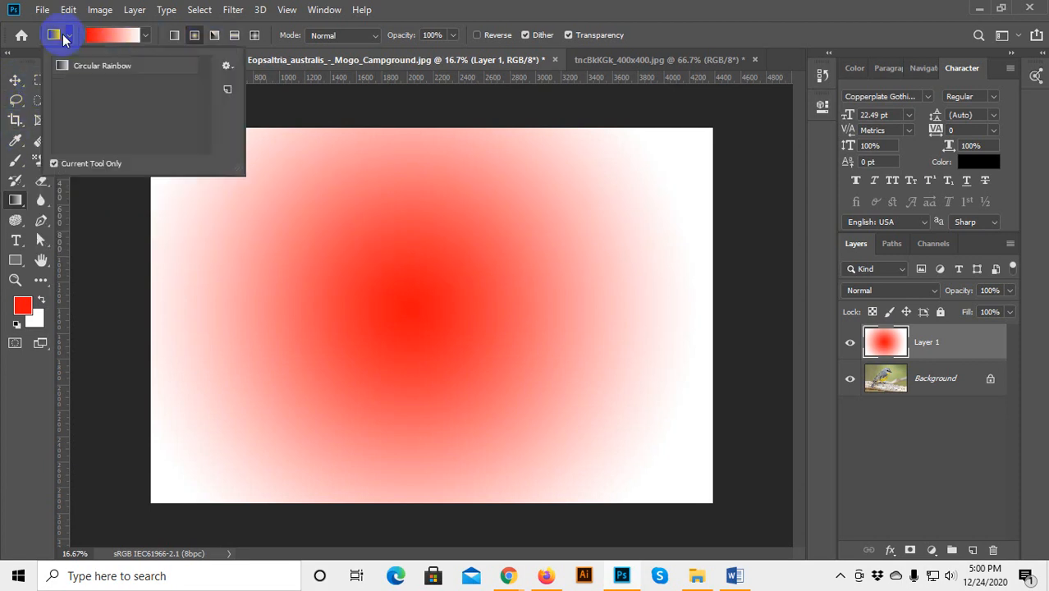
left_click(56, 36)
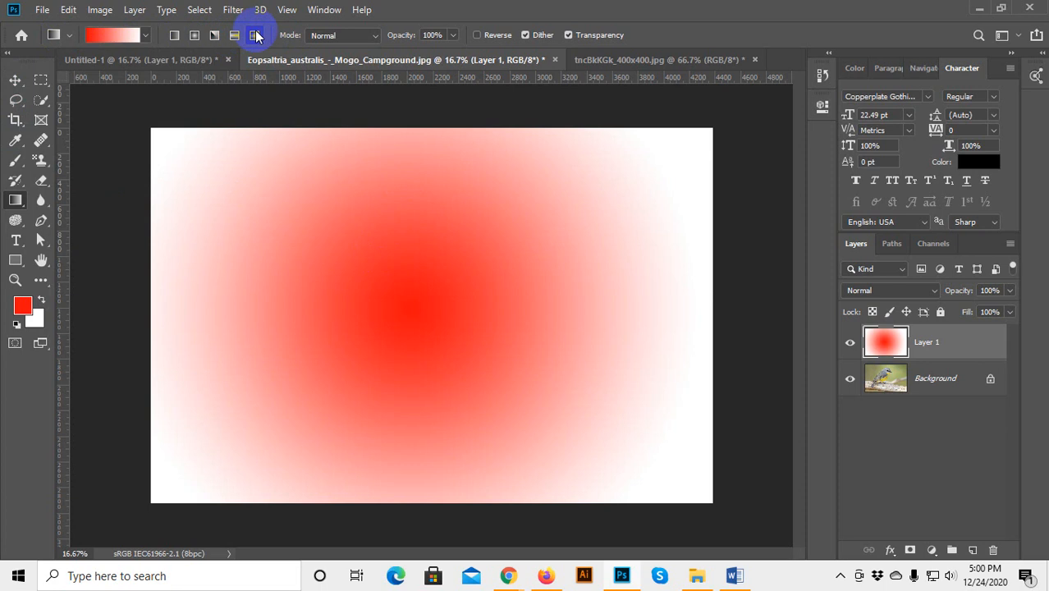
left_click(15, 79)
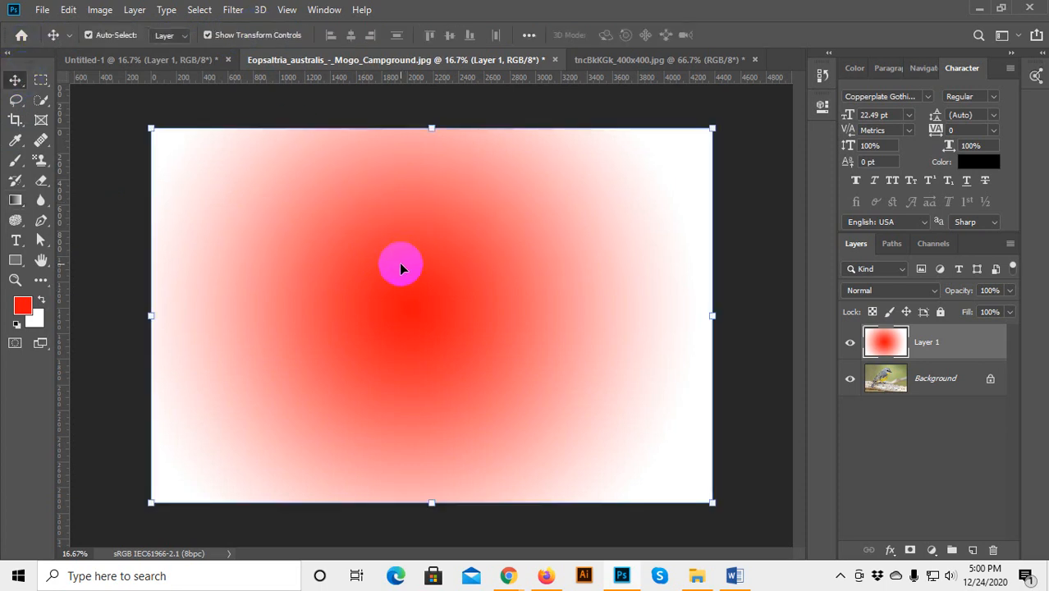
Switch to Chrome and bring up the group chat in WhatsApp Web.
left_click(618, 574)
left_click(252, 8)
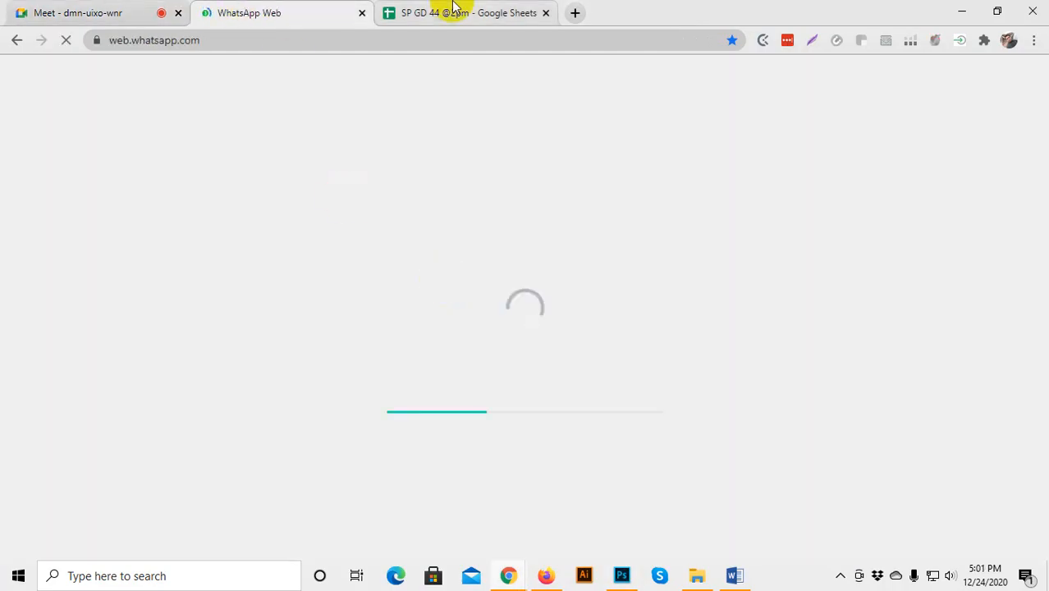
left_click(453, 8)
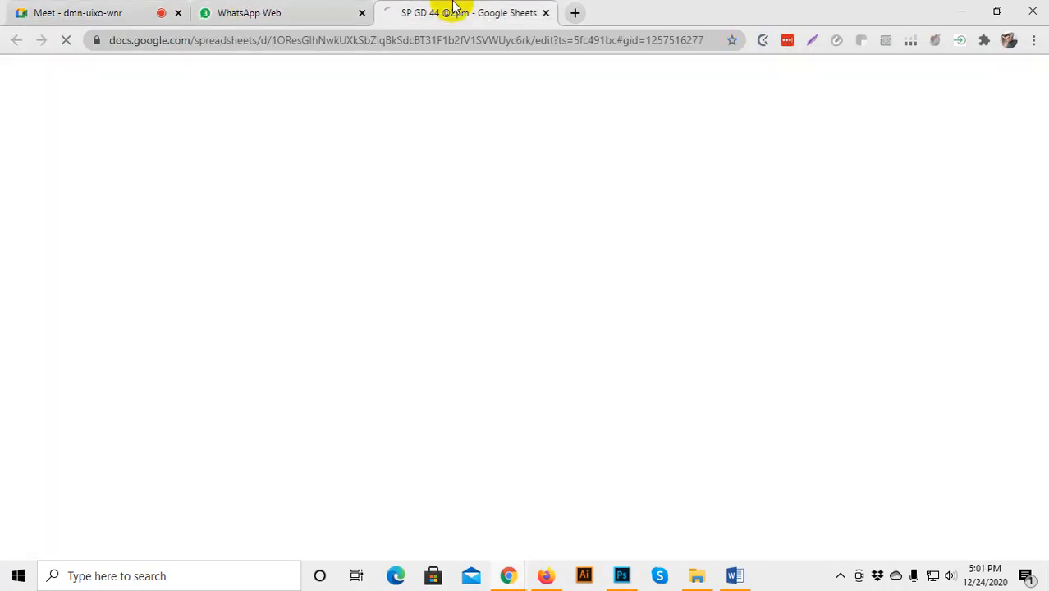
left_click(152, 9)
left_click(283, 13)
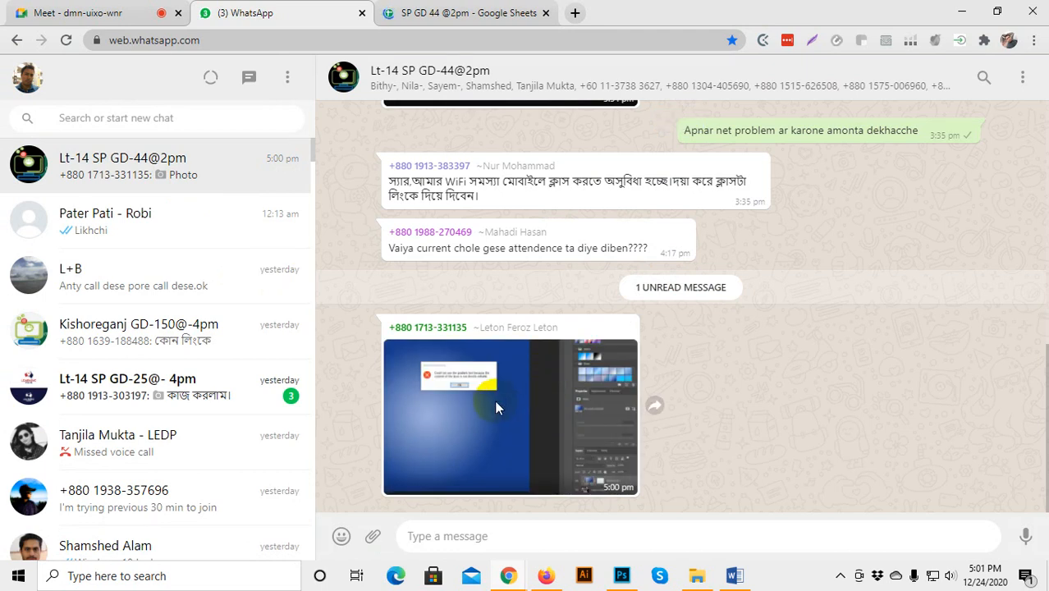
Enlarge the chat's screenshot of the Gradient tool error, close it and return to Photoshop by way of the Google Meet call.
left_click(494, 405)
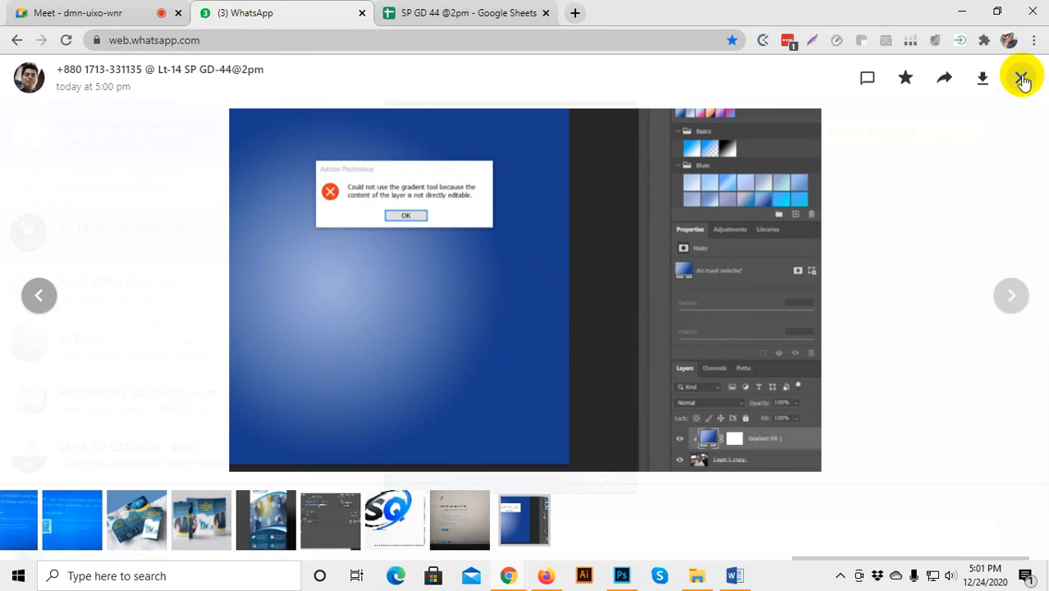
left_click(1022, 78)
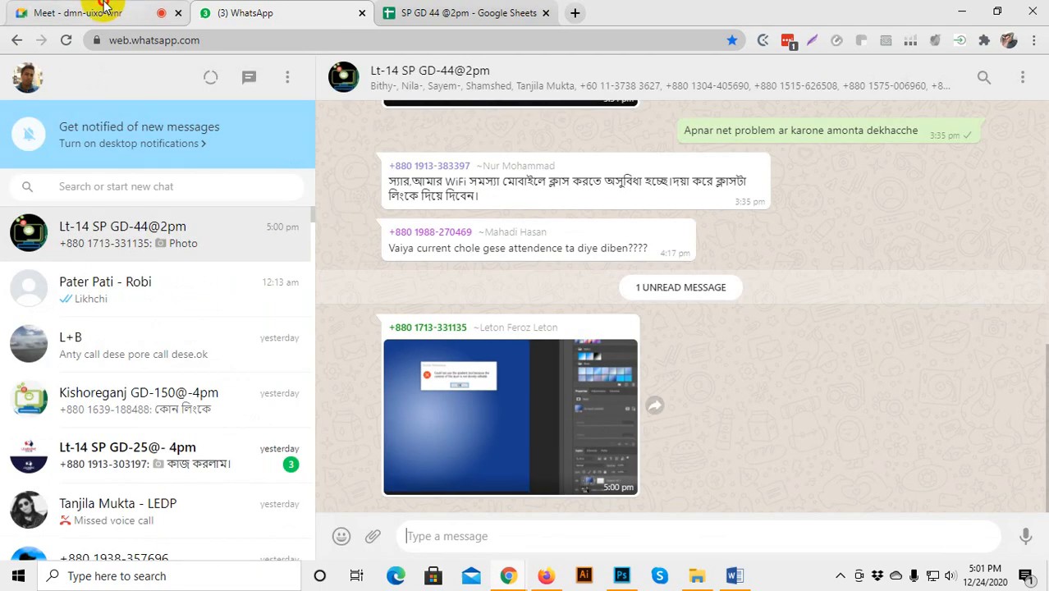
left_click(103, 6)
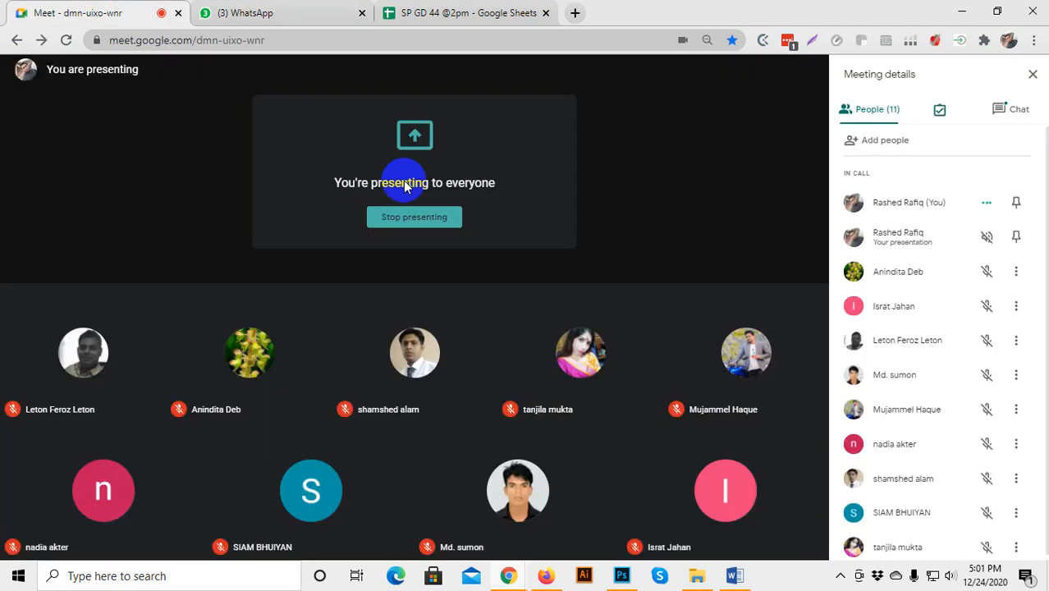
left_click(622, 577)
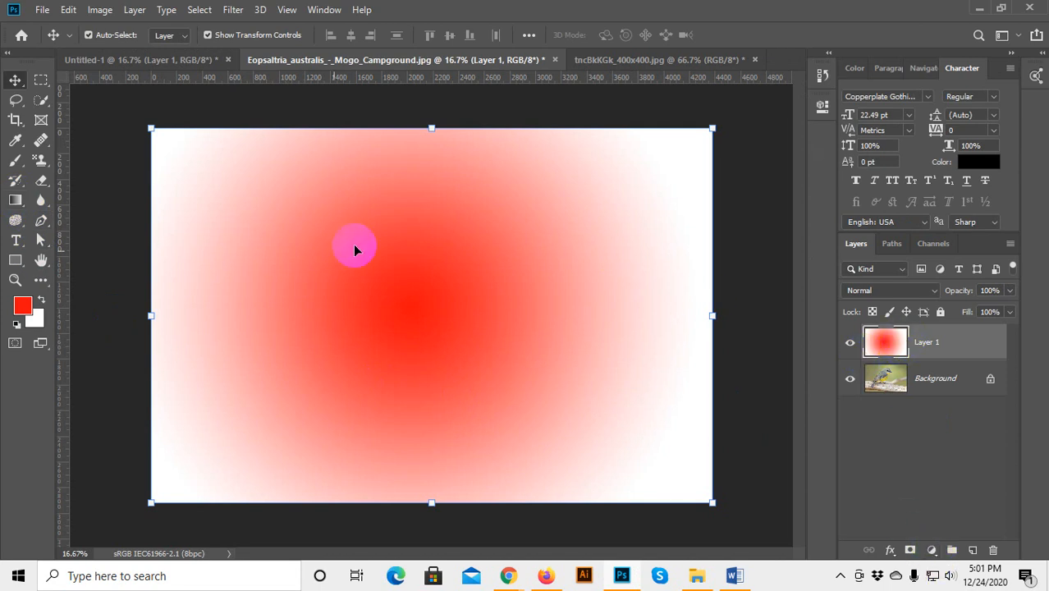
Look over the fill and adjustment layer types, deselect Layer 1 and switch to the Untitled-1 document.
left_click(933, 551)
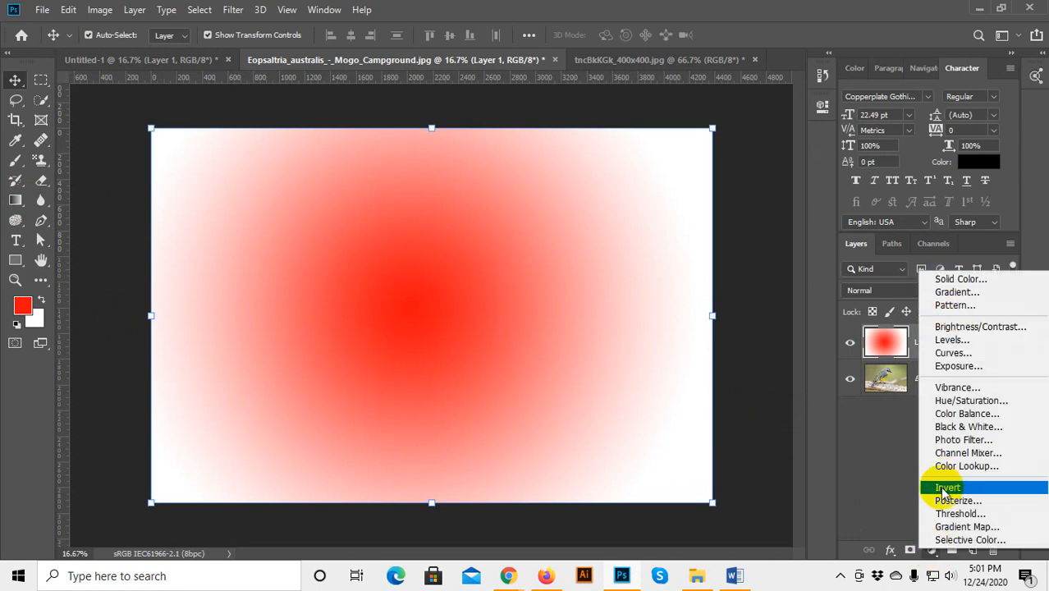
left_click(747, 389)
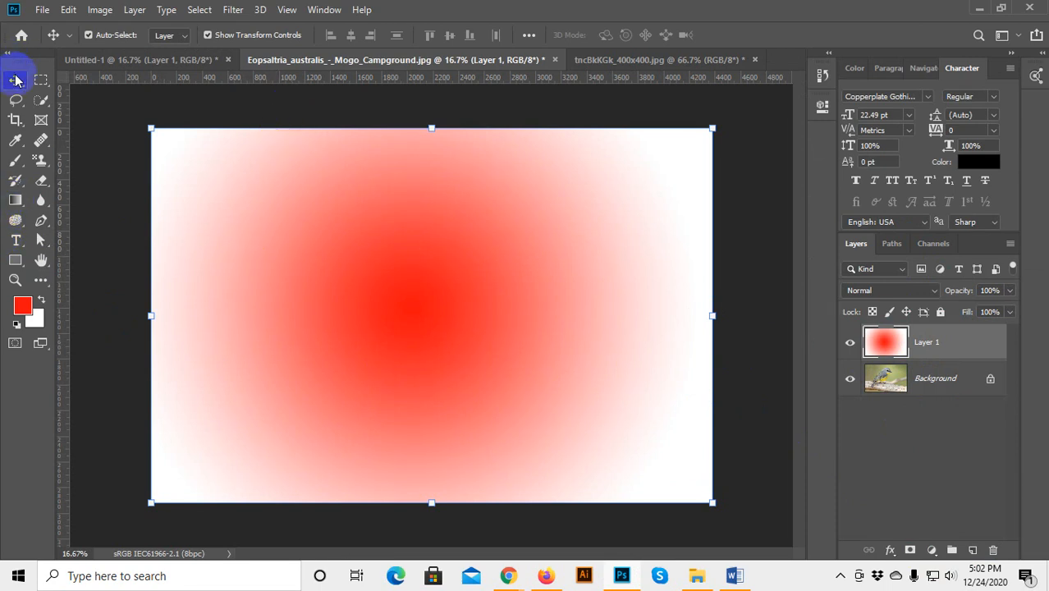
left_click(116, 174)
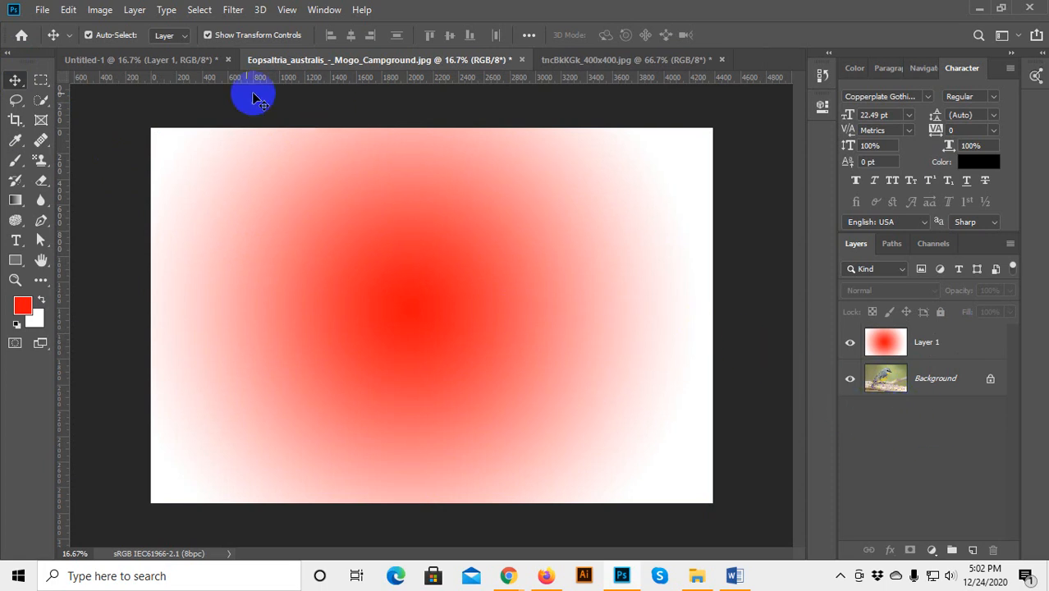
left_click(175, 59)
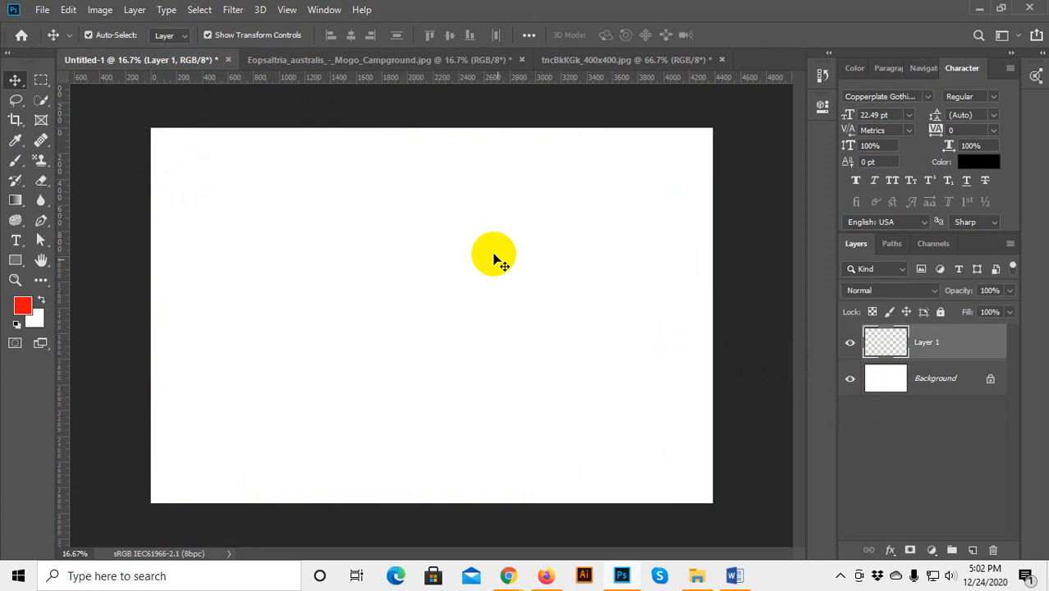
Check the Google Meet call and its participants, and return to Photoshop.
left_click(621, 575)
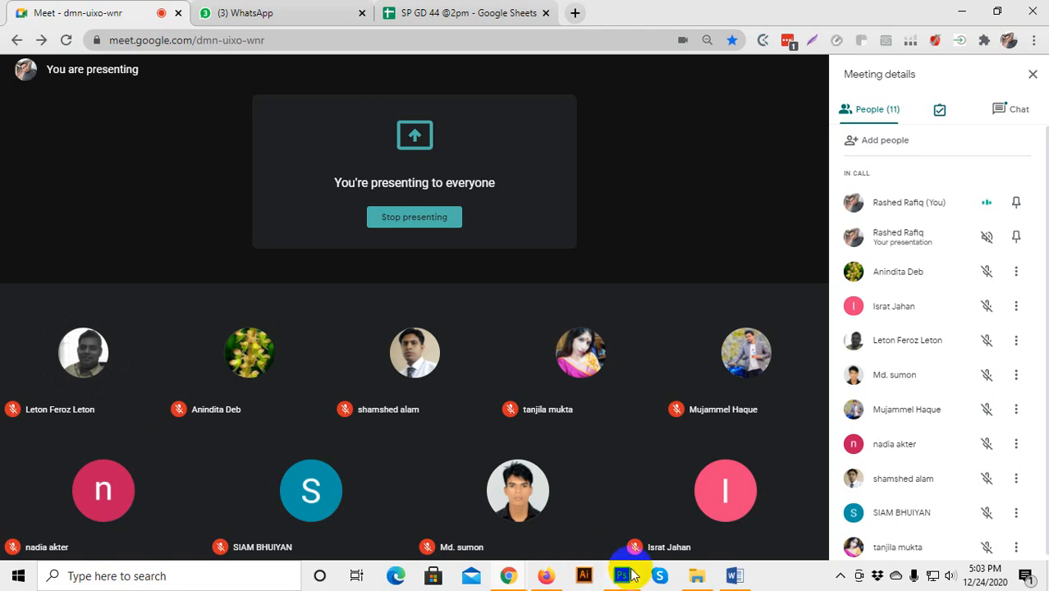
left_click(621, 575)
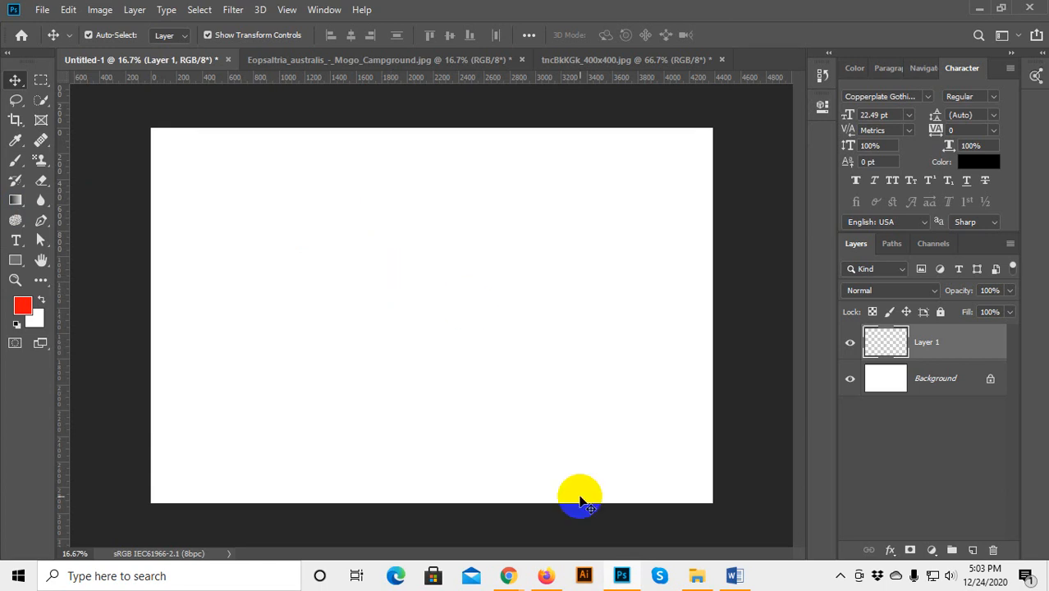
left_click(621, 575)
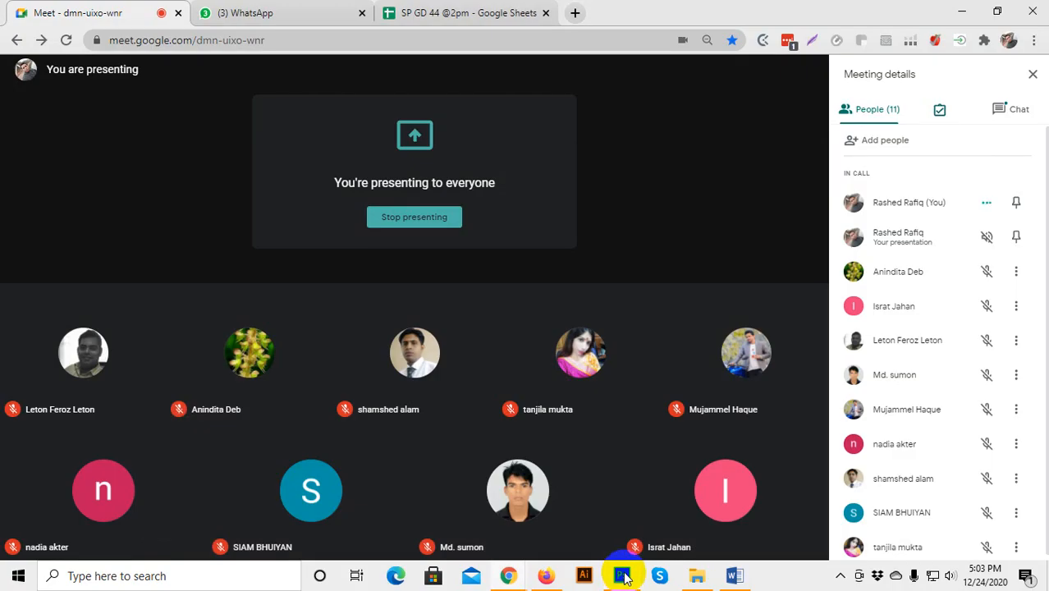
left_click(622, 575)
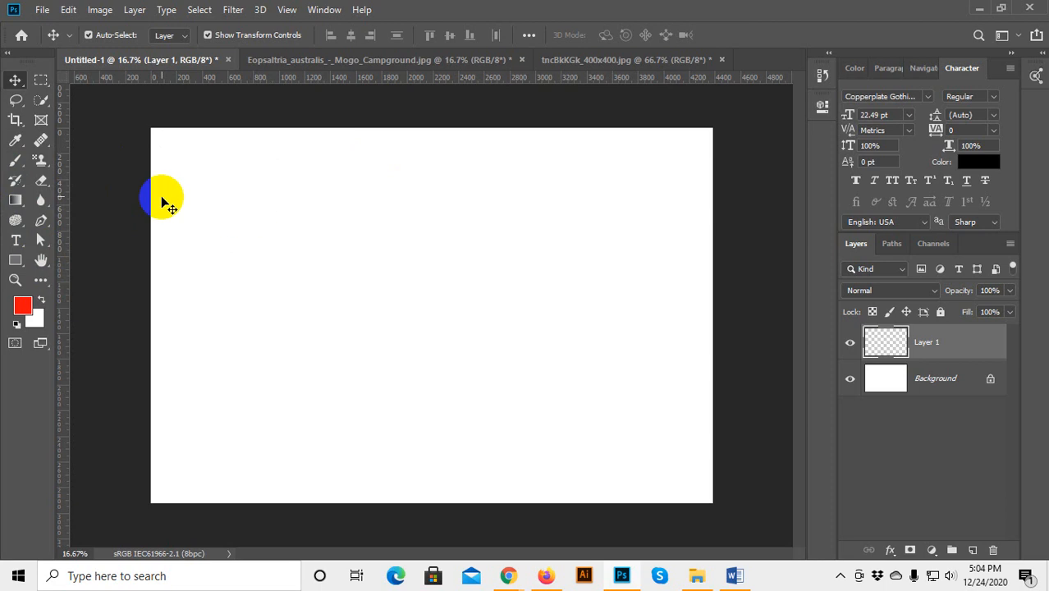
left_click(233, 12)
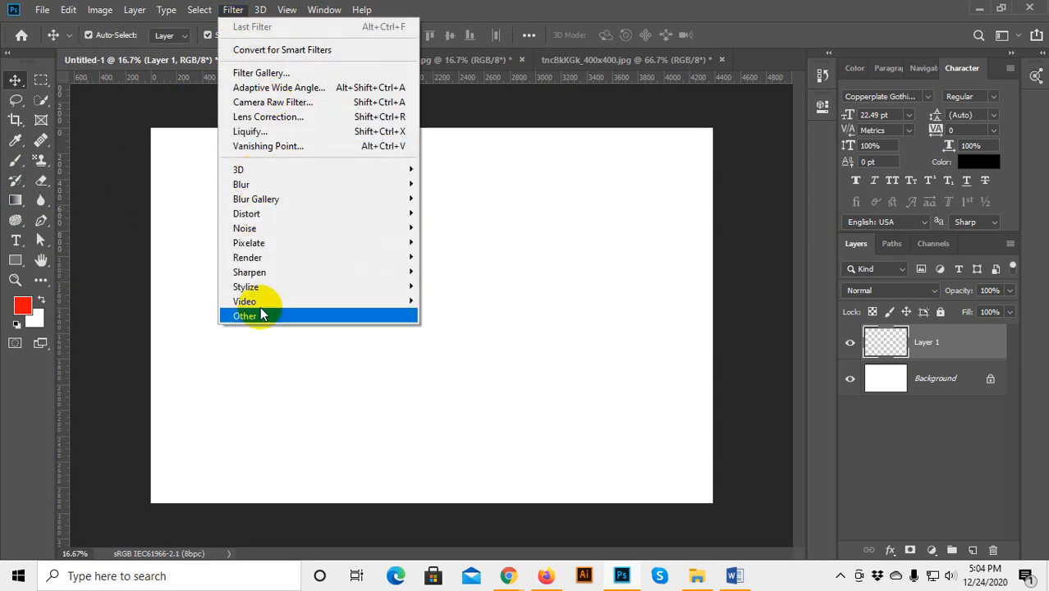
left_click(279, 345)
left_click(232, 10)
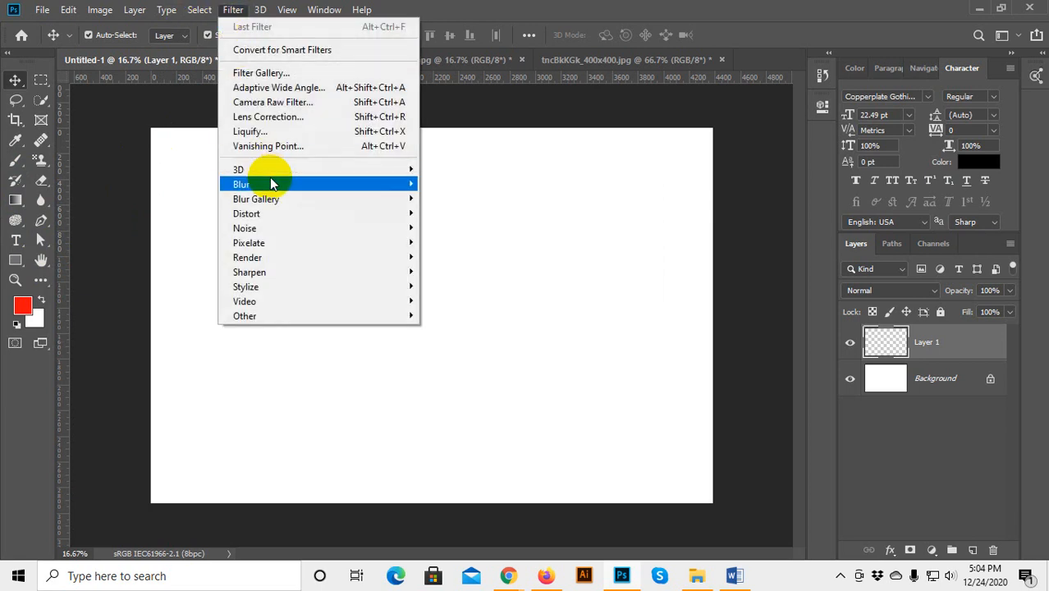
left_click(314, 355)
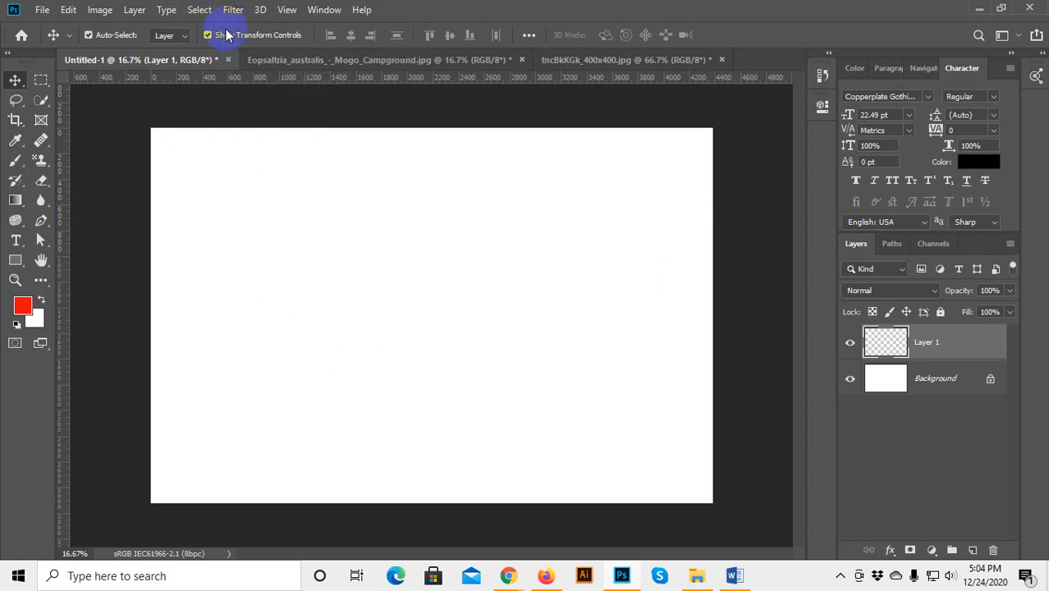
left_click(201, 11)
mouse_move(233, 10)
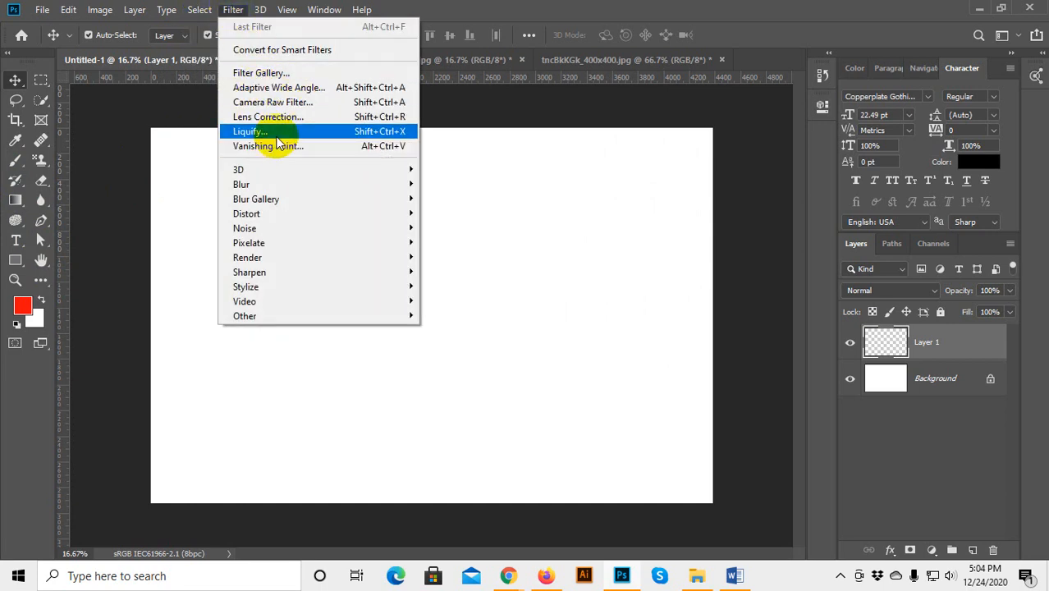
left_click(547, 193)
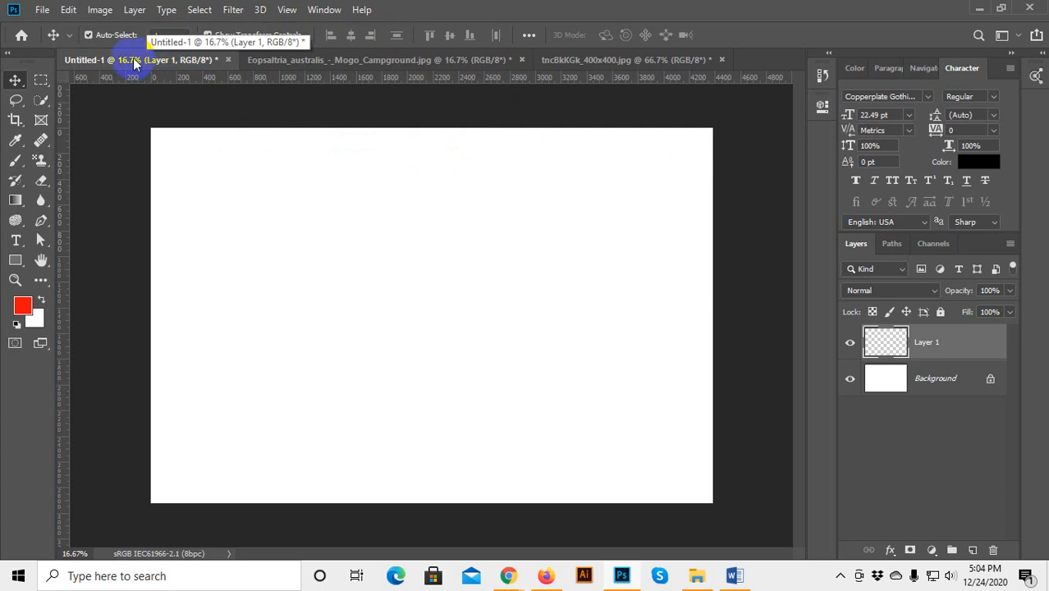
left_click(288, 9)
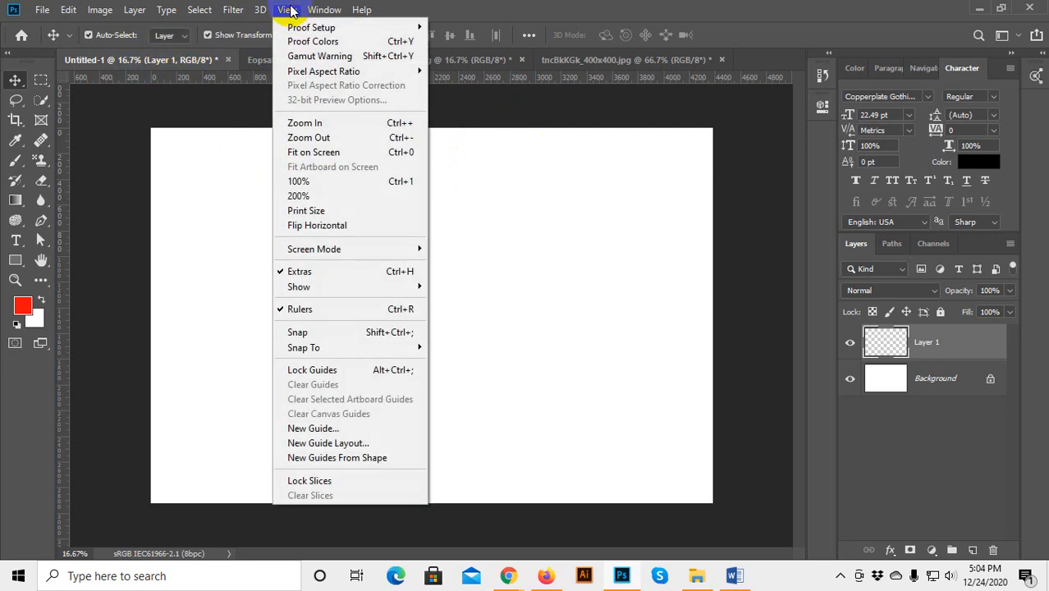
left_click(288, 9)
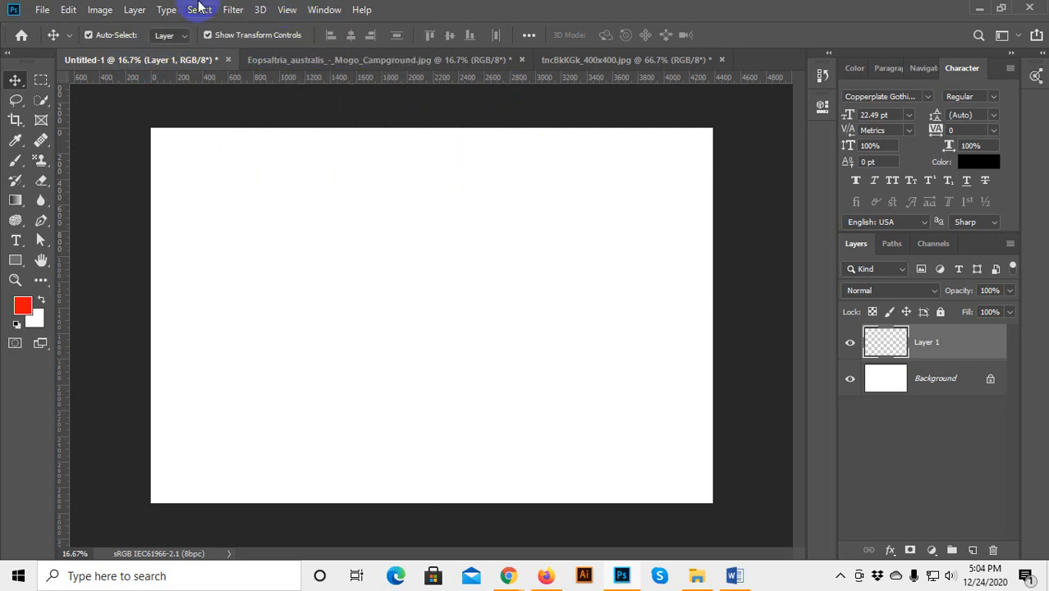
left_click(100, 11)
left_click(99, 11)
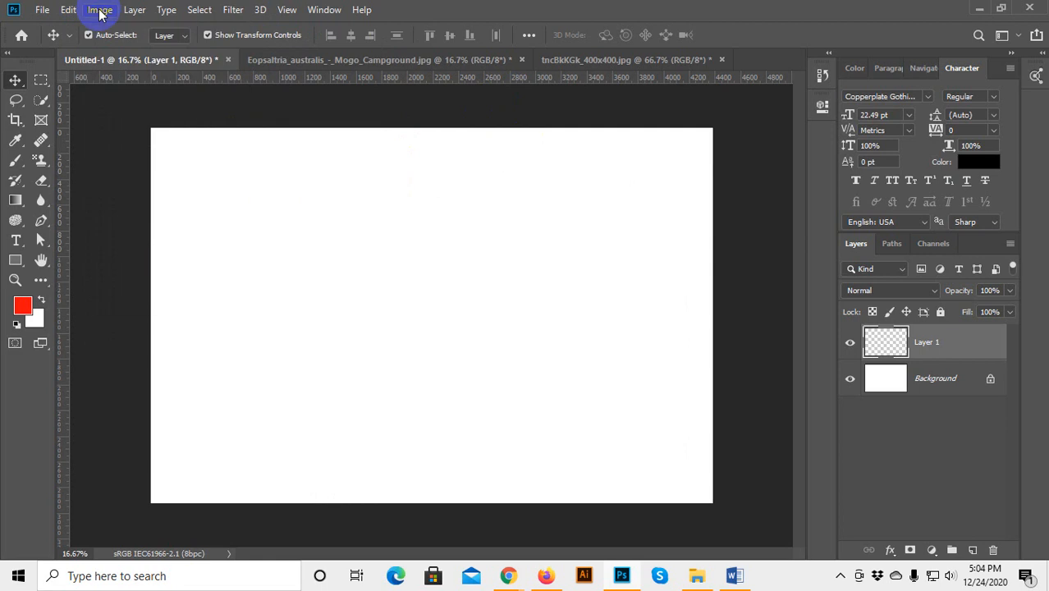
left_click(71, 11)
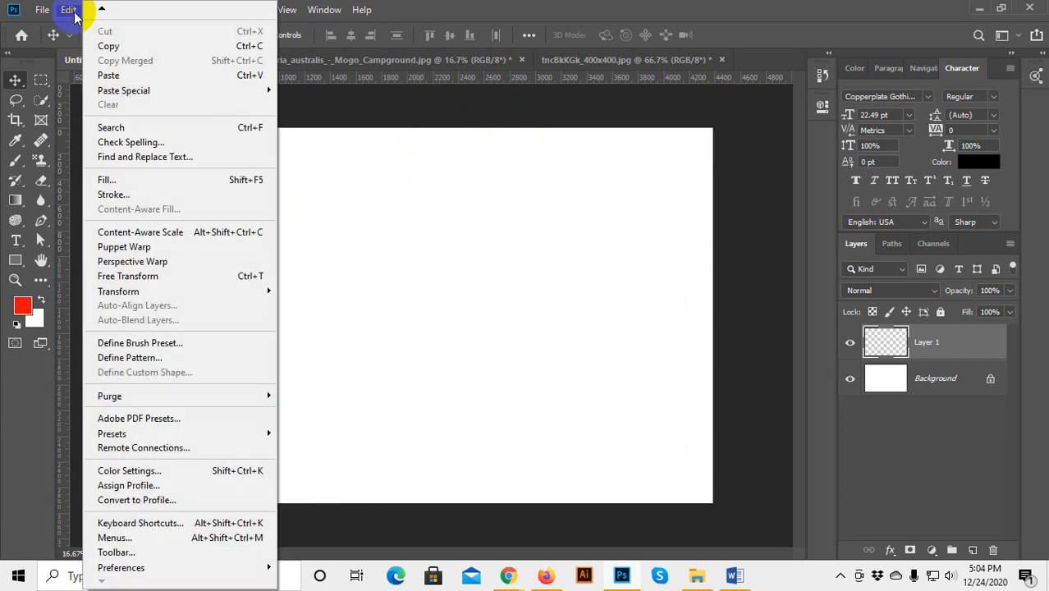
left_click(42, 10)
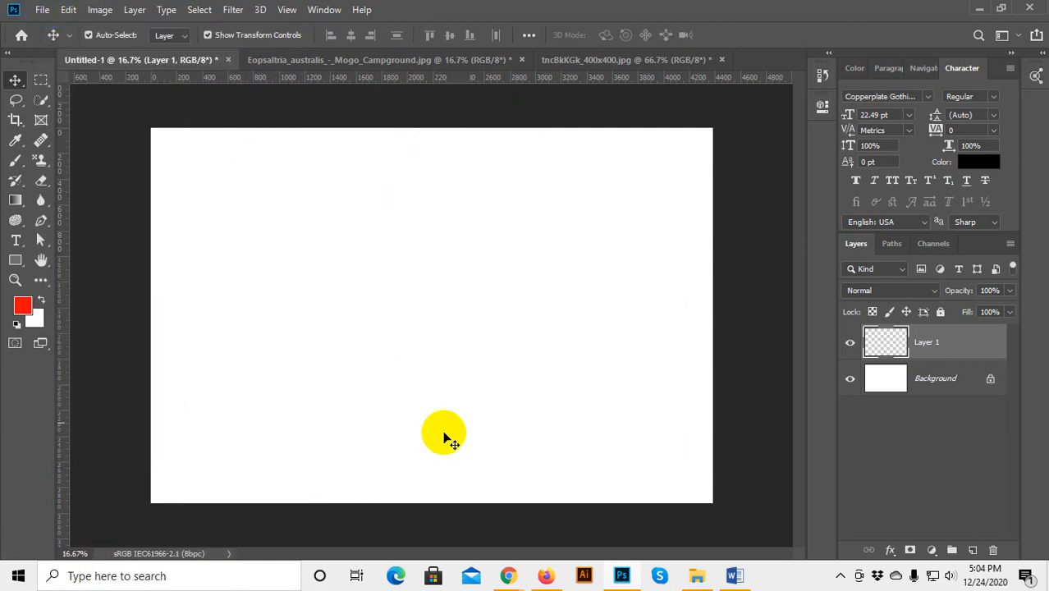
Switch to the Google Meet call in Chrome, read the meeting chat and return to the participant list.
left_click(509, 576)
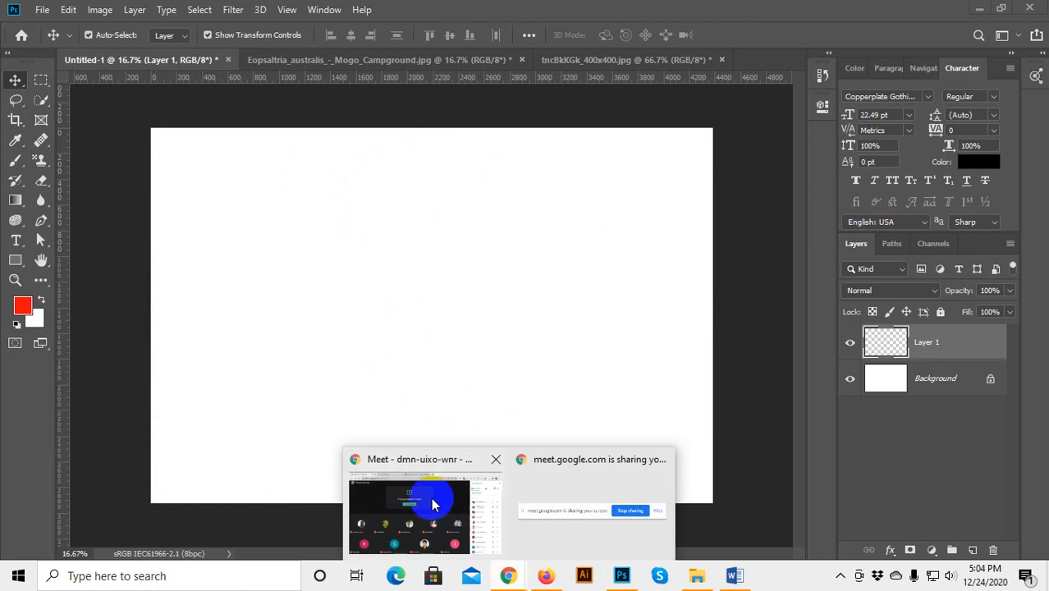
left_click(453, 491)
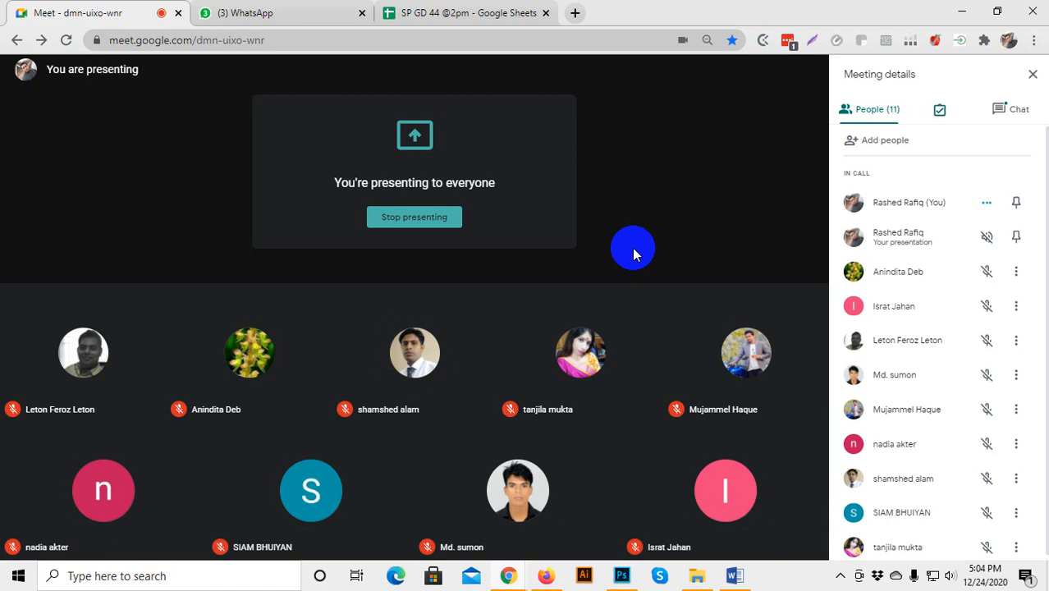
left_click(1008, 110)
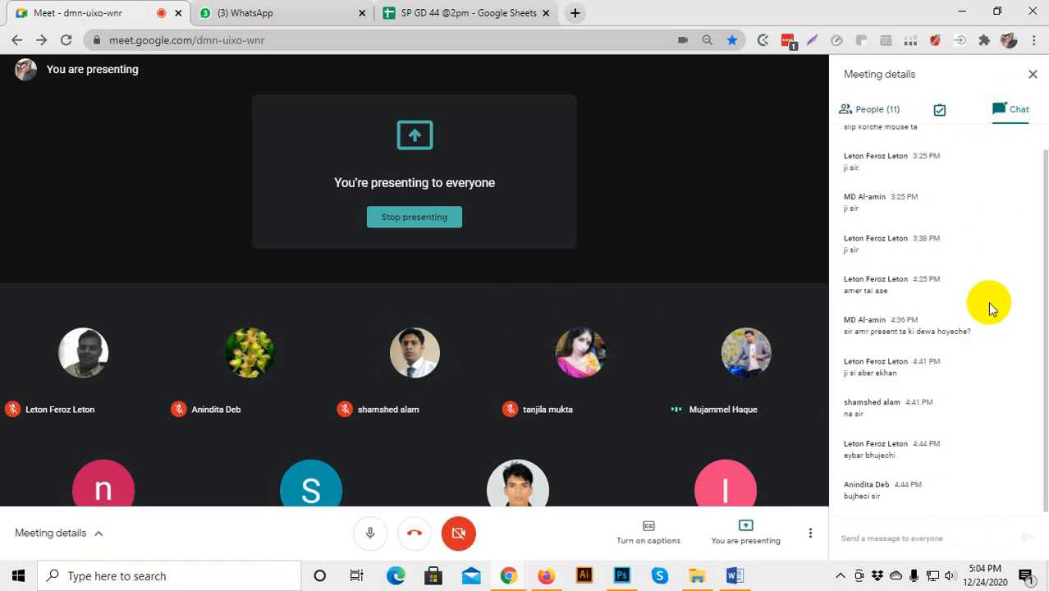
left_click(884, 107)
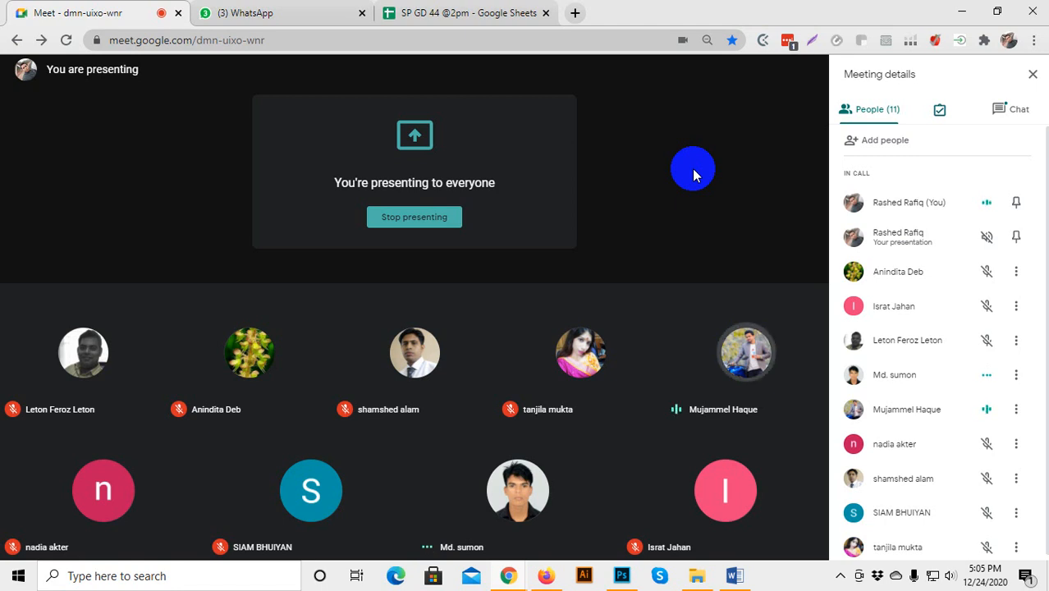
left_click(470, 18)
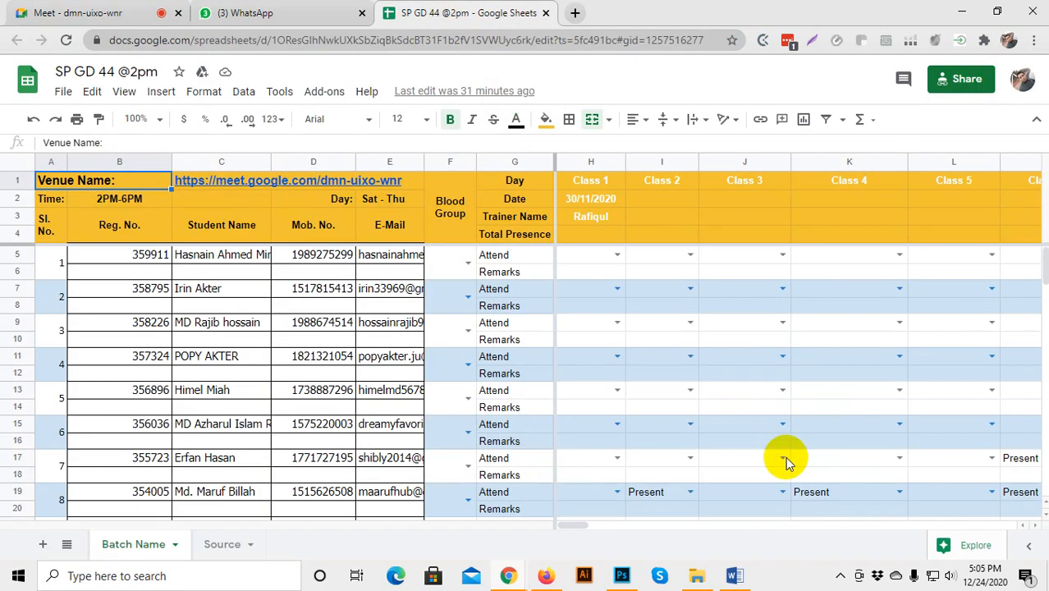
scroll(812, 434, "down", 5)
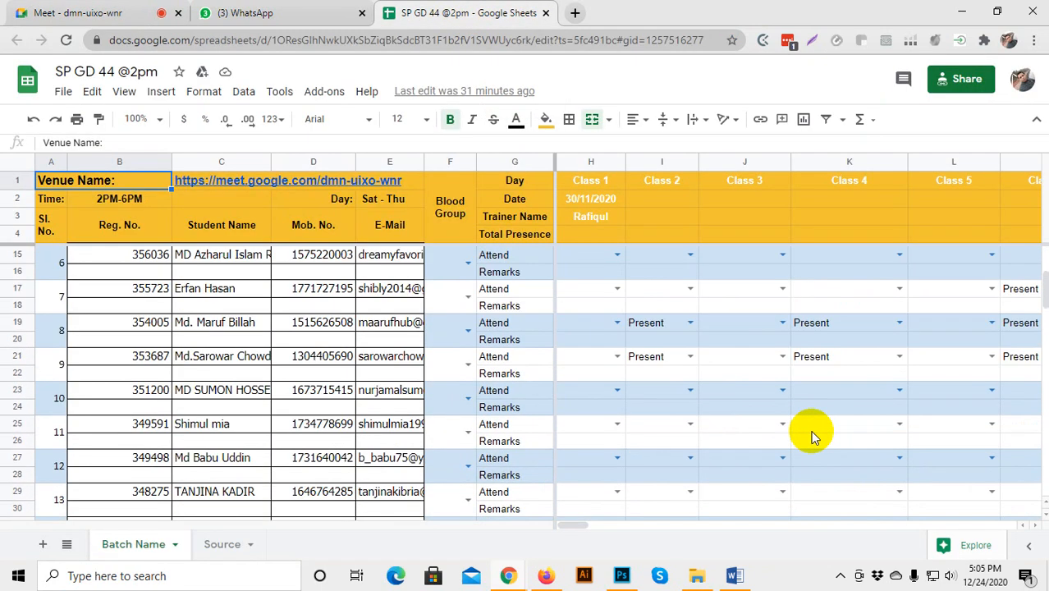
scroll(812, 436, "down", 15)
scroll(810, 440, "down", 8)
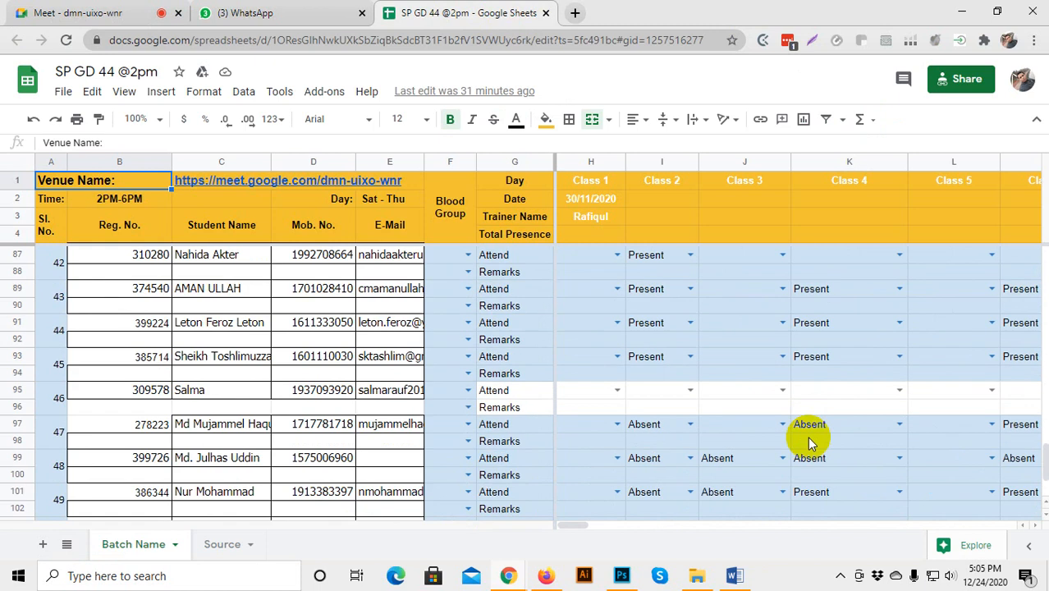
scroll(810, 442, "up", 3)
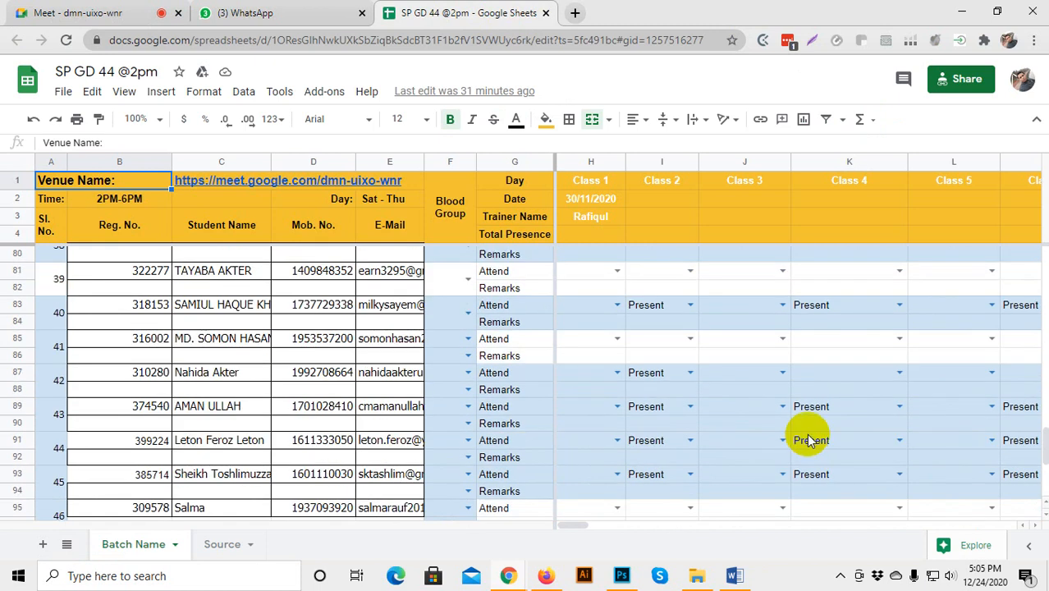
scroll(810, 440, "down", 4)
scroll(822, 422, "up", 2)
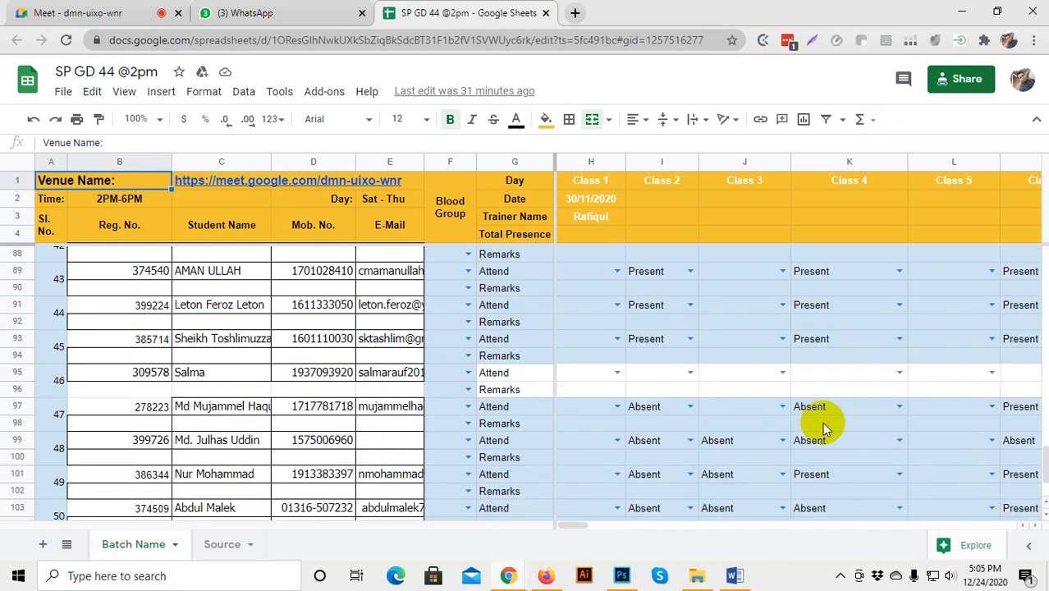
scroll(822, 421, "up", 1)
scroll(787, 425, "up", 1)
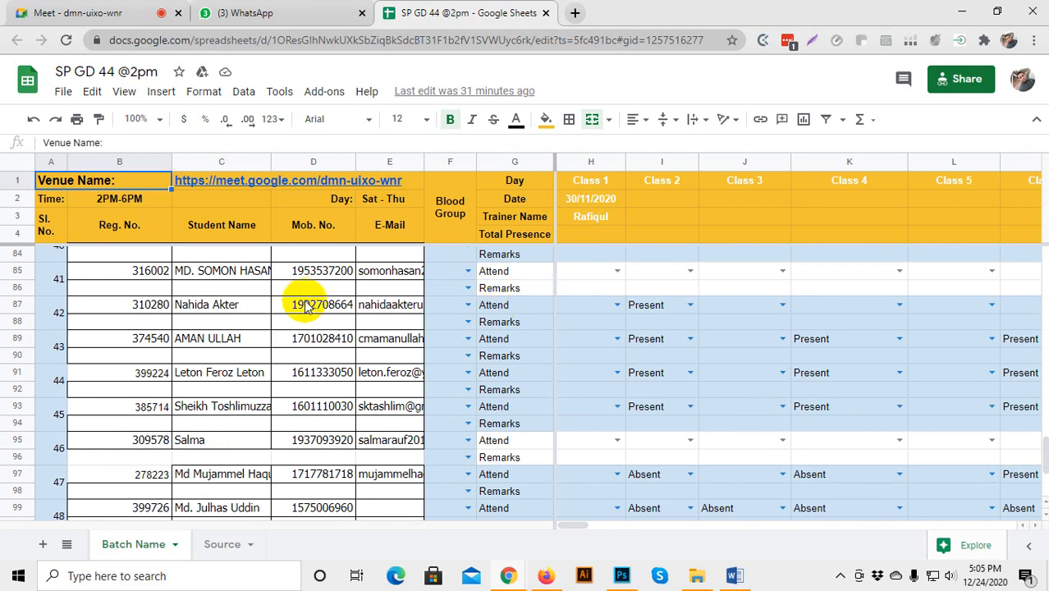
scroll(287, 307, "up", 2)
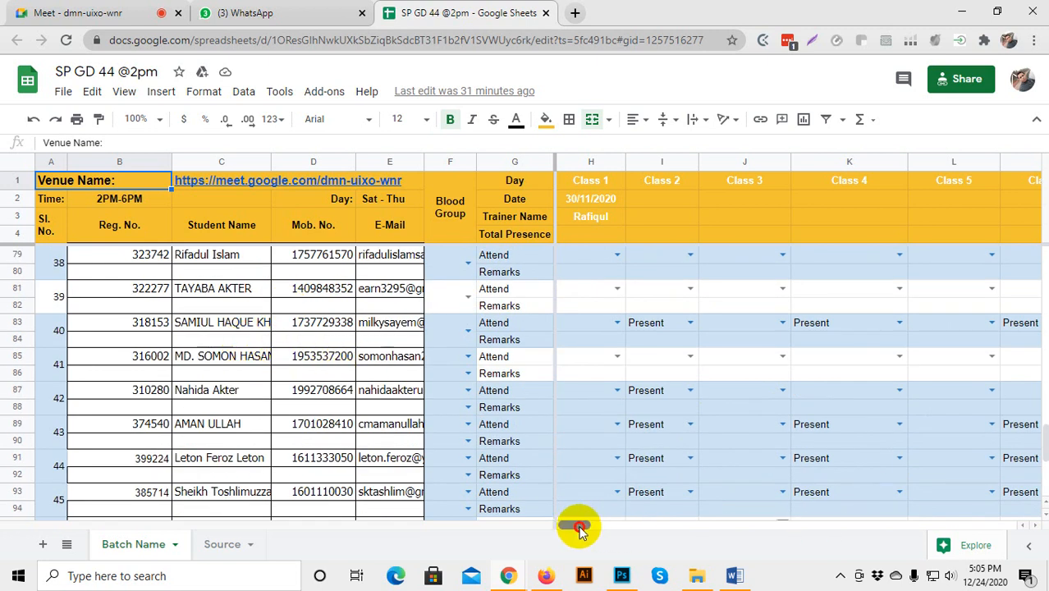
left_click_drag(579, 529, 805, 546)
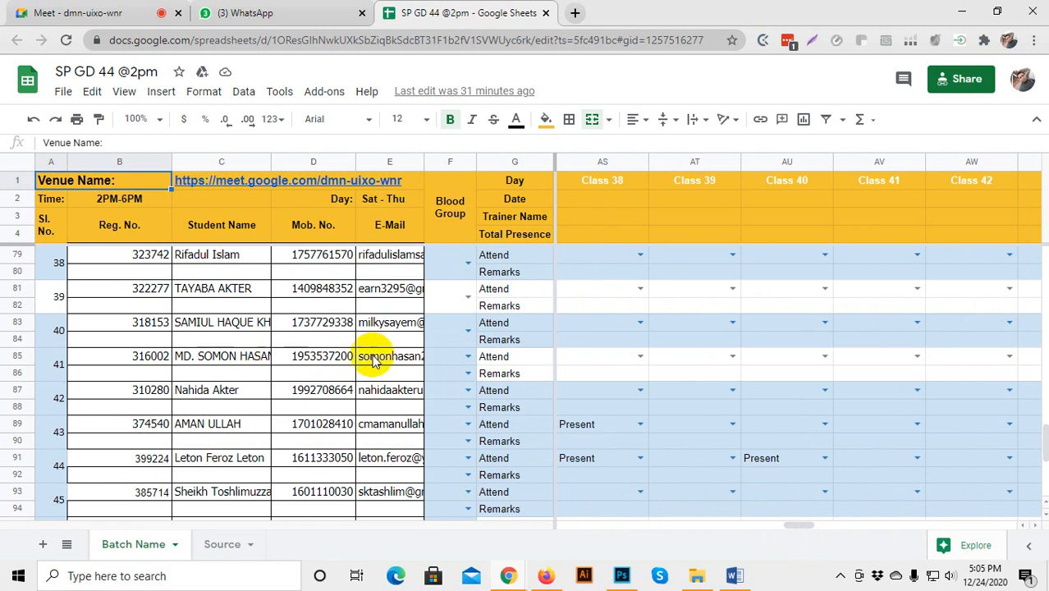
left_click(825, 358)
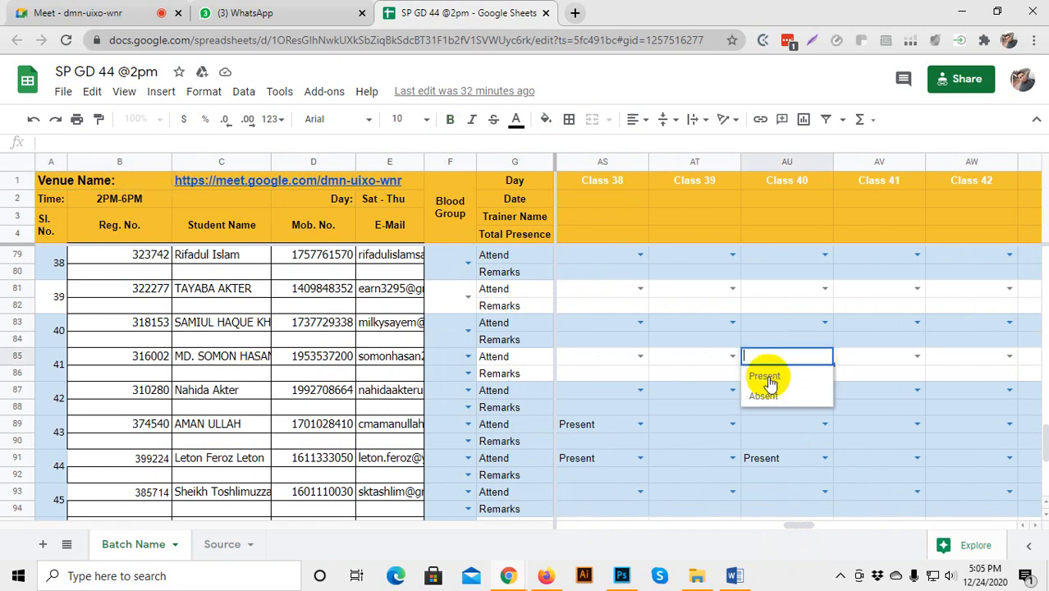
left_click(765, 377)
Check the Class 40 attendance of the students above row 85 and return to the Google Meet call.
mouse_move(800, 528)
left_mouse_down()
mouse_move(745, 524)
mouse_move(815, 523)
mouse_move(786, 528)
mouse_move(801, 517)
left_mouse_up()
scroll(182, 156, "up", 4)
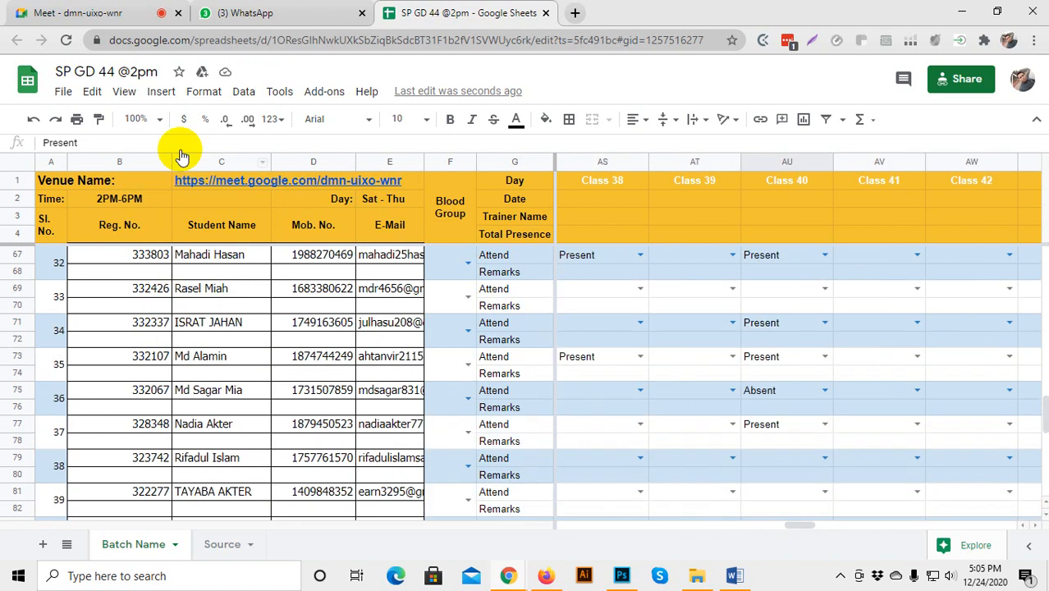
left_click(90, 12)
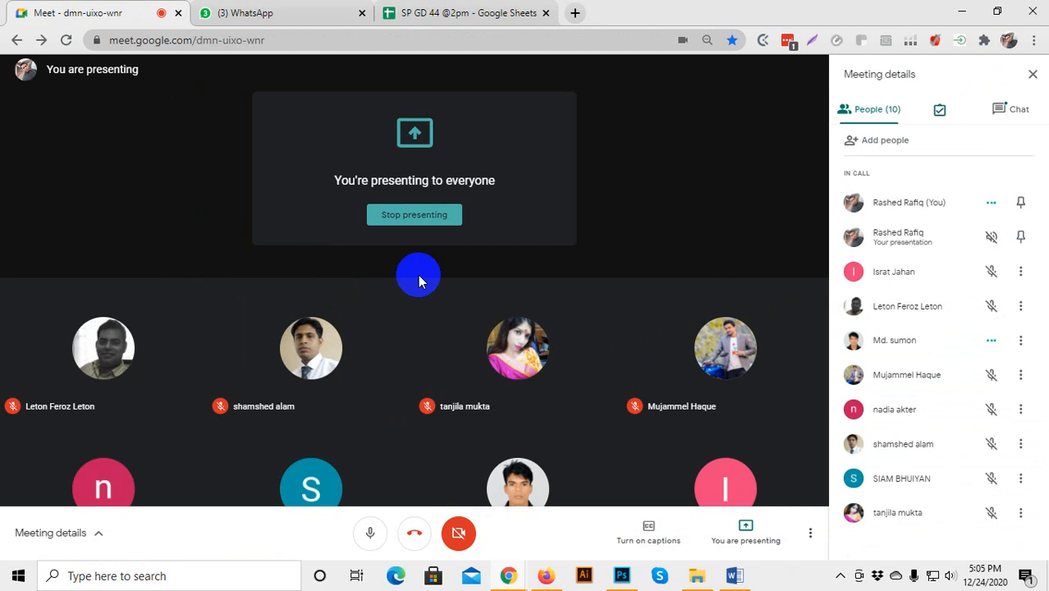